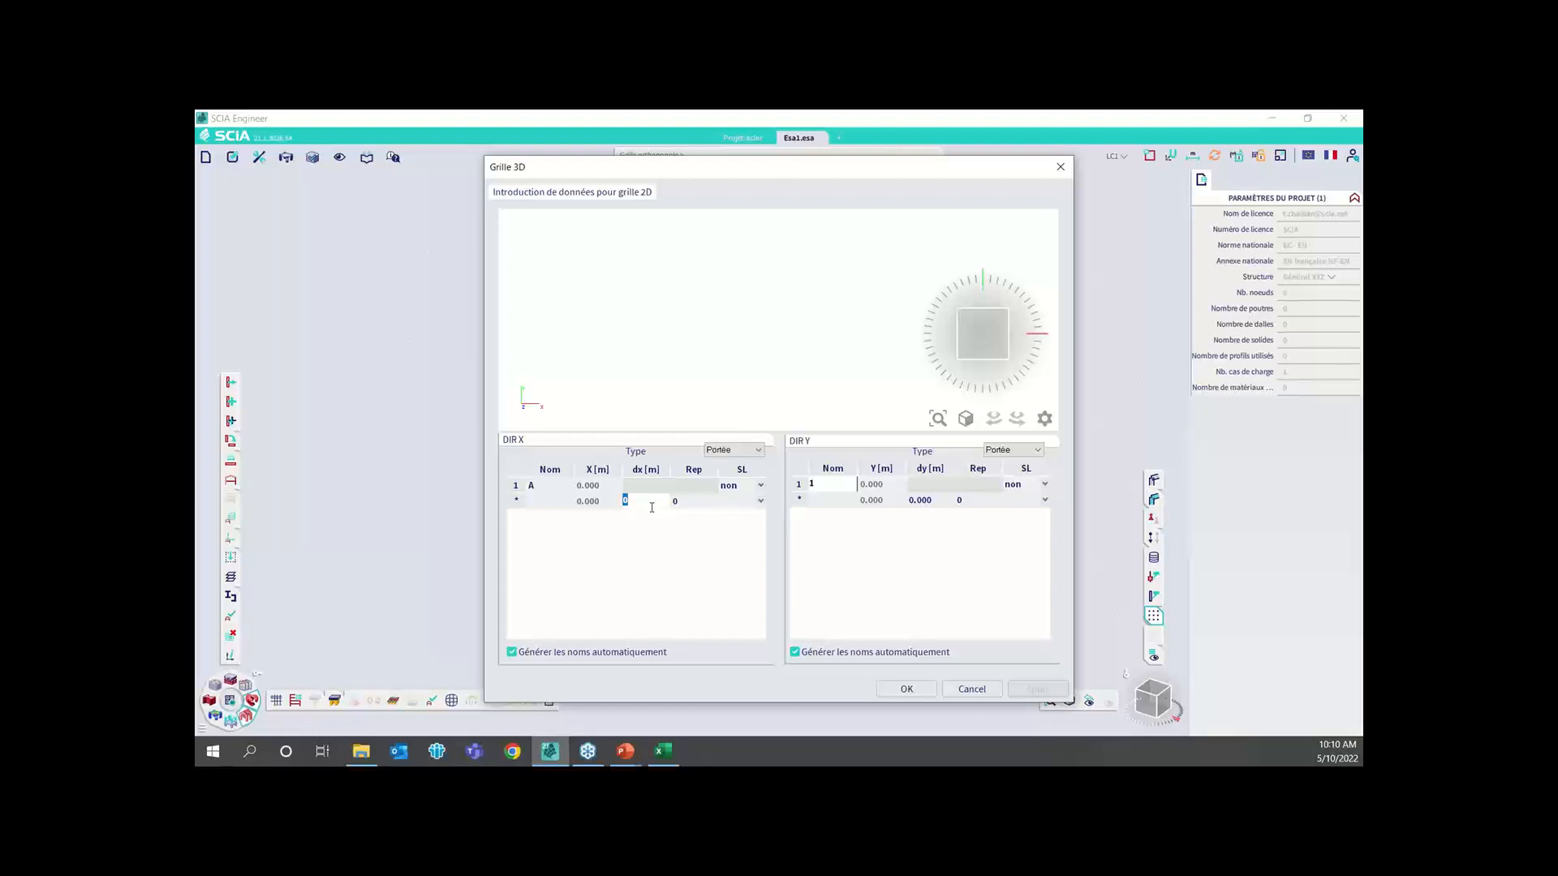
# Define the grid's X direction with an 8 m span repeated 2 times
pyautogui.press('Return')
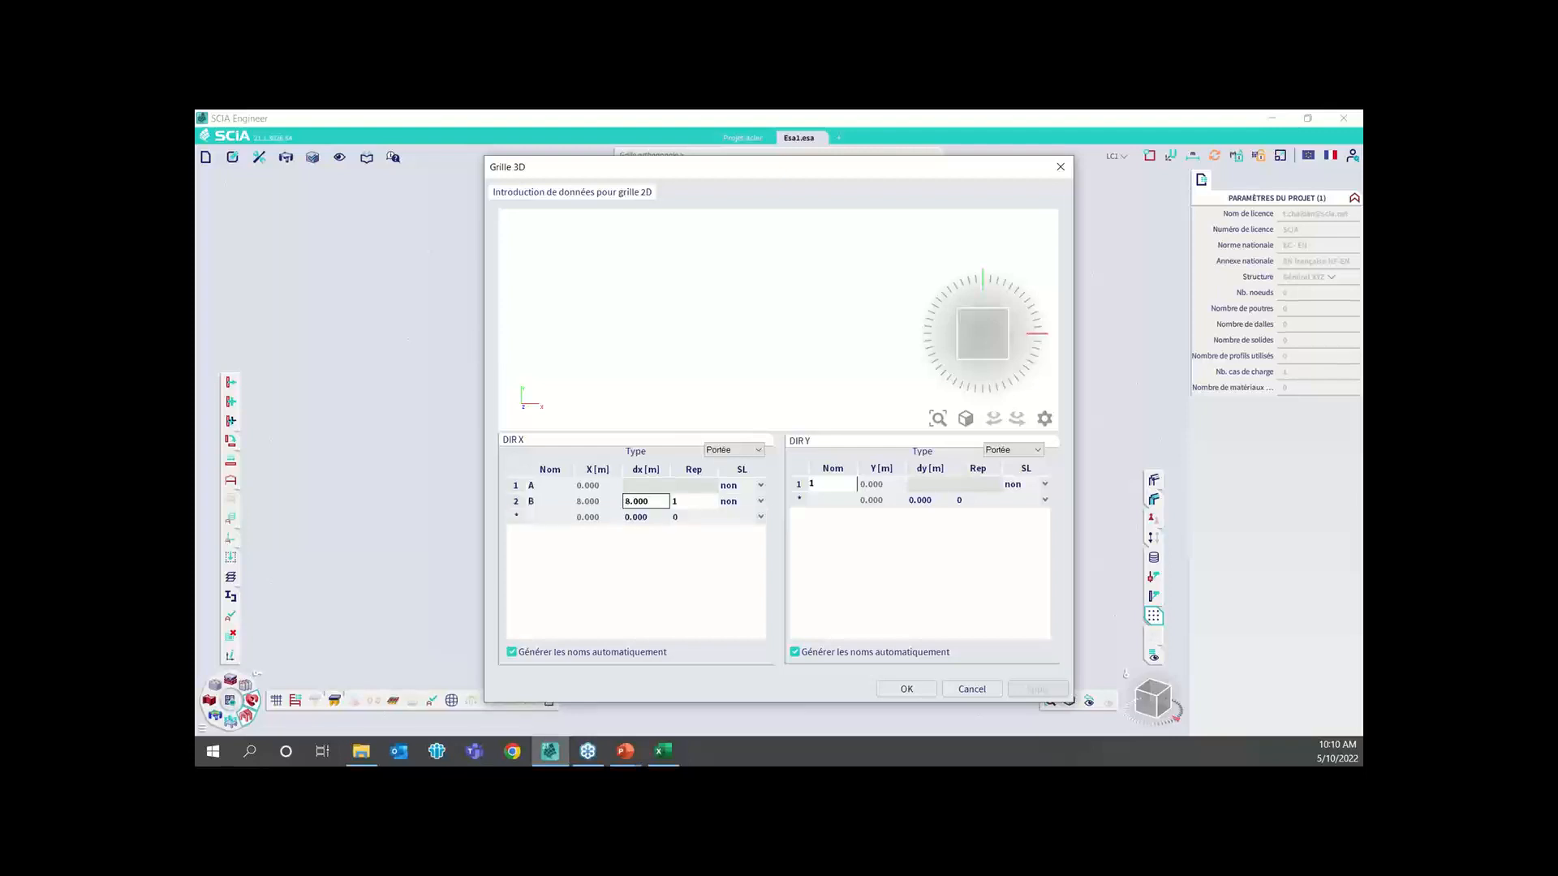
pyautogui.click(692, 504)
pyautogui.write('2')
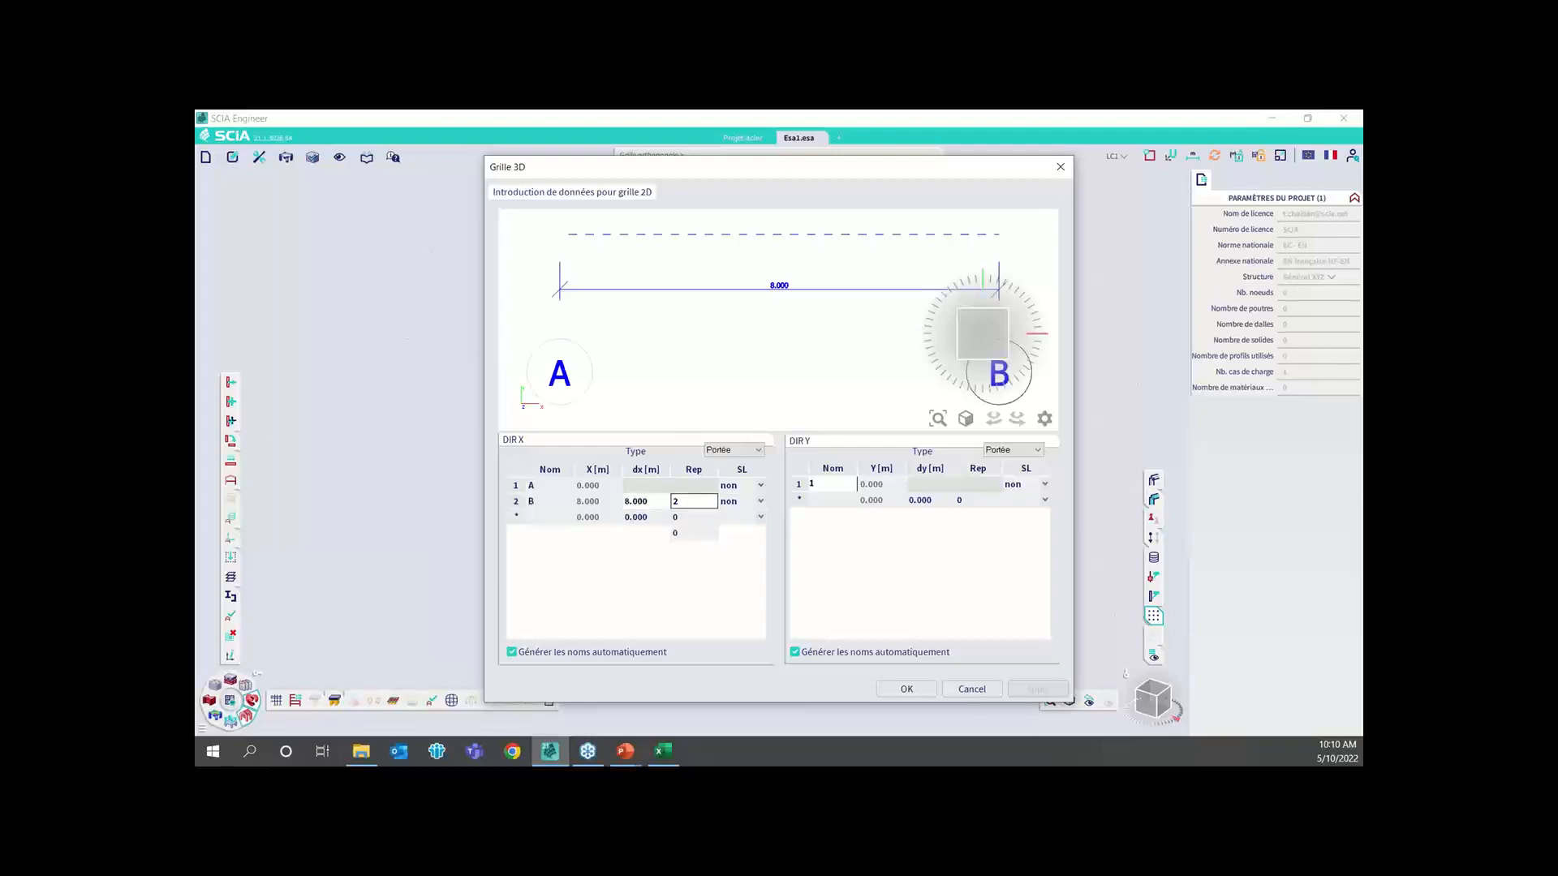
# Define the grid's Y direction with a 5 m span repeated 5 times and accept the grid data
pyautogui.click(935, 500)
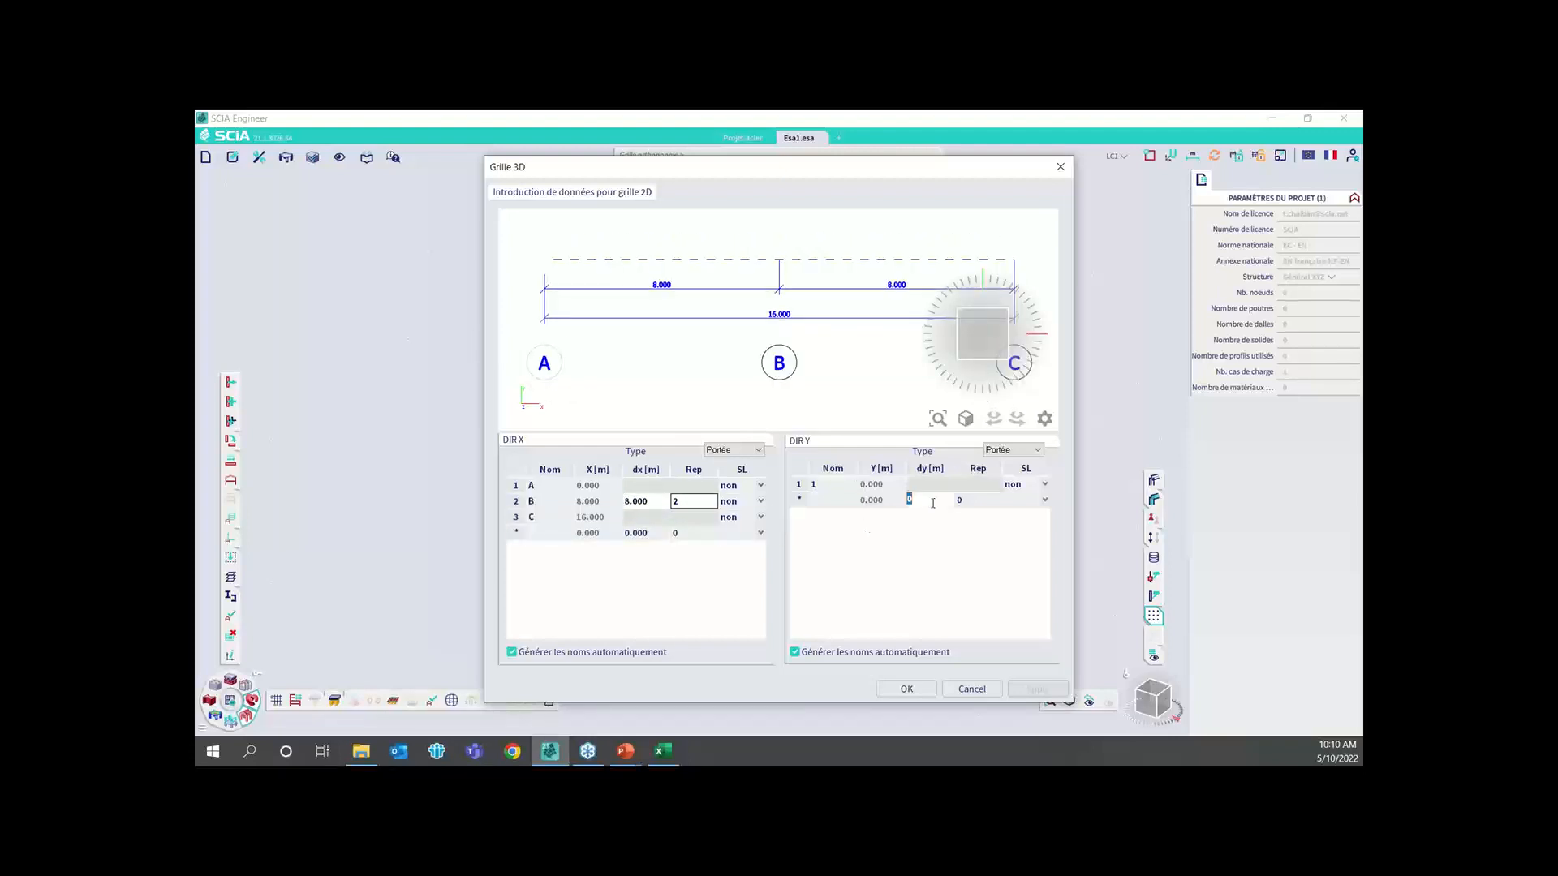
pyautogui.press('Return')
pyautogui.click(975, 497)
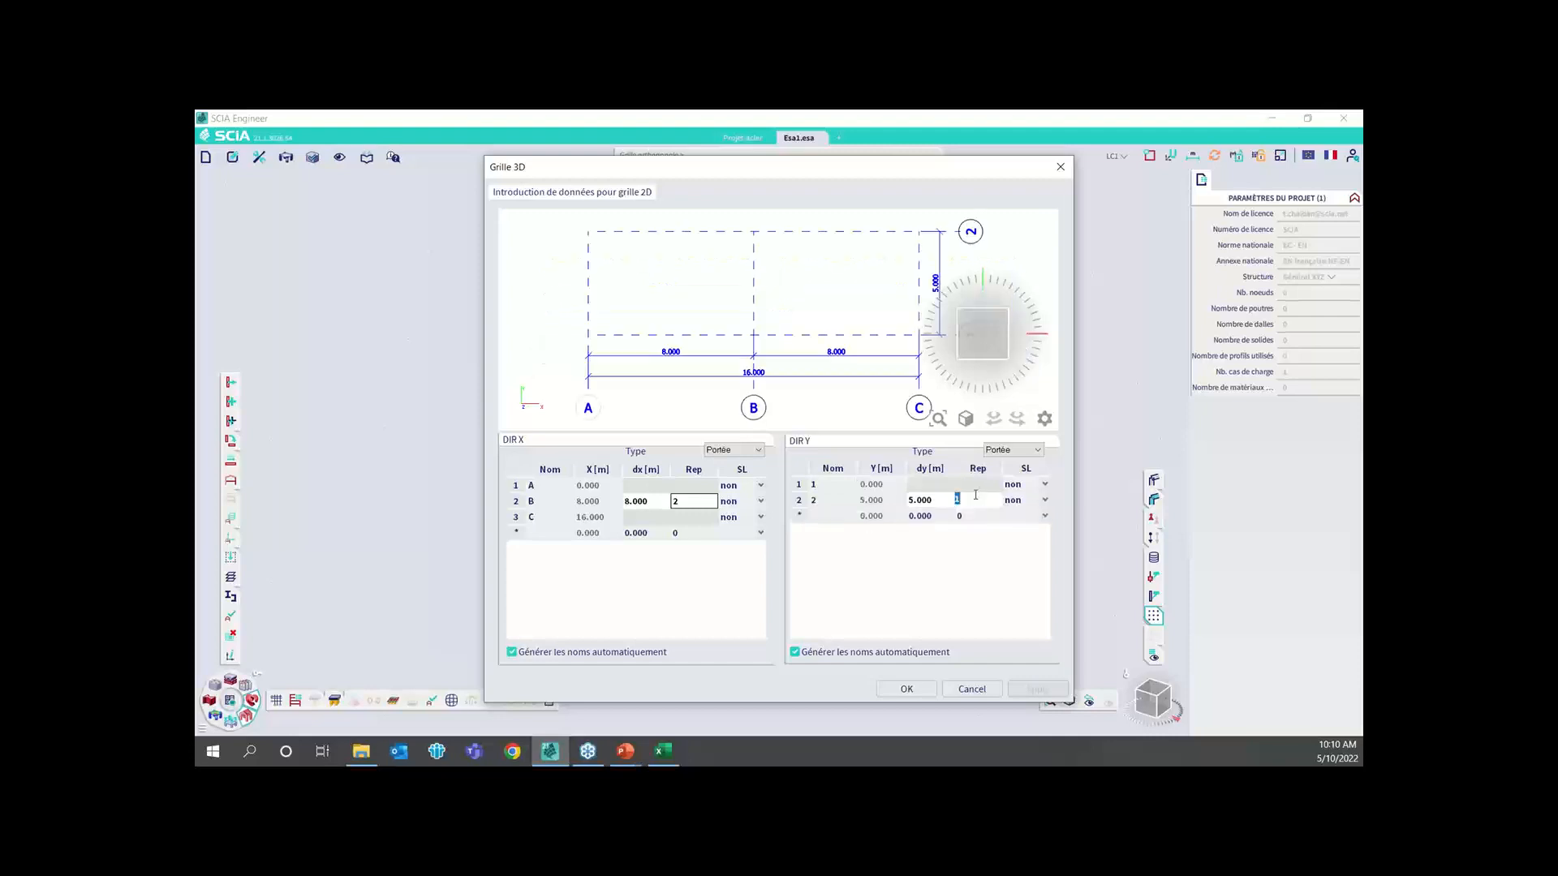
pyautogui.write('5')
pyautogui.press('Return')
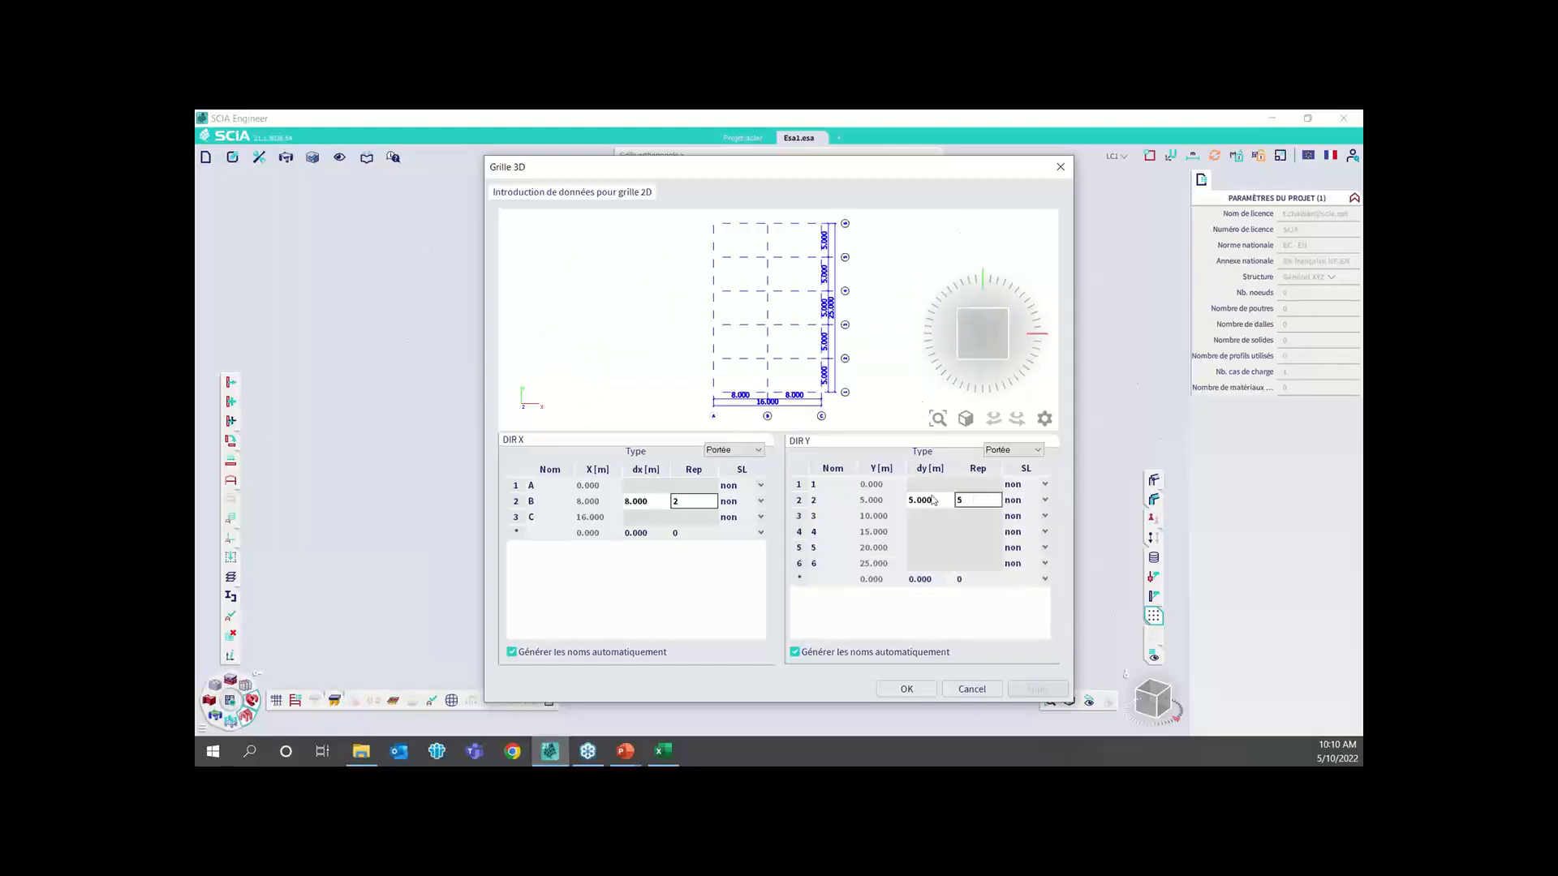
pyautogui.click(909, 689)
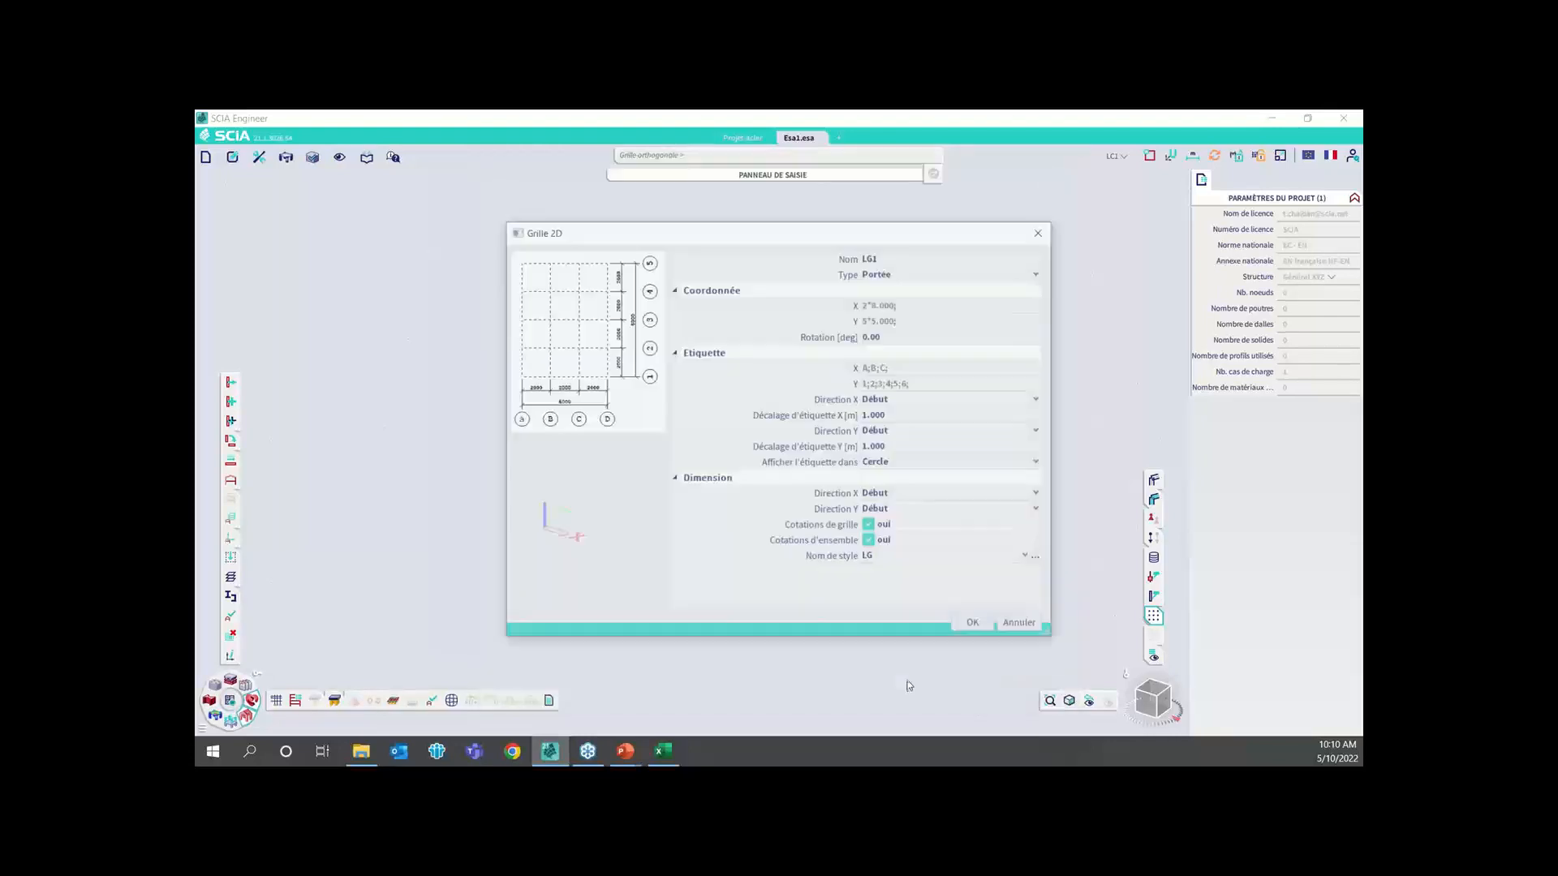
# Accept the 2D grid properties and place the grid at the coordinate origin
pyautogui.click(975, 625)
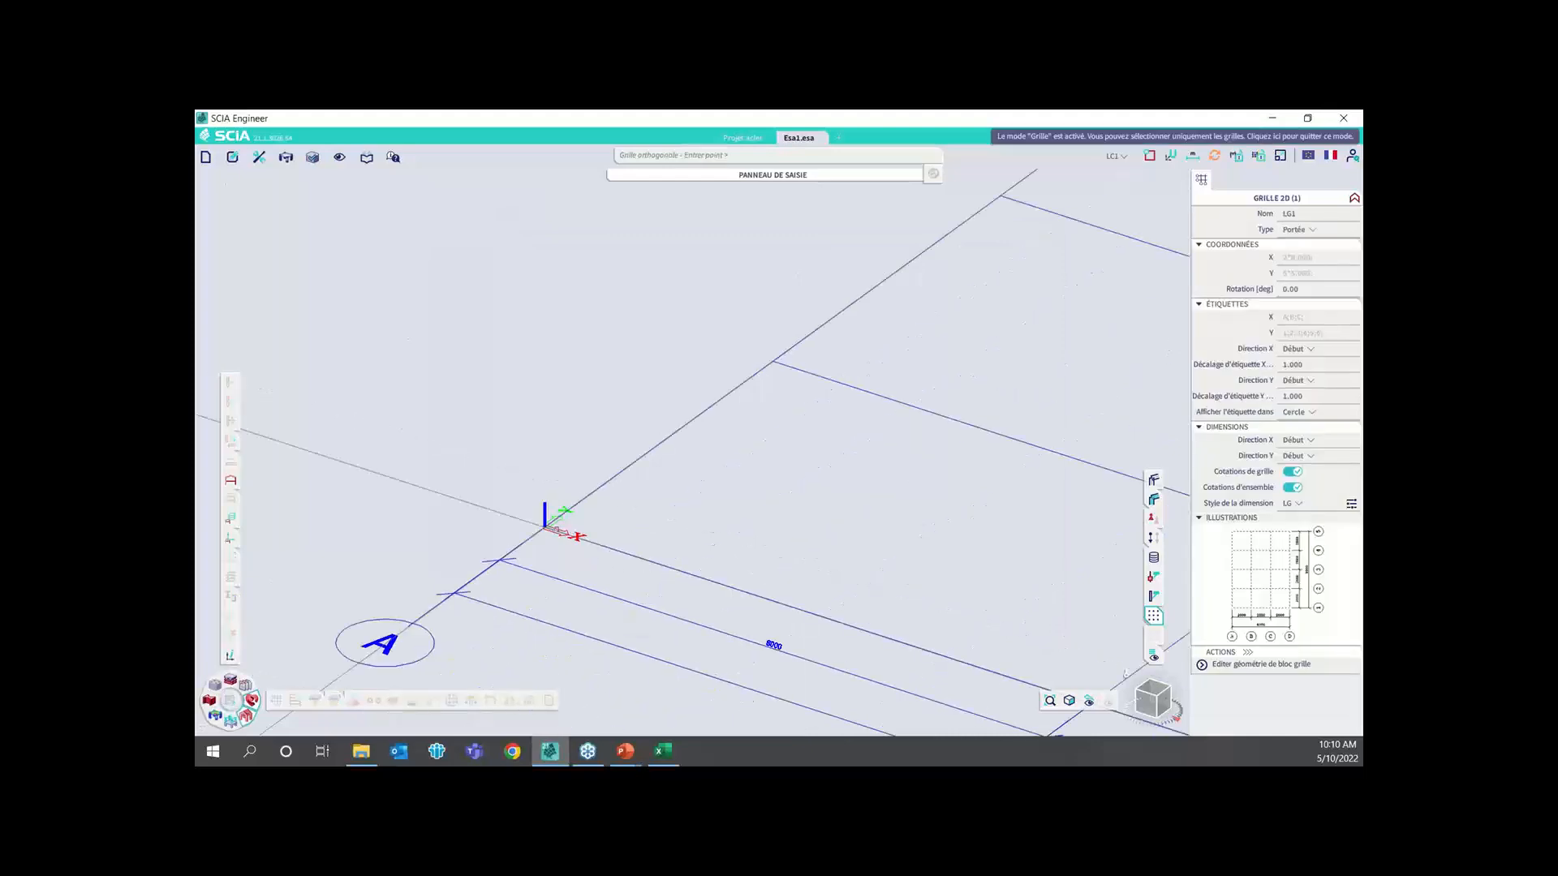
pyautogui.click(545, 528)
pyautogui.press('Escape')
pyautogui.scroll(-2, 628, 530)
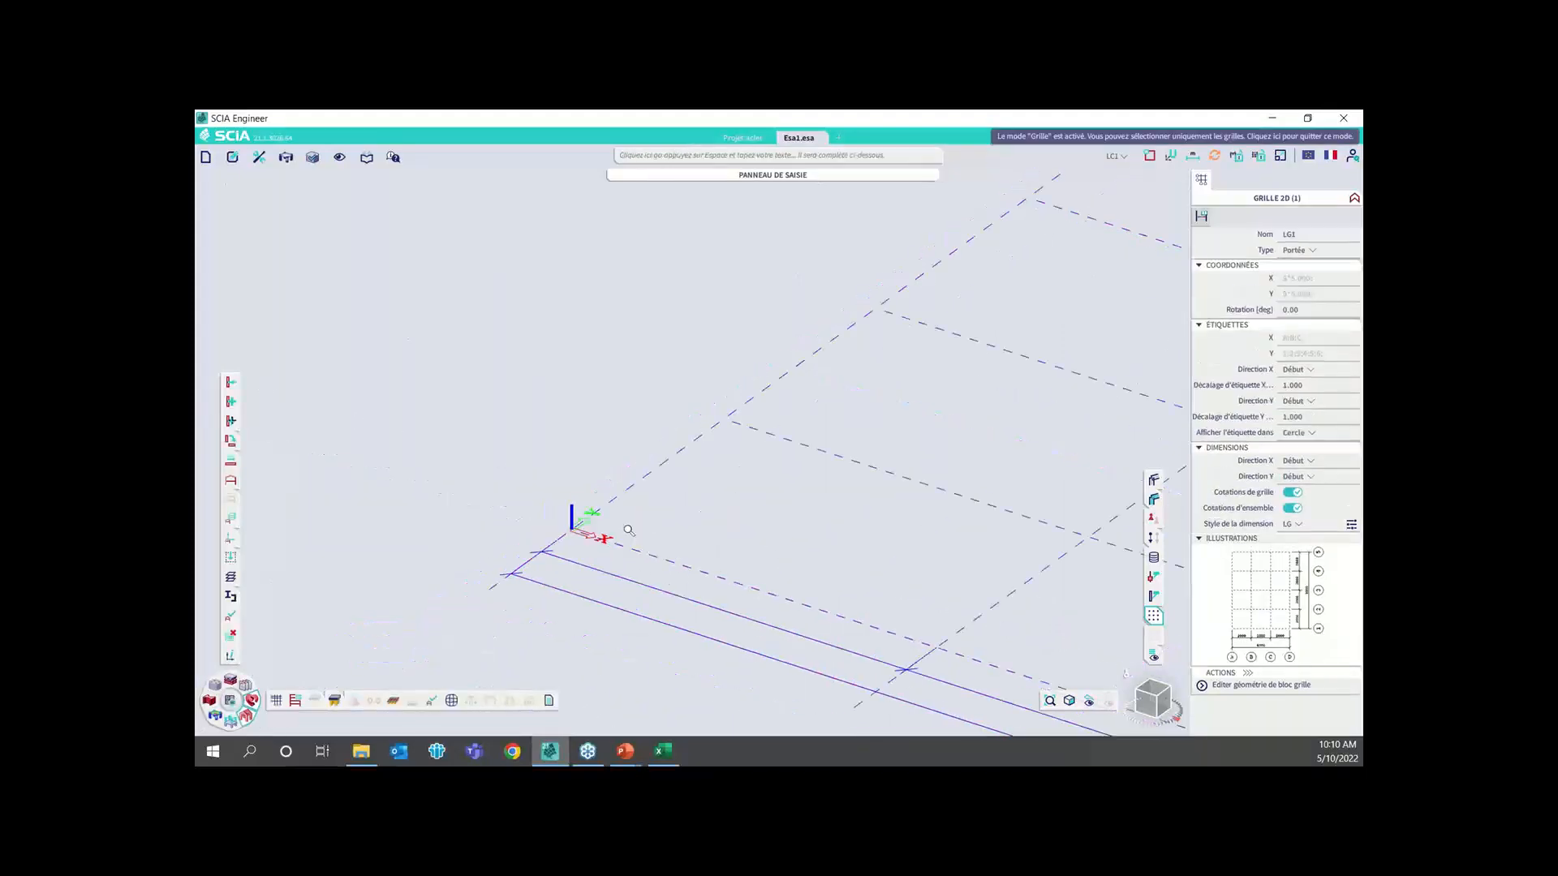
pyautogui.press('Escape')
pyautogui.scroll(-5, 629, 530)
pyautogui.scroll(2, 758, 498)
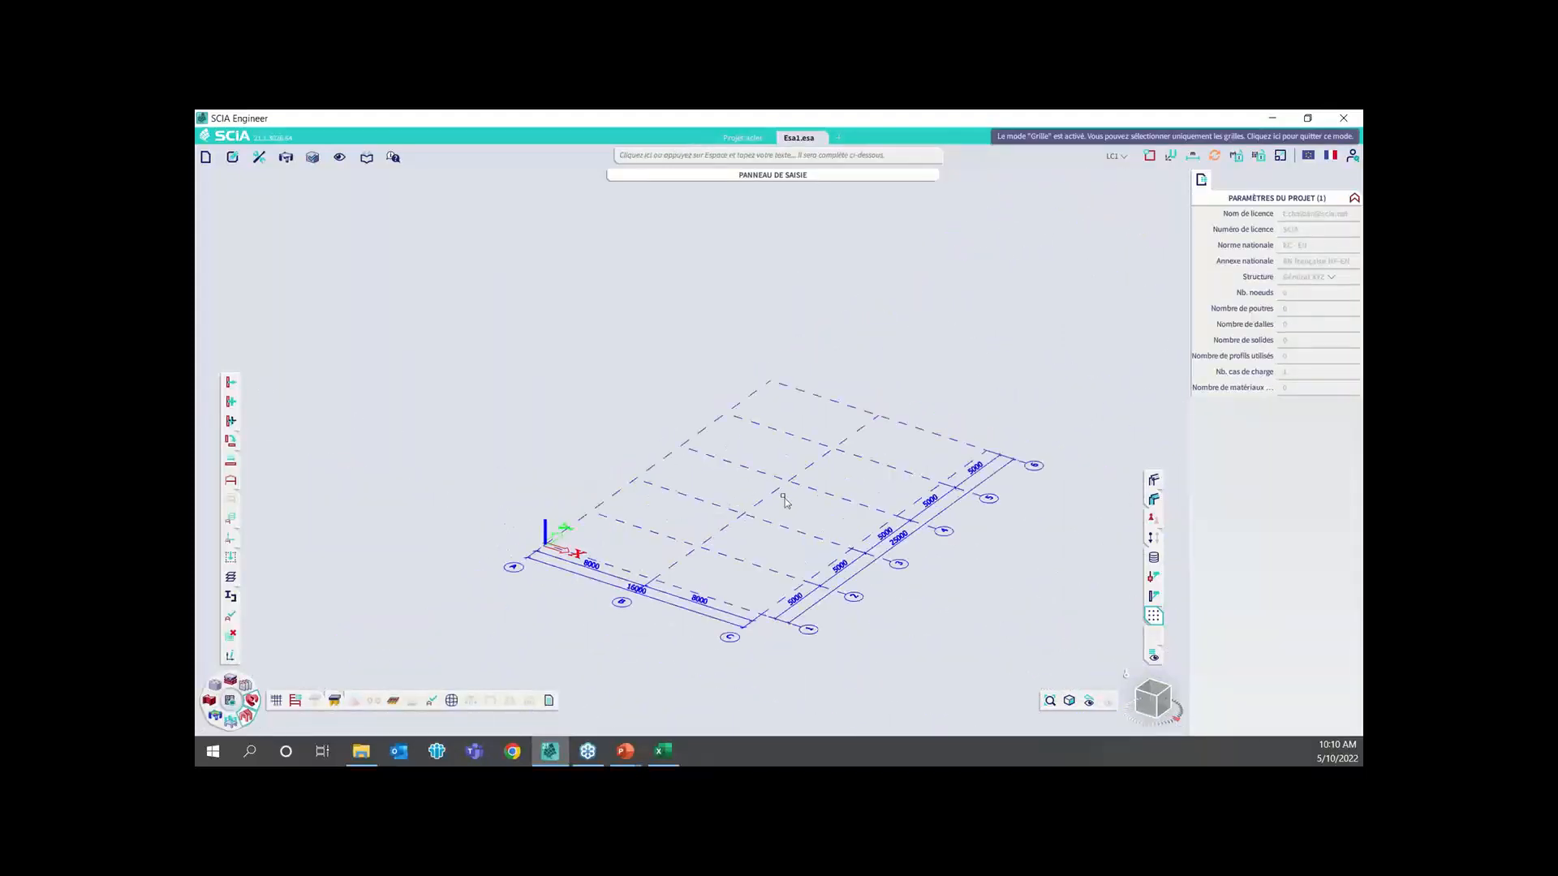
# Choose the simple pitched frame (Portique) from the Portique 2D group of the block catalogue
pyautogui.click(315, 701)
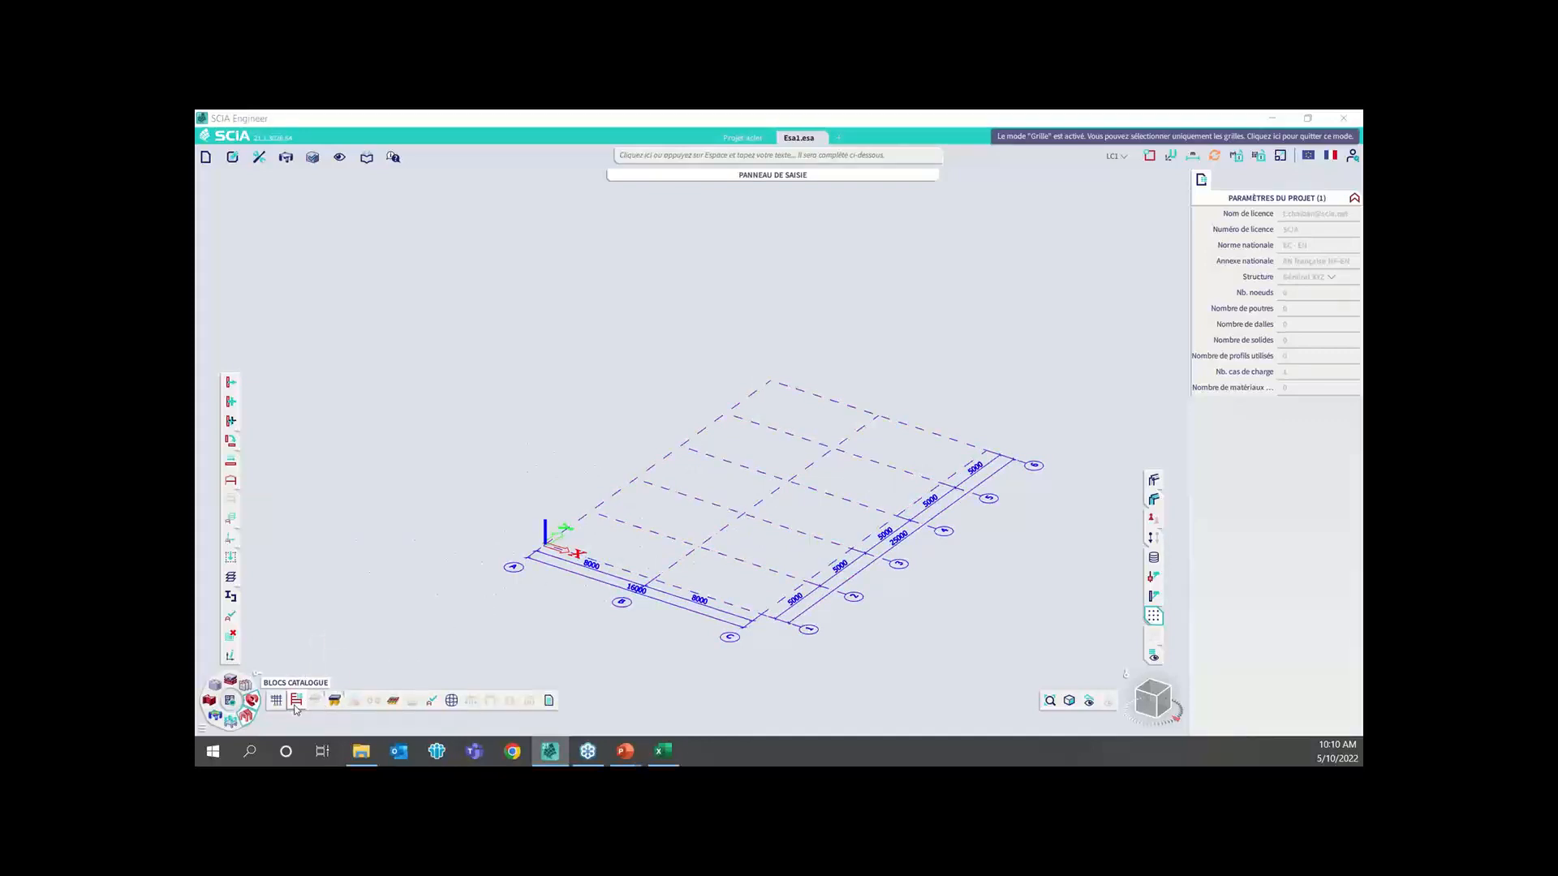
pyautogui.click(297, 701)
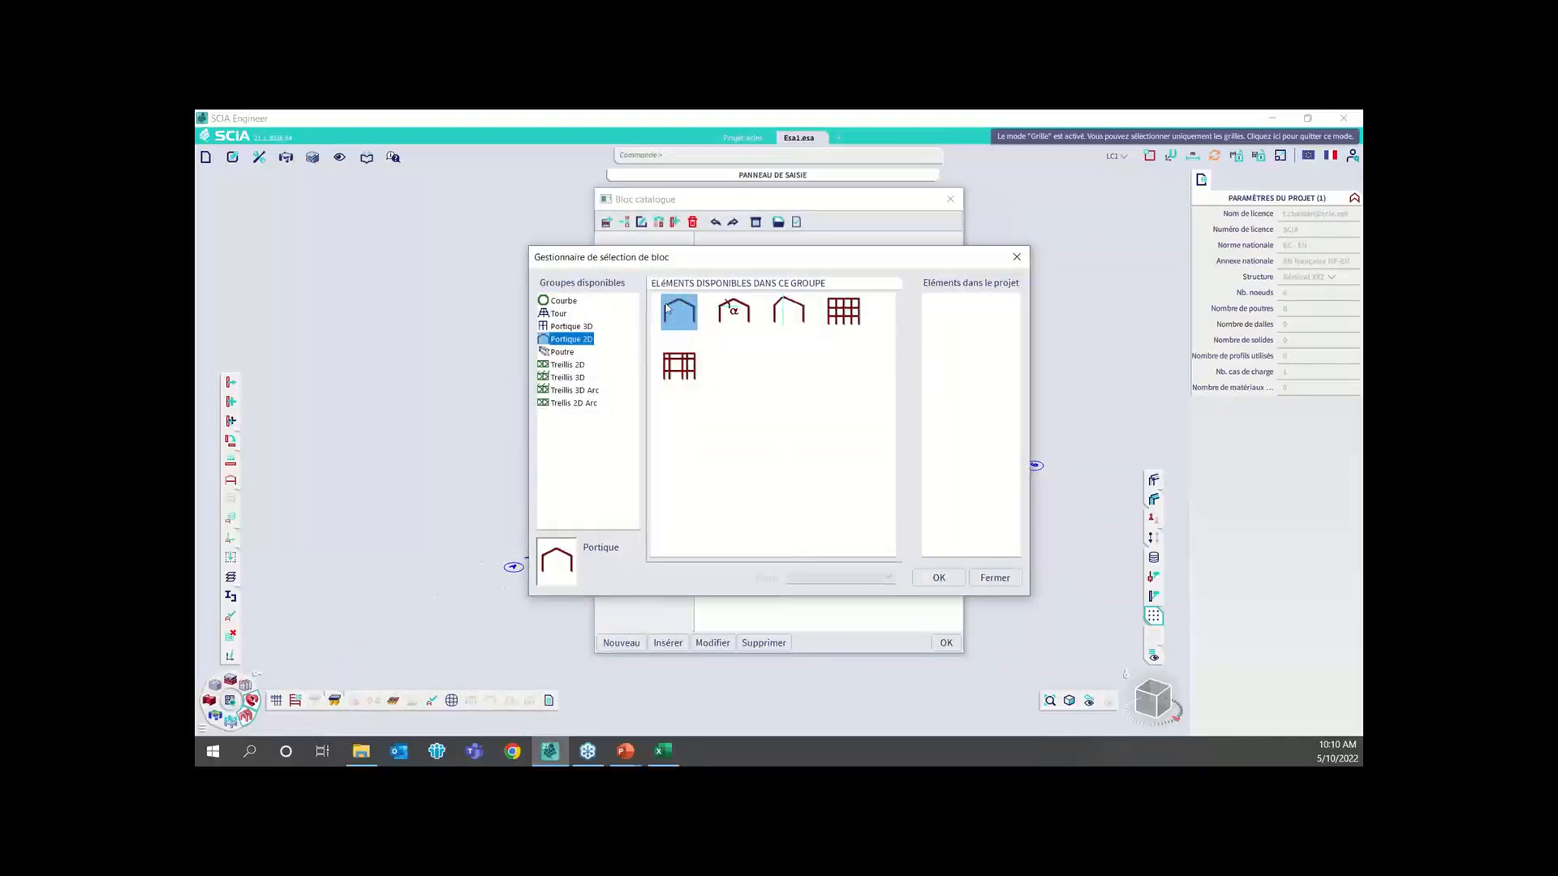
pyautogui.click(939, 578)
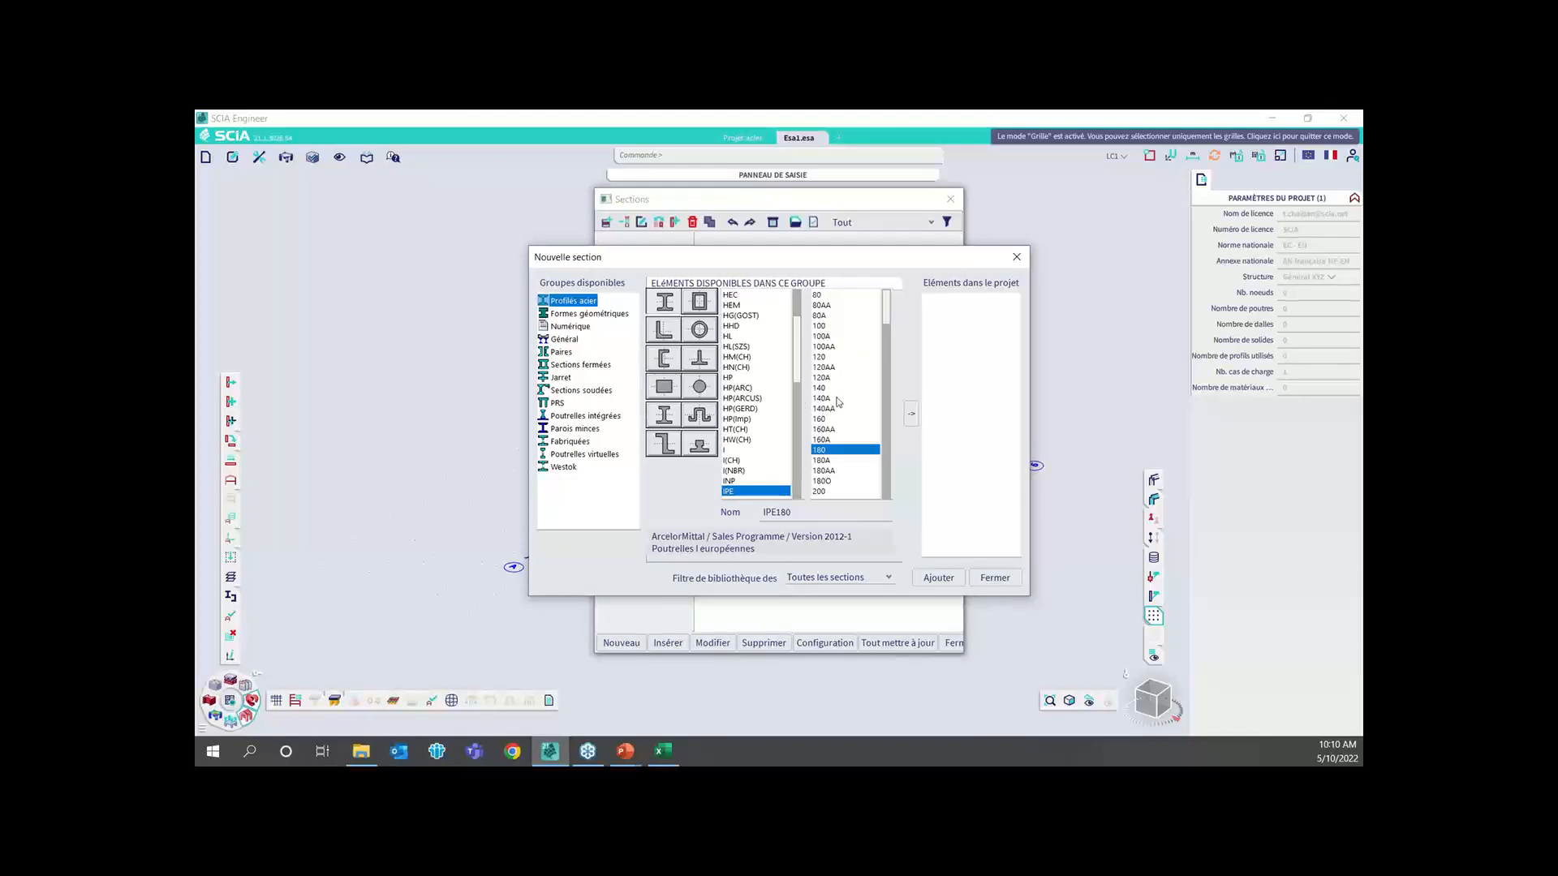
# Add an IPE330 steel section to the project and name it Poteaux
pyautogui.scroll(-9, 833, 424)
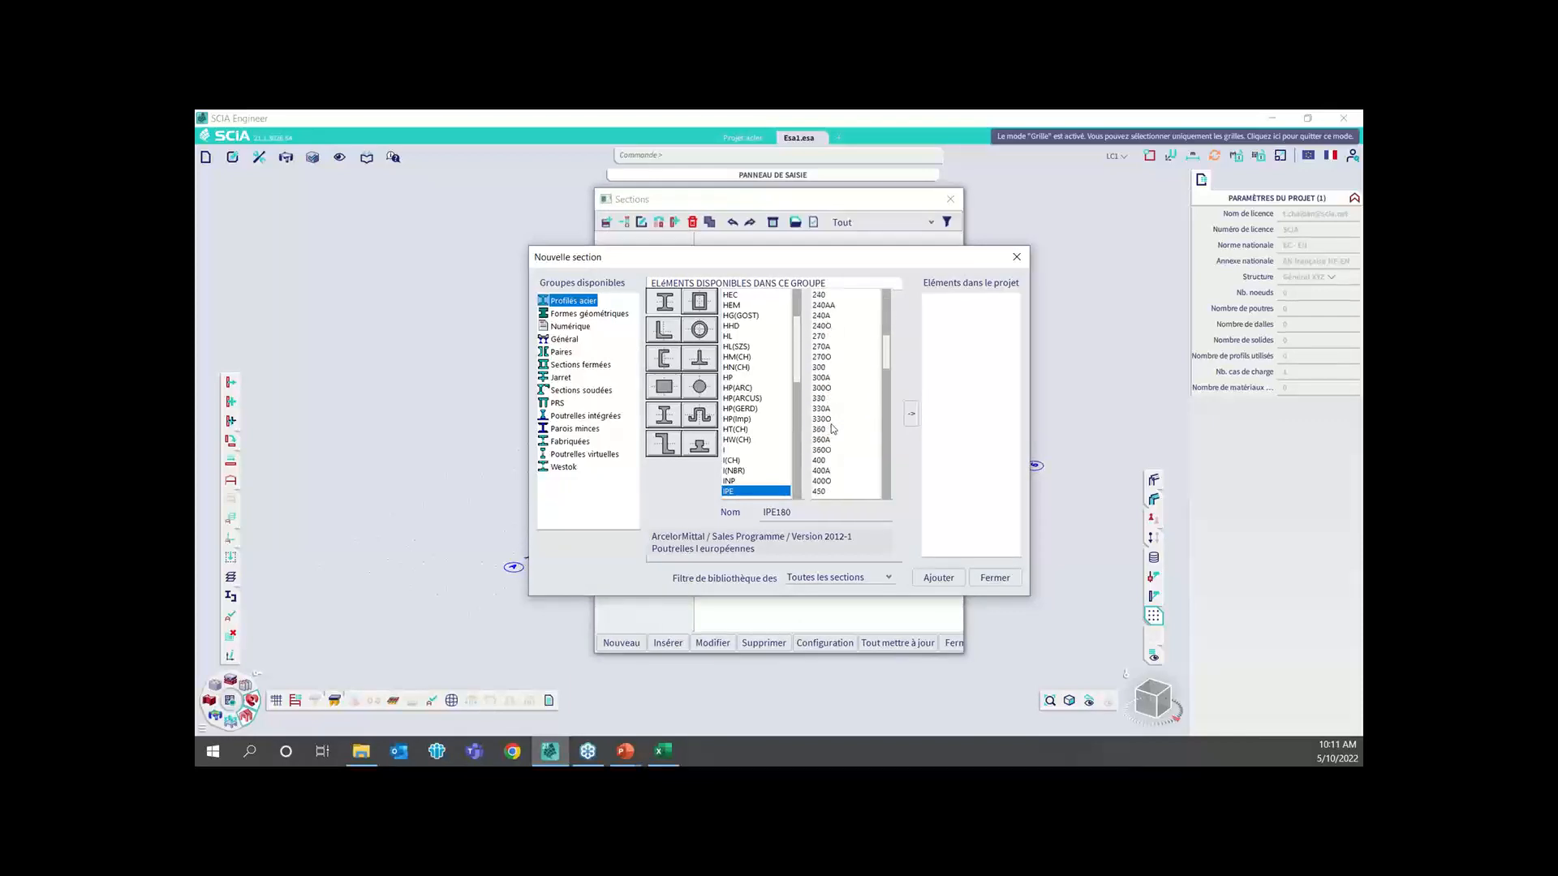
pyautogui.click(826, 408)
pyautogui.click(911, 414)
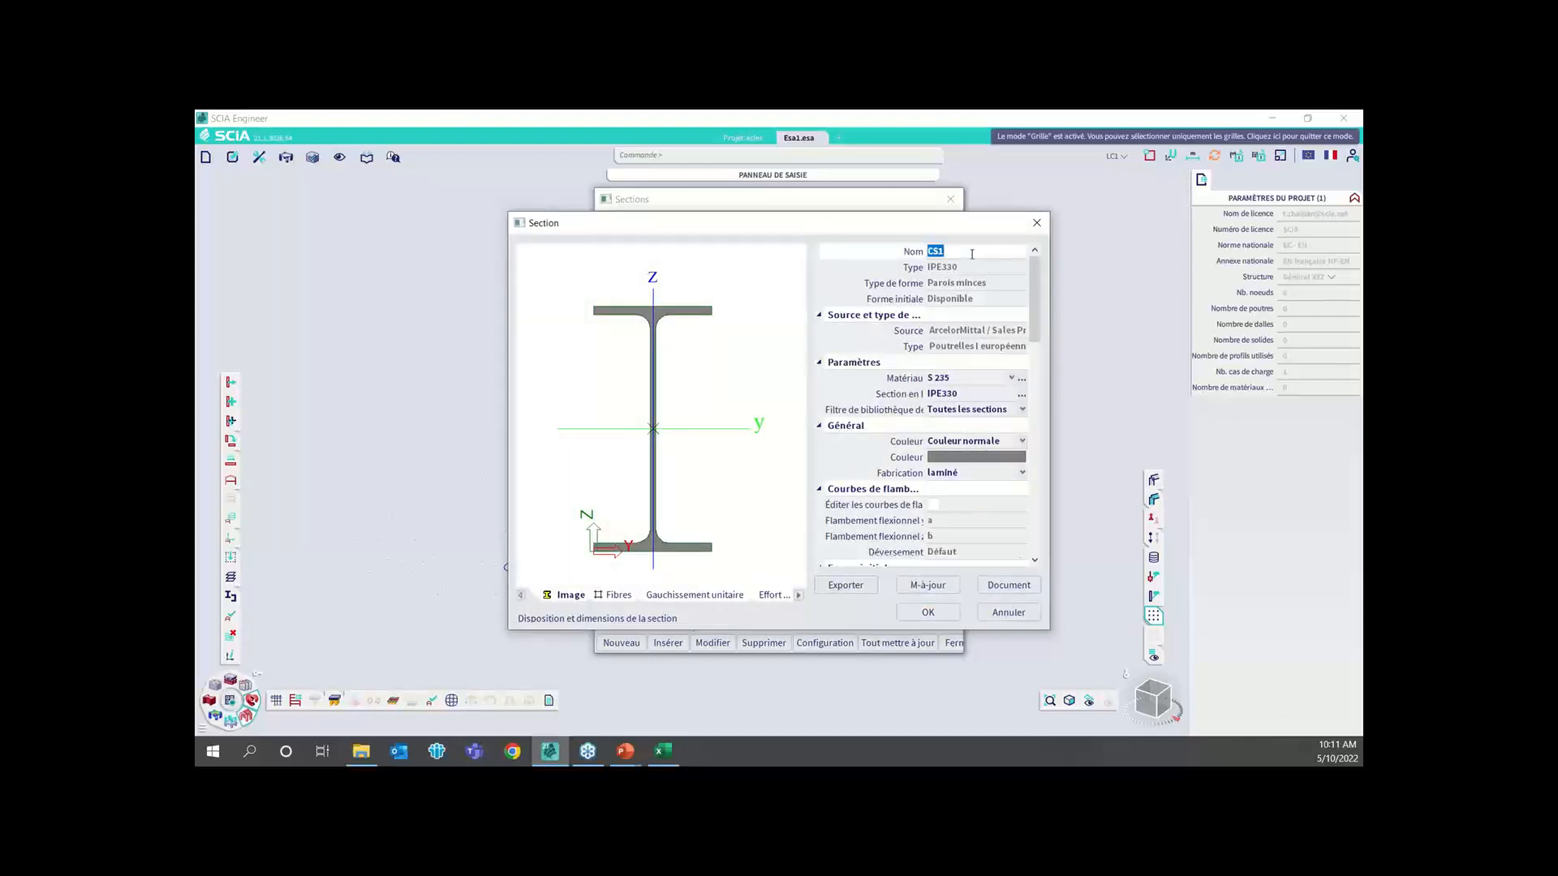
pyautogui.write('Poteaux')
pyautogui.click(927, 612)
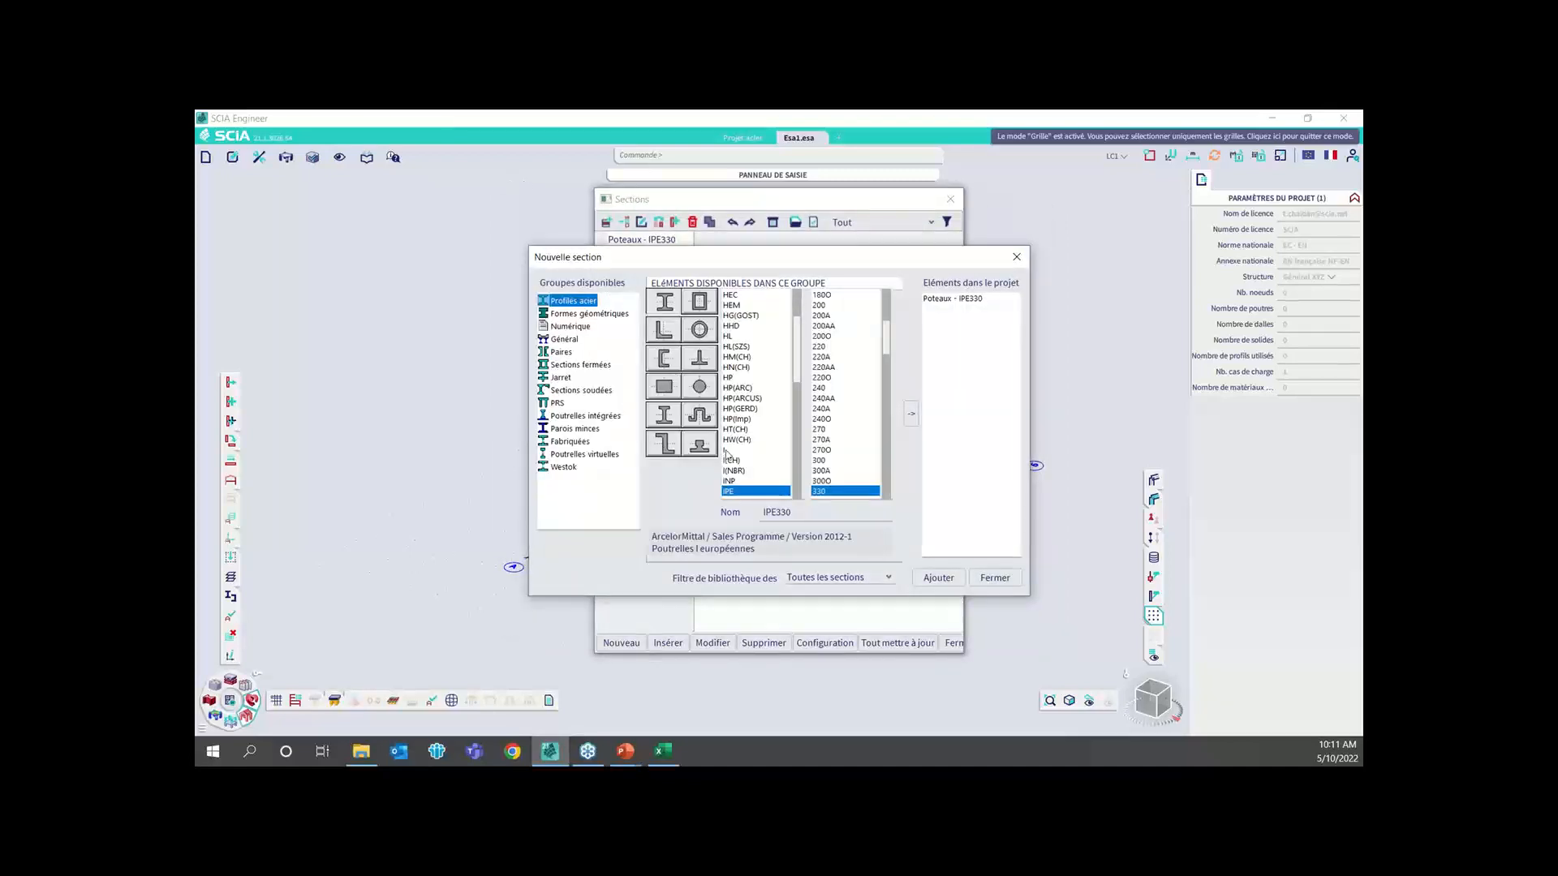
# Add an IPE300 steel section named Traverses and finish the section selection
pyautogui.click(821, 460)
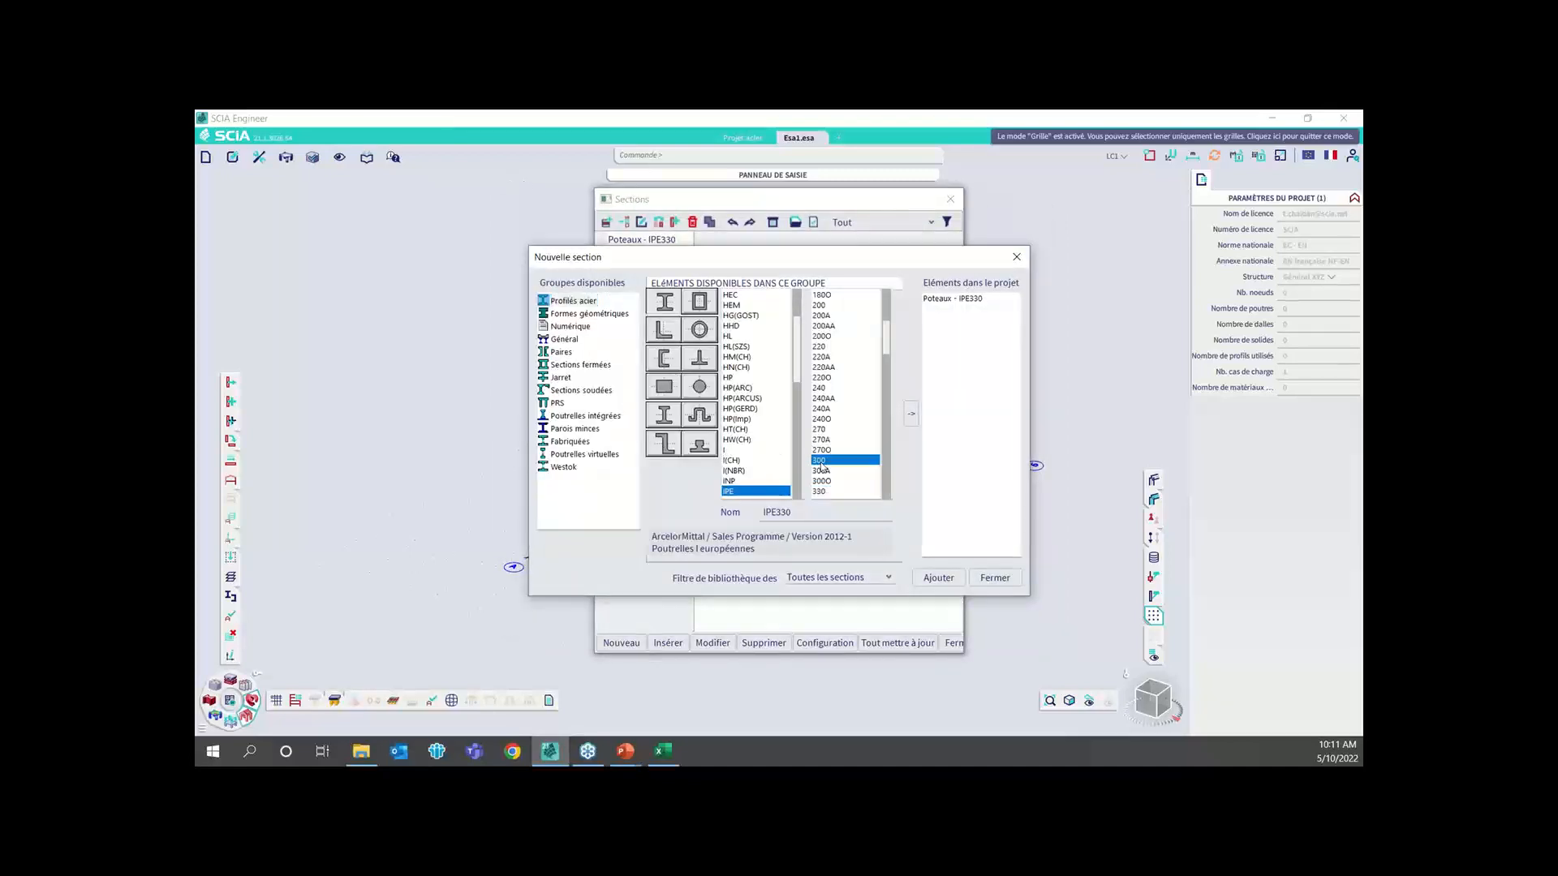
pyautogui.click(911, 414)
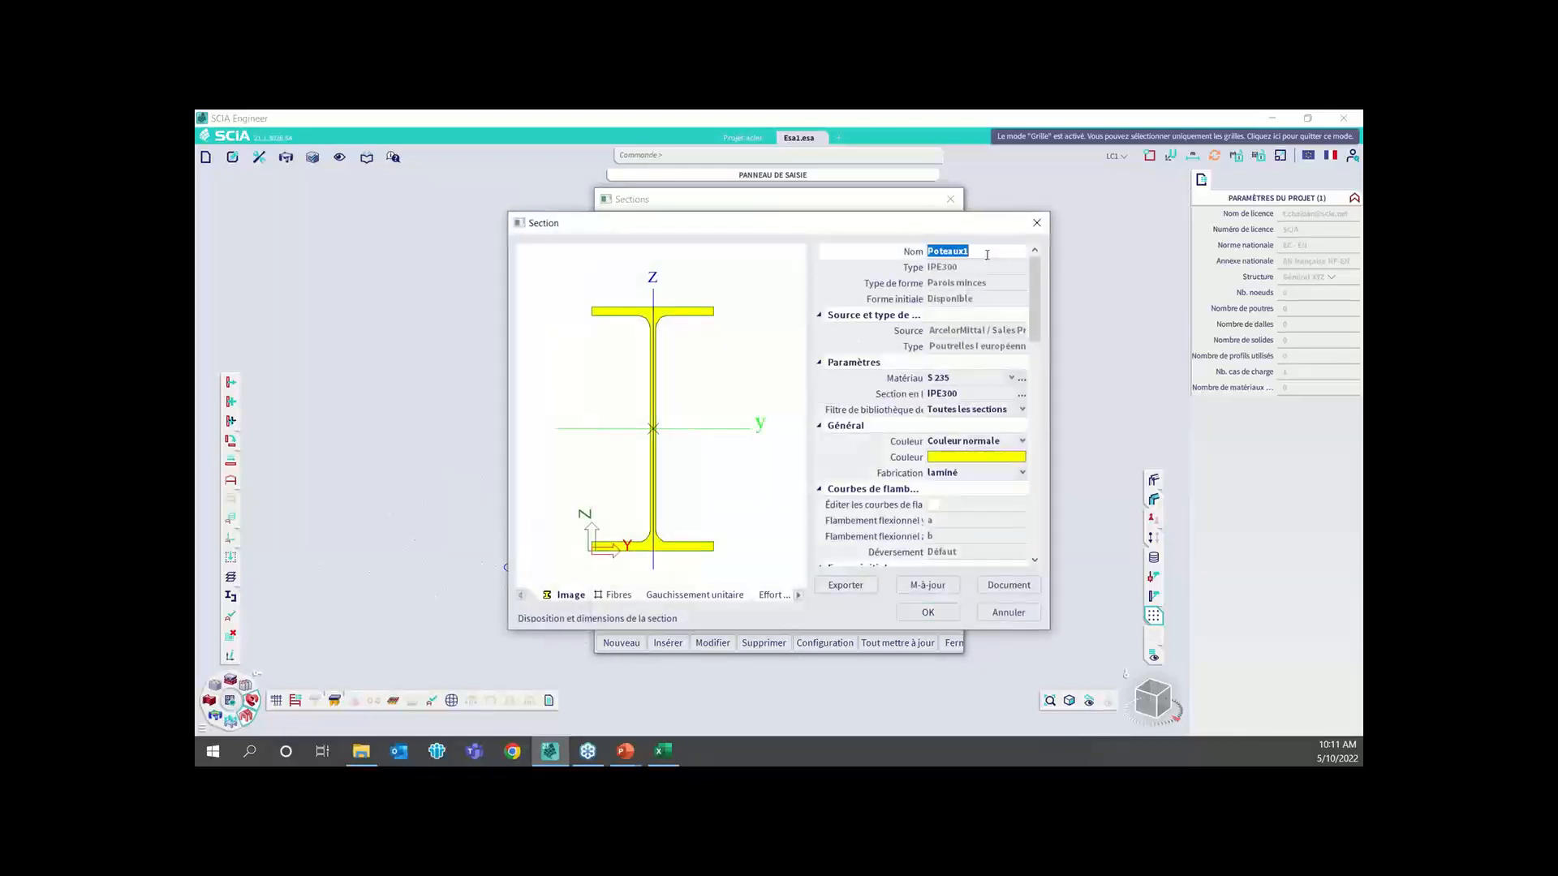
pyautogui.write('Tra')
pyautogui.press('BackSpace')
pyautogui.doubleClick(974, 252)
pyautogui.write('se')
pyautogui.press('Return')
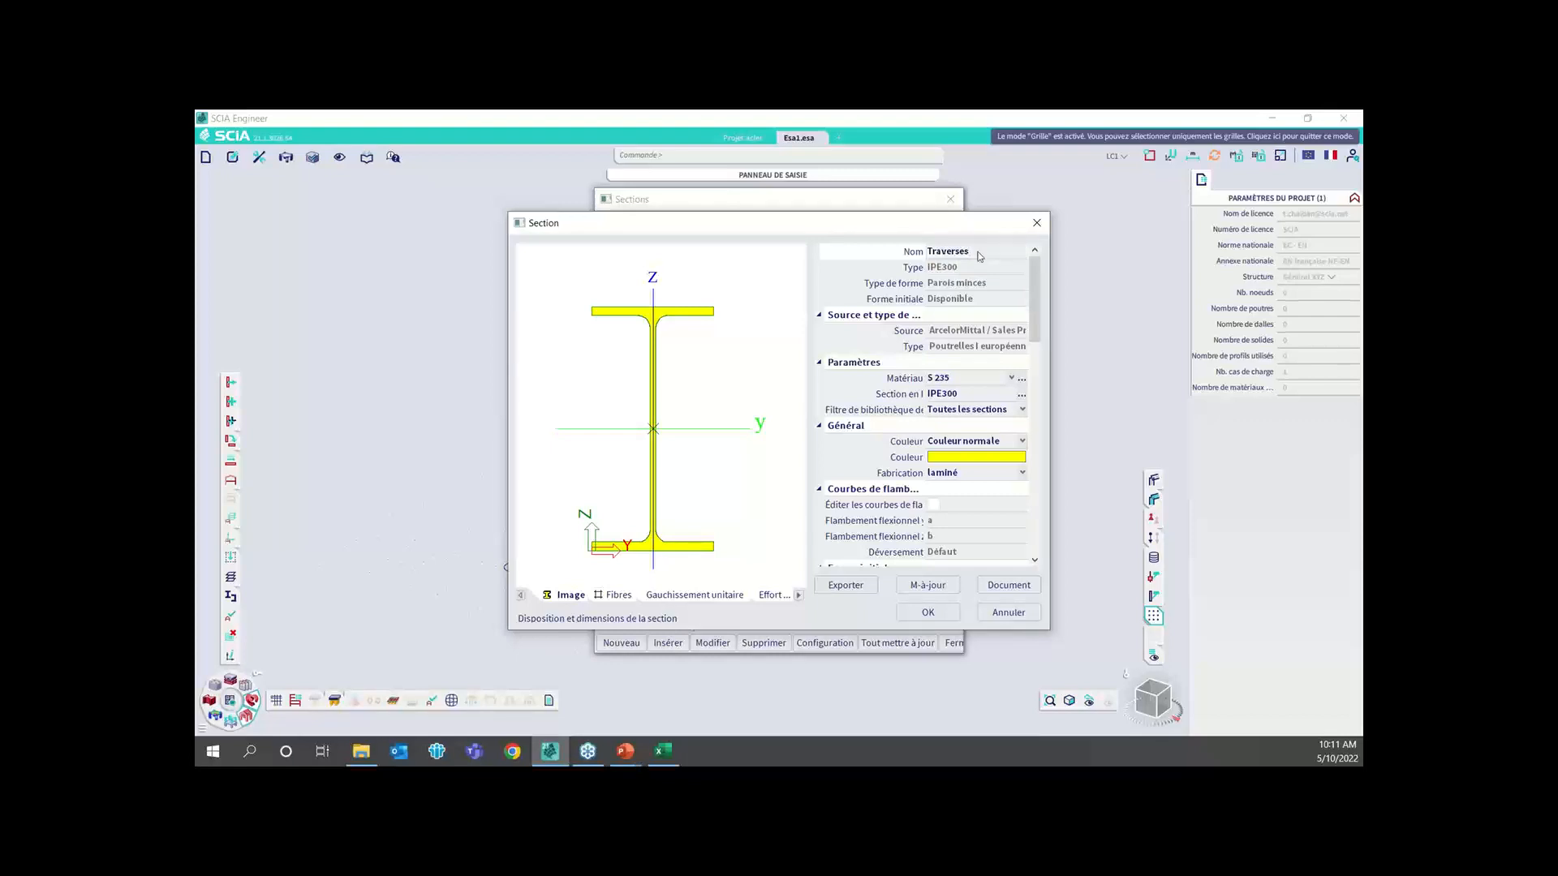
pyautogui.click(927, 612)
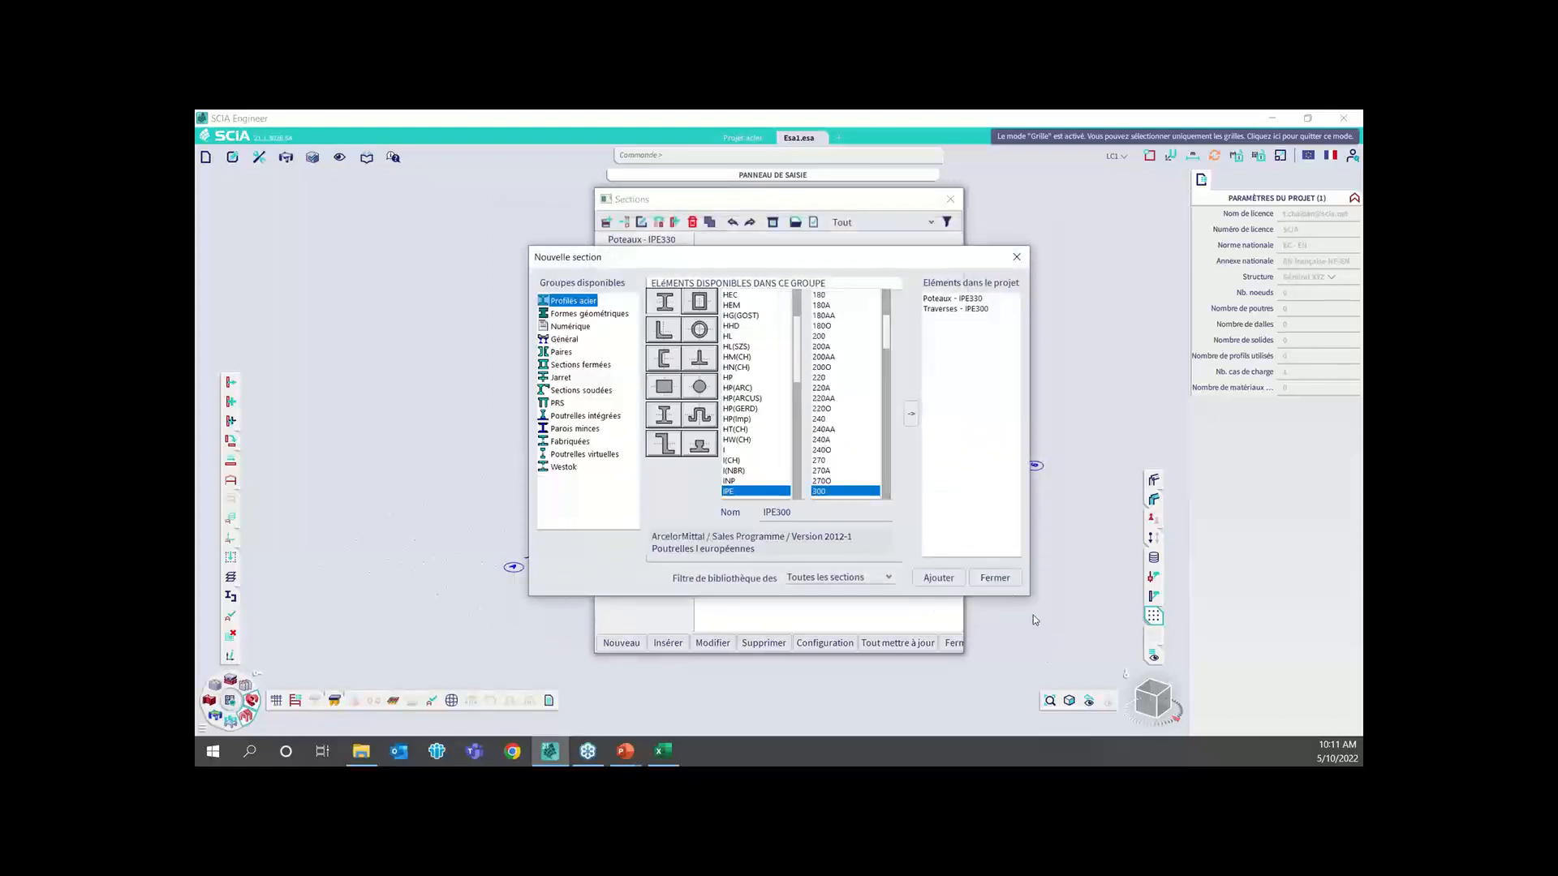
pyautogui.click(994, 577)
pyautogui.click(953, 643)
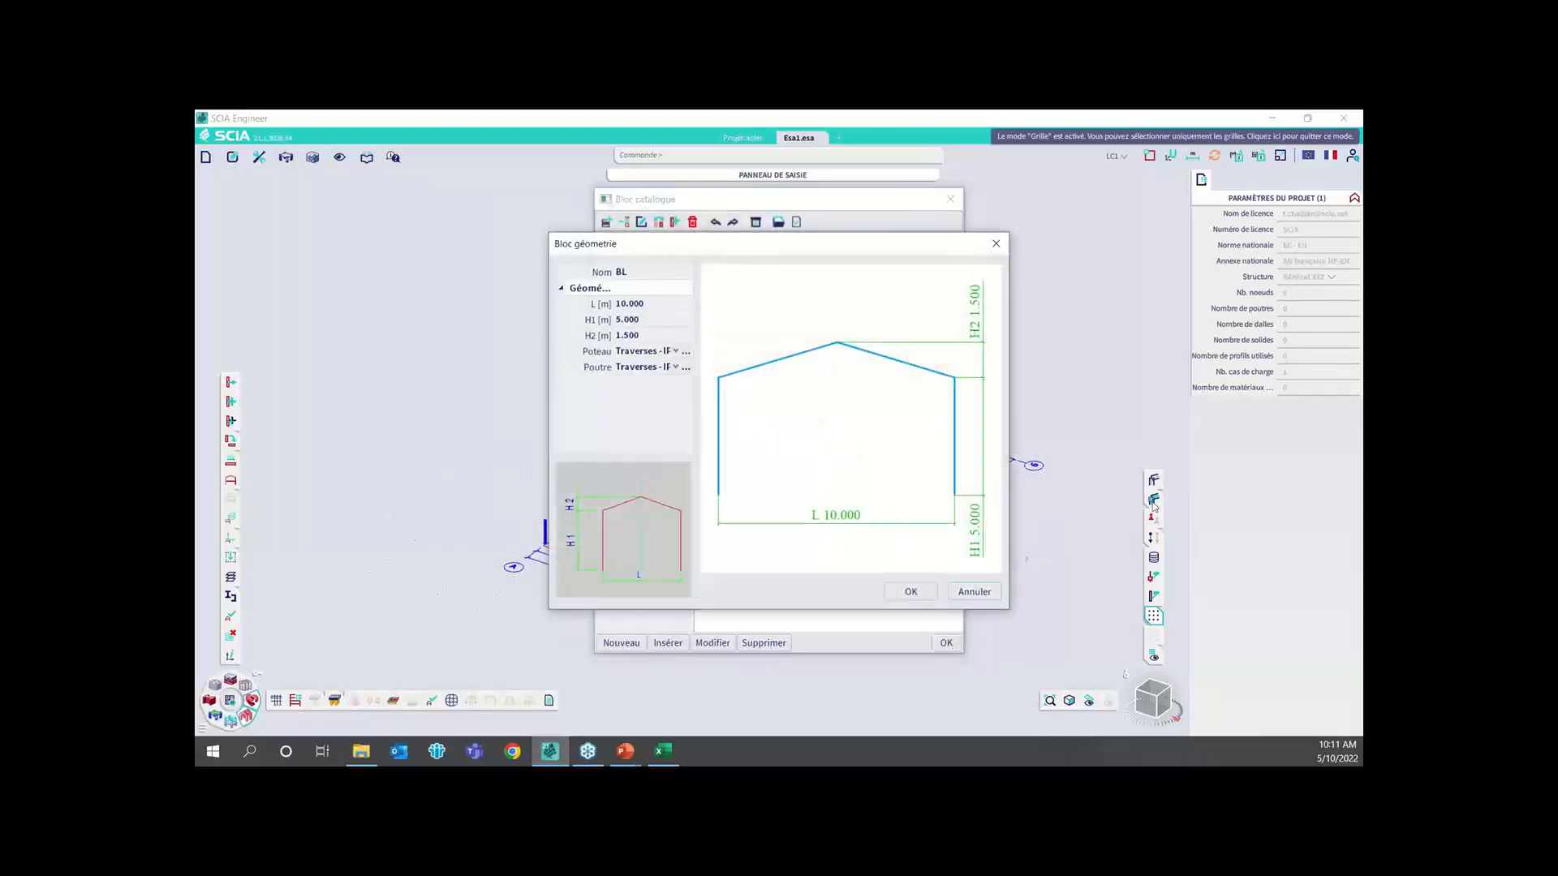
# Set the frame's L to 16 m, H1 to 8.5 m and H2 to 0.5 m, and assign the Poteaux section to its columns
pyautogui.click(644, 305)
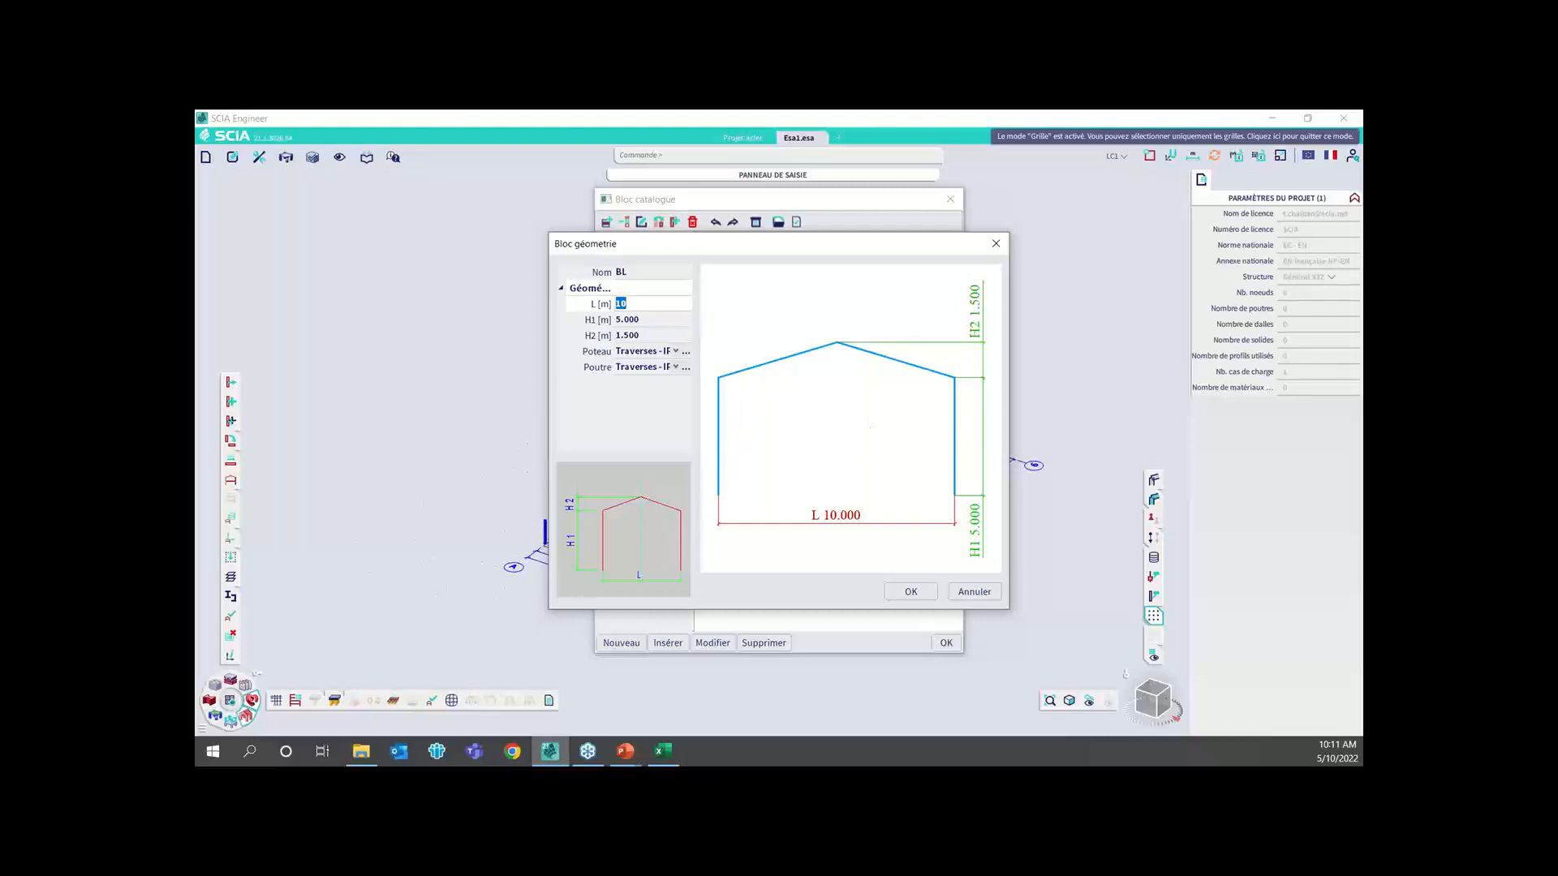
pyautogui.click(641, 322)
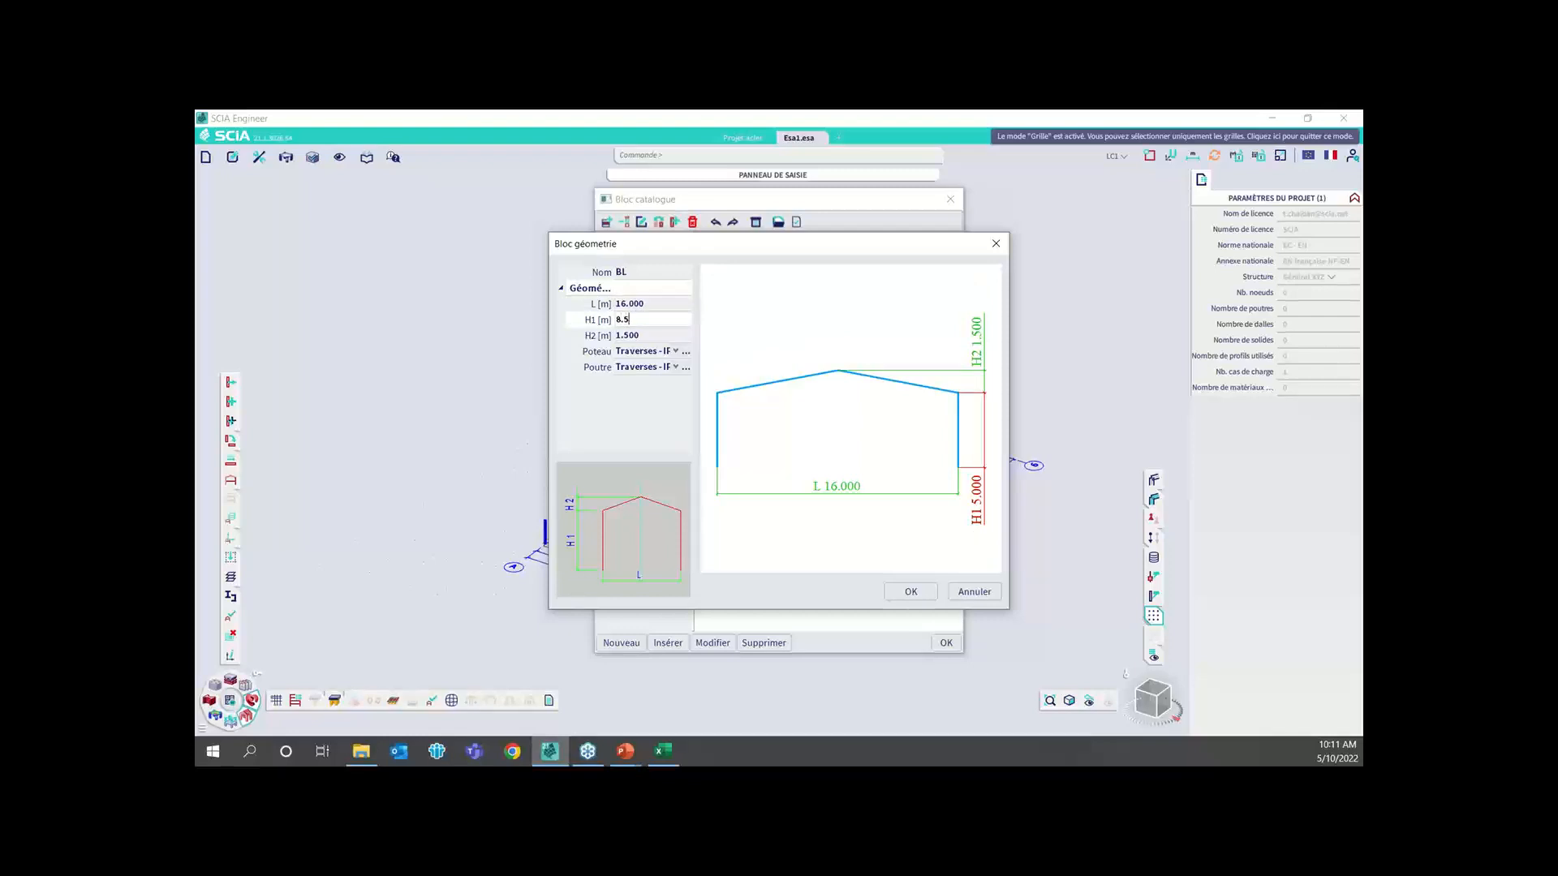
pyautogui.press('Return')
pyautogui.click(674, 335)
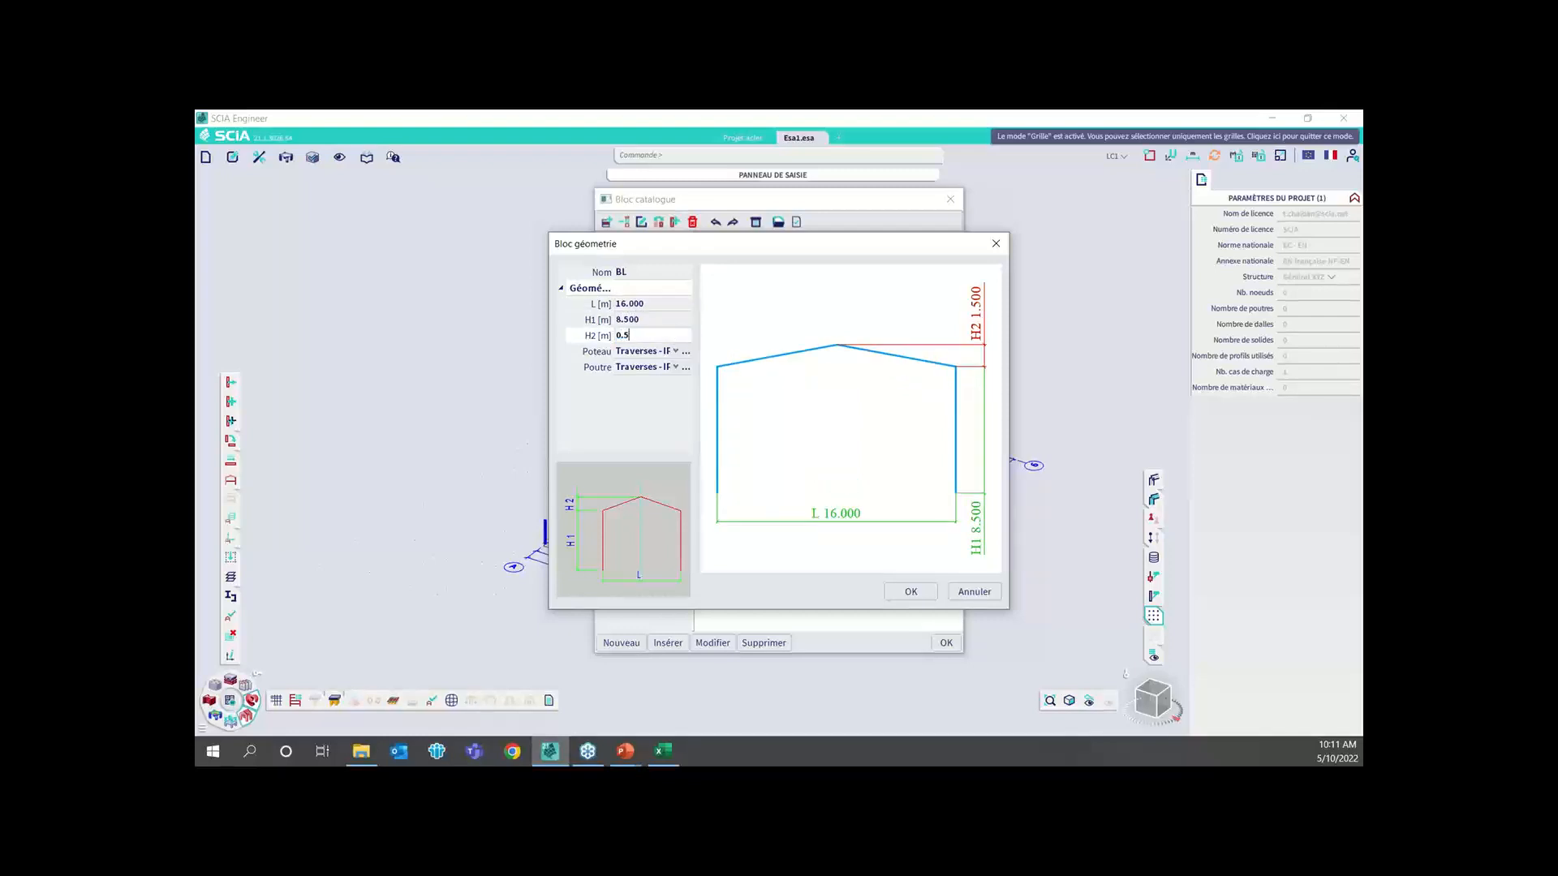
pyautogui.press('Return')
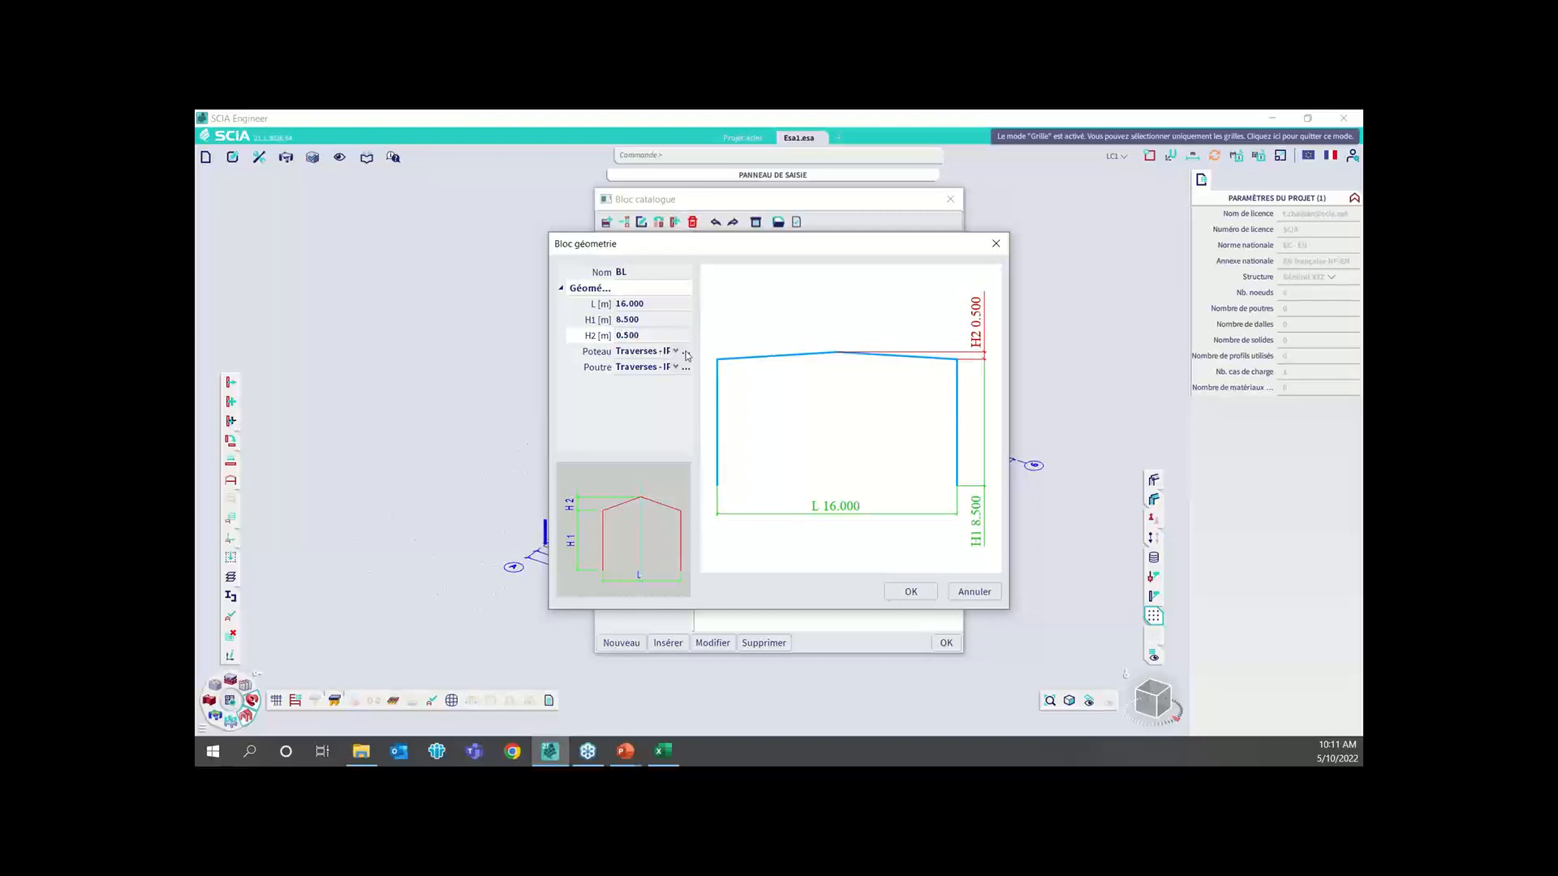
pyautogui.click(675, 351)
pyautogui.click(670, 367)
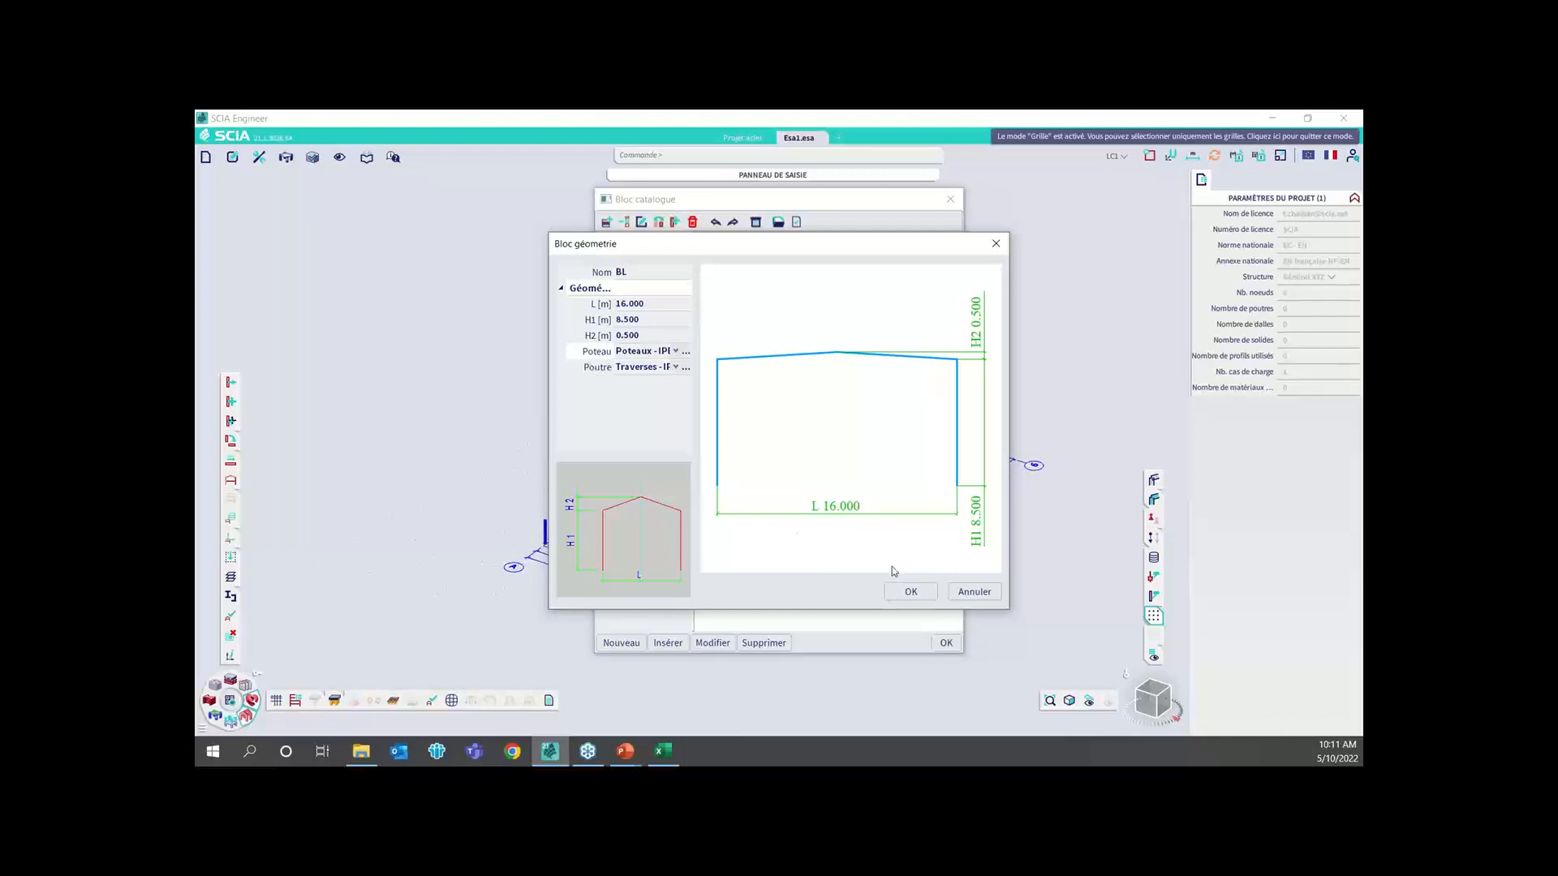
# Accept the frame block and insert it once at the grid origin
pyautogui.click(911, 591)
pyautogui.click(946, 643)
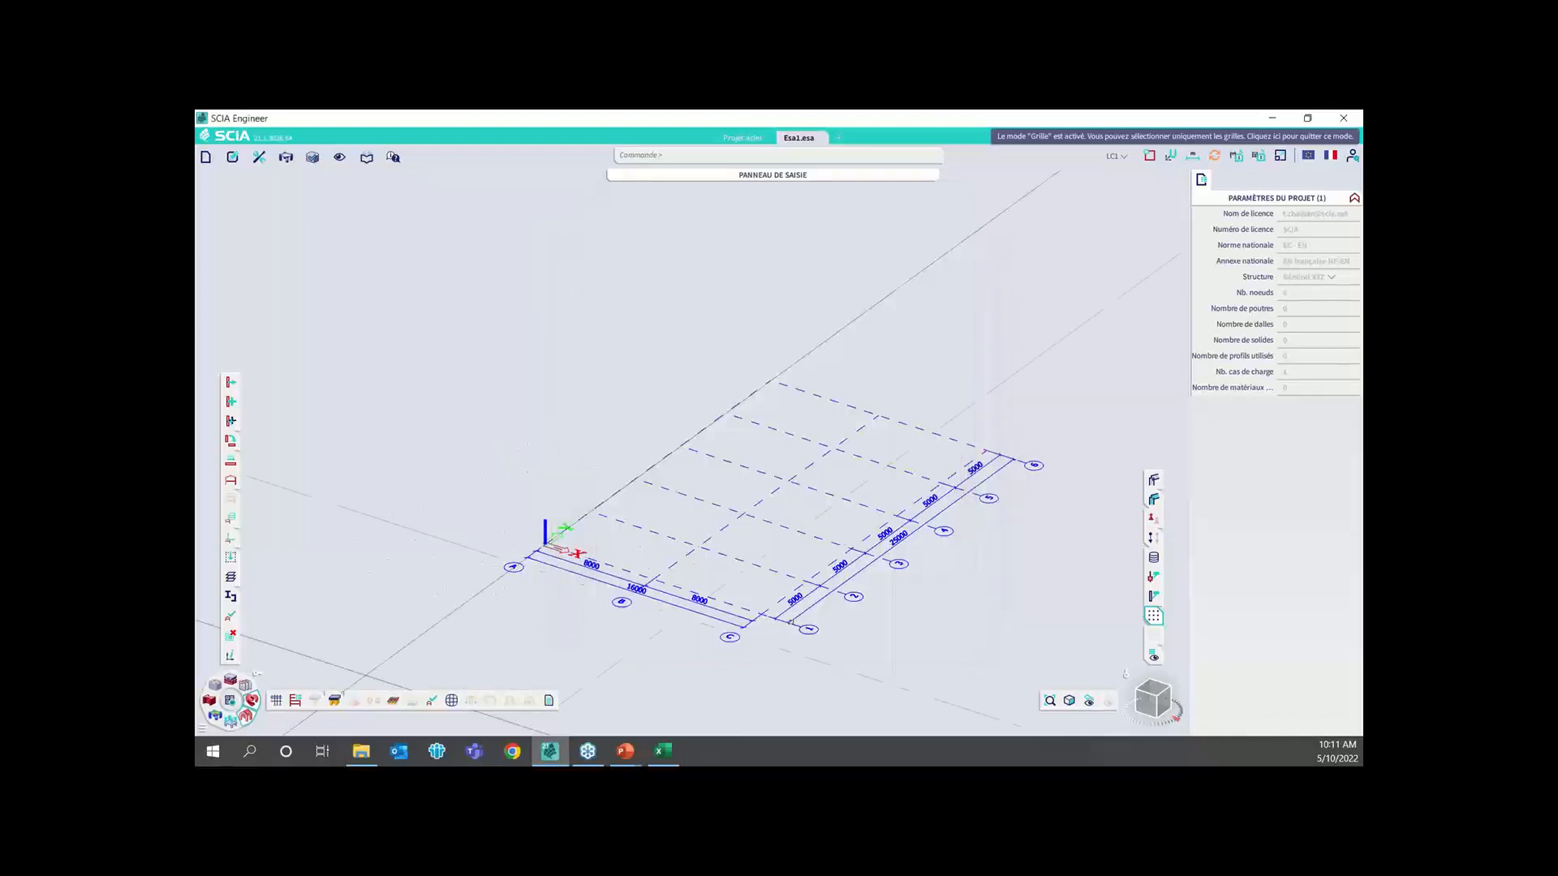
pyautogui.click(545, 543)
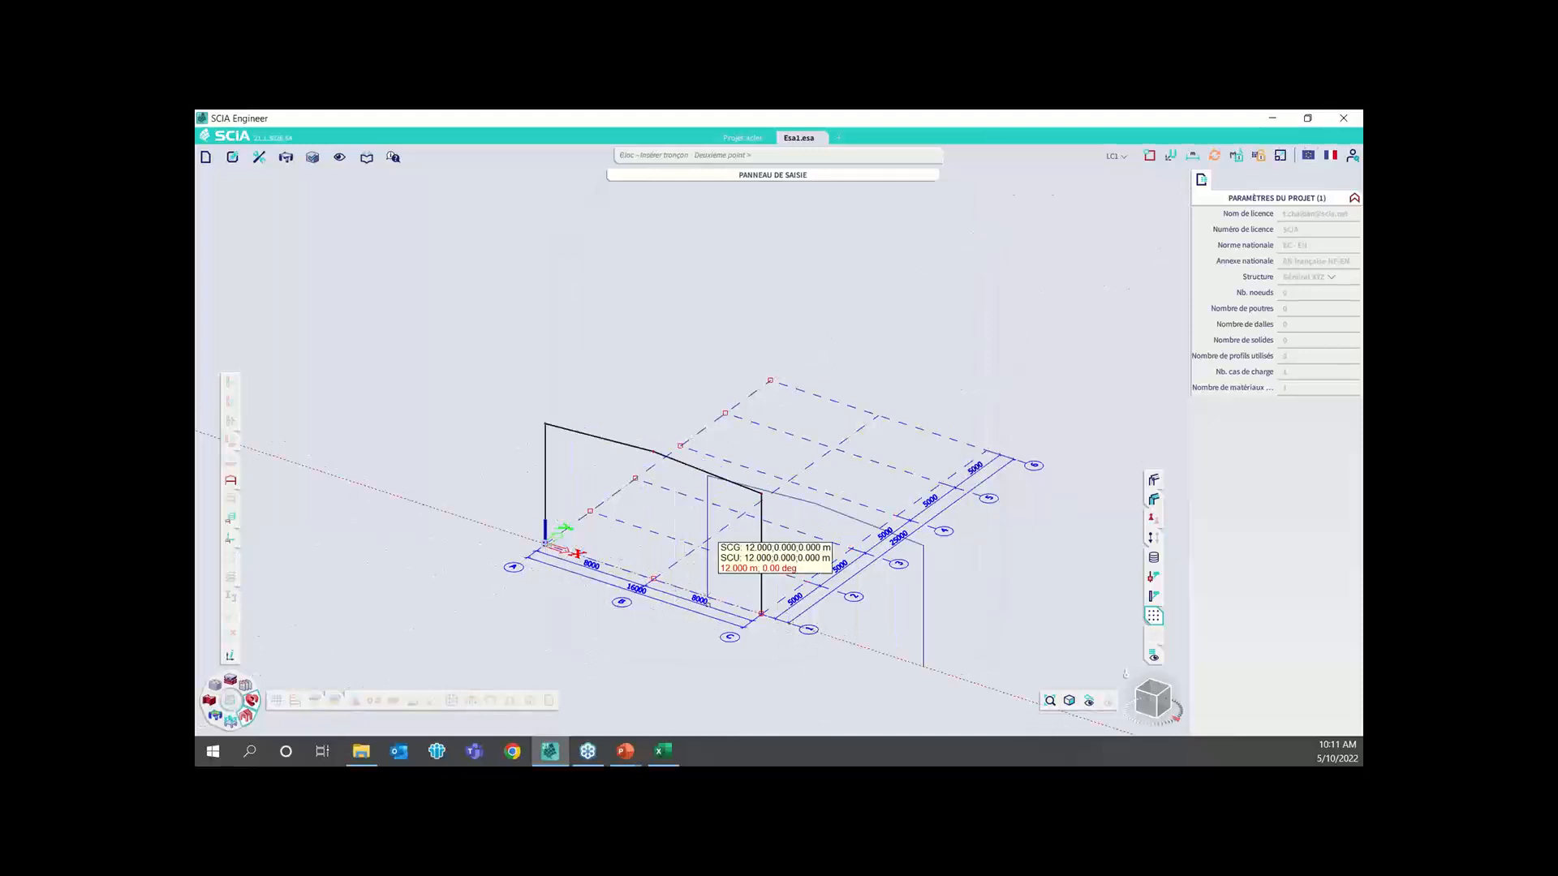
pyautogui.press('Escape')
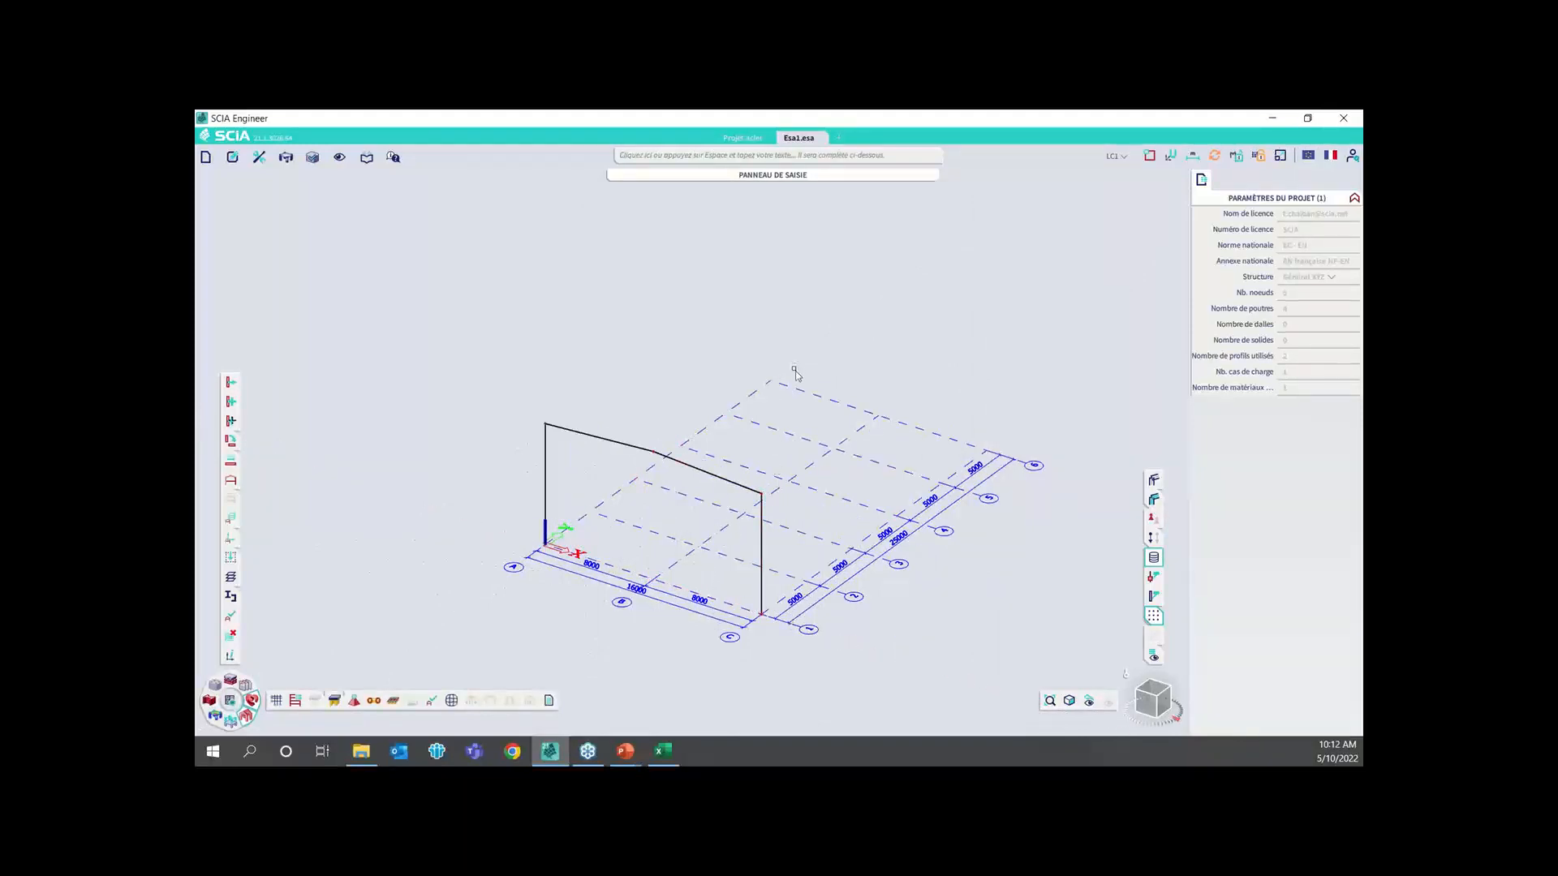
# Select the whole frame and create 5 multiple copies spaced 5 m apart along Y
pyautogui.moveTo(797, 363); pyautogui.dragTo(515, 512)
pyautogui.press('ctrl')
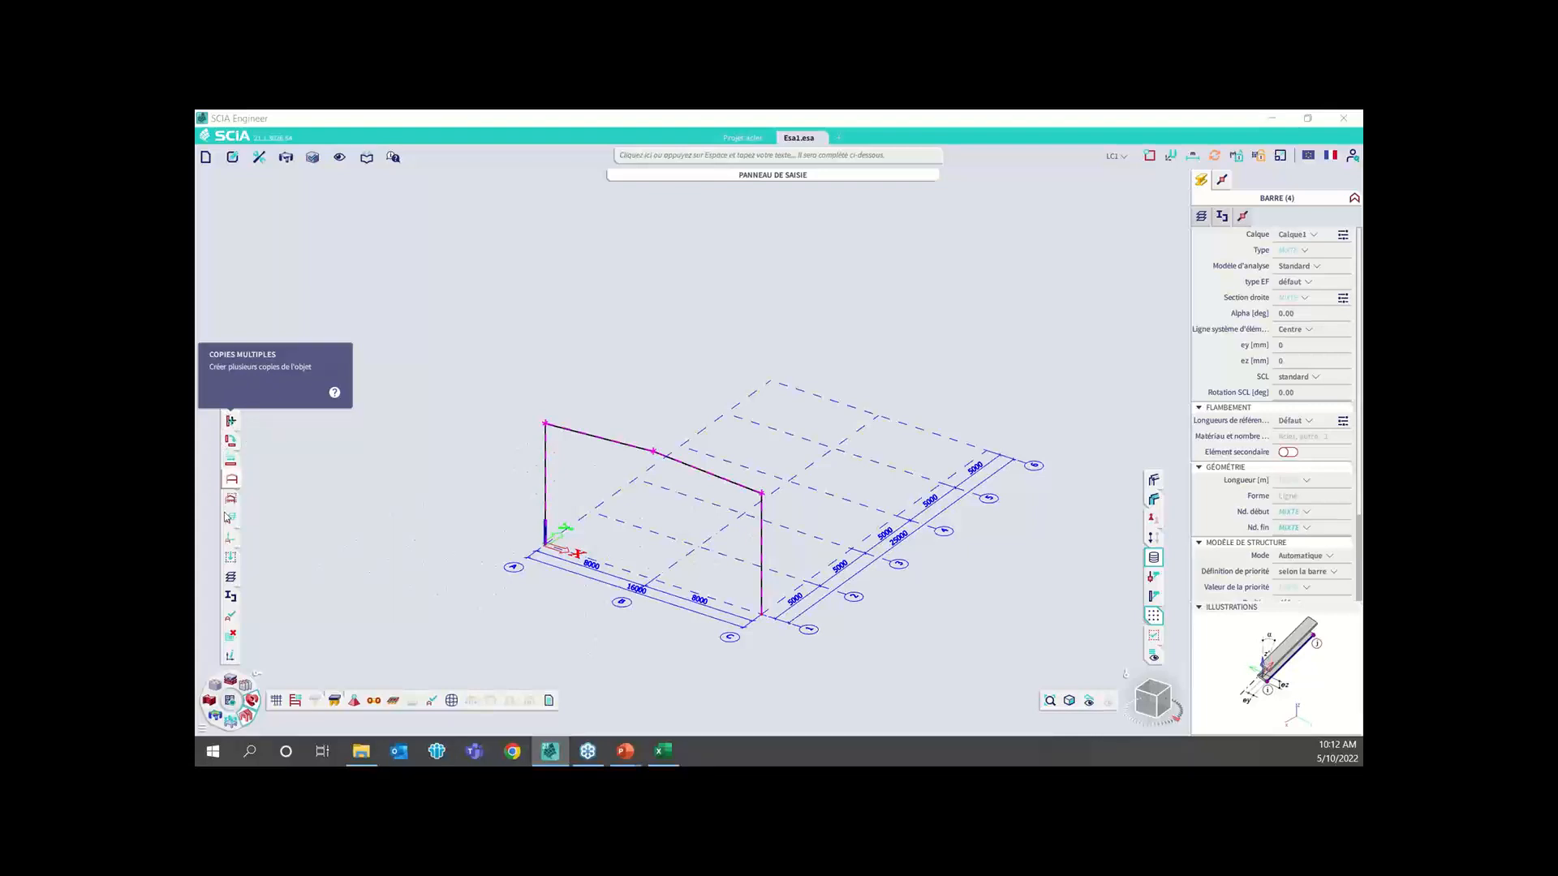
pyautogui.click(232, 421)
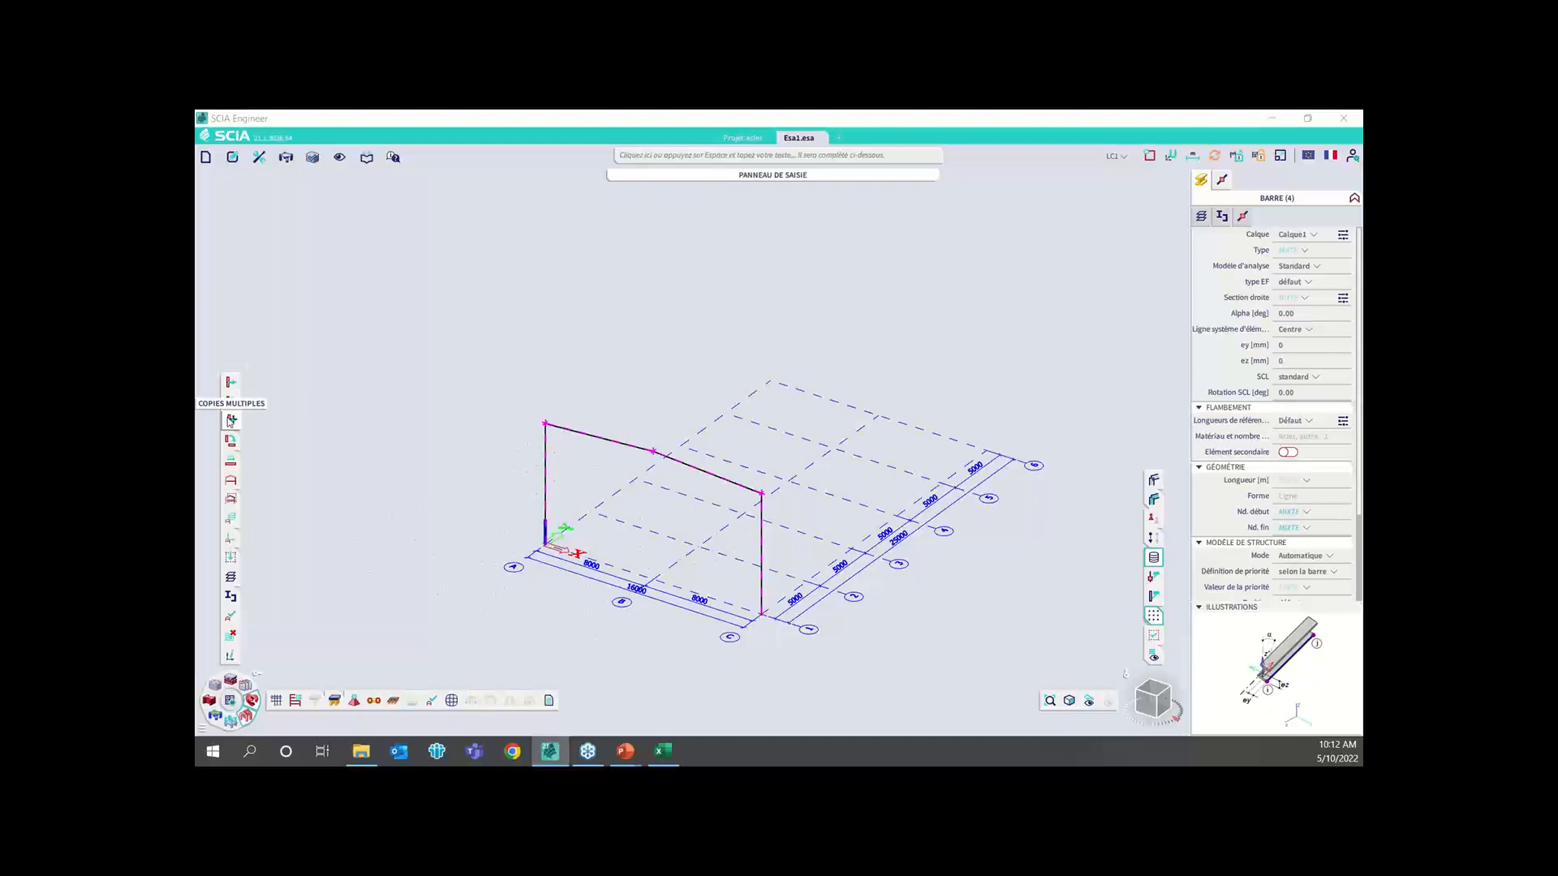
pyautogui.click(230, 421)
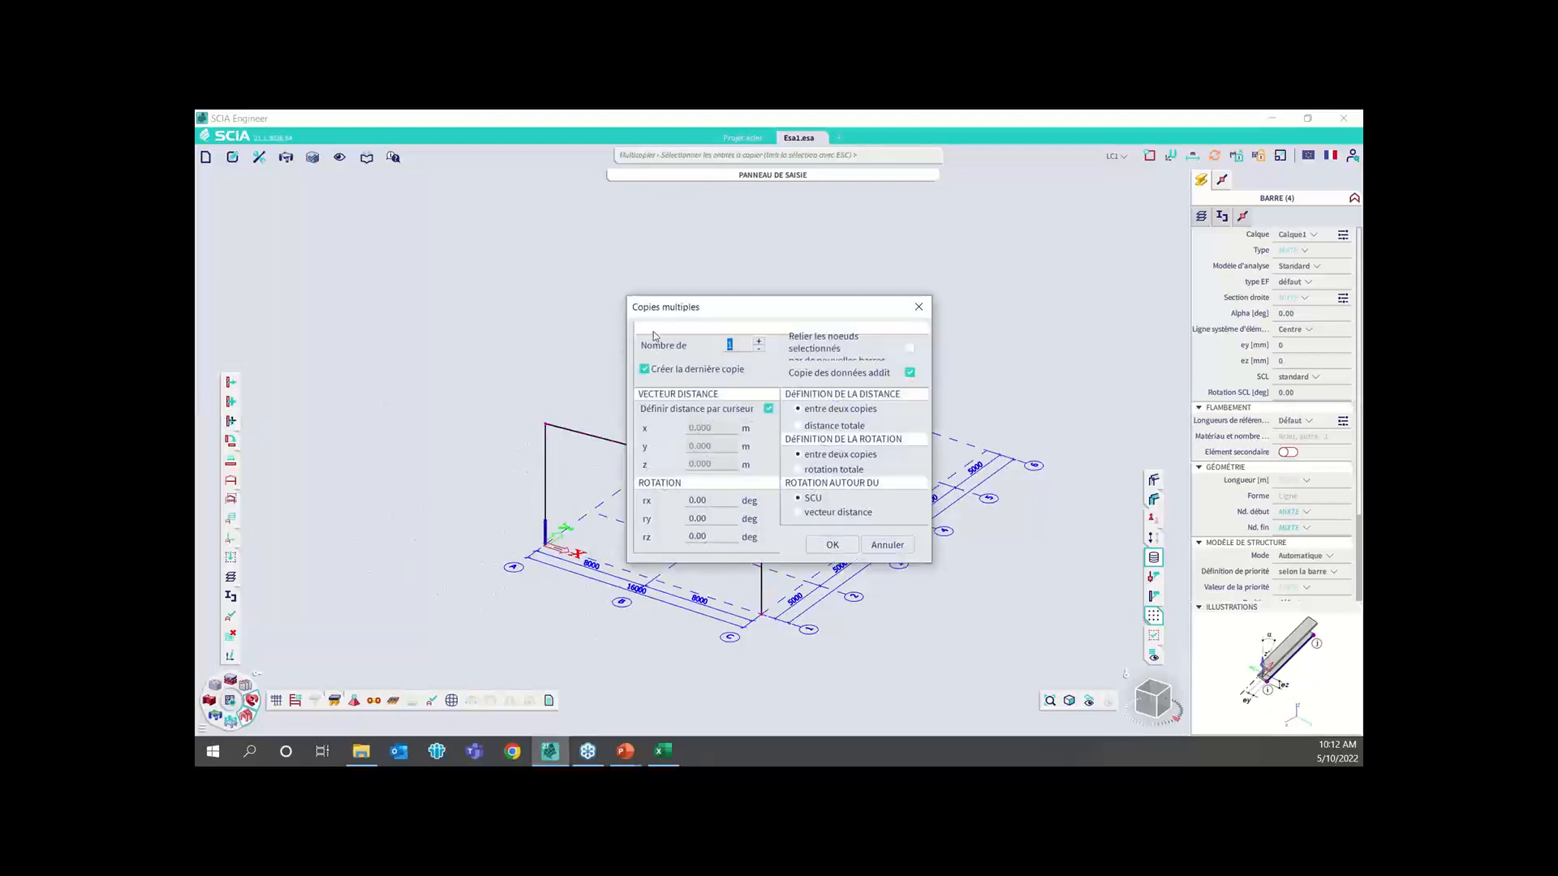
pyautogui.write('5')
pyautogui.click(769, 408)
pyautogui.doubleClick(703, 439)
pyautogui.write('5')
pyautogui.click(833, 545)
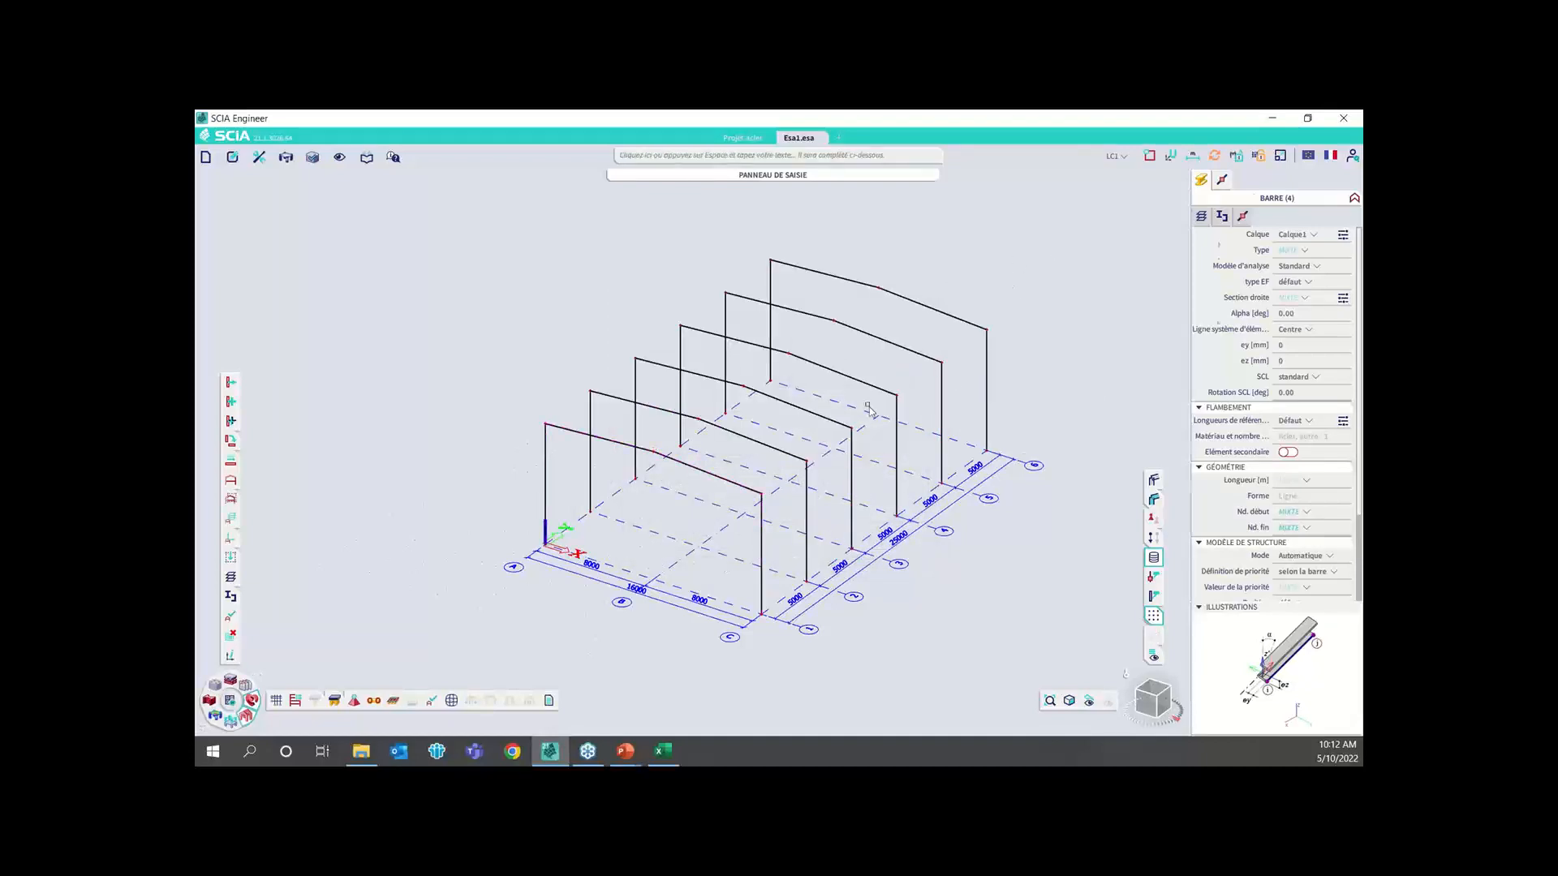
pyautogui.press('Escape')
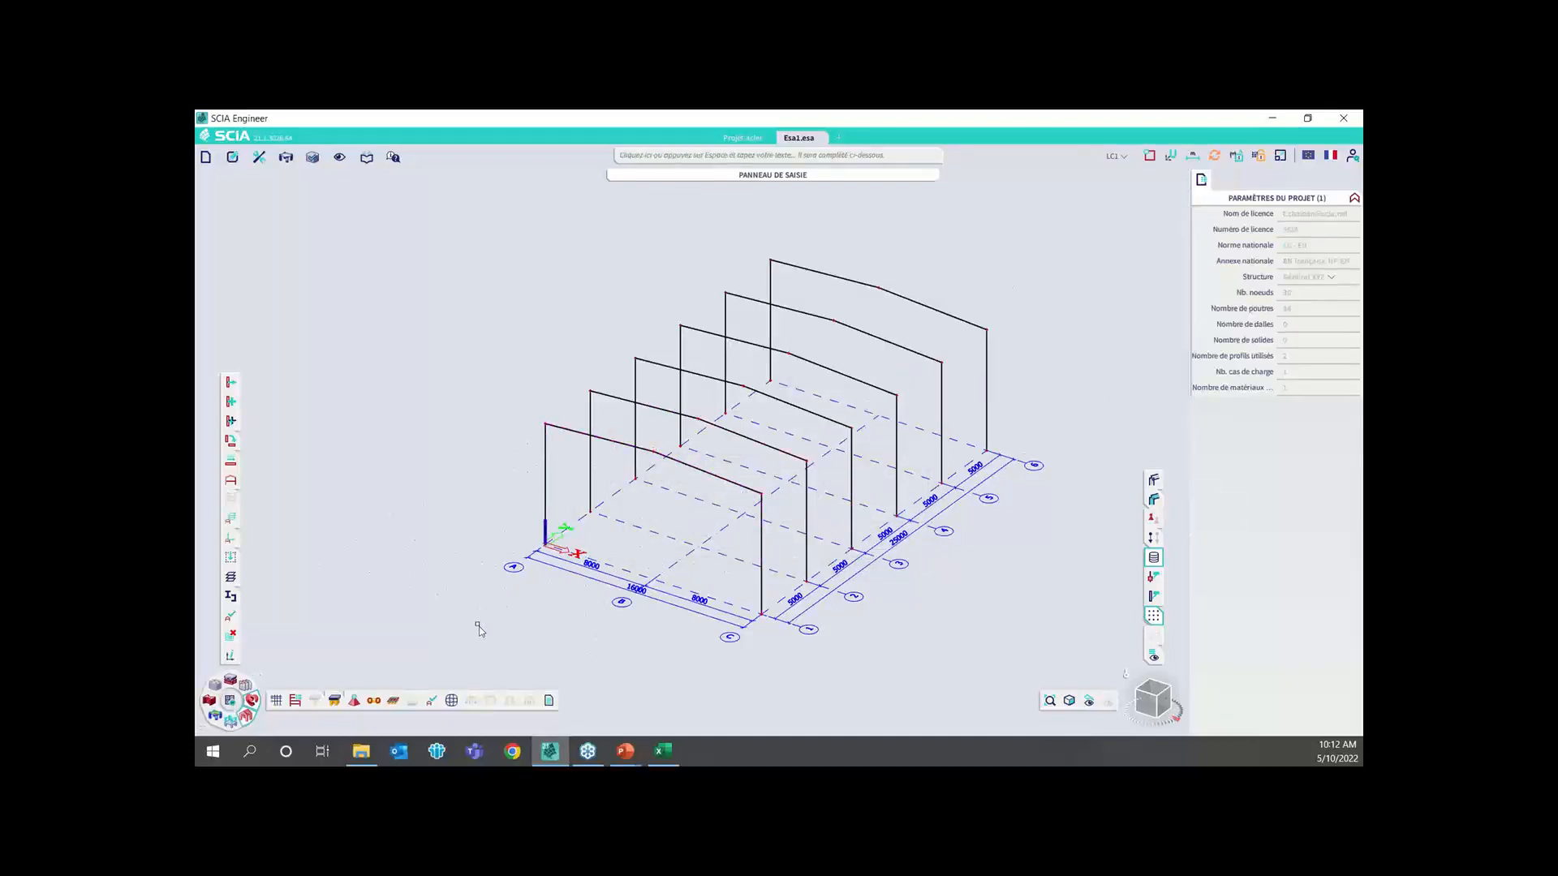
# Start a new beam element and assign it a new IPE200 steel section named Pannes
pyautogui.click(315, 699)
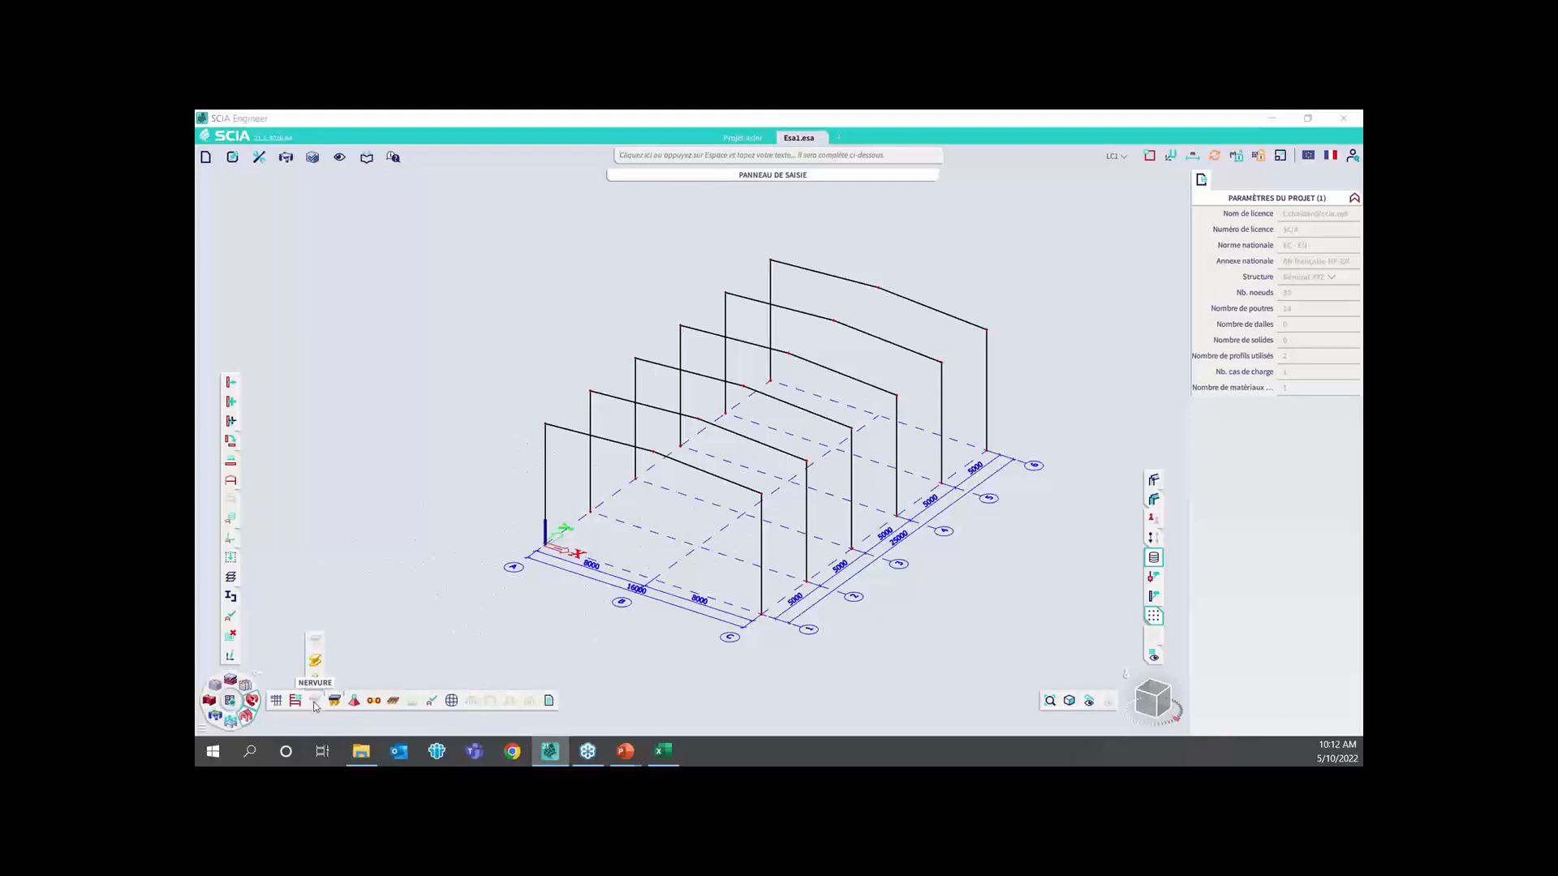
pyautogui.click(316, 658)
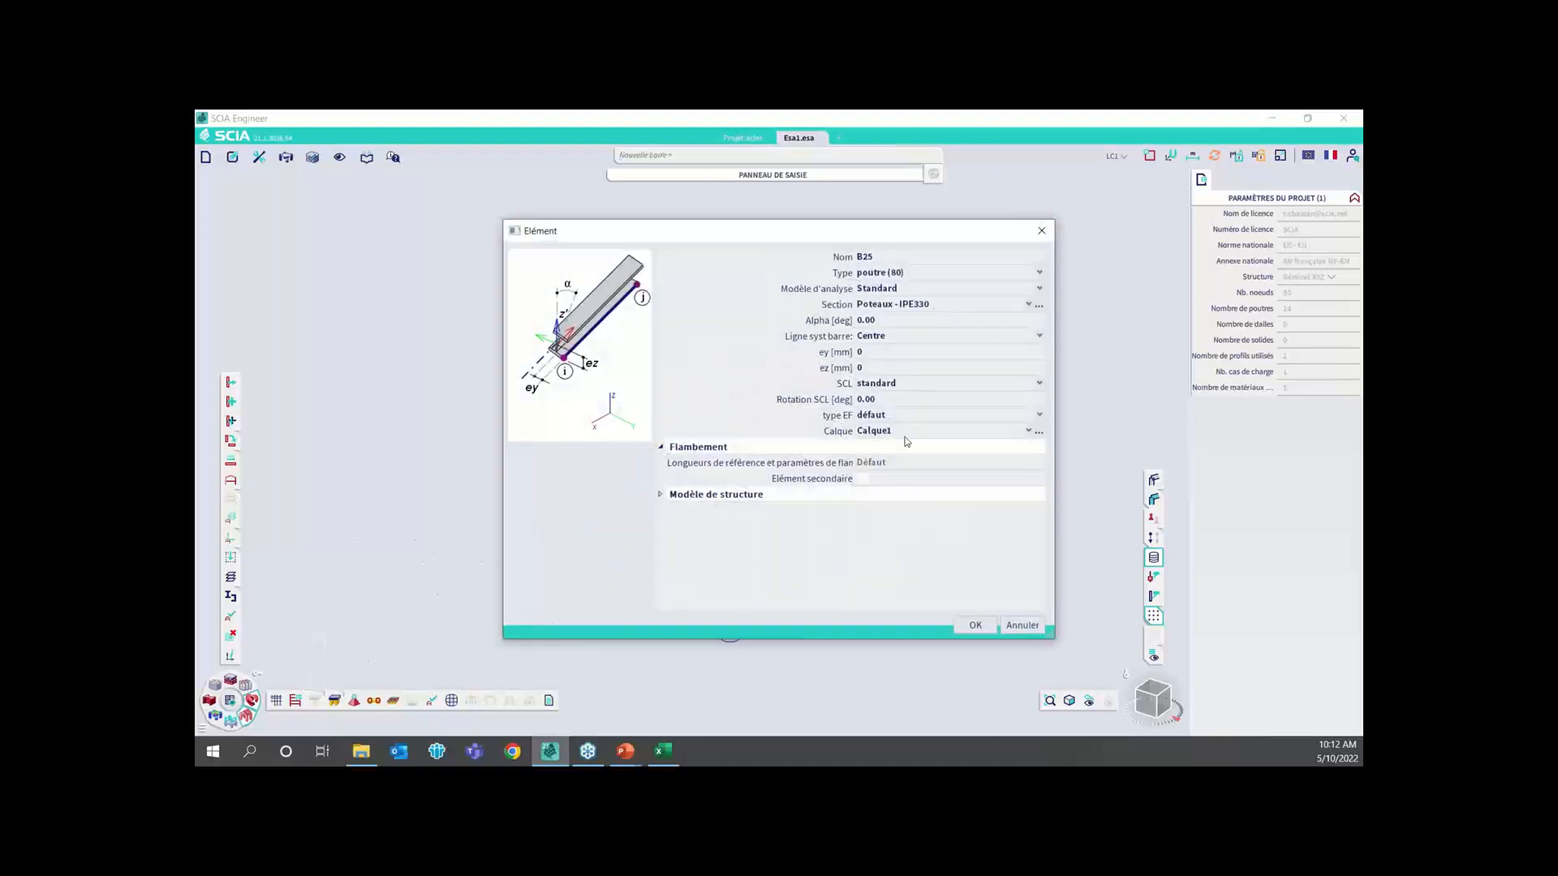
pyautogui.click(1039, 307)
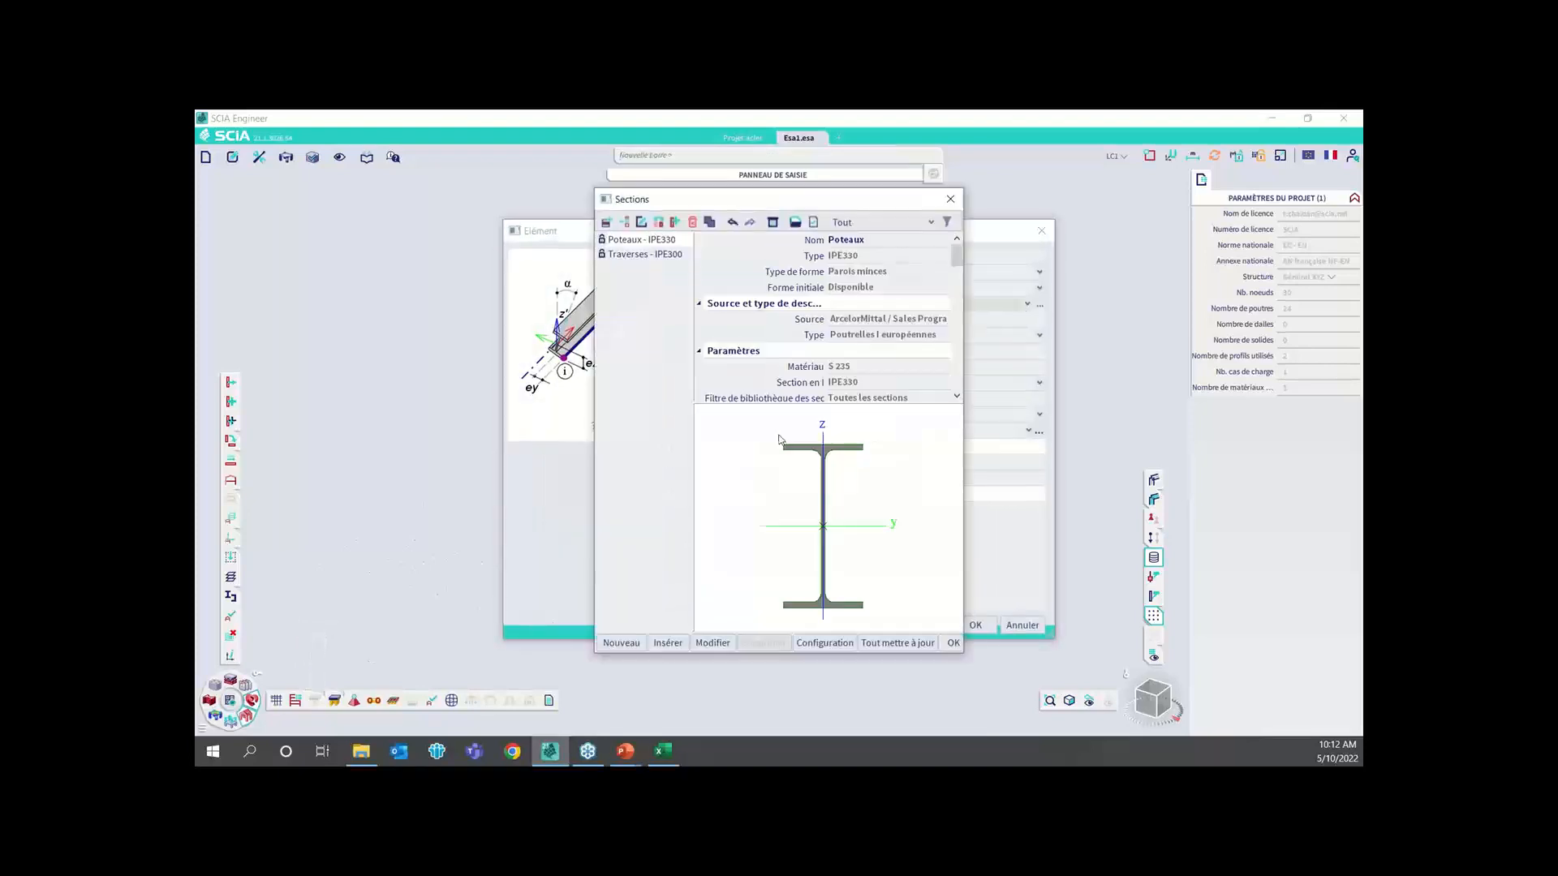
pyautogui.click(622, 641)
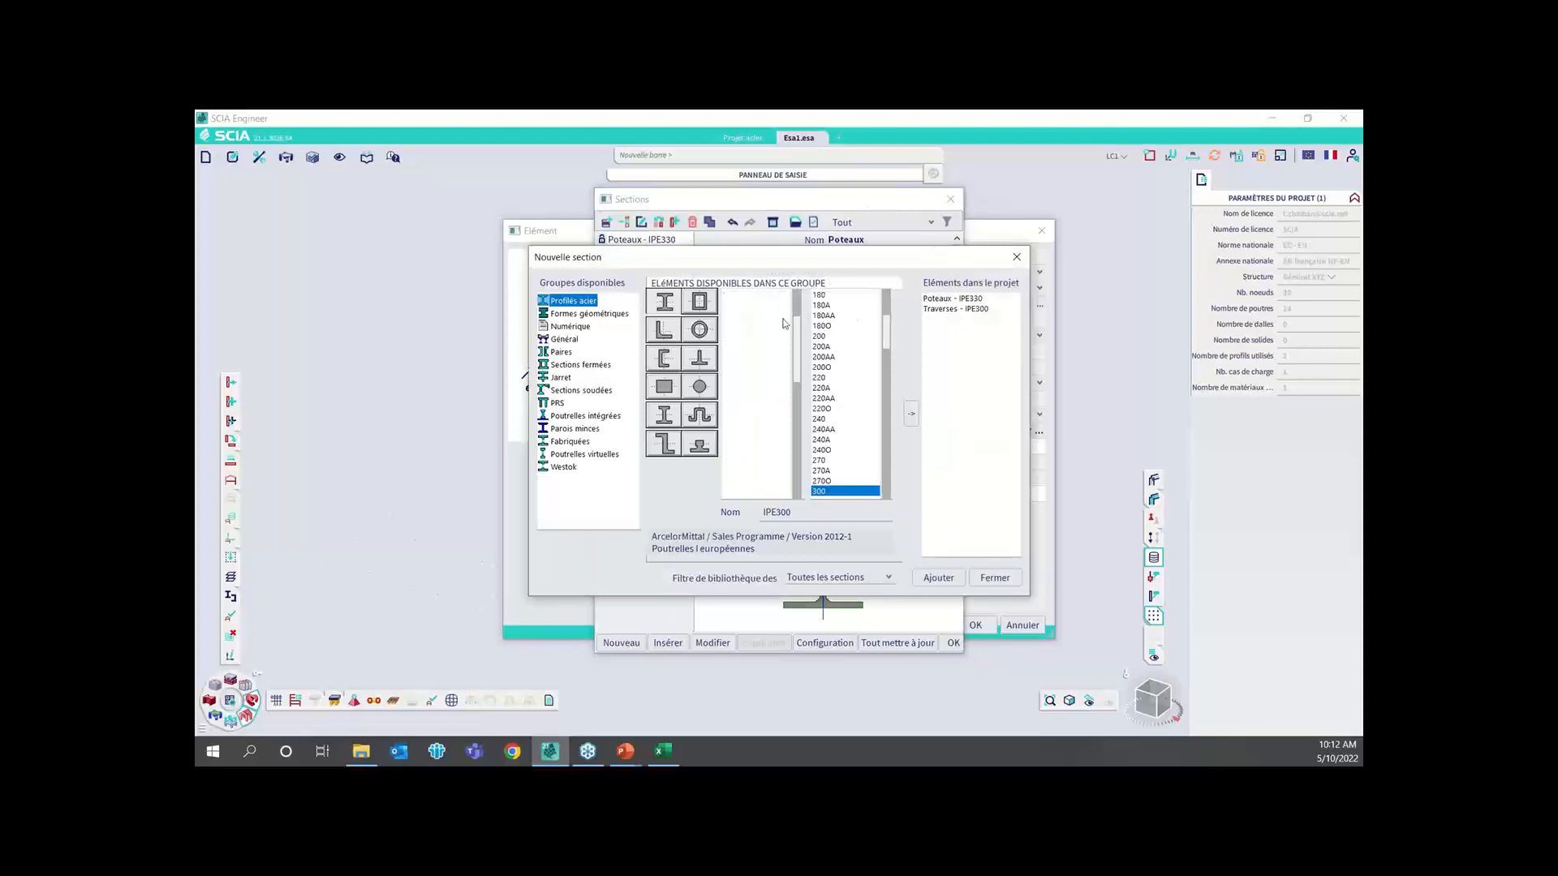
pyautogui.click(821, 336)
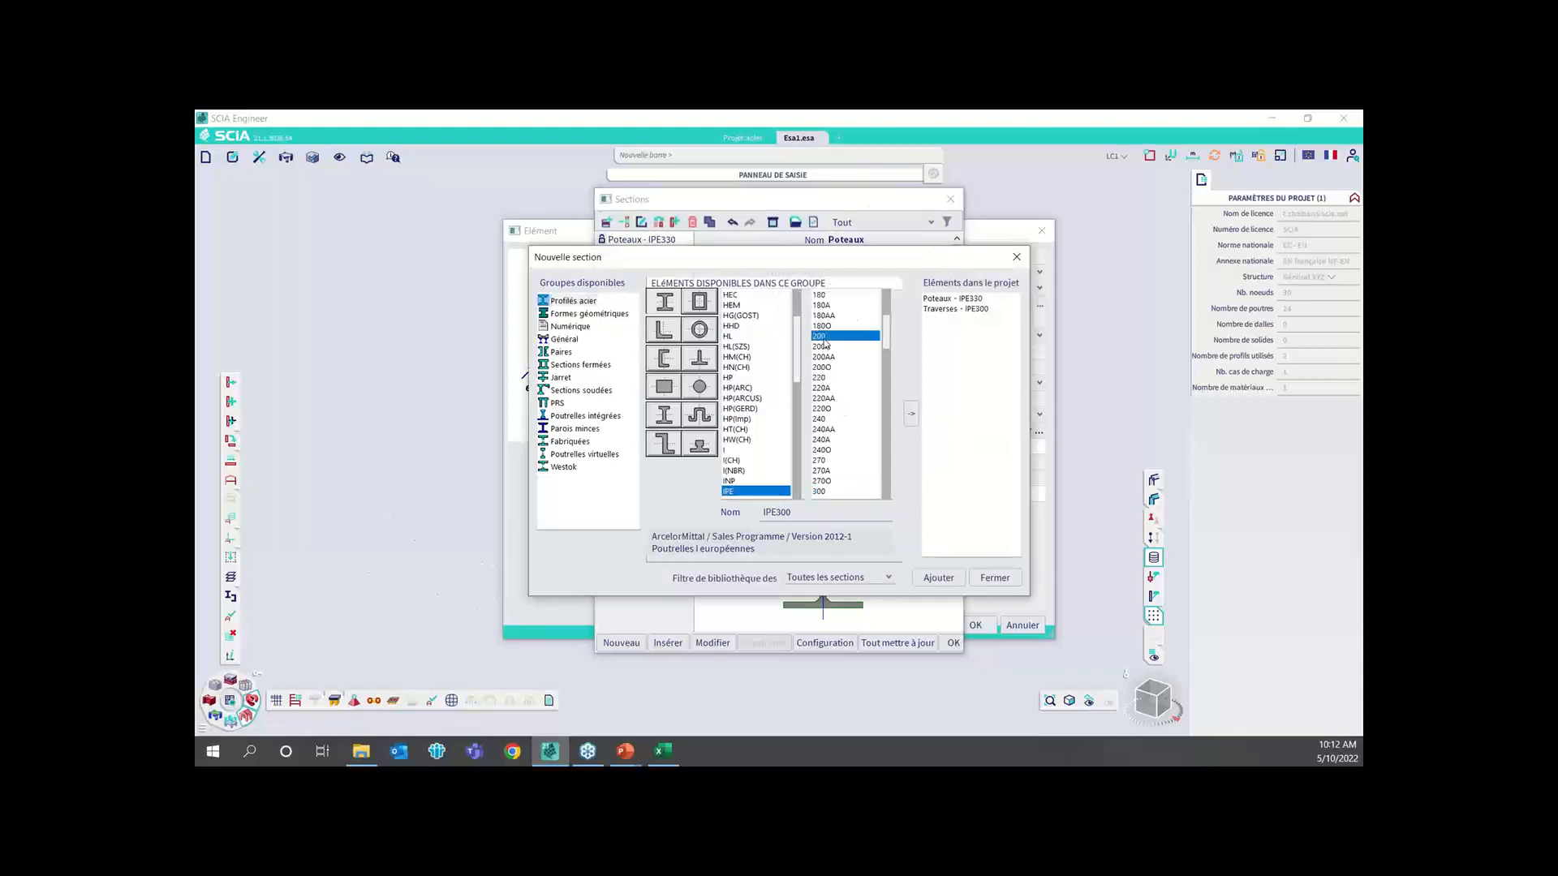
pyautogui.click(912, 415)
pyautogui.click(973, 250)
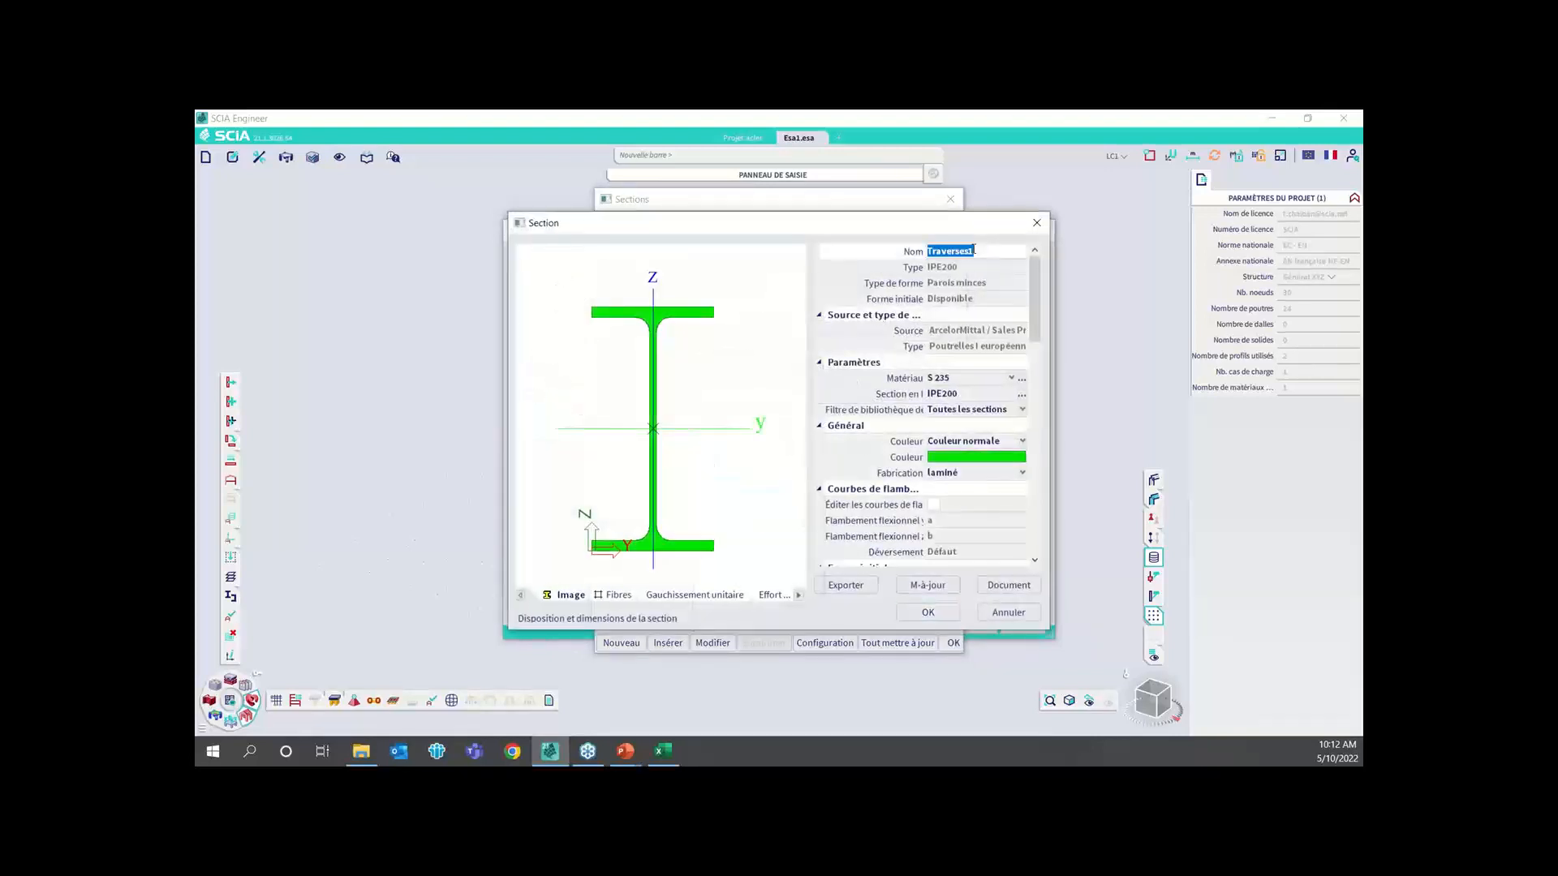
pyautogui.write('Pannes')
pyautogui.click(927, 613)
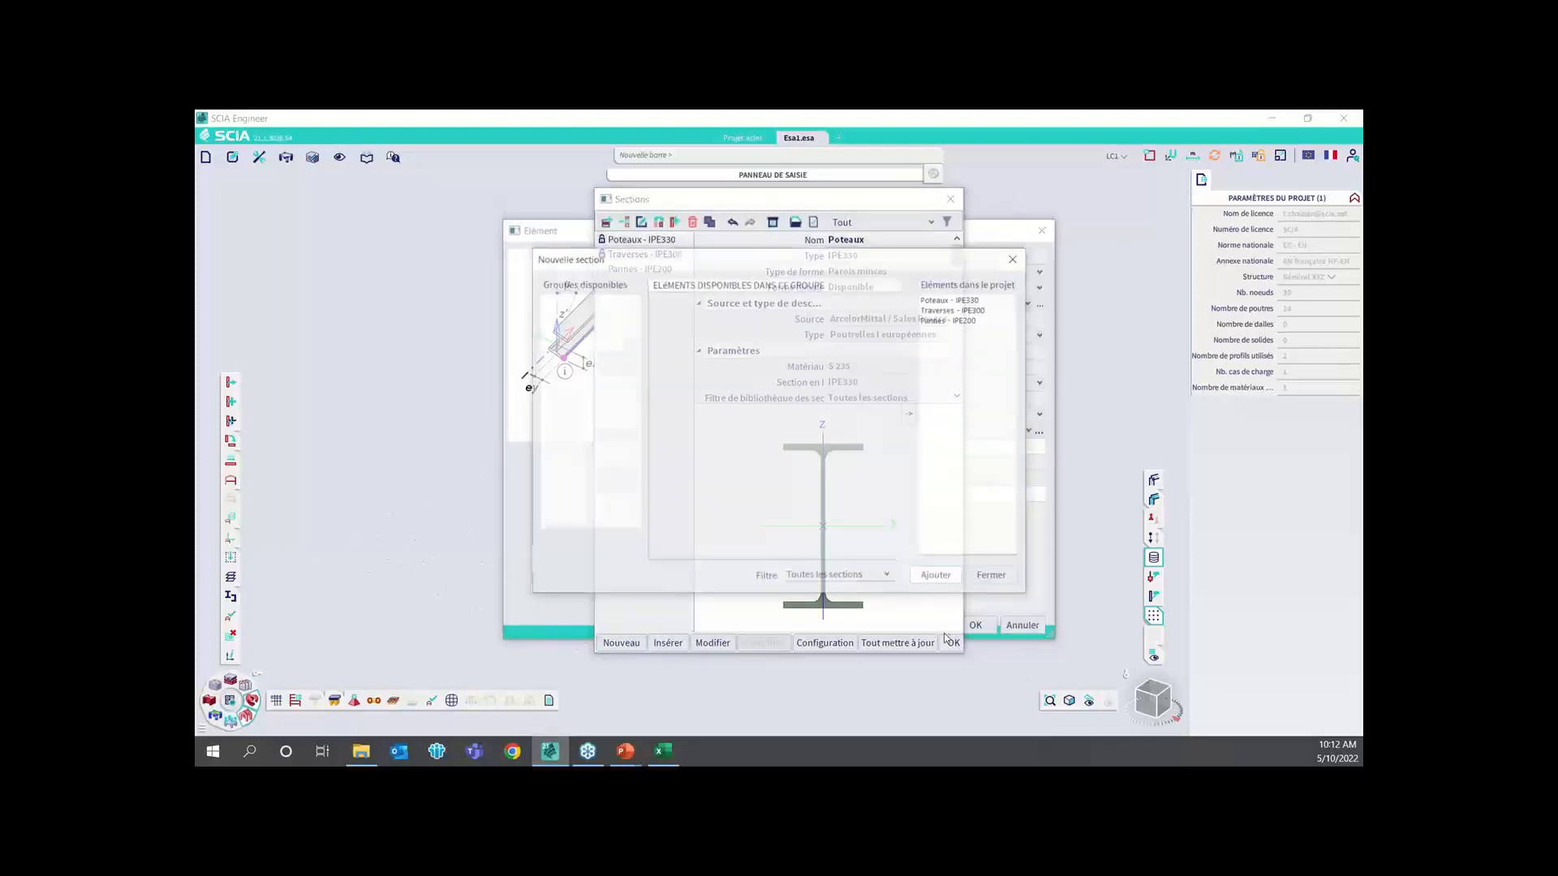
pyautogui.click(996, 577)
pyautogui.click(953, 642)
pyautogui.click(976, 624)
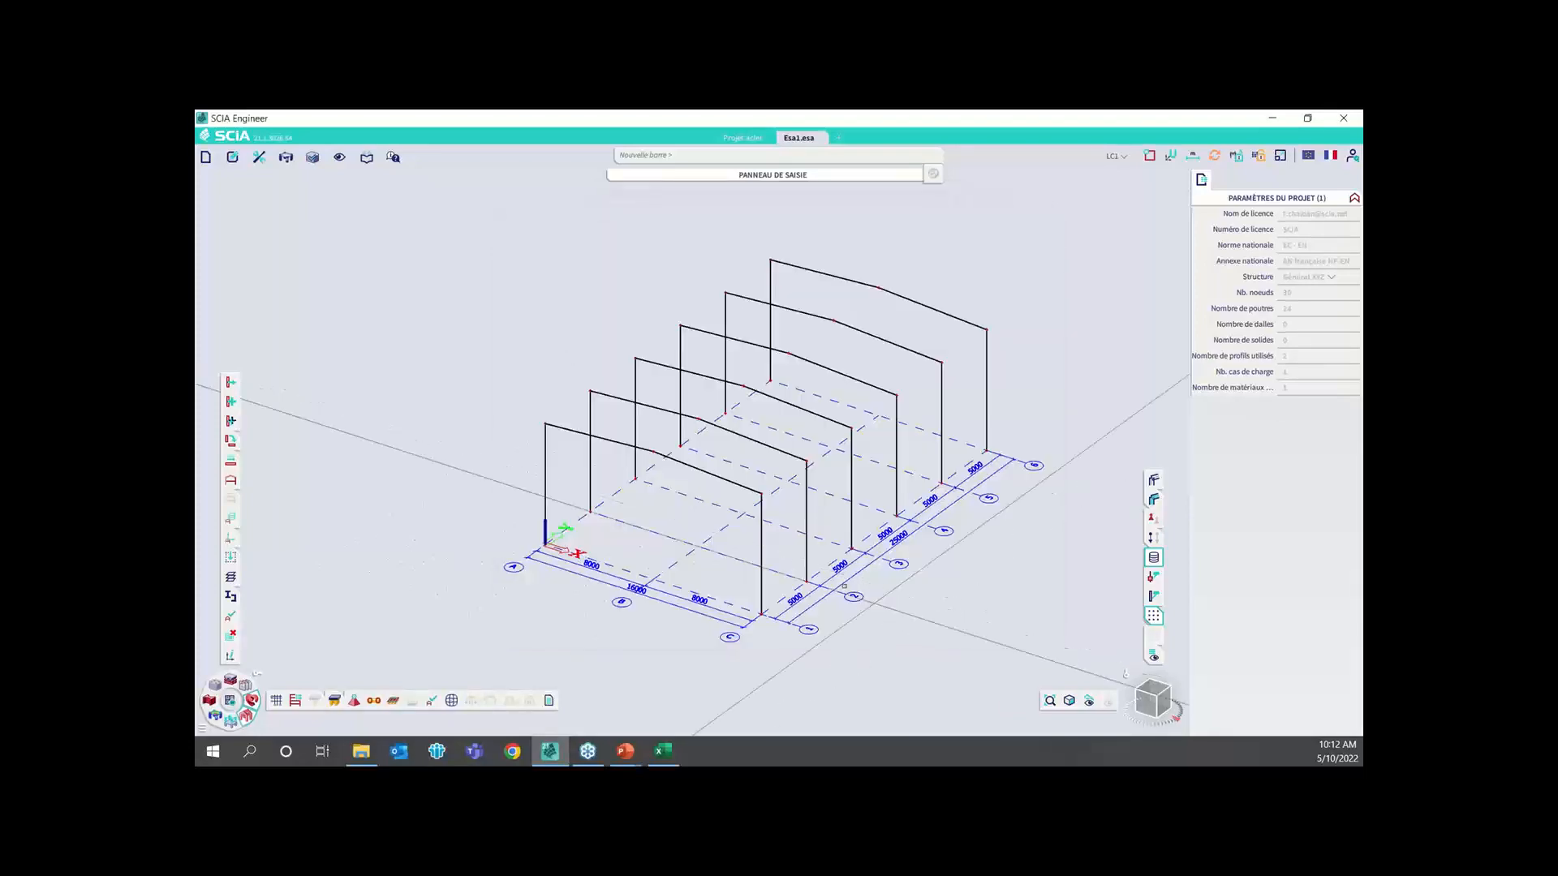
# Draw five Pannes purlins between the first two frames, at the eave, quarter points and ridge of the slope on grid line C's side
pyautogui.click(761, 494)
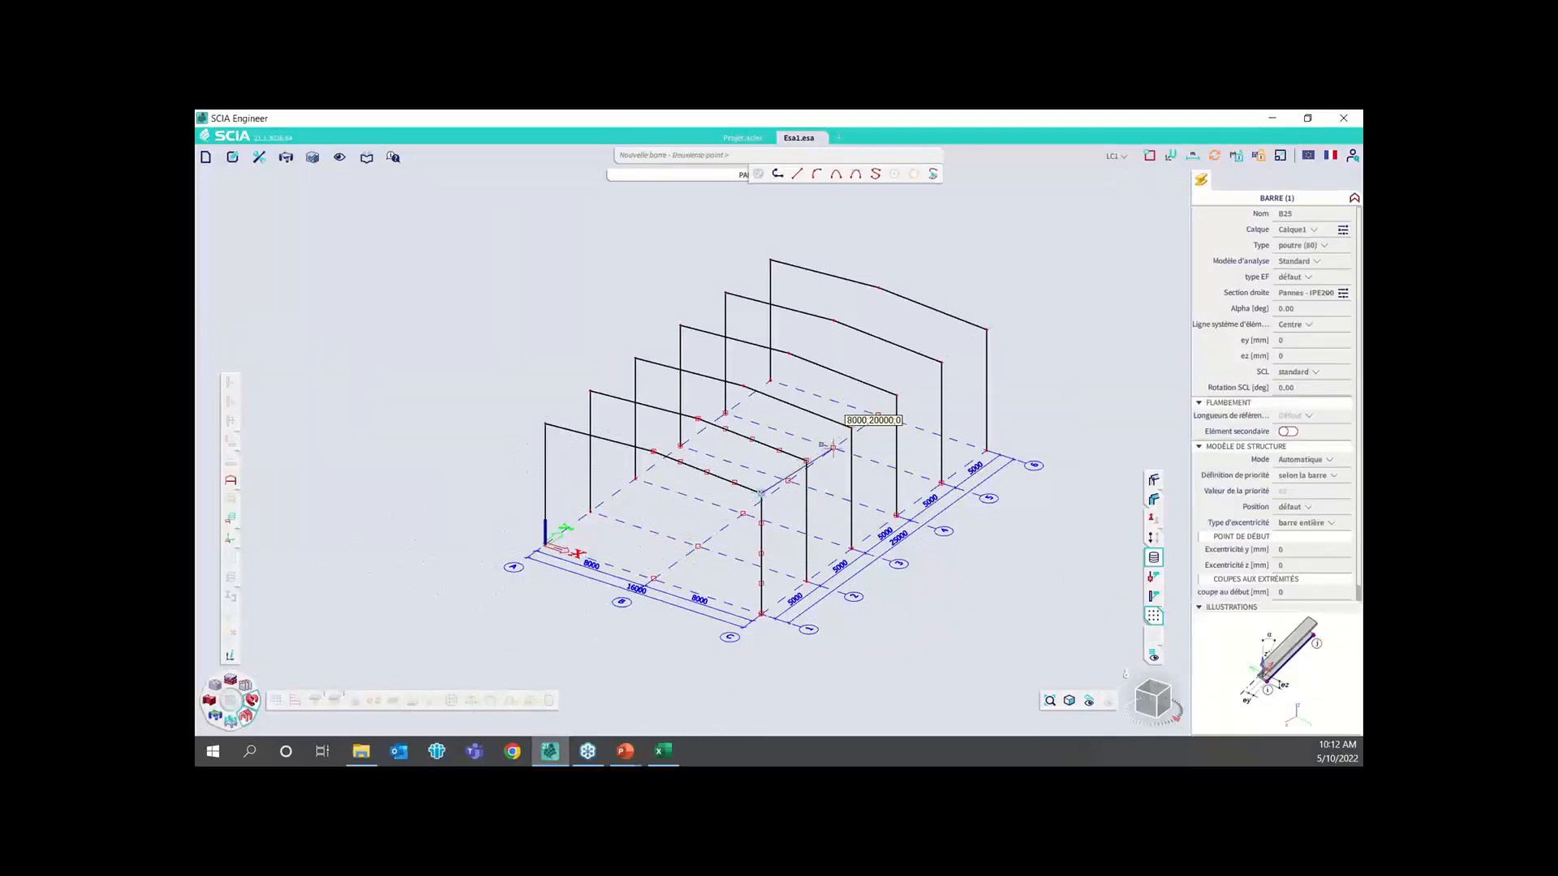
pyautogui.click(805, 461)
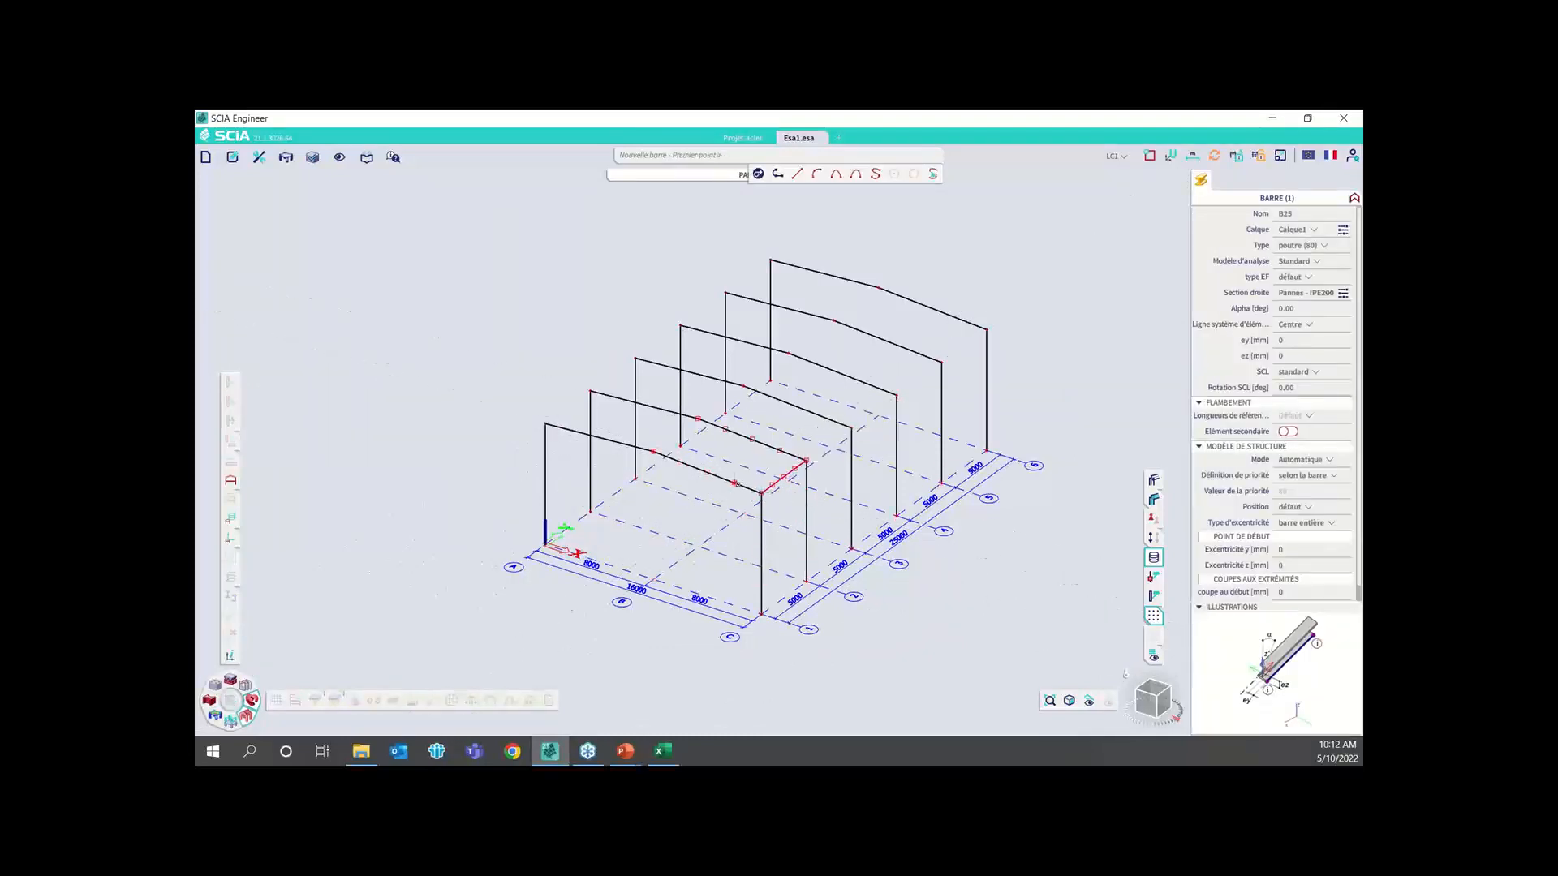
pyautogui.click(734, 484)
pyautogui.click(779, 449)
pyautogui.click(706, 472)
pyautogui.click(750, 440)
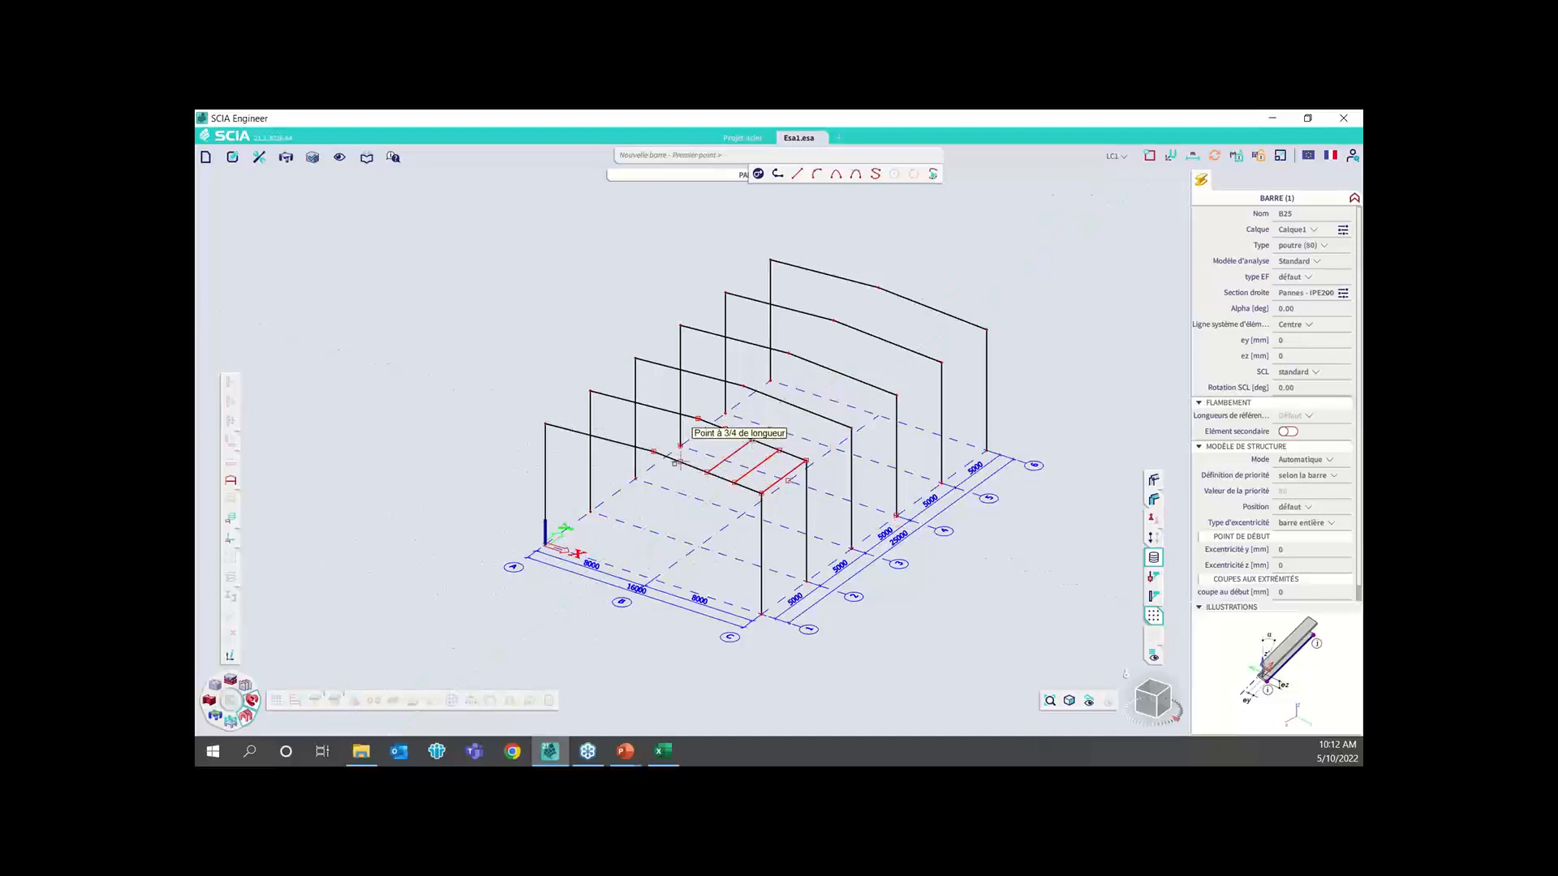
pyautogui.click(725, 414)
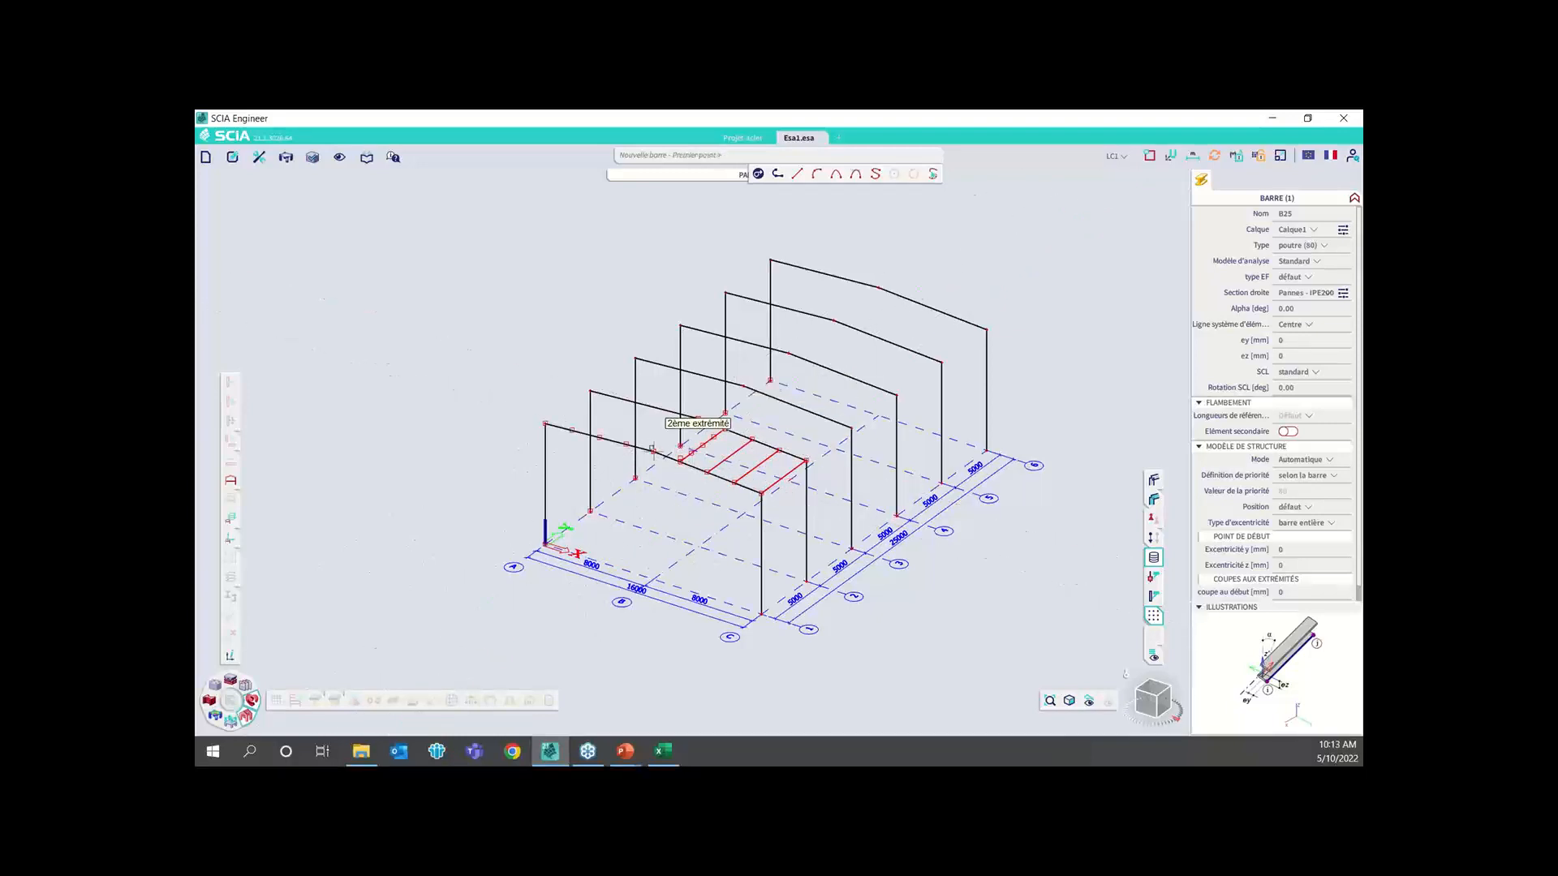
pyautogui.click(654, 451)
pyautogui.click(698, 418)
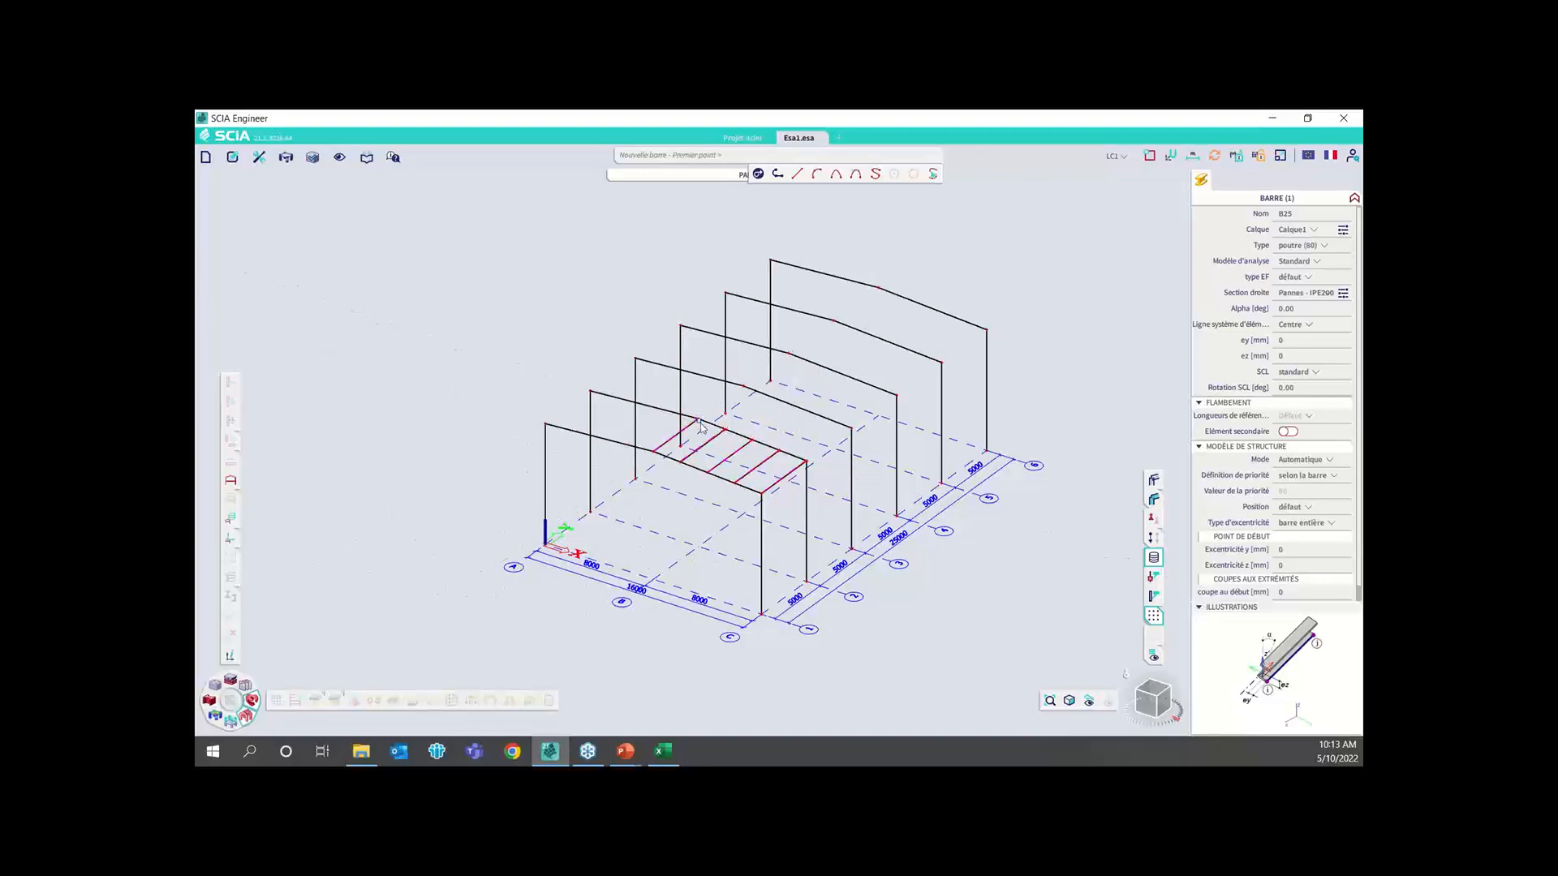
pyautogui.press('Escape')
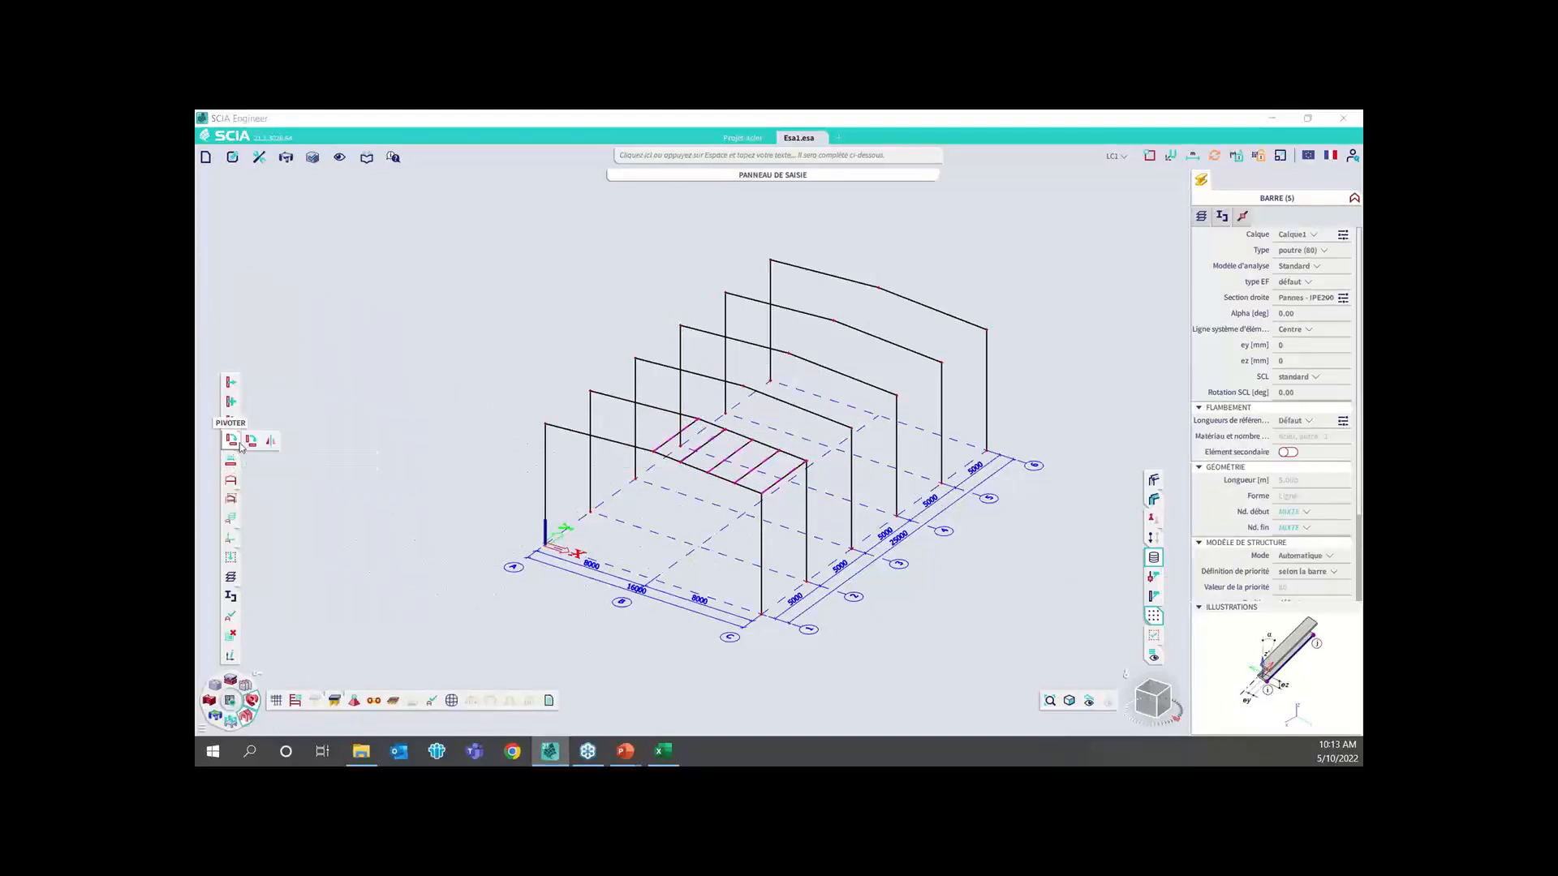
# Mirror the five selected purlins about the ridge line onto the opposite roof slope of the first bay
pyautogui.click(264, 441)
pyautogui.click(654, 451)
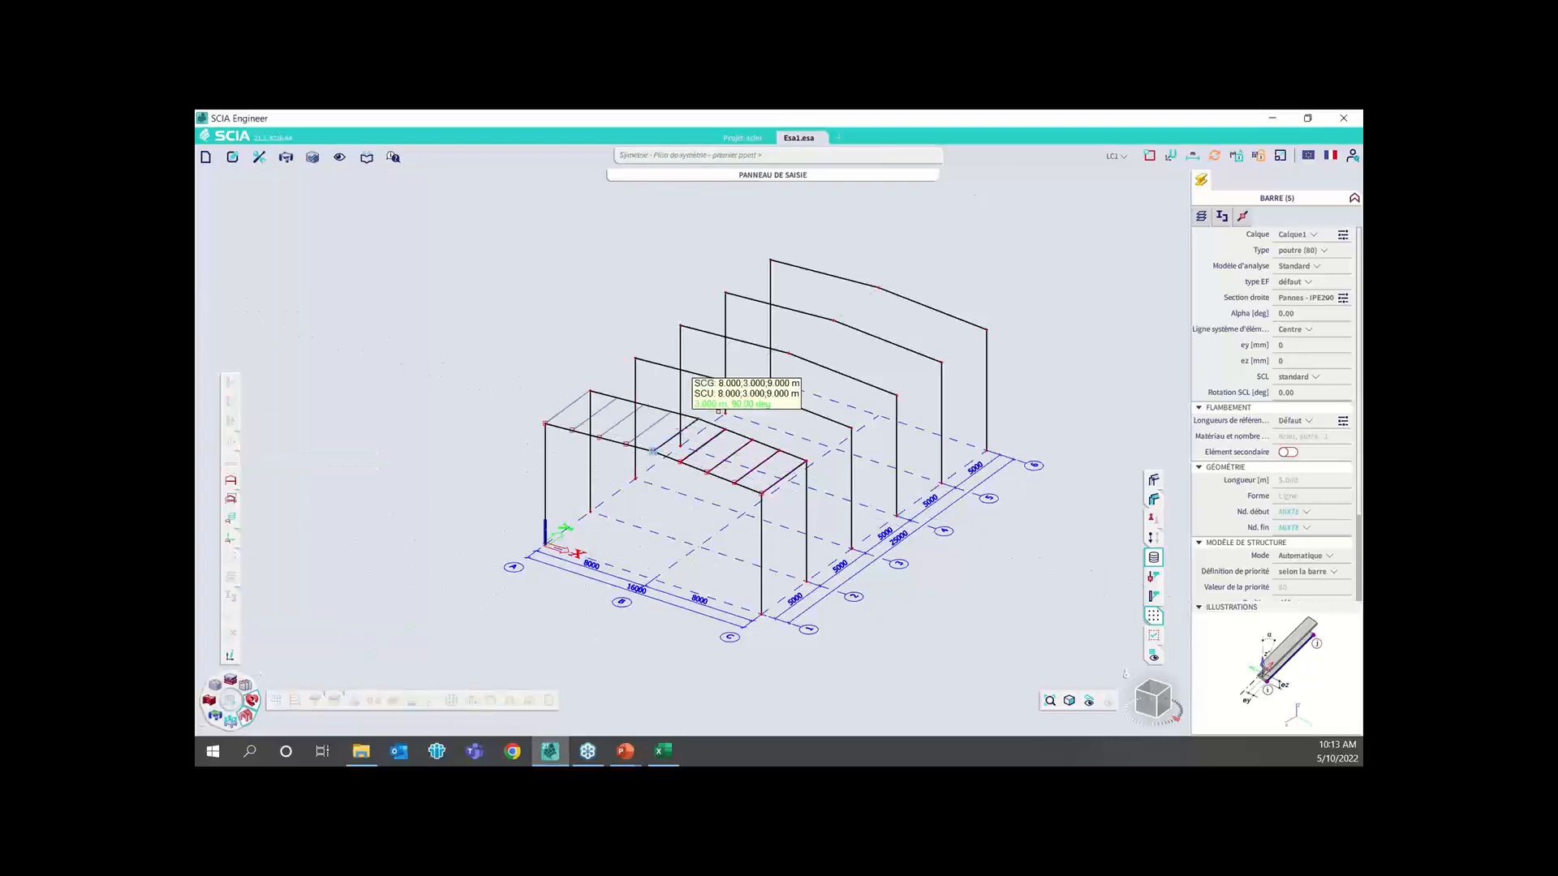
pyautogui.click(693, 421)
pyautogui.click(775, 486)
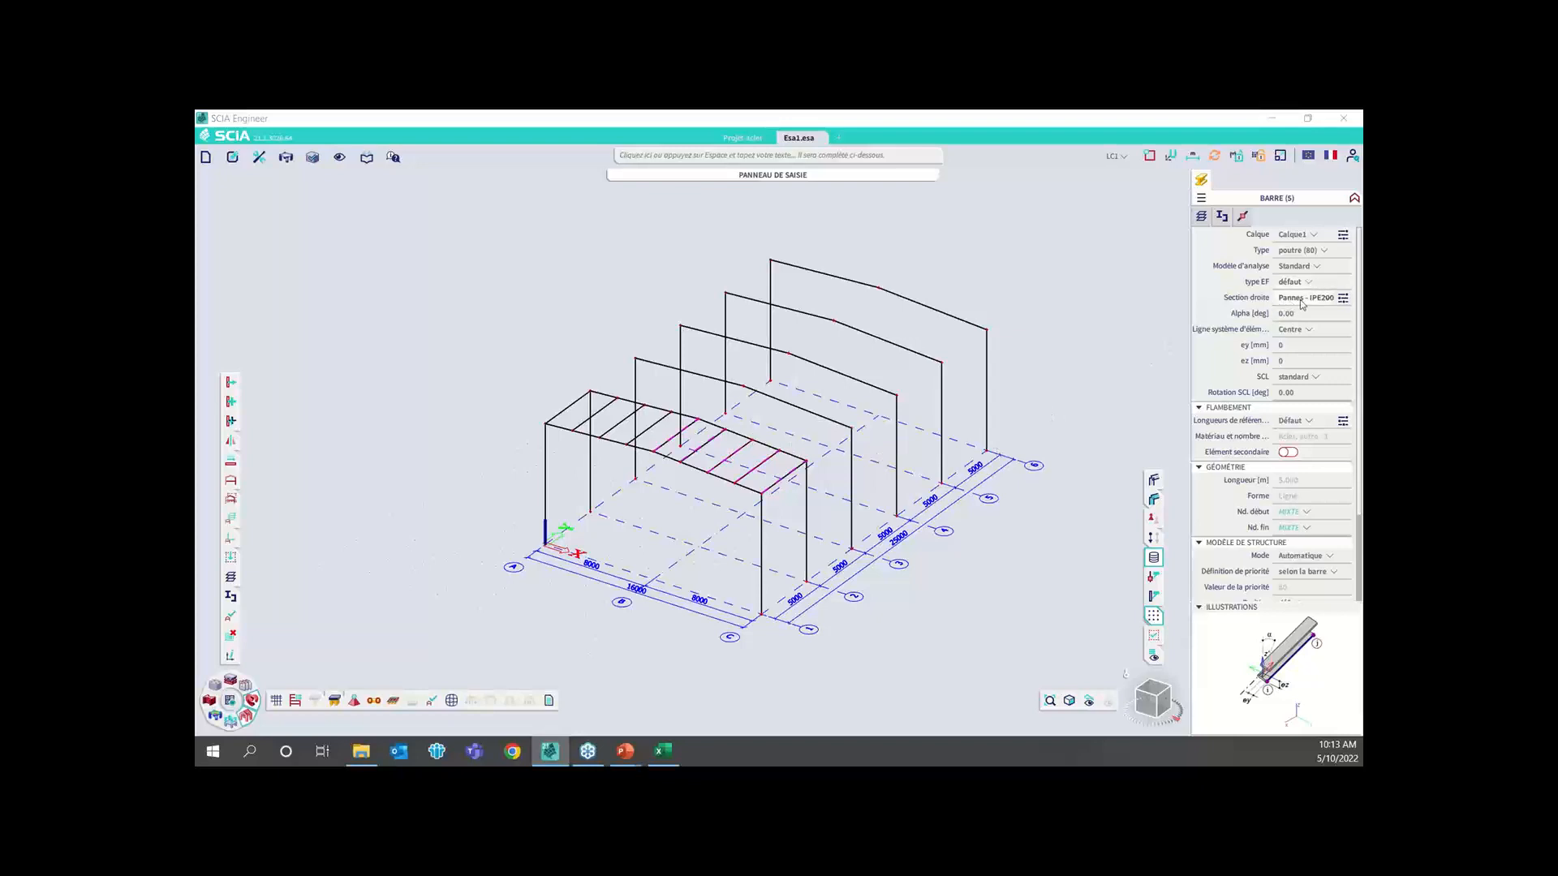
# Extend the selection to all beams with the Pannes section and multi-copy them at 5 m spacing along Y into the remaining bays
pyautogui.rightClick(1303, 304)
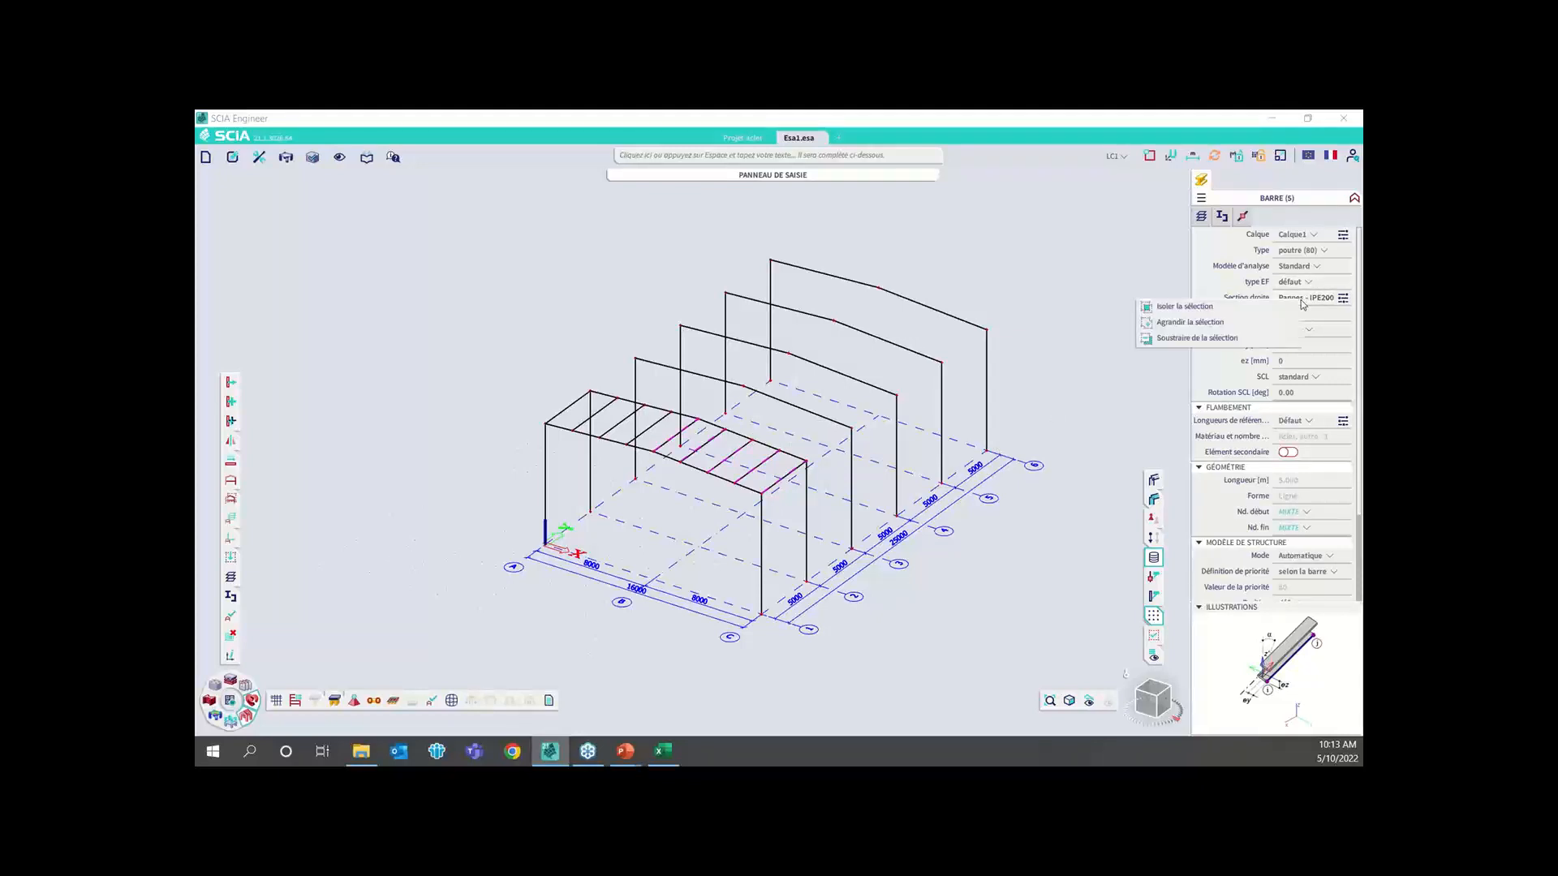
pyautogui.click(1258, 327)
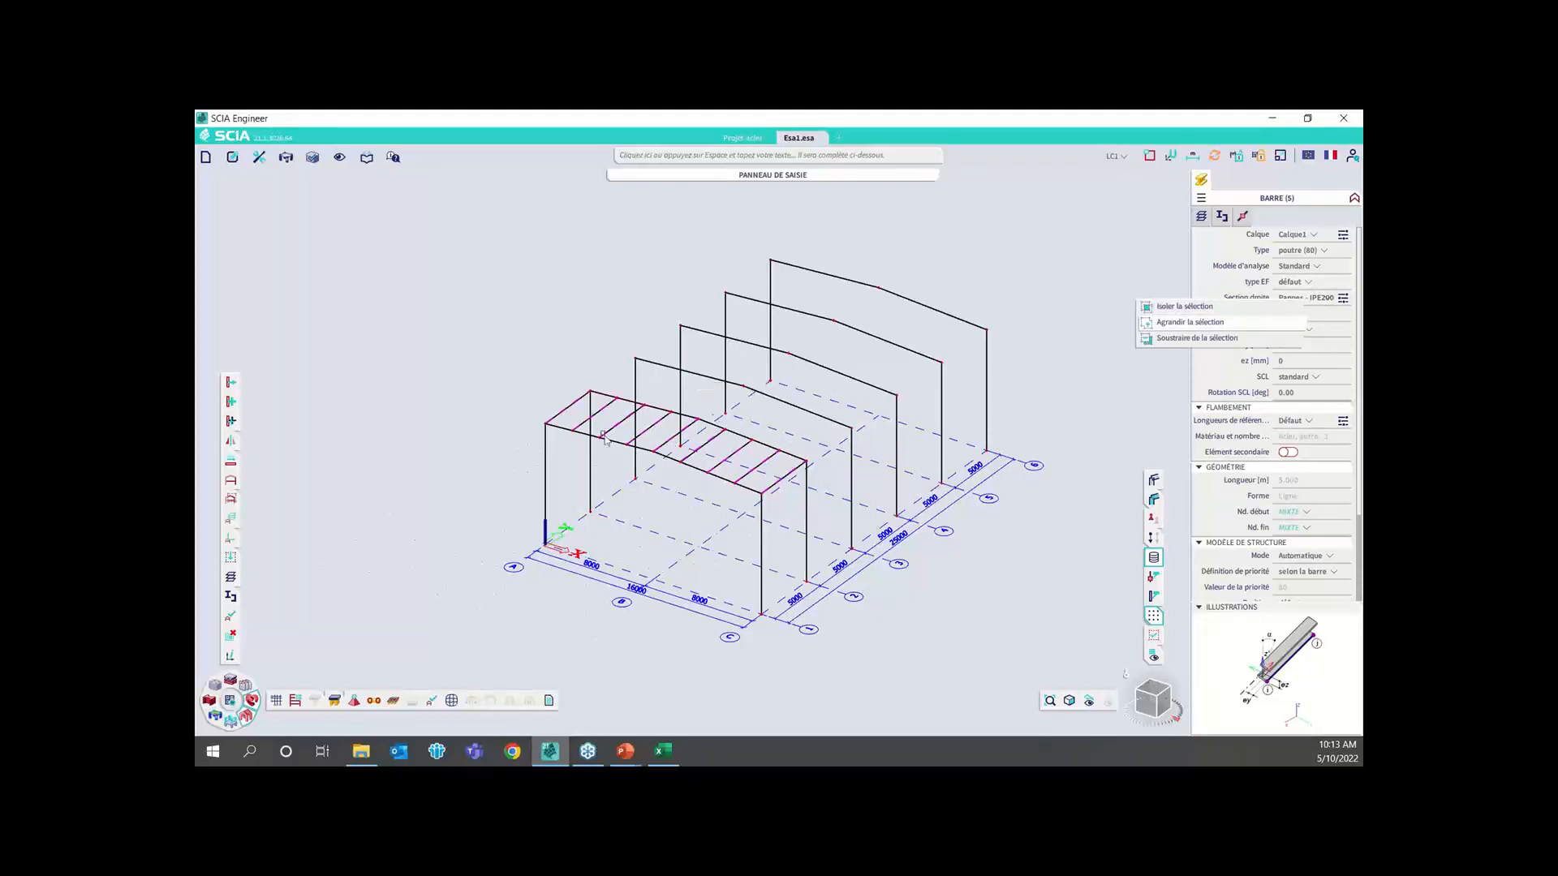
pyautogui.click(231, 423)
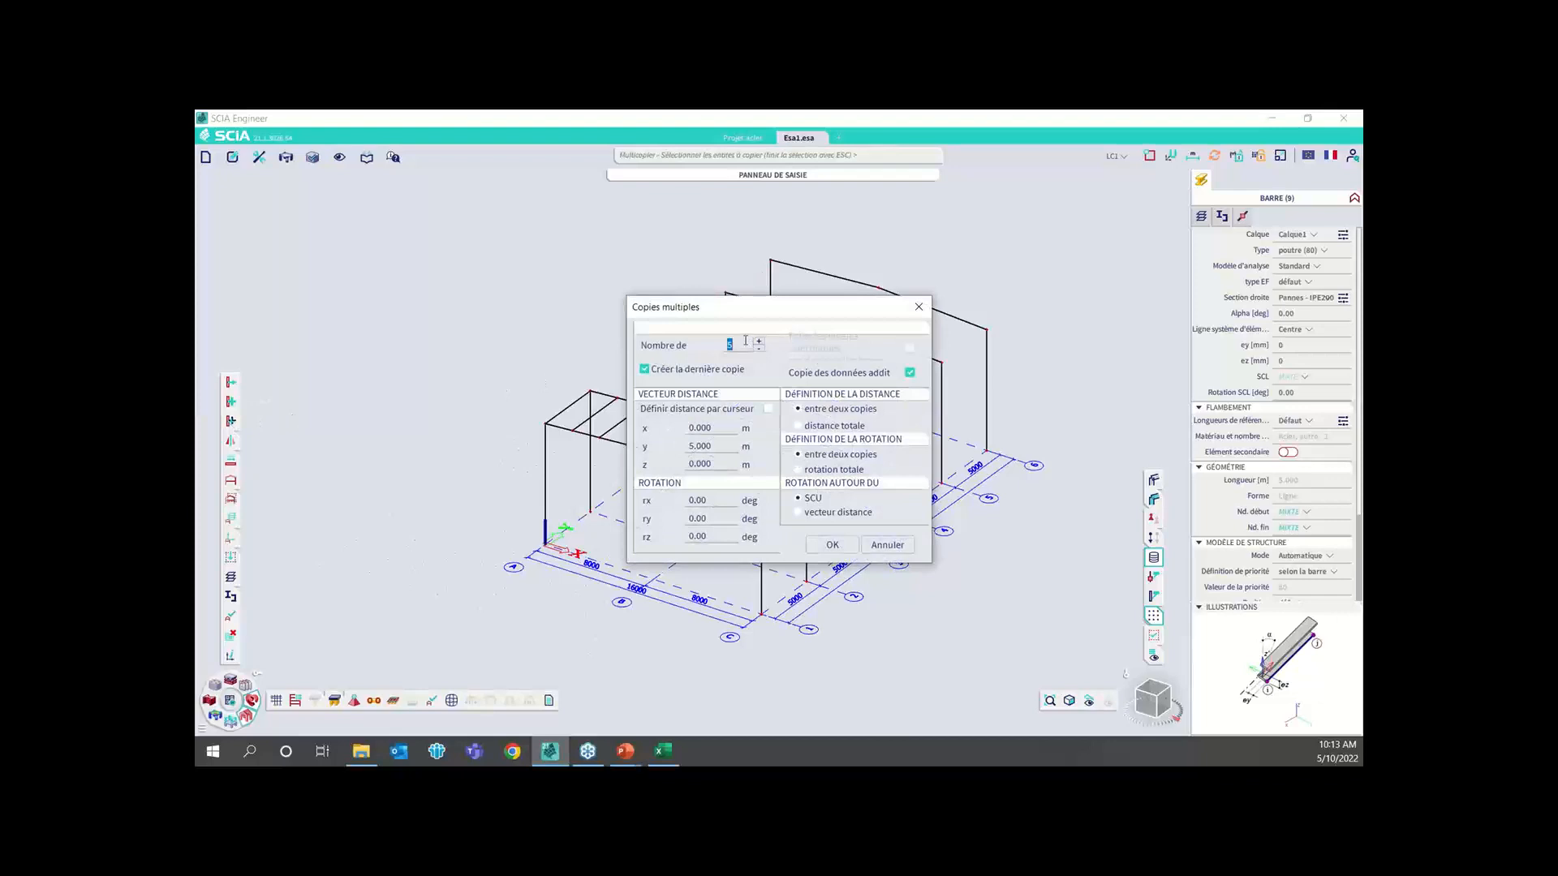
pyautogui.click(846, 545)
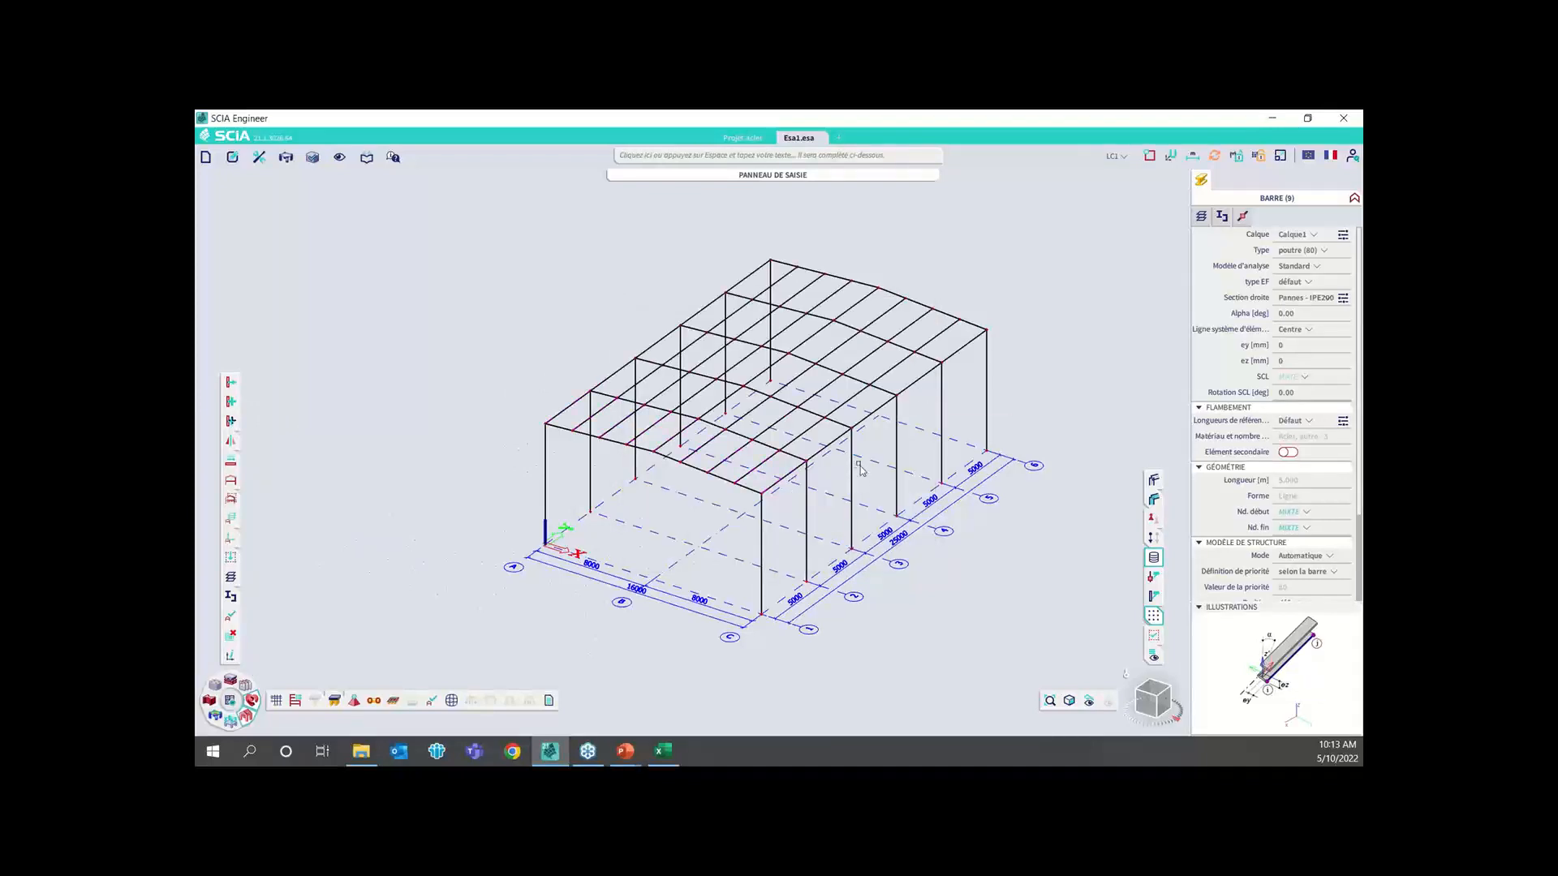
pyautogui.press('Escape')
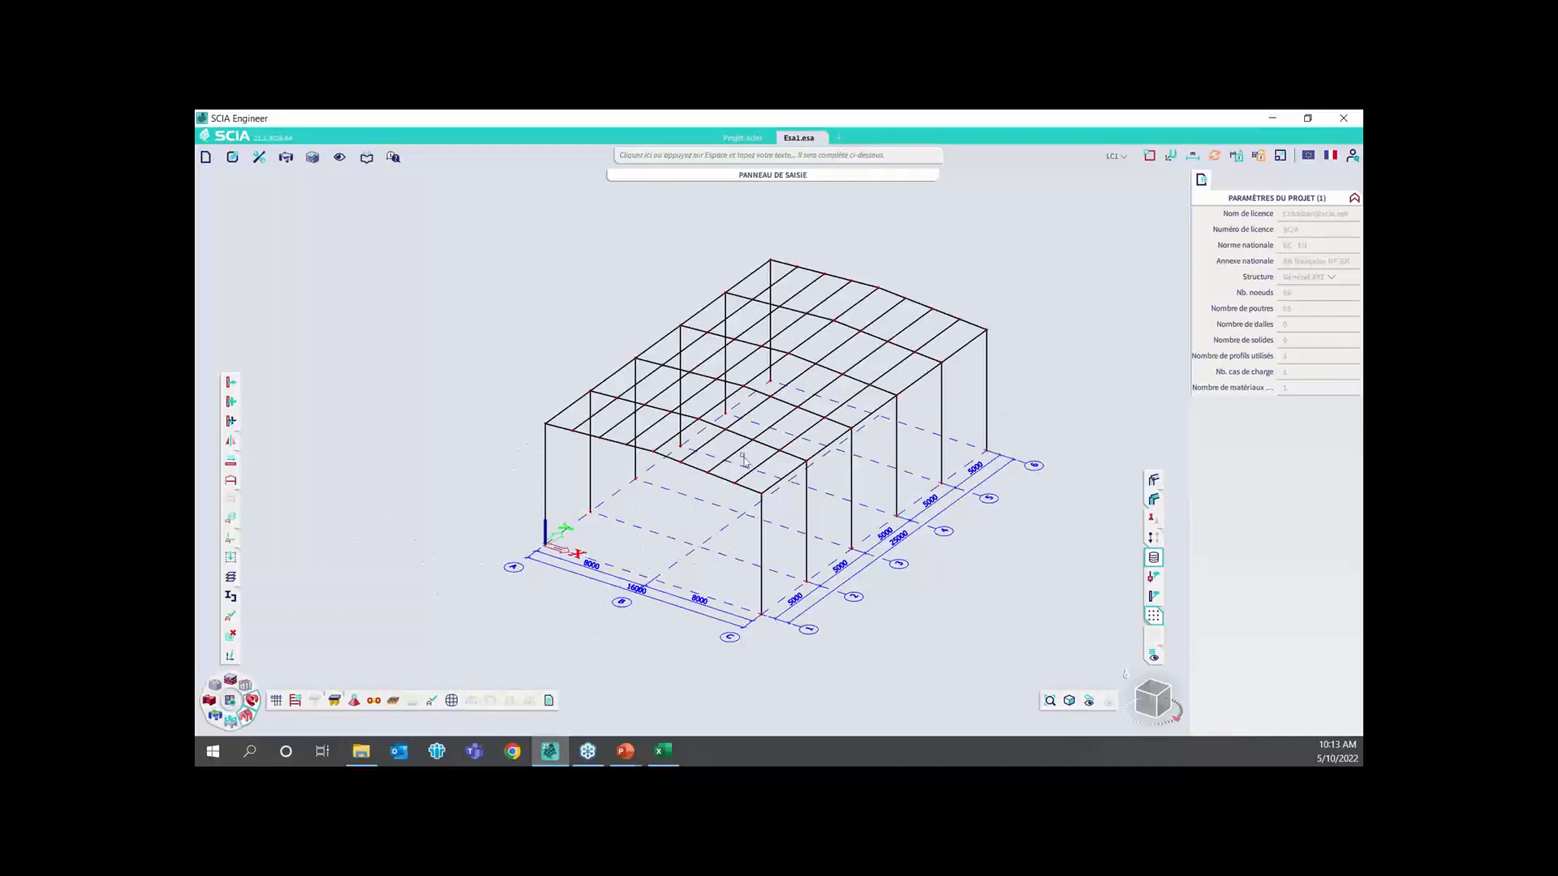
# Add nodal supports with constraints set to Rotulé at the base nodes of all the columns
pyautogui.click(776, 176)
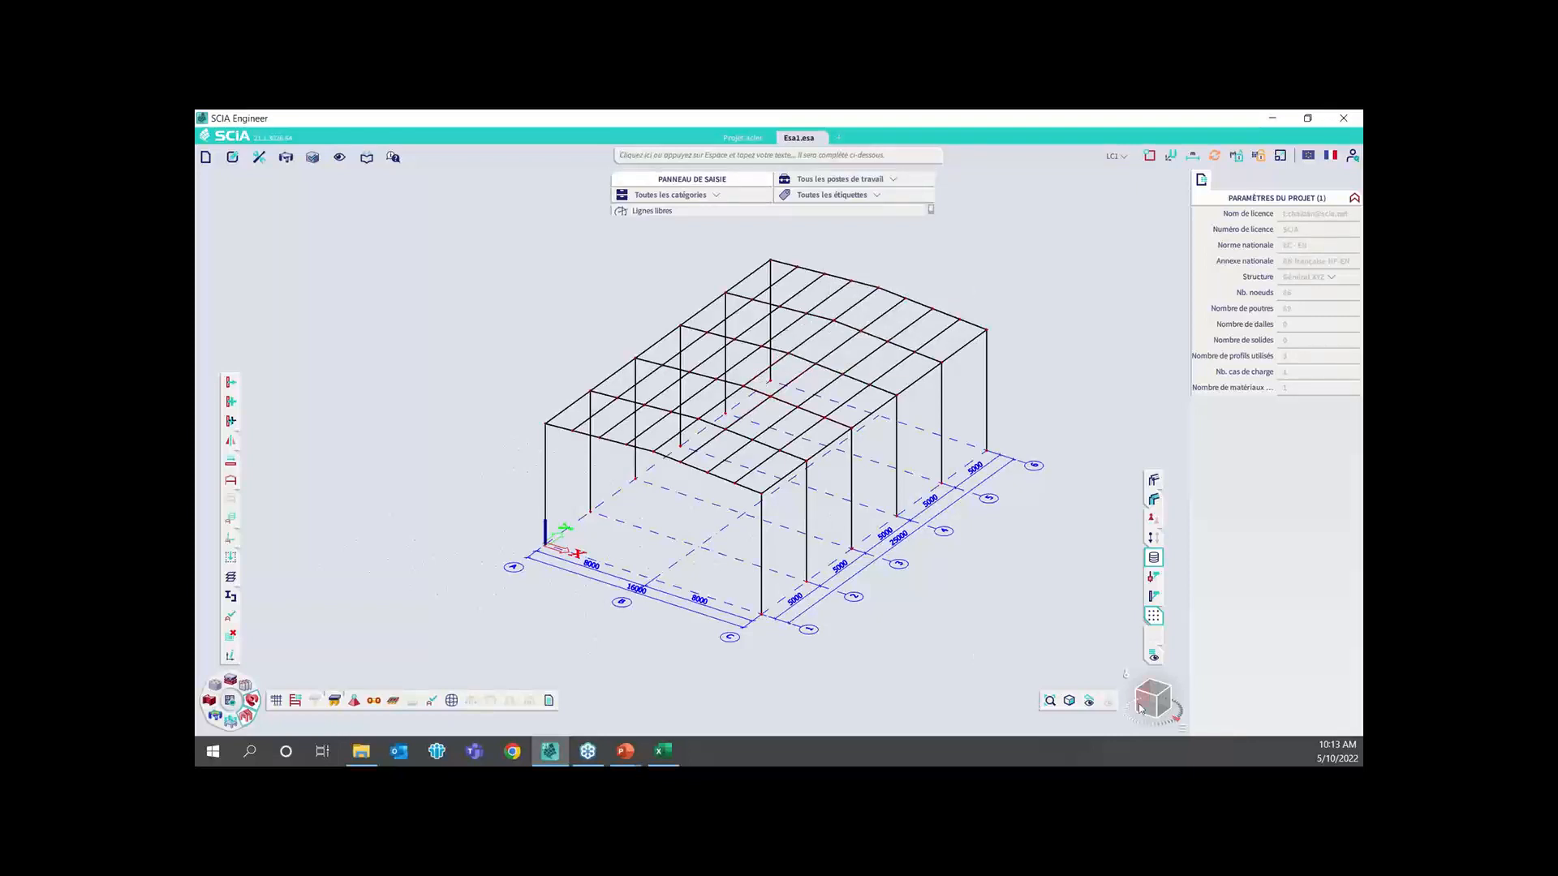
pyautogui.moveTo(1158, 704); pyautogui.dragTo(1166, 682)
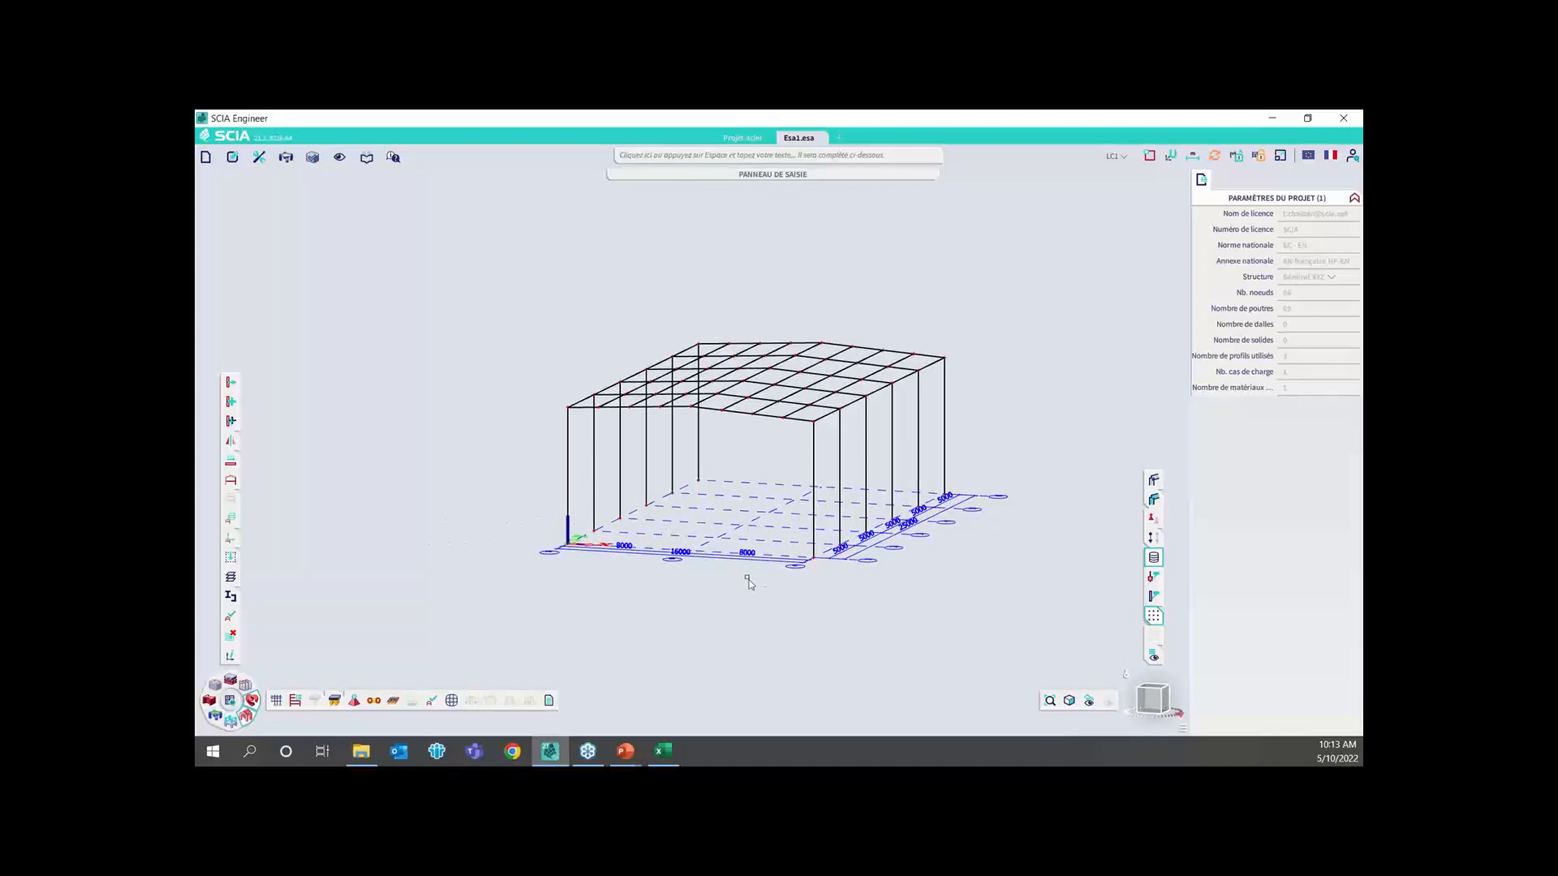
pyautogui.rightClick(691, 579)
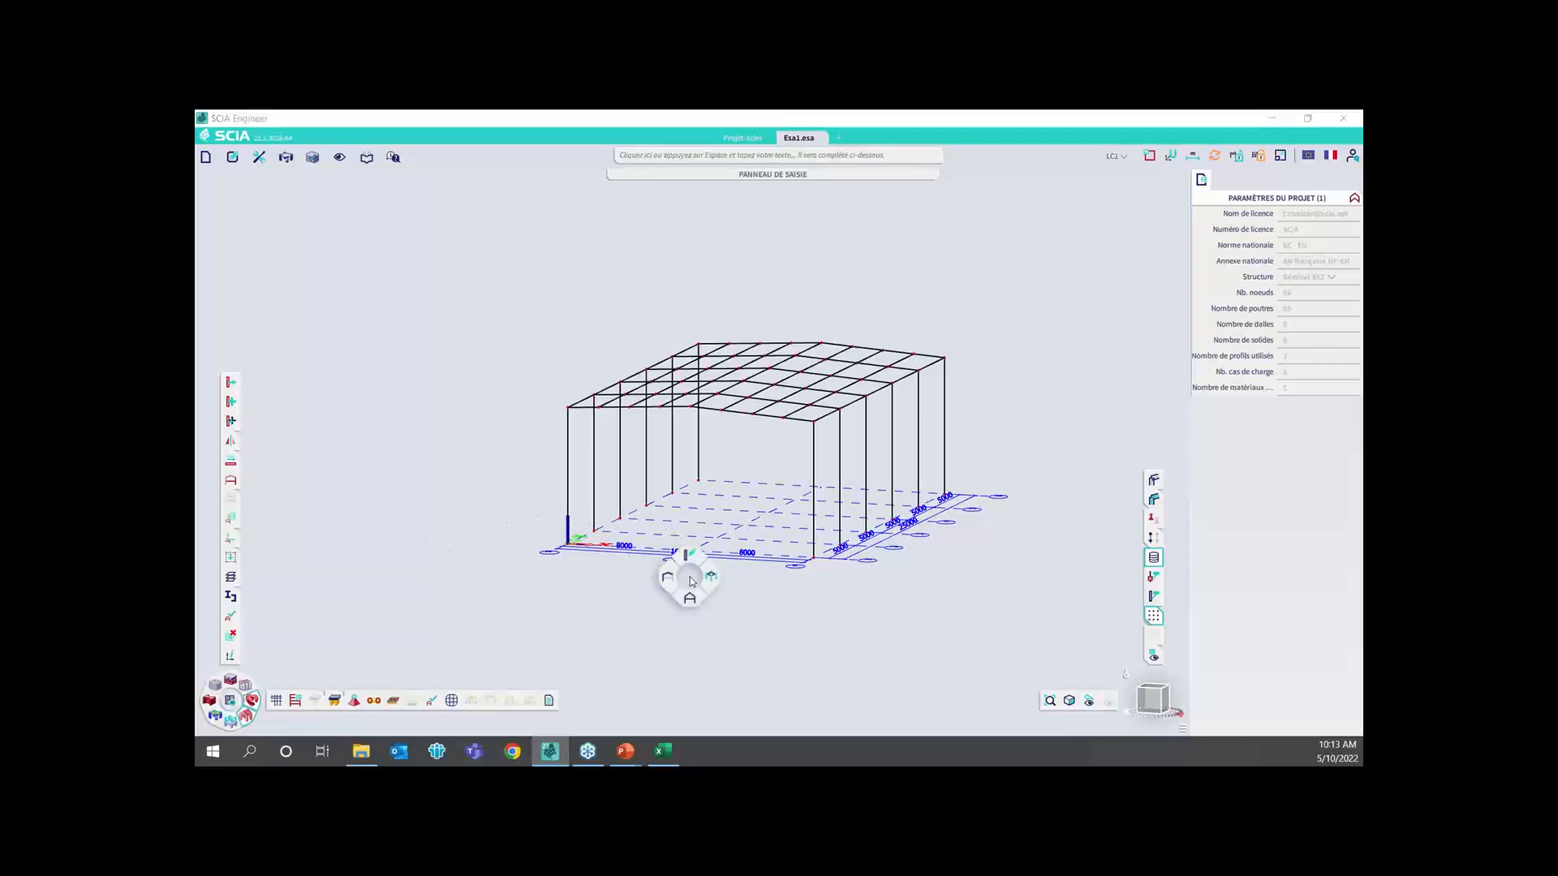
pyautogui.click(689, 598)
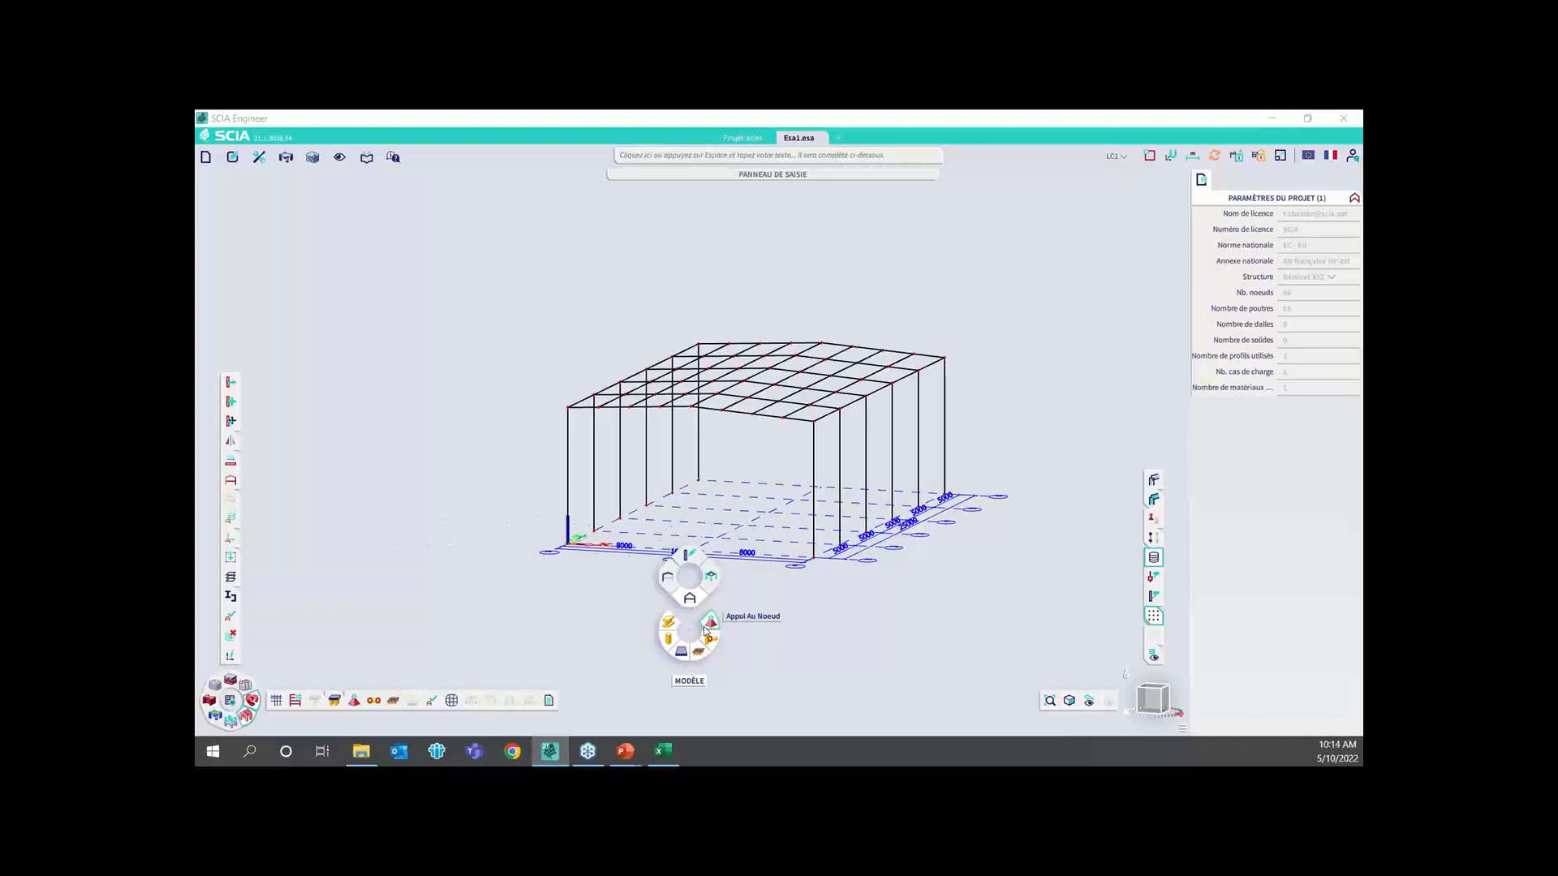
pyautogui.click(705, 625)
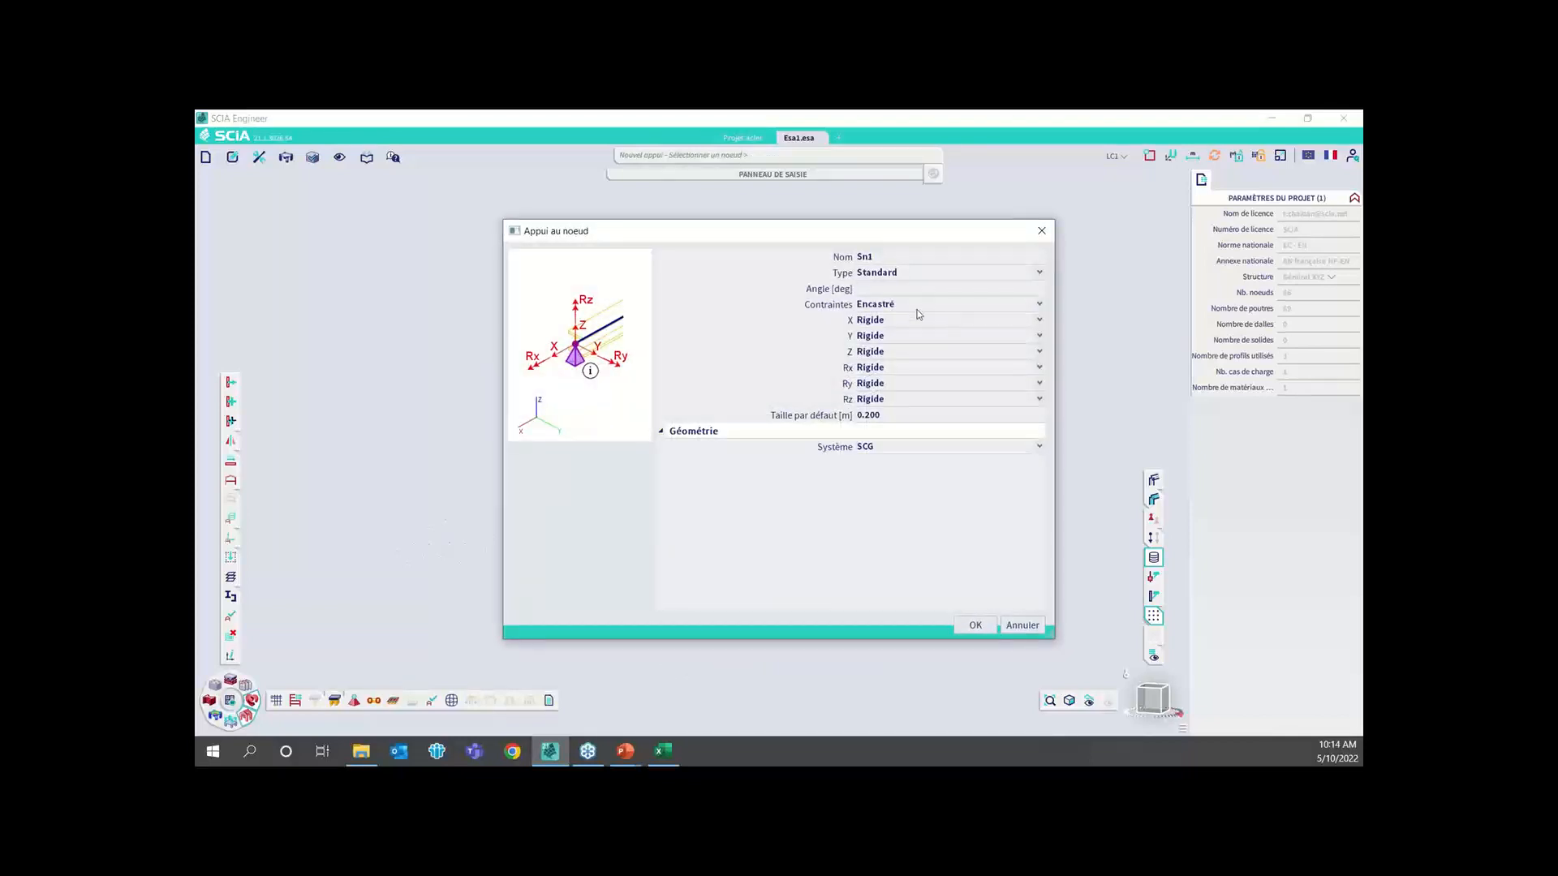
pyautogui.click(918, 313)
pyautogui.click(899, 335)
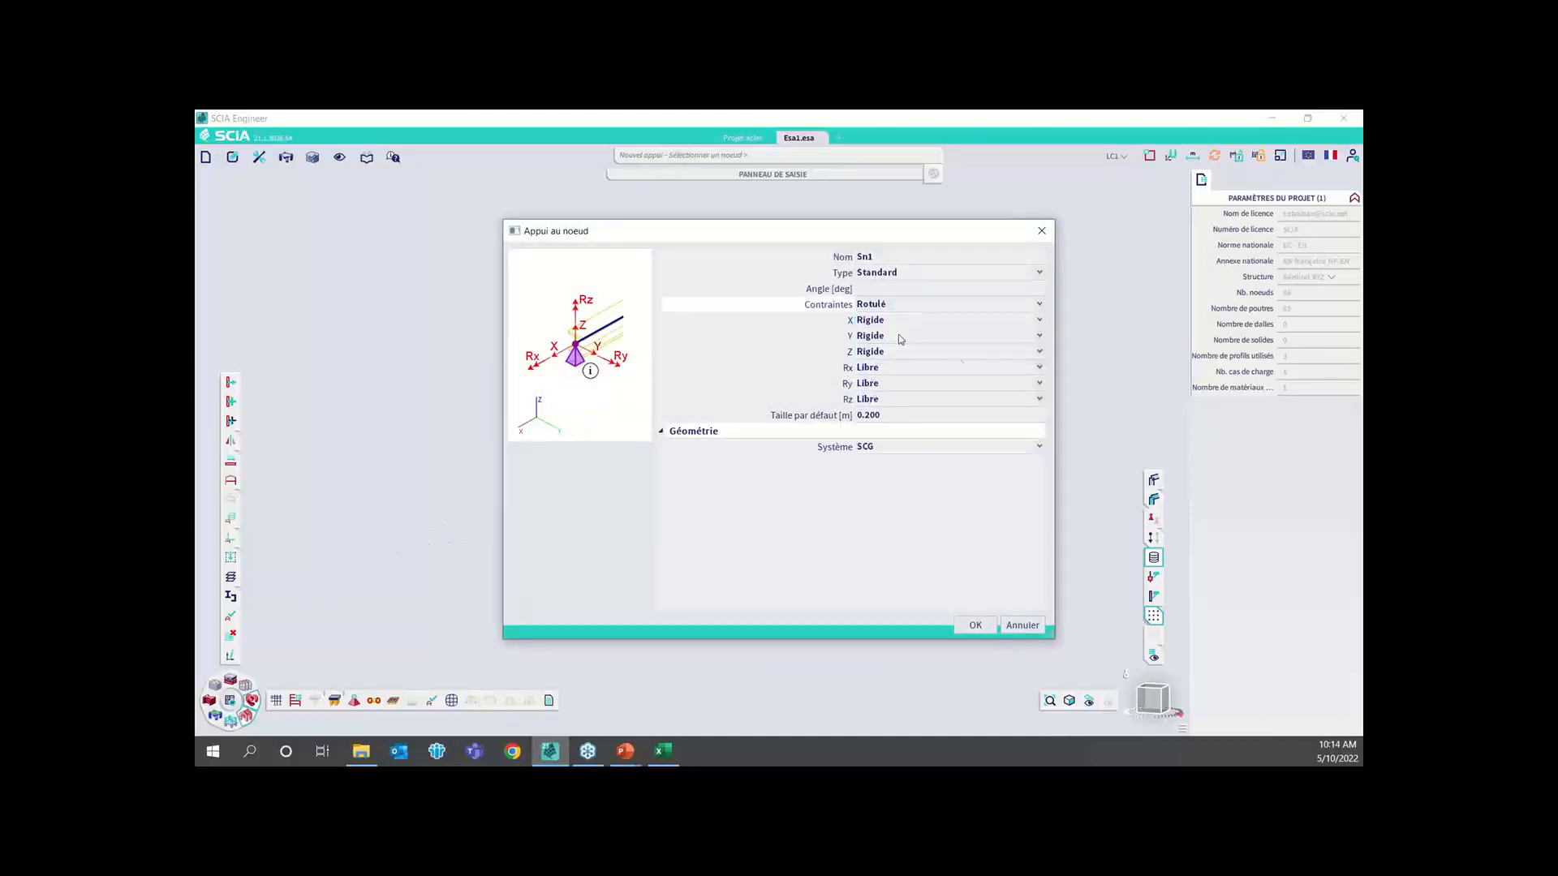
pyautogui.click(975, 625)
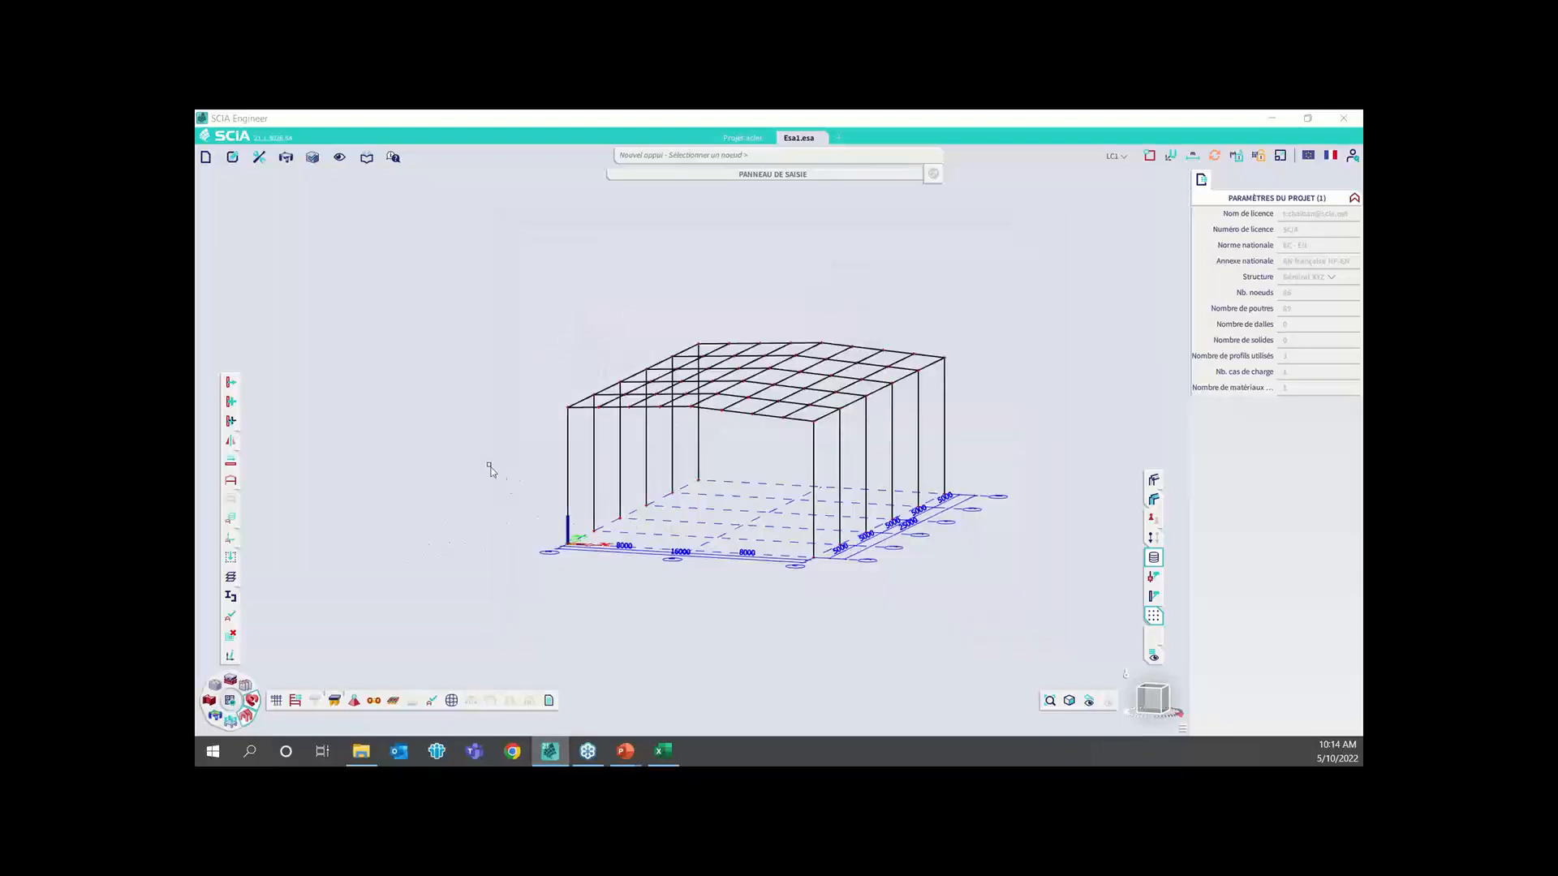
pyautogui.moveTo(488, 464); pyautogui.dragTo(1005, 601)
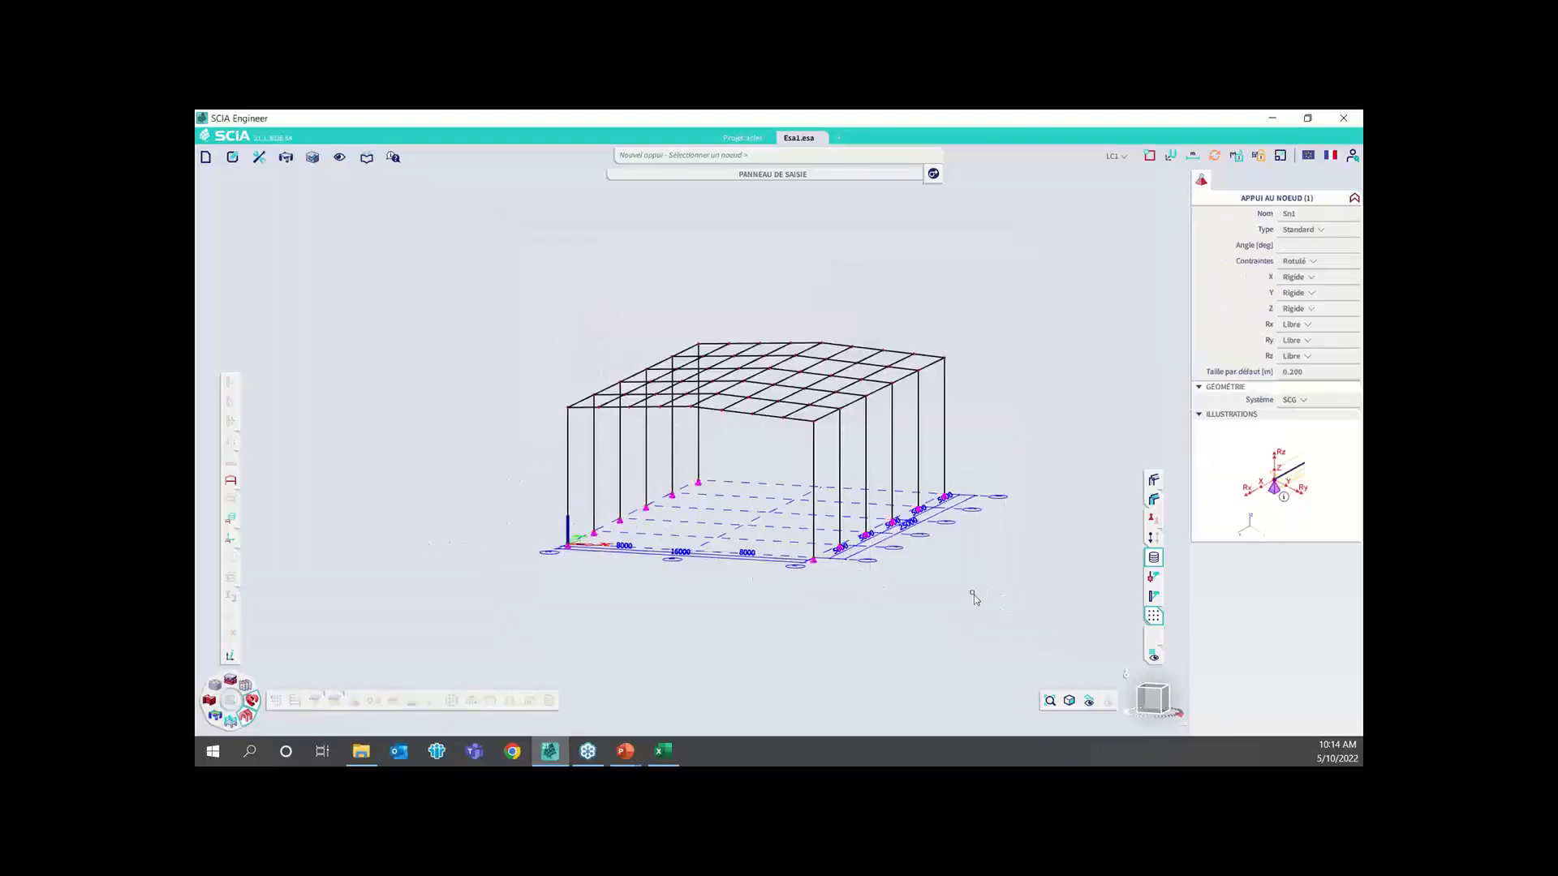
pyautogui.scroll(2, 801, 561)
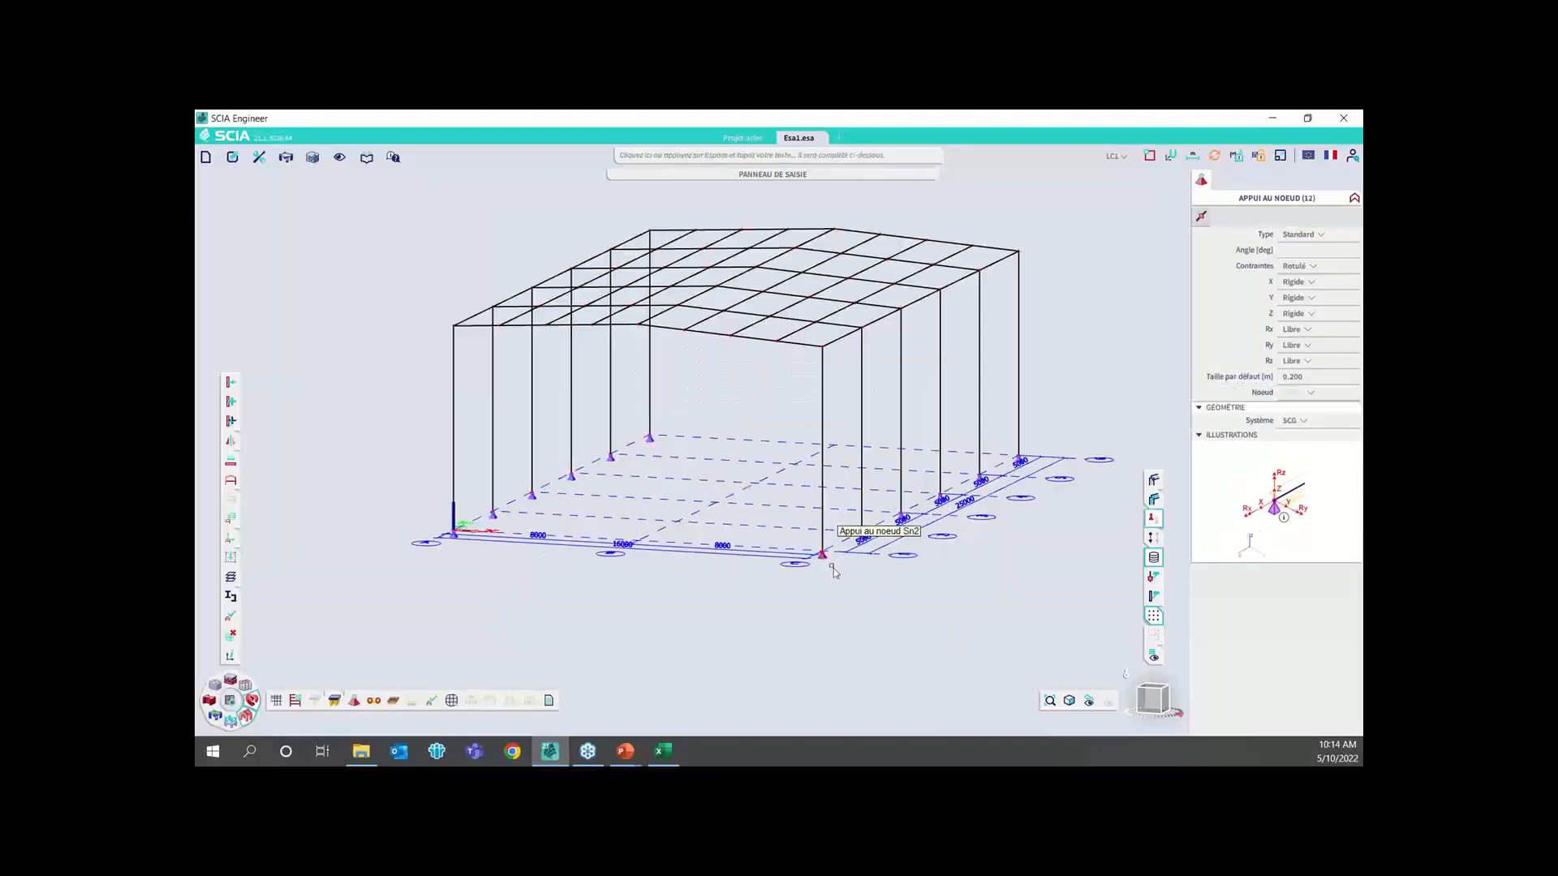
pyautogui.press('Escape')
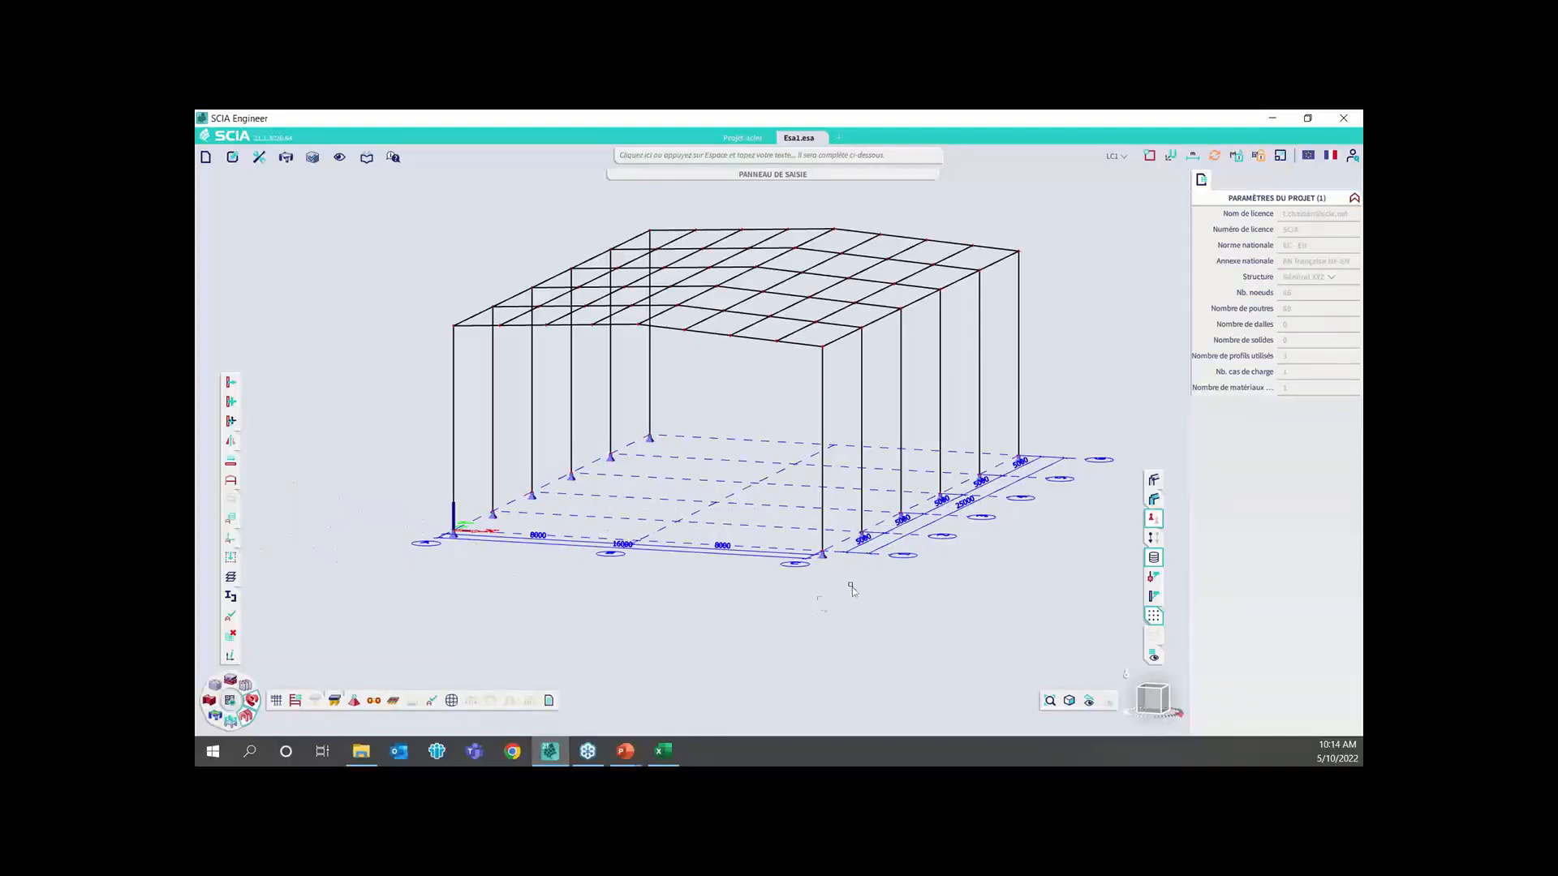
# Save the project with the whole portal-frame structure in view
pyautogui.moveTo(1155, 701); pyautogui.dragTo(1144, 717)
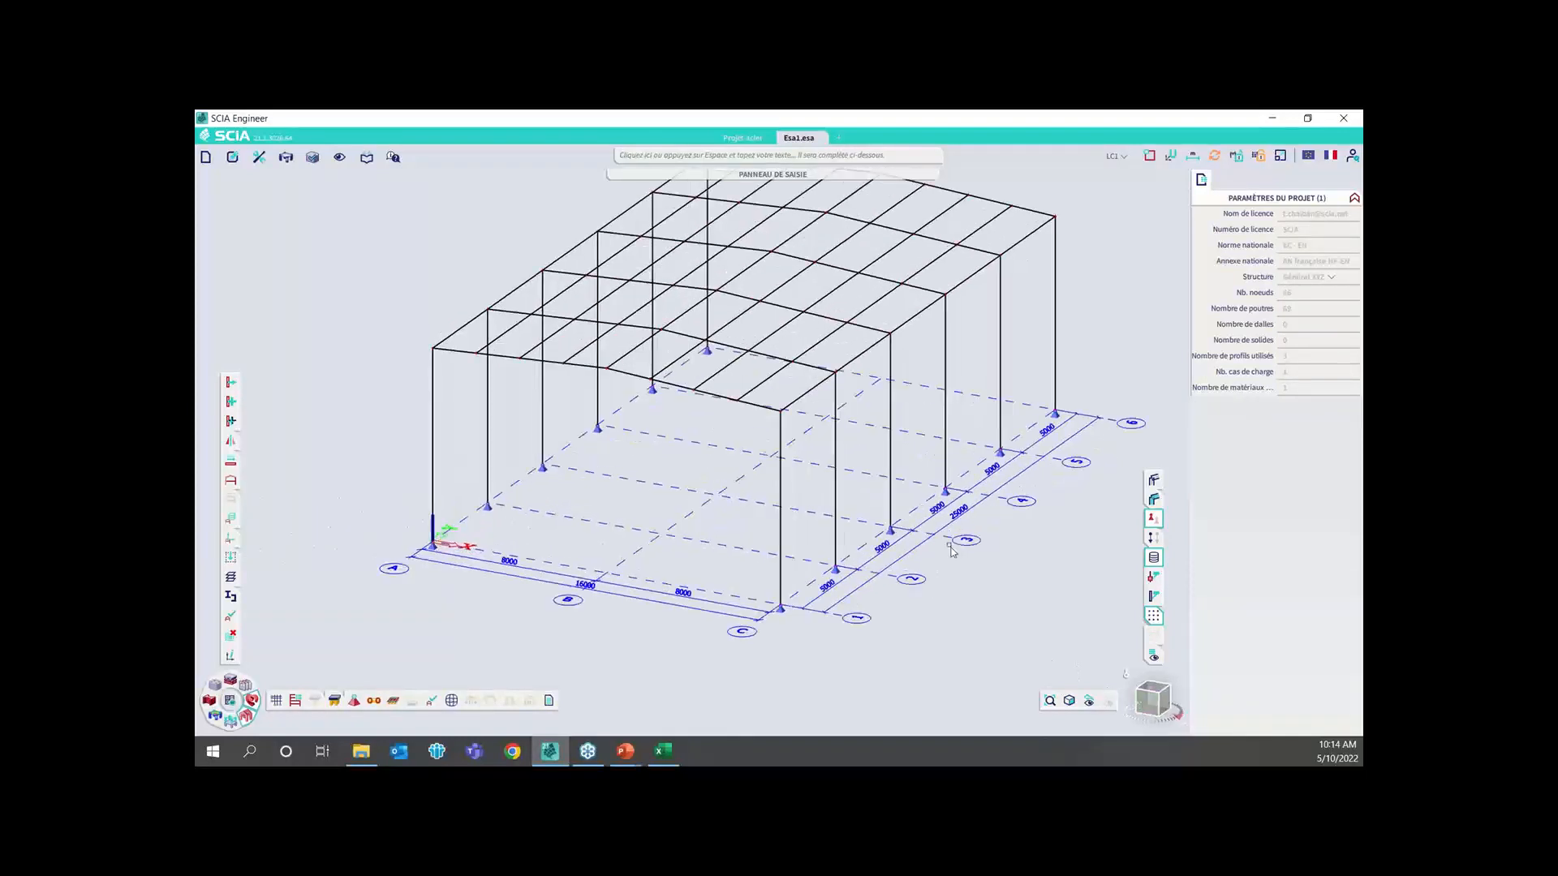
pyautogui.moveTo(973, 474); pyautogui.dragTo(890, 556, button='middle')
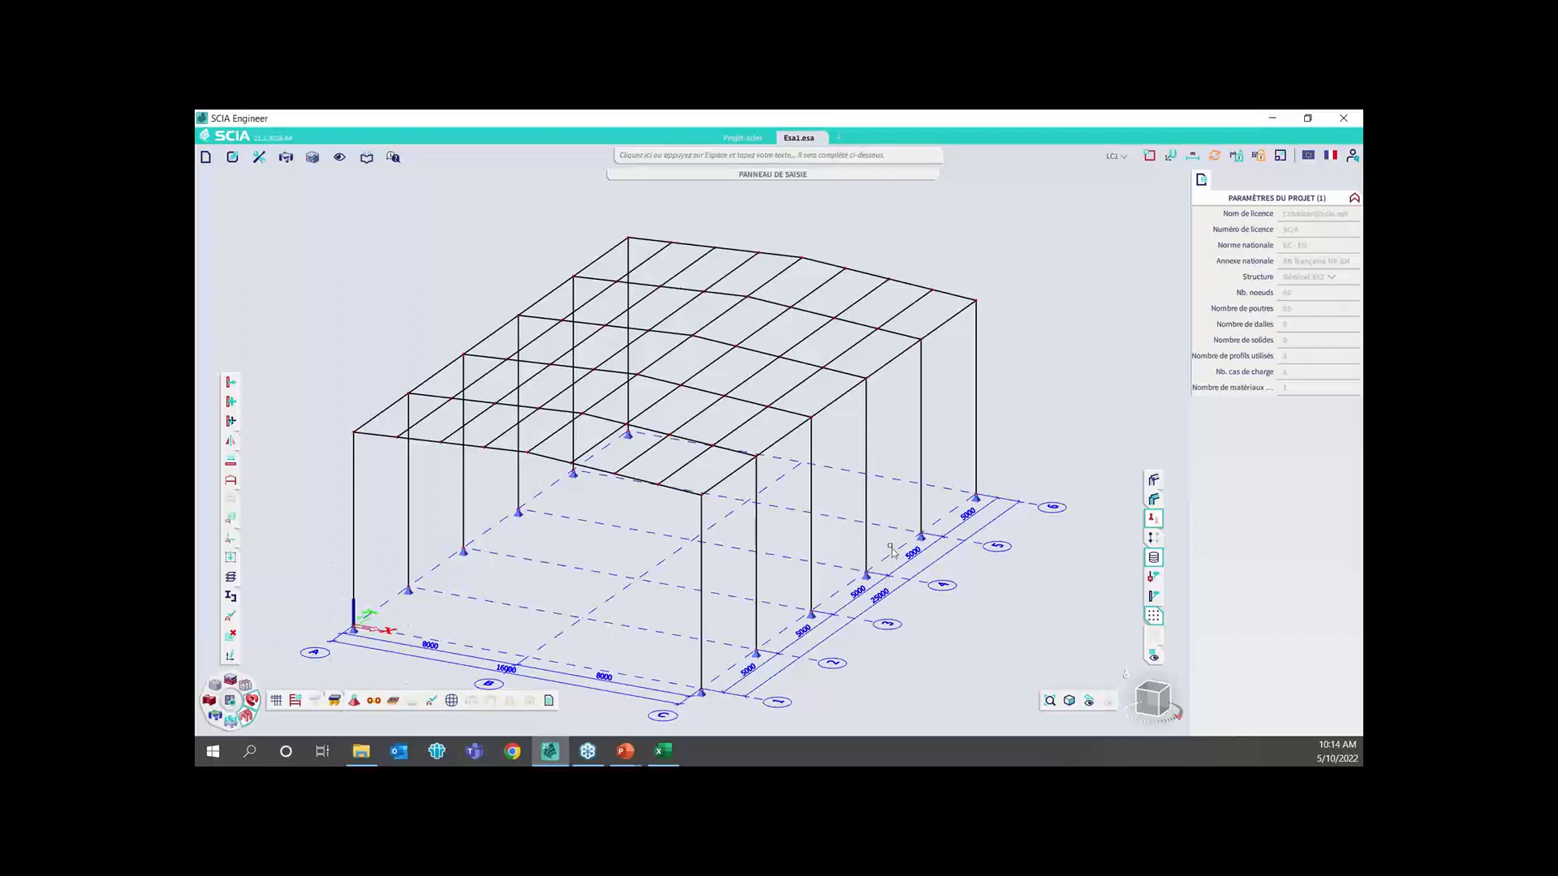
pyautogui.hotkey('ctrl', 's')
# Create a load panel with bearing direction Y (SCL panneau) over the whole roof slope on grid line C's side, from ridge to eave
pyautogui.click(395, 703)
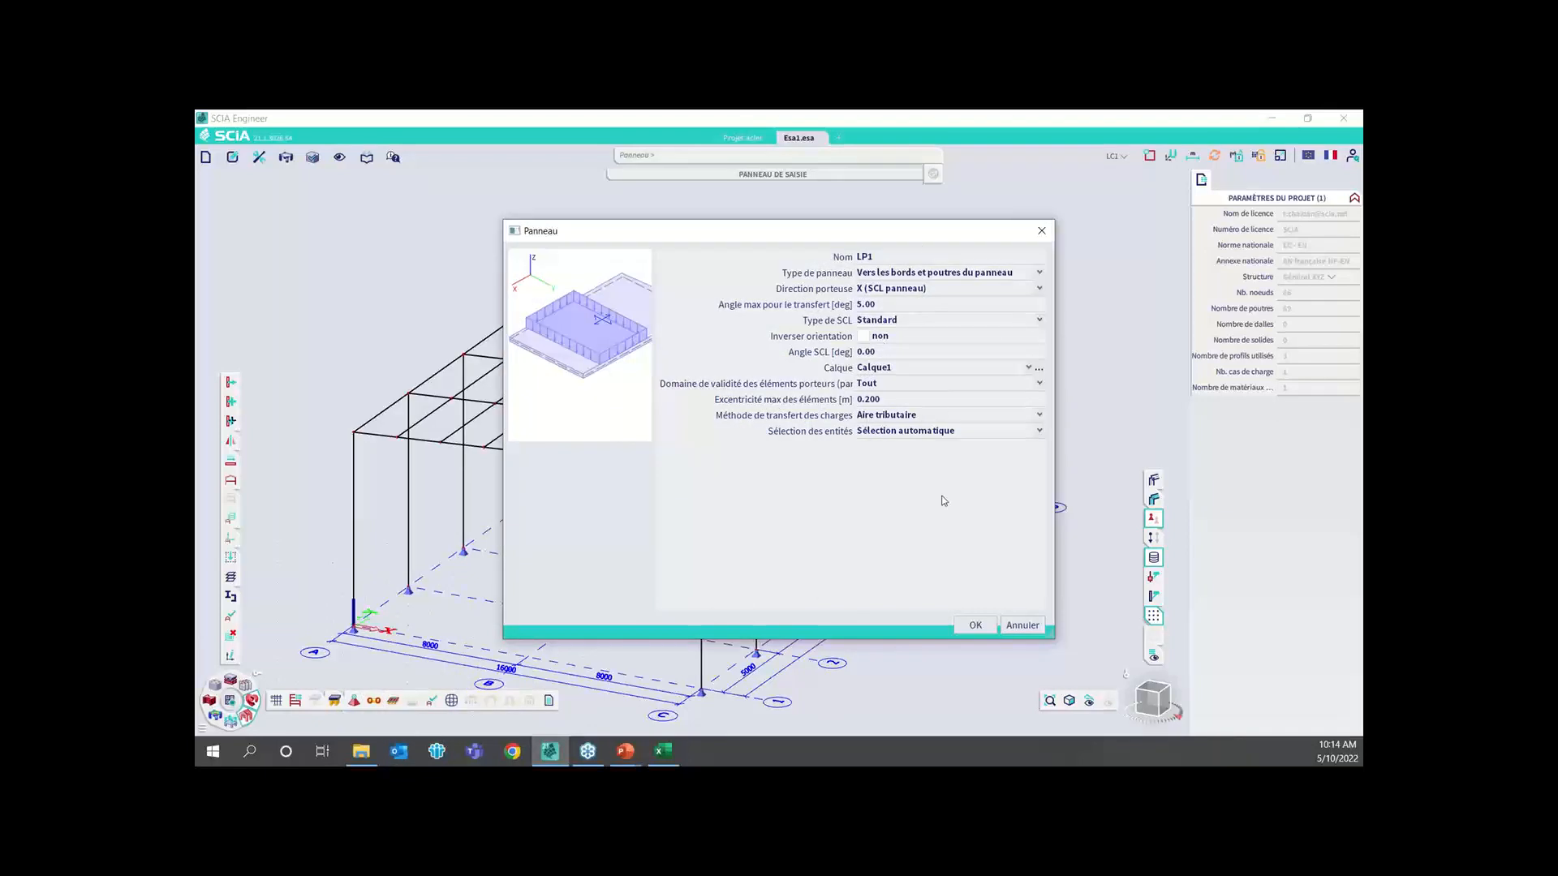
pyautogui.click(905, 290)
pyautogui.click(886, 316)
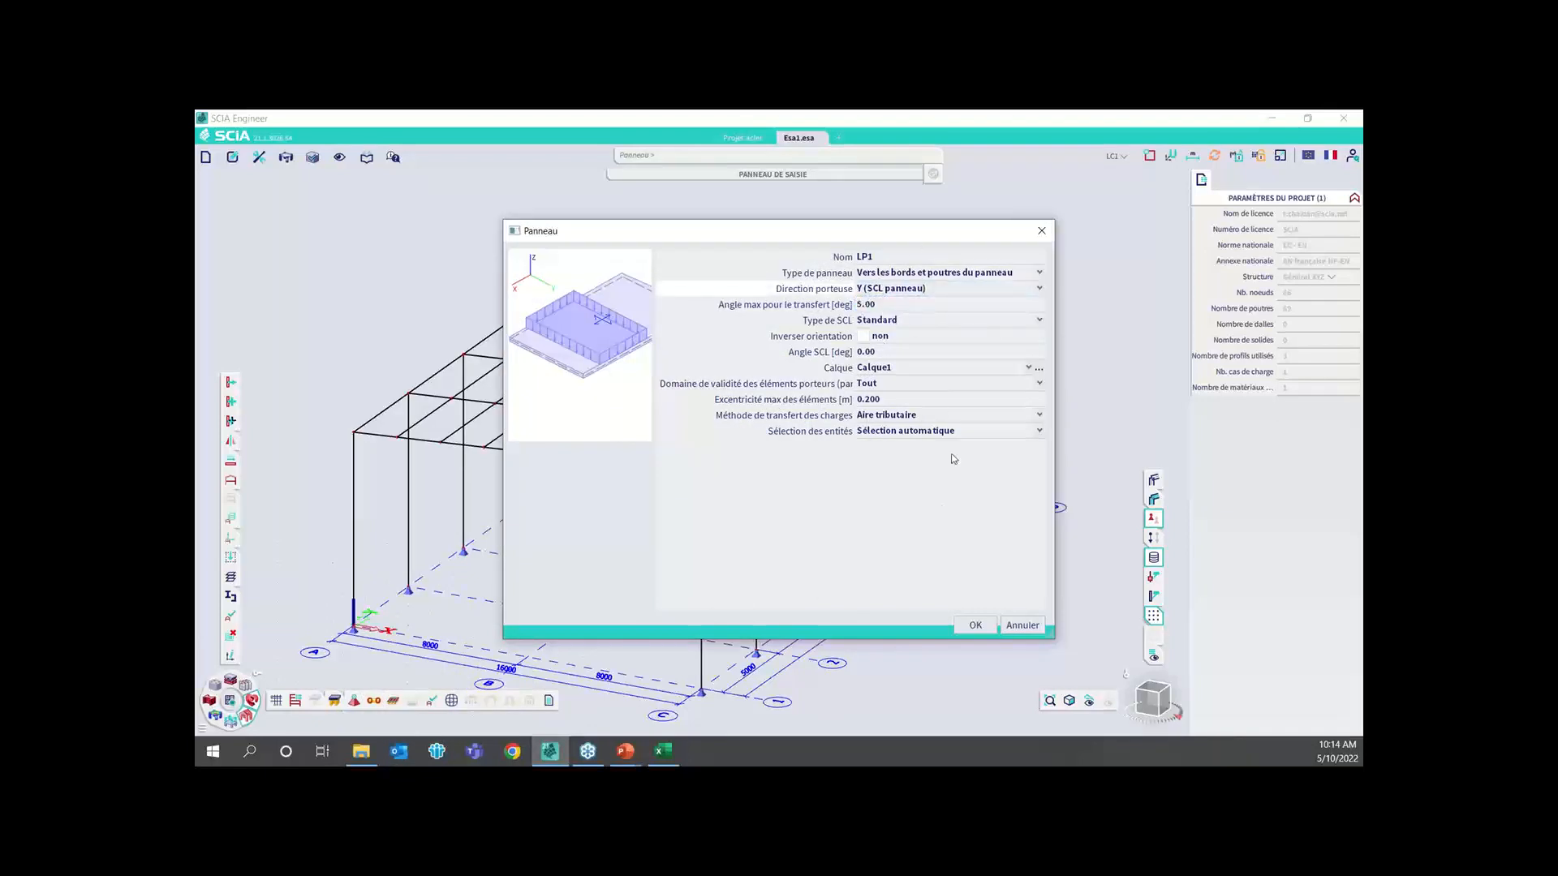
pyautogui.click(975, 625)
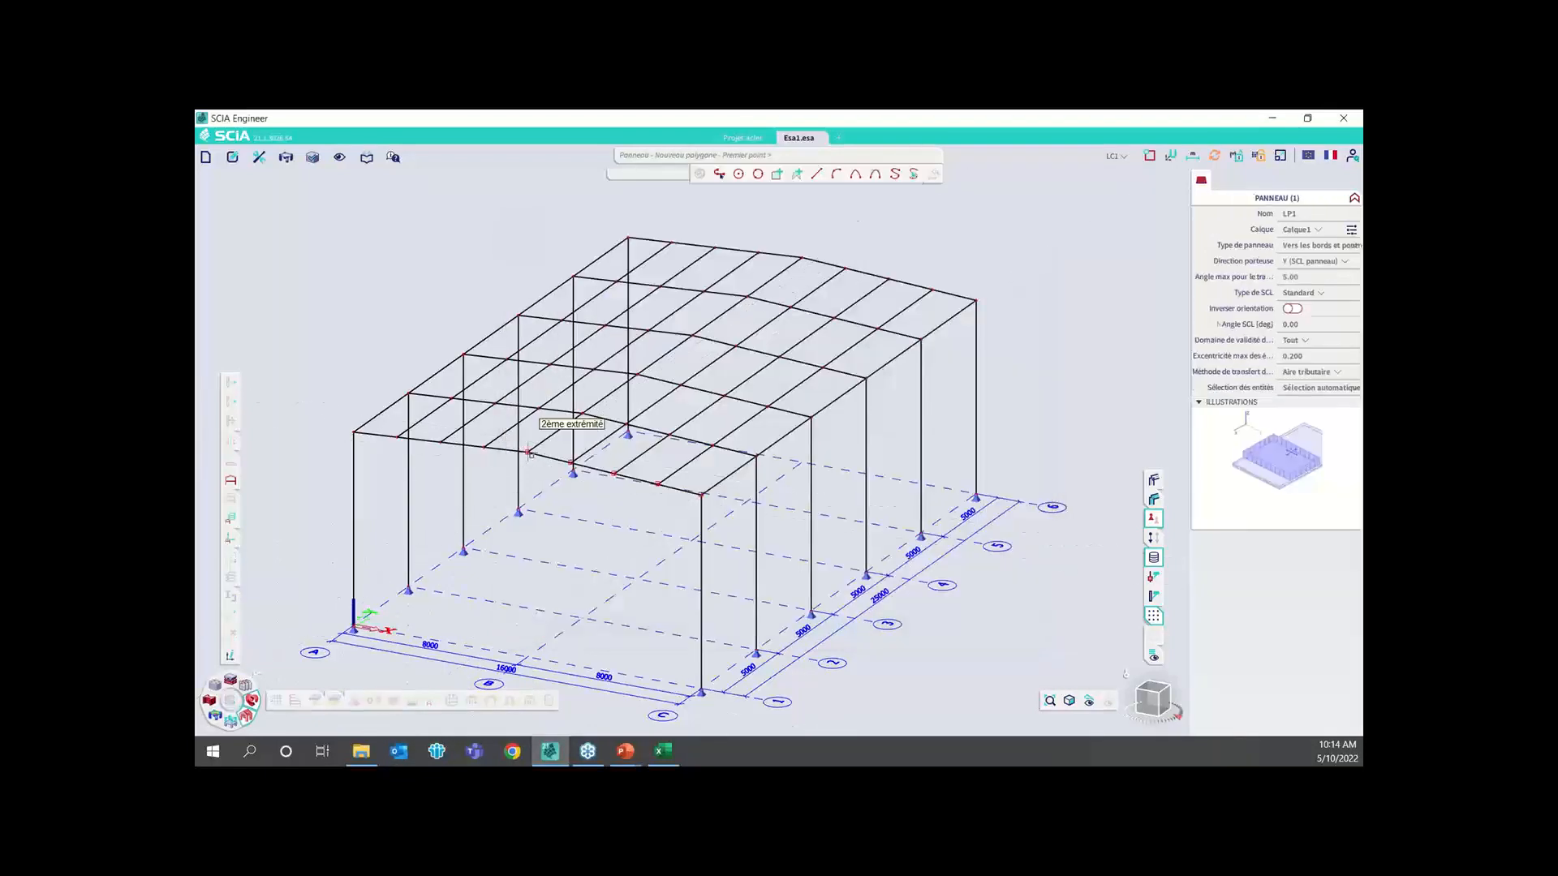
pyautogui.click(528, 452)
pyautogui.click(802, 258)
pyautogui.click(975, 299)
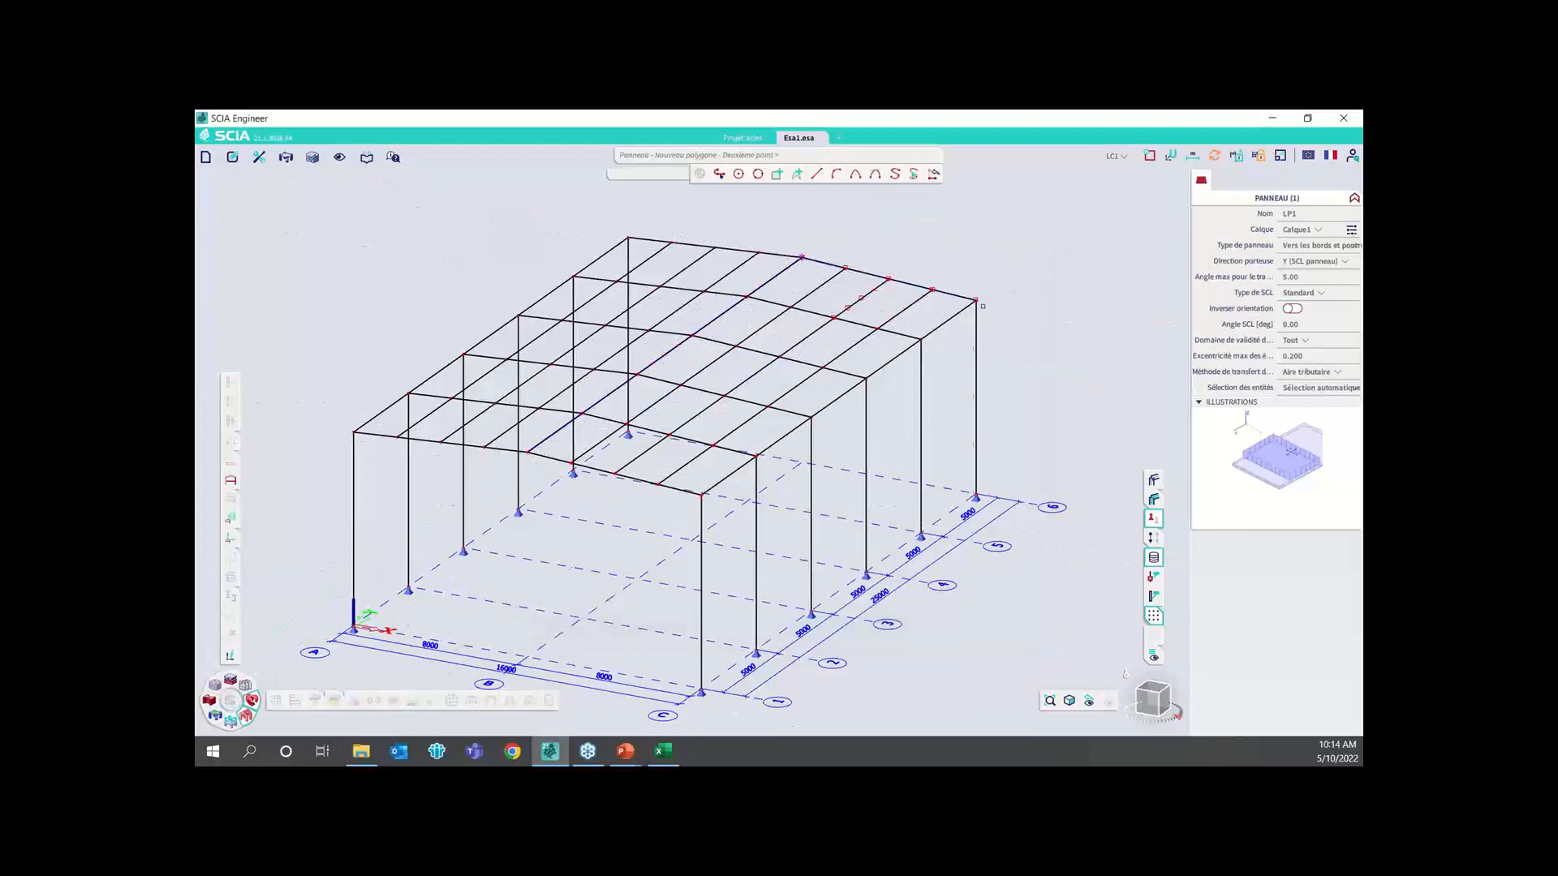
pyautogui.click(701, 492)
pyautogui.press('Escape')
pyautogui.scroll(4, 755, 380)
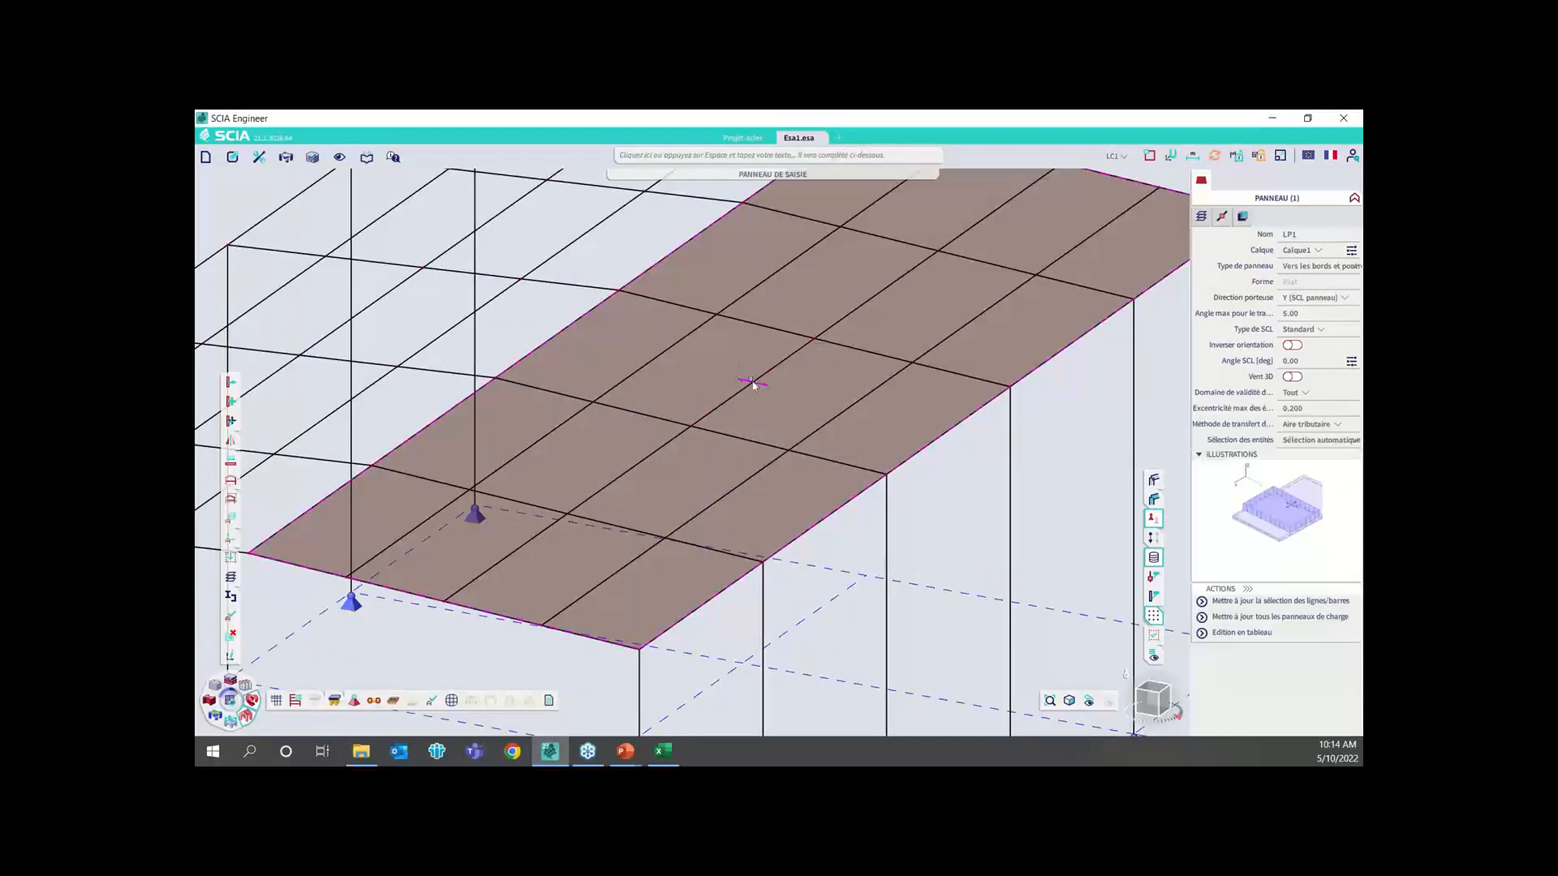
pyautogui.scroll(-4, 784, 402)
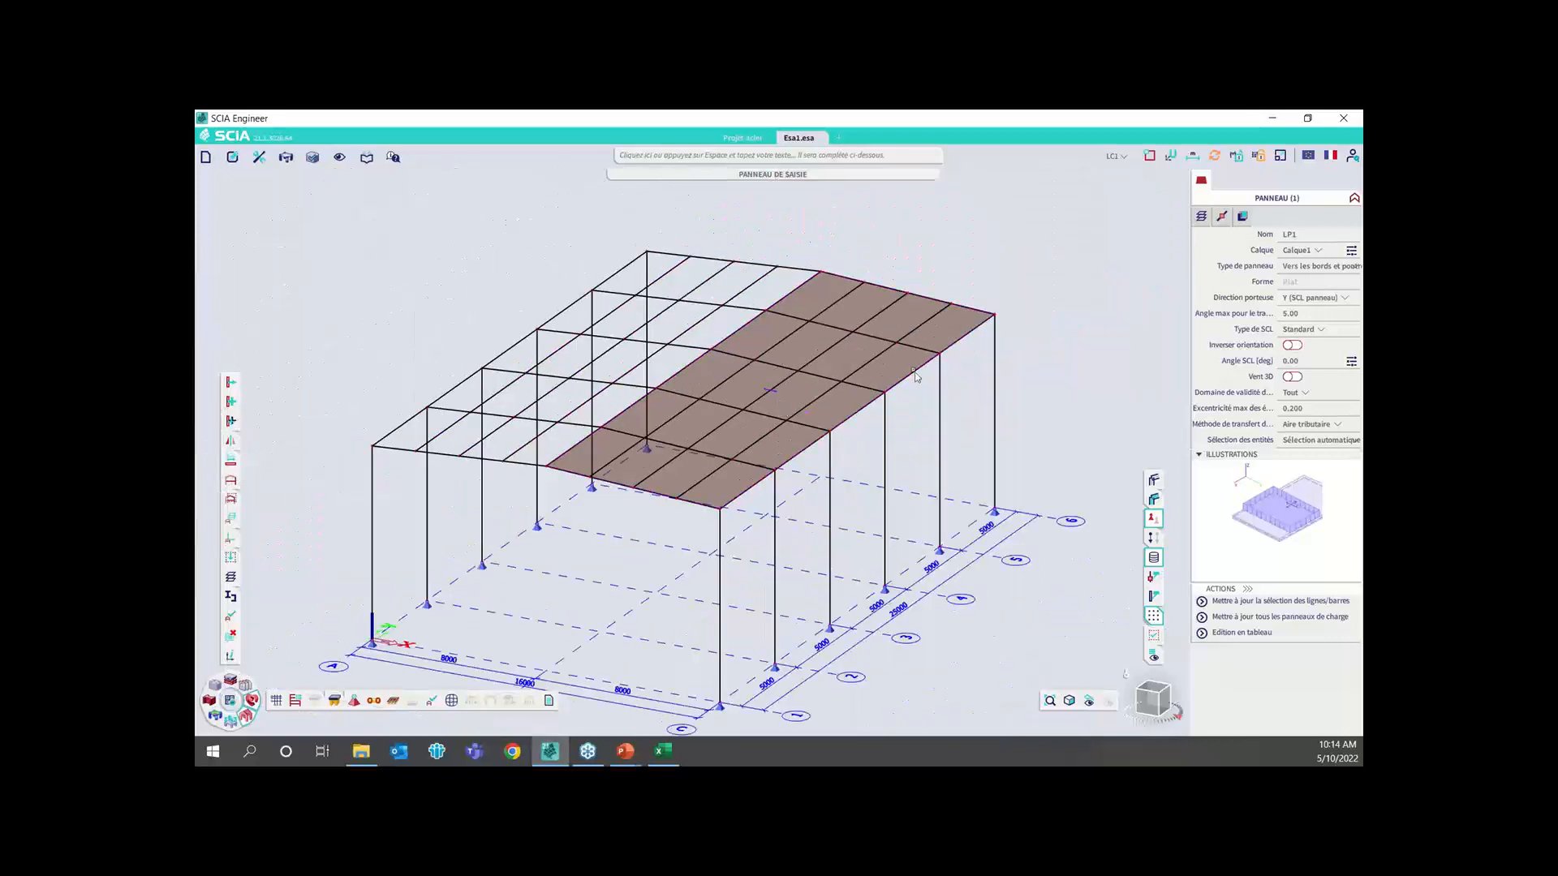
pyautogui.click(1021, 216)
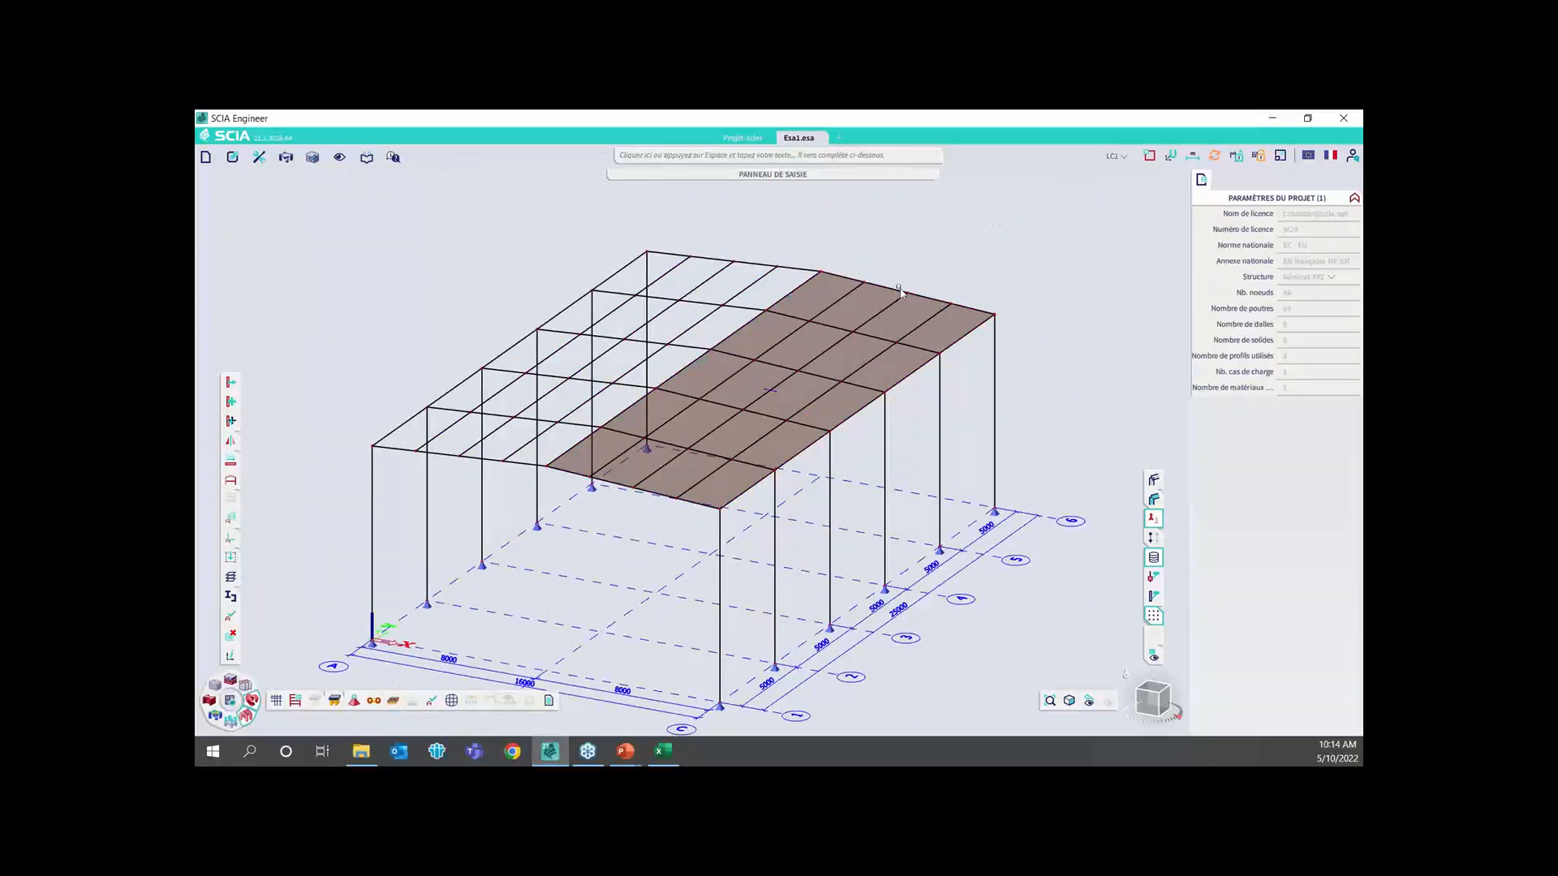
# Add a permanent load case named G with an empty description
pyautogui.click(1120, 157)
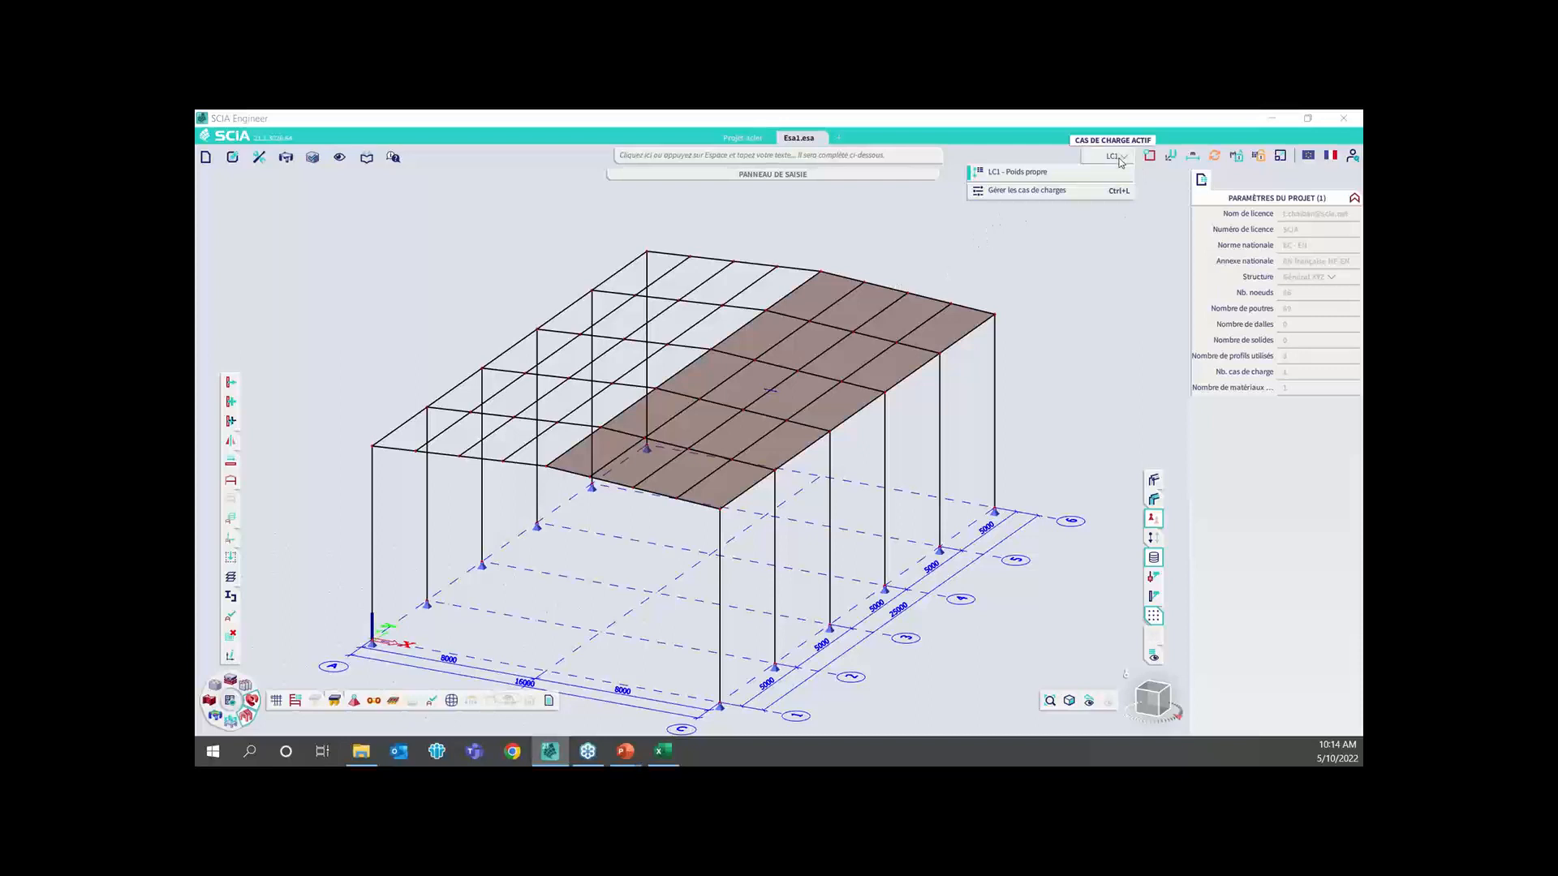
pyautogui.click(1093, 193)
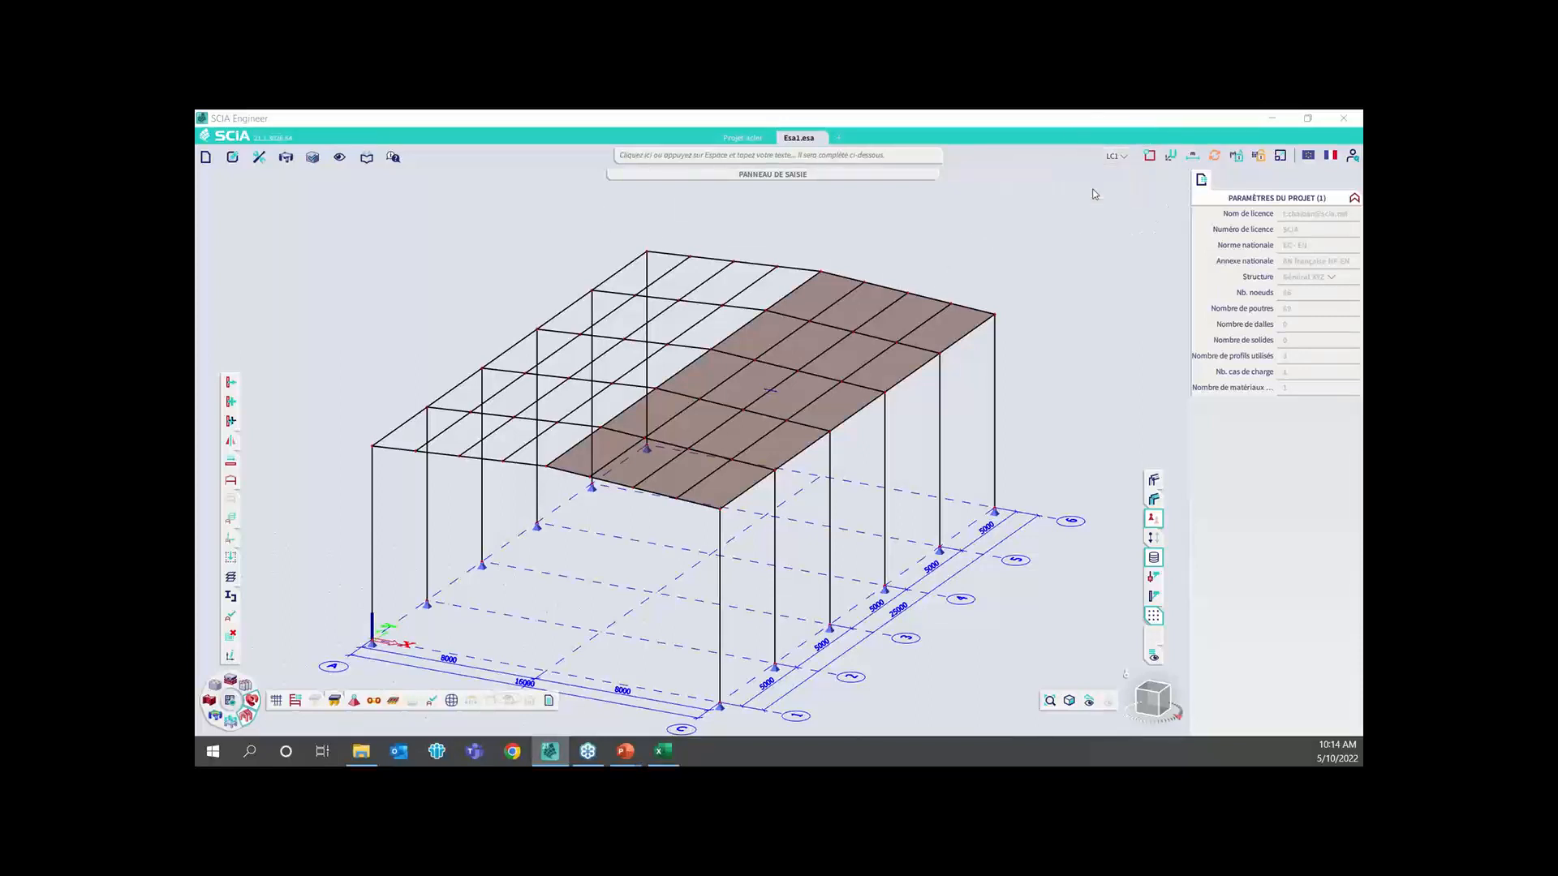
pyautogui.click(620, 643)
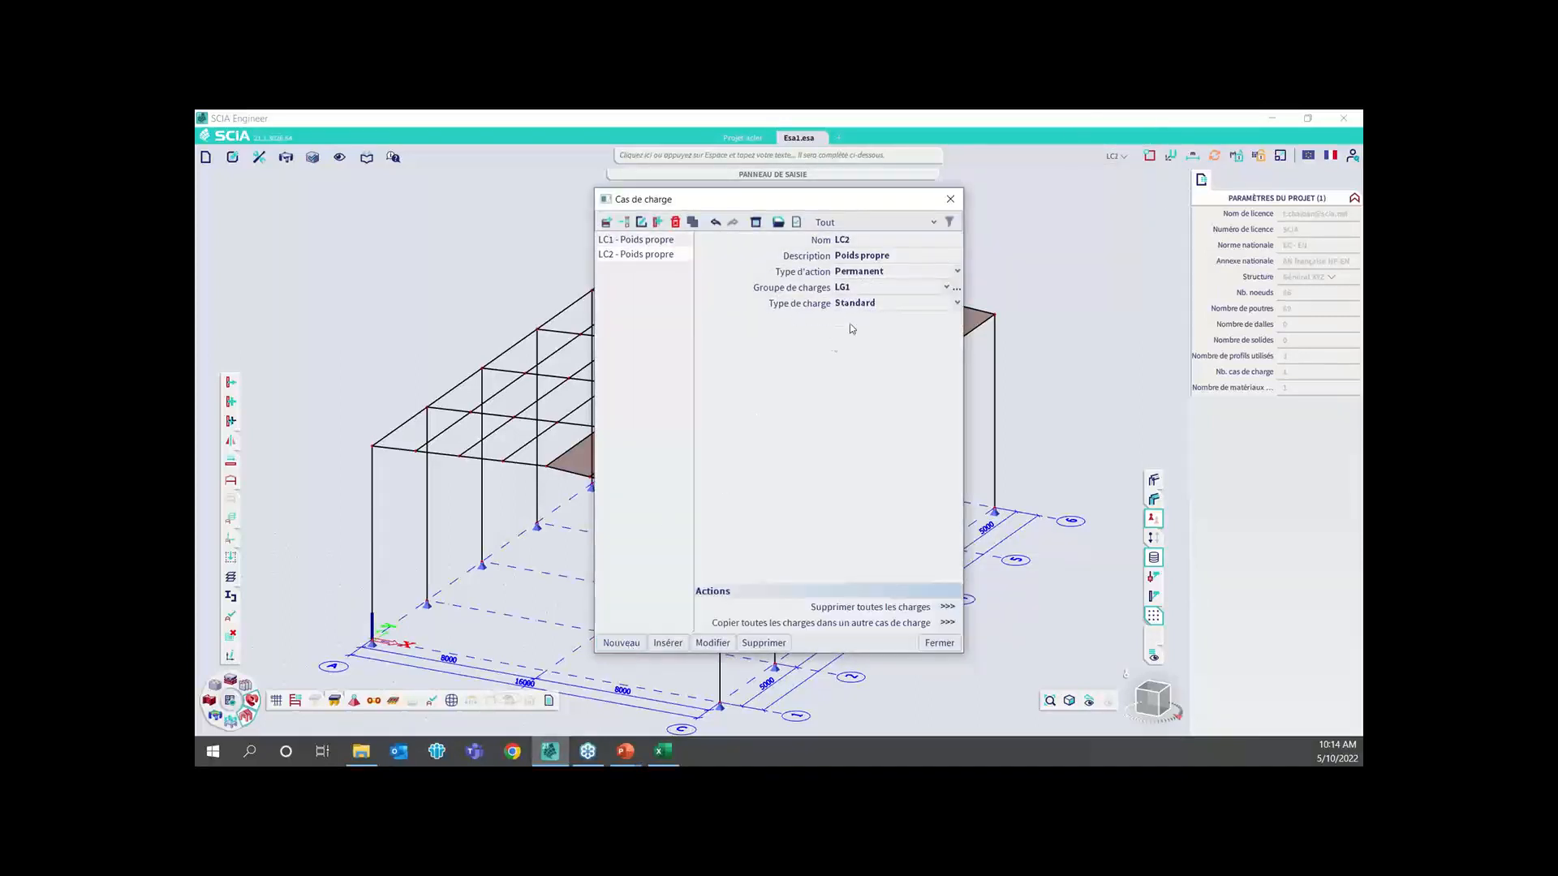
pyautogui.write('G')
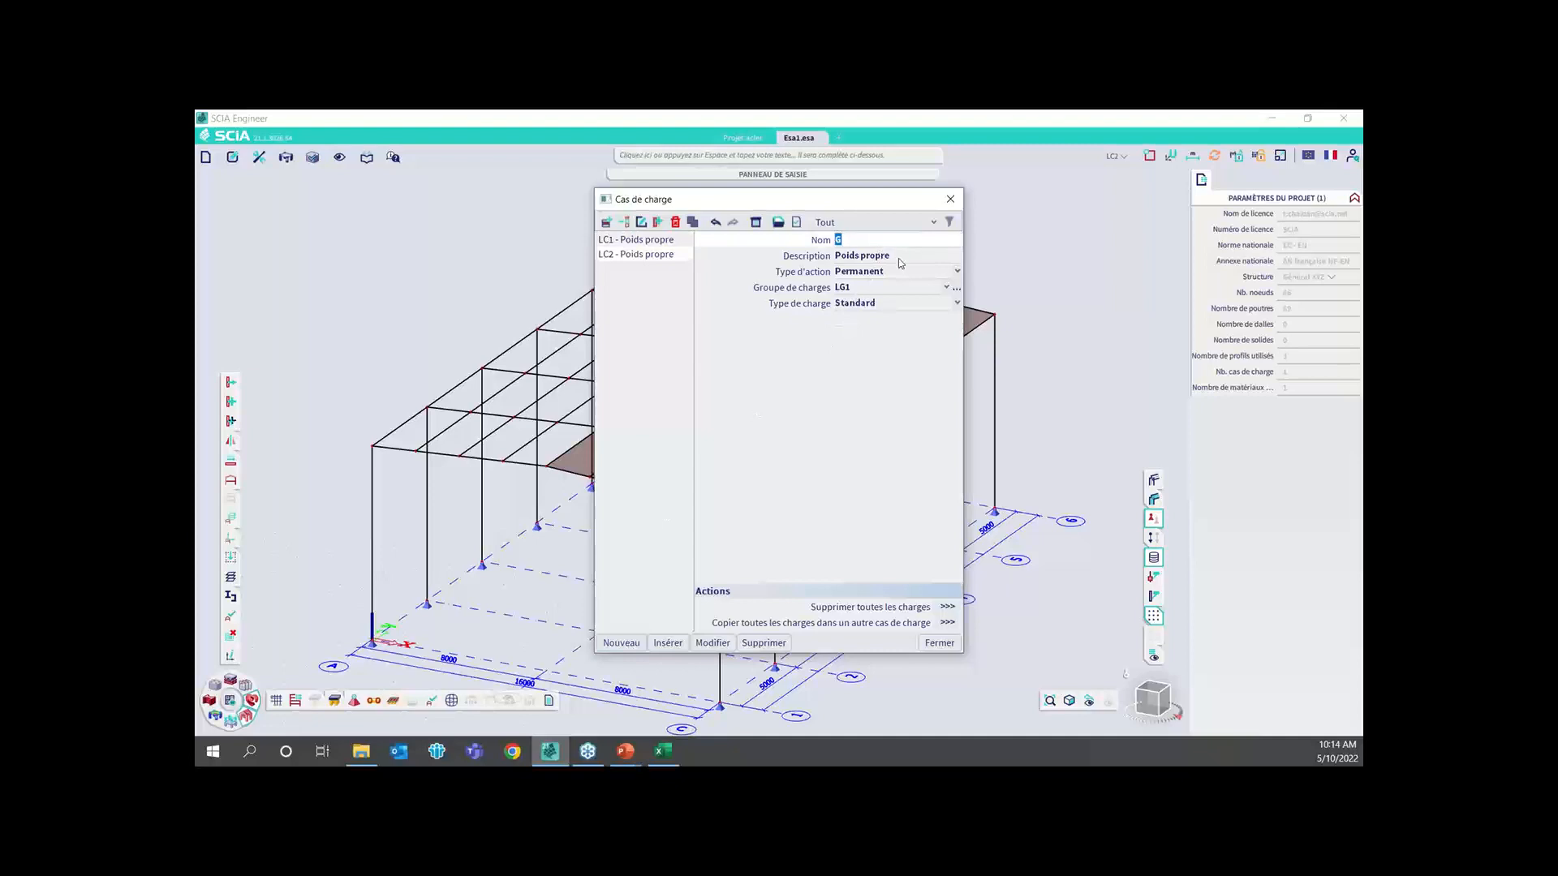
pyautogui.press('Tab')
pyautogui.press('Delete')
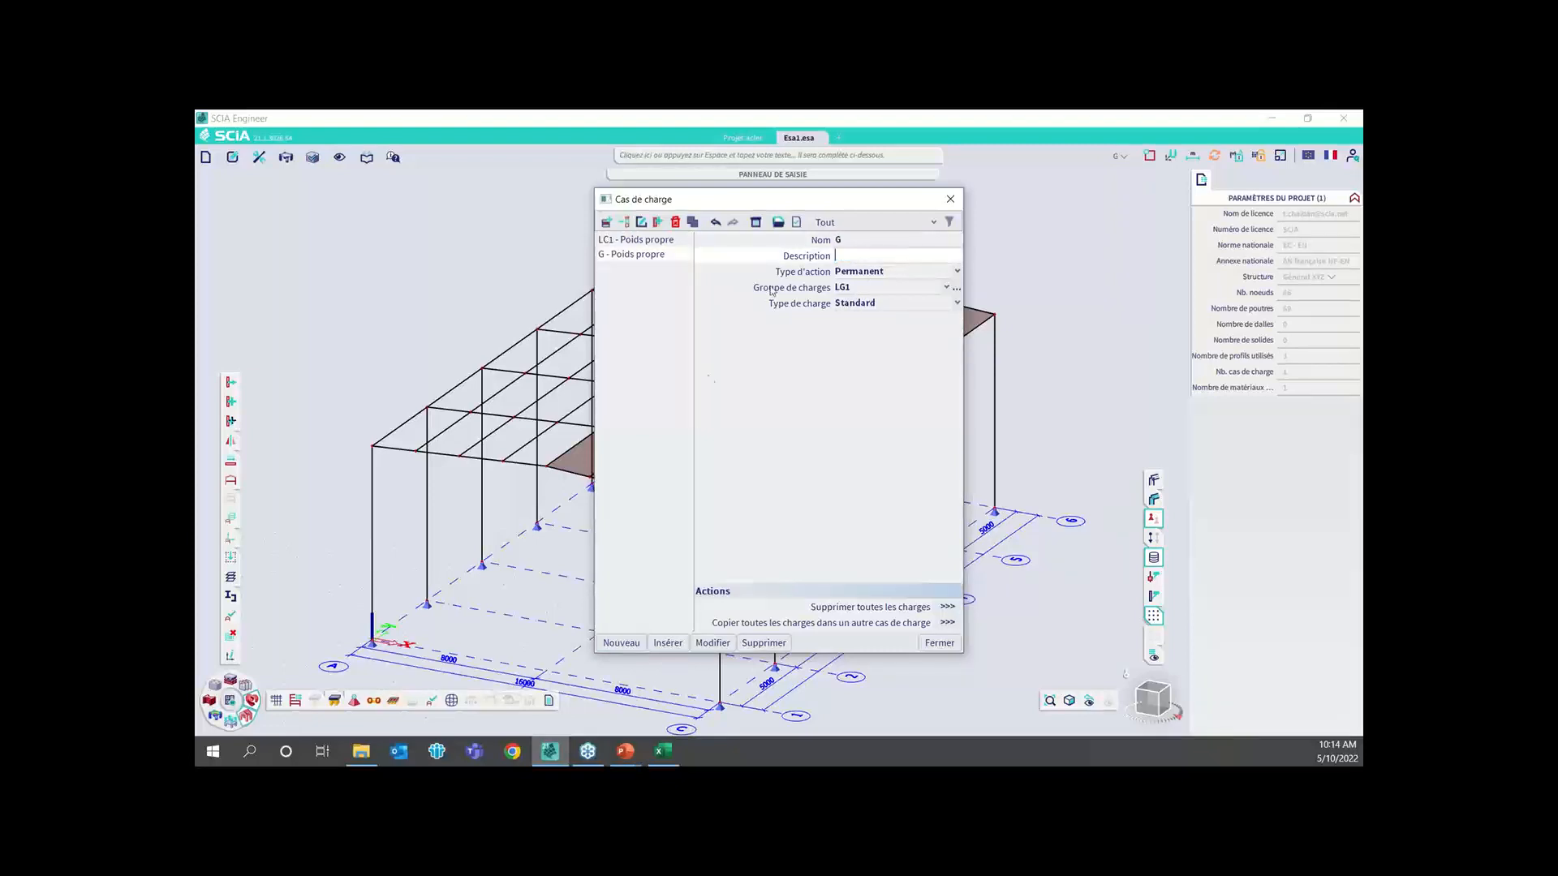
# Add a load case named Q with action type Variable and close the load case manager
pyautogui.click(626, 641)
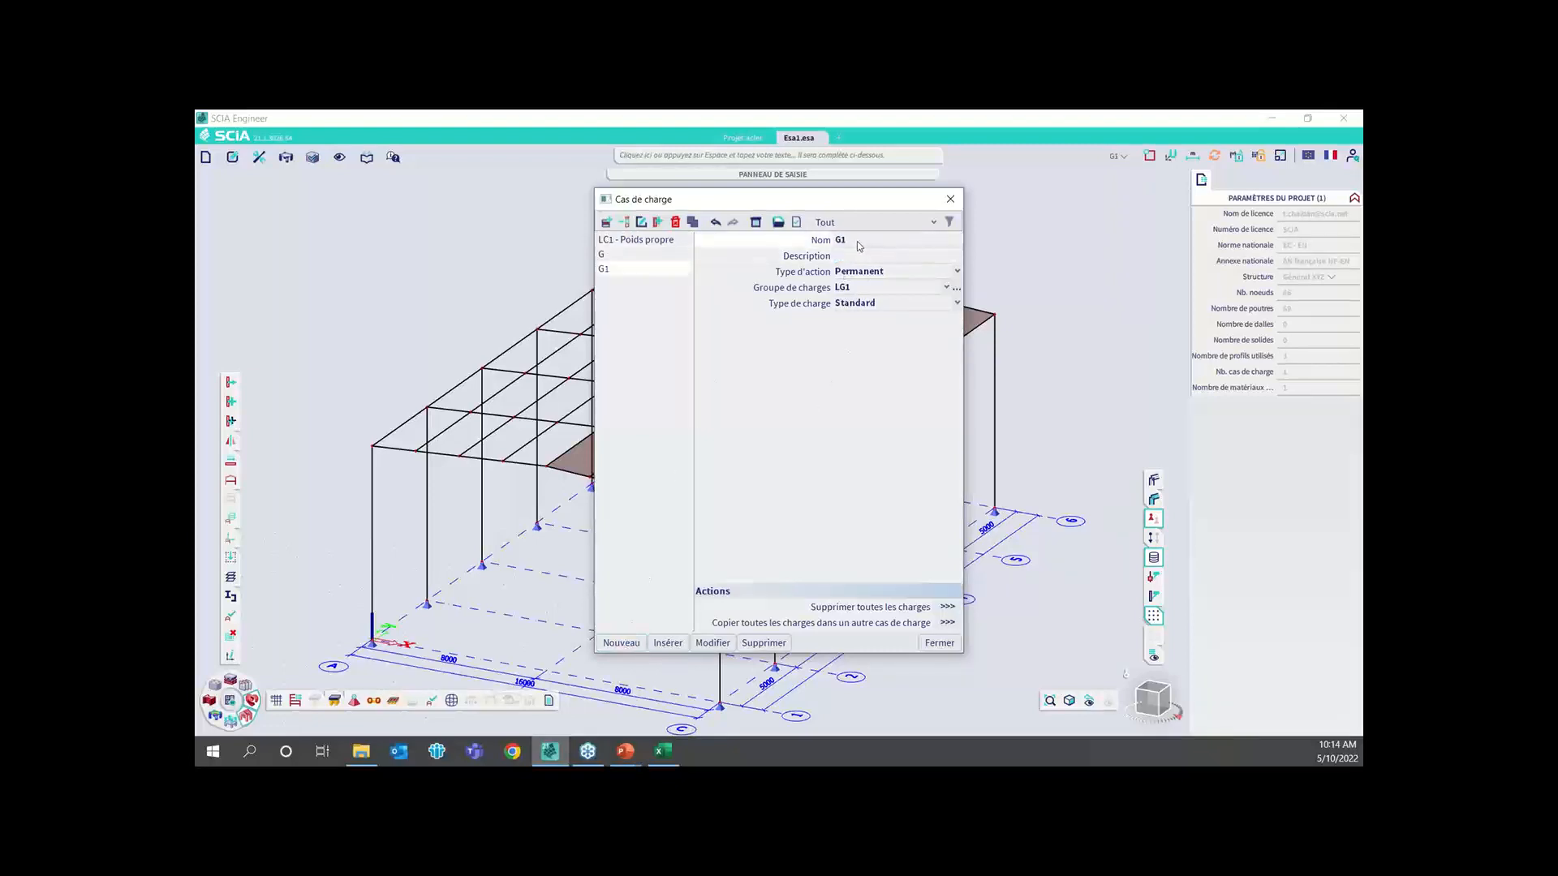
pyautogui.write('Q')
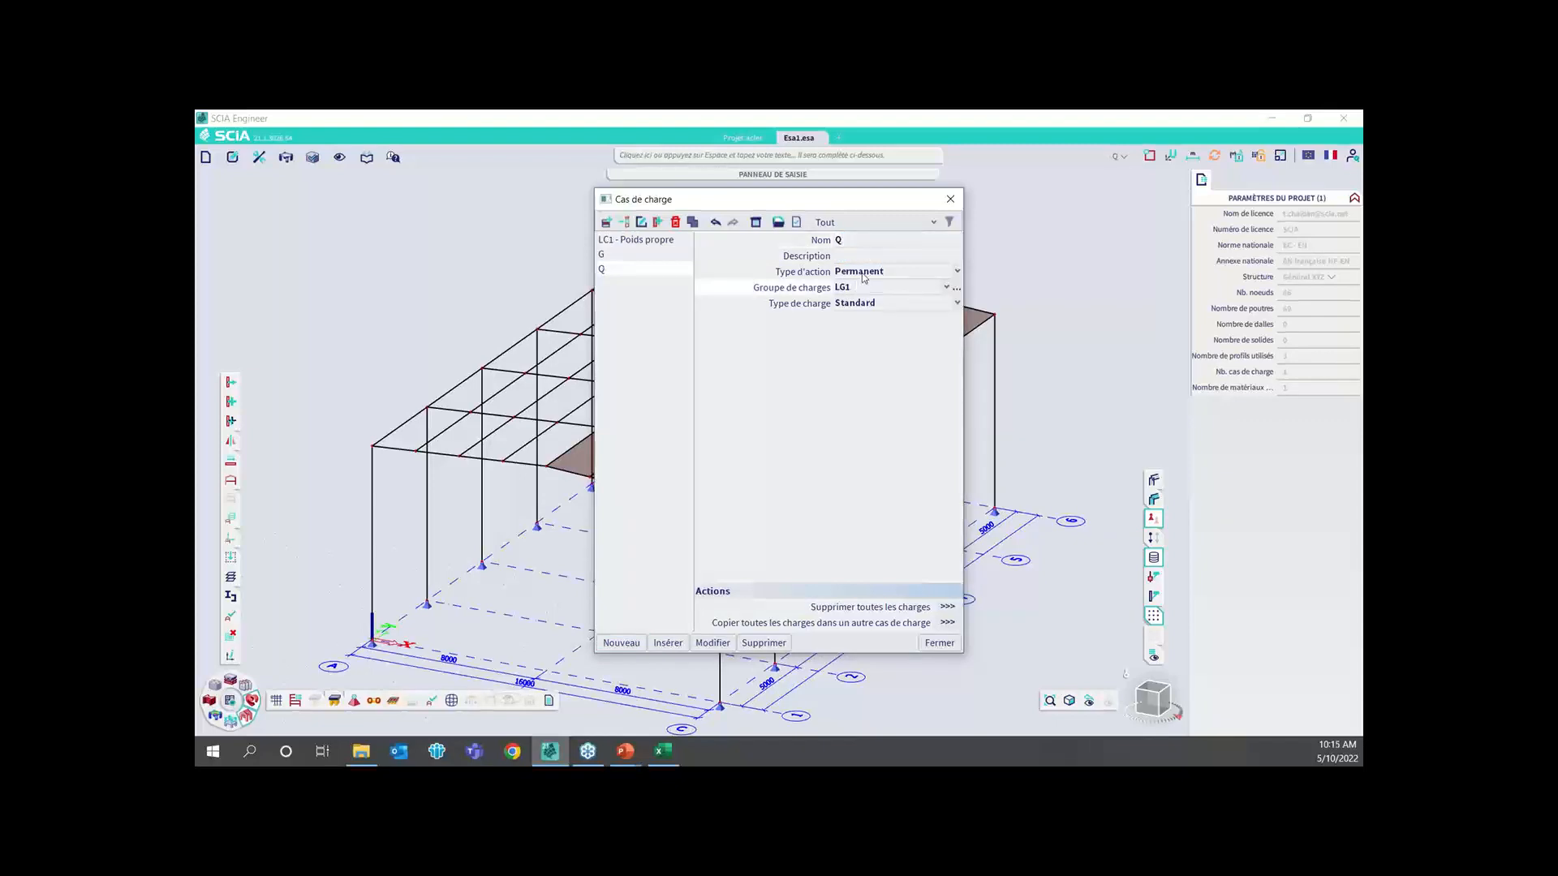
pyautogui.click(862, 277)
pyautogui.click(848, 302)
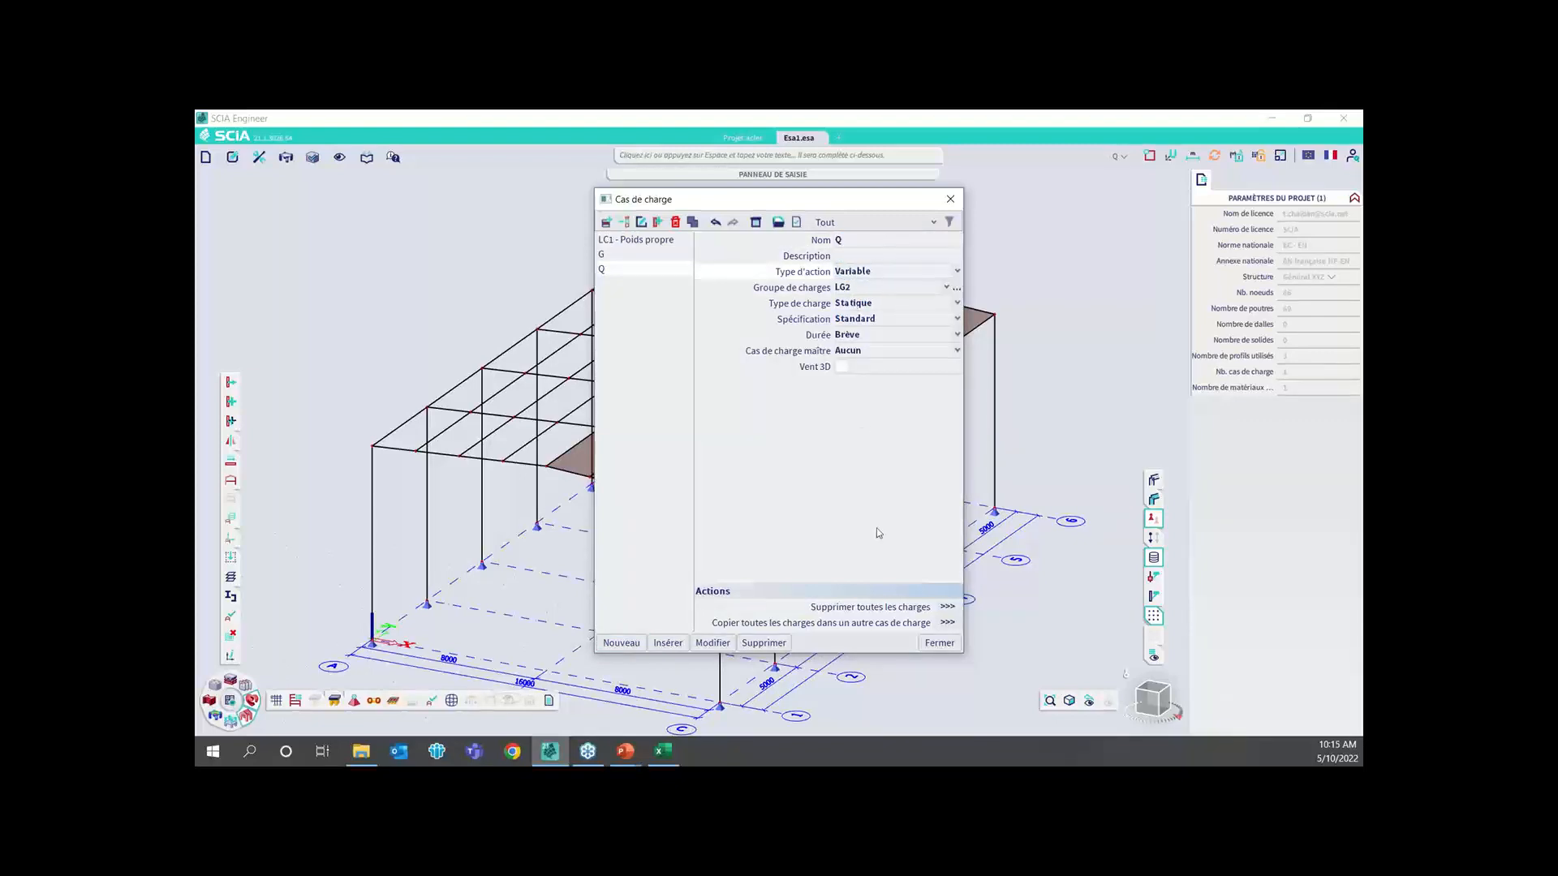
pyautogui.click(941, 644)
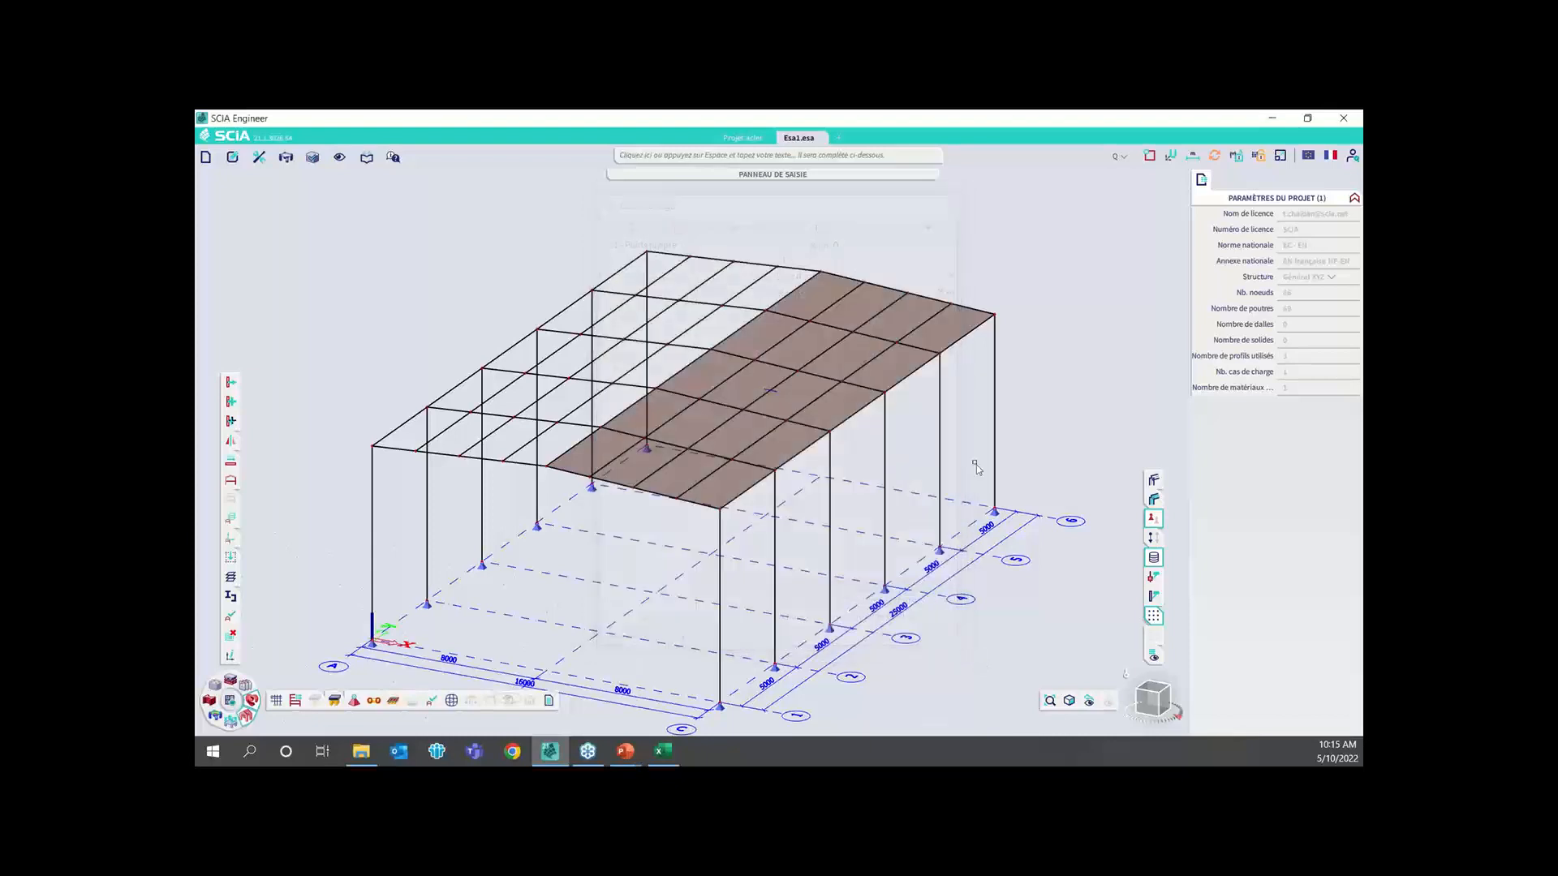
# Apply a surface load of -2 kN/m² in the global system (SCG) to the roof load panel under load case Q
pyautogui.click(410, 706)
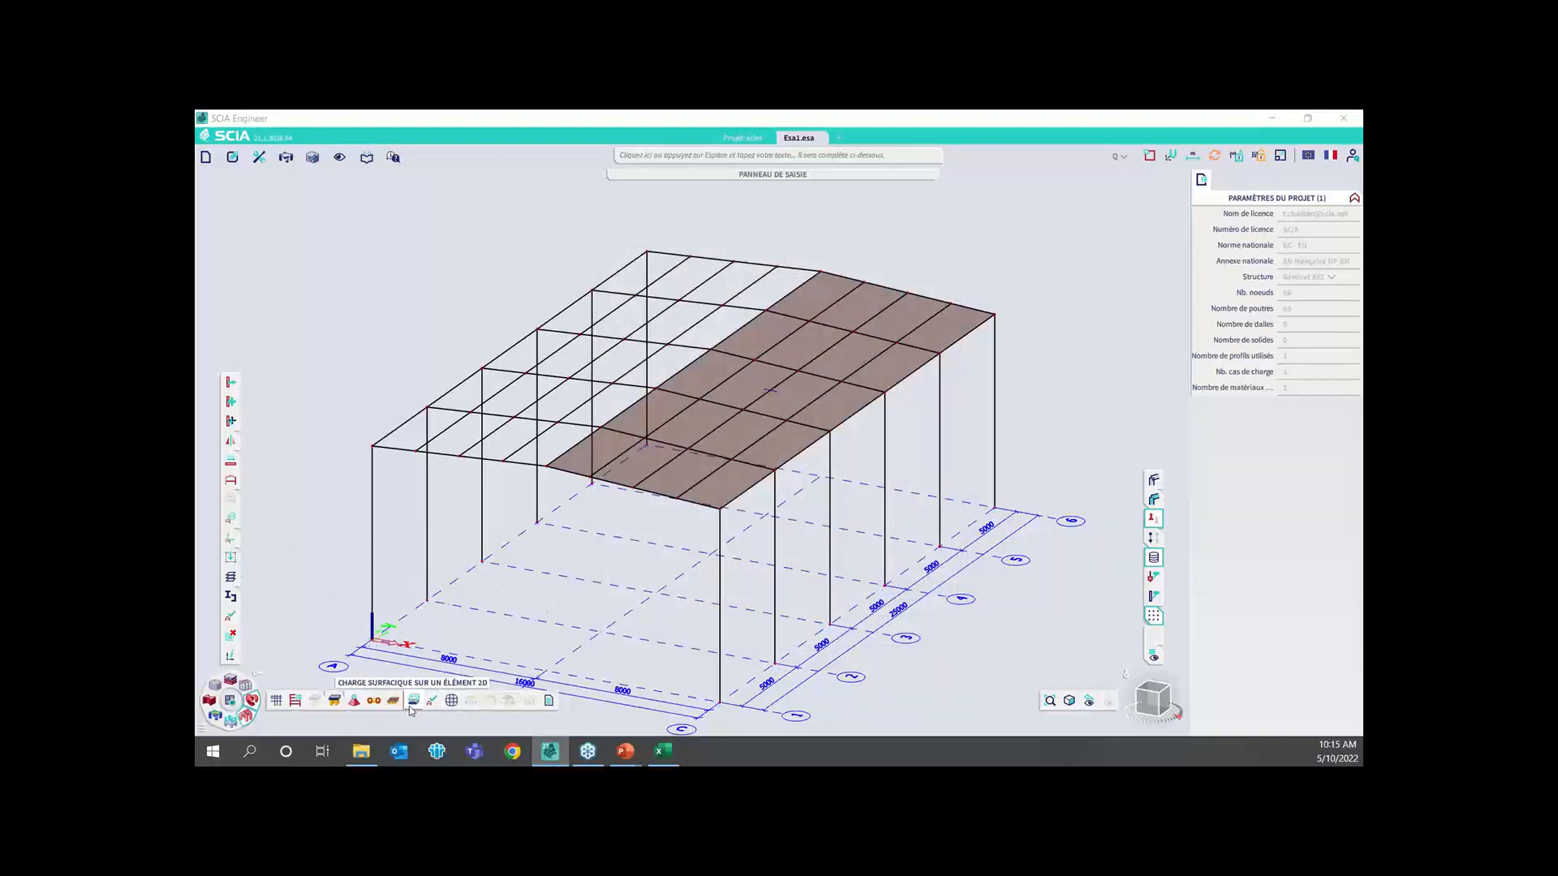
pyautogui.click(897, 310)
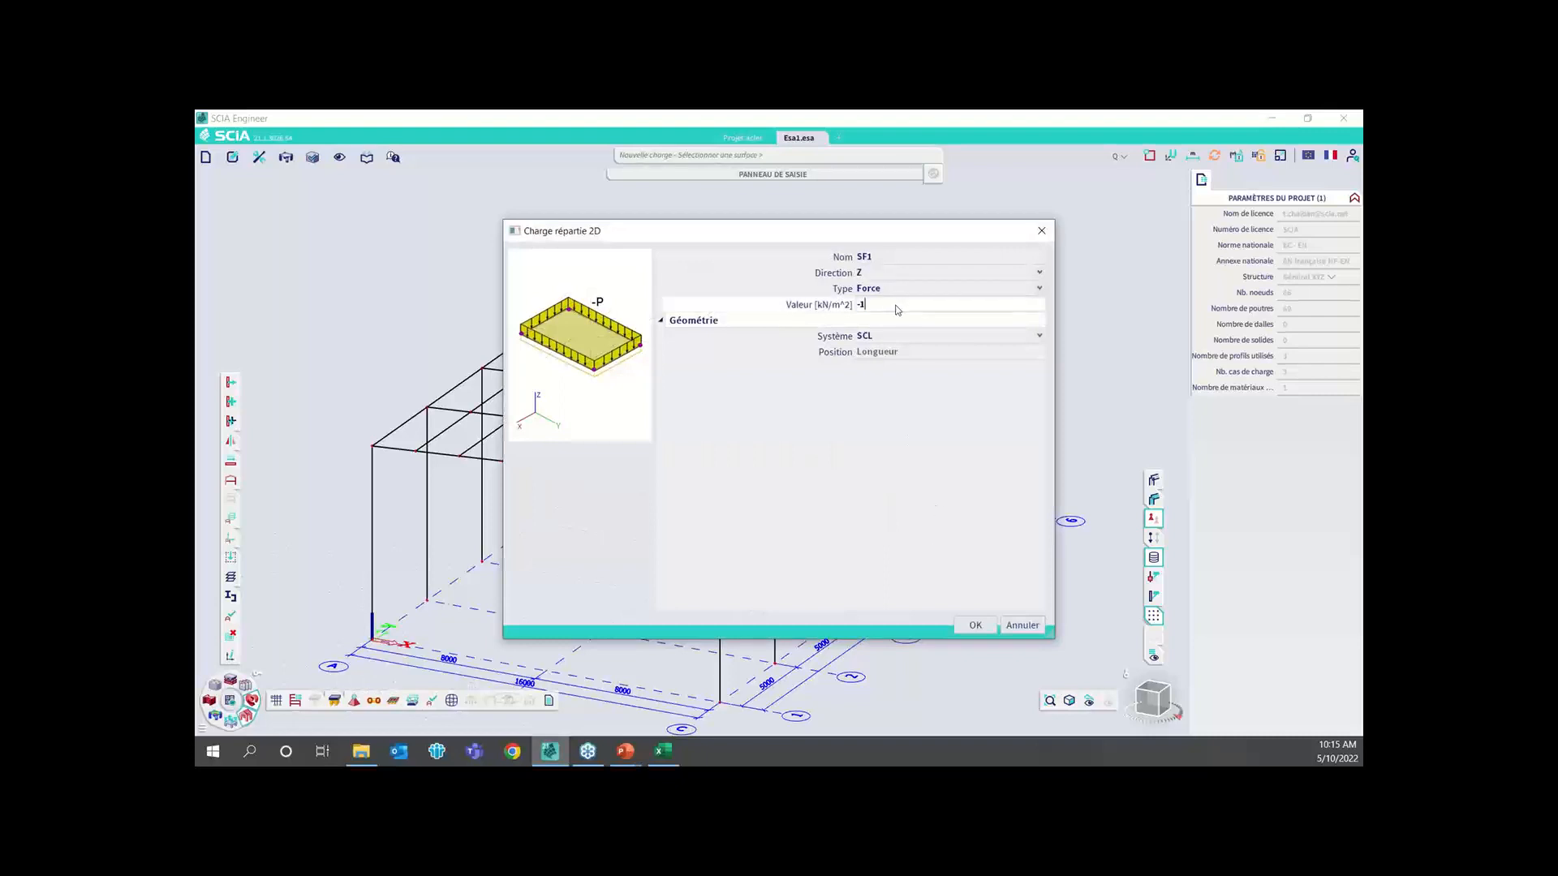
pyautogui.write('2')
pyautogui.click(874, 336)
pyautogui.click(880, 352)
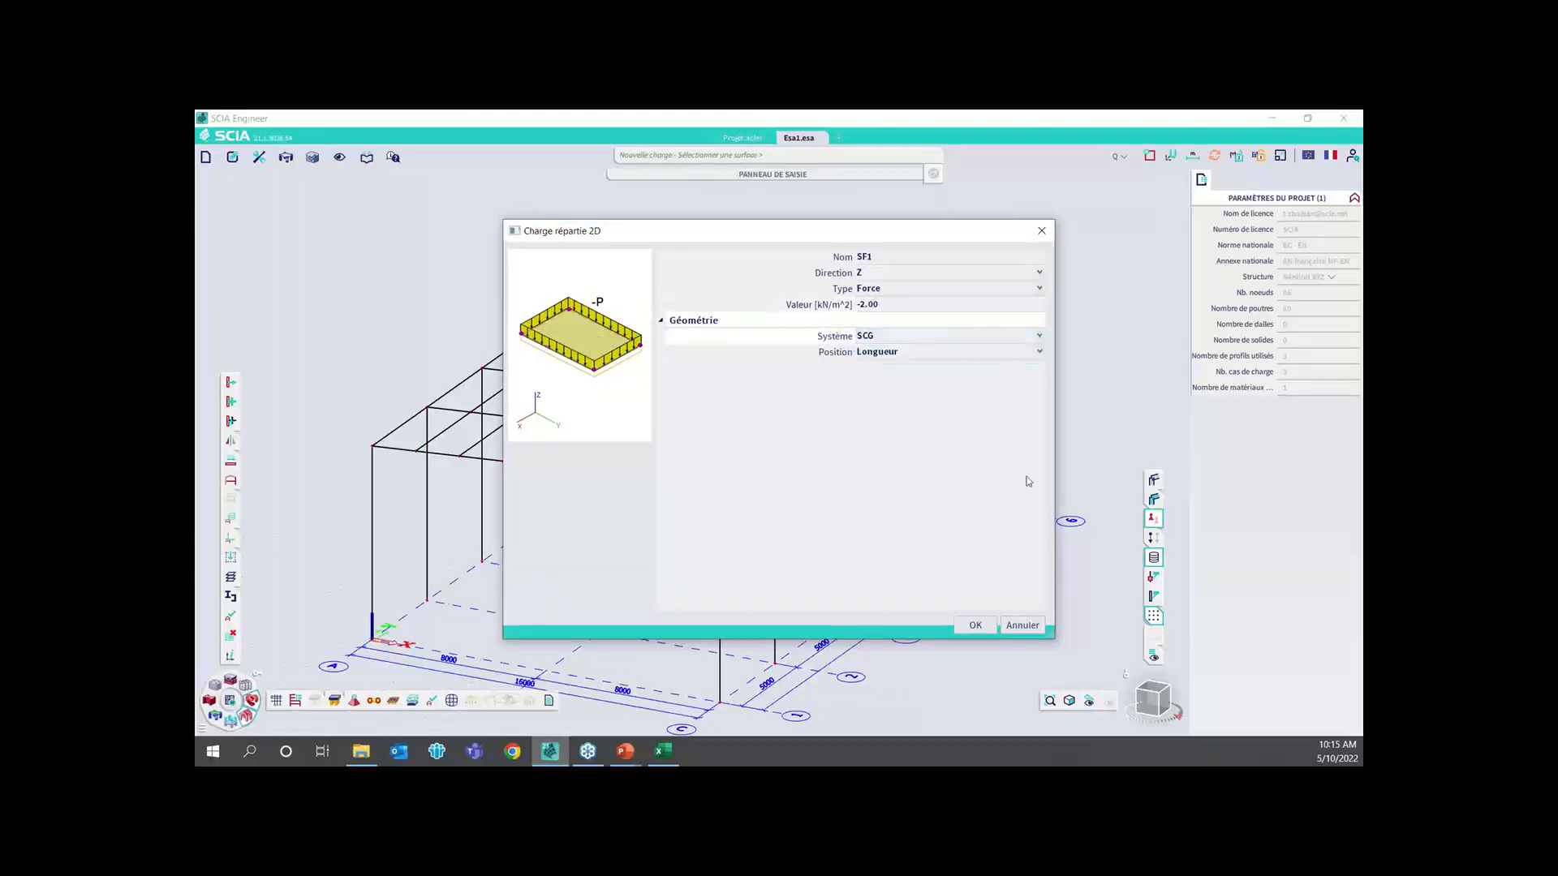
pyautogui.click(975, 624)
pyautogui.press('Escape')
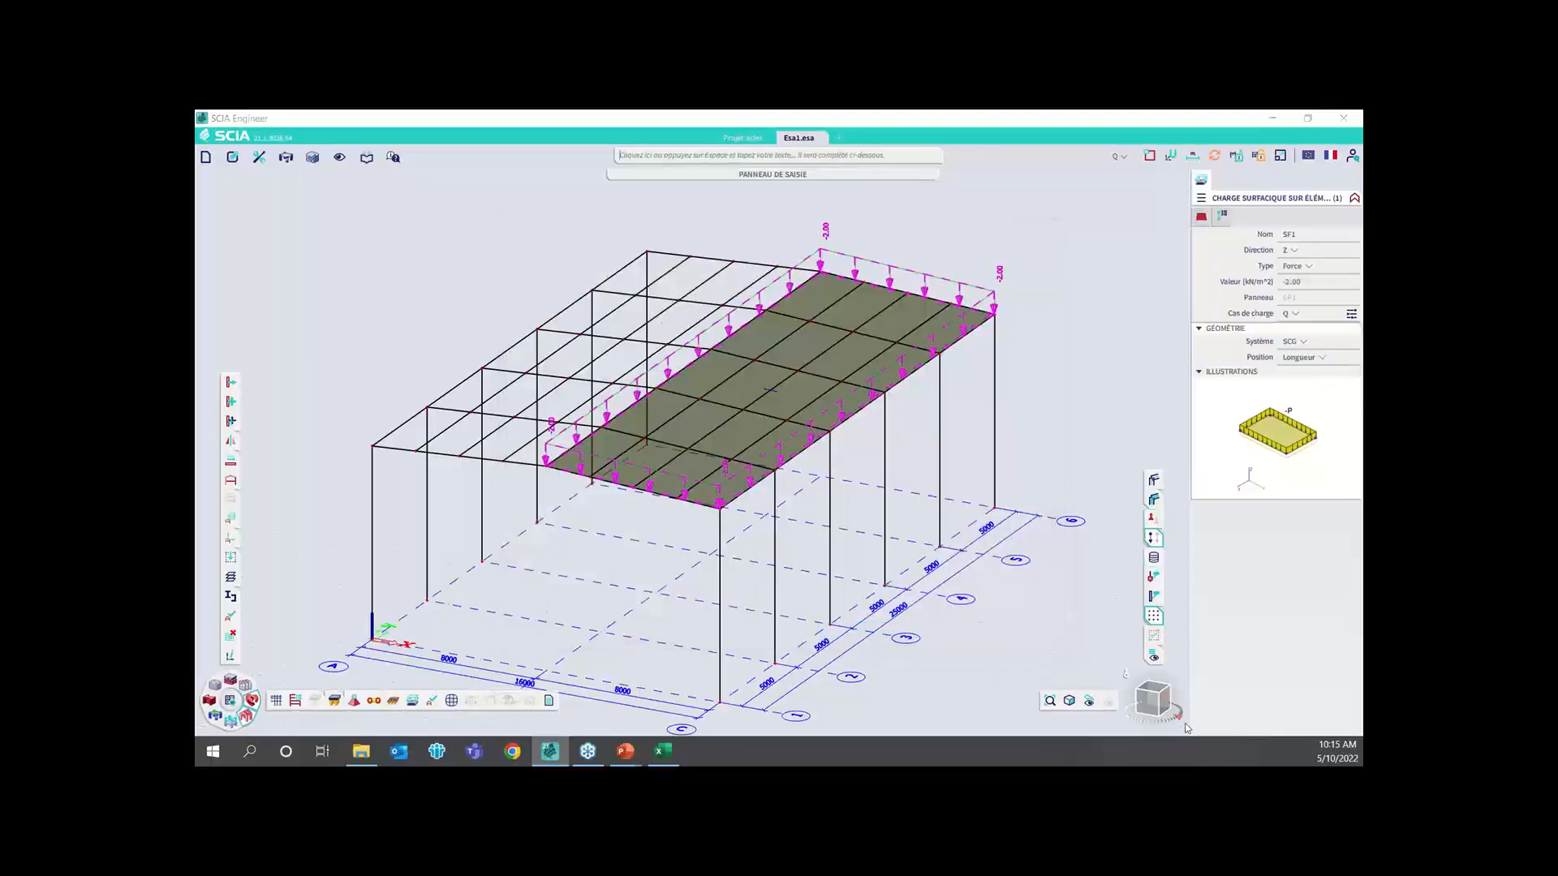
pyautogui.moveTo(1145, 702); pyautogui.dragTo(1157, 699)
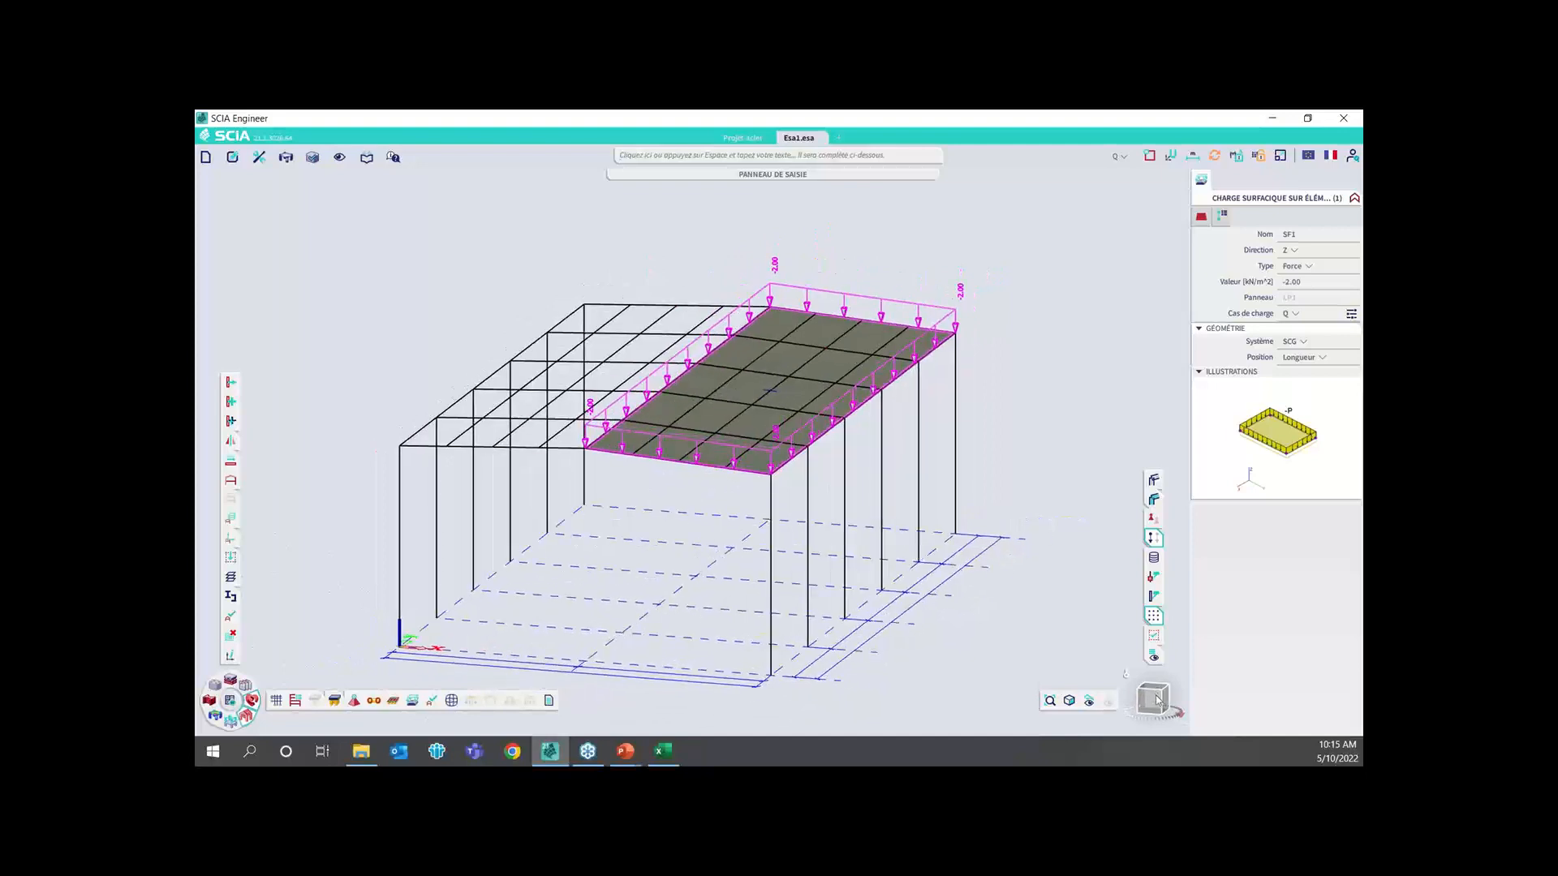
pyautogui.press('Escape')
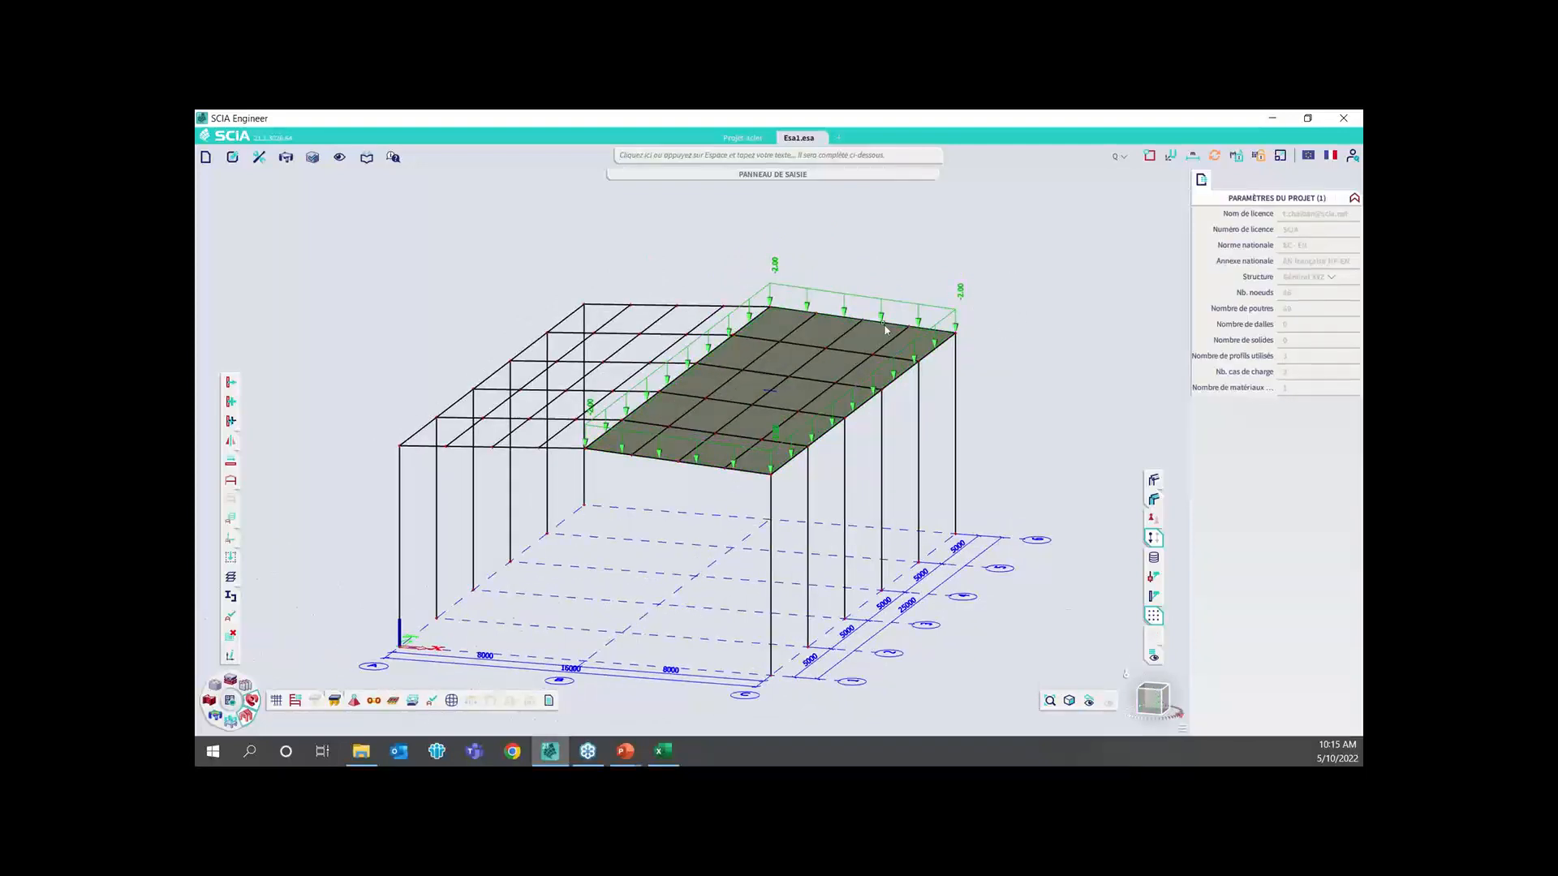
# Switch to the presentation, advance to the slide "Vérification rapide des données", and return to SCIA Engineer
pyautogui.click(231, 616)
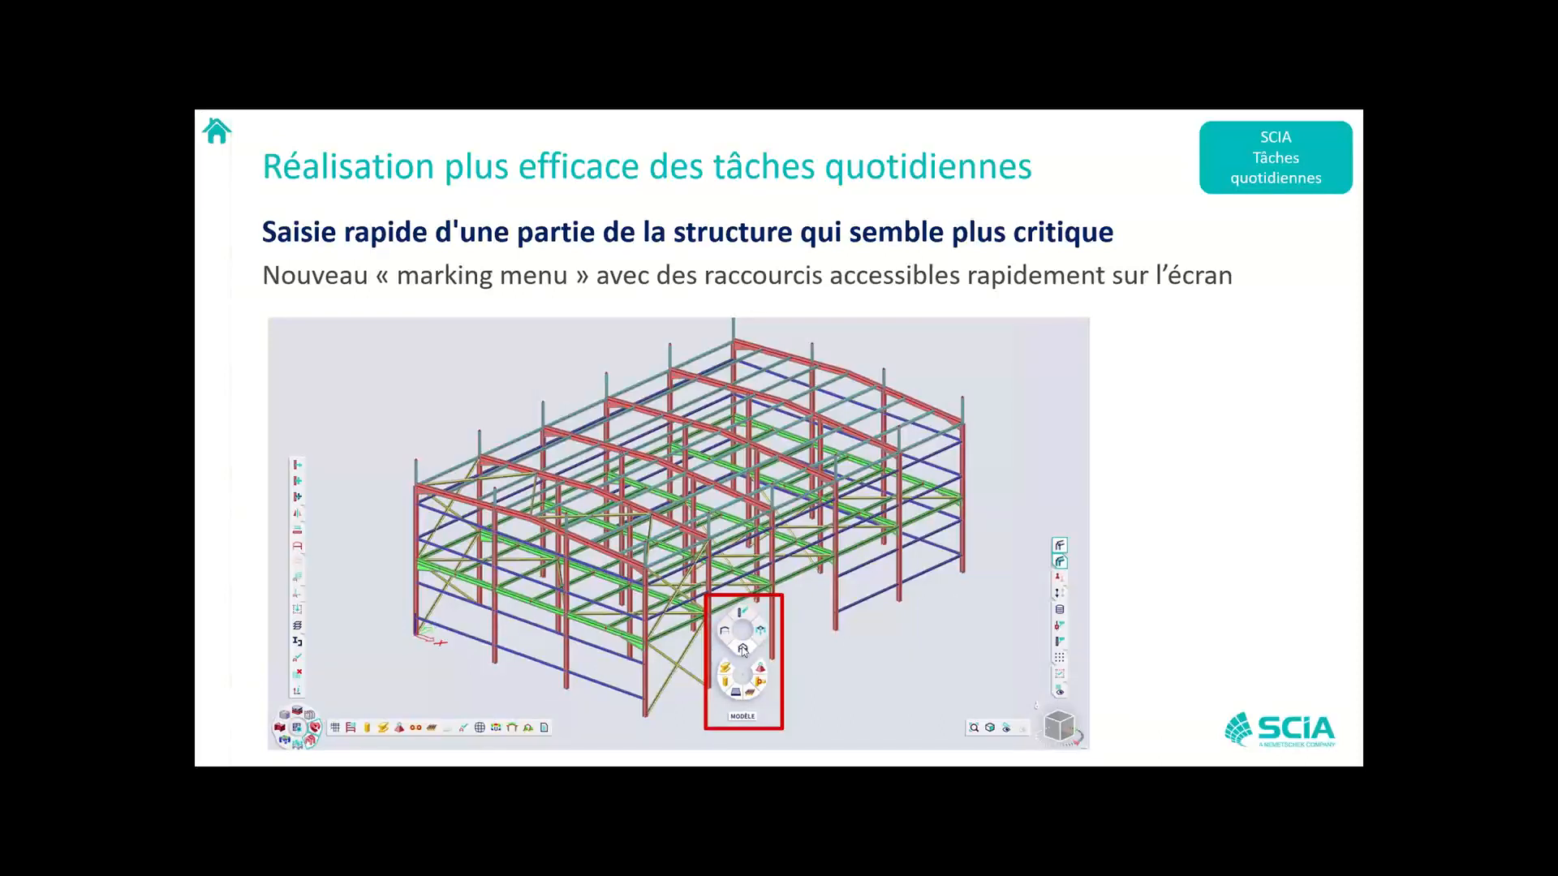
pyautogui.press('Right')
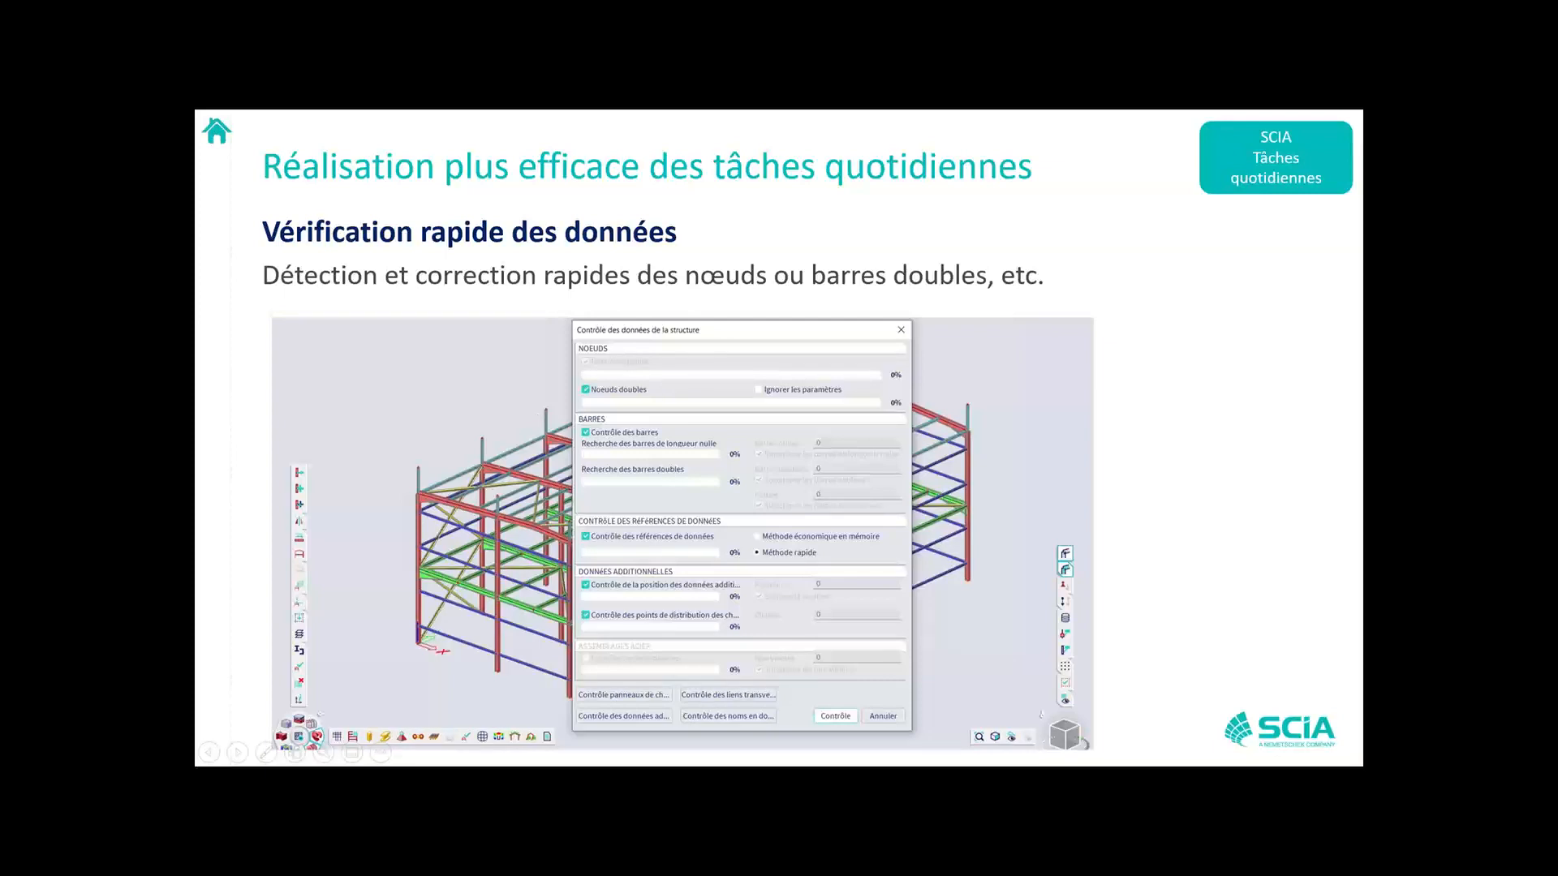
pyautogui.hotkey('alt', 'Tab')
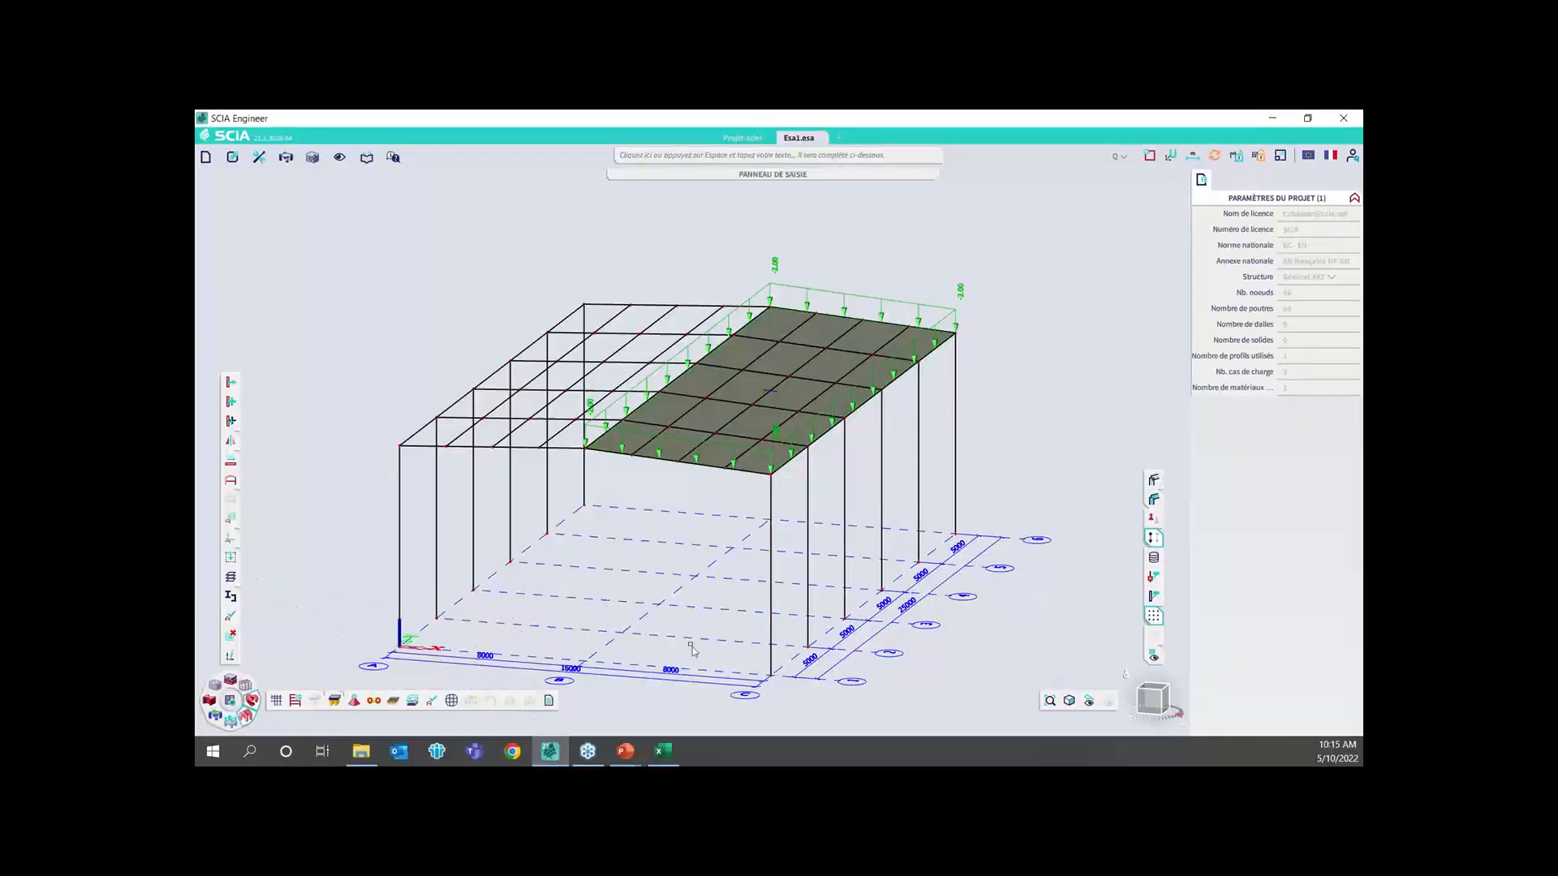
# Run the structure data check with the preset node, bar, reference and additional data controls, and close its report
pyautogui.click(430, 703)
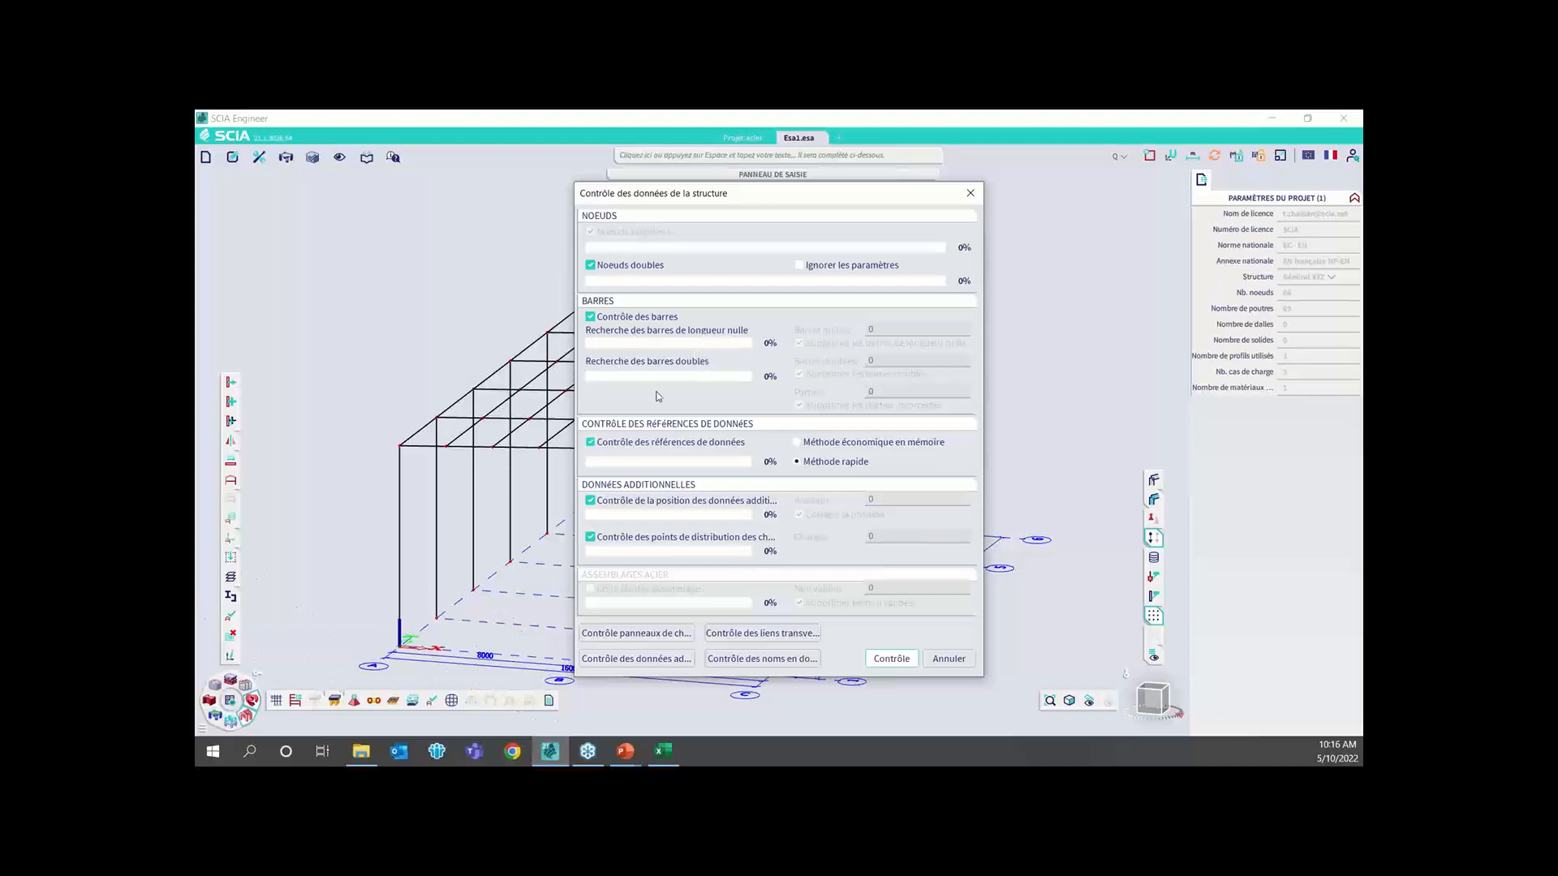
pyautogui.click(892, 659)
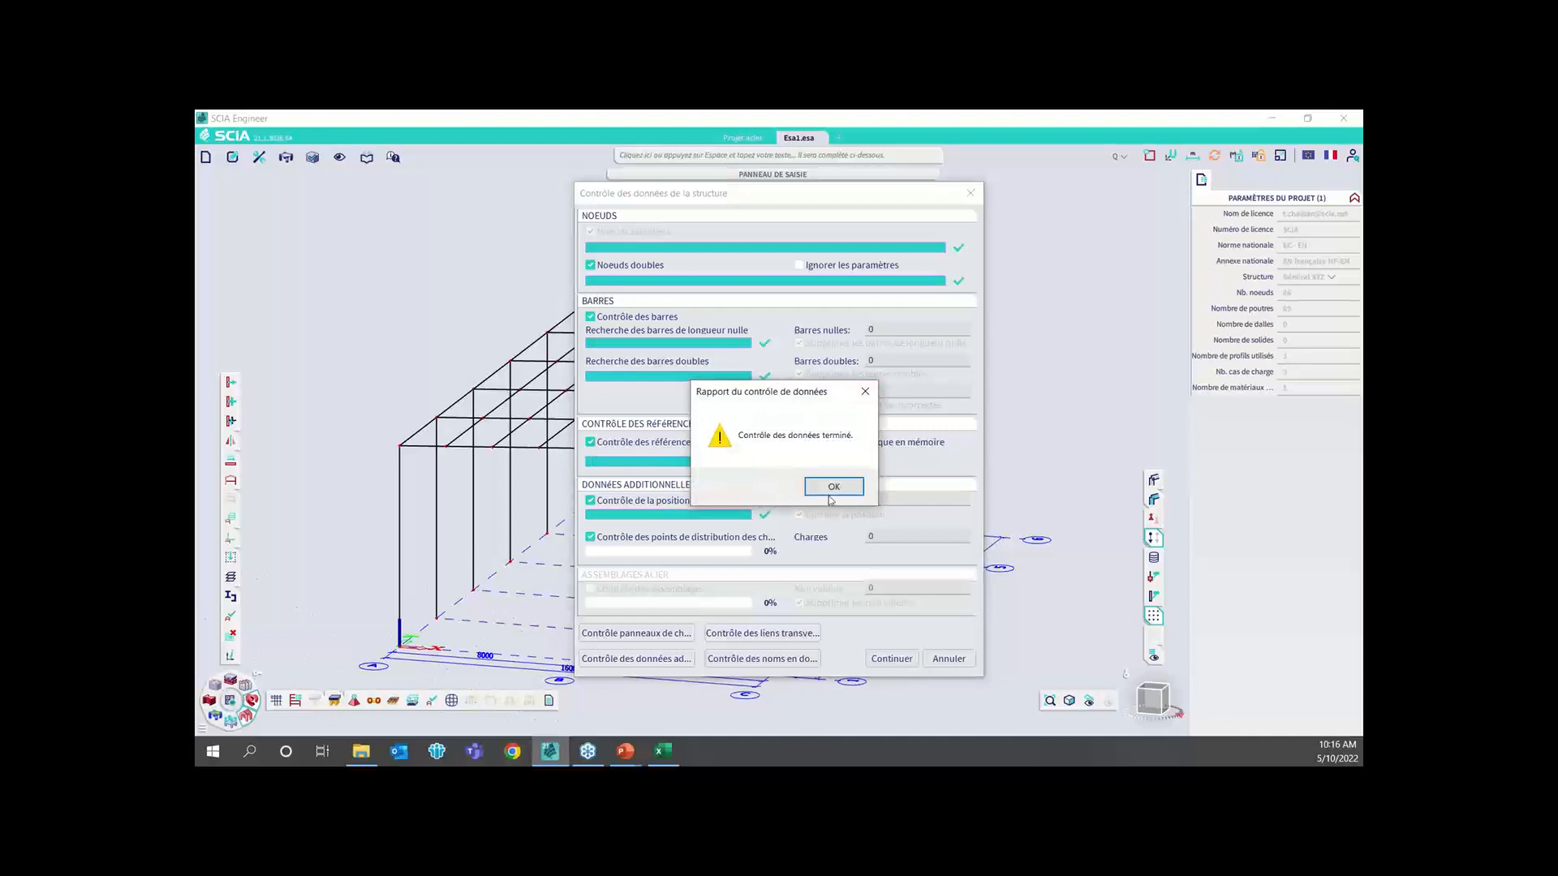
pyautogui.click(833, 488)
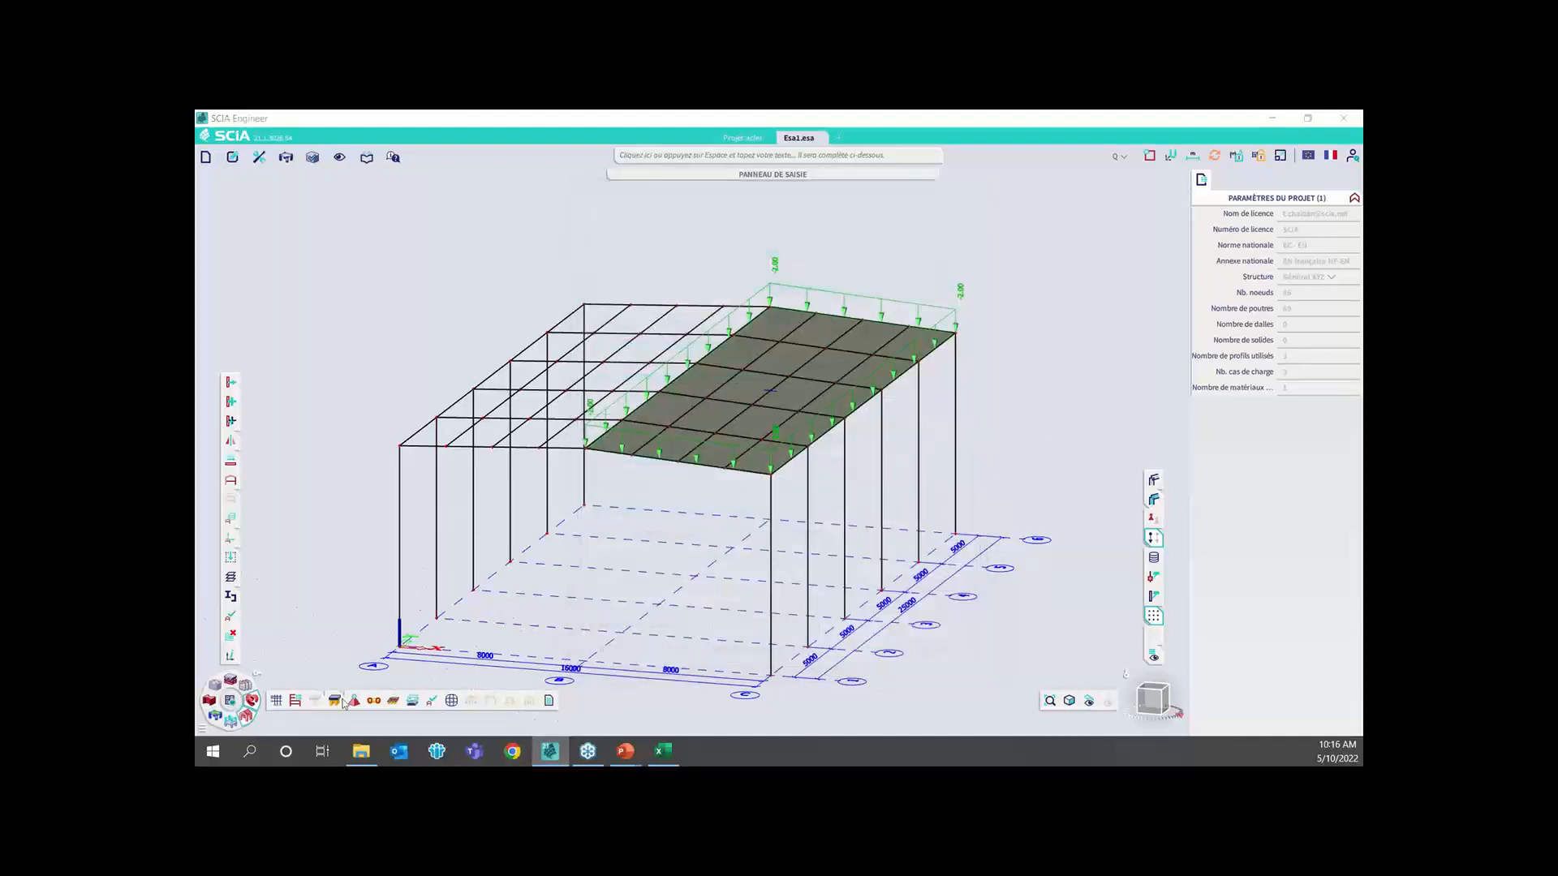
# Draw a duplicate bar with the Pannes section over an existing purlin in the first bay of the uncovered roof slope
pyautogui.moveTo(315, 700)
pyautogui.click(317, 661)
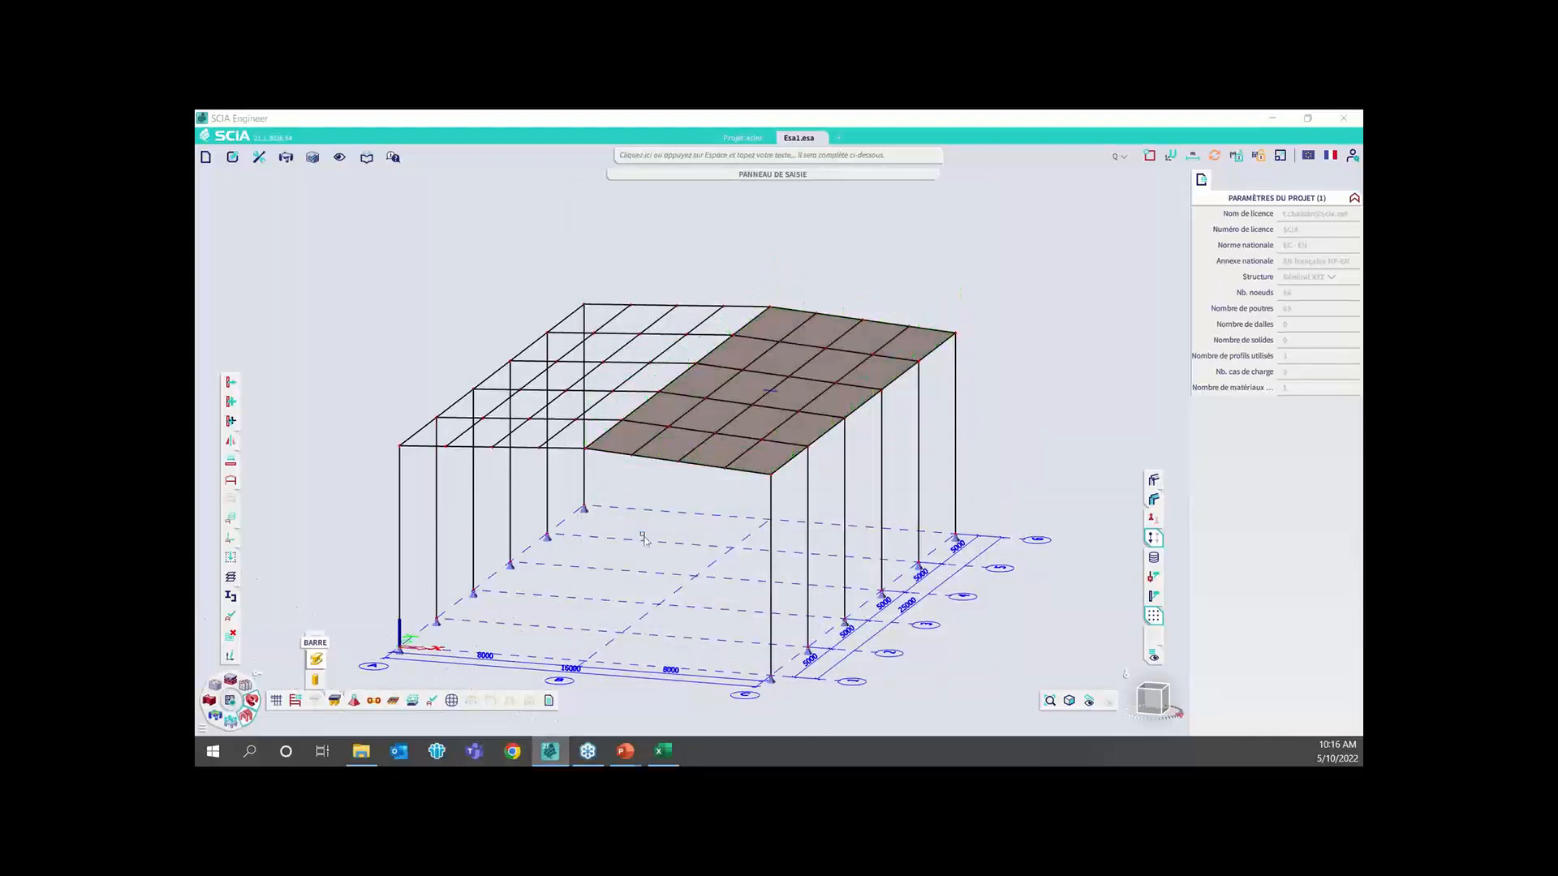
pyautogui.click(972, 627)
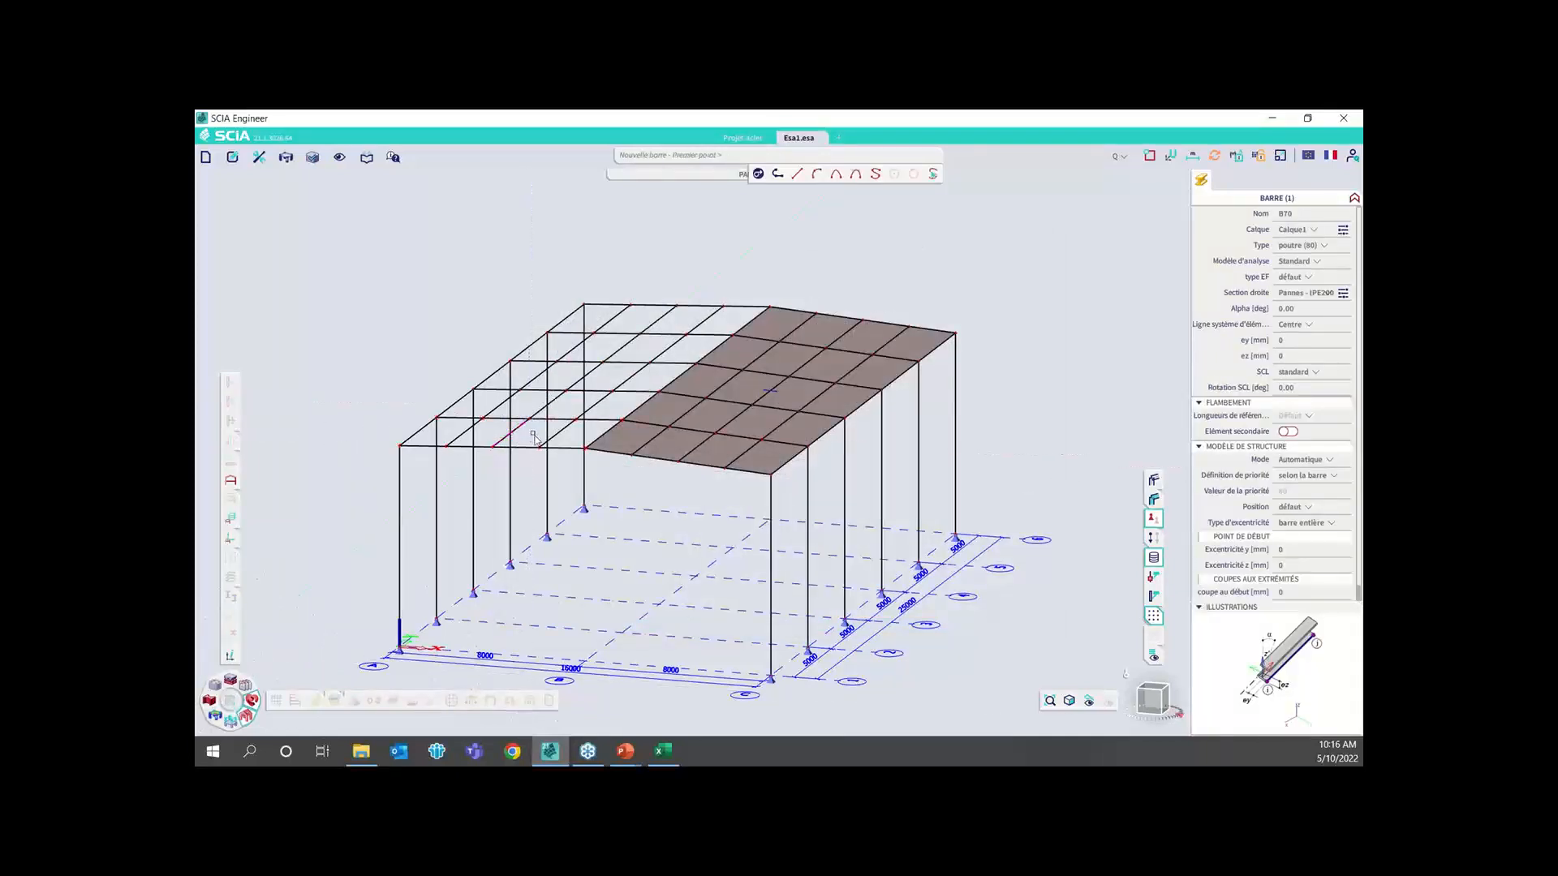
pyautogui.scroll(3, 534, 438)
pyautogui.press('Escape')
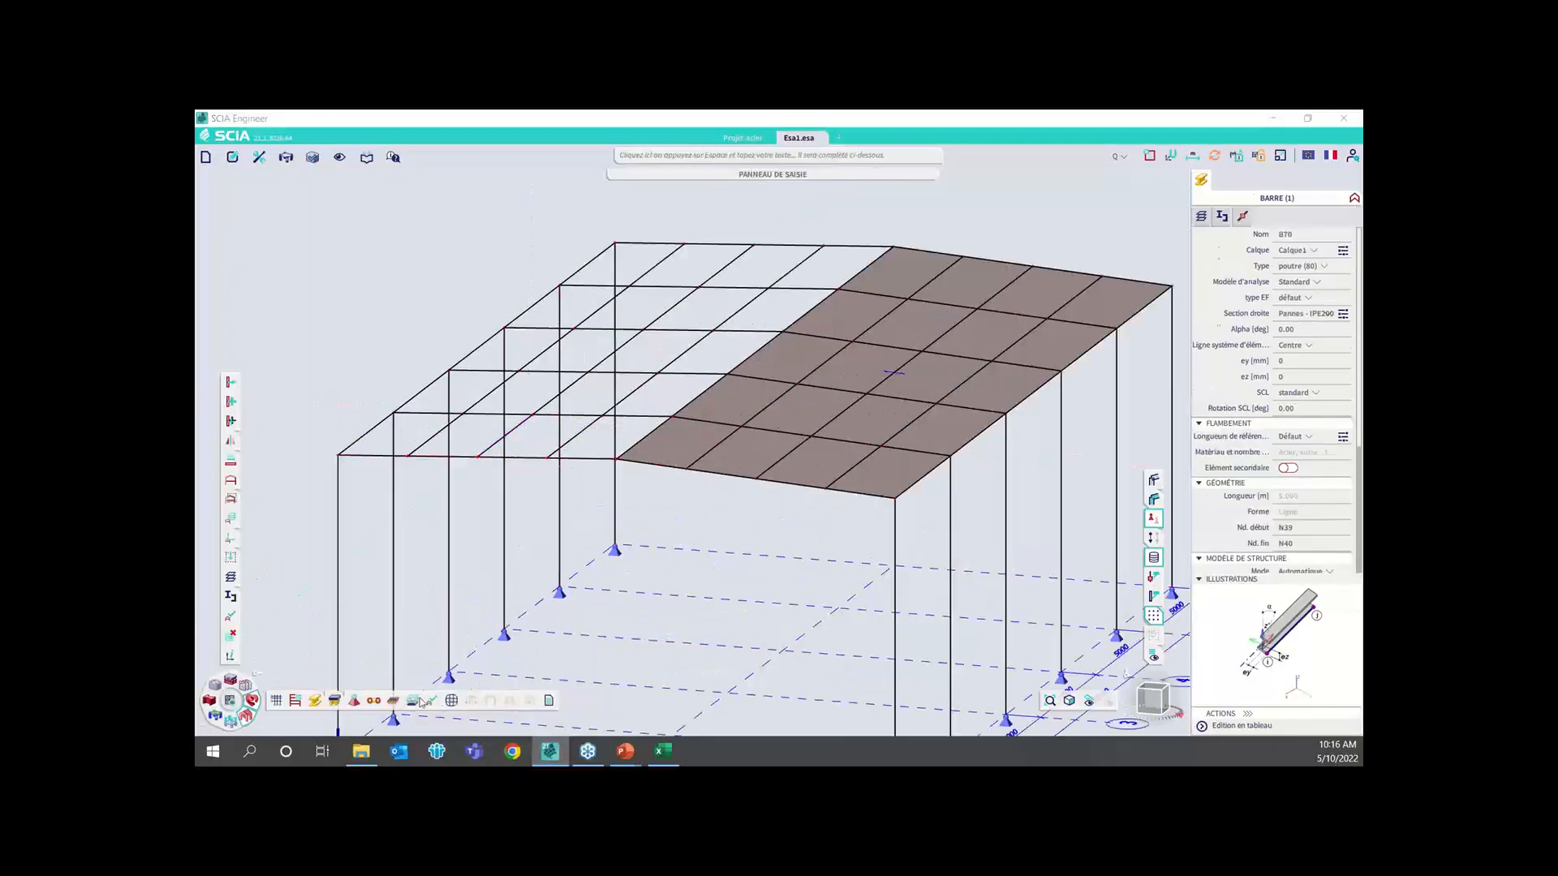
# Run the structure data check again, delete the duplicate bar it detects, and select the remaining purlin to verify it
pyautogui.click(416, 701)
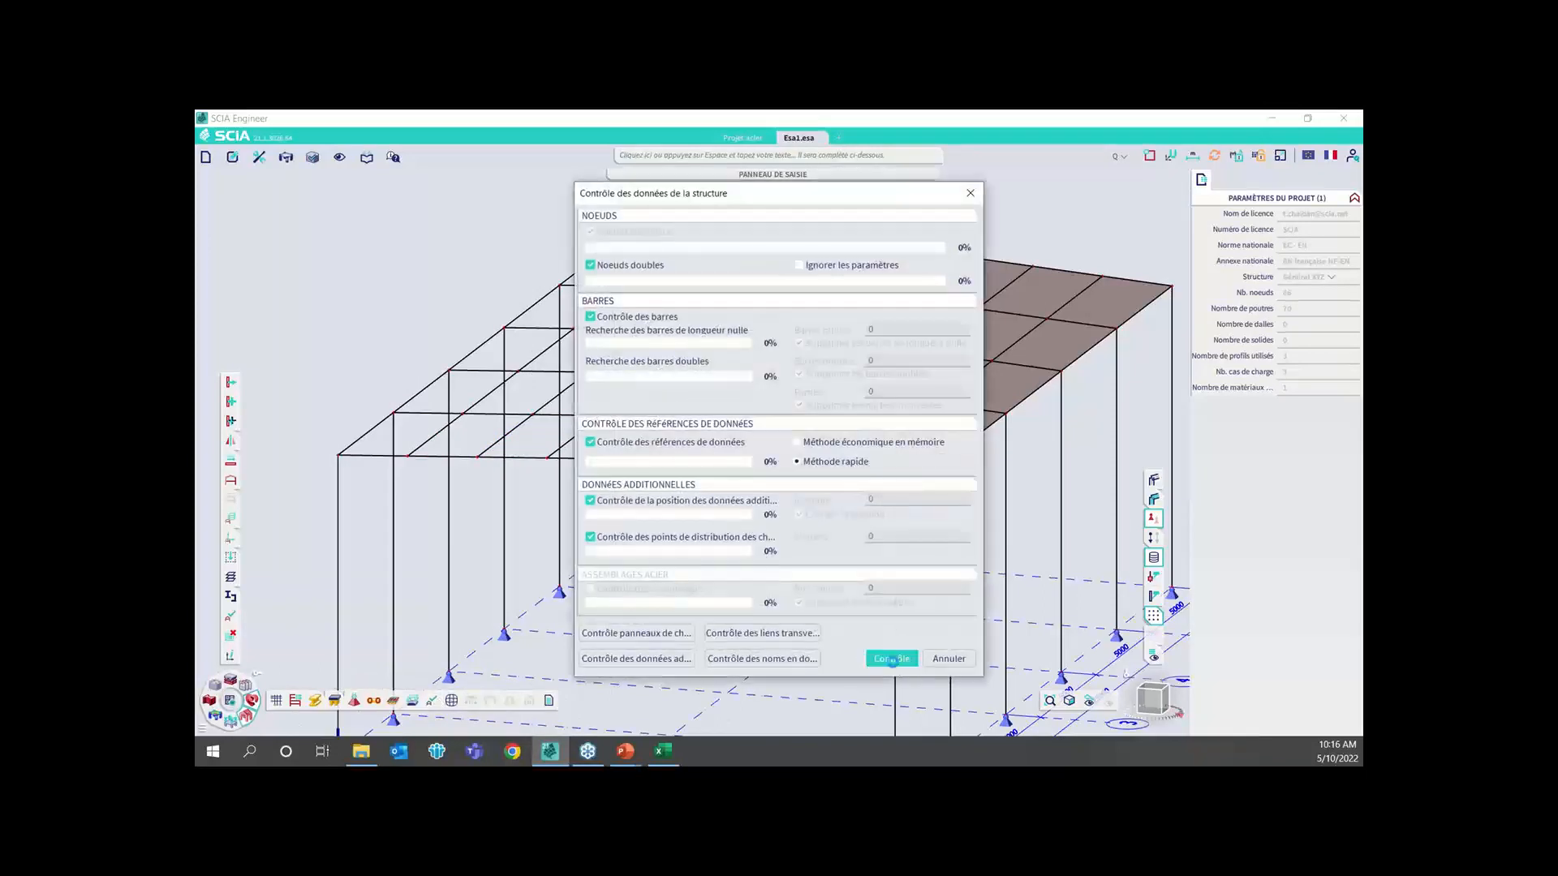
pyautogui.click(892, 659)
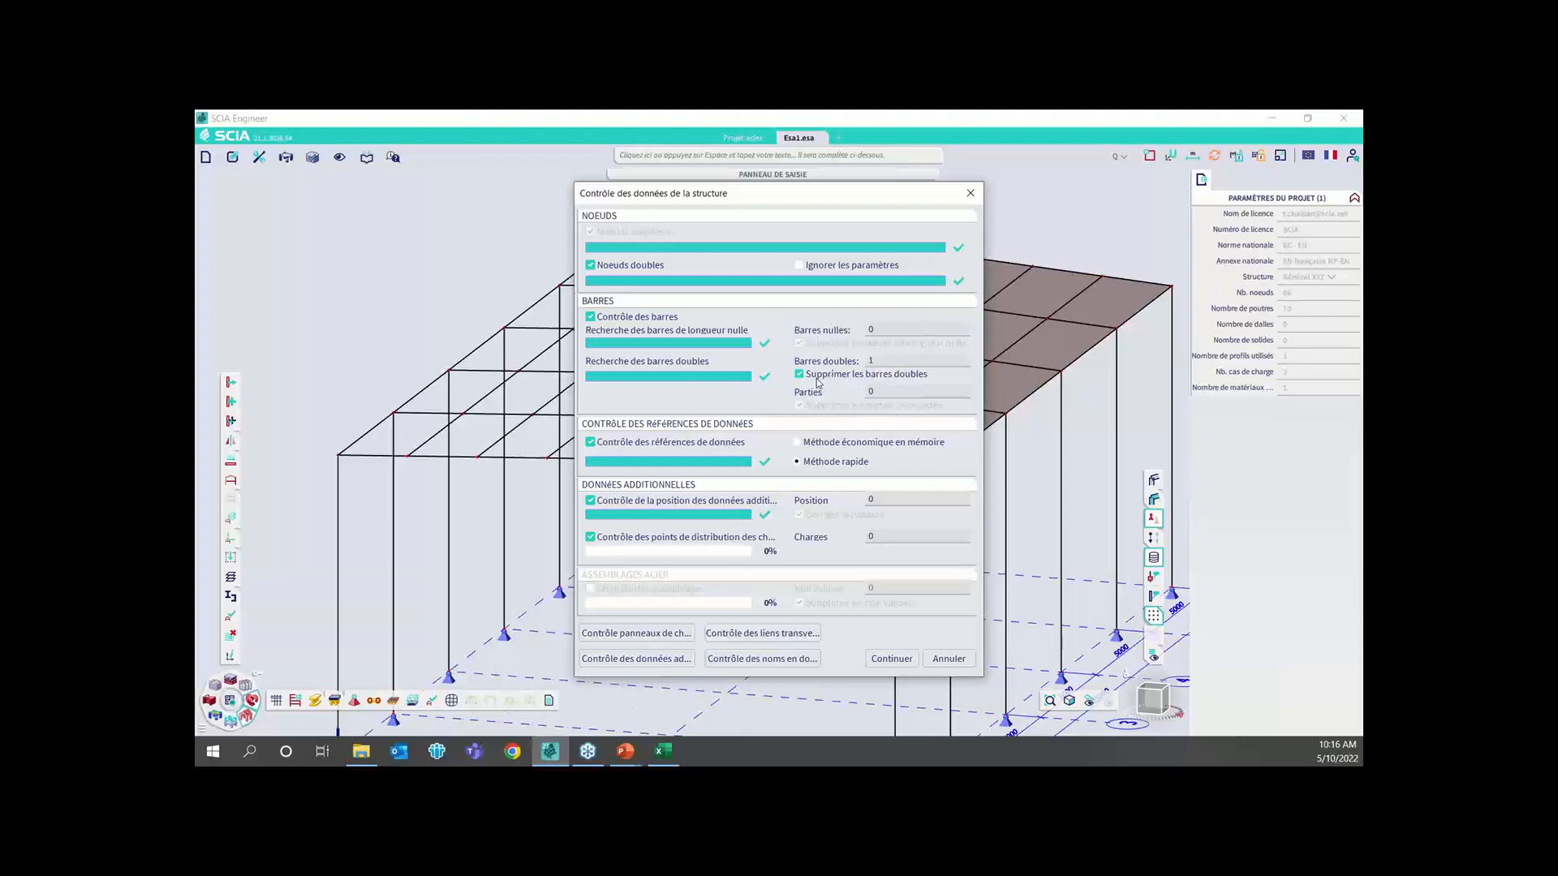
pyautogui.click(891, 659)
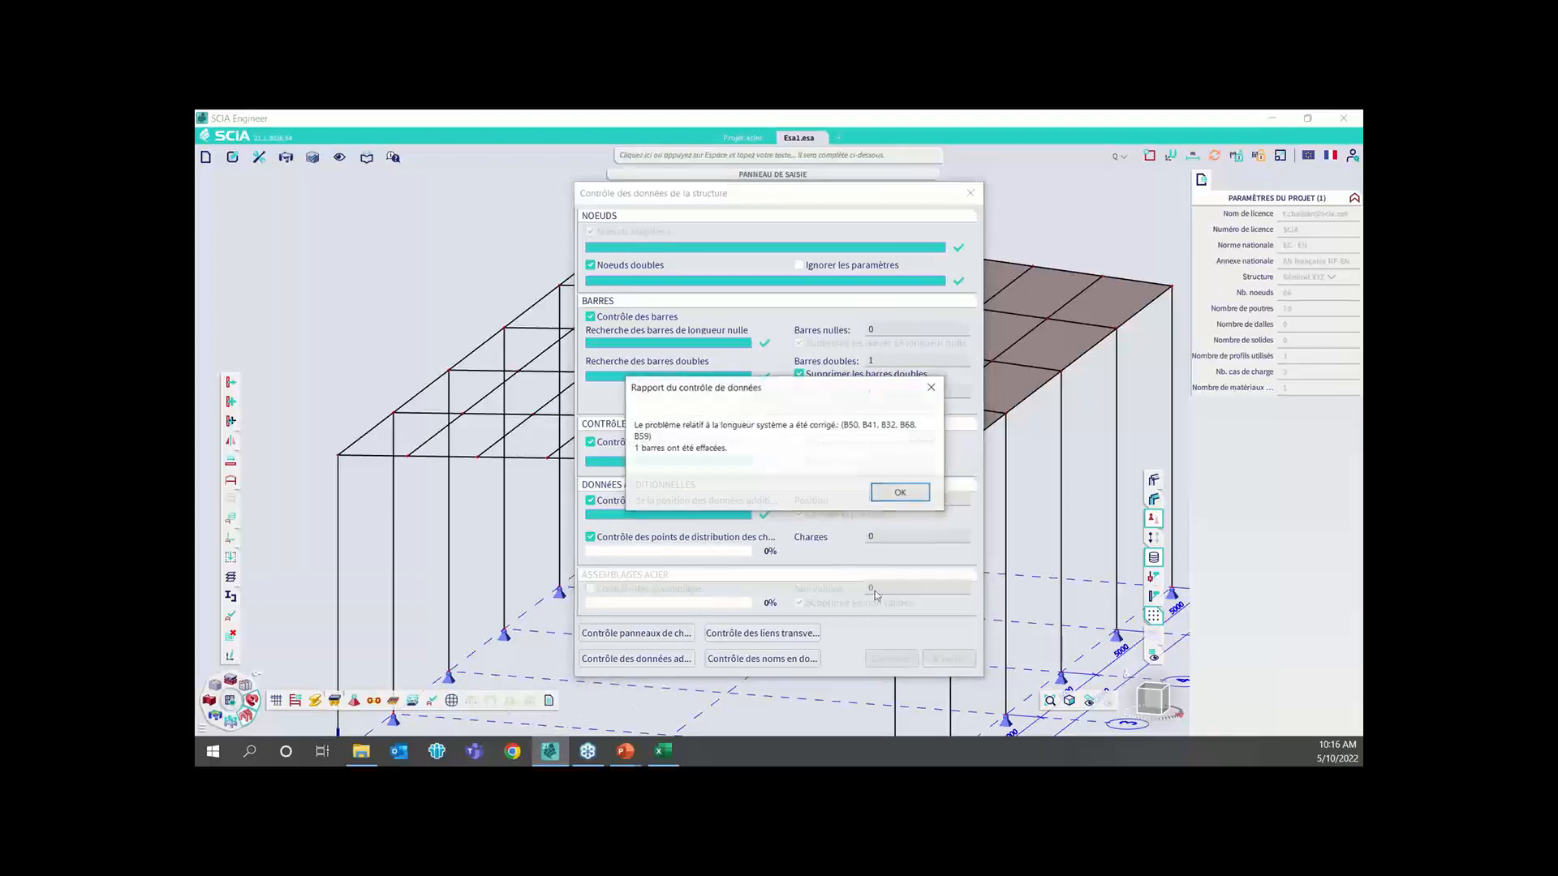
pyautogui.click(905, 497)
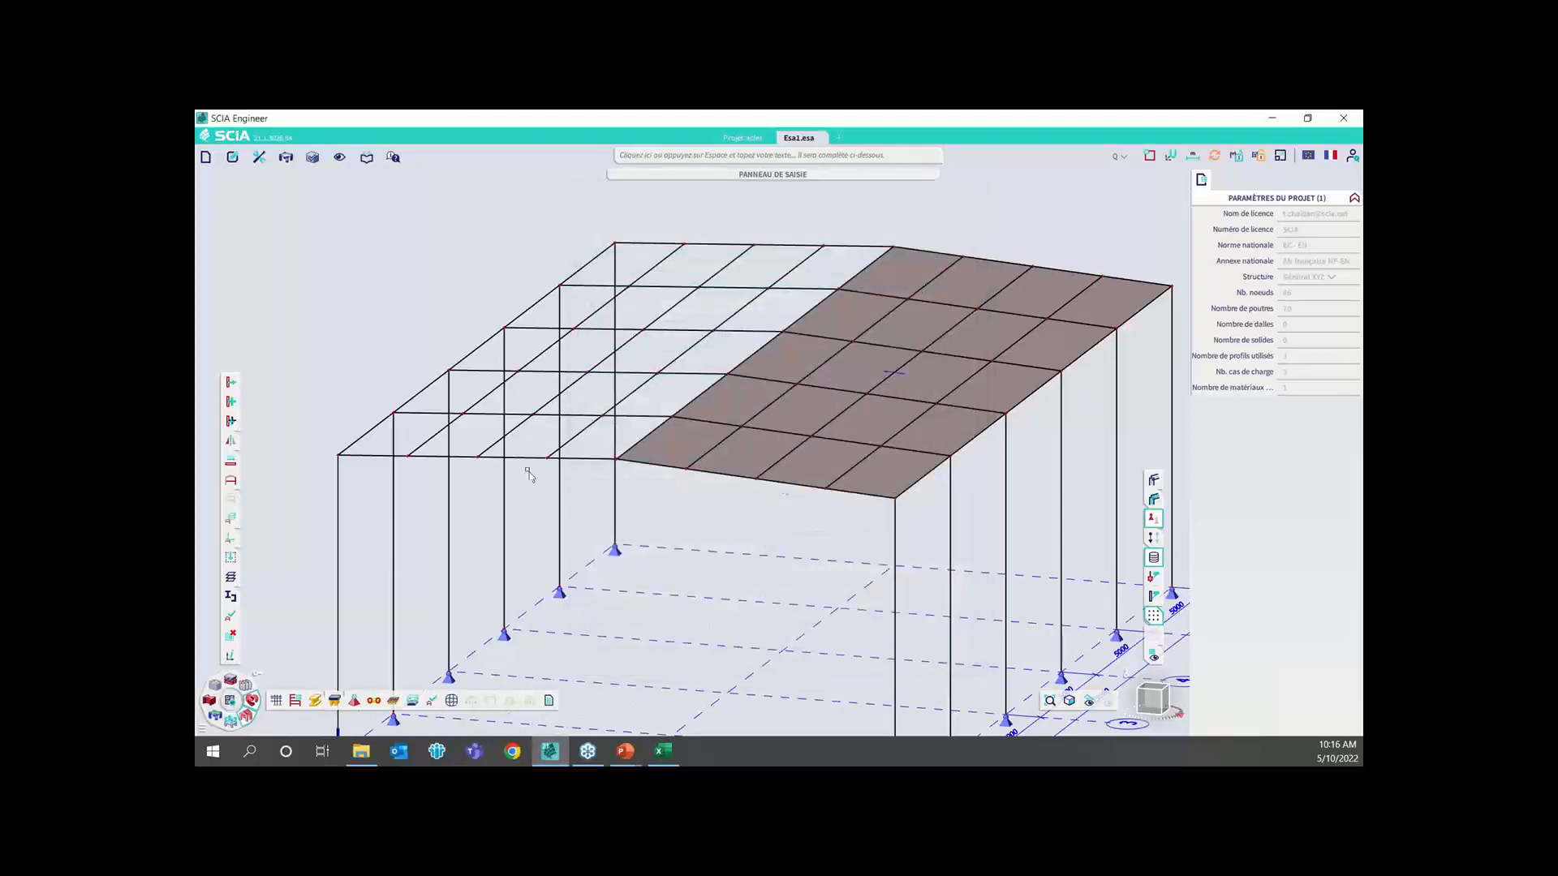
pyautogui.click(523, 429)
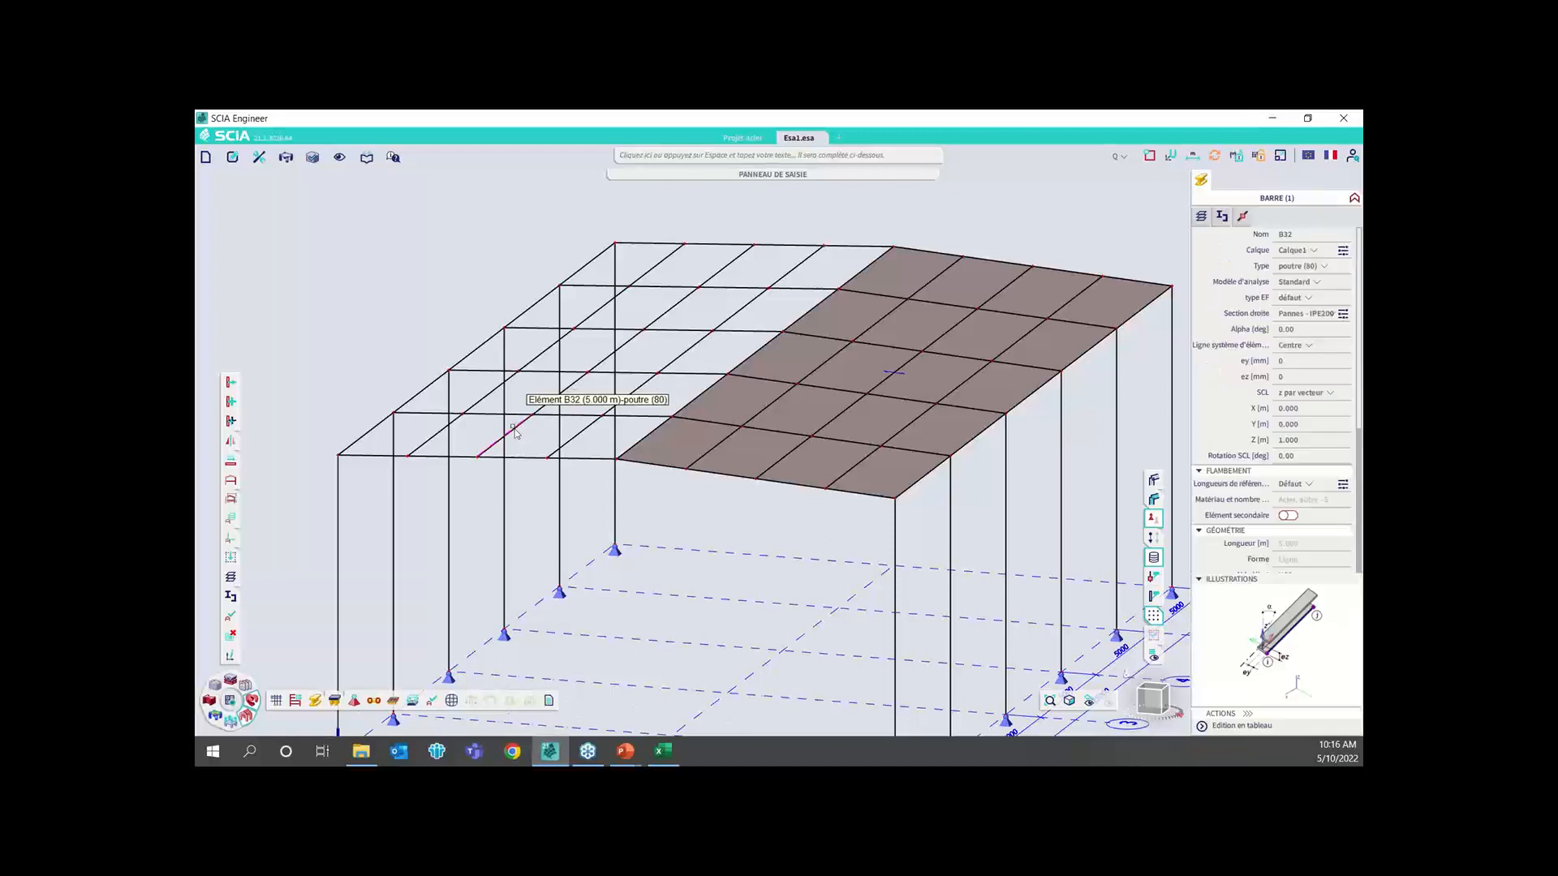
pyautogui.press('Escape')
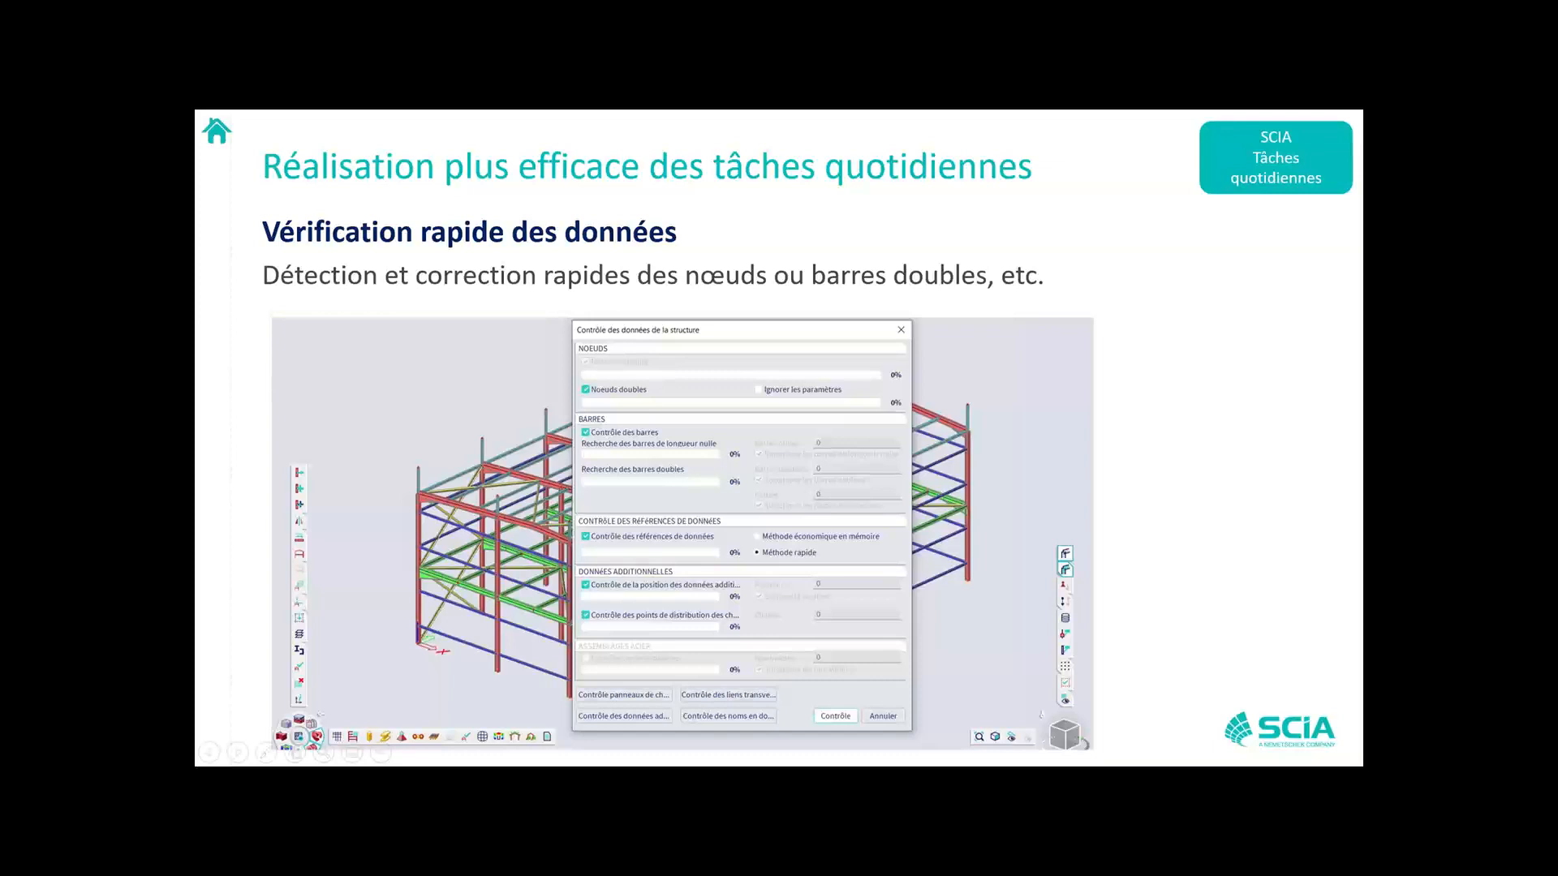
# Advance the presentation to the slide "Contrôle des contraintes et déplacements maximaux", return to SCIA Engineer and bring up the project Projet acier
pyautogui.click(846, 319)
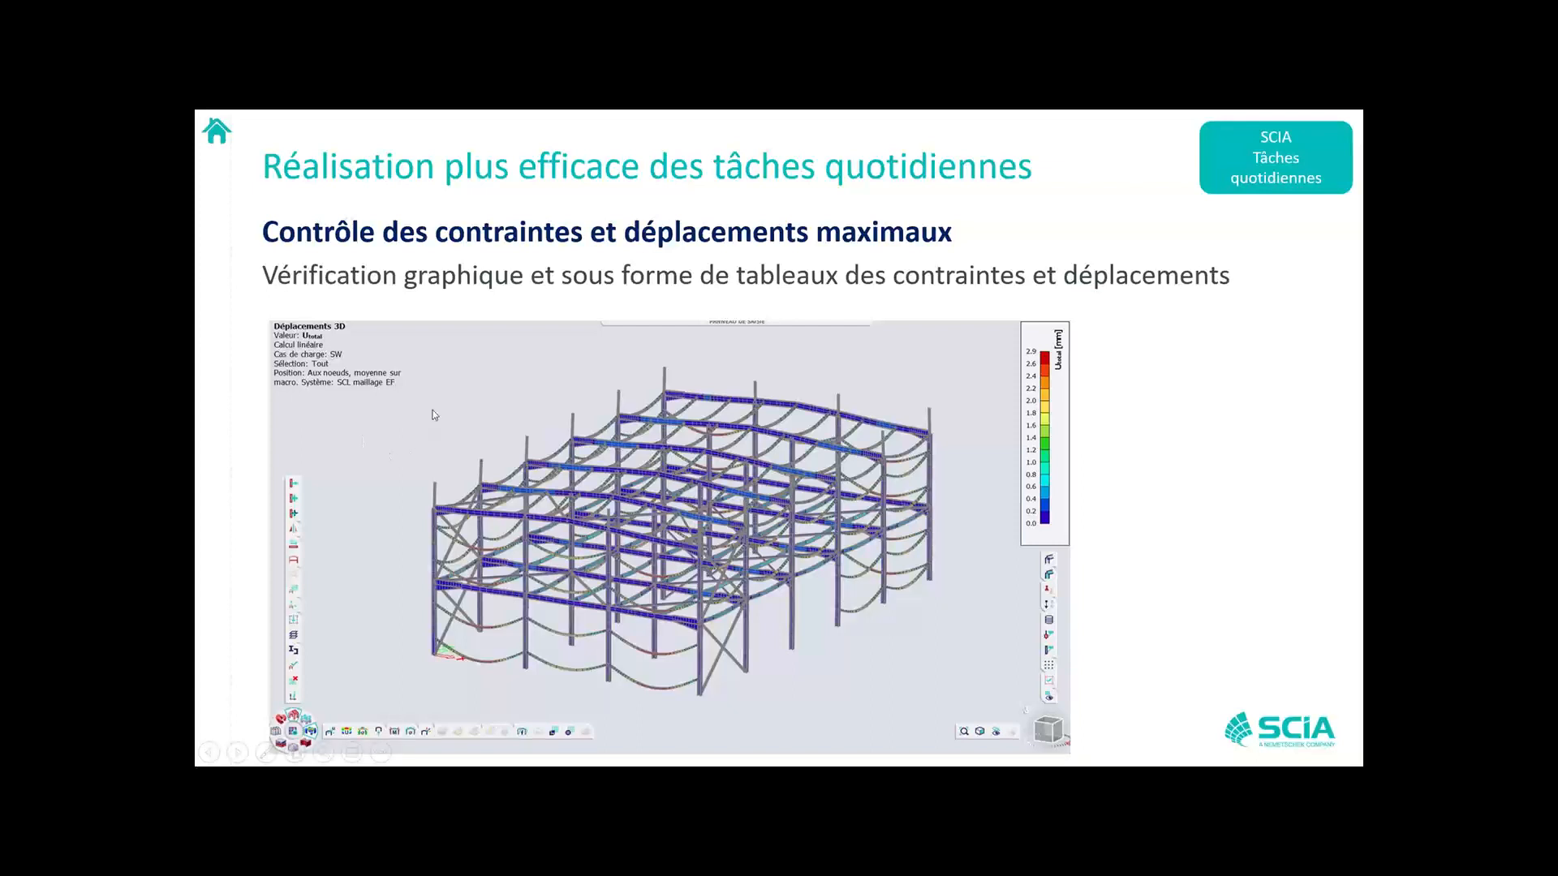
pyautogui.hotkey('alt', 'Tab')
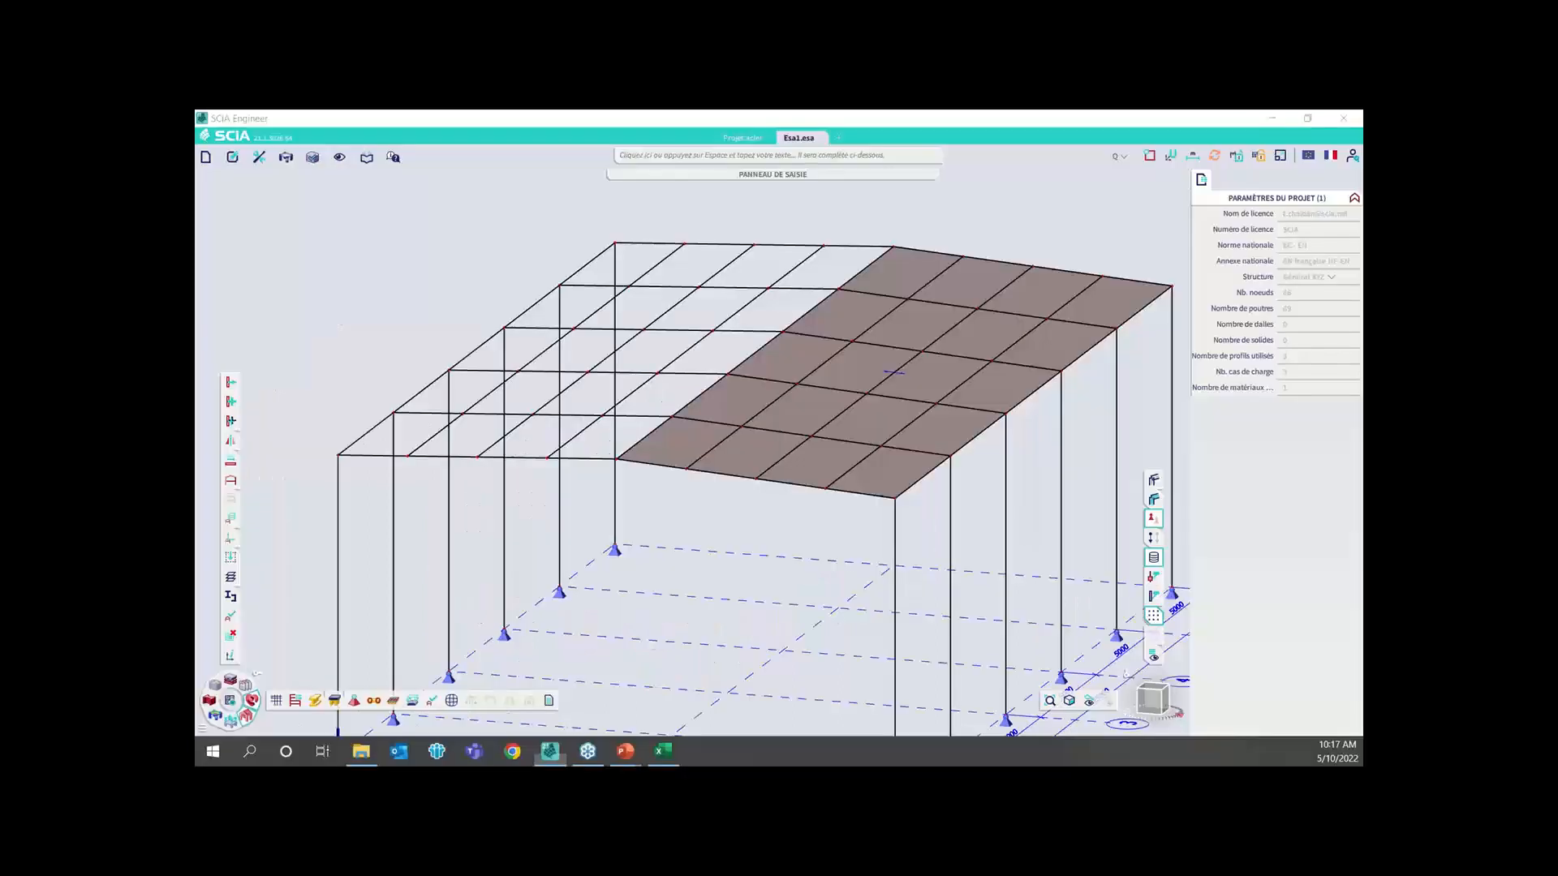
pyautogui.click(758, 142)
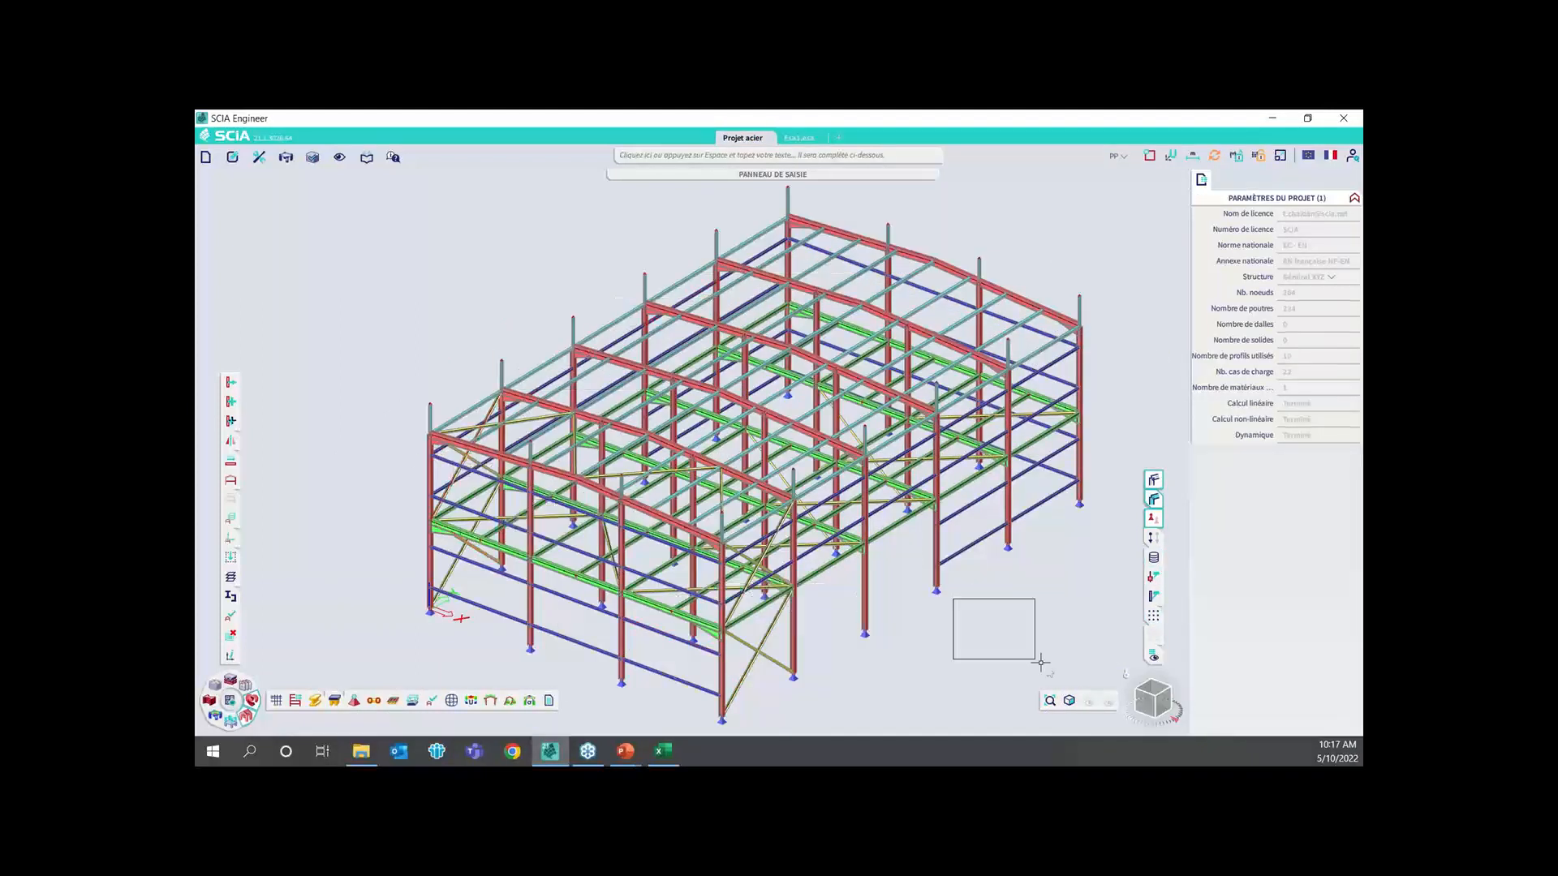
# Examine the steel building of Projet acier in side elevation and in 3D from several angles, including its bracing and frames
pyautogui.click(1153, 697)
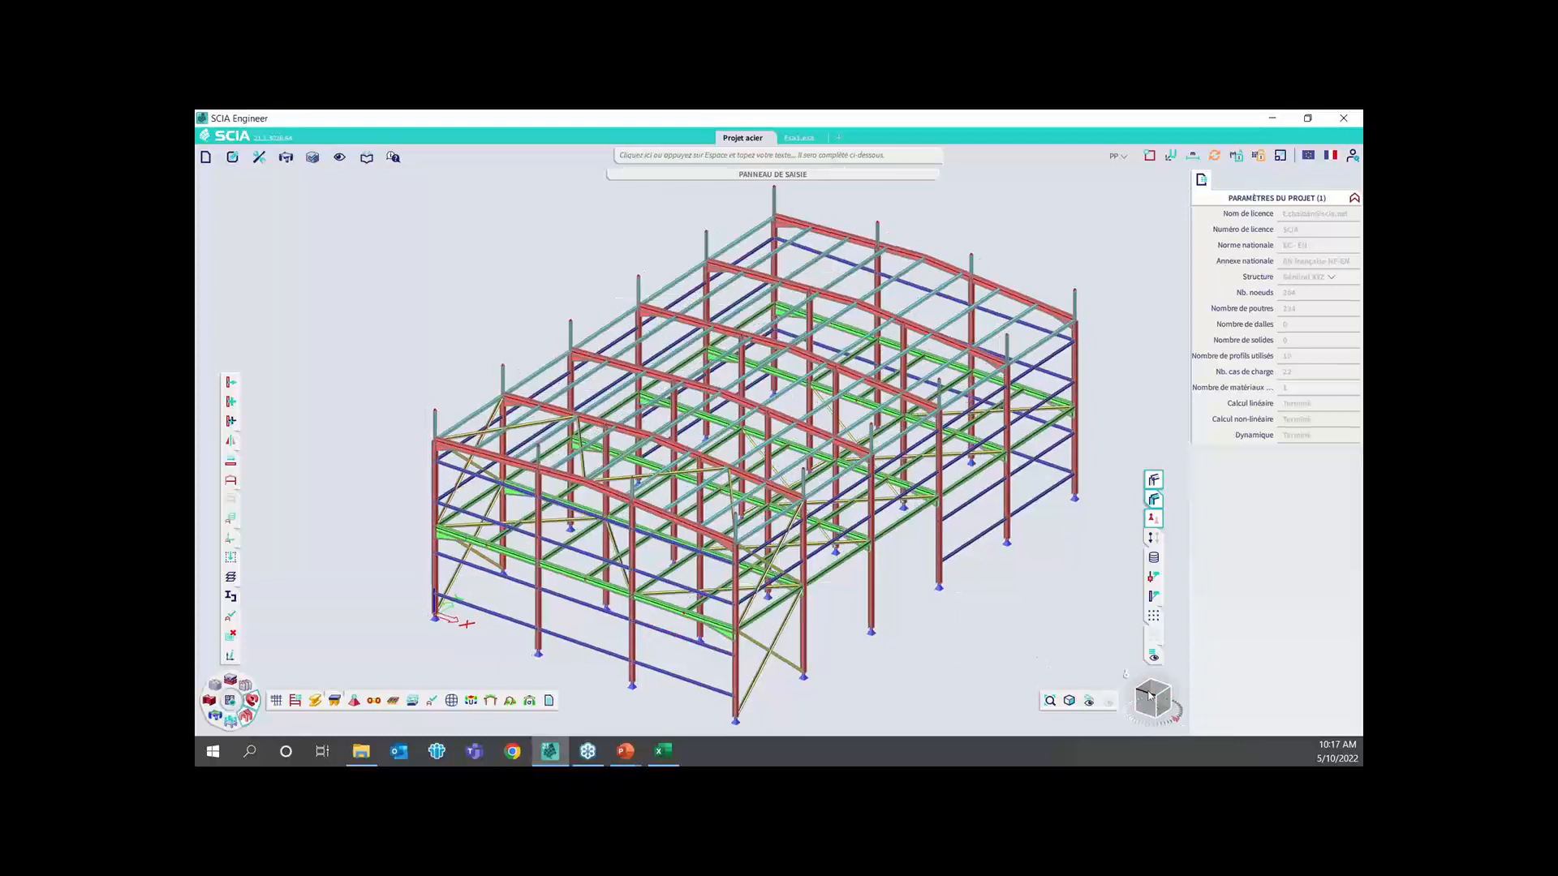
pyautogui.click(1152, 698)
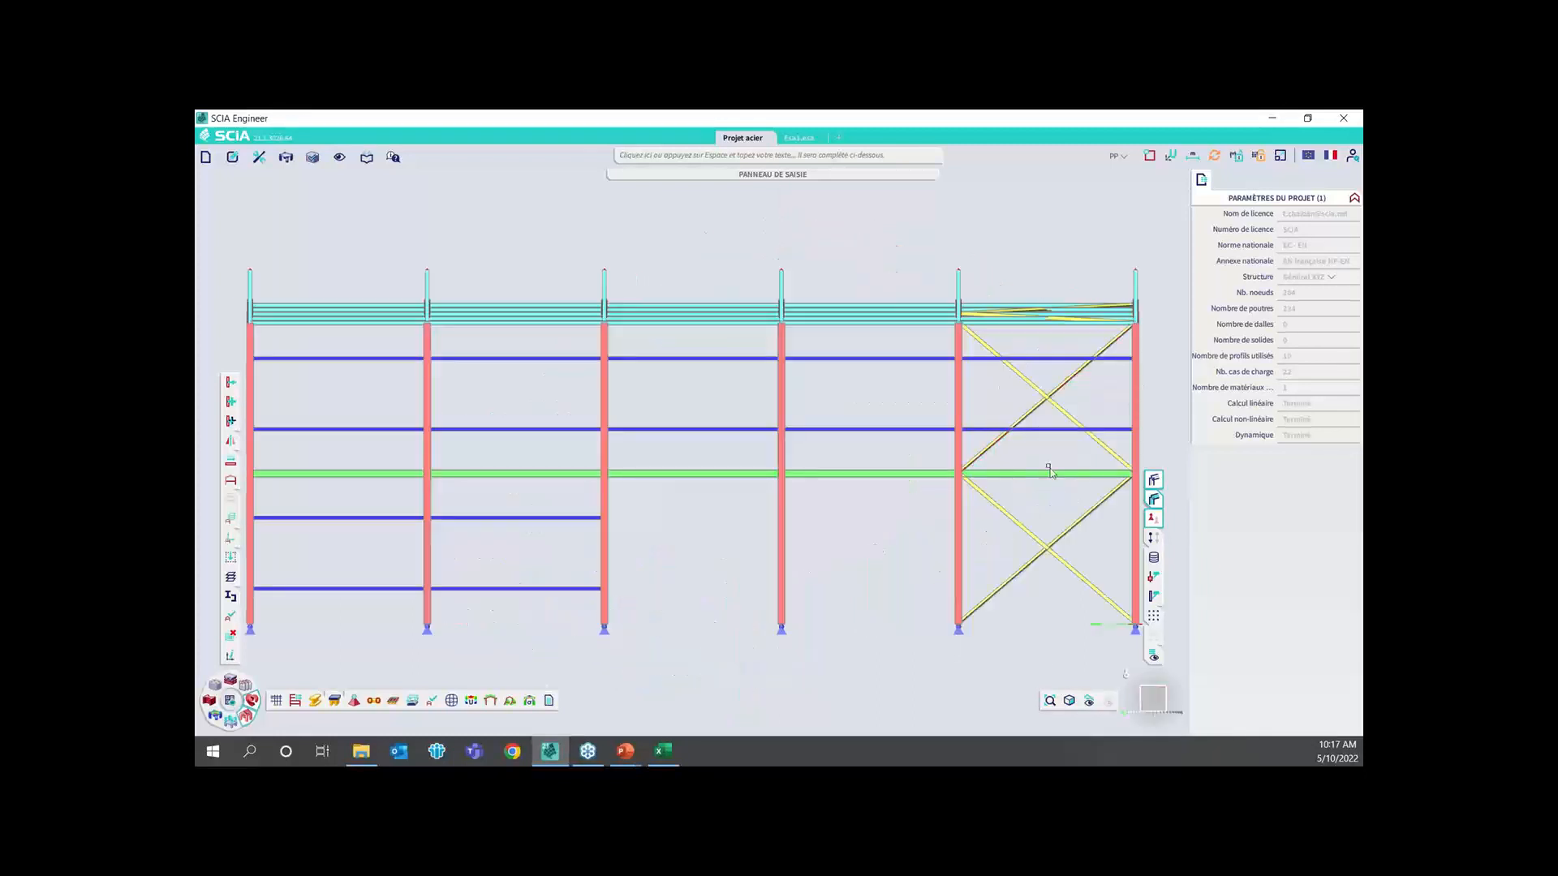
pyautogui.scroll(-3, 828, 442)
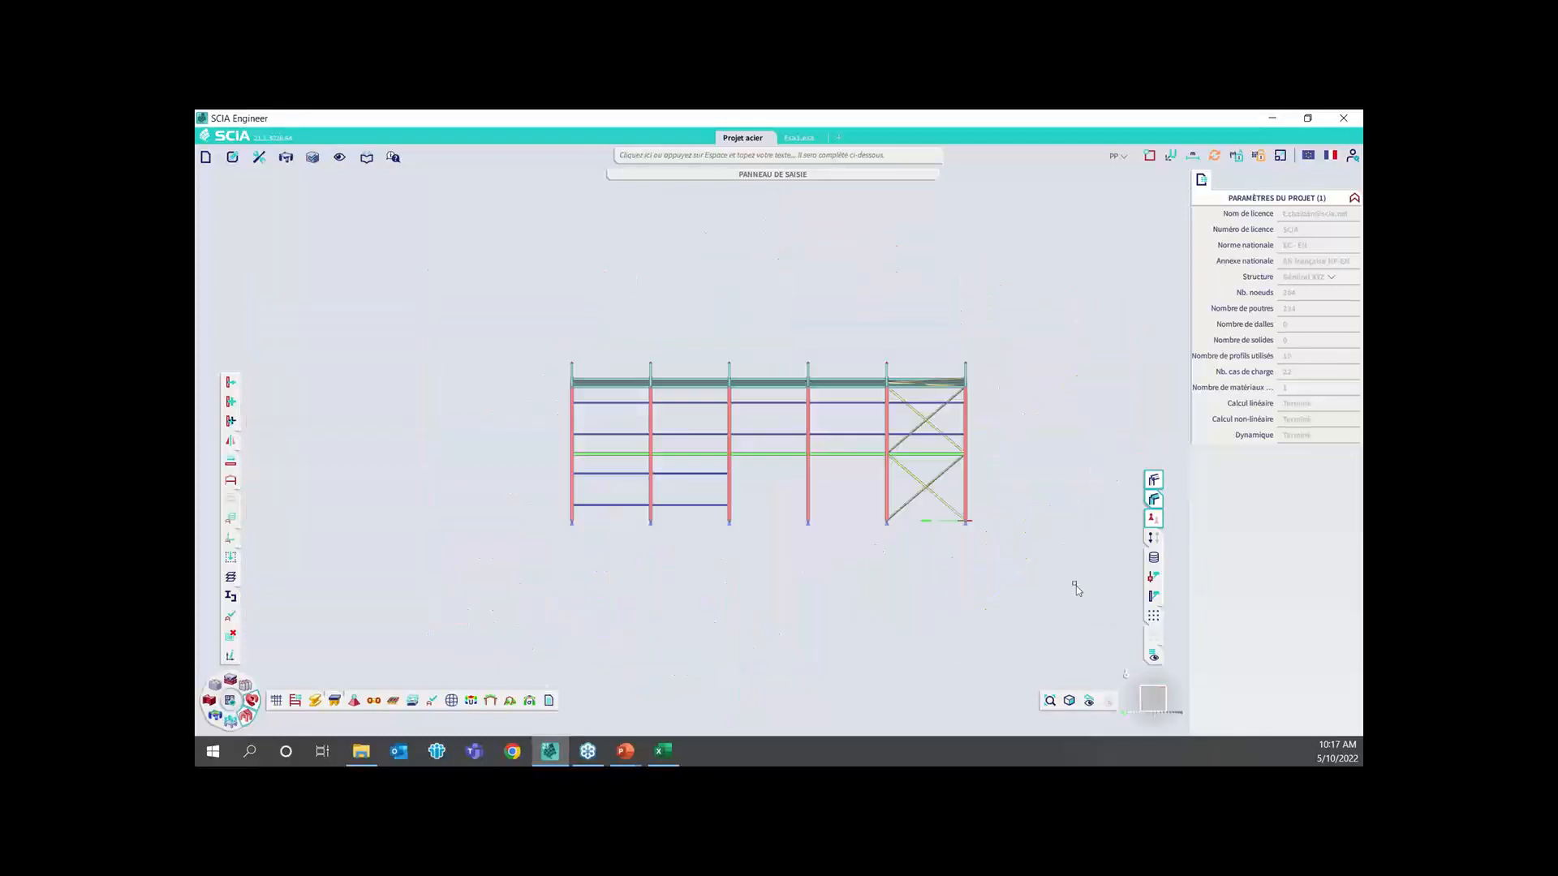
pyautogui.click(1160, 695)
pyautogui.moveTo(1129, 724); pyautogui.dragTo(1072, 722)
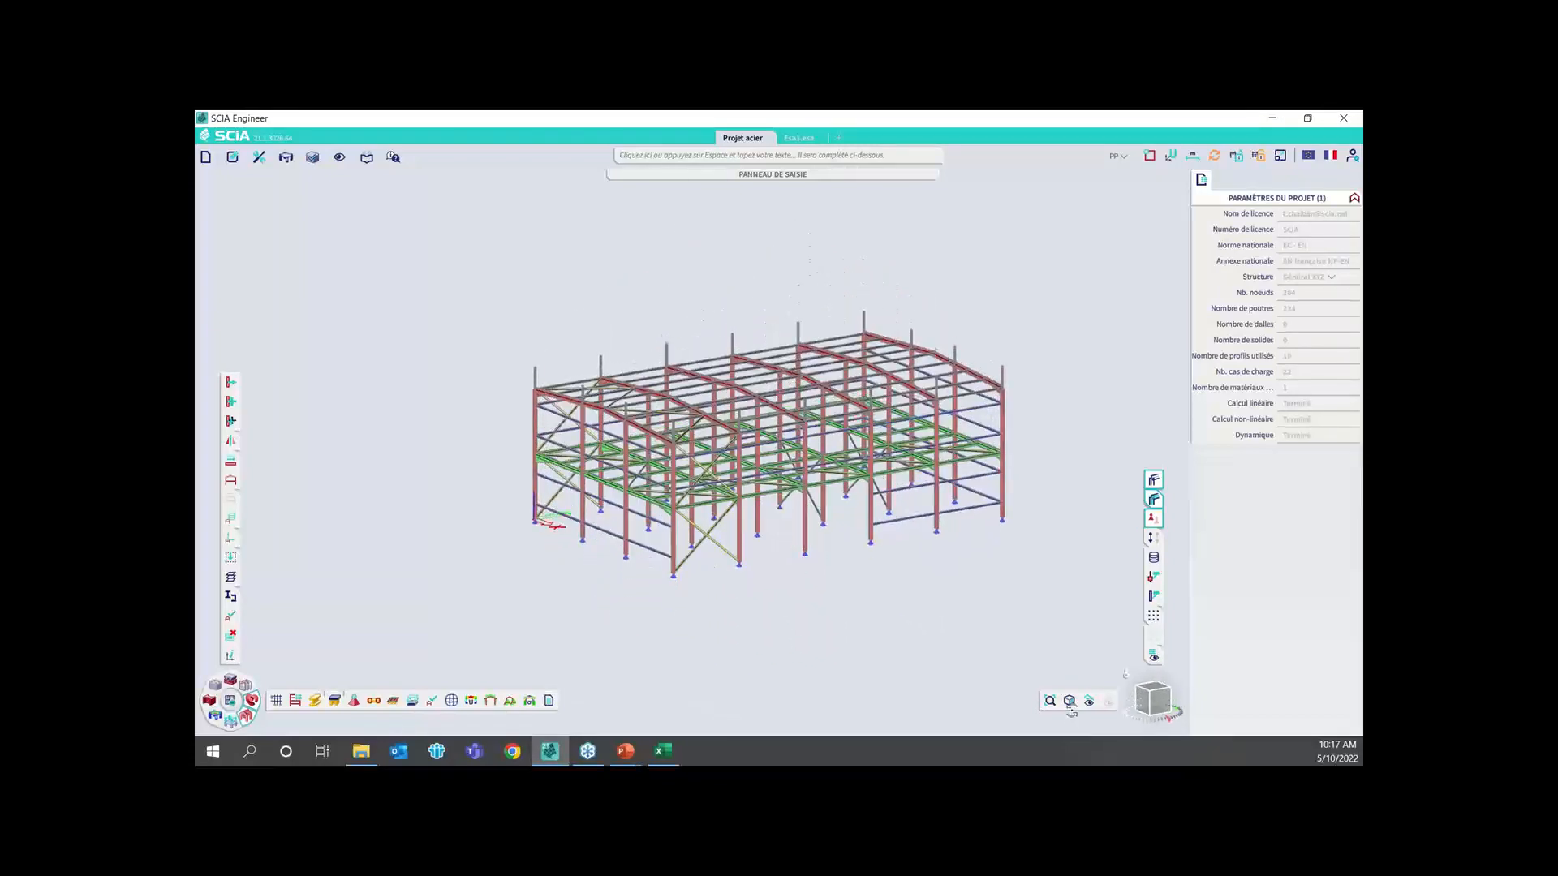
pyautogui.scroll(5, 729, 455)
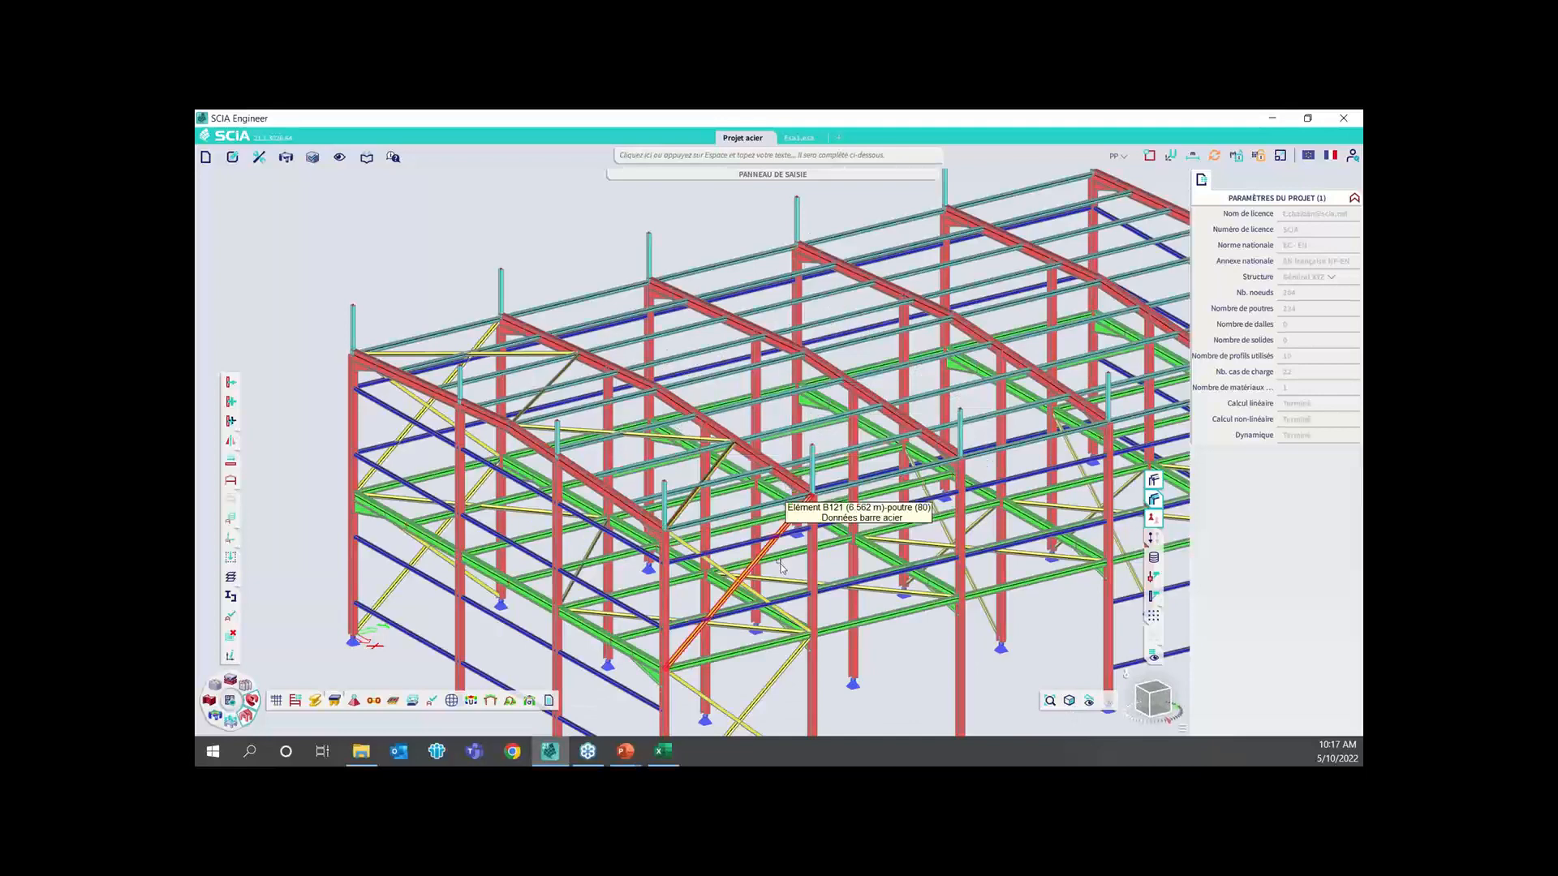
pyautogui.moveTo(954, 582); pyautogui.dragTo(917, 545, button='middle')
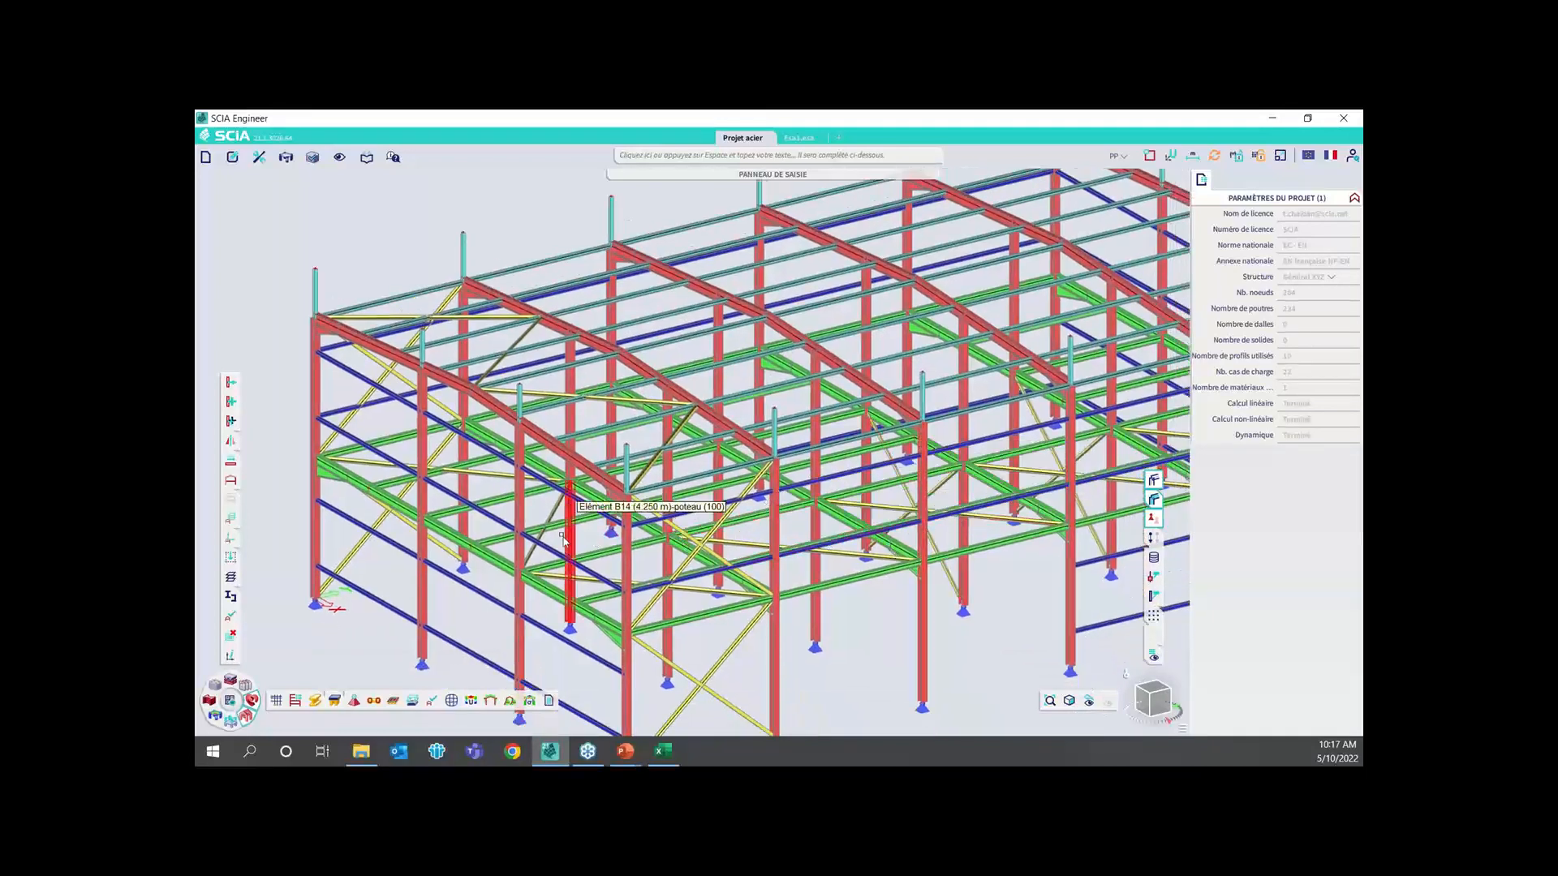
pyautogui.scroll(-5, 852, 458)
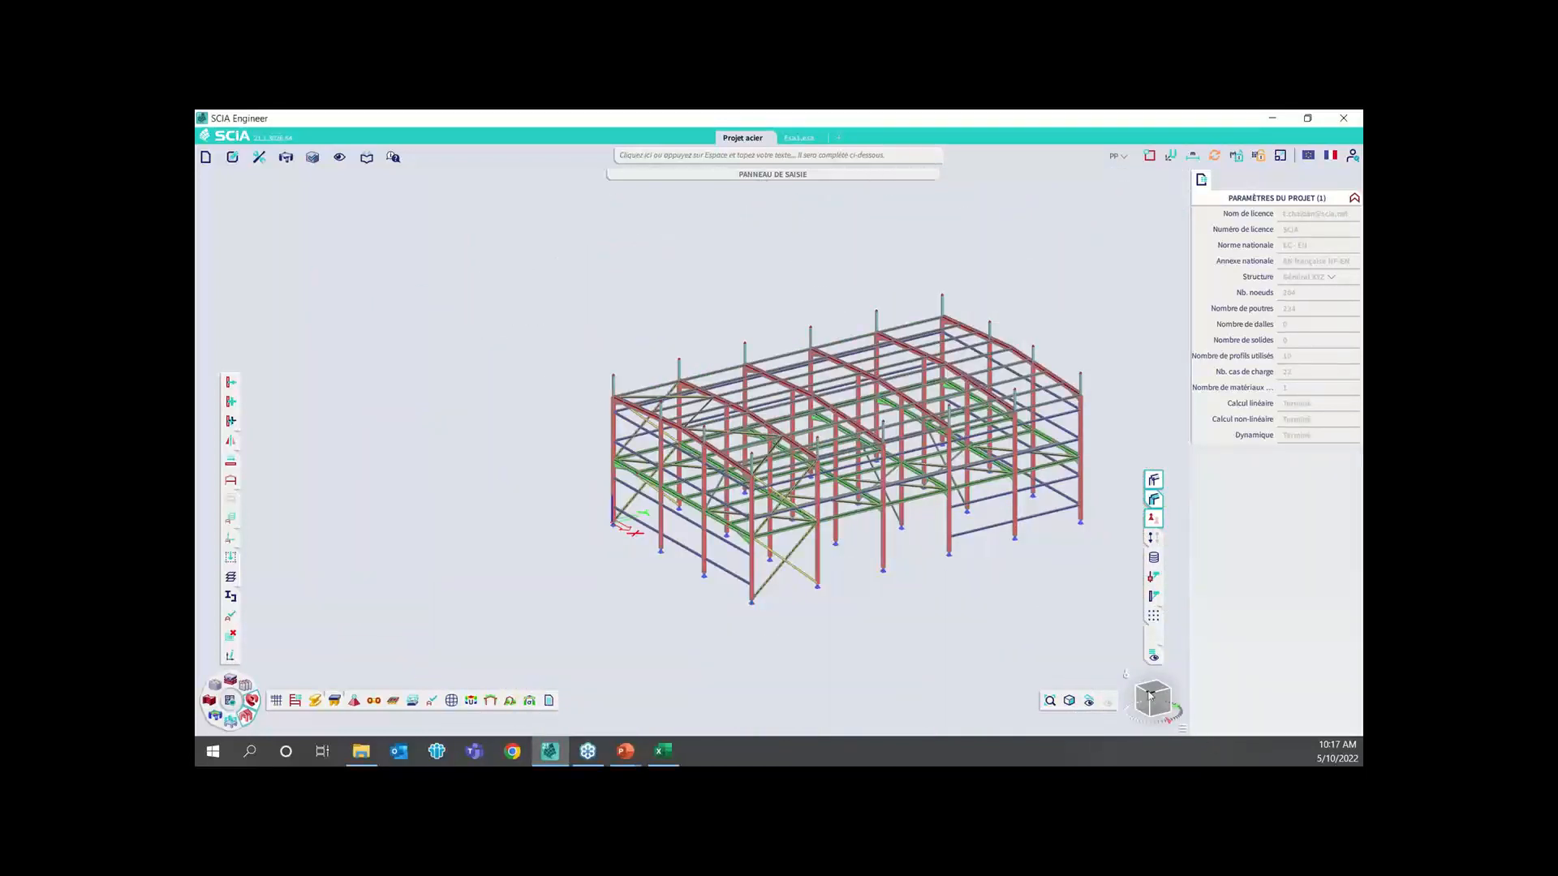
pyautogui.moveTo(1148, 695); pyautogui.dragTo(1166, 692)
pyautogui.moveTo(951, 493); pyautogui.dragTo(798, 492, button='middle')
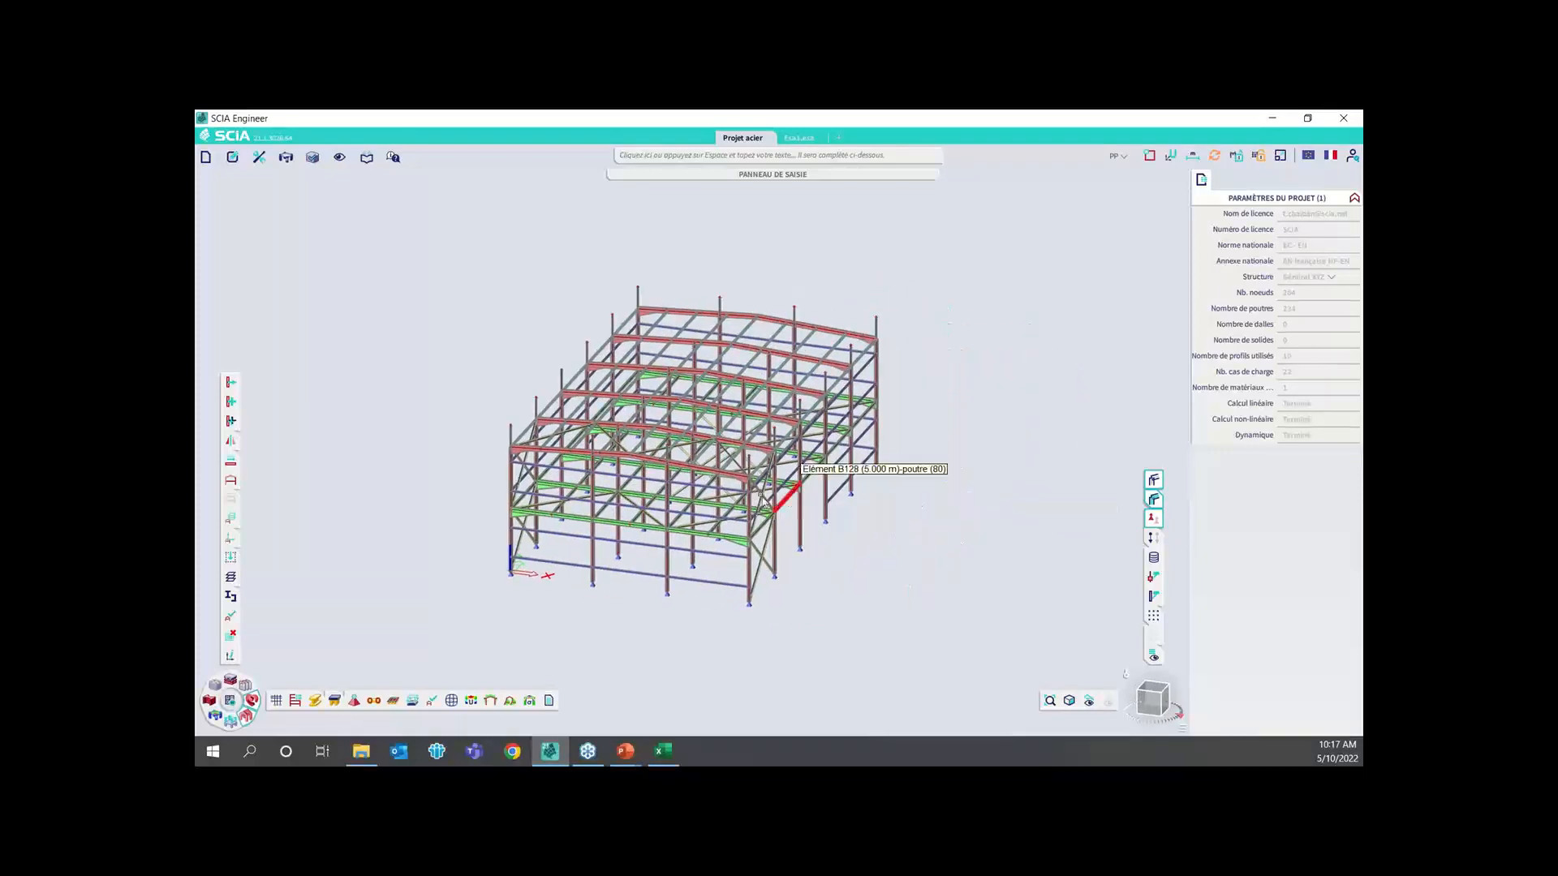
pyautogui.scroll(3, 763, 503)
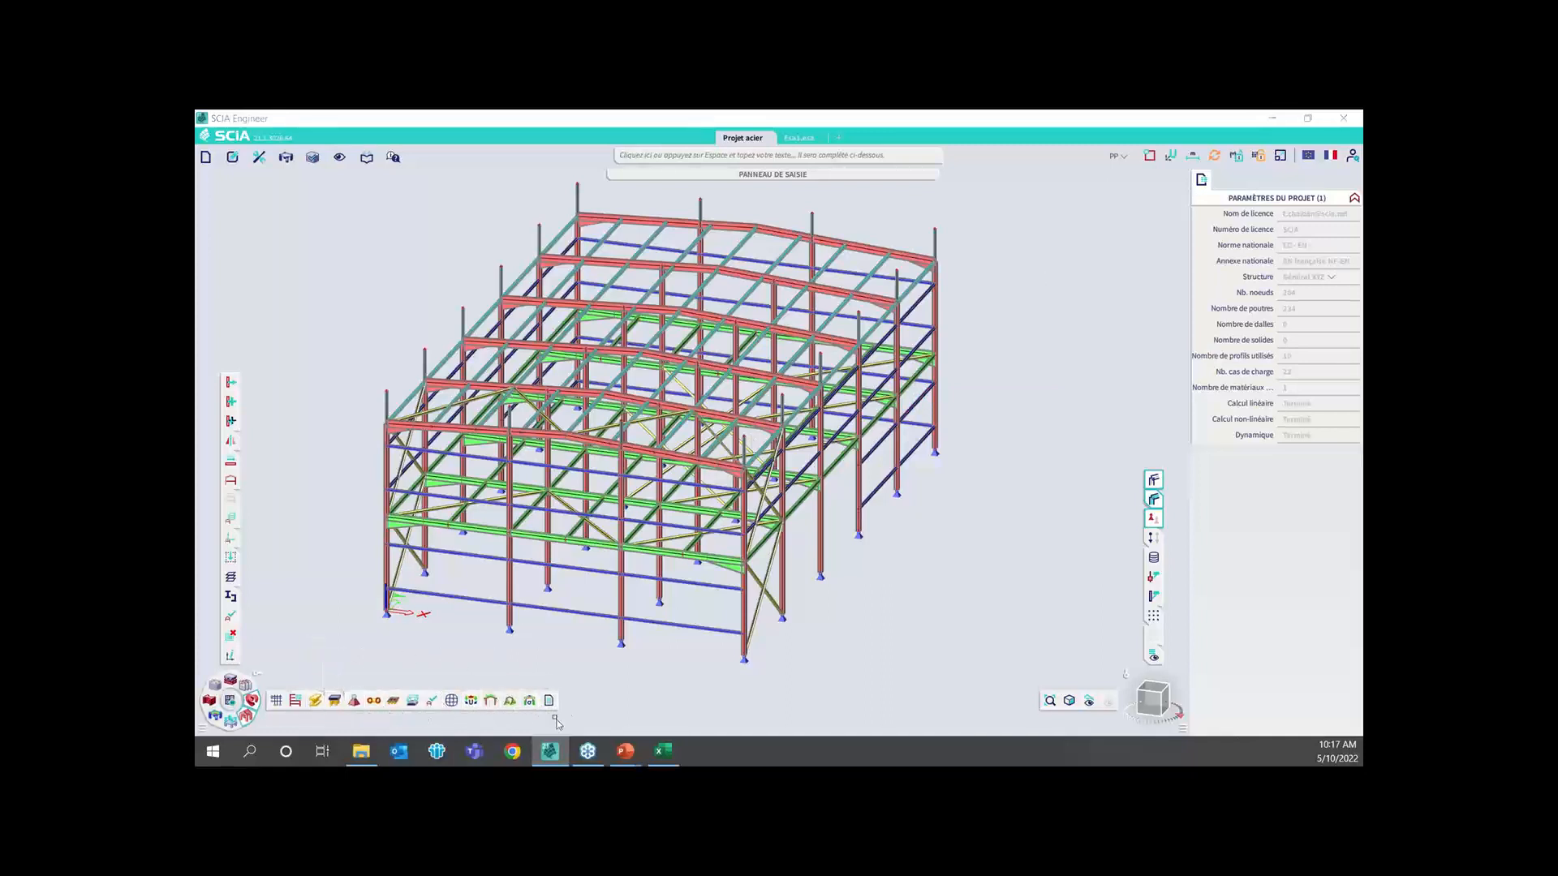
# Show the members without volumes and generate the 3D displacement results for load case PP on the whole structure
pyautogui.click(477, 705)
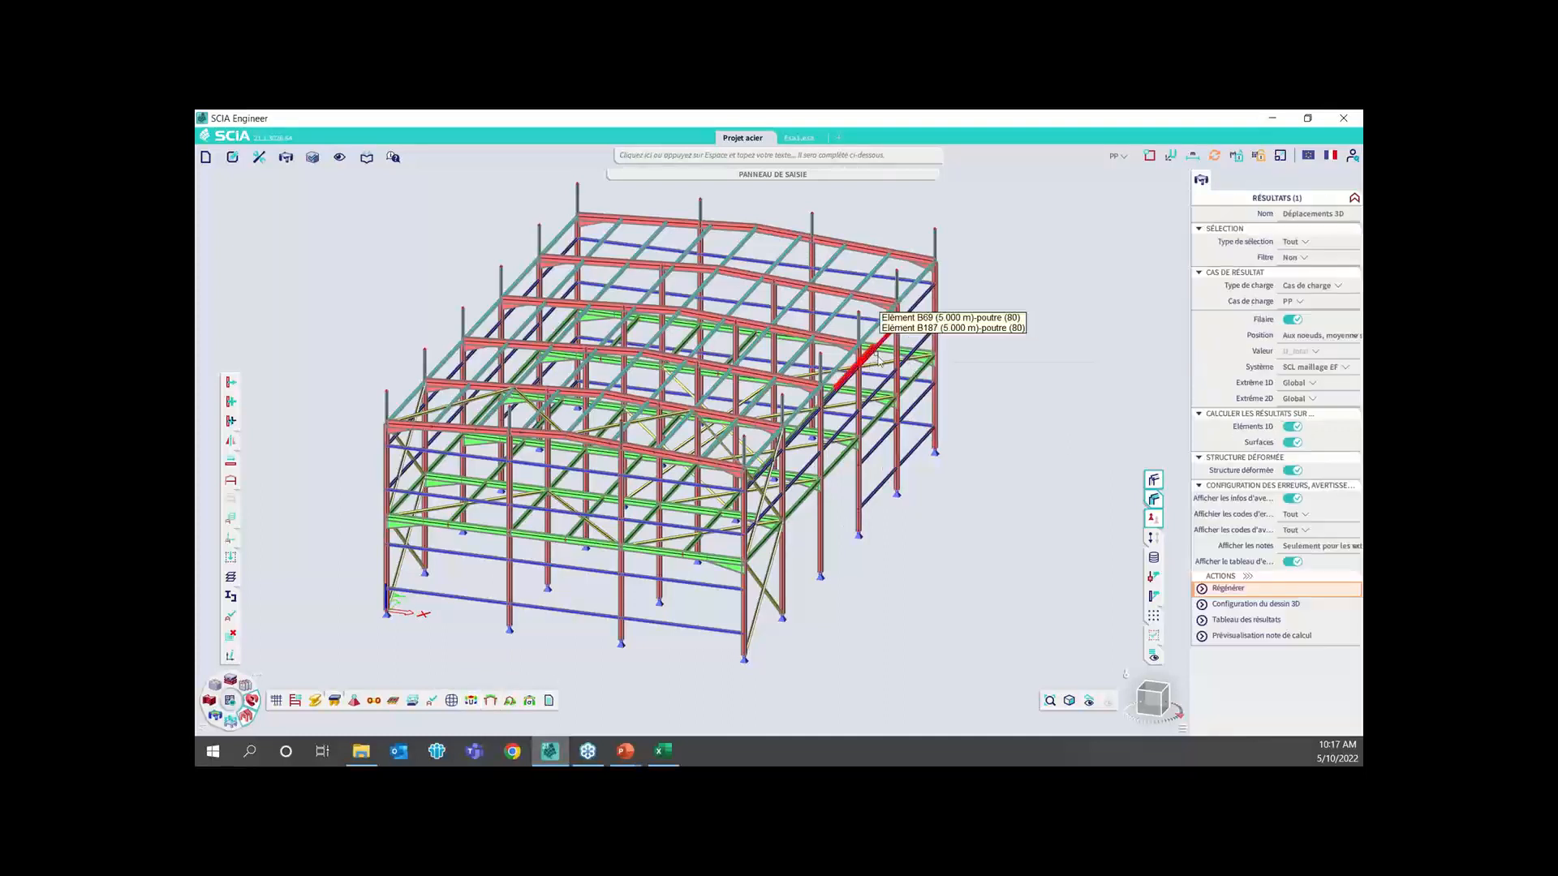
pyautogui.click(1150, 480)
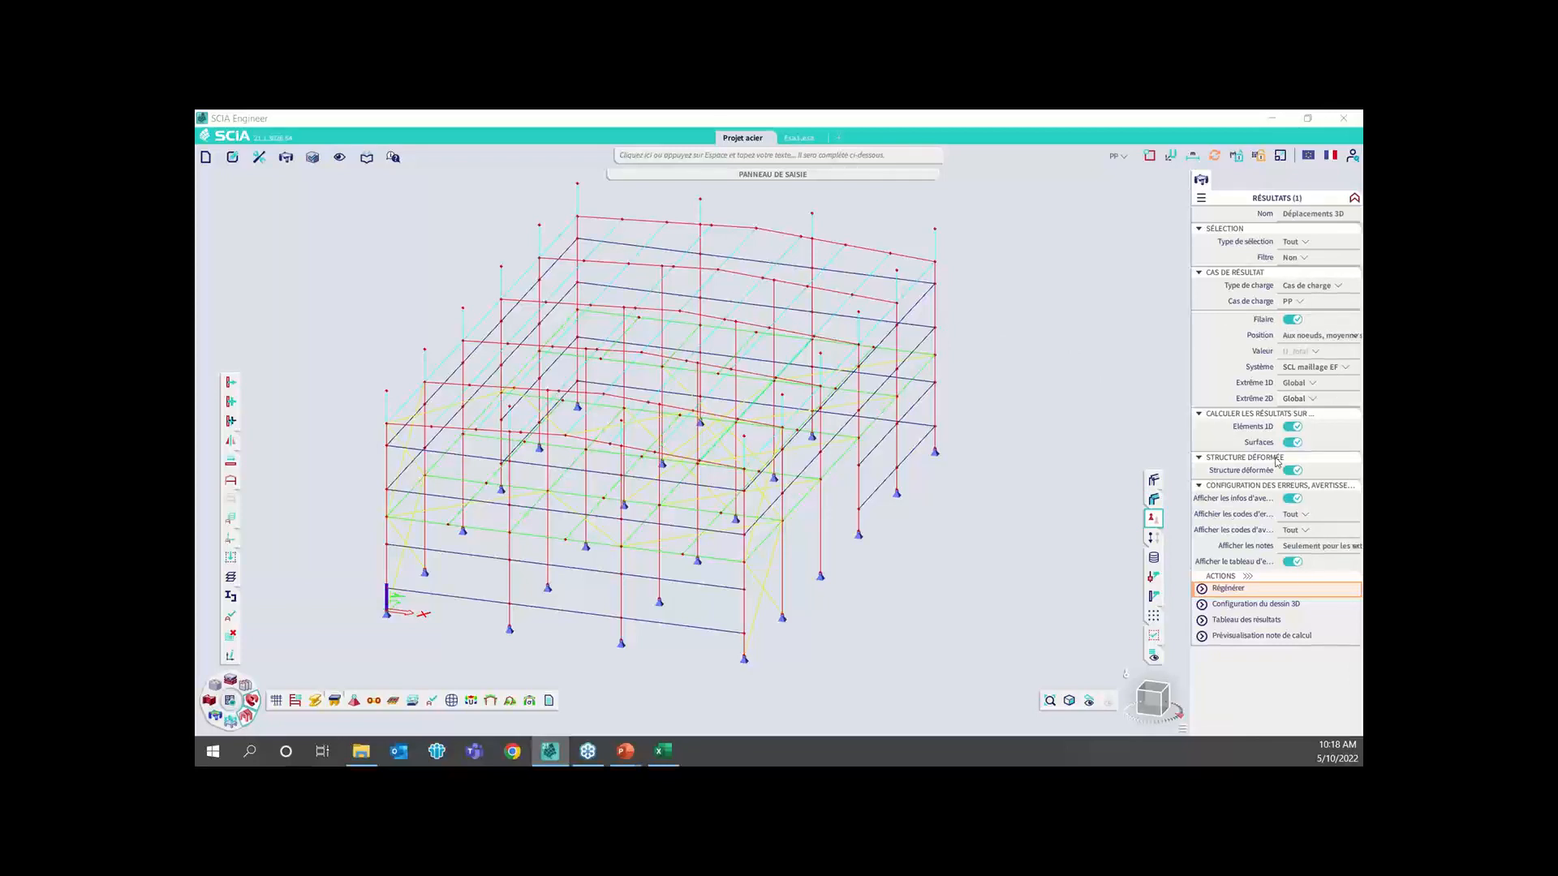
pyautogui.click(1253, 587)
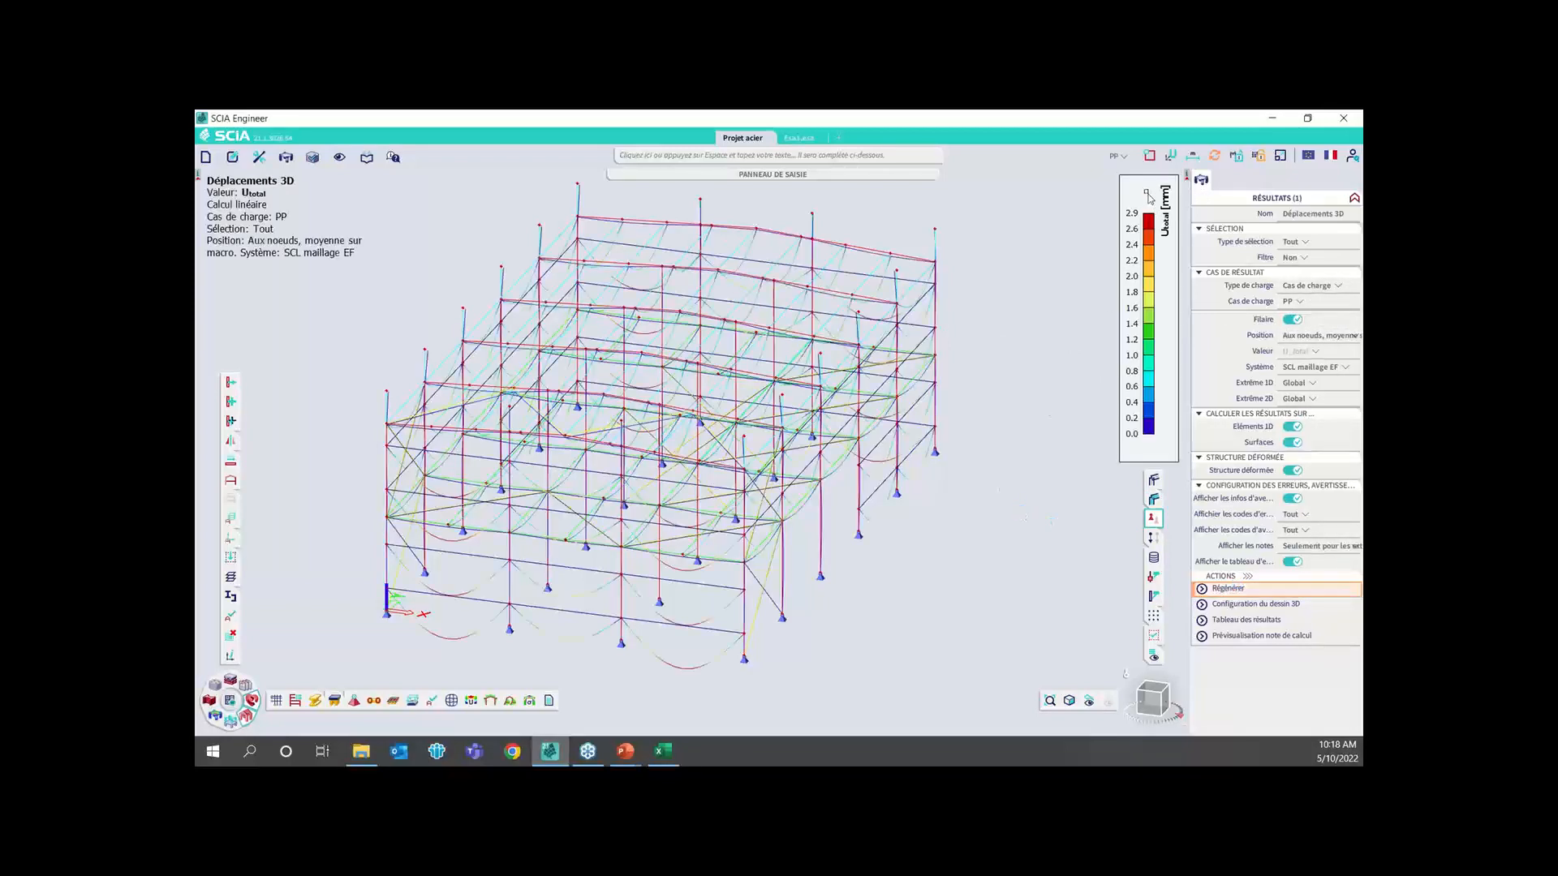
pyautogui.click(1151, 700)
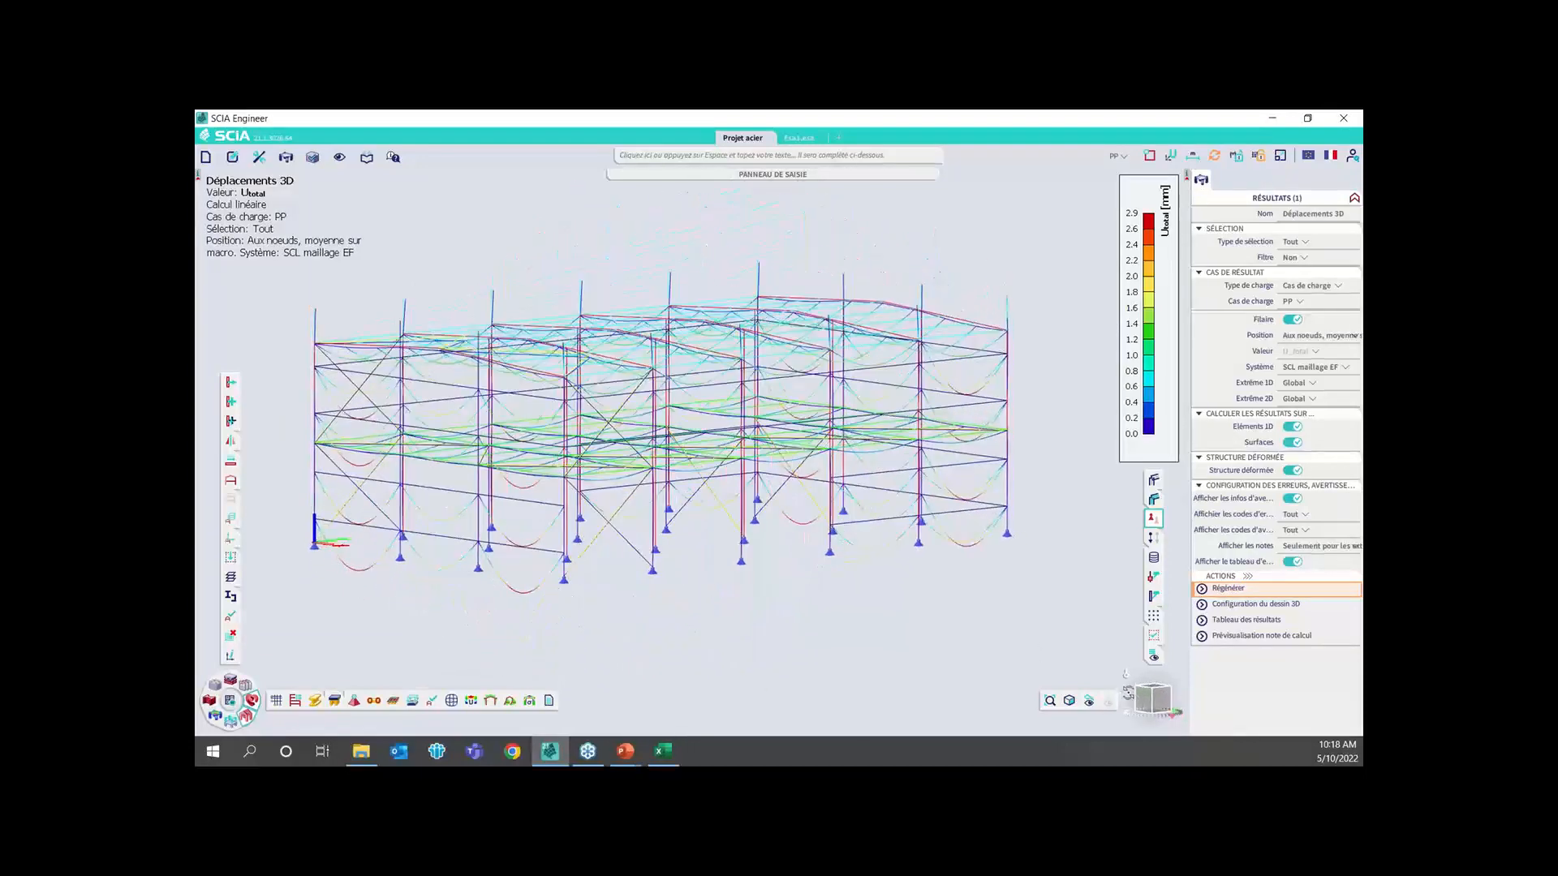
pyautogui.click(1131, 698)
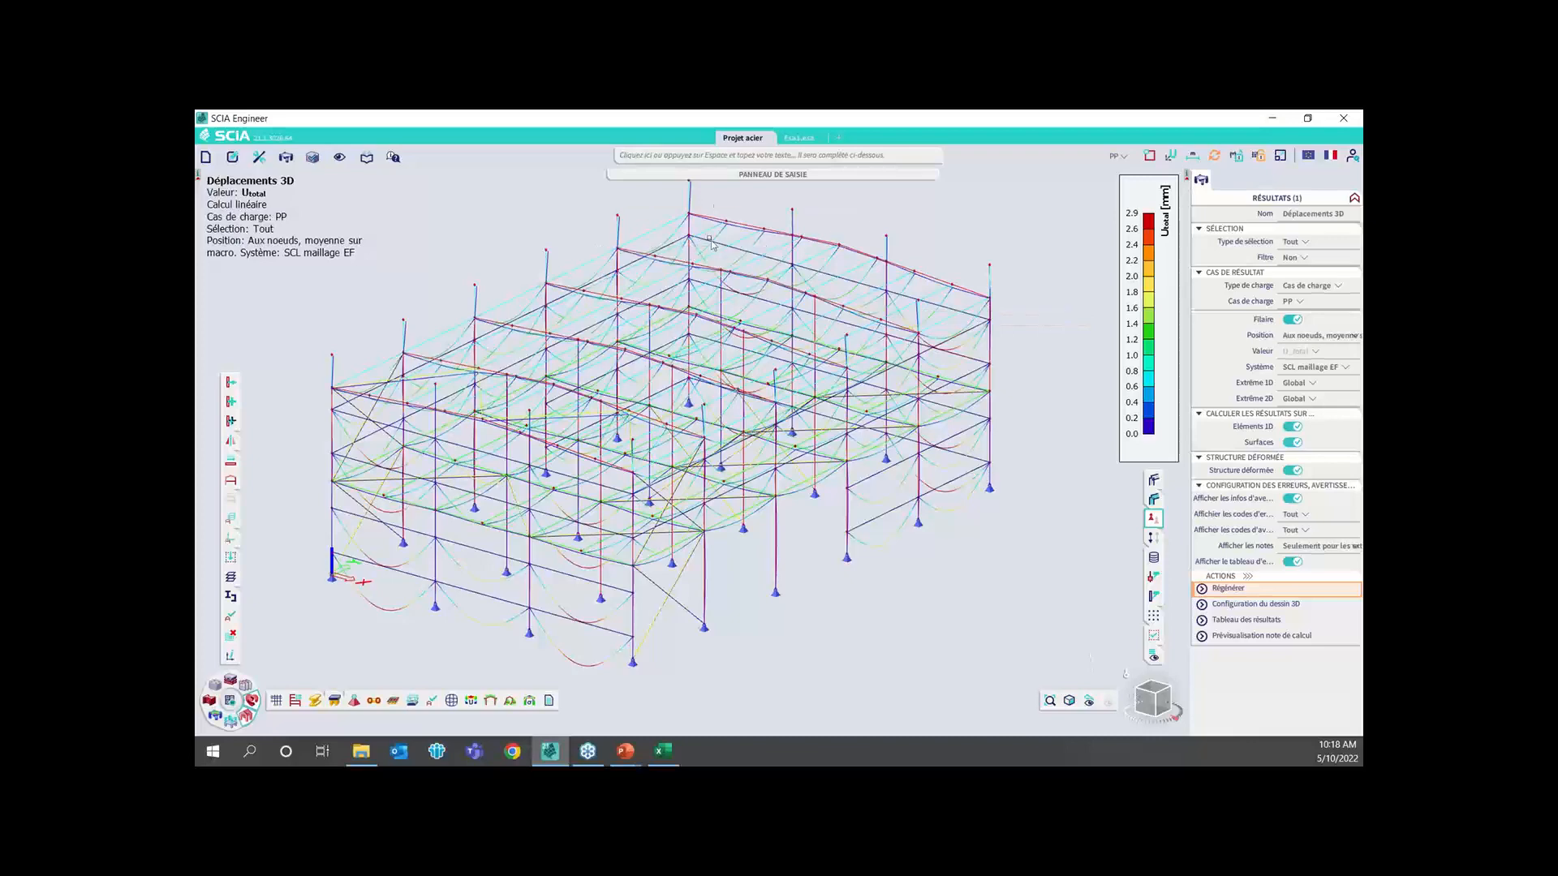
# Hide the members' system lines in the display parameters so only the deformed structure is drawn
pyautogui.rightClick(1006, 262)
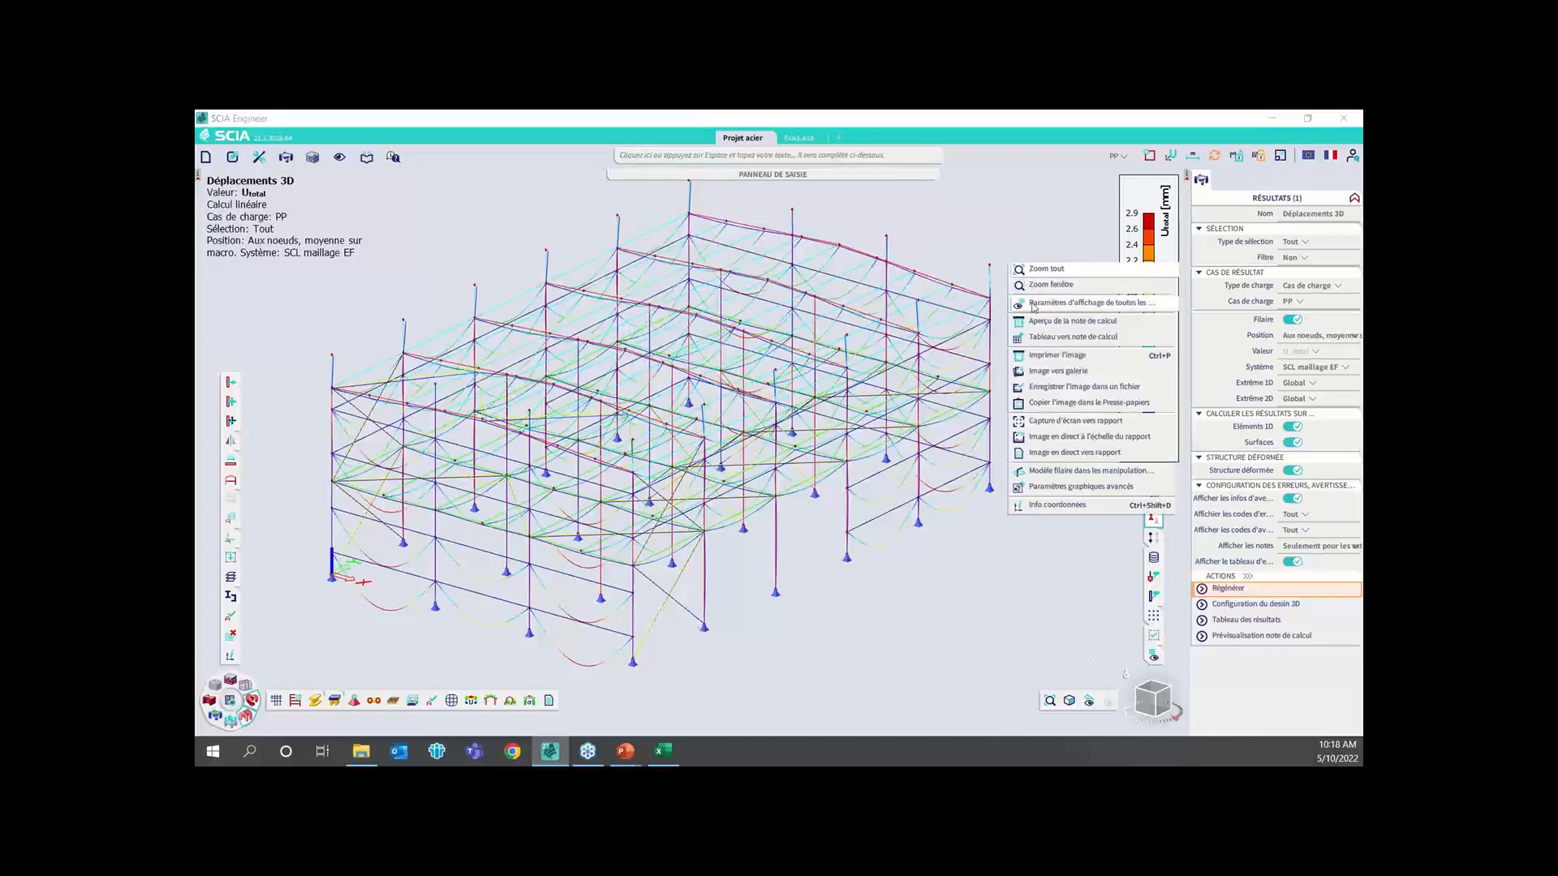
pyautogui.click(1011, 286)
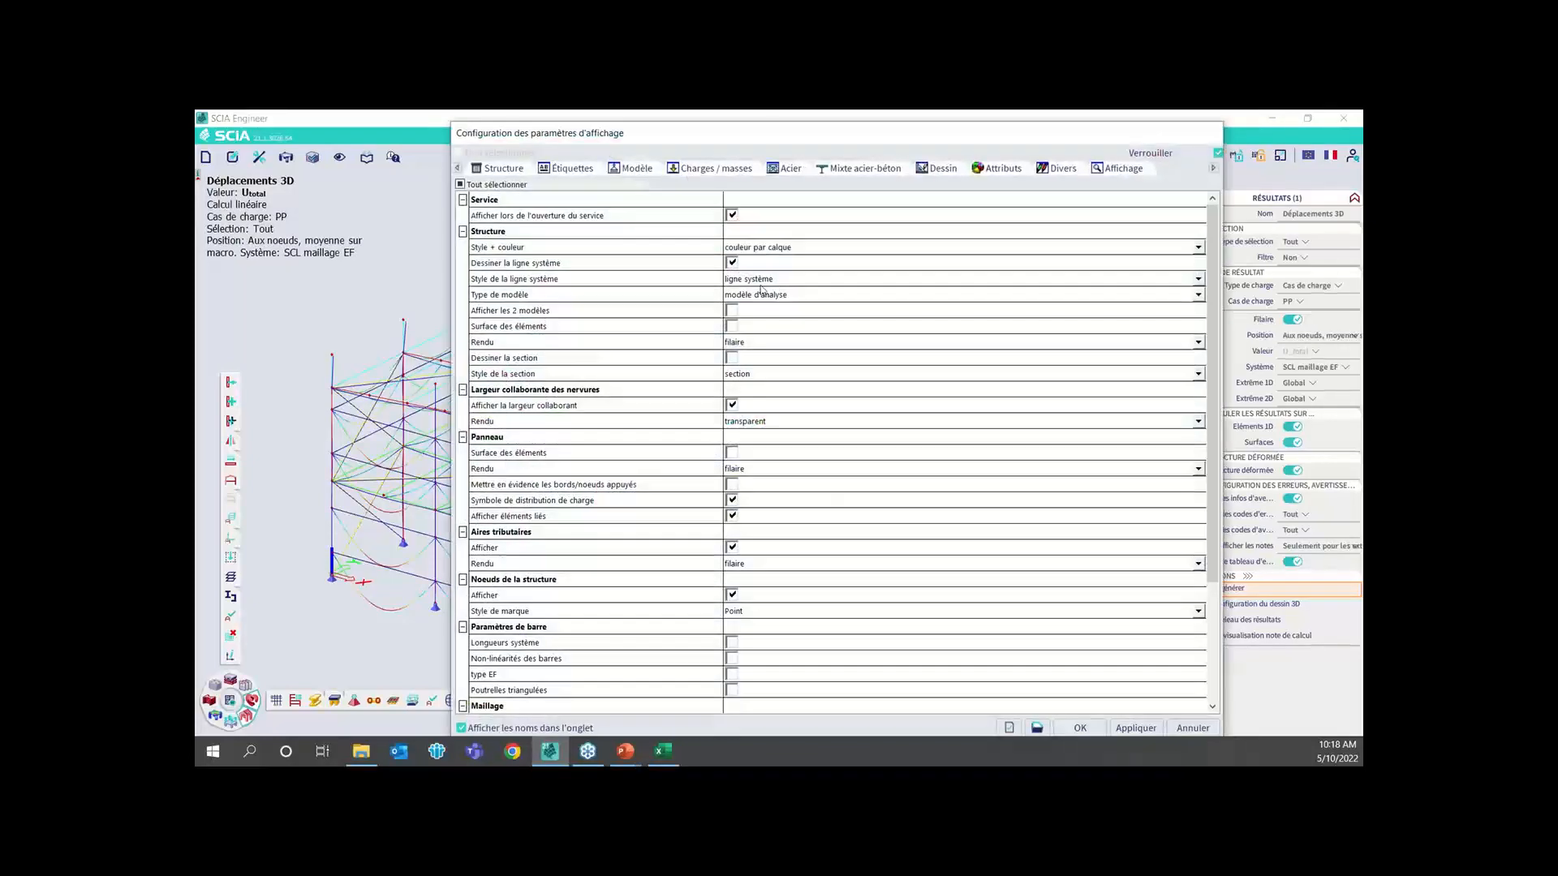
pyautogui.click(732, 263)
pyautogui.click(1079, 728)
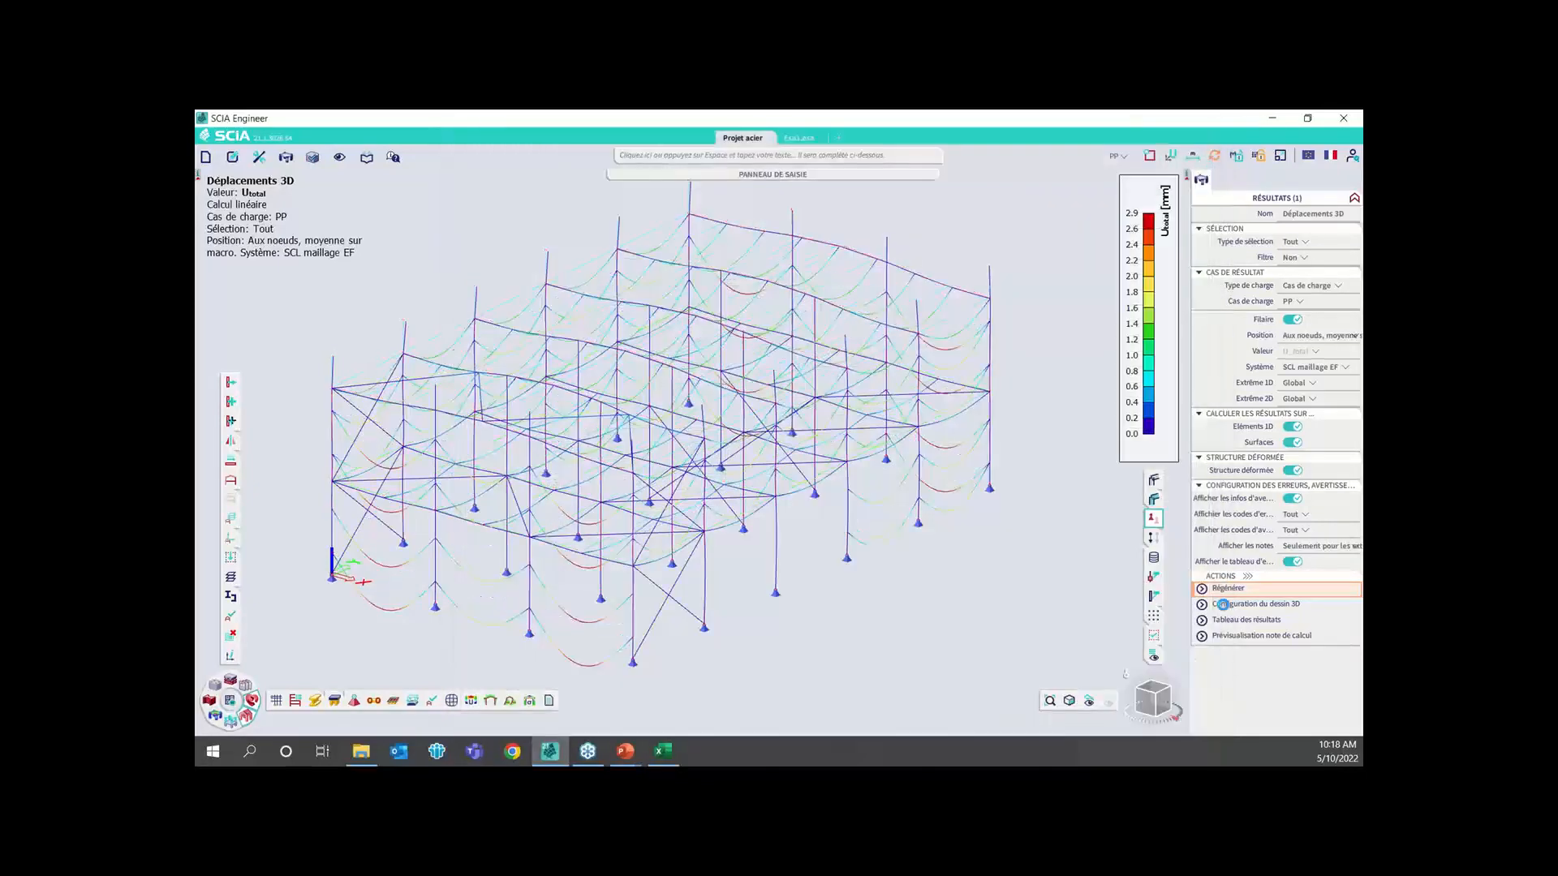
pyautogui.moveTo(1148, 697)
pyautogui.mouseDown()
pyautogui.moveTo(1175, 696)
pyautogui.moveTo(1148, 700)
pyautogui.mouseUp()
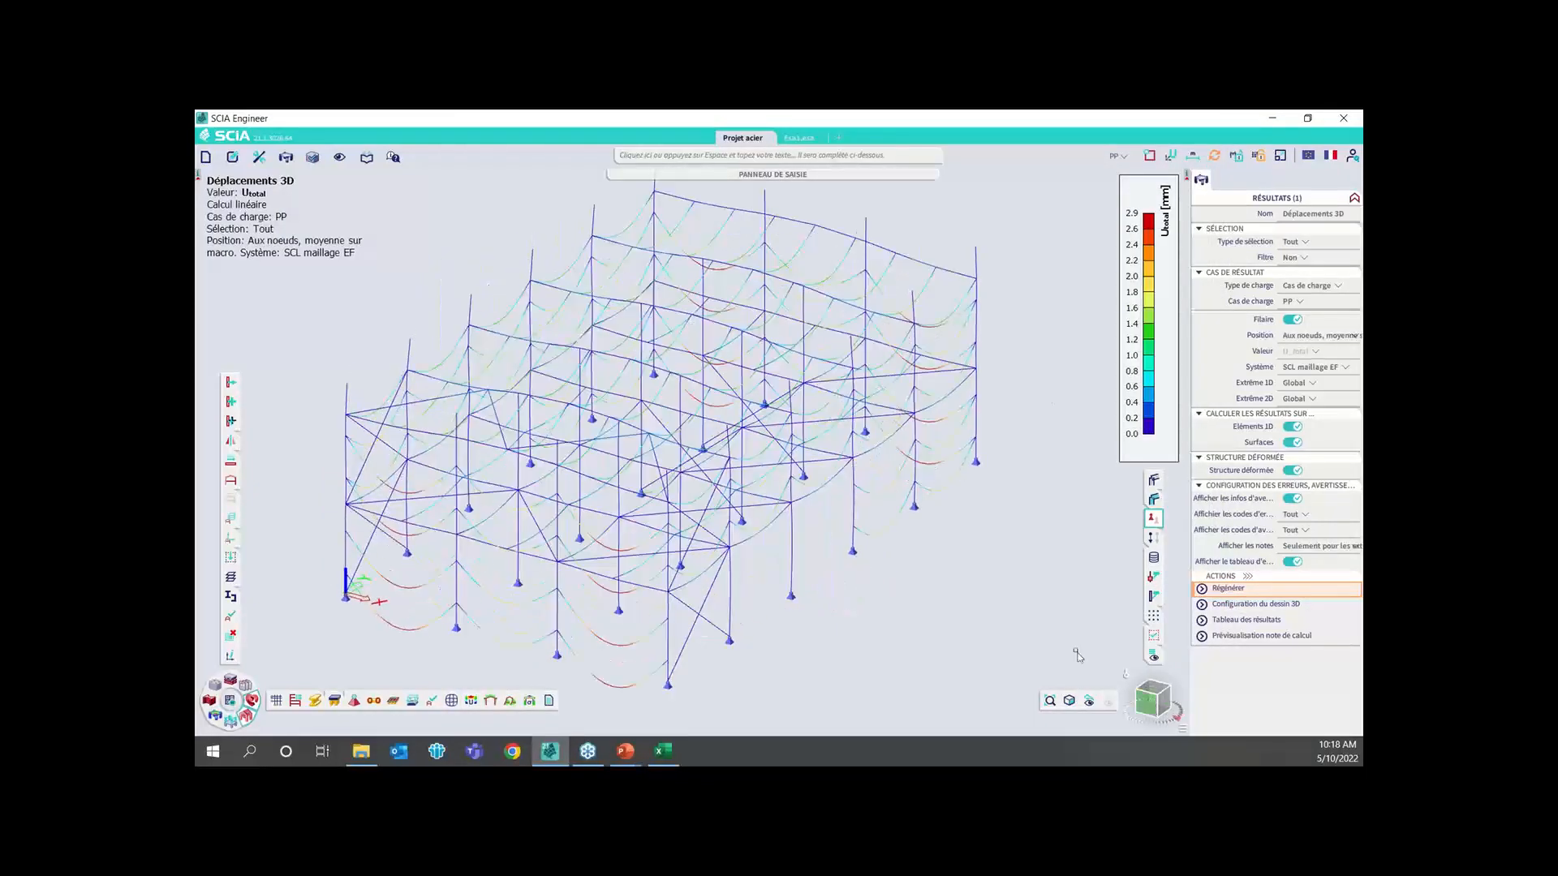
# Turn off wireframe (Filaire) drawing of the 3D displacements and inspect the coloured deformed members up close
pyautogui.click(1293, 322)
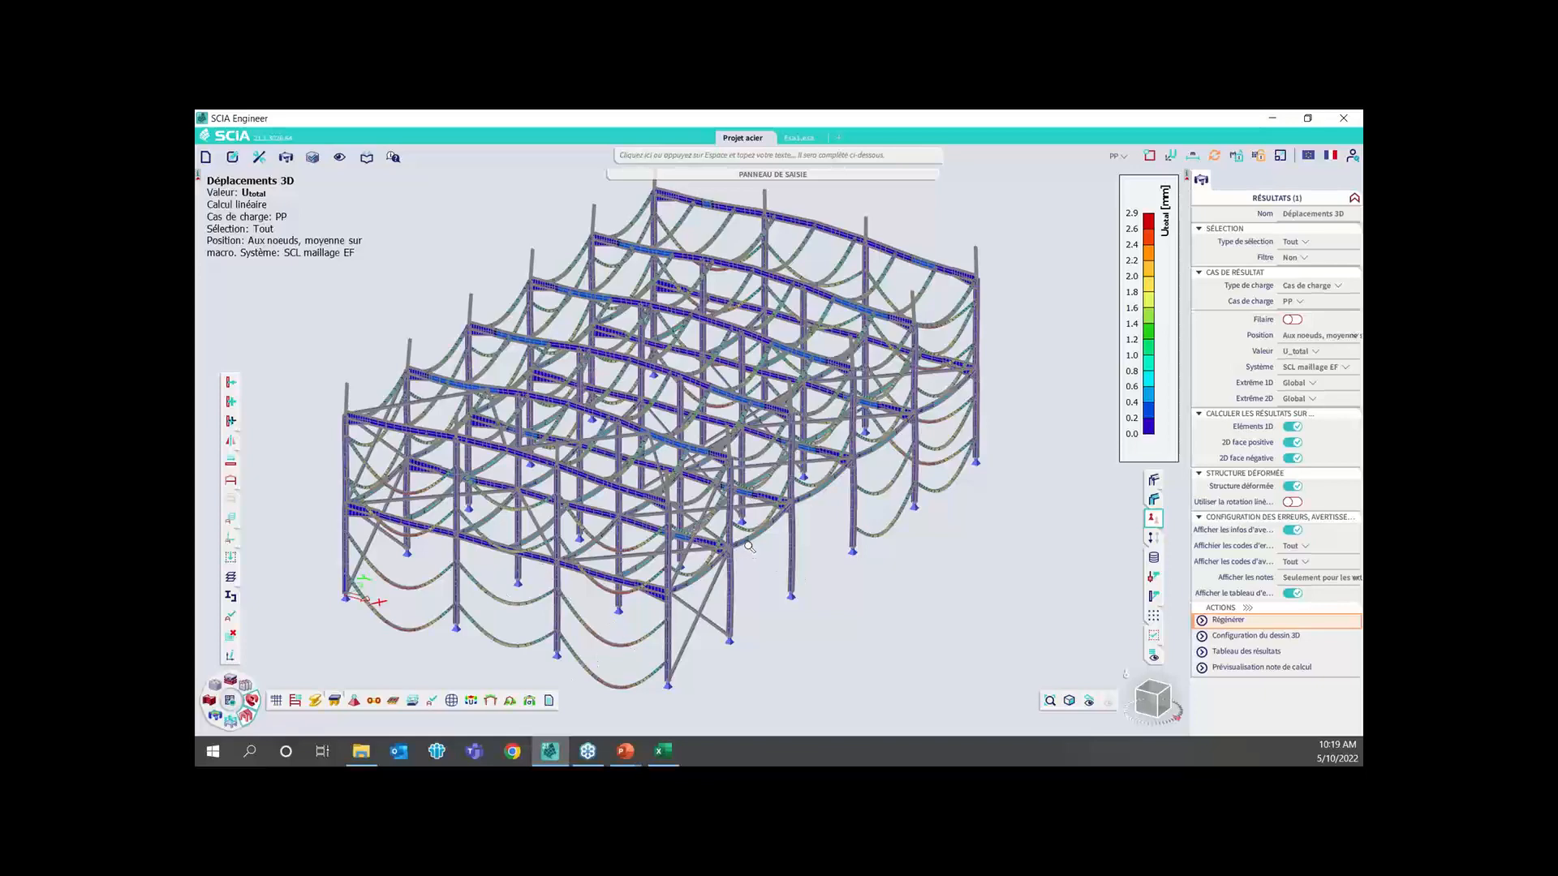
pyautogui.scroll(5, 746, 539)
pyautogui.scroll(3, 696, 394)
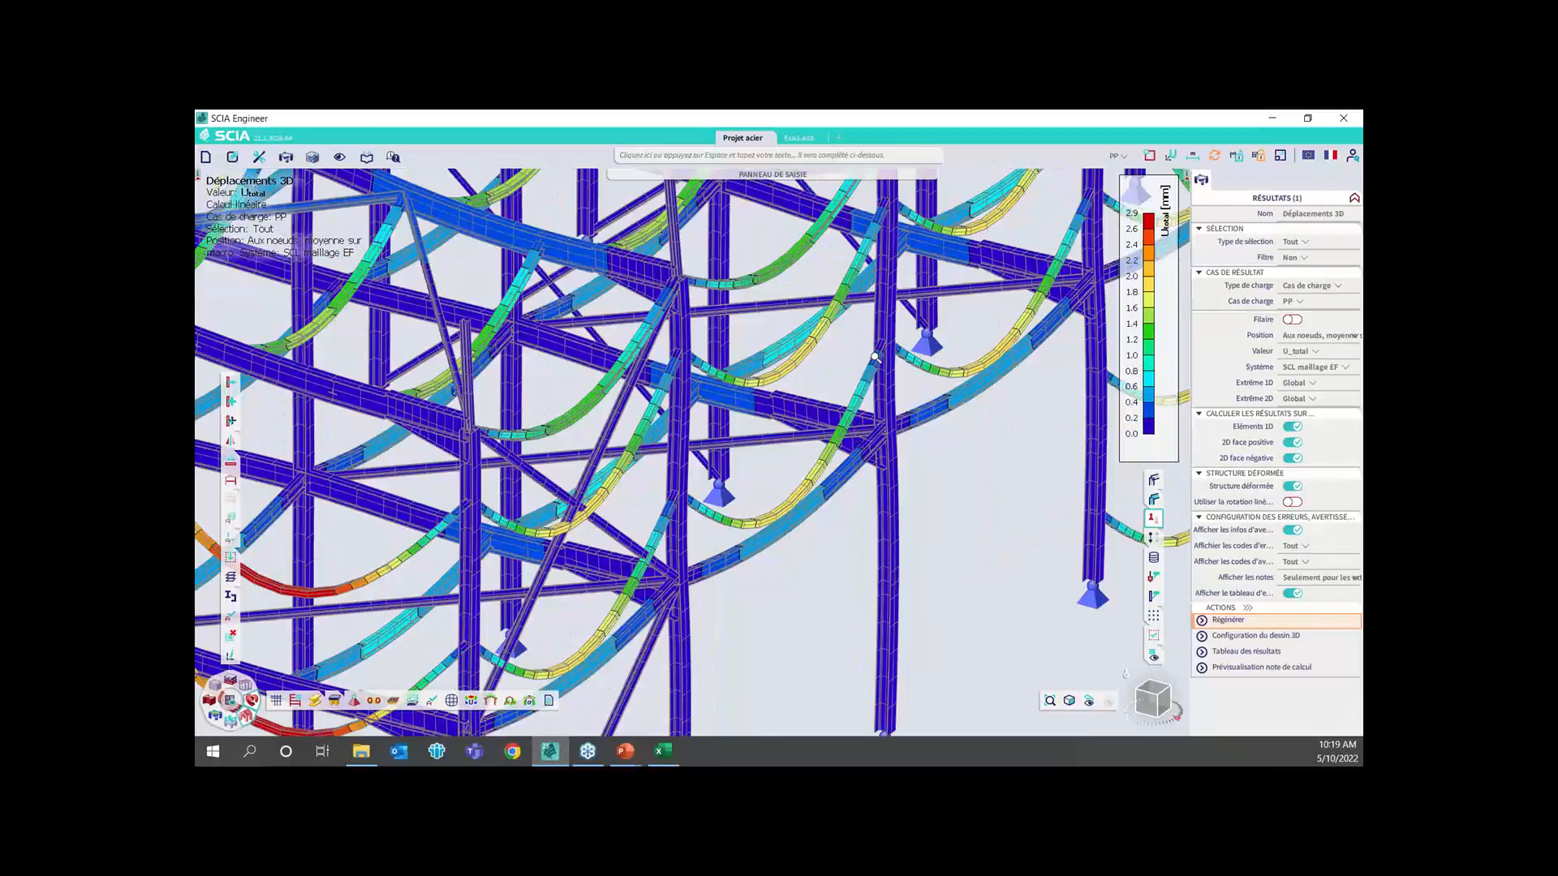
pyautogui.scroll(-5, 710, 393)
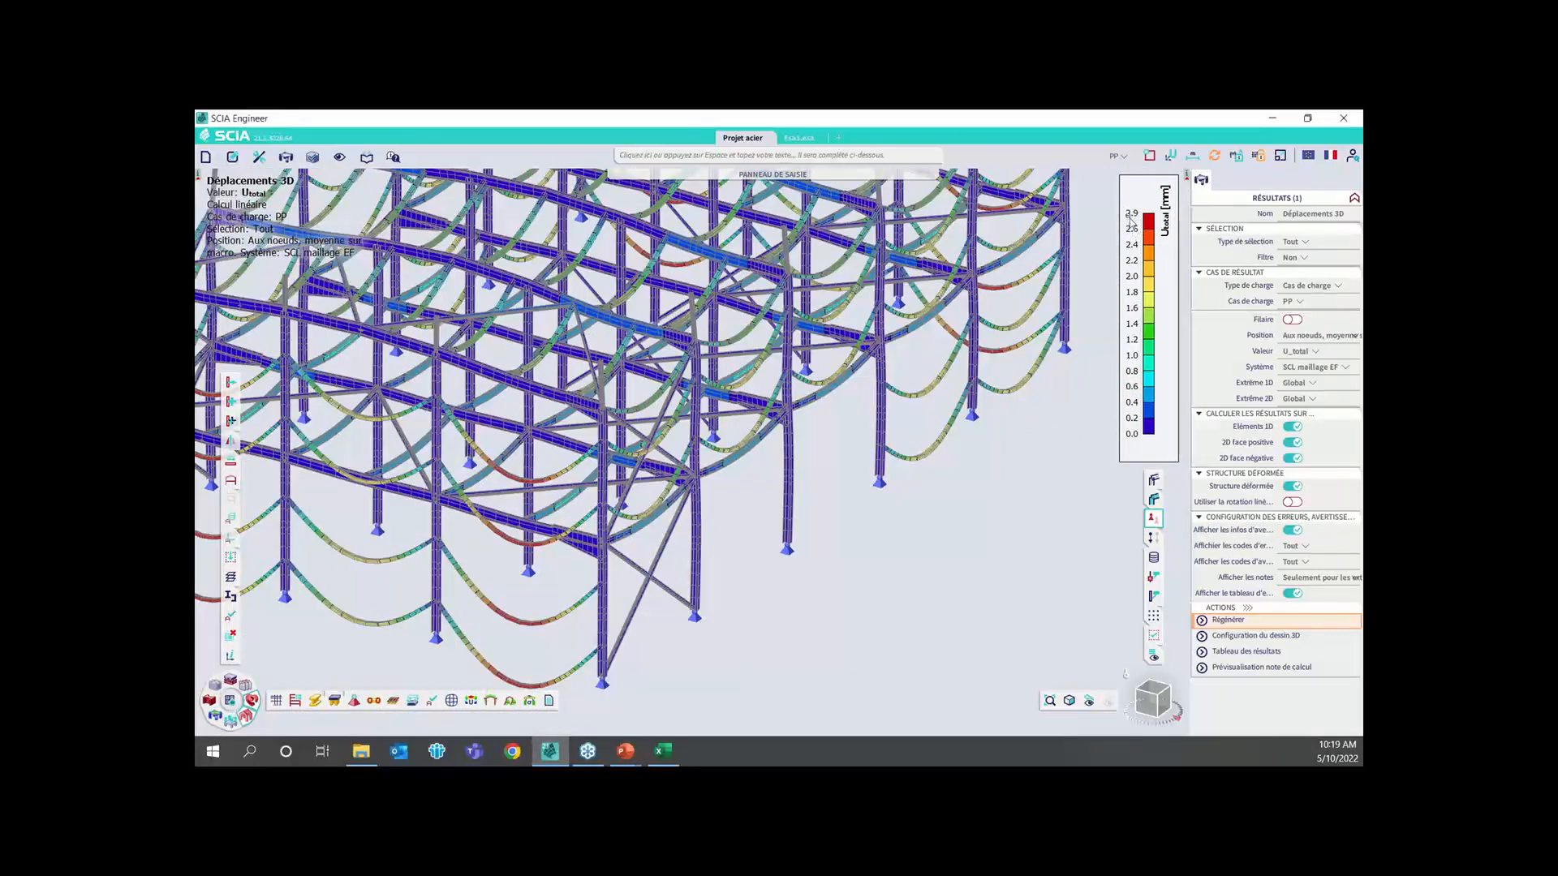
# Set the display scale of the result data to 1
pyautogui.click(1282, 156)
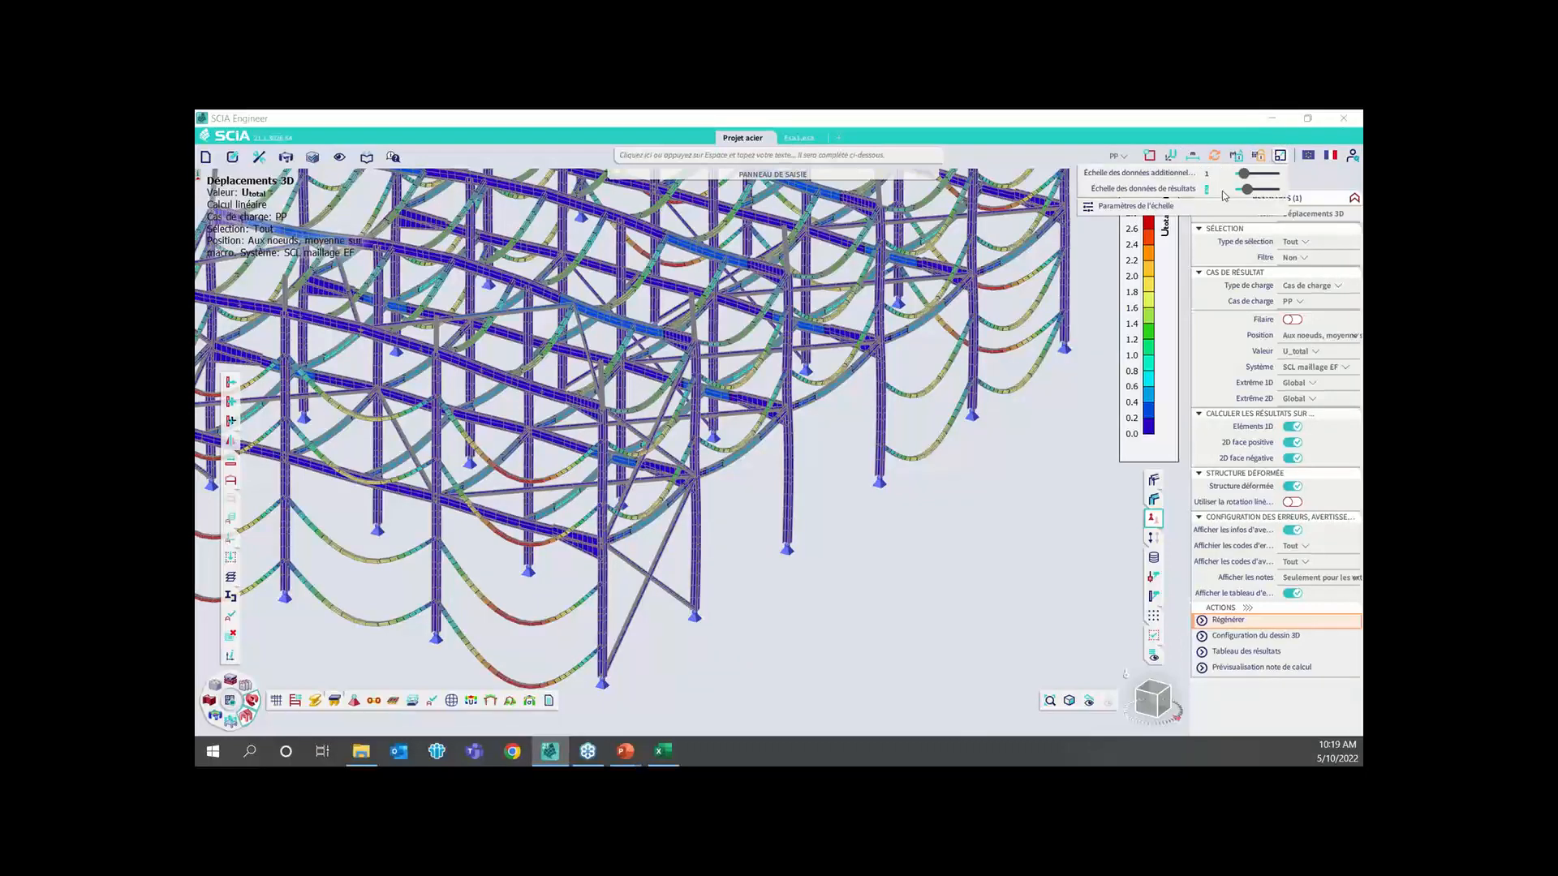
pyautogui.write('1')
pyautogui.press('Return')
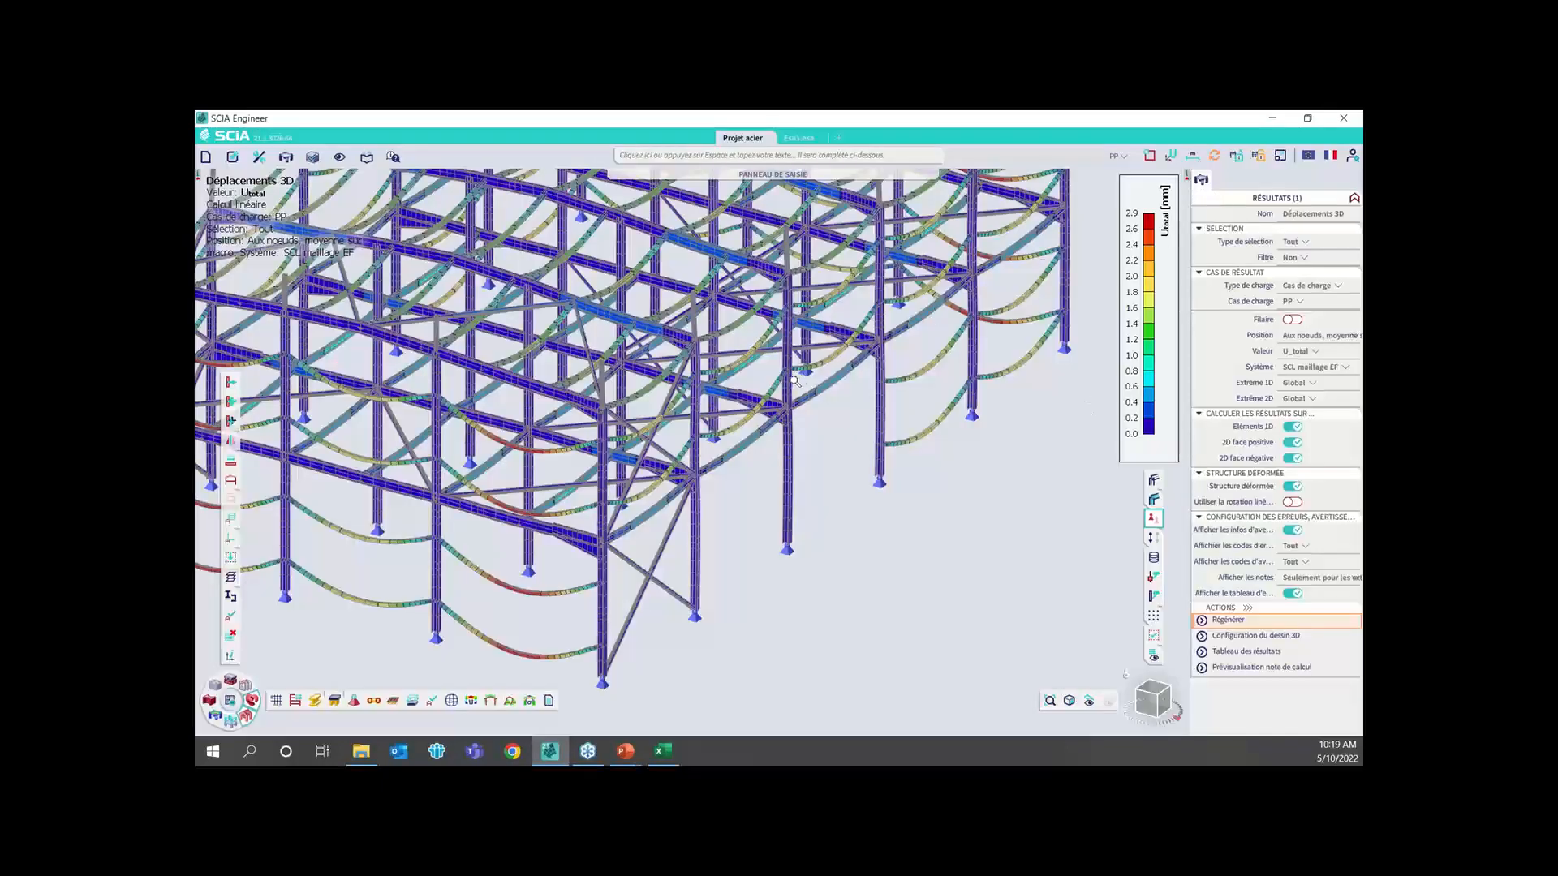
# Turn the drawing of the members' system lines back on in the display parameters for all entities
pyautogui.scroll(-2, 793, 376)
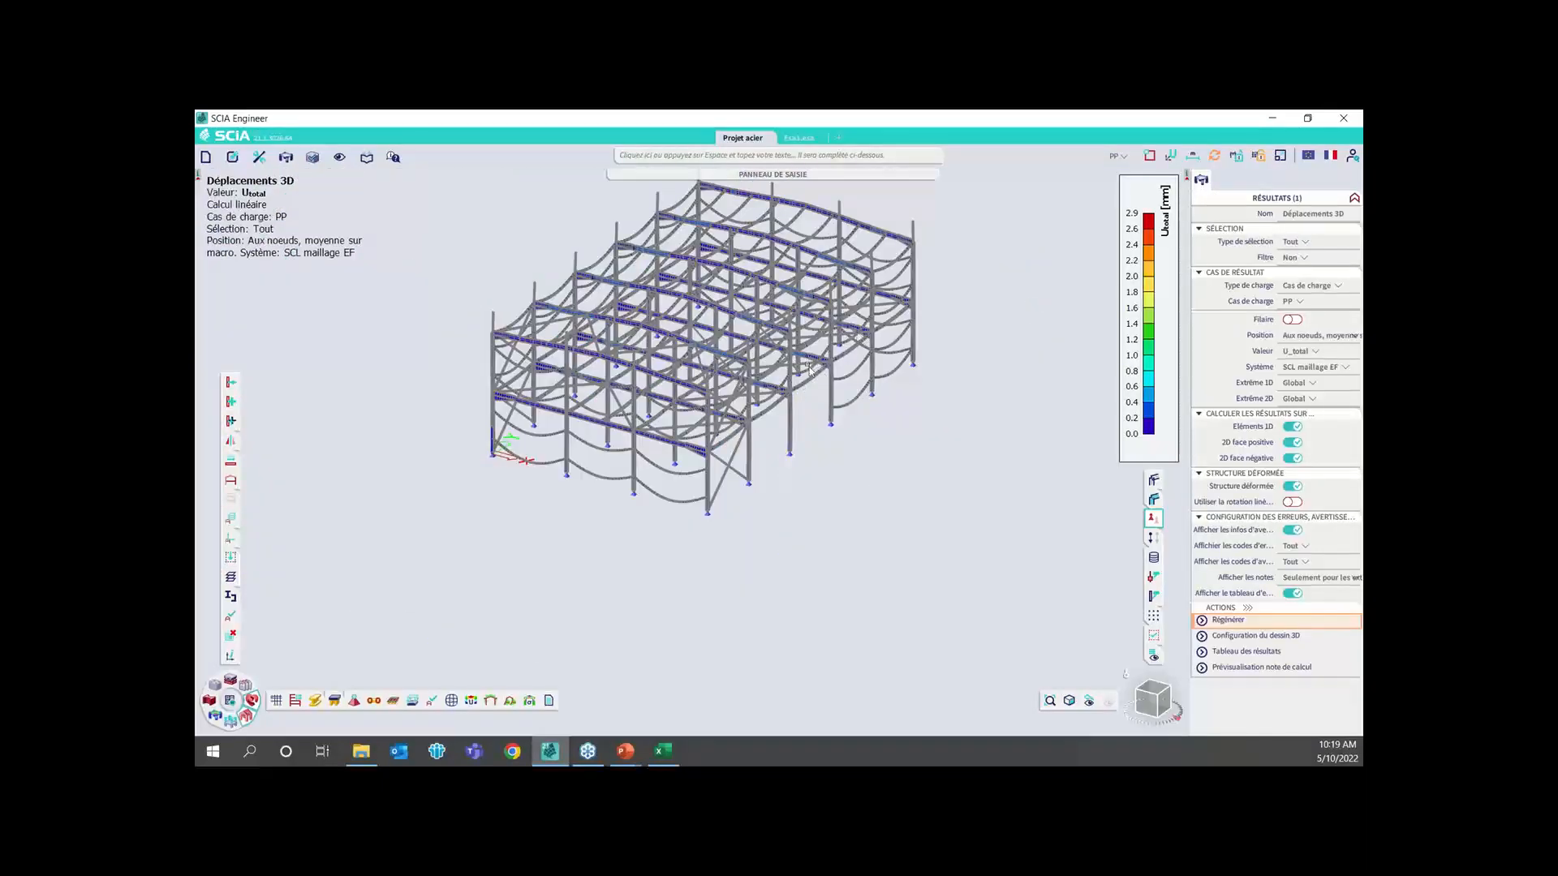
pyautogui.rightClick(1029, 276)
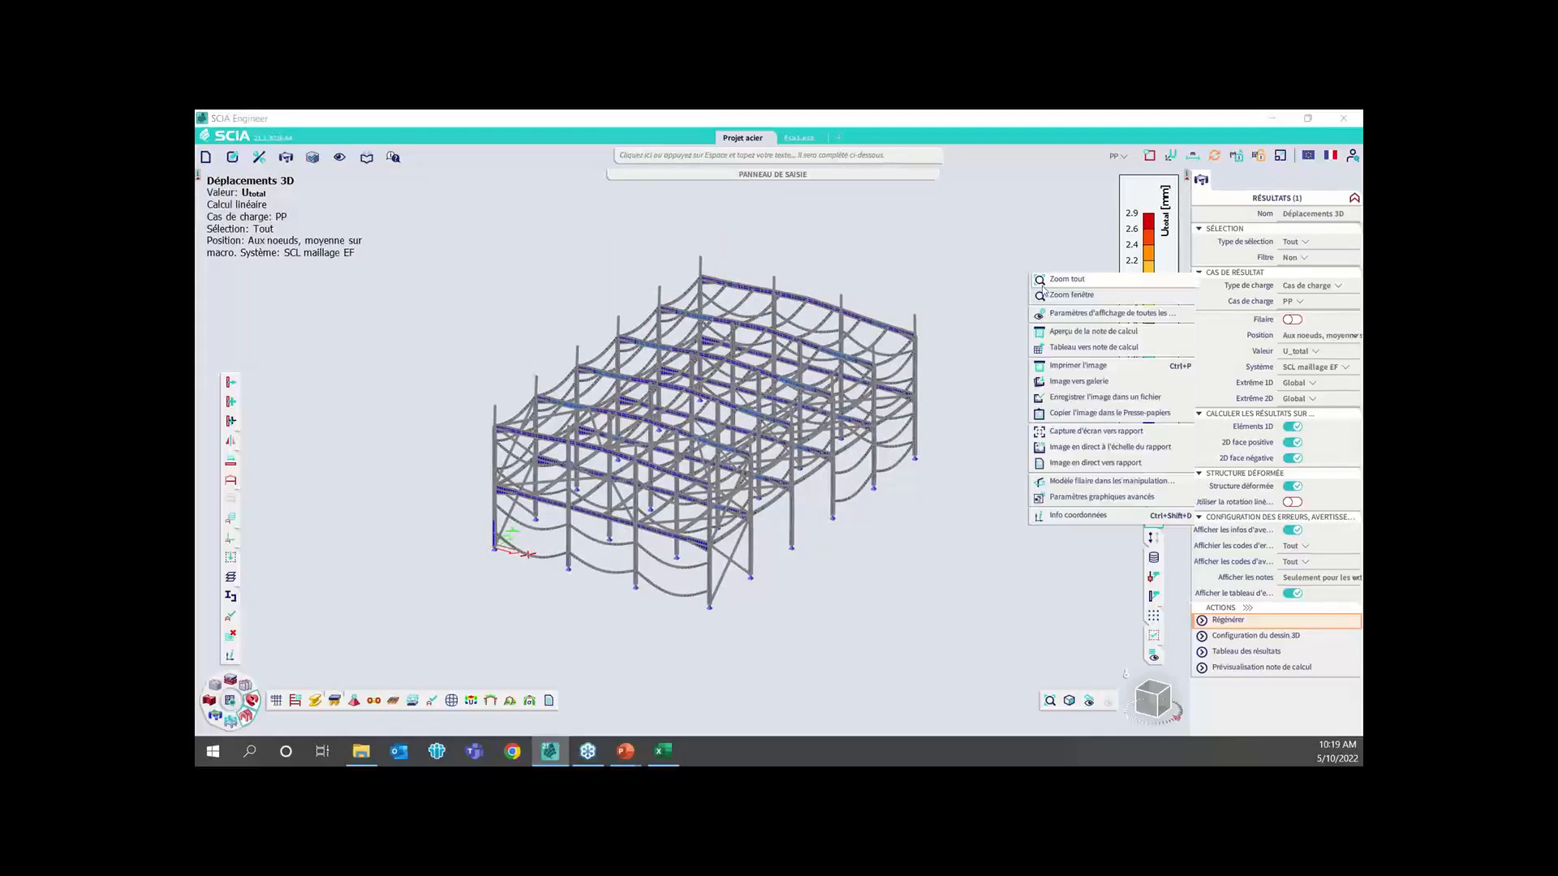
pyautogui.click(1087, 313)
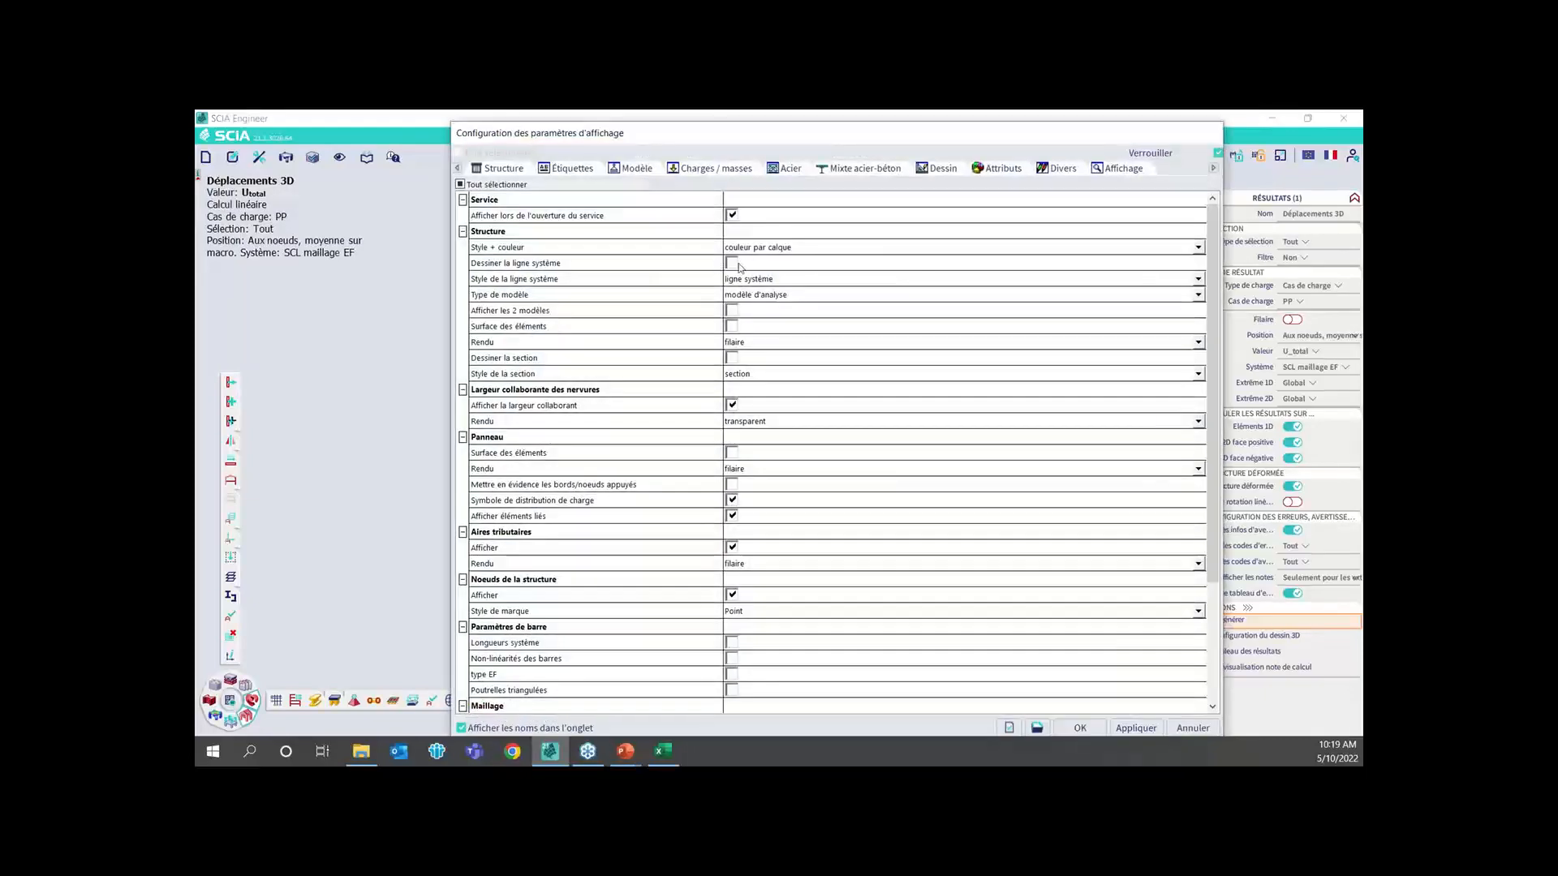
pyautogui.click(740, 264)
pyautogui.click(1080, 728)
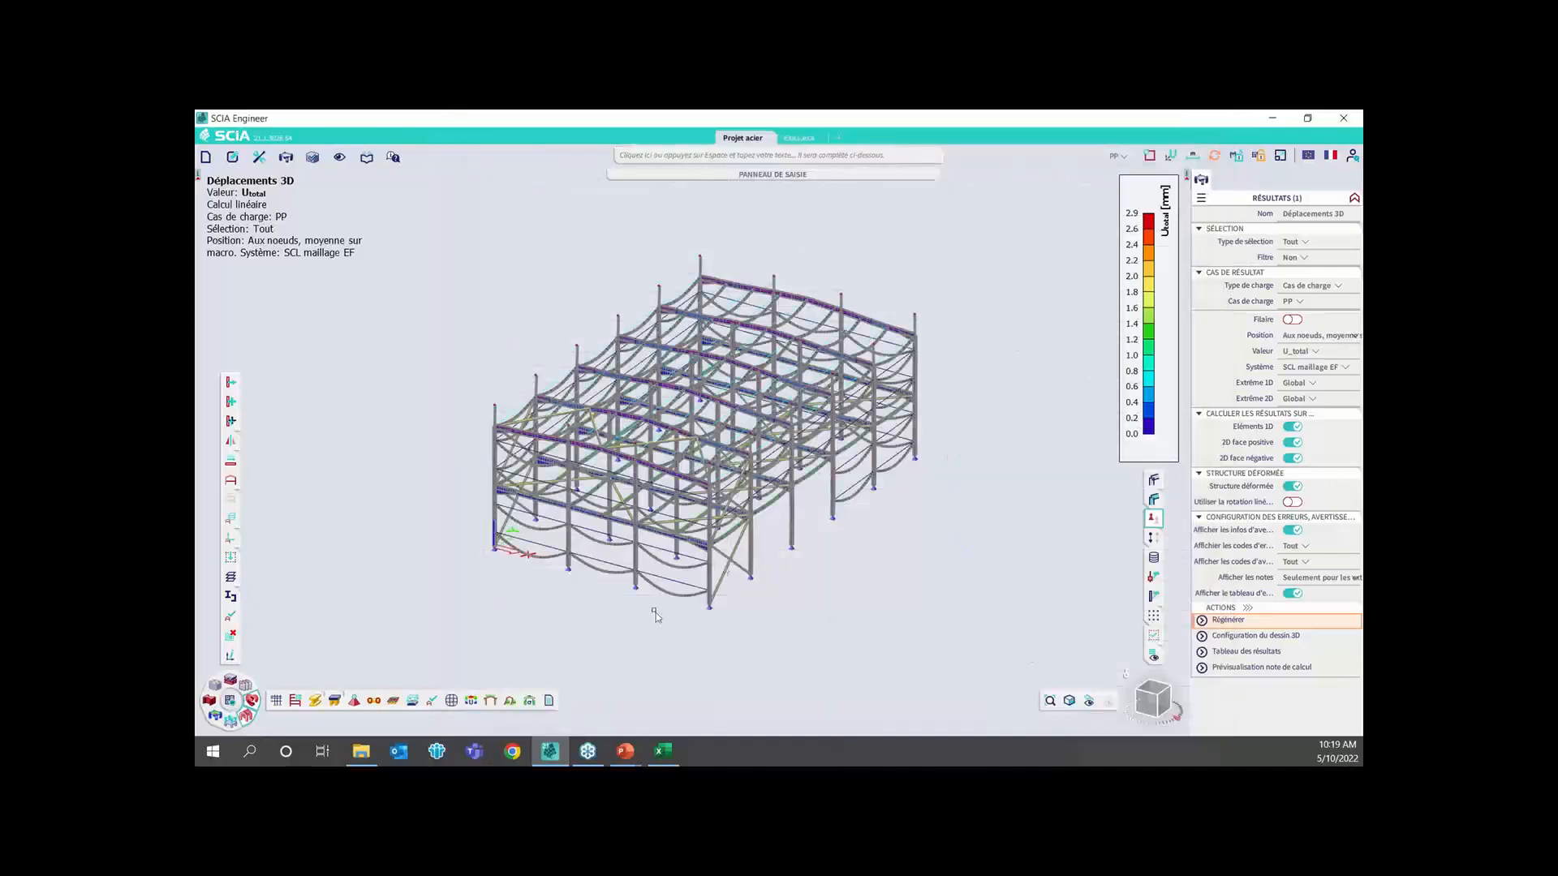
# Open the 3D stress results (Contraintes 3D) and set the selection type to Actuelle
pyautogui.click(230, 719)
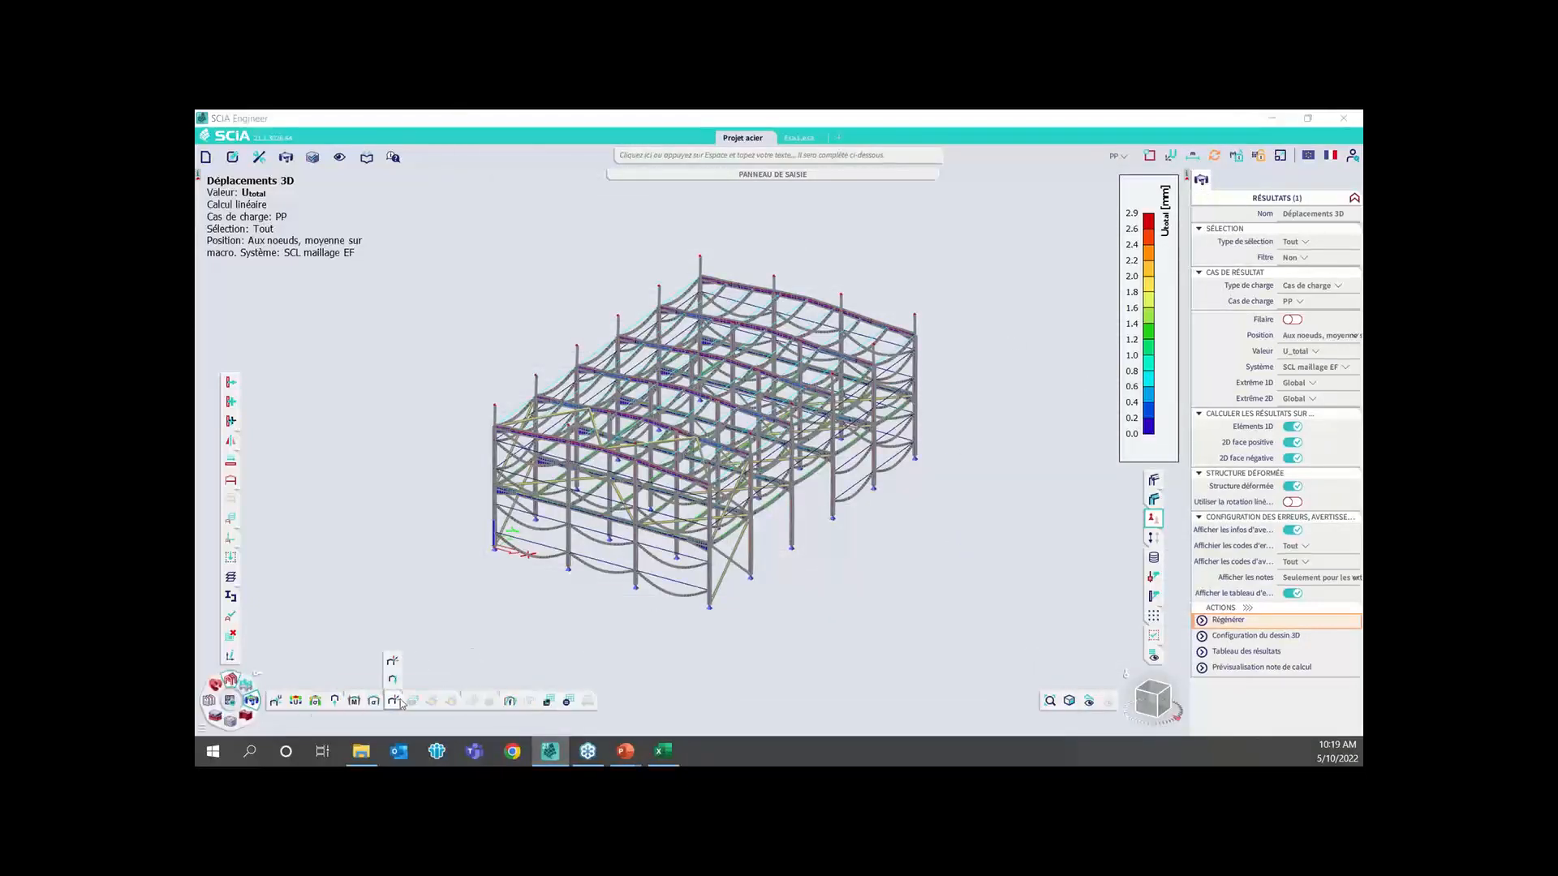
pyautogui.click(317, 700)
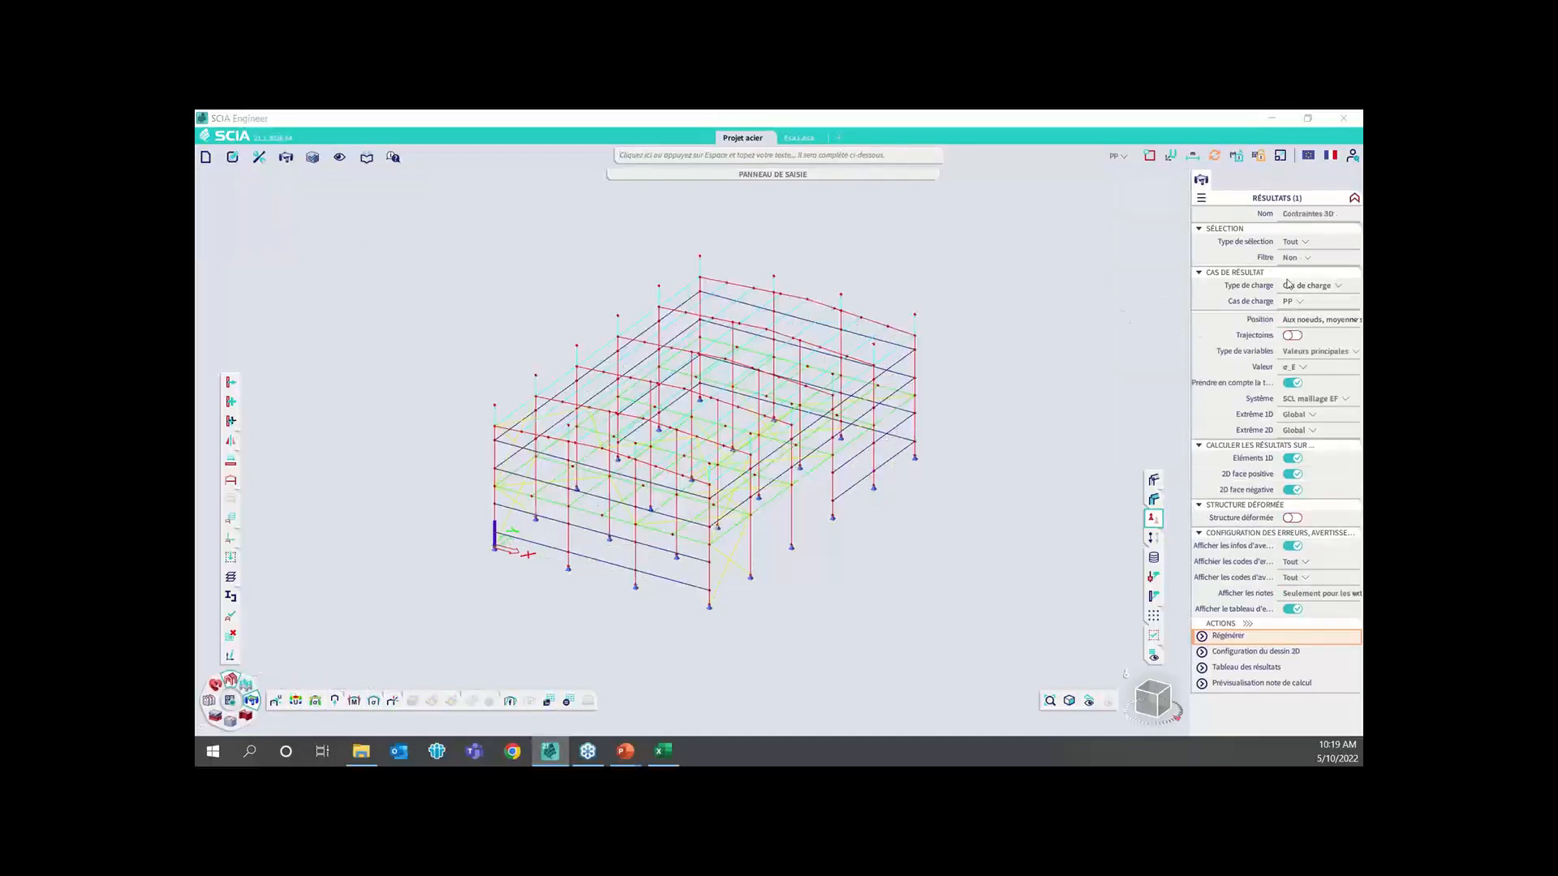
pyautogui.click(1294, 243)
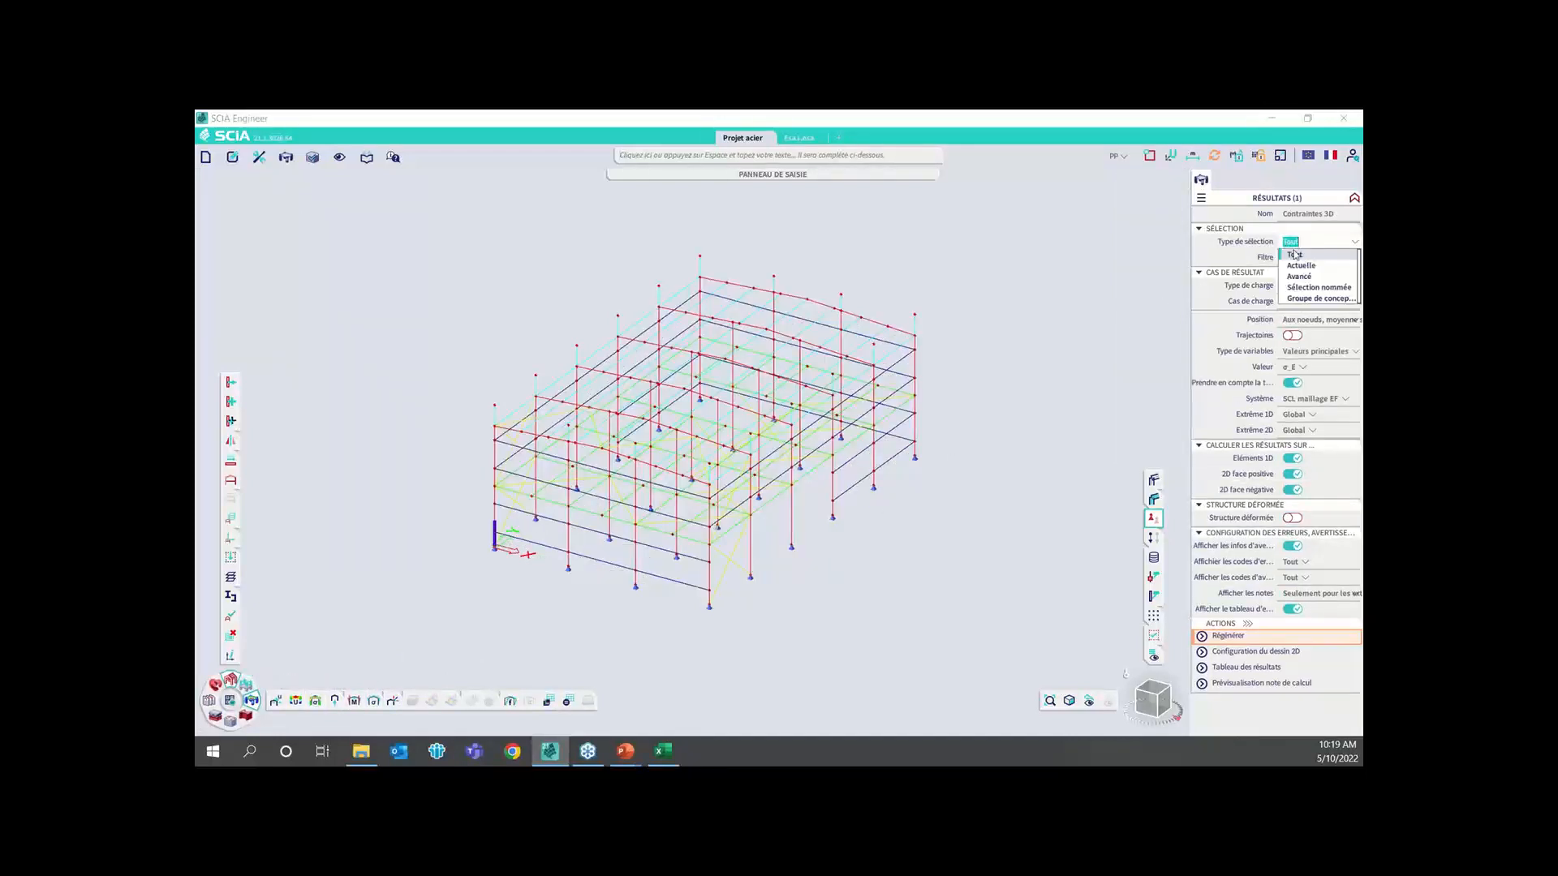
pyautogui.click(1301, 265)
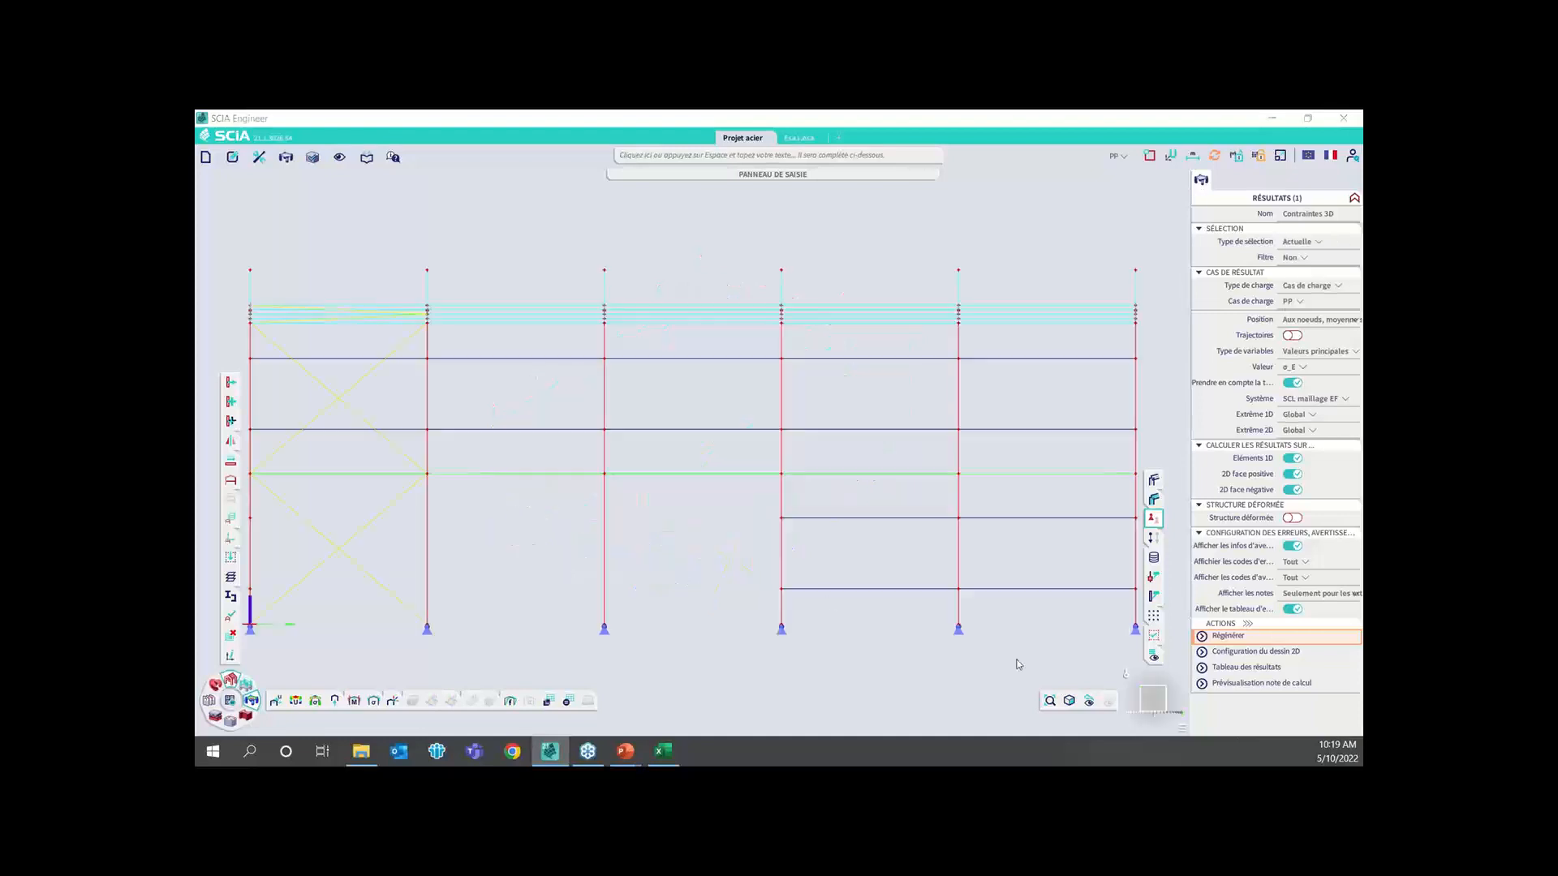
# Select all members of the front end frame and generate their σ_E stresses for load case PP
pyautogui.scroll(-3, 844, 531)
pyautogui.moveTo(547, 387); pyautogui.dragTo(589, 610)
pyautogui.click(1147, 696)
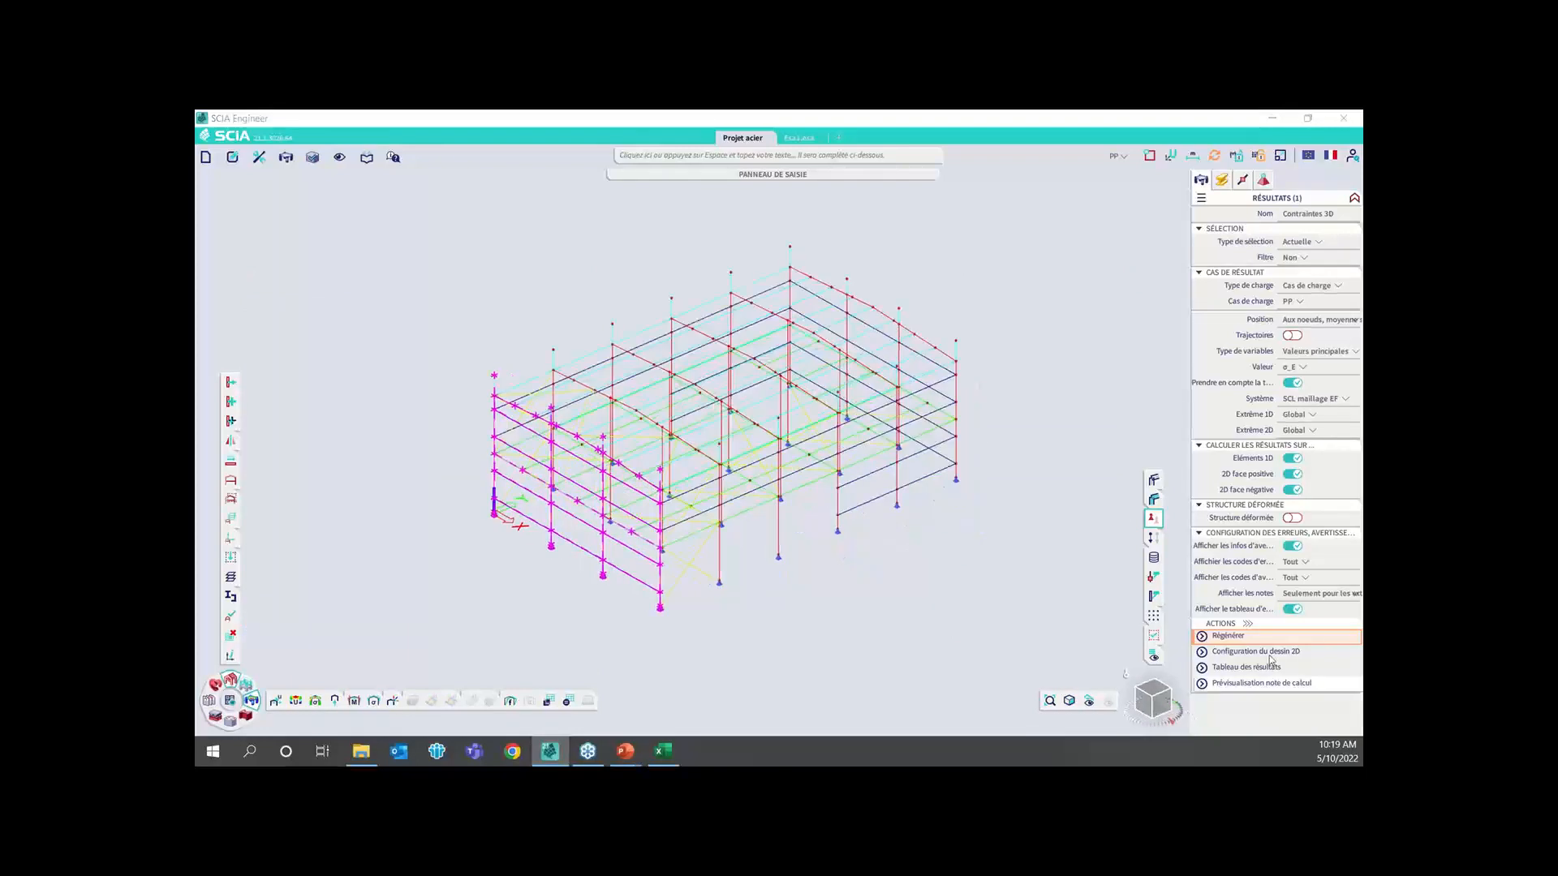
pyautogui.click(1336, 369)
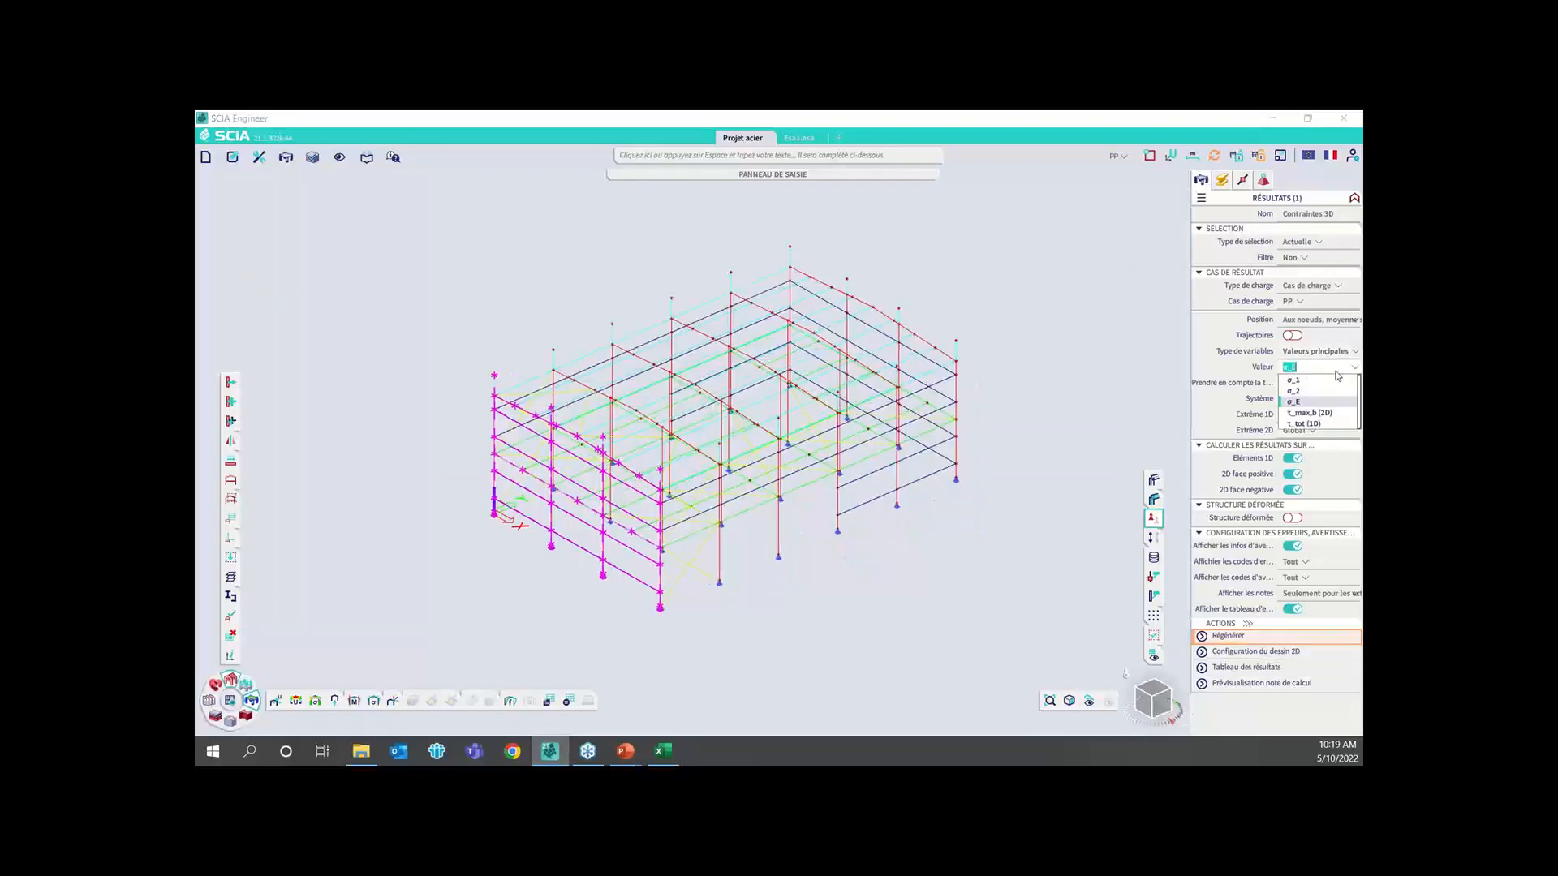
pyautogui.click(1242, 636)
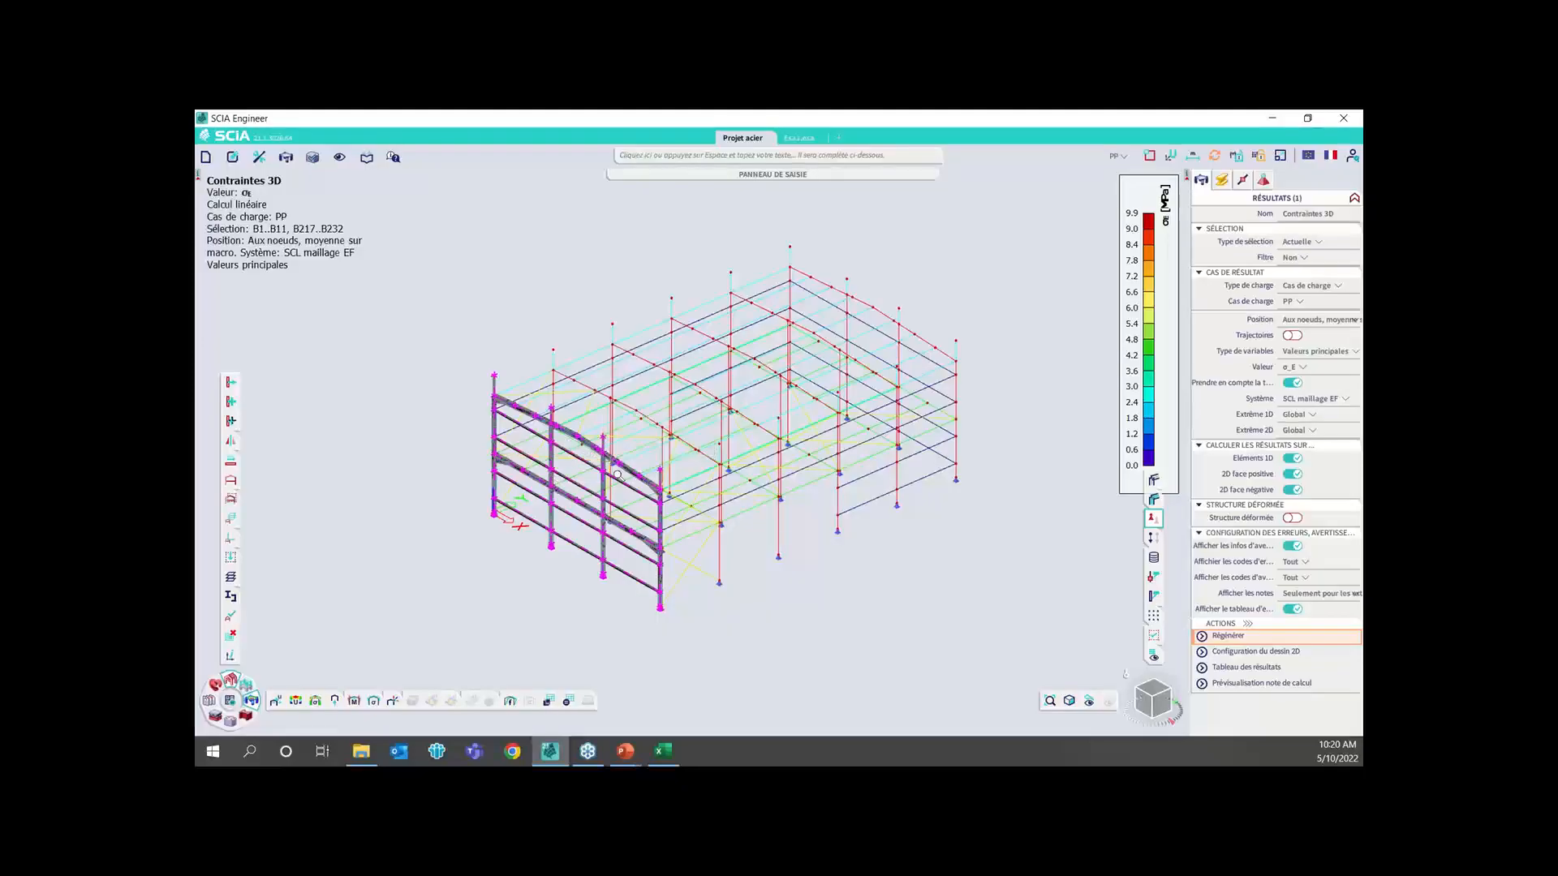
# Examine the σ_E stress distribution up close on the end frame's rafters, haunch, rails and columns
pyautogui.scroll(5, 678, 513)
pyautogui.scroll(4, 678, 513)
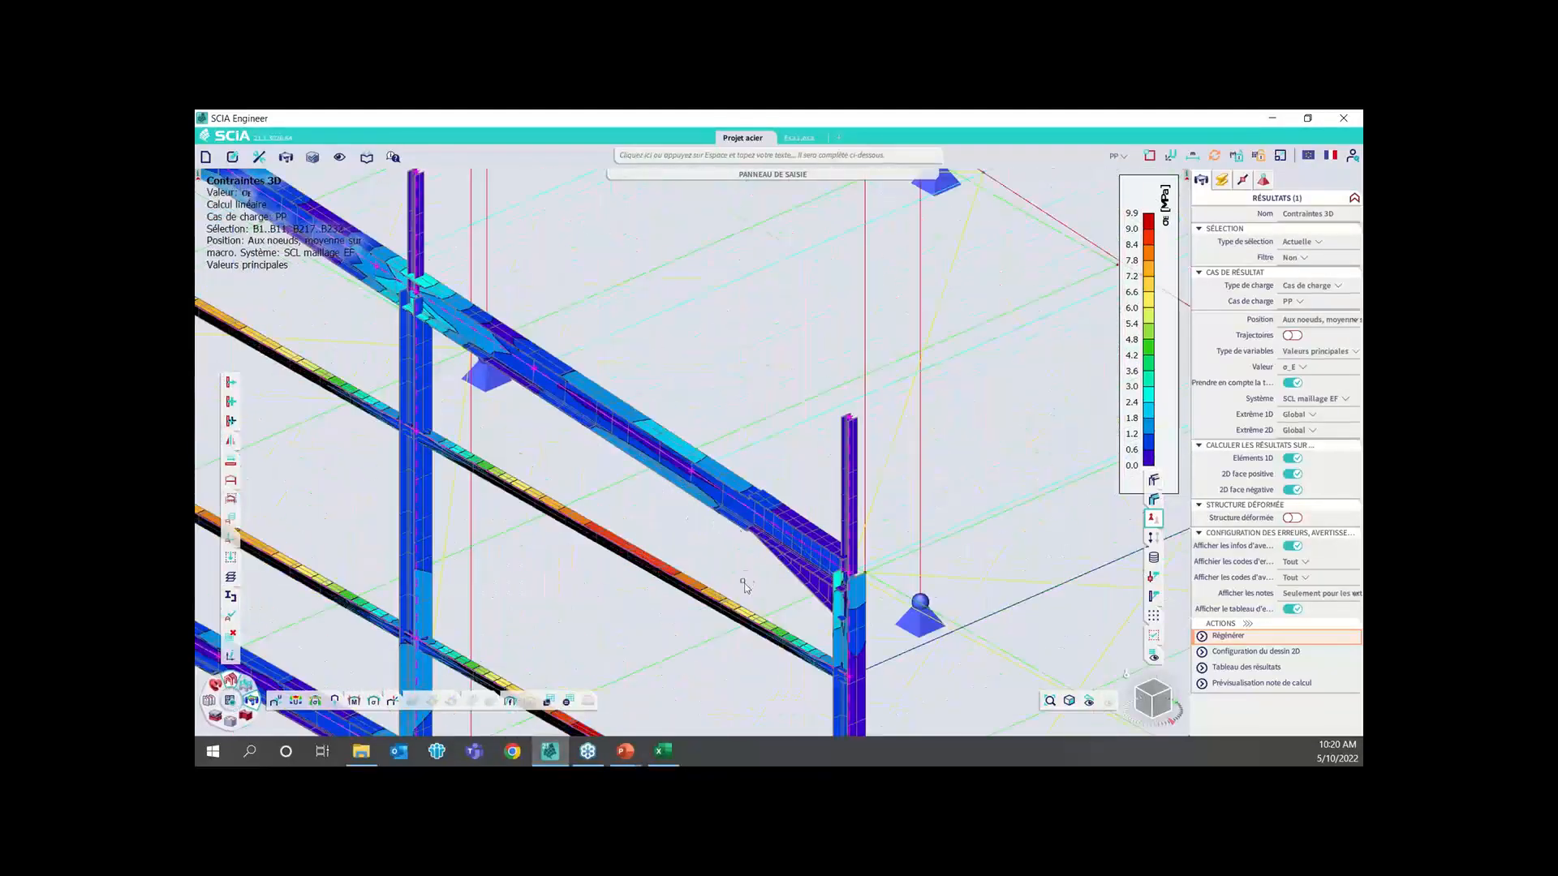
pyautogui.moveTo(746, 581); pyautogui.dragTo(863, 424, button='middle')
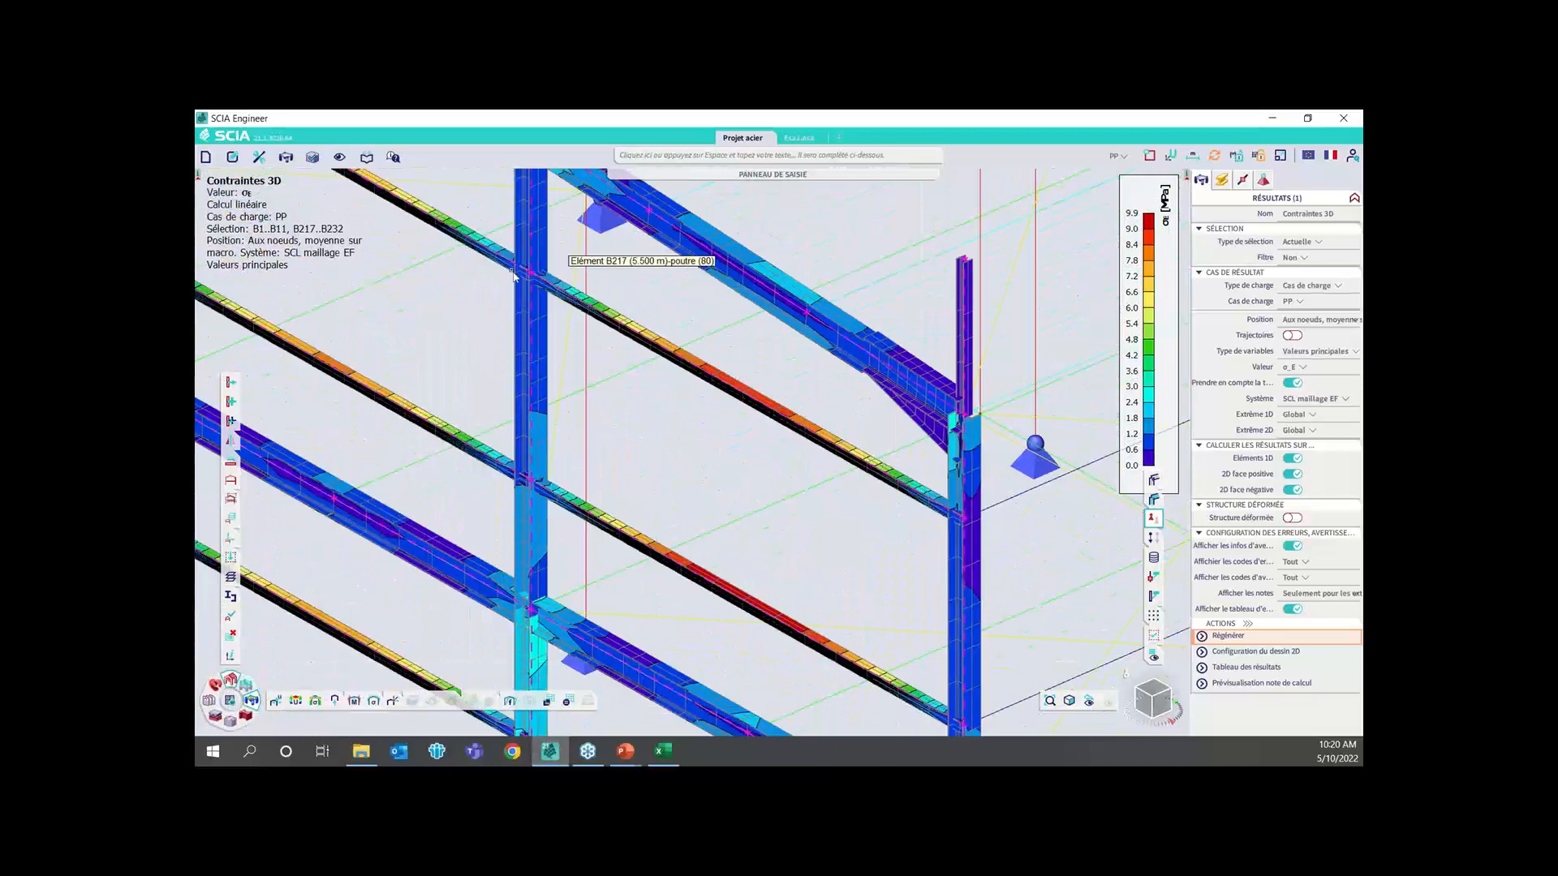
pyautogui.scroll(3, 951, 384)
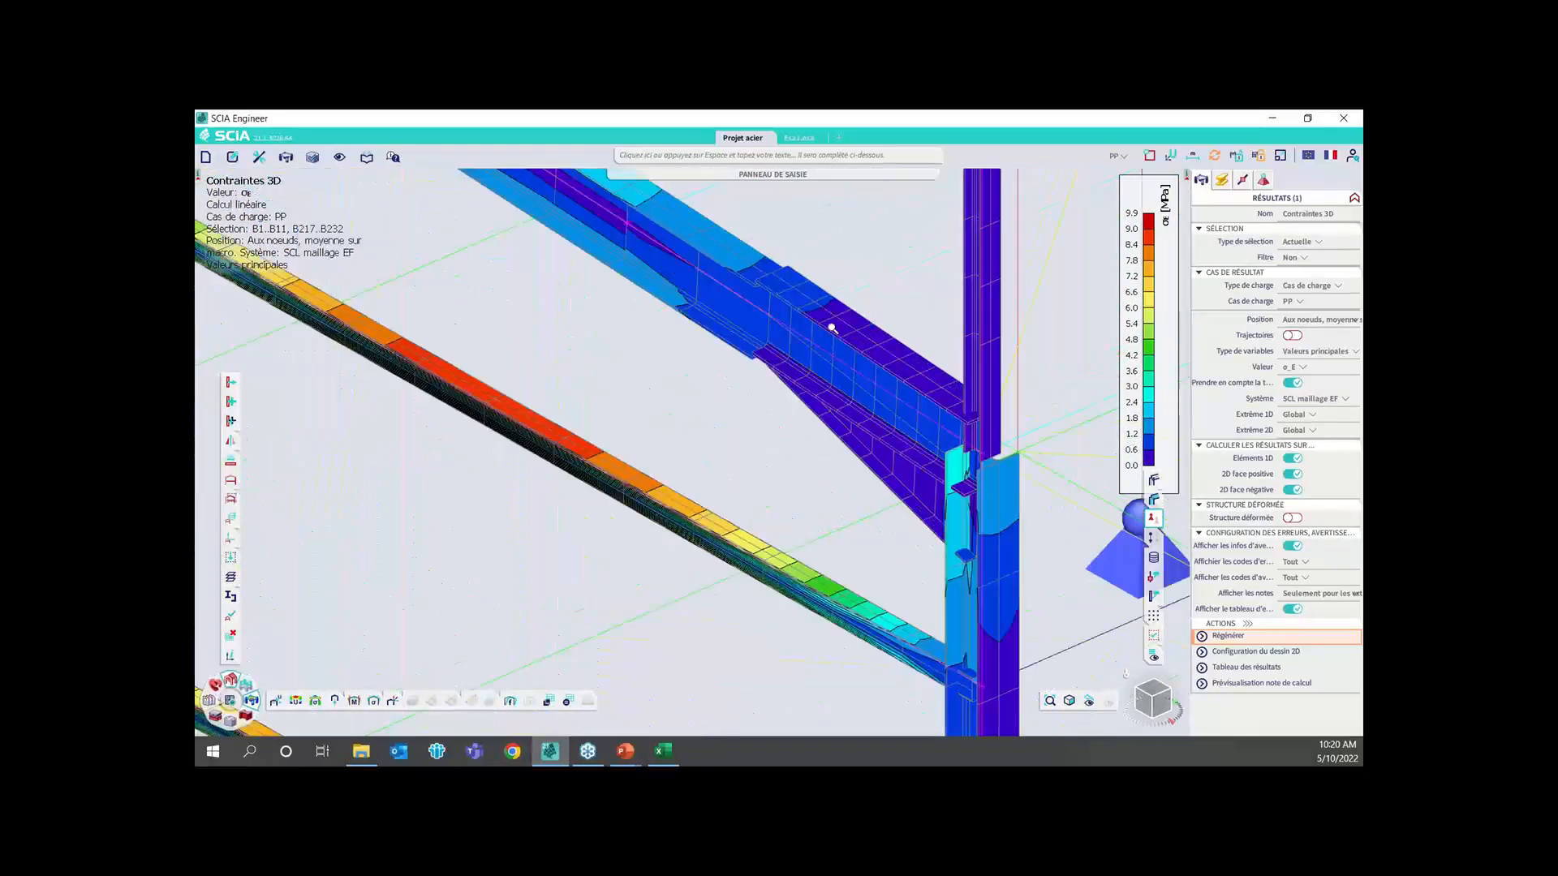
pyautogui.moveTo(691, 293); pyautogui.dragTo(772, 461, button='middle')
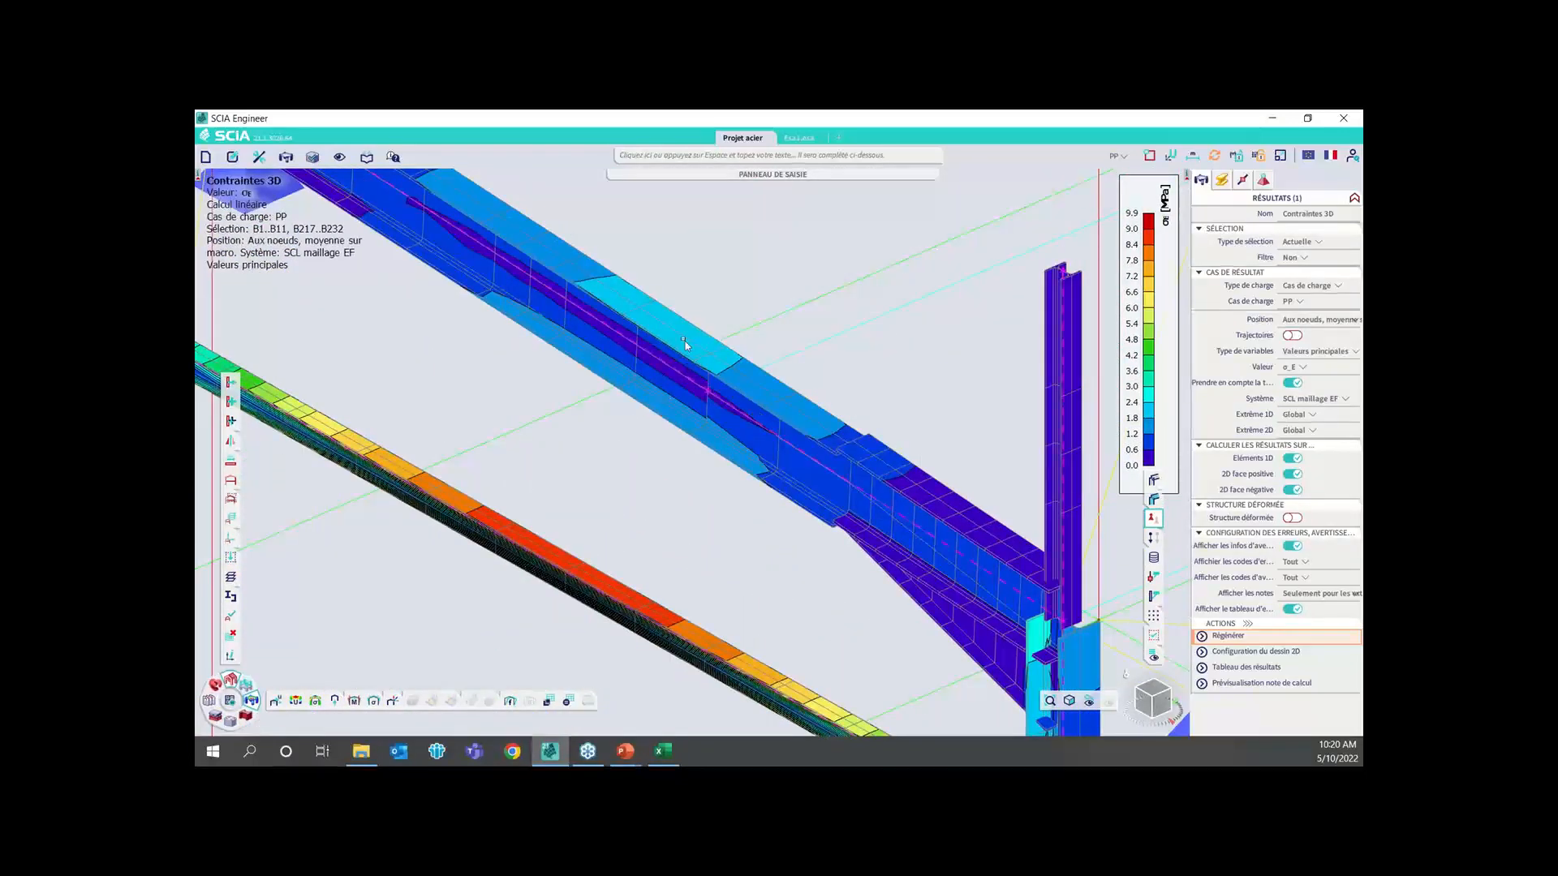
pyautogui.scroll(-5, 702, 399)
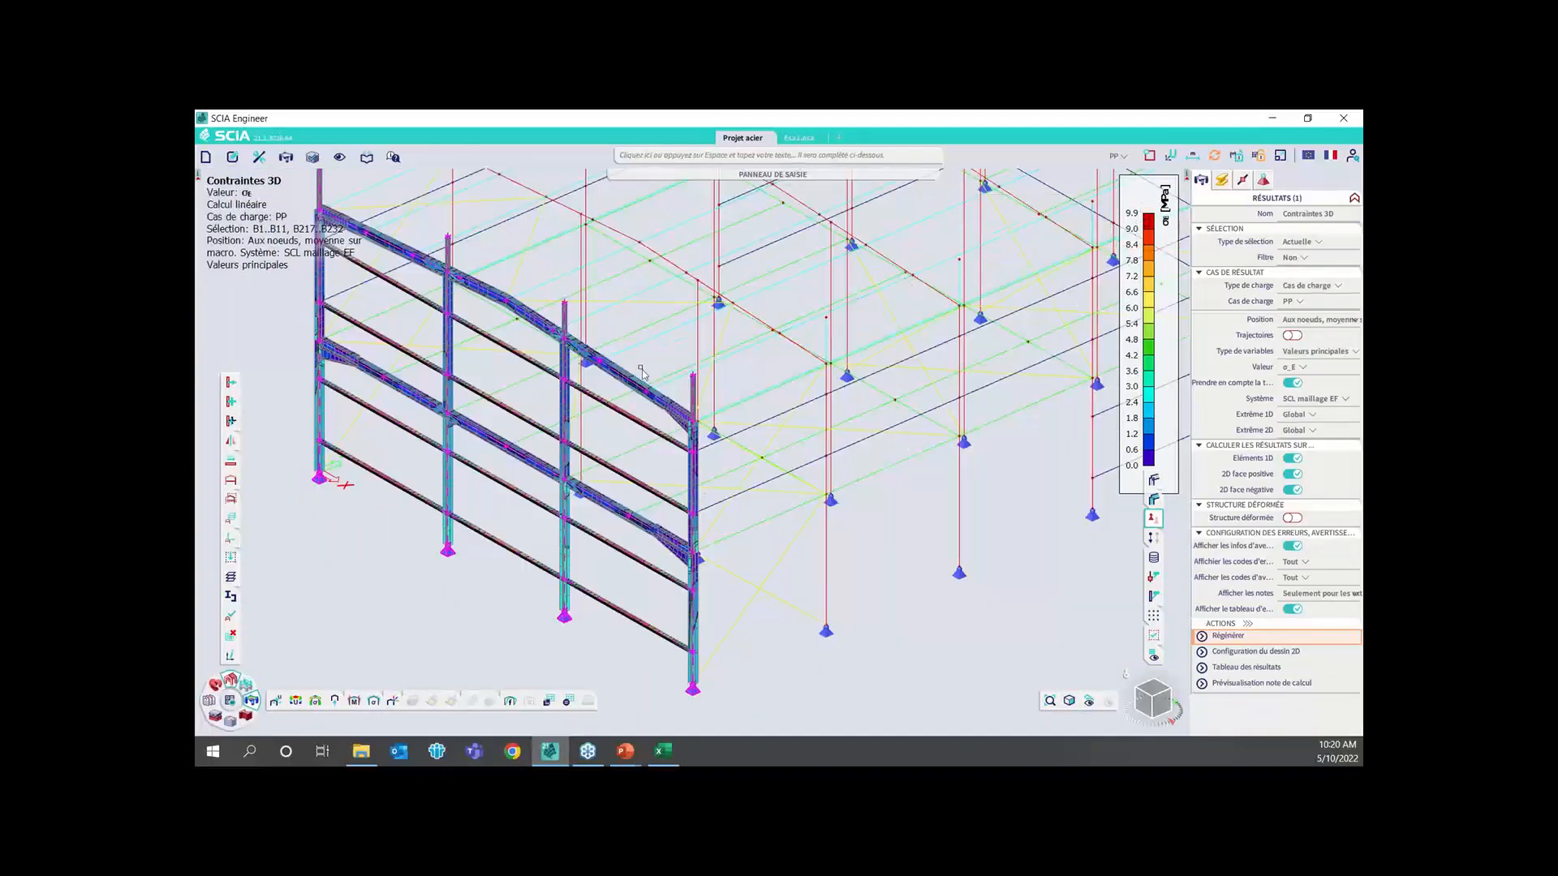
pyautogui.scroll(-3, 697, 338)
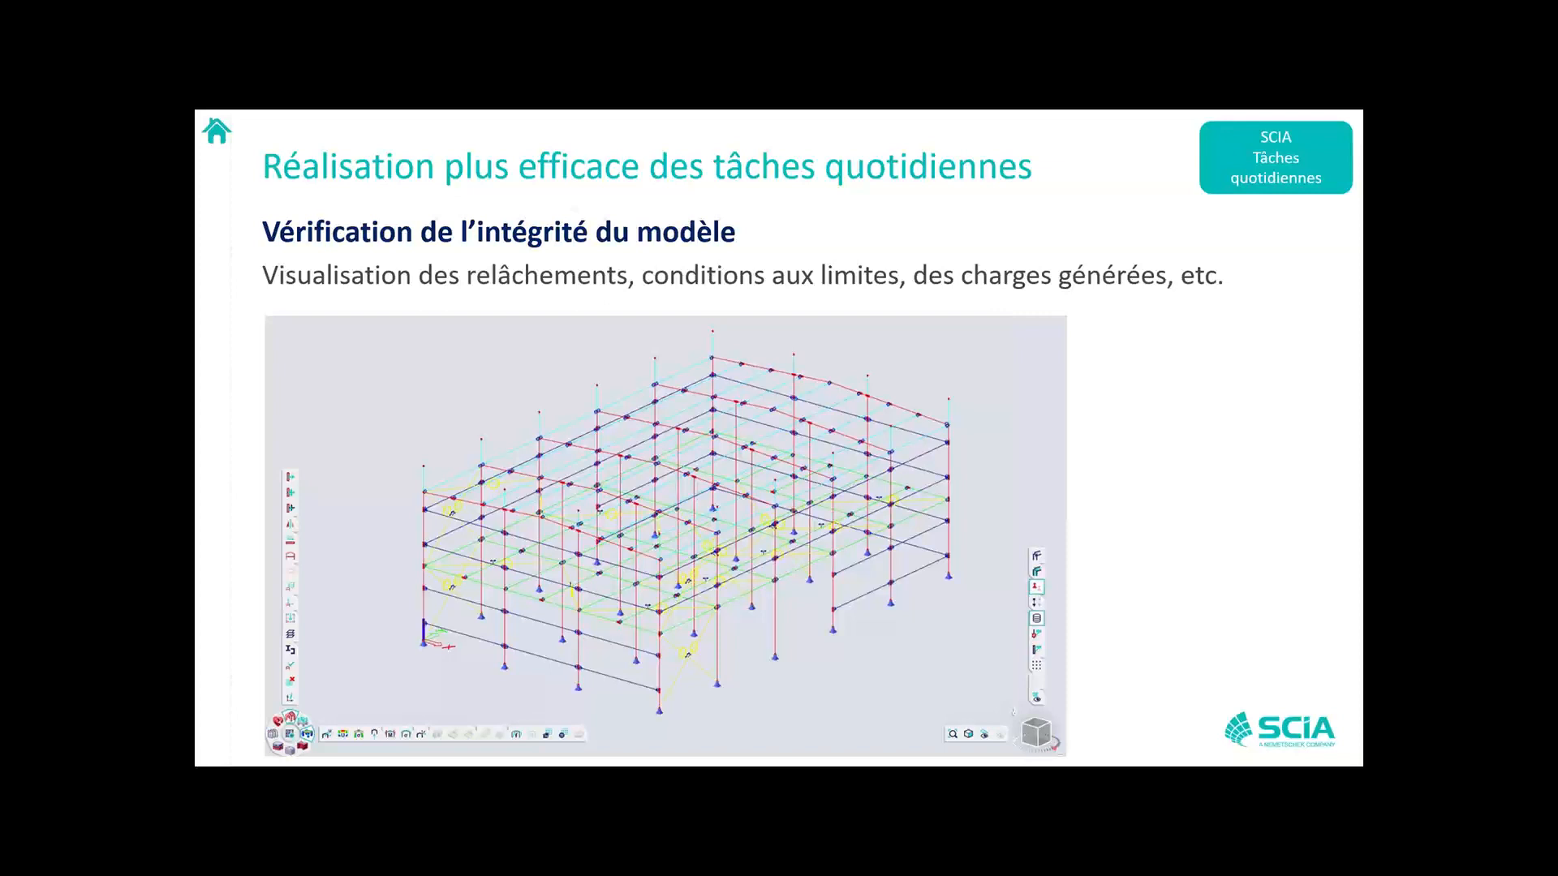
# Switch from the slides back to SCIA Engineer and clear the stress results and the member selection
pyautogui.hotkey('alt', 'Tab')
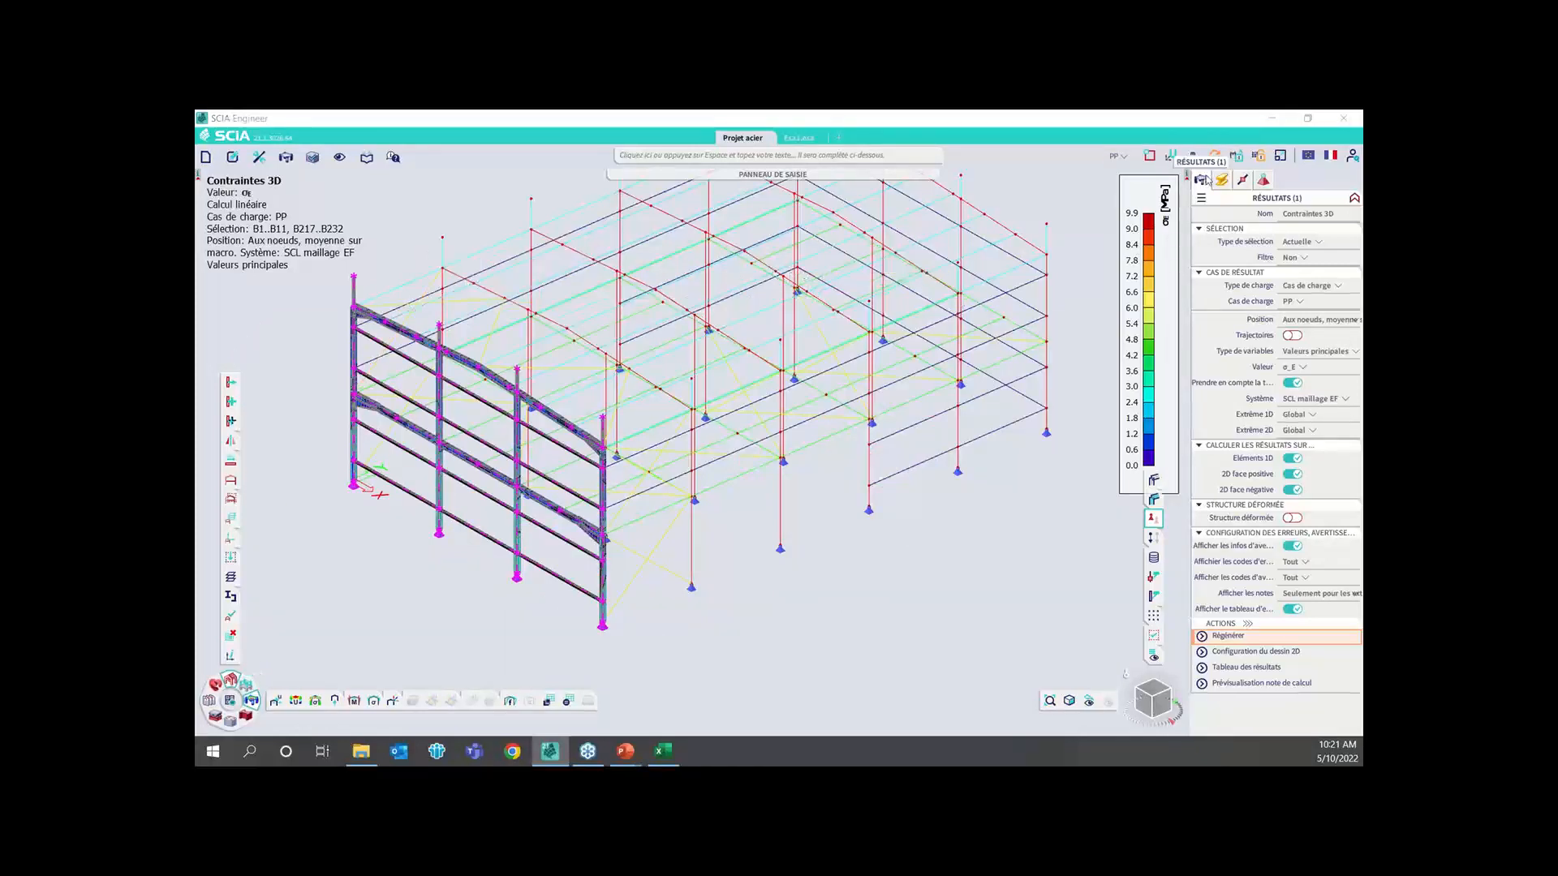
pyautogui.click(1285, 180)
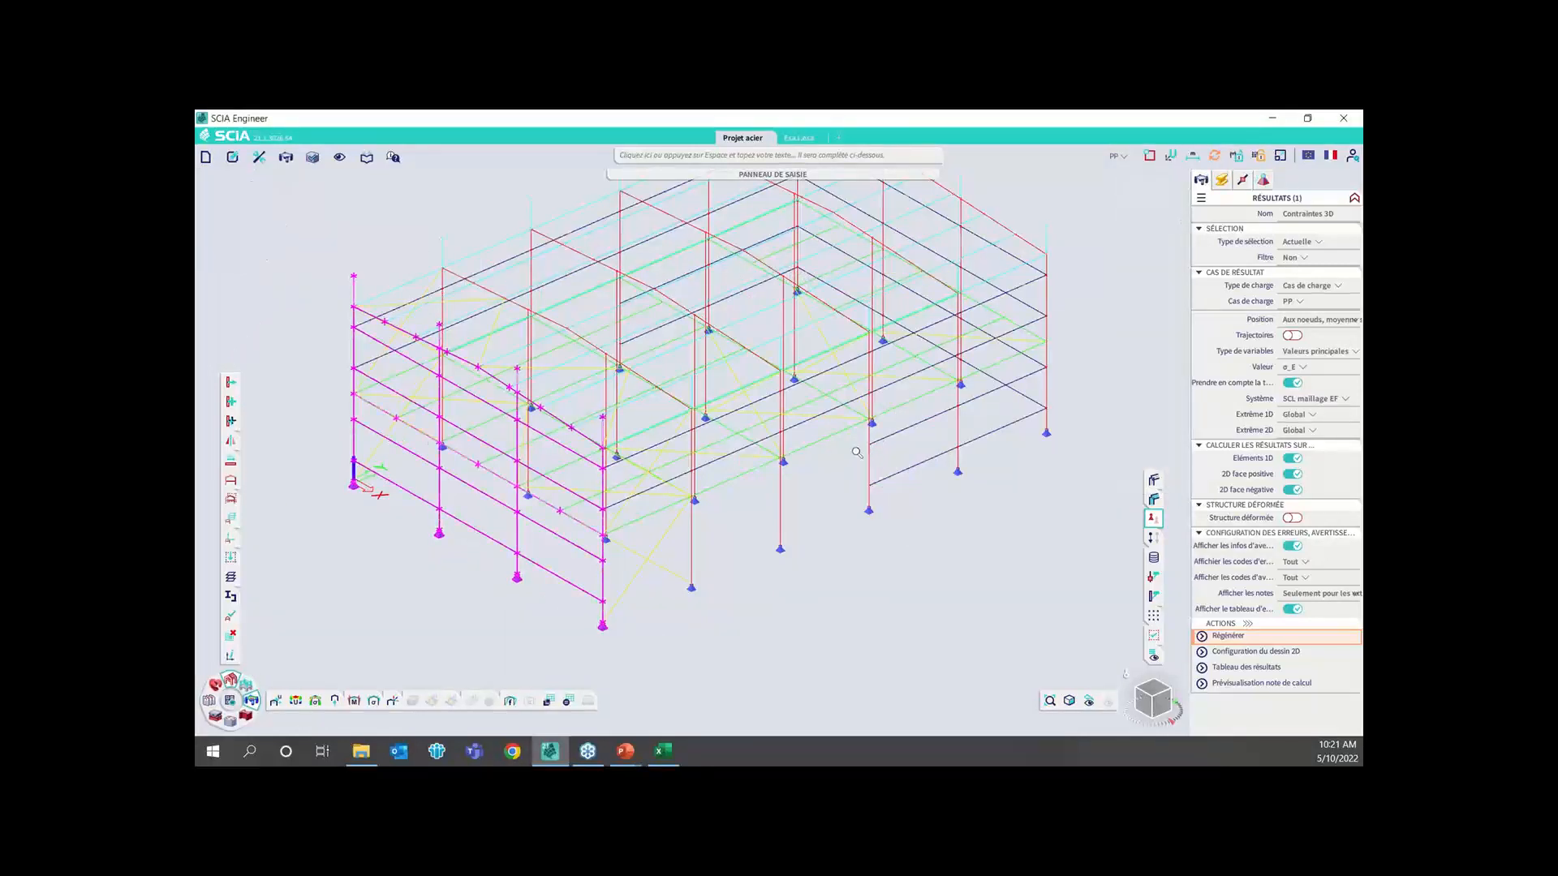
pyautogui.scroll(-3, 820, 484)
pyautogui.scroll(5, 819, 486)
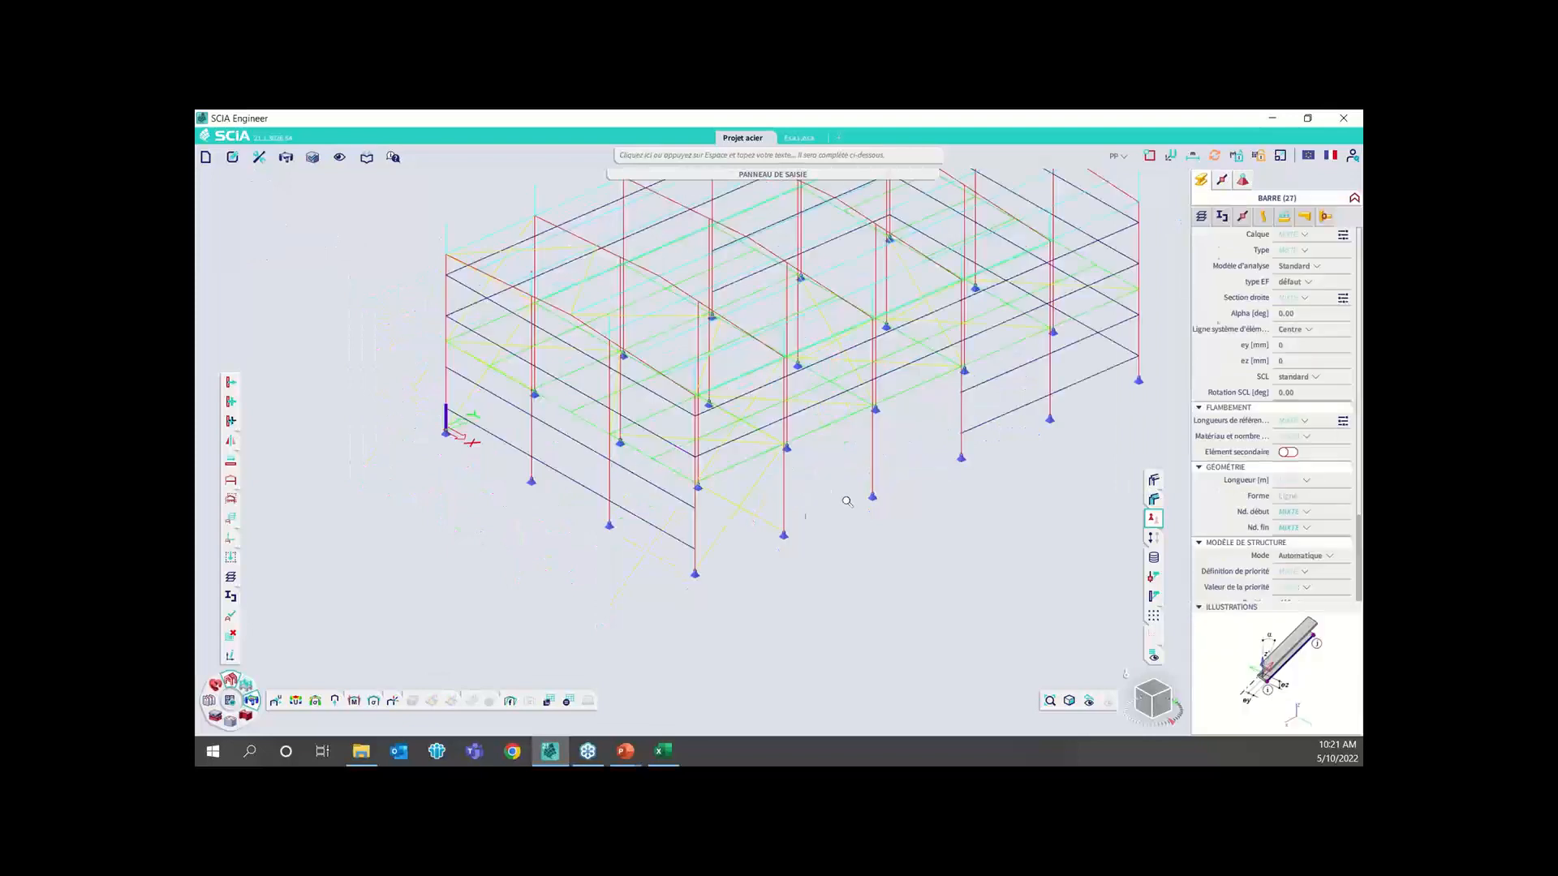
# Review the constraint options of column-base support Sn5 without changing them, and deselect the support
pyautogui.click(787, 539)
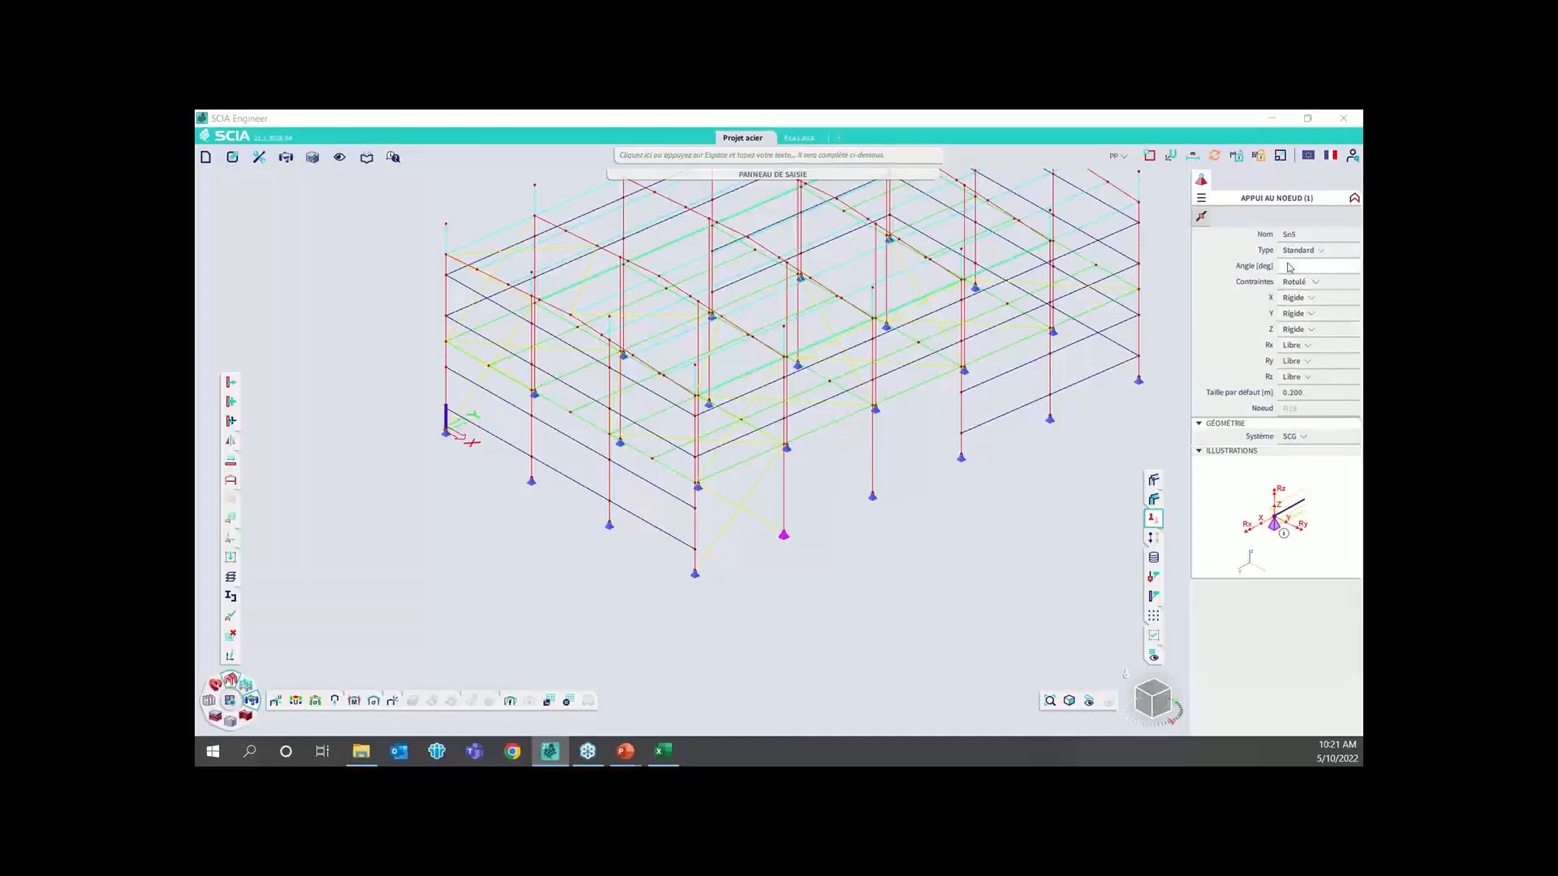
pyautogui.click(1302, 282)
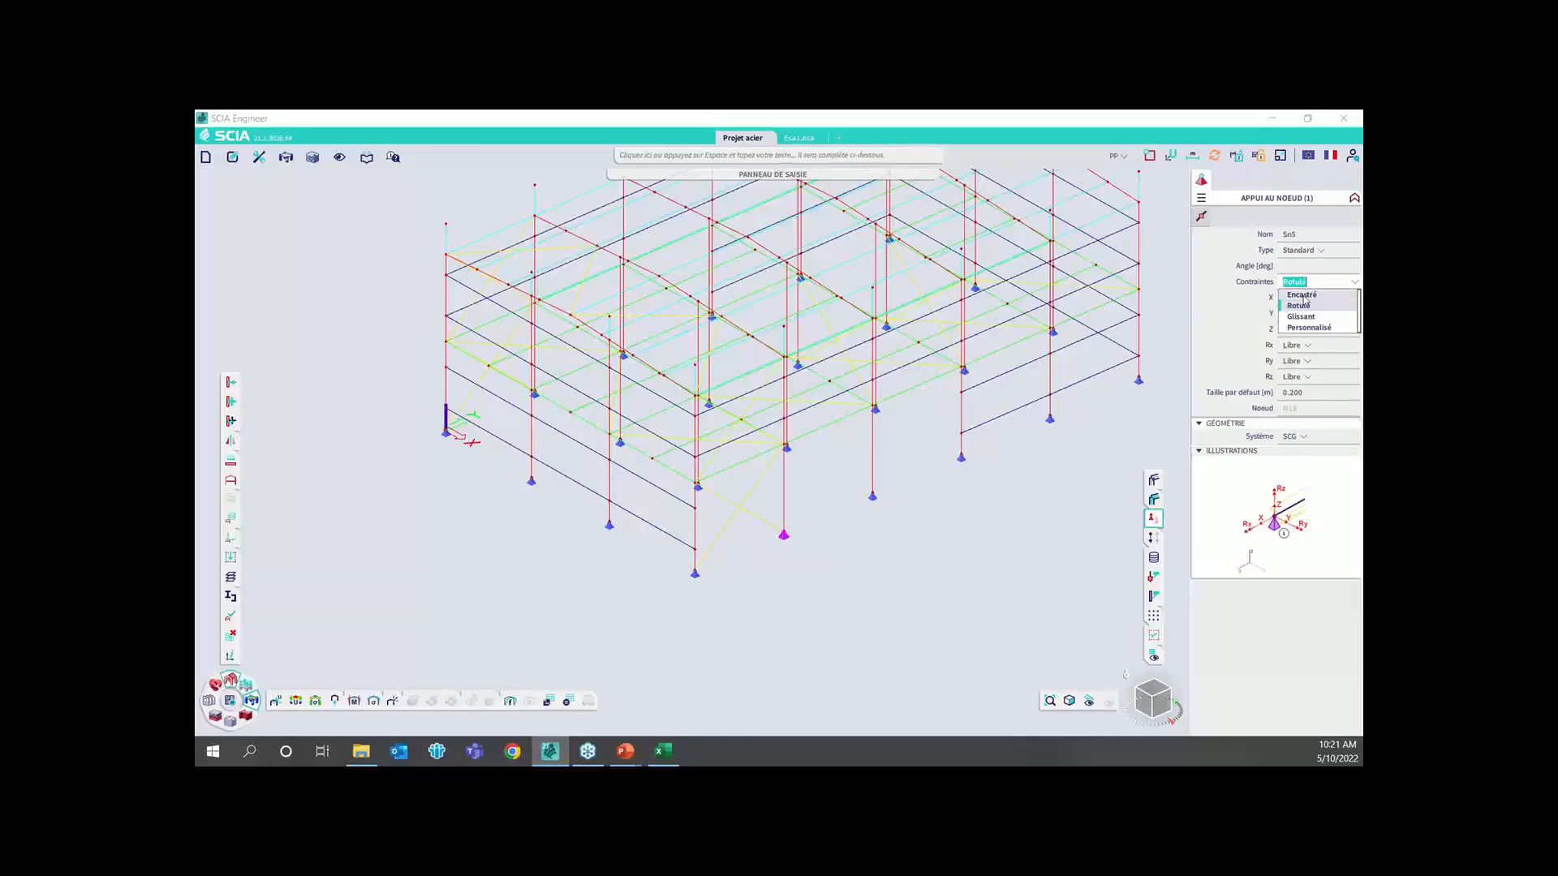
pyautogui.click(1095, 424)
pyautogui.press('Escape')
pyautogui.scroll(-3, 914, 511)
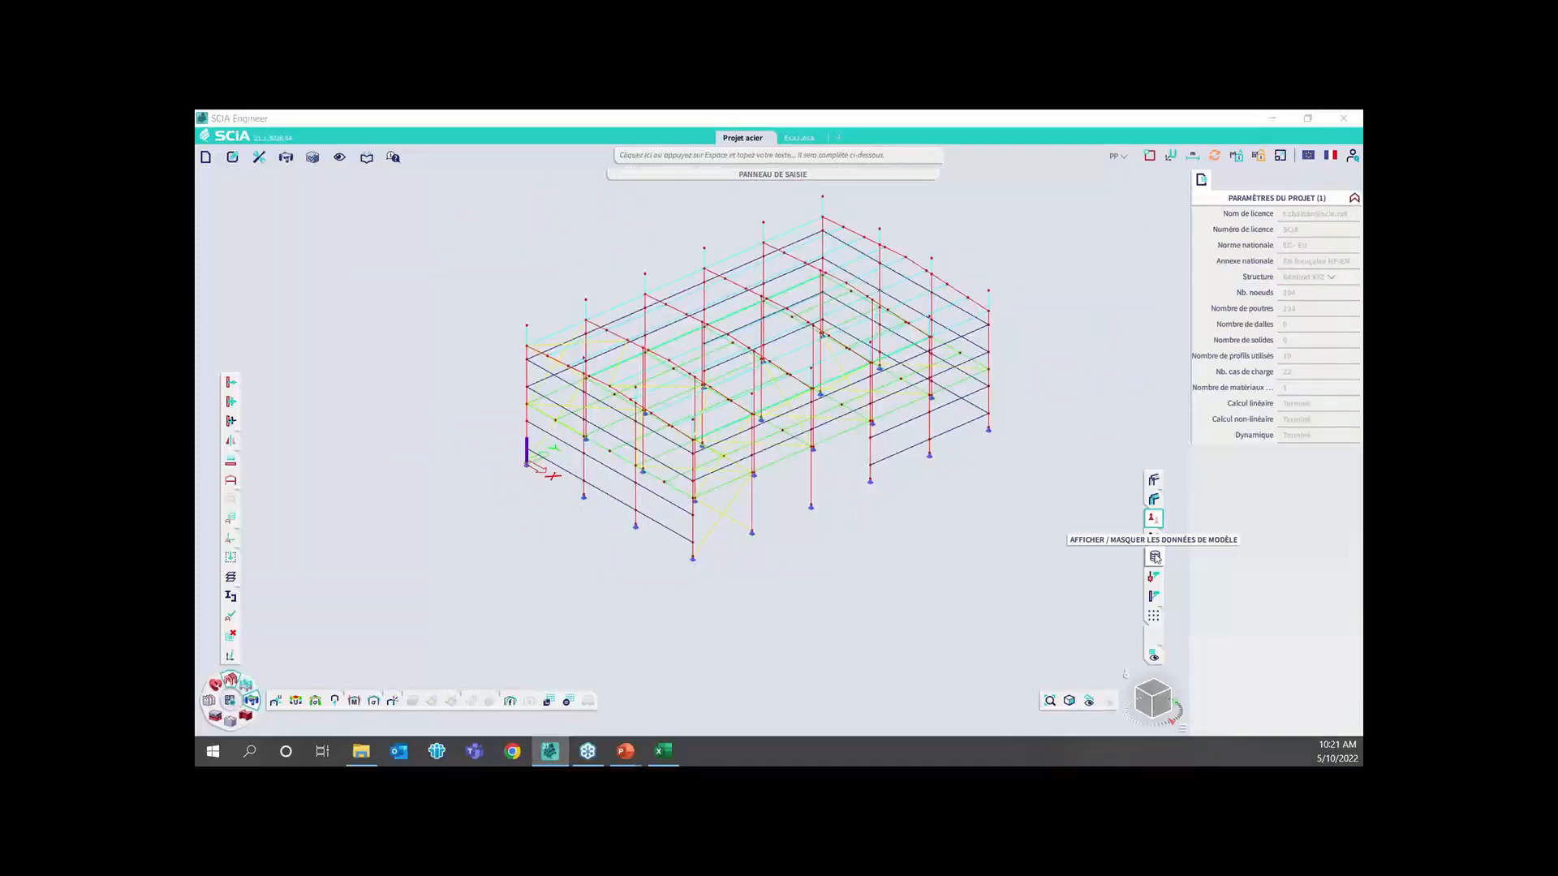
# Show the model data on the whole structure and zoom in on the hinges along the edge rafter
pyautogui.click(1156, 558)
pyautogui.scroll(5, 972, 294)
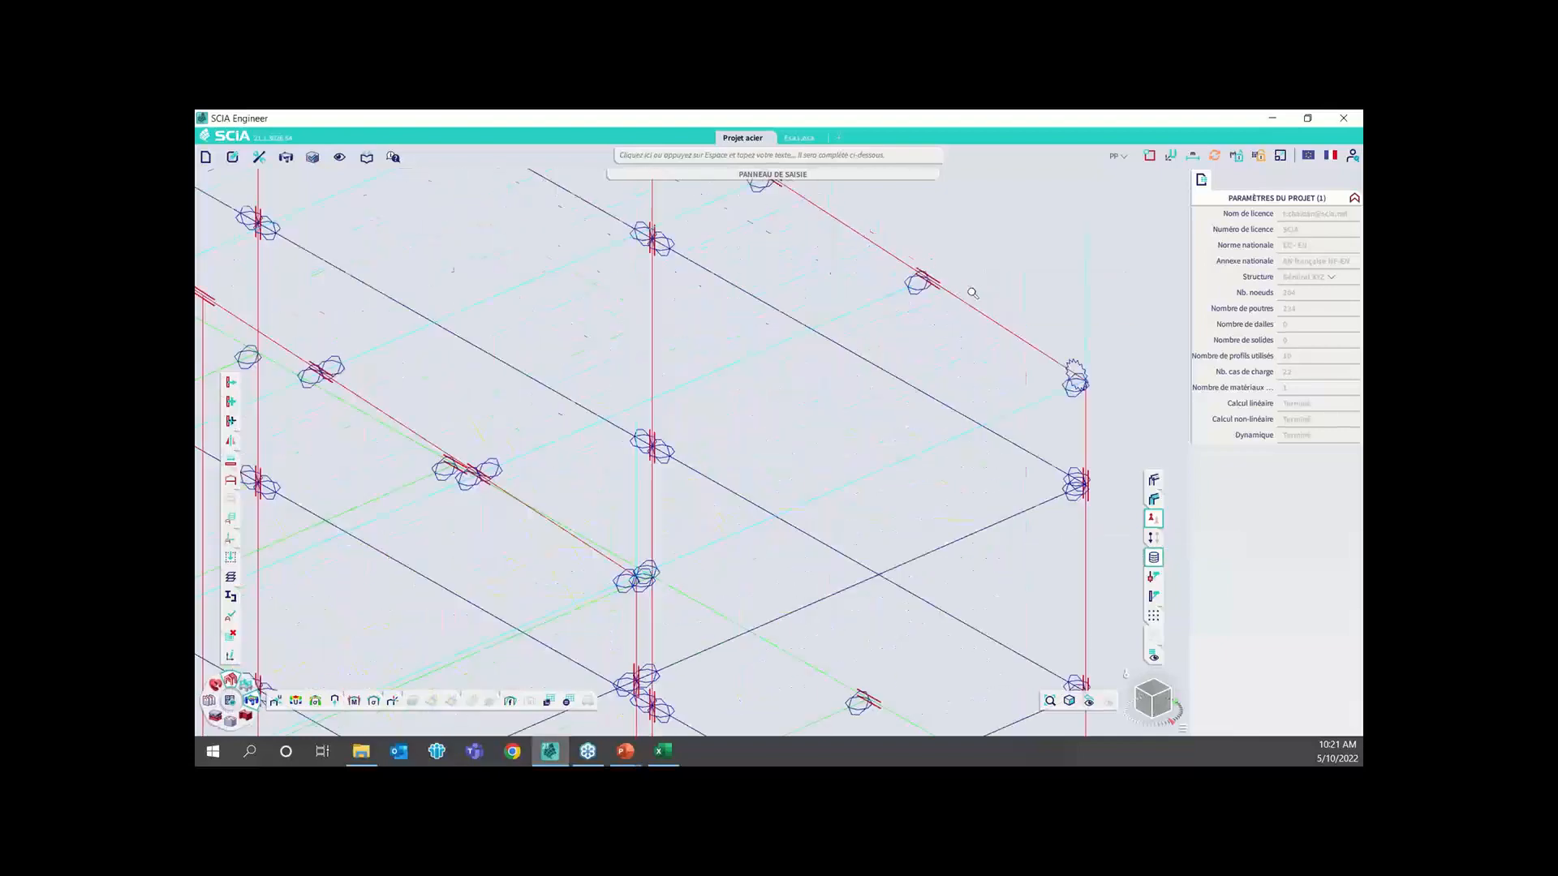
pyautogui.scroll(-2, 973, 294)
pyautogui.scroll(-2, 832, 326)
pyautogui.scroll(4, 860, 323)
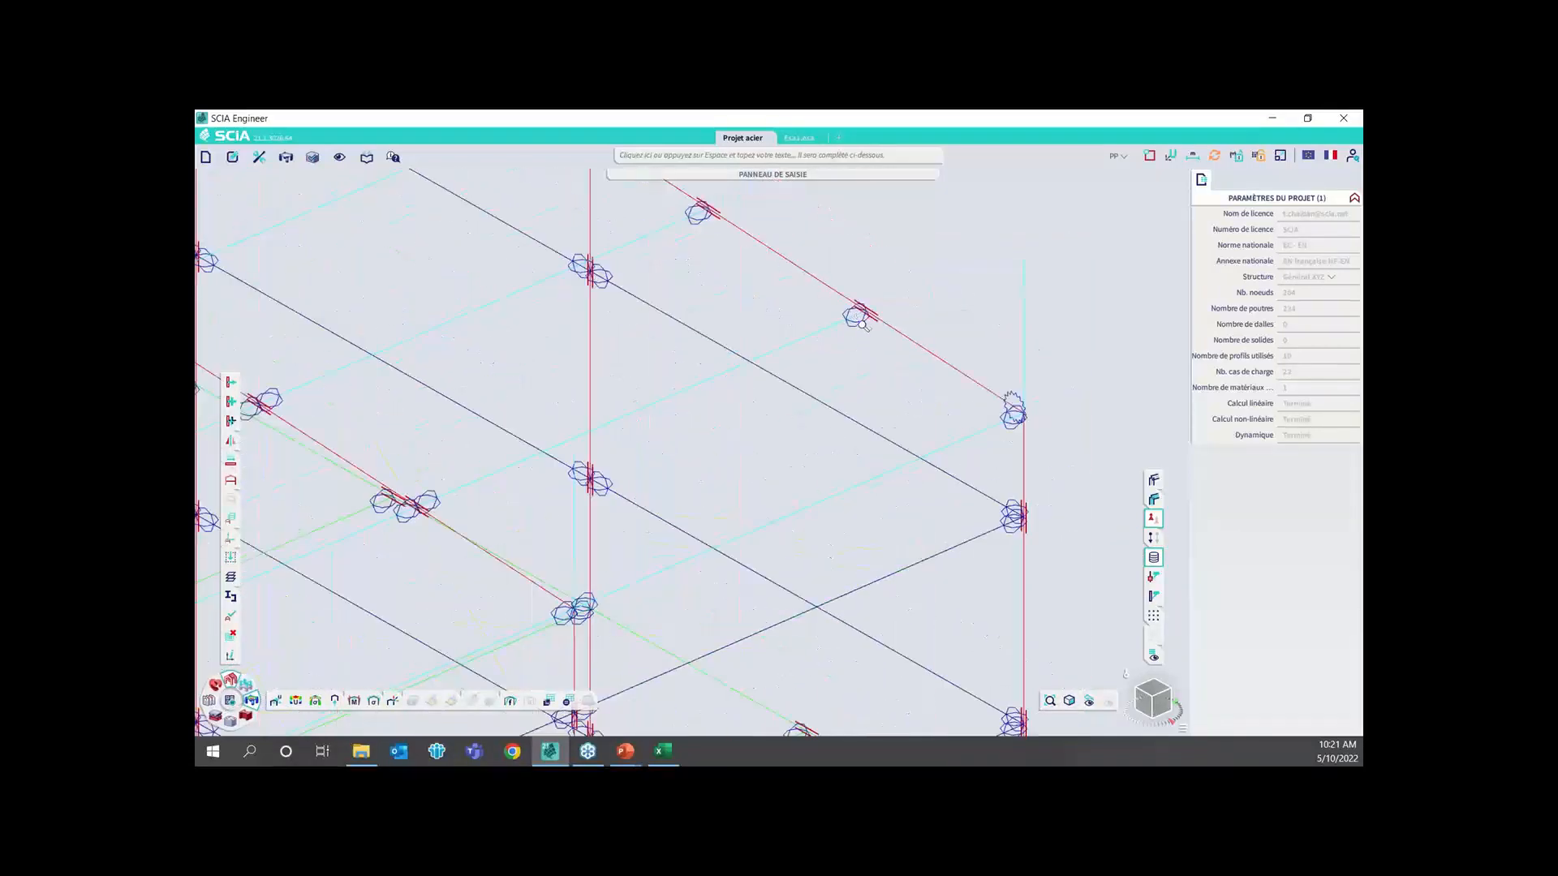
# Select a roof purlin's hinge, extend the selection to all hinges with position Les deux, and clear the selection after checking them
pyautogui.click(858, 318)
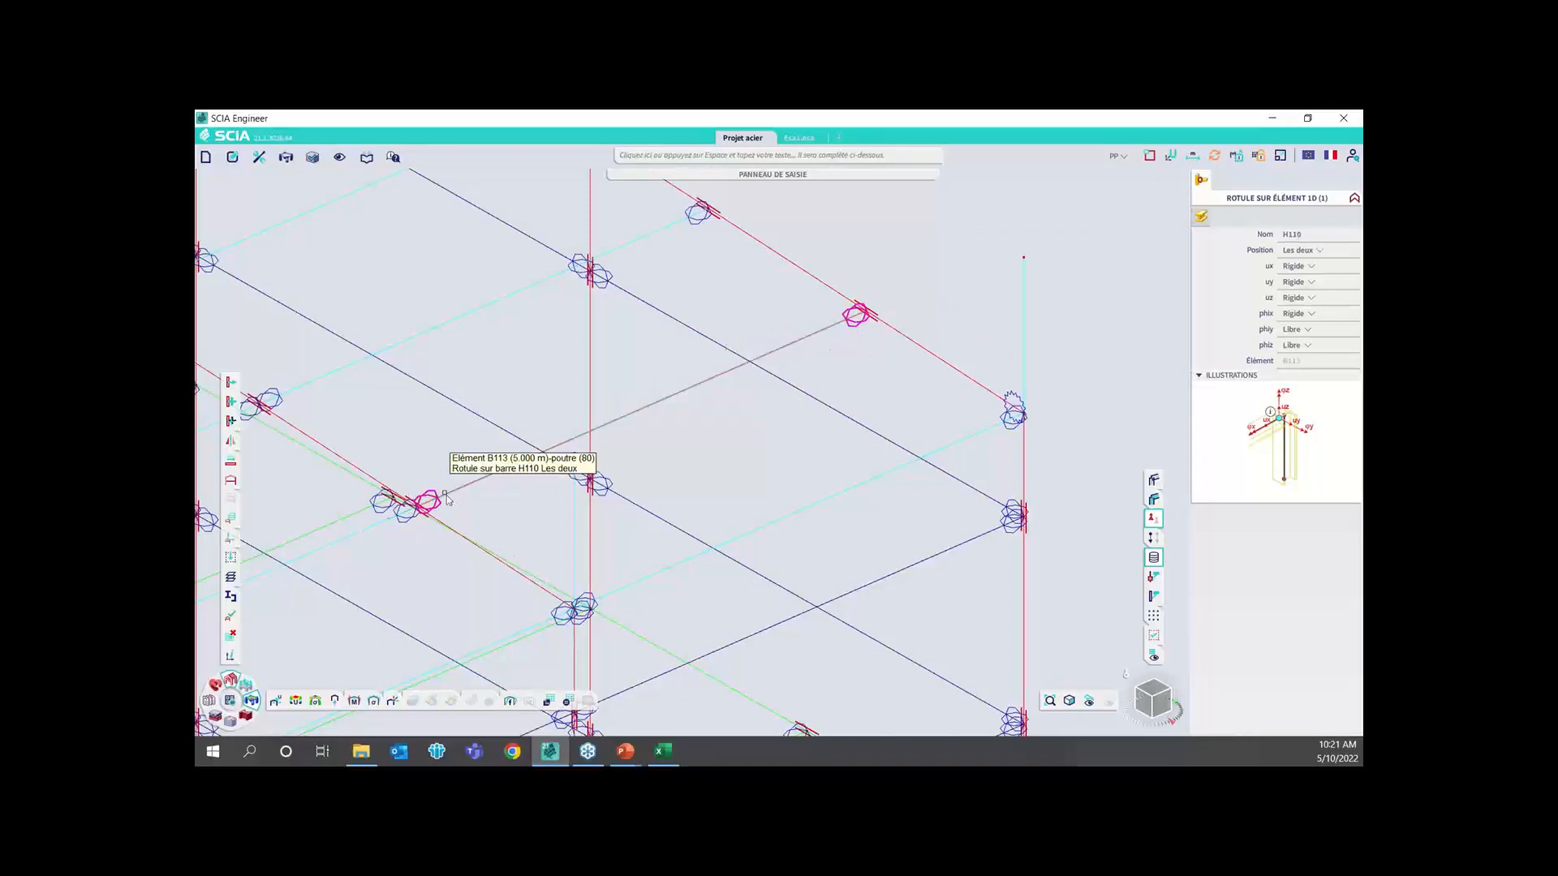
pyautogui.scroll(-3, 832, 379)
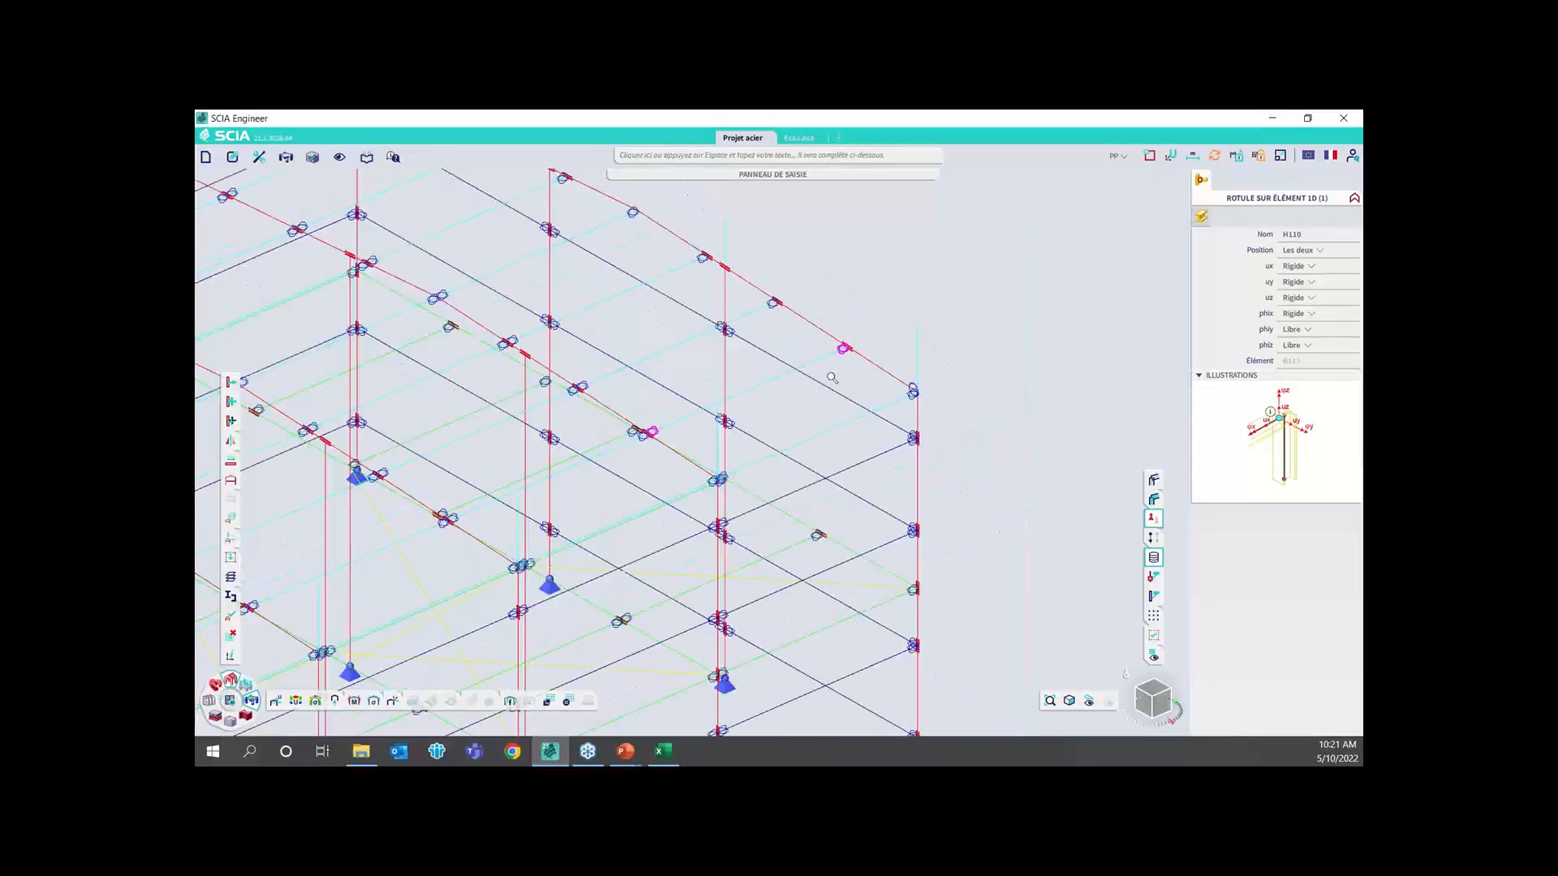
pyautogui.rightClick(1315, 254)
pyautogui.click(1240, 276)
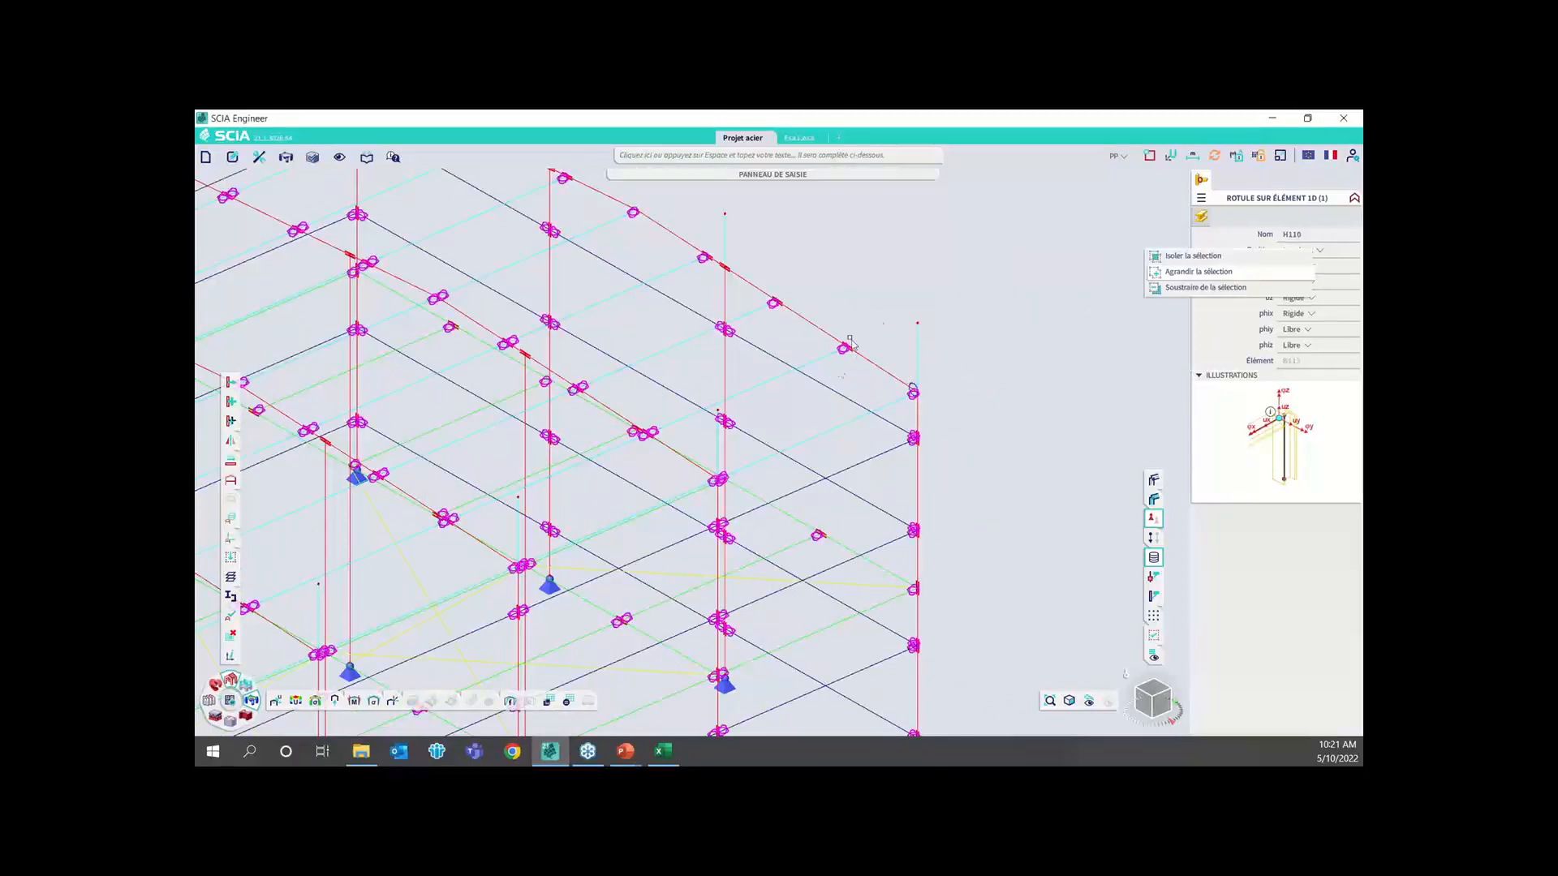
pyautogui.scroll(-3, 892, 301)
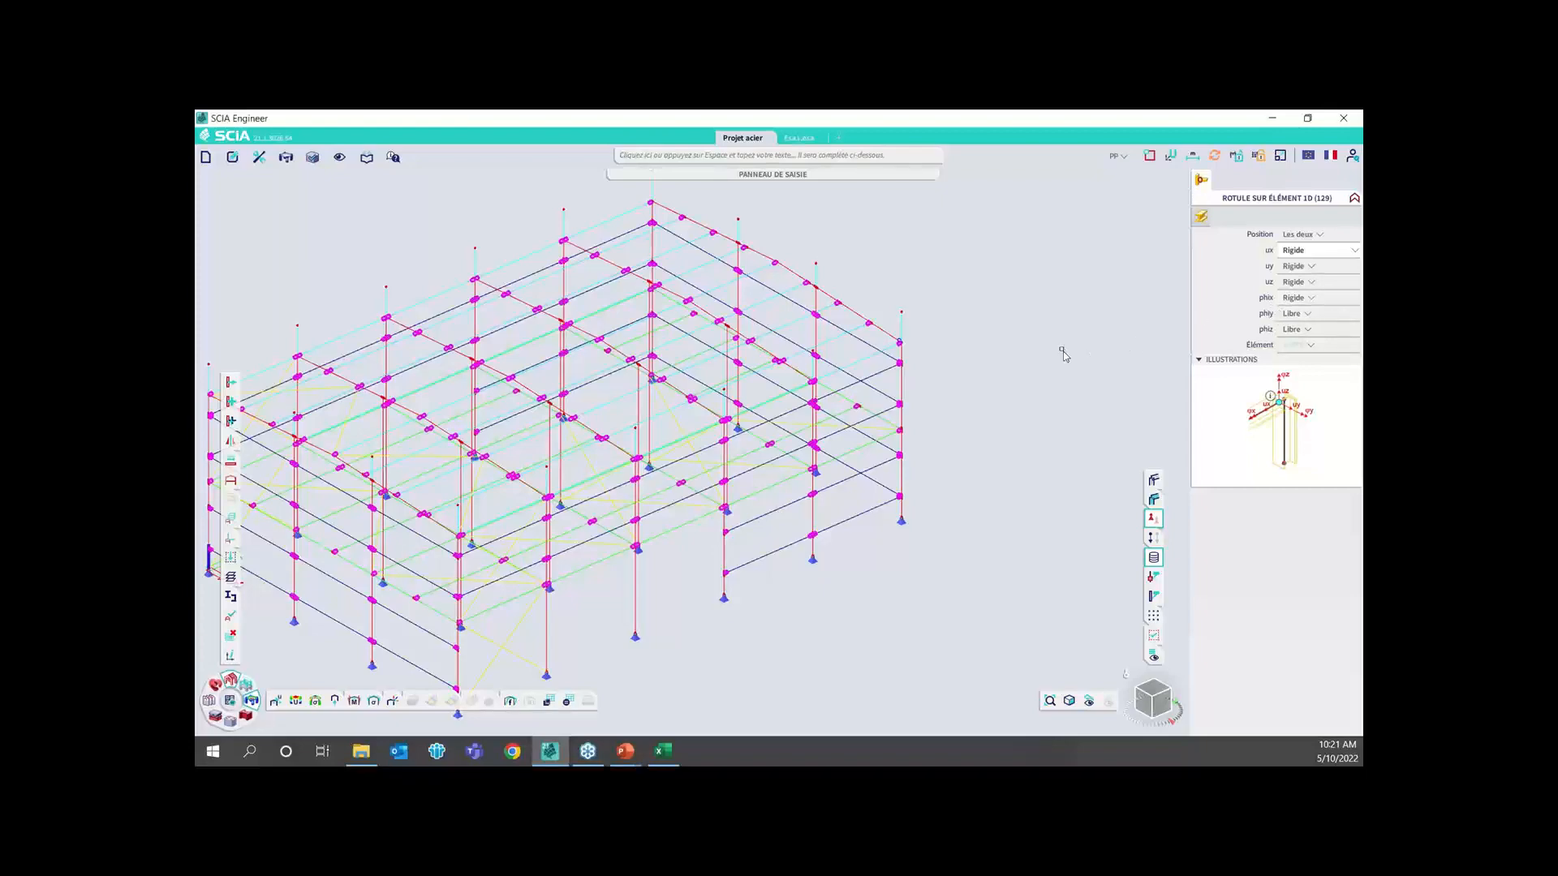
pyautogui.press('Escape')
# Examine the hinge and node symbols where the interior column meets the rafter
pyautogui.scroll(5, 616, 367)
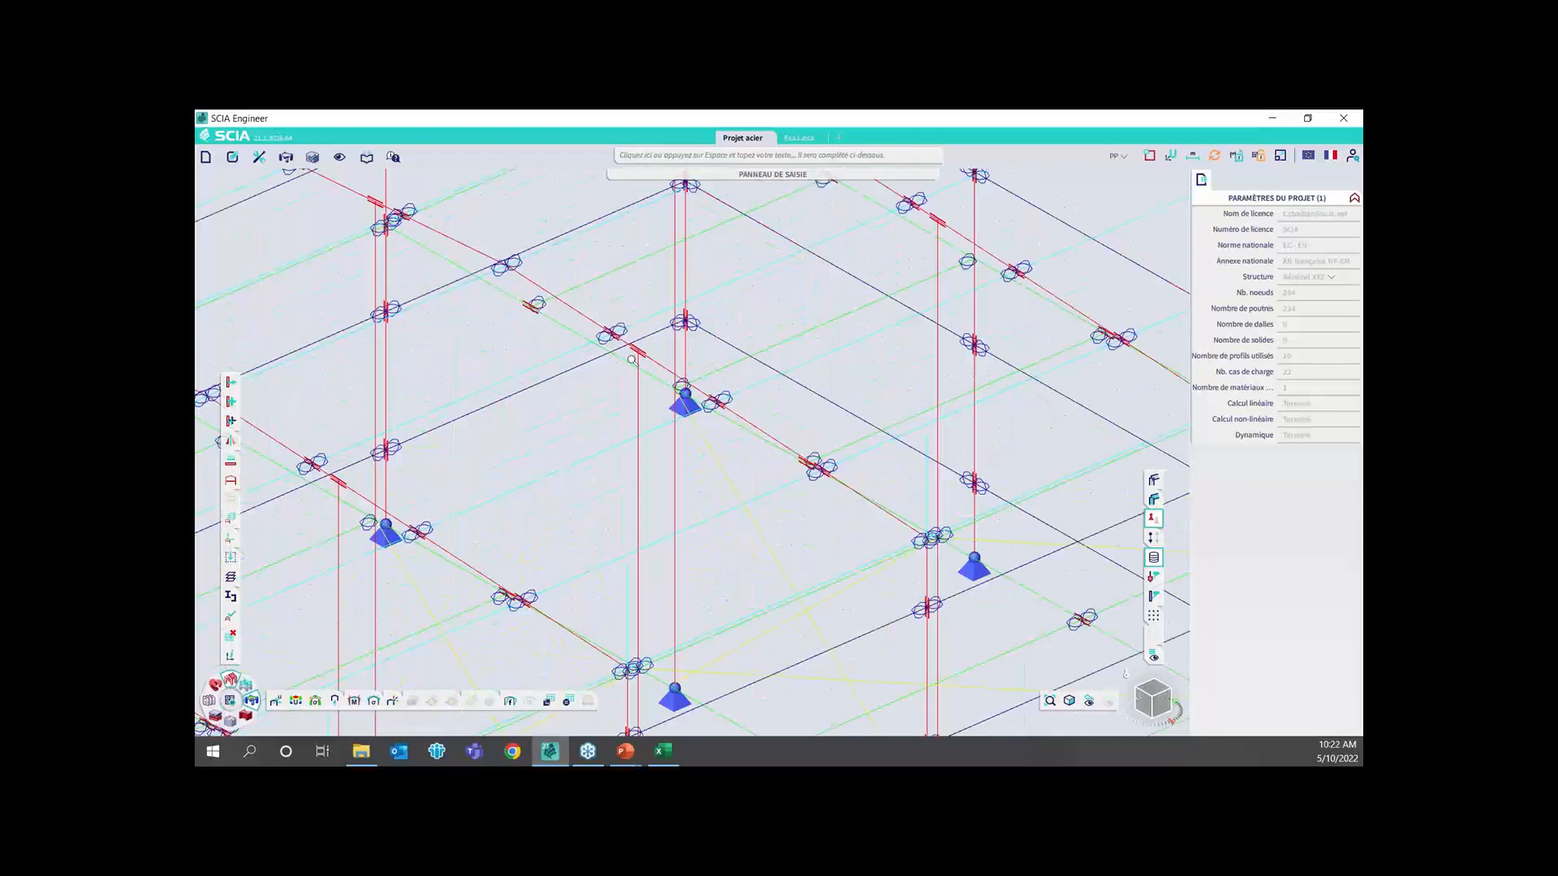
pyautogui.scroll(2, 631, 360)
pyautogui.scroll(1, 672, 369)
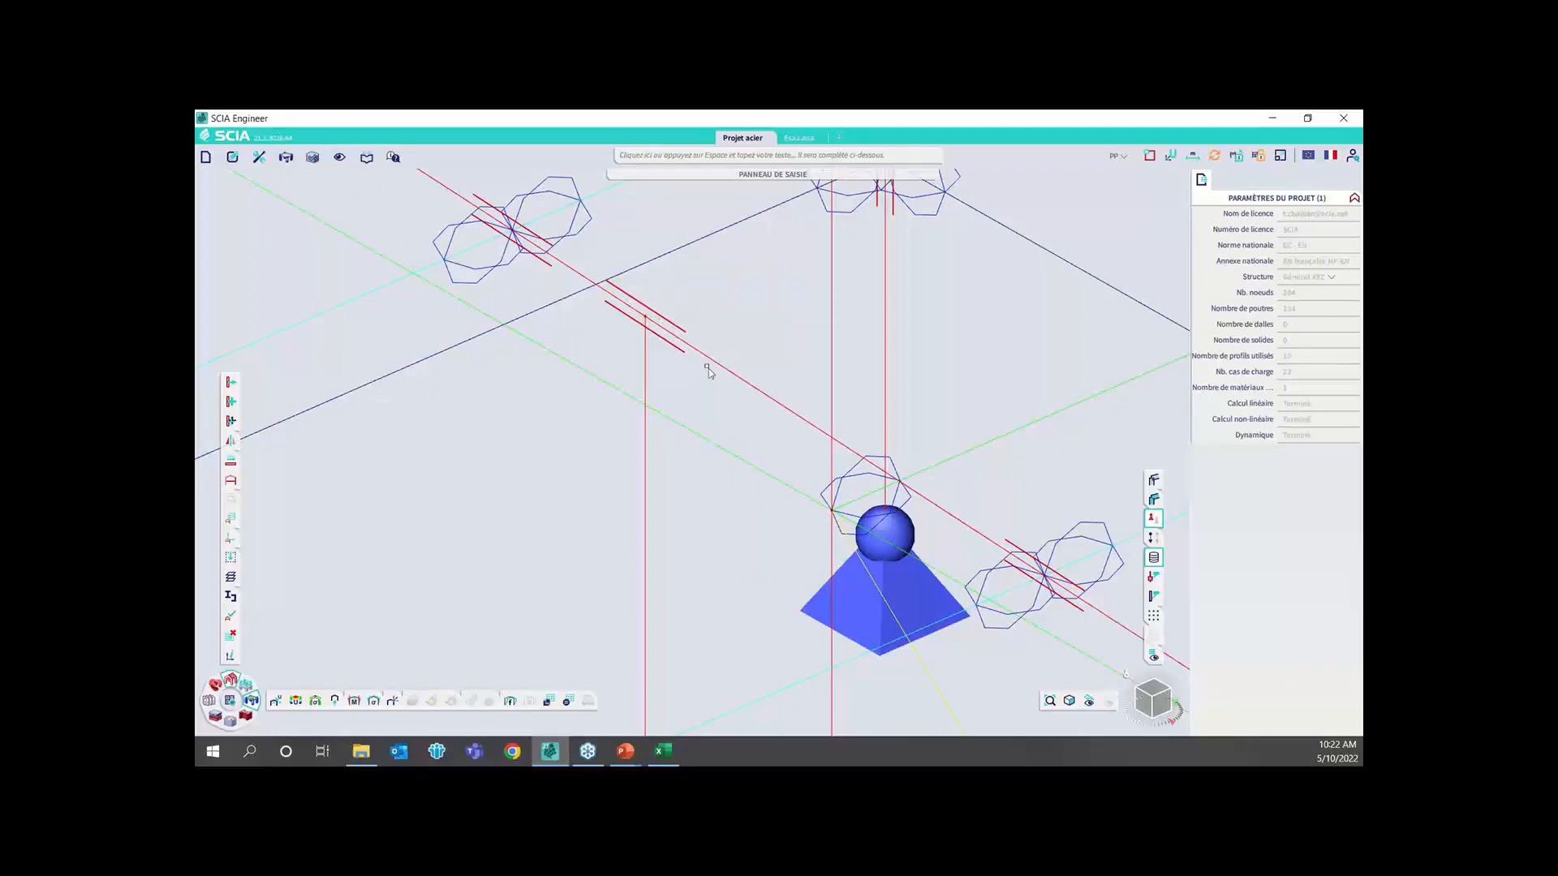
pyautogui.scroll(-2, 708, 366)
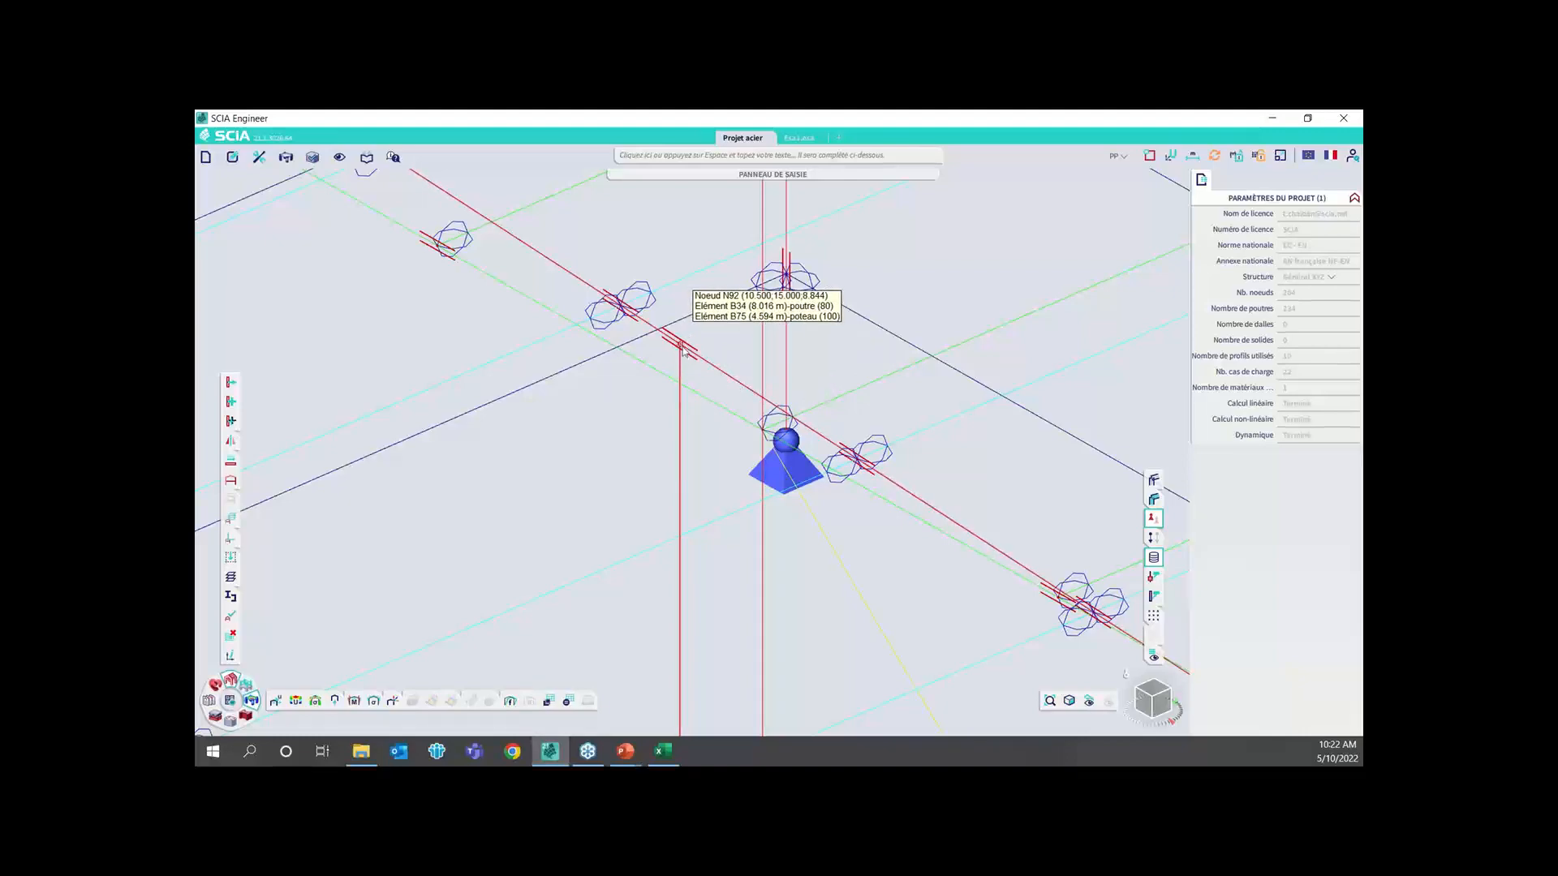
pyautogui.scroll(-3, 721, 365)
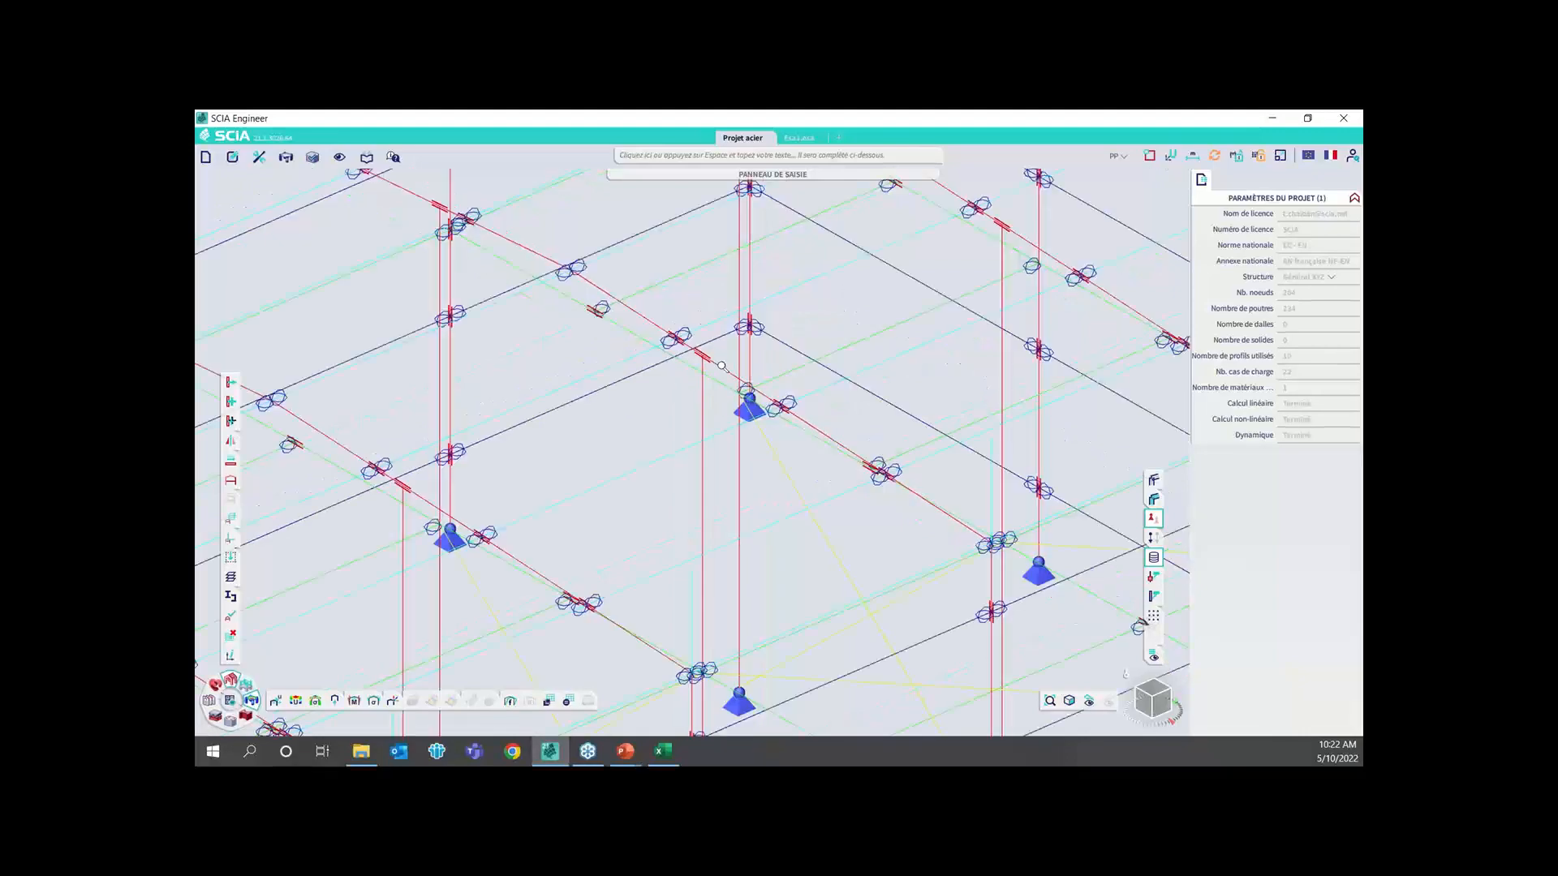
# In the display settings, turn on Non-linéarités des barres and type EF under the bar parameters for the whole structure
pyautogui.scroll(-5, 721, 366)
pyautogui.scroll(-2, 722, 439)
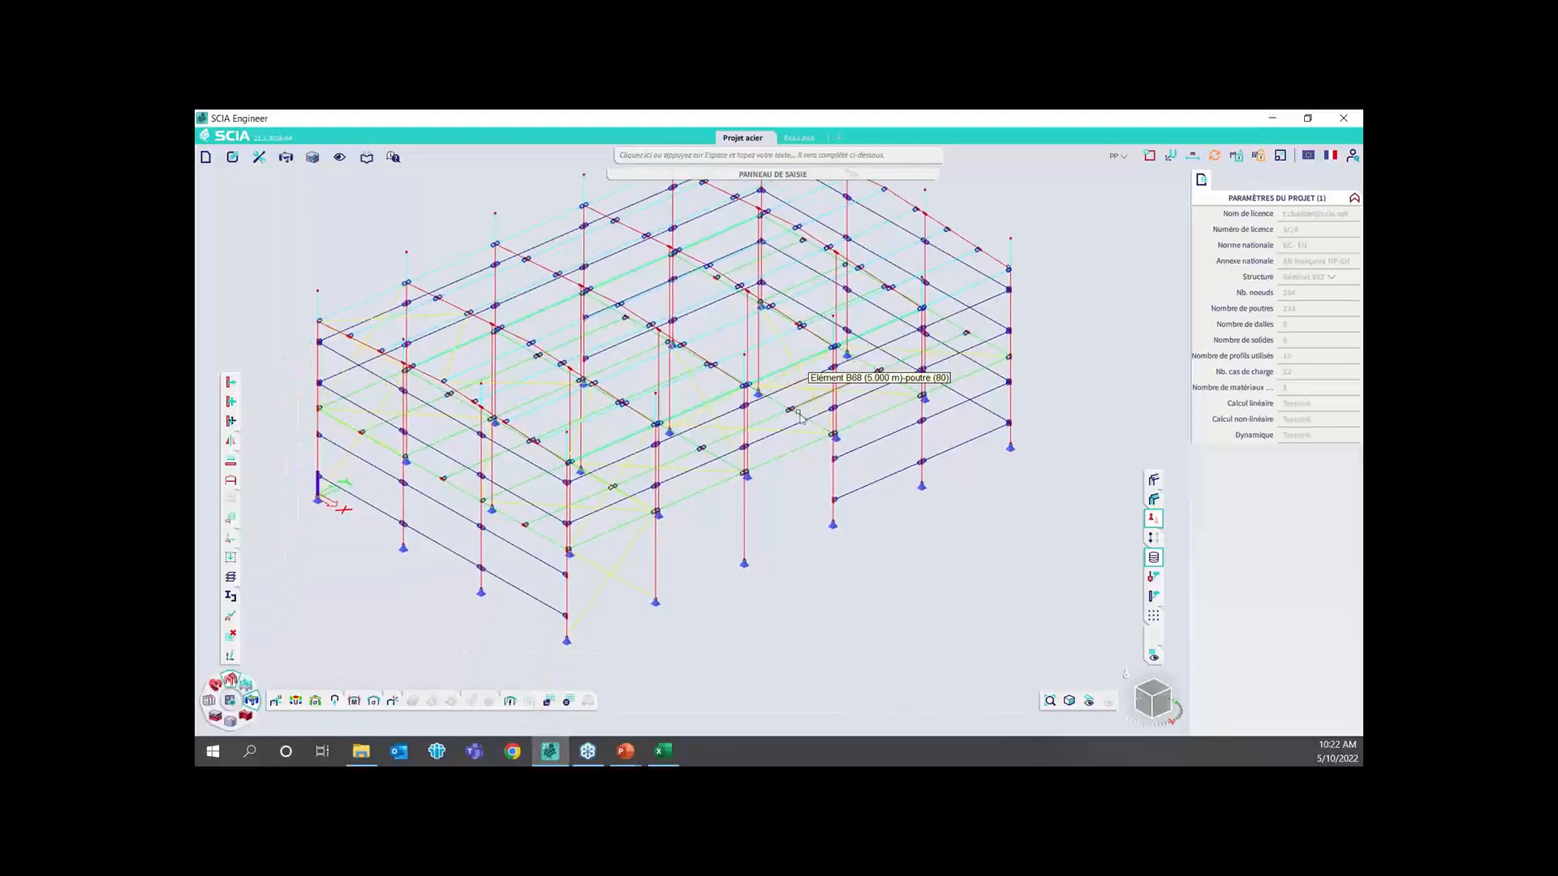
pyautogui.rightClick(987, 532)
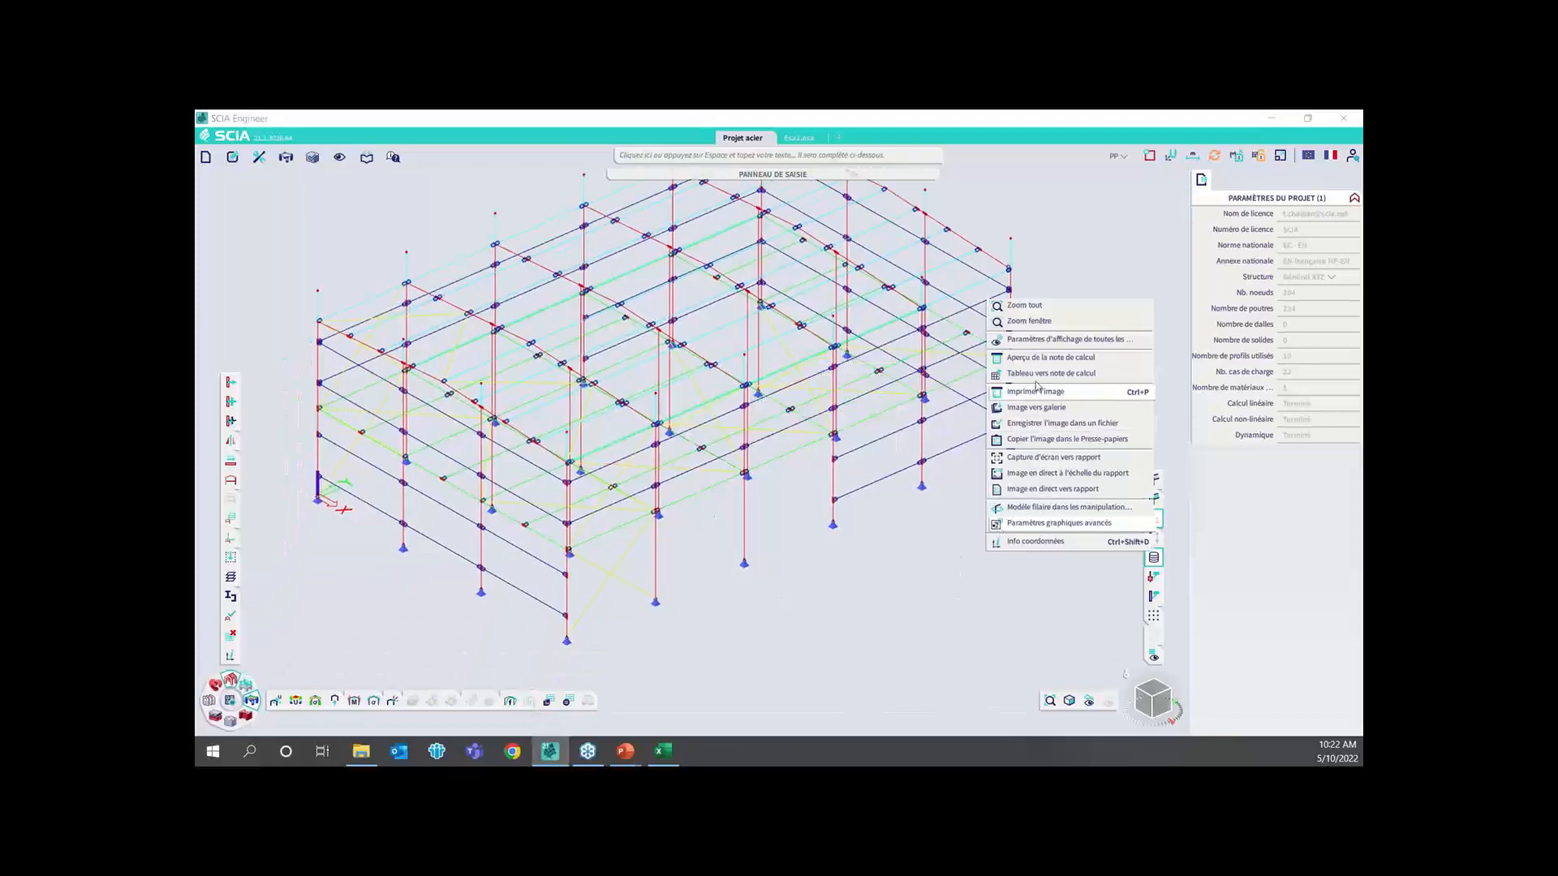
pyautogui.click(992, 341)
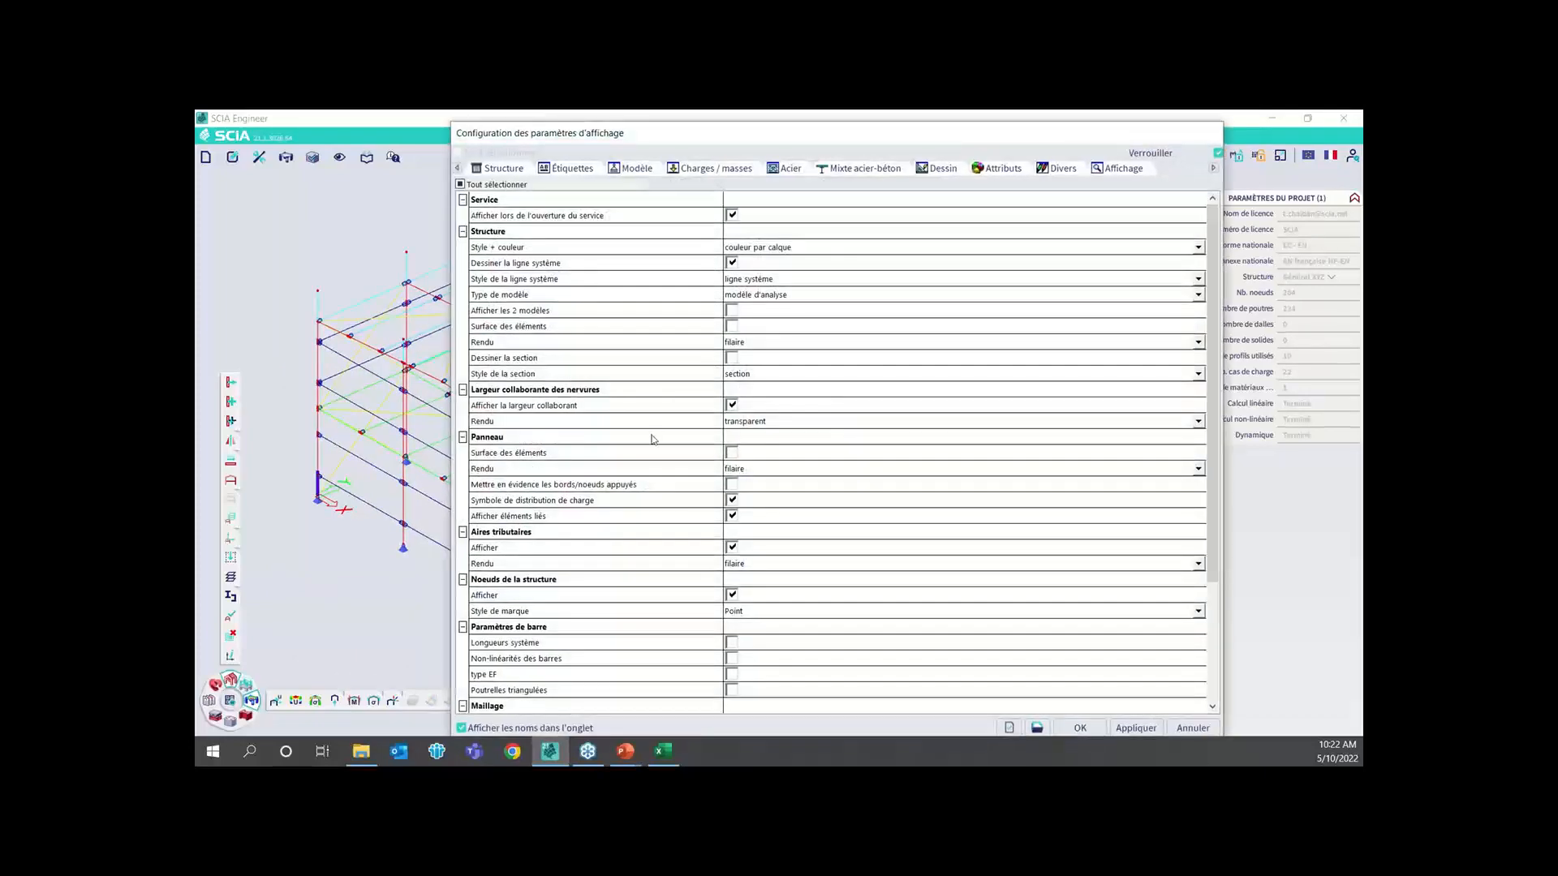
pyautogui.scroll(-2, 679, 525)
pyautogui.click(732, 563)
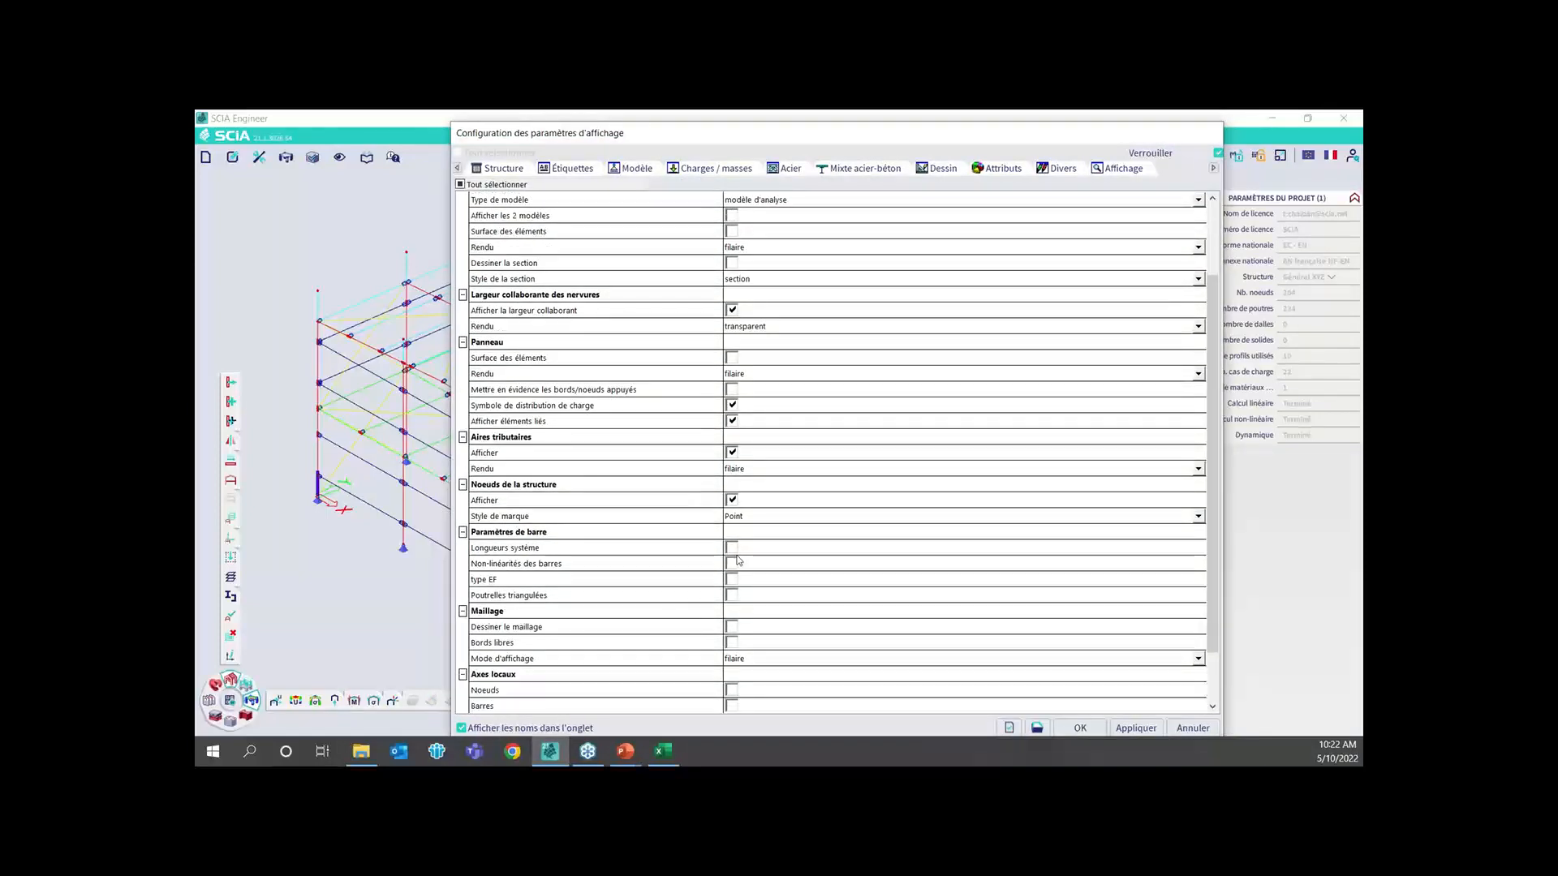
pyautogui.click(732, 580)
pyautogui.click(1079, 728)
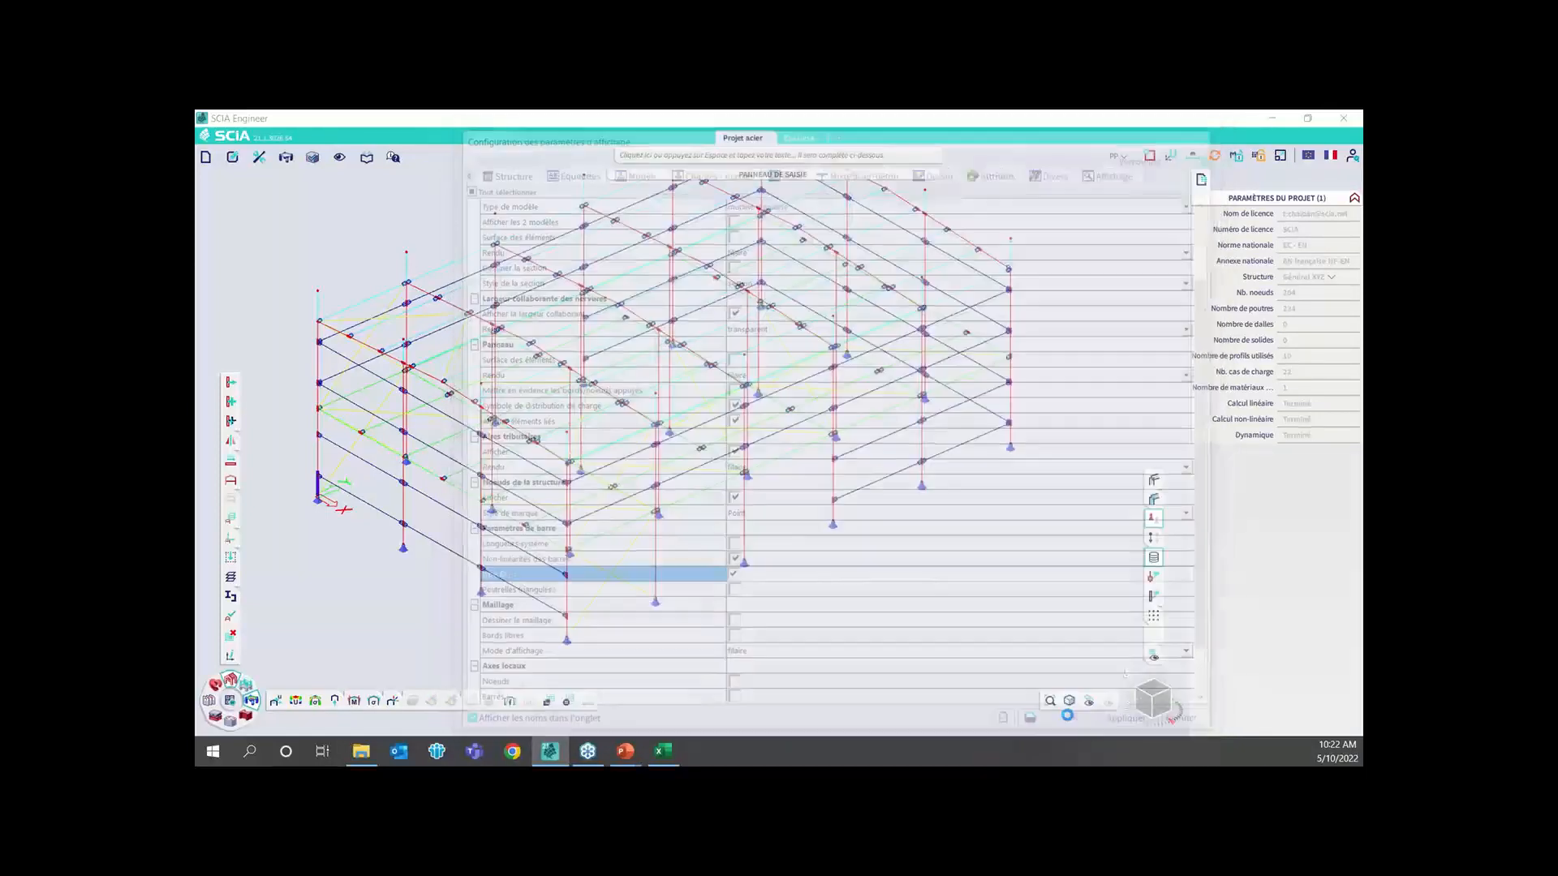
# Check the non-linearity type of bracing symbol BN7 and the type EF of its diagonal bar, and clear the selection
pyautogui.scroll(5, 621, 566)
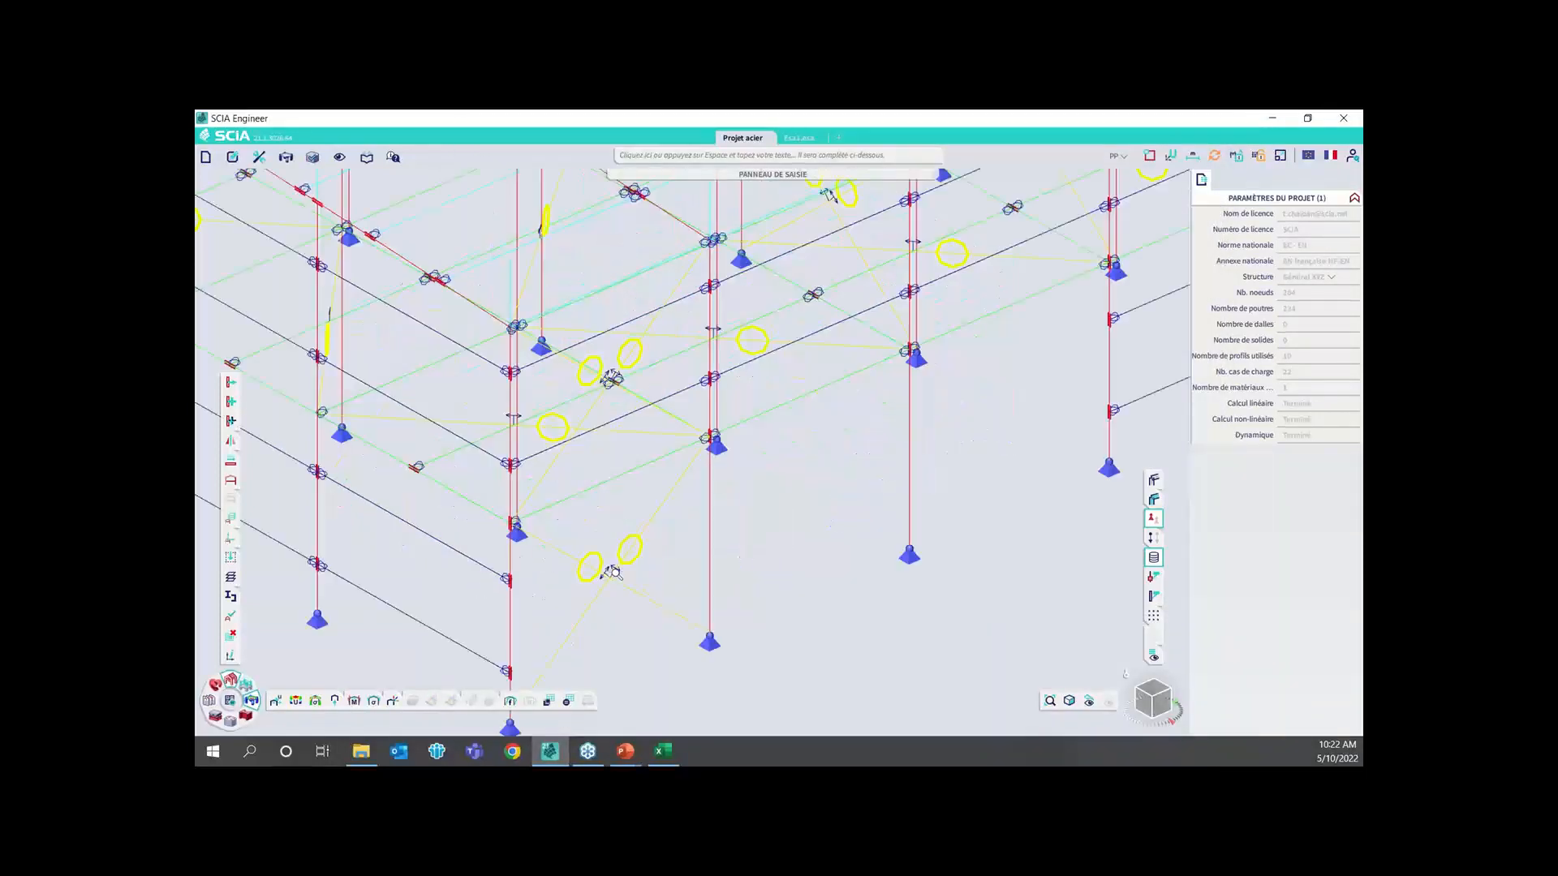
pyautogui.scroll(4, 633, 583)
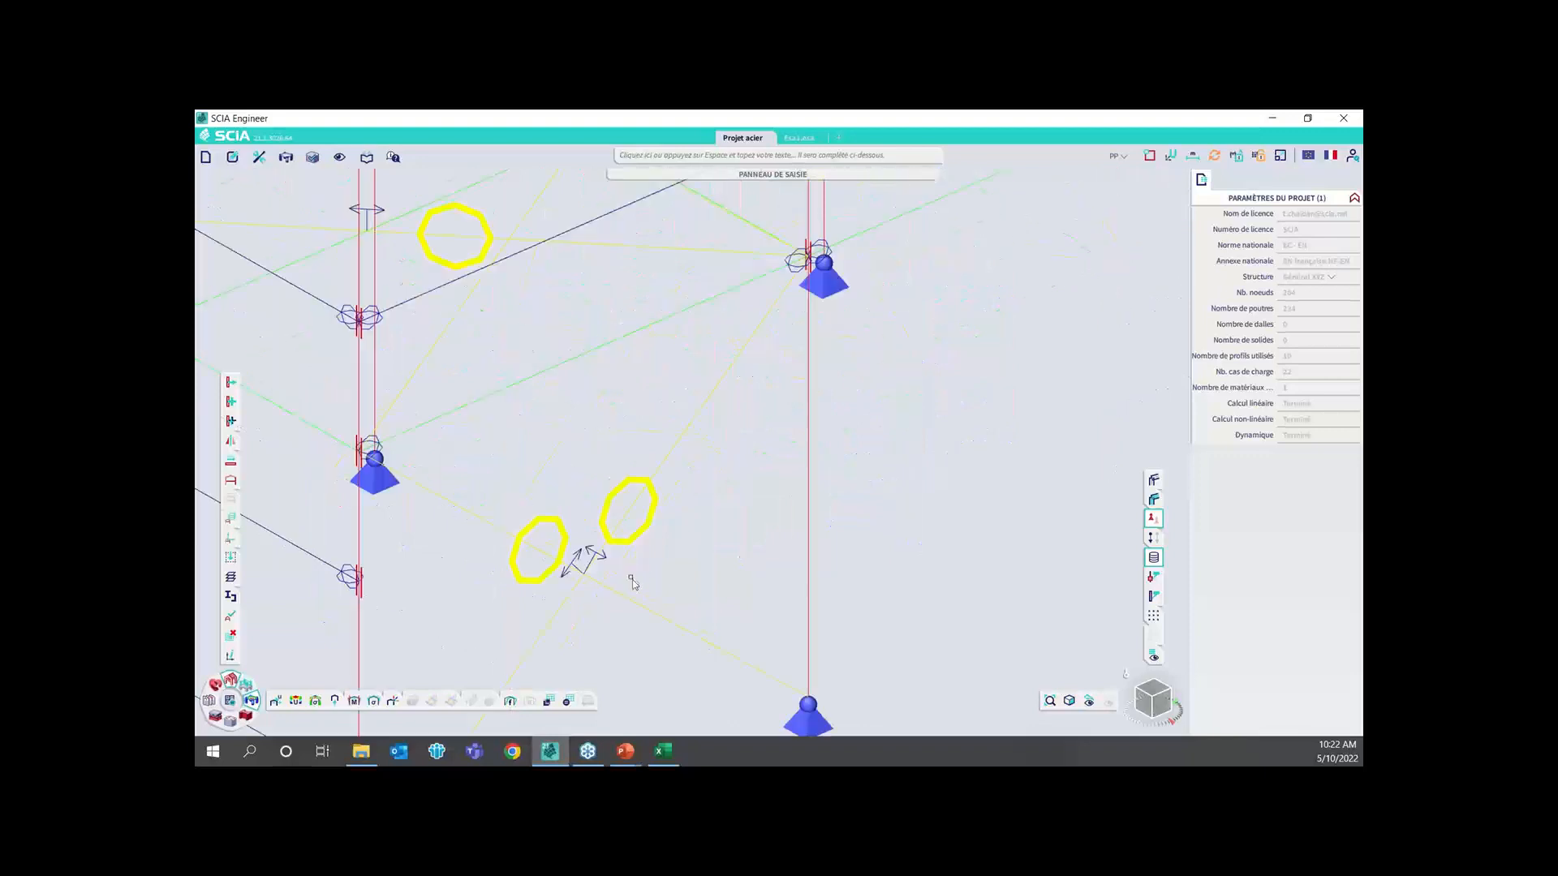
pyautogui.click(592, 558)
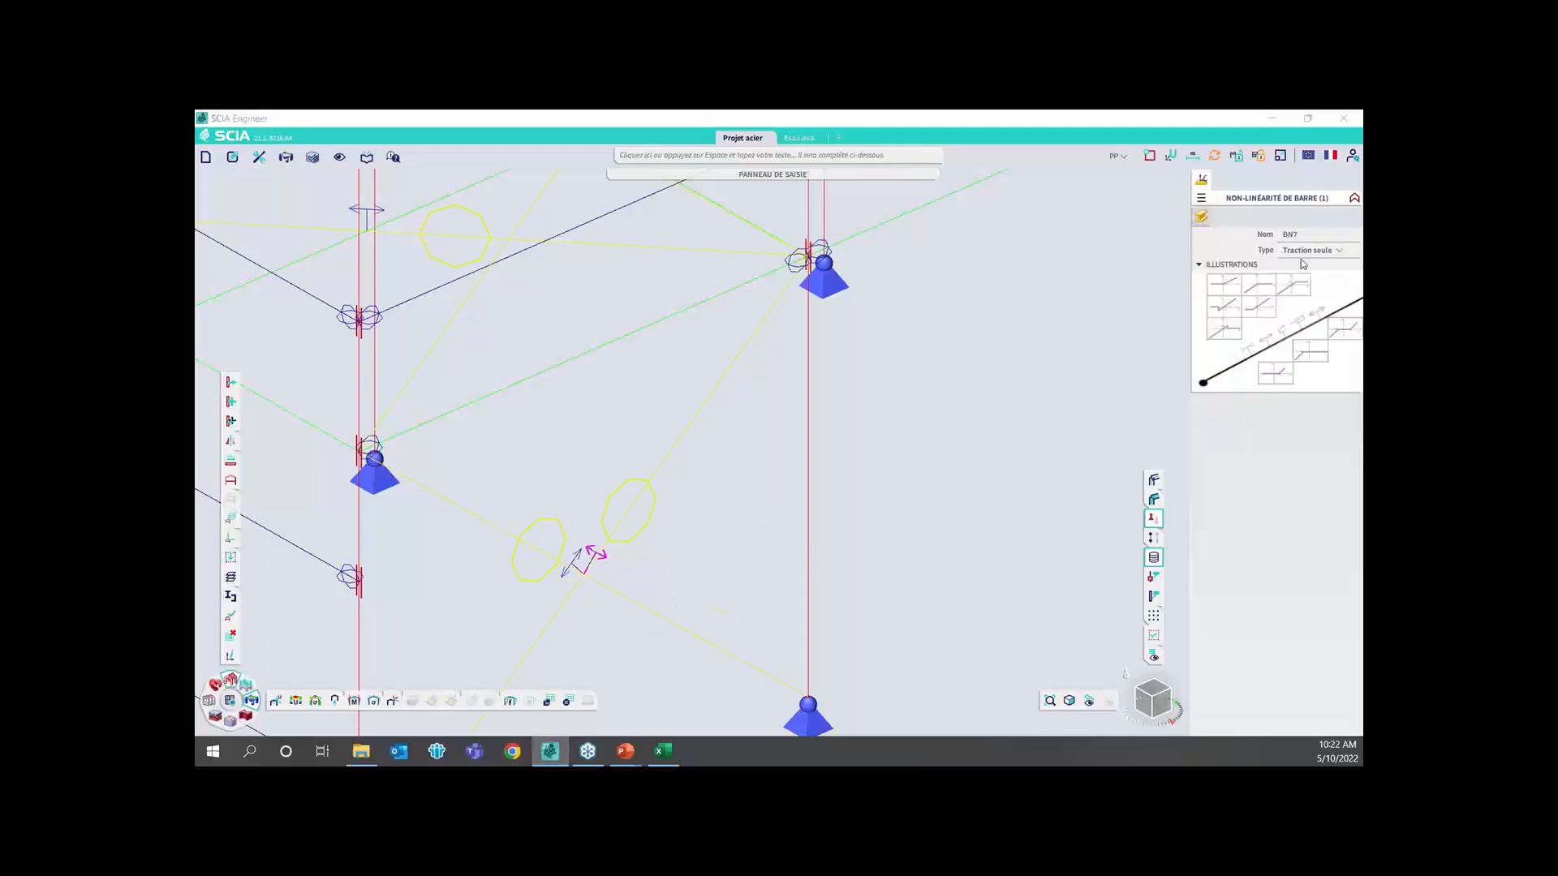
pyautogui.press('Escape')
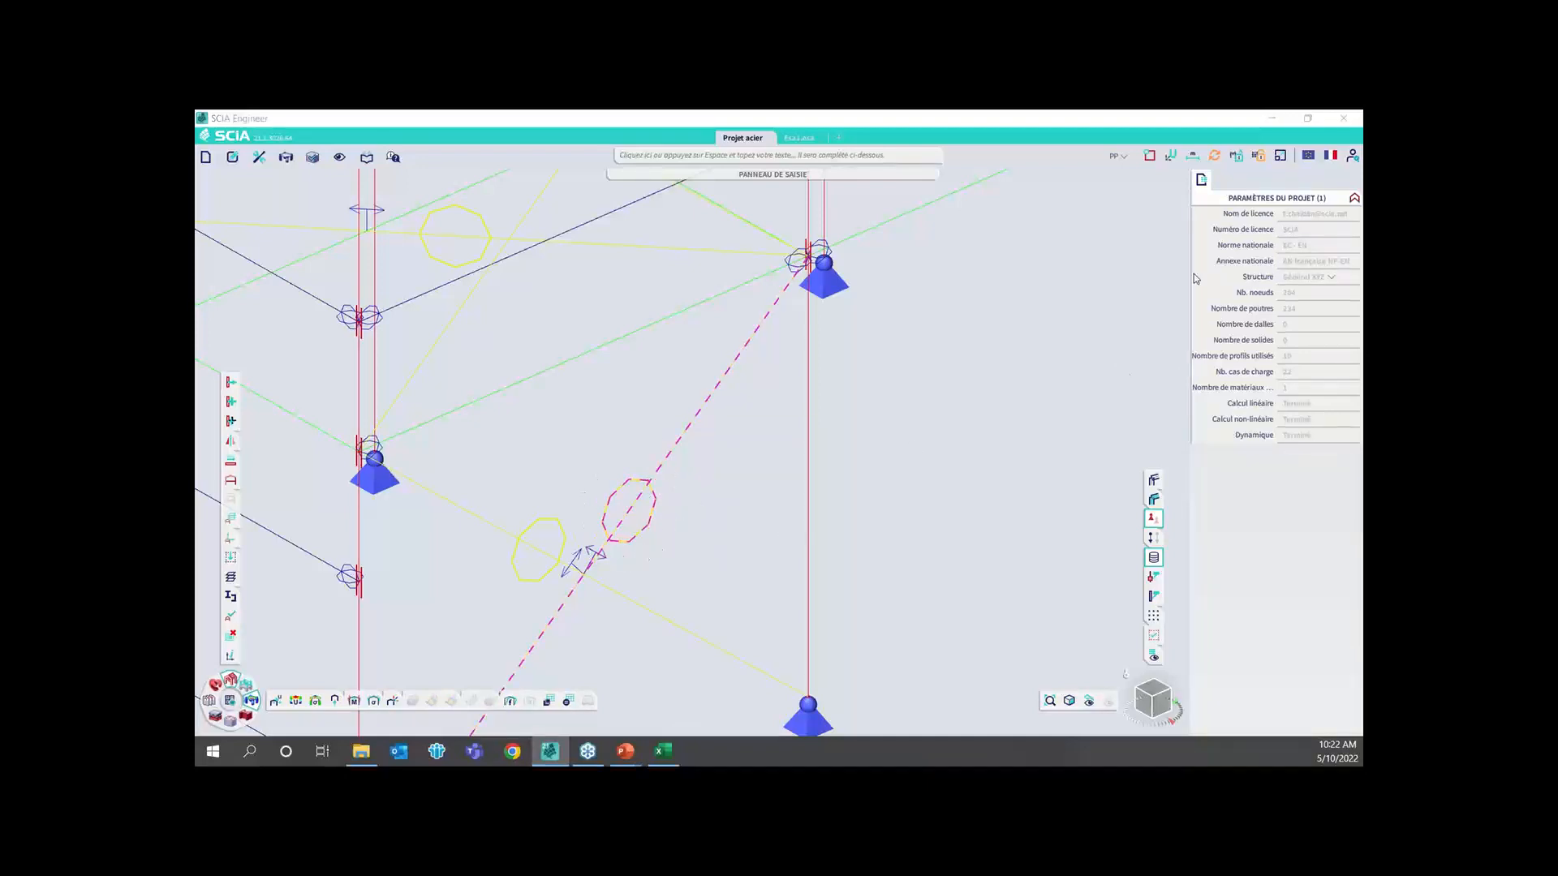
pyautogui.click(694, 506)
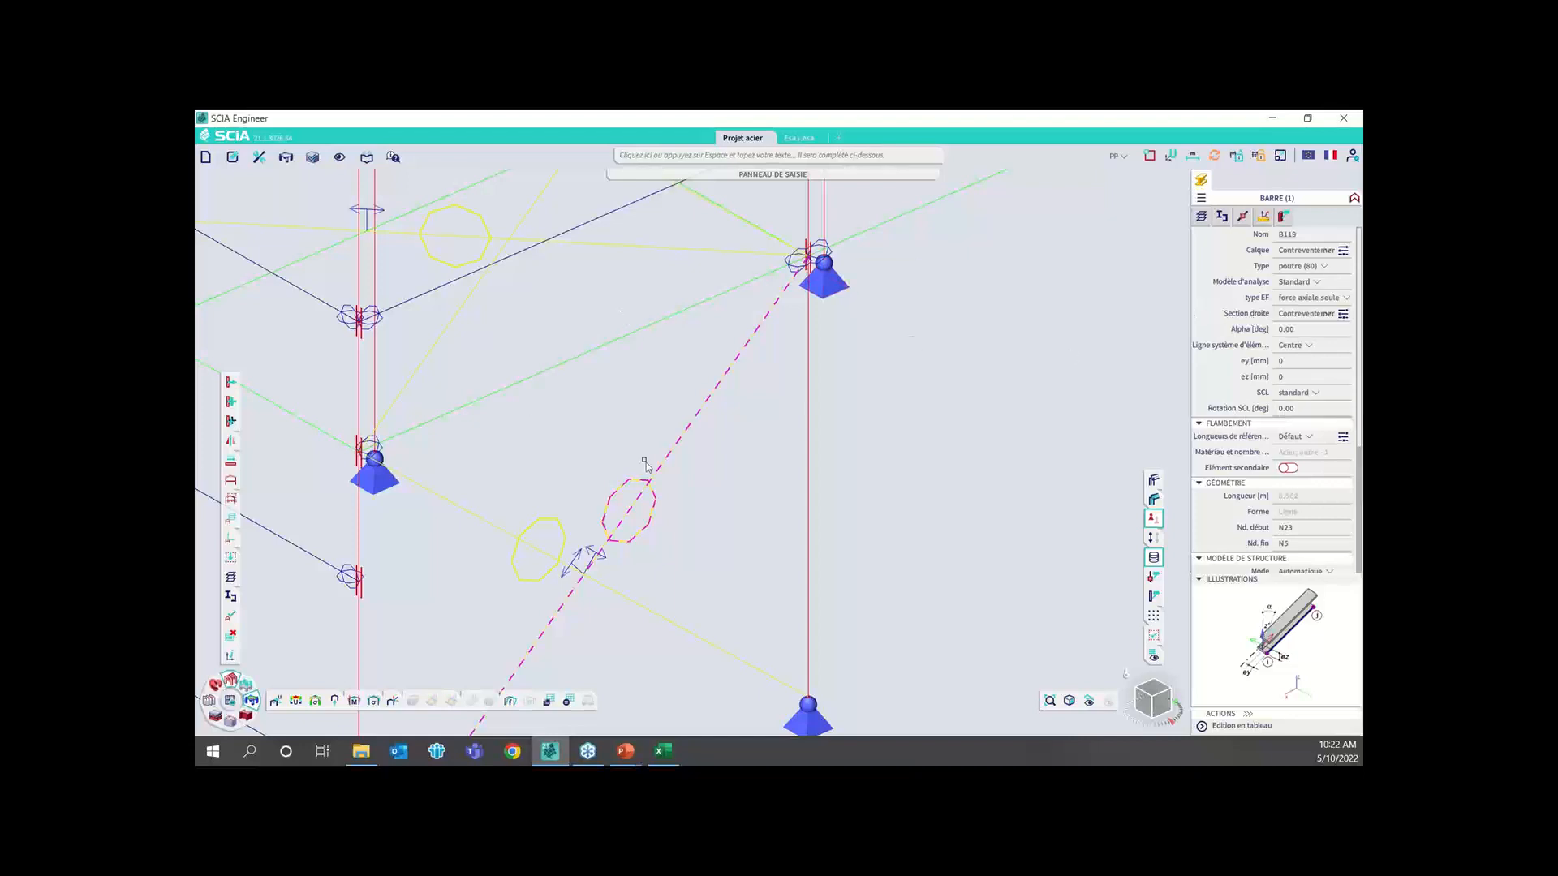
pyautogui.scroll(-2, 712, 449)
pyautogui.scroll(-2, 712, 450)
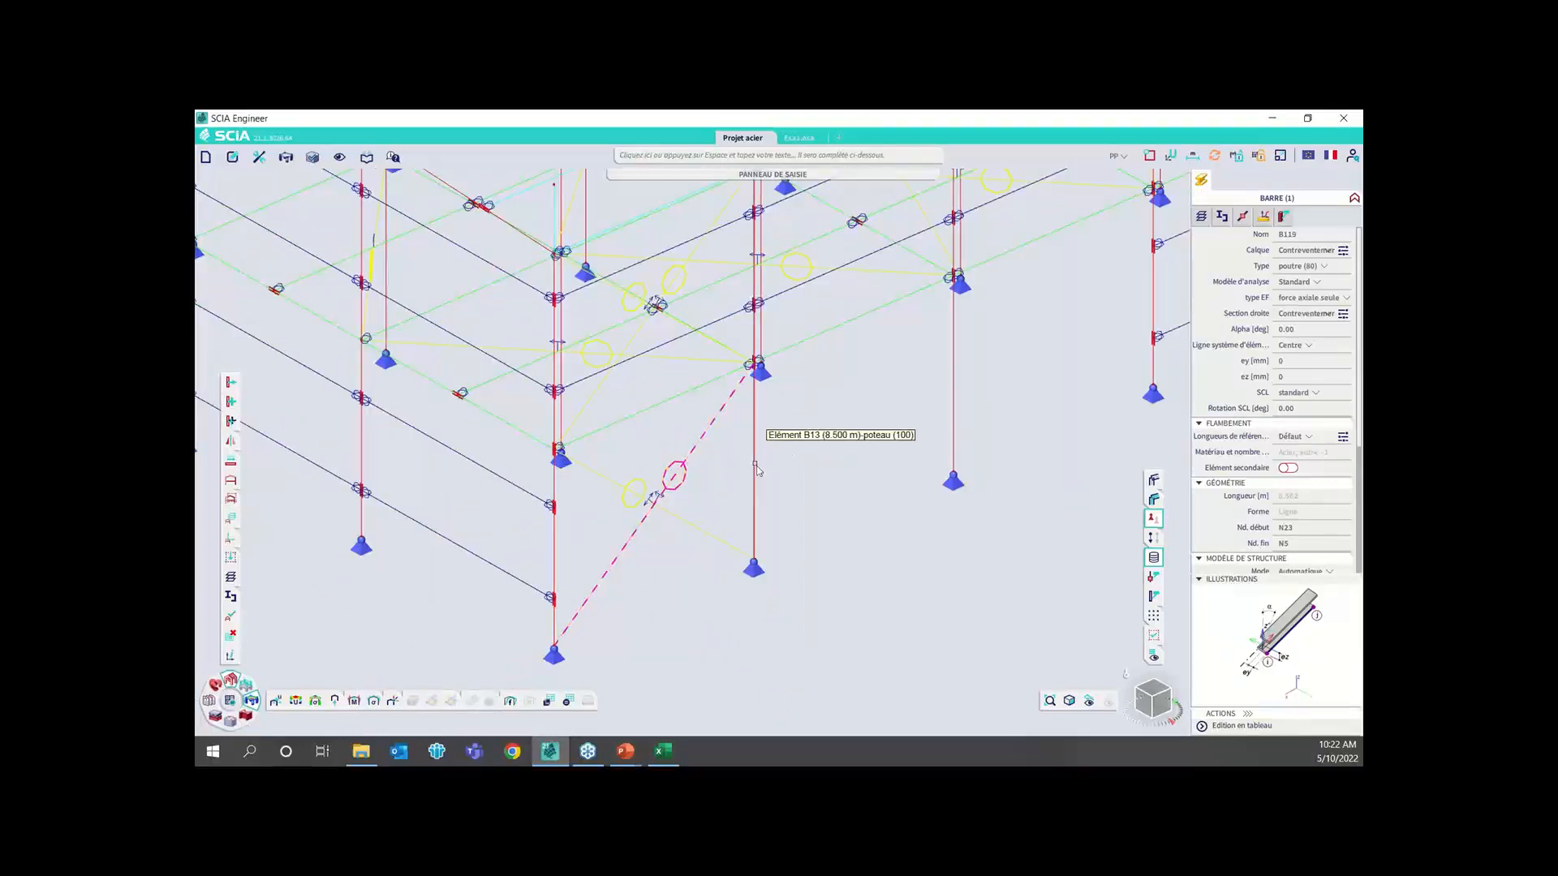
pyautogui.press('Escape')
# Toggle the visibility to show the hidden load panels around the whole building
pyautogui.scroll(-2, 763, 446)
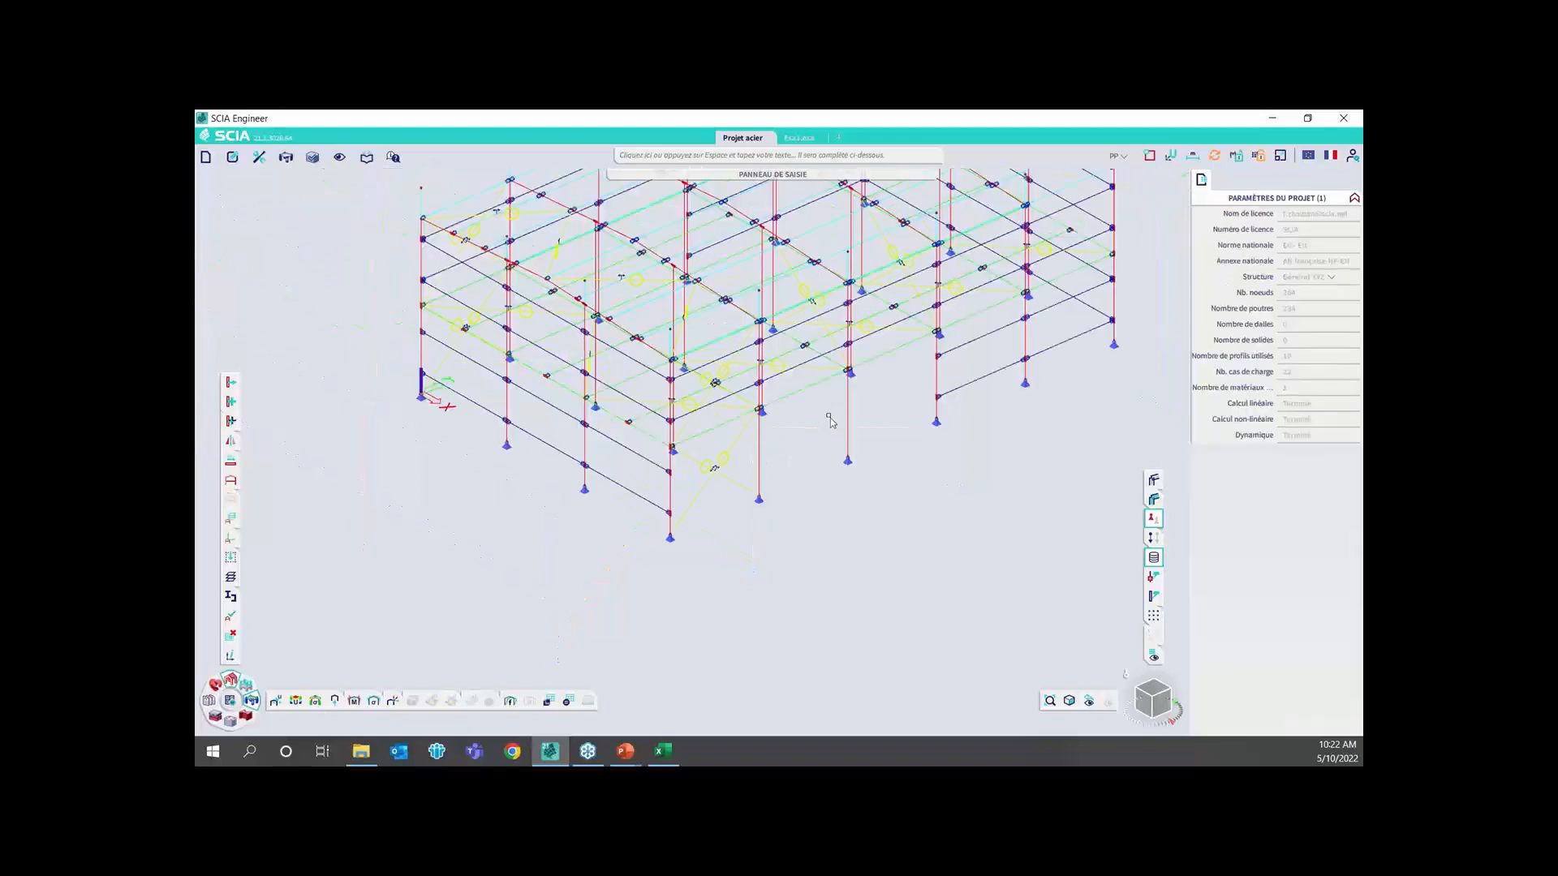
pyautogui.moveTo(830, 417); pyautogui.dragTo(801, 486, button='middle')
pyautogui.moveTo(1144, 694); pyautogui.dragTo(1155, 698)
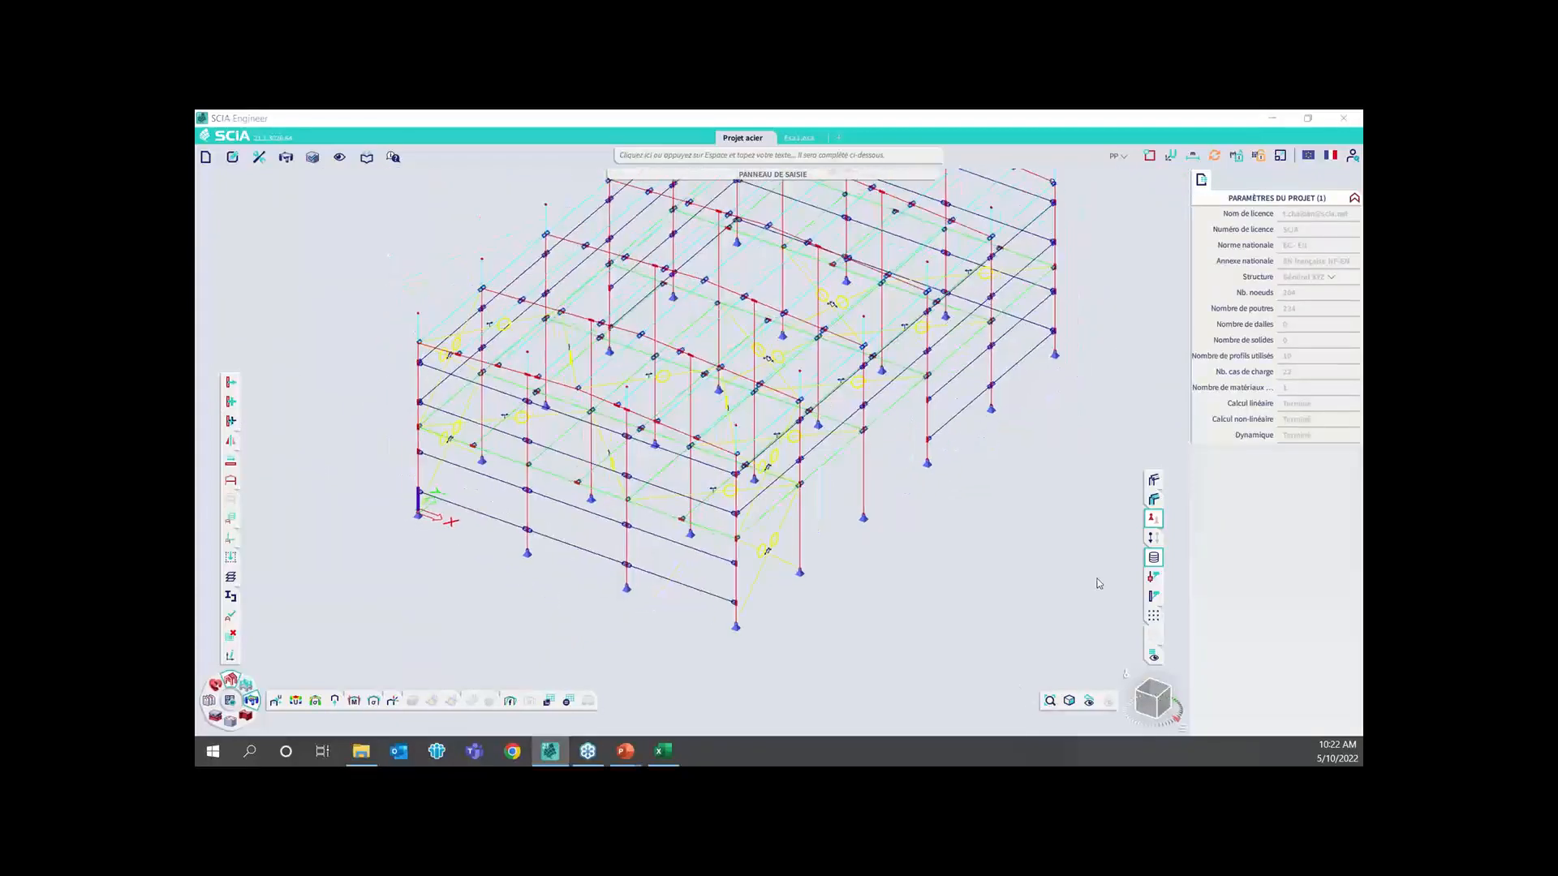
pyautogui.click(232, 483)
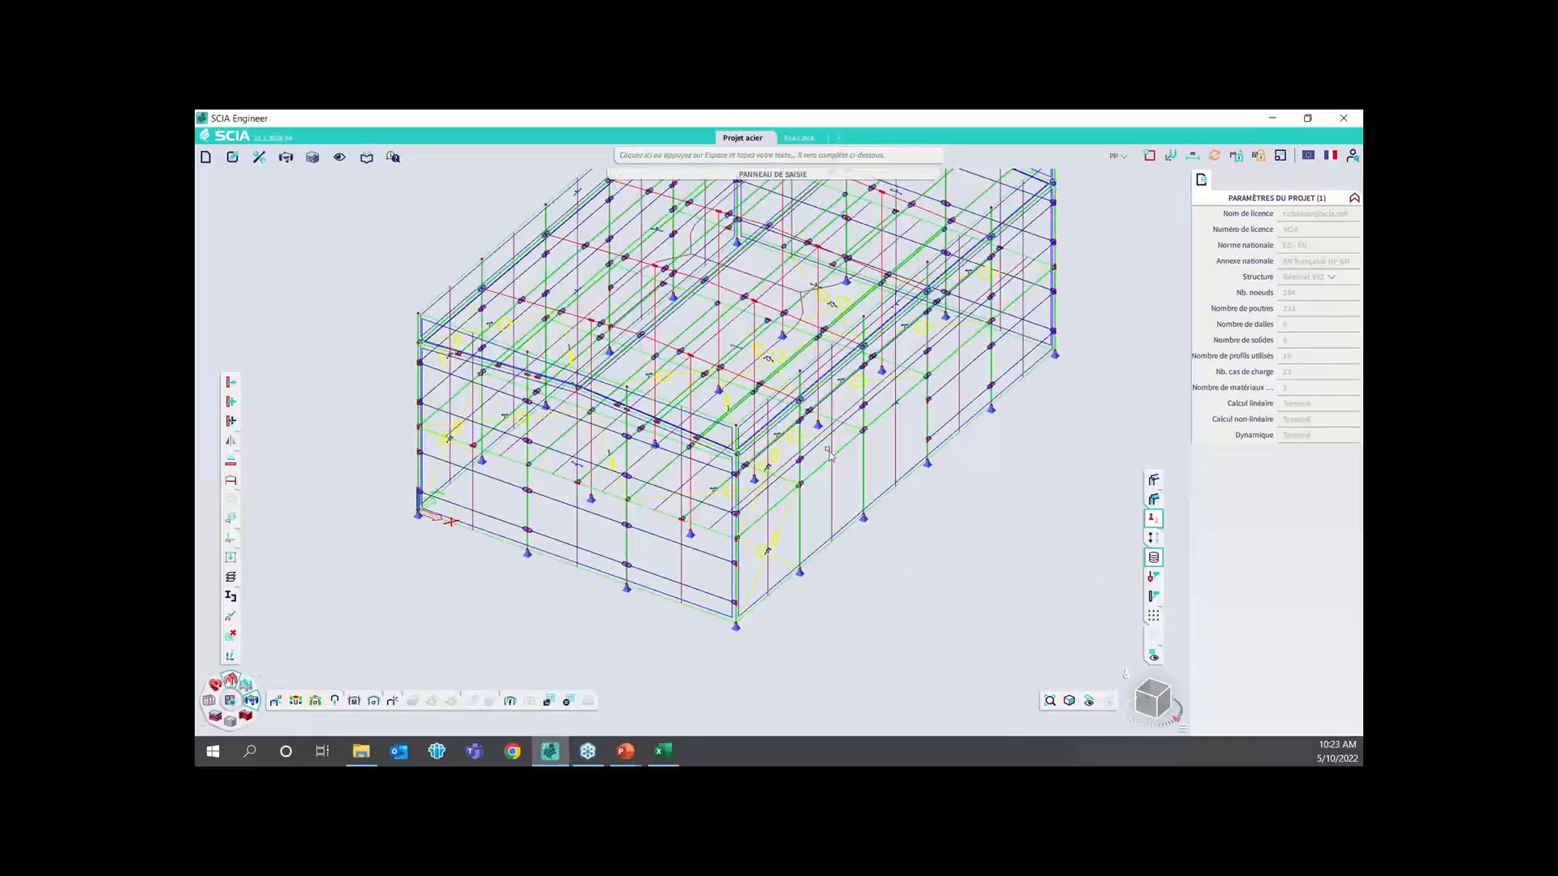
pyautogui.moveTo(990, 429); pyautogui.dragTo(1002, 508, button='middle')
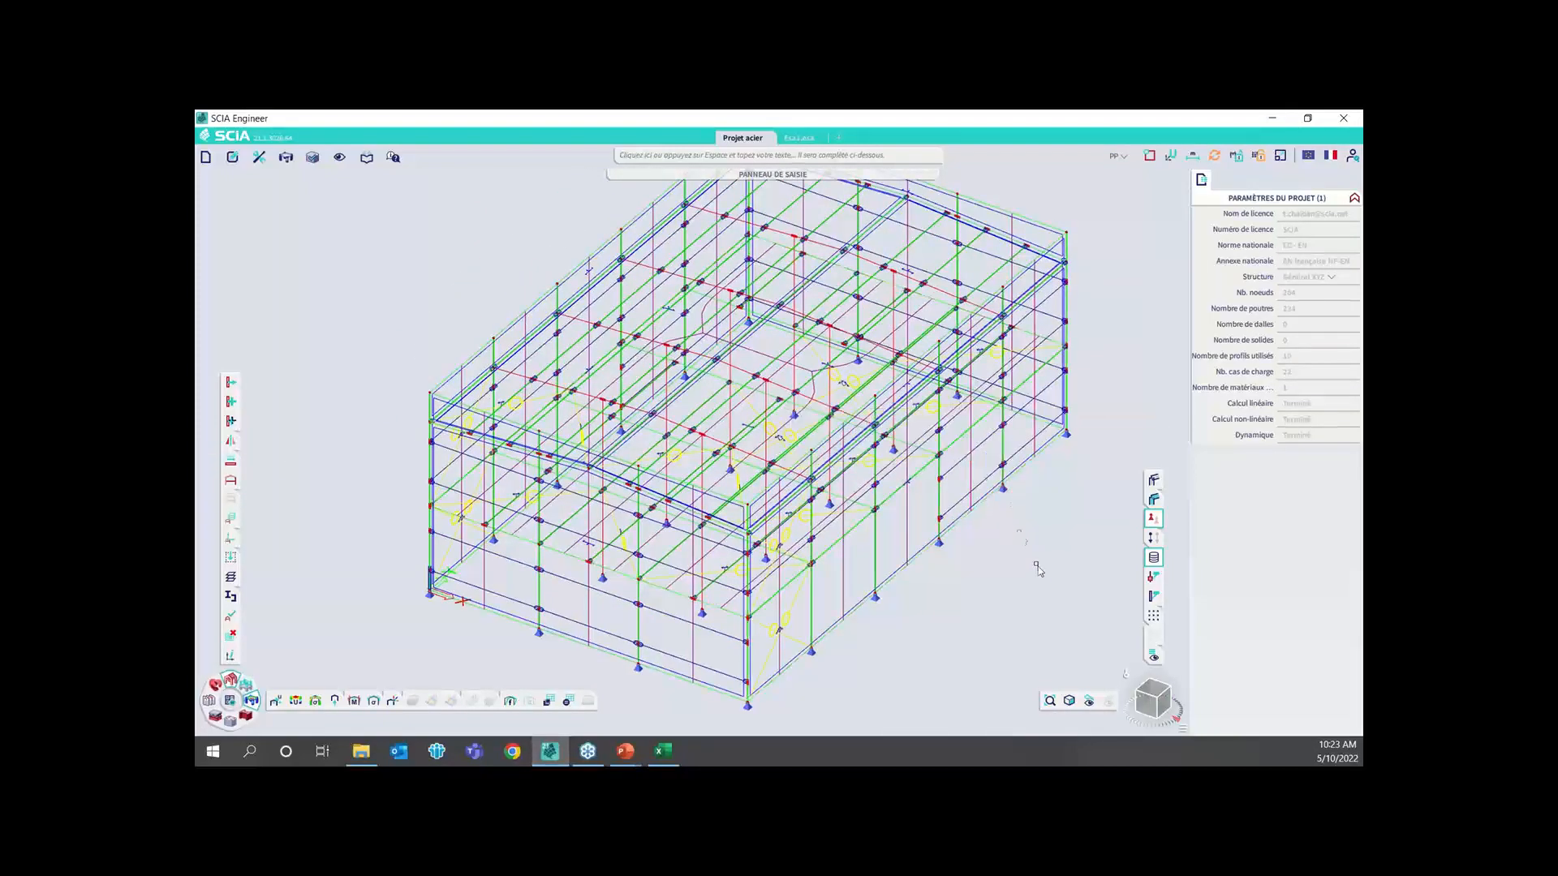
# Display the loads on the structure and switch the active load case to G
pyautogui.click(1158, 536)
pyautogui.click(1120, 157)
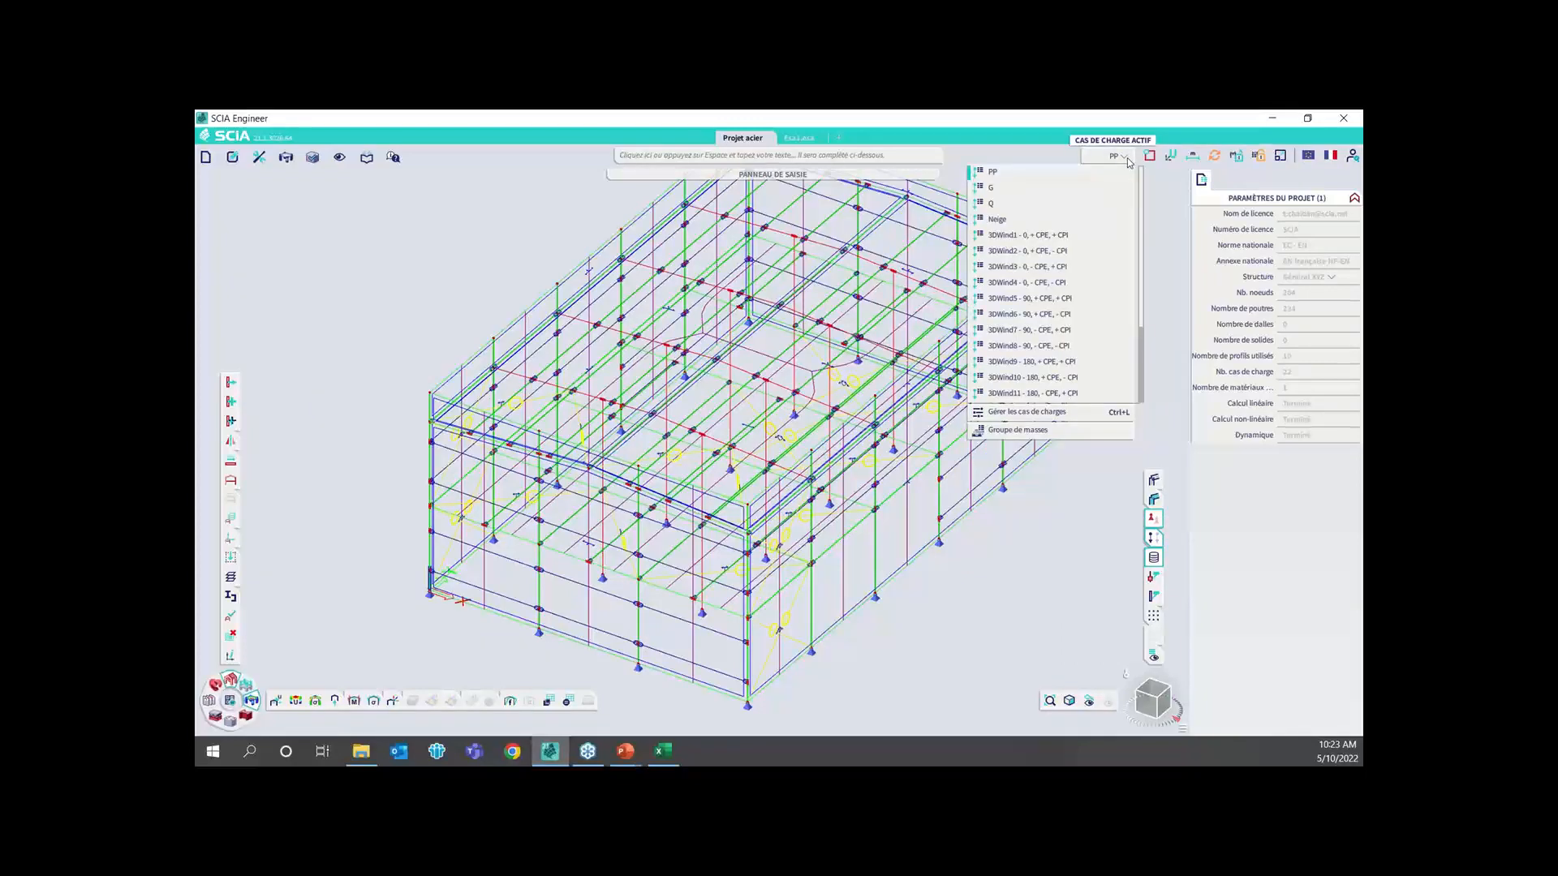
pyautogui.click(1082, 188)
pyautogui.moveTo(1097, 235); pyautogui.dragTo(1034, 313, button='middle')
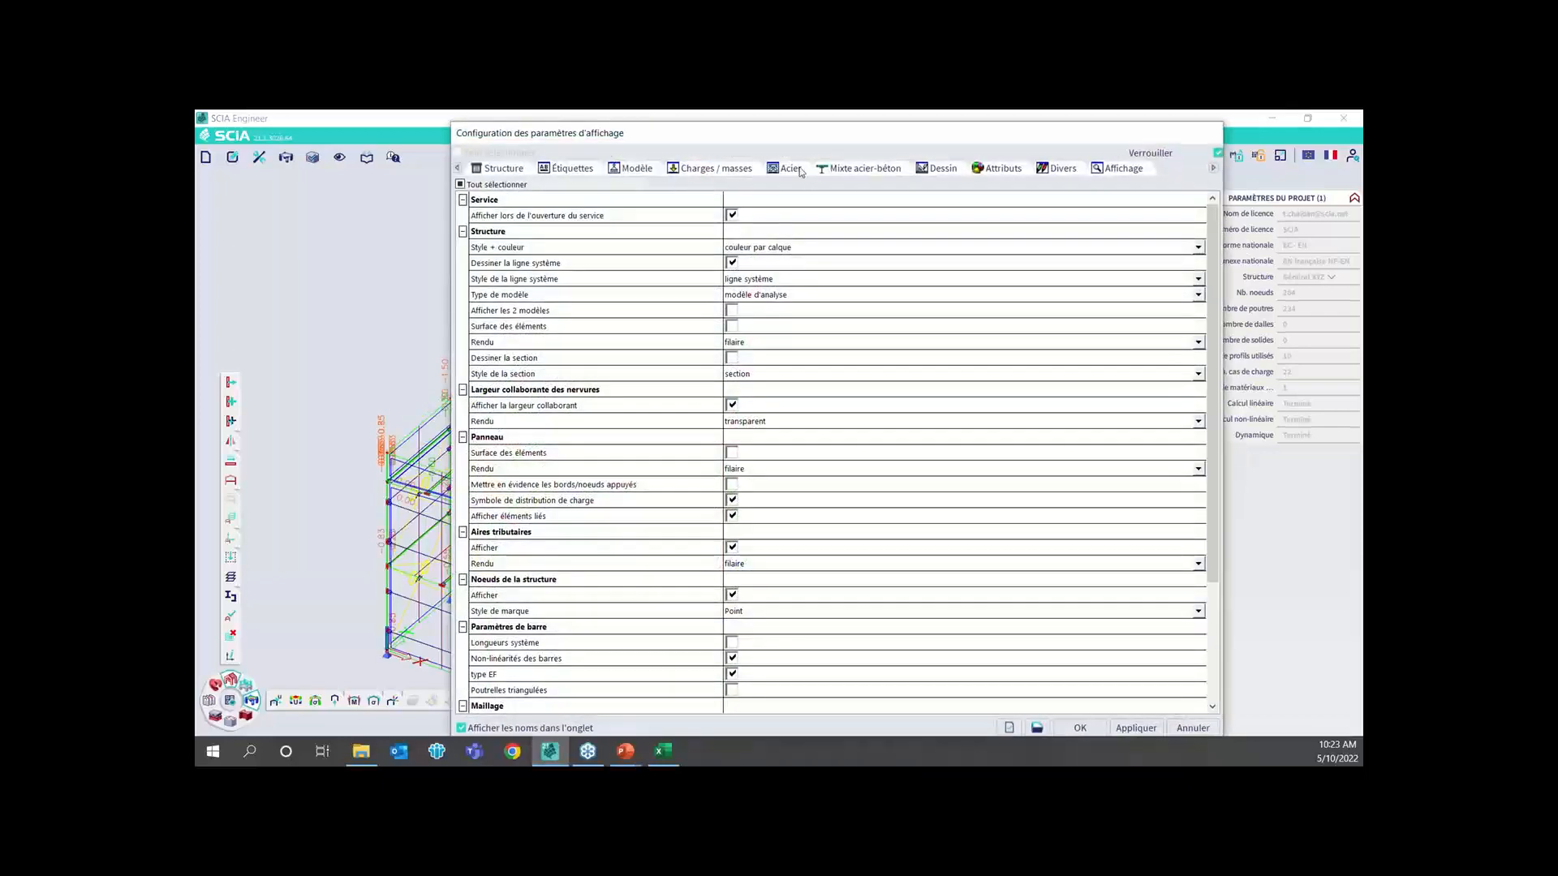
# Set the load display's Générateurs option to Original and examine the surface loads on the roof and walls
pyautogui.click(714, 168)
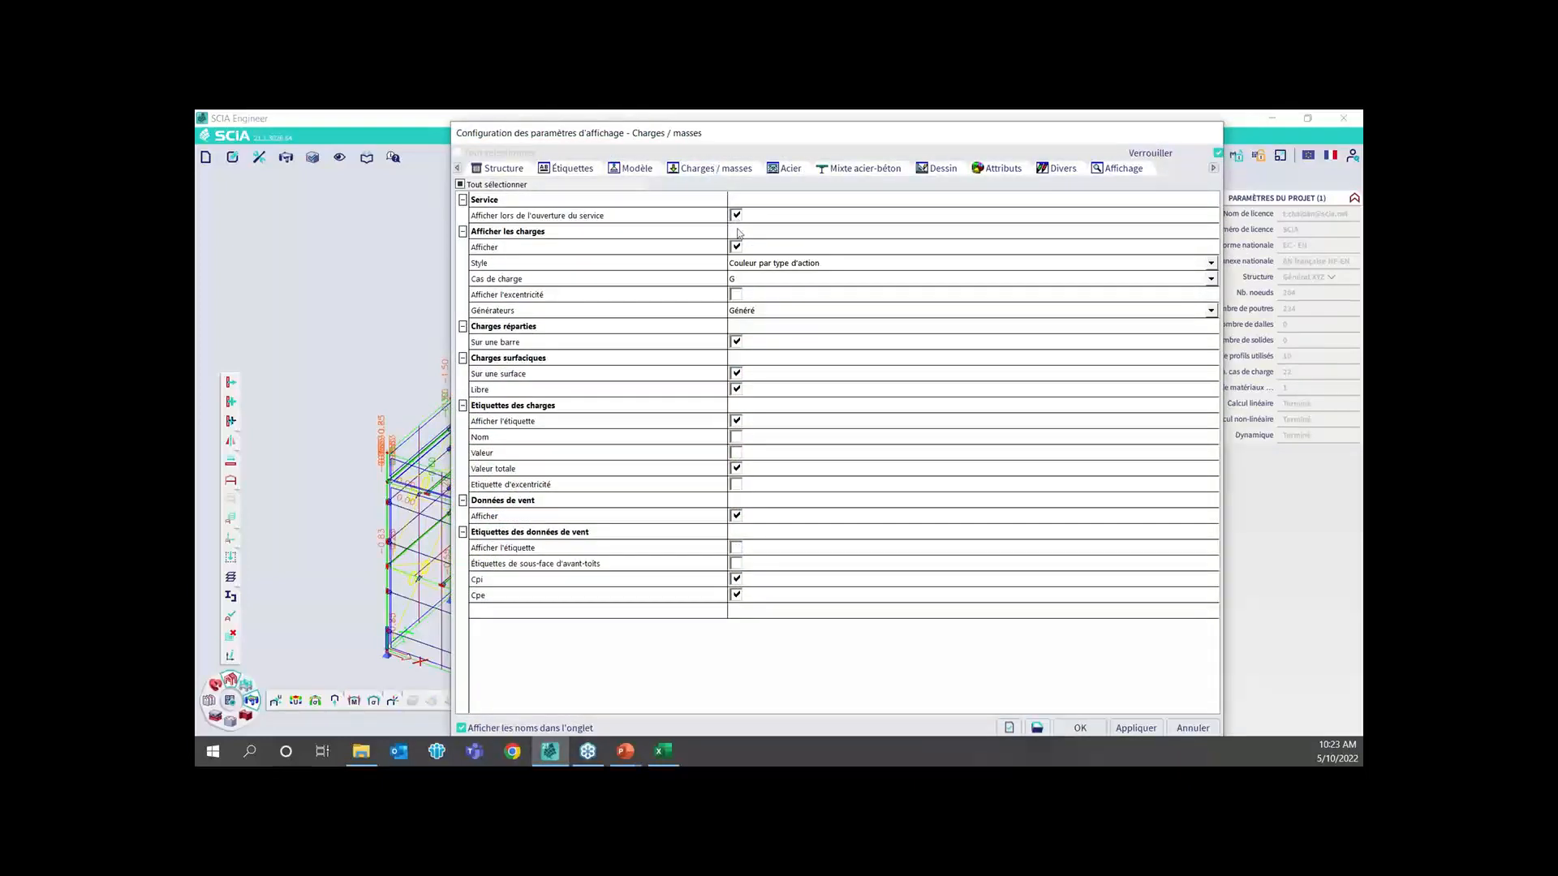
pyautogui.click(744, 279)
pyautogui.click(734, 310)
pyautogui.click(735, 310)
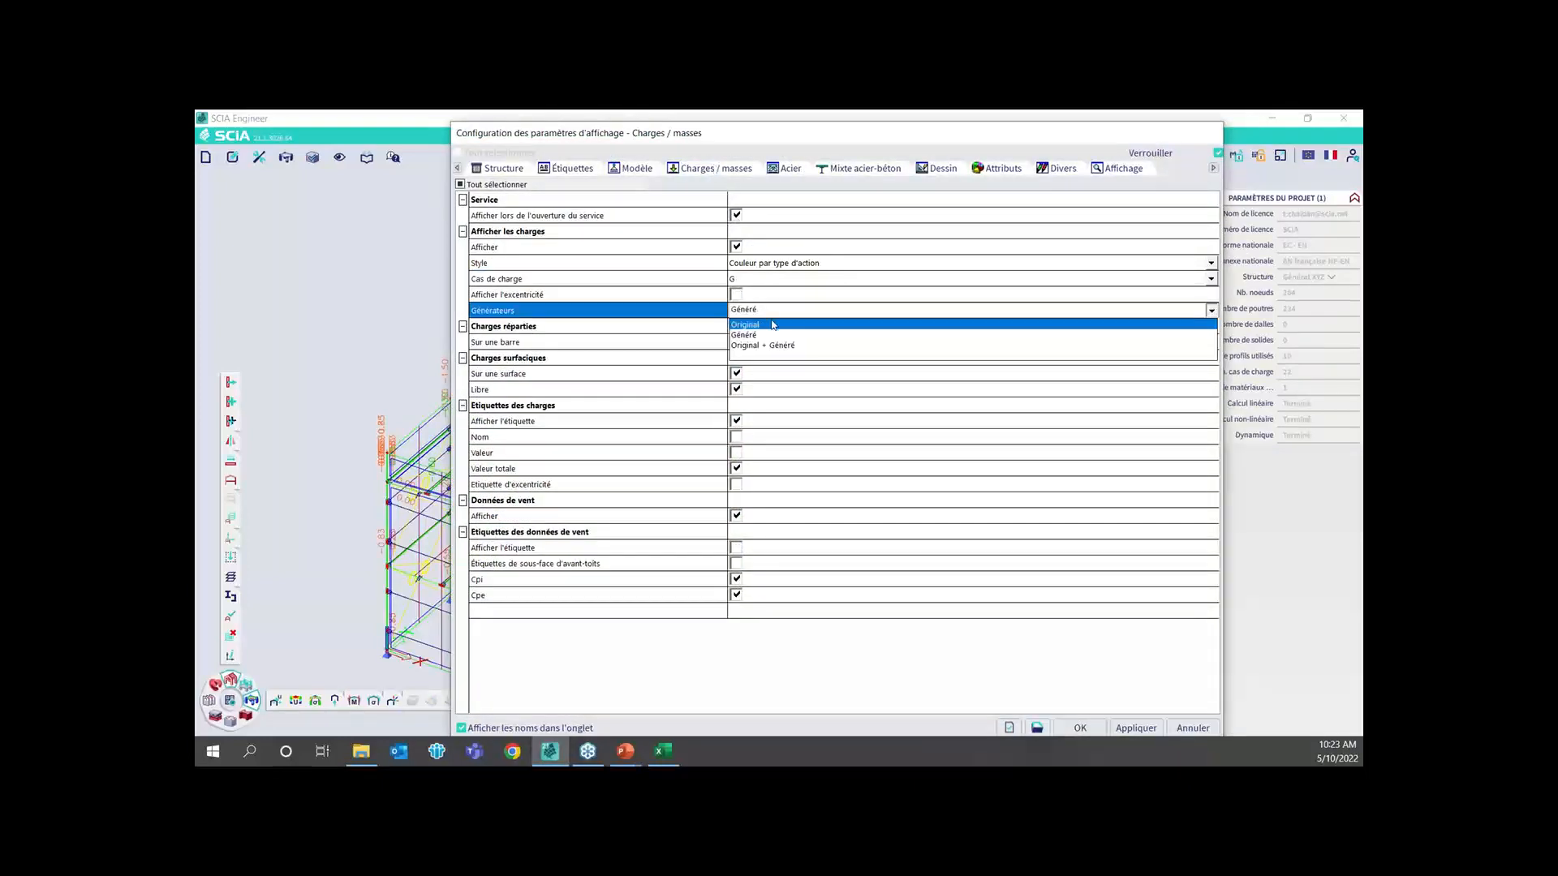
pyautogui.click(774, 326)
pyautogui.click(1075, 728)
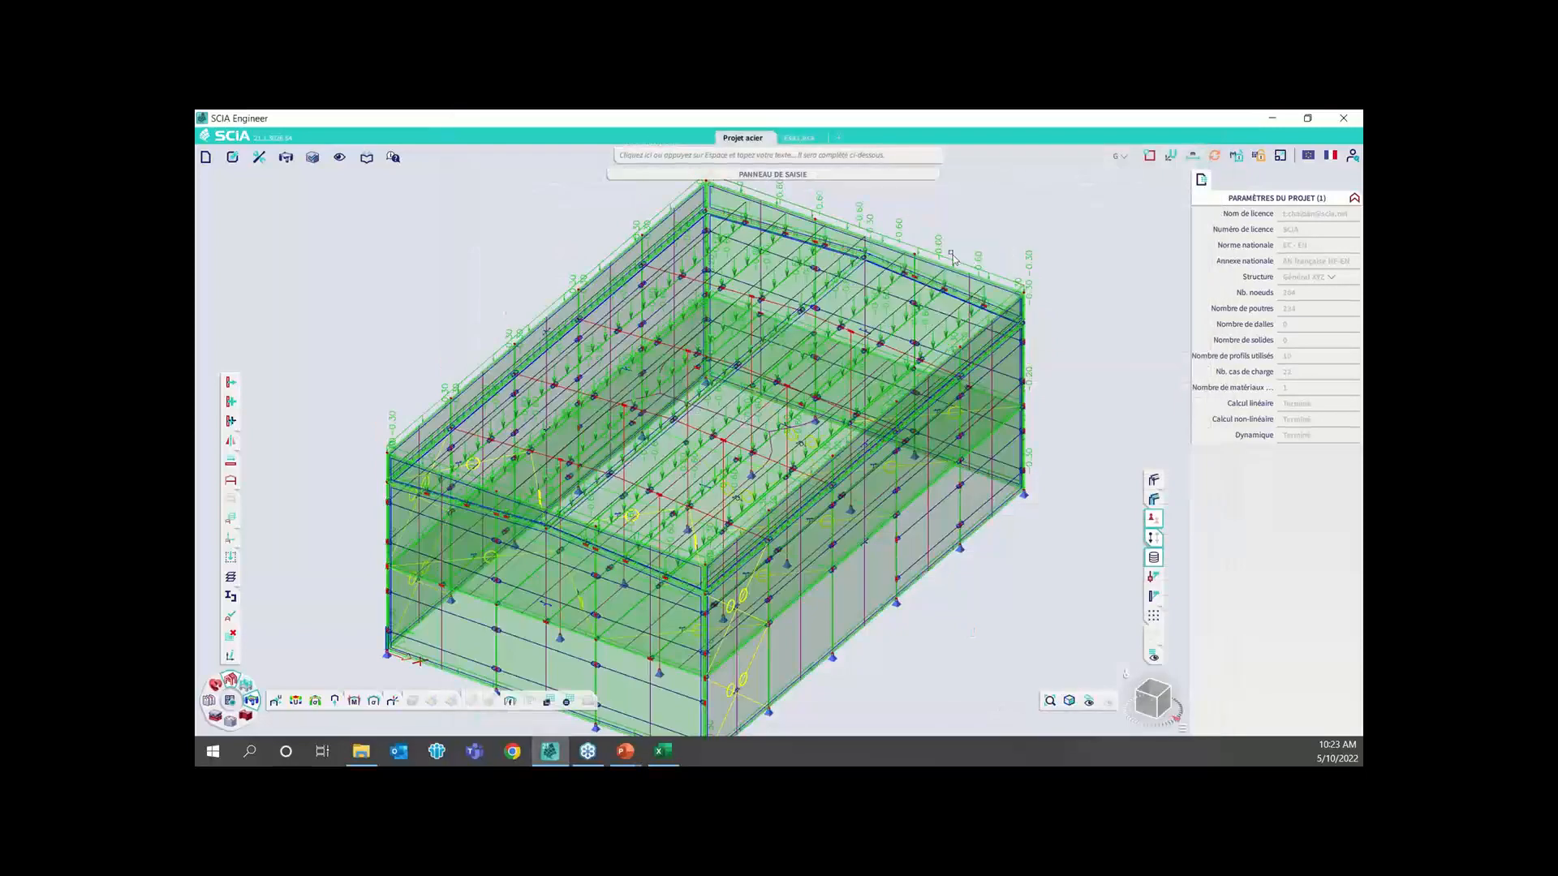
pyautogui.scroll(3, 977, 258)
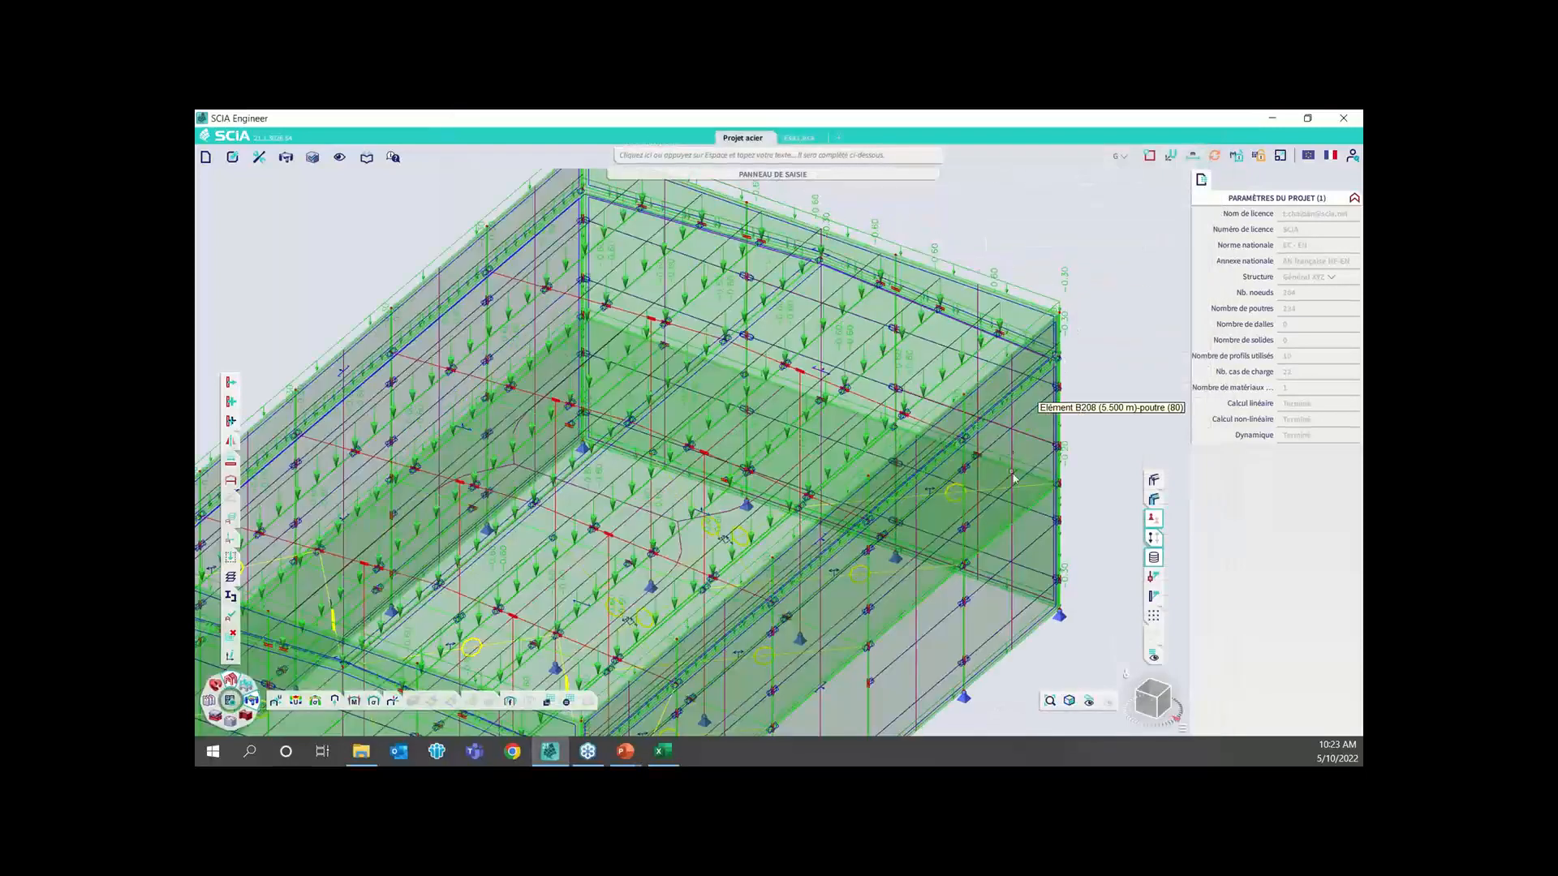
pyautogui.moveTo(897, 551); pyautogui.dragTo(840, 445, button='middle')
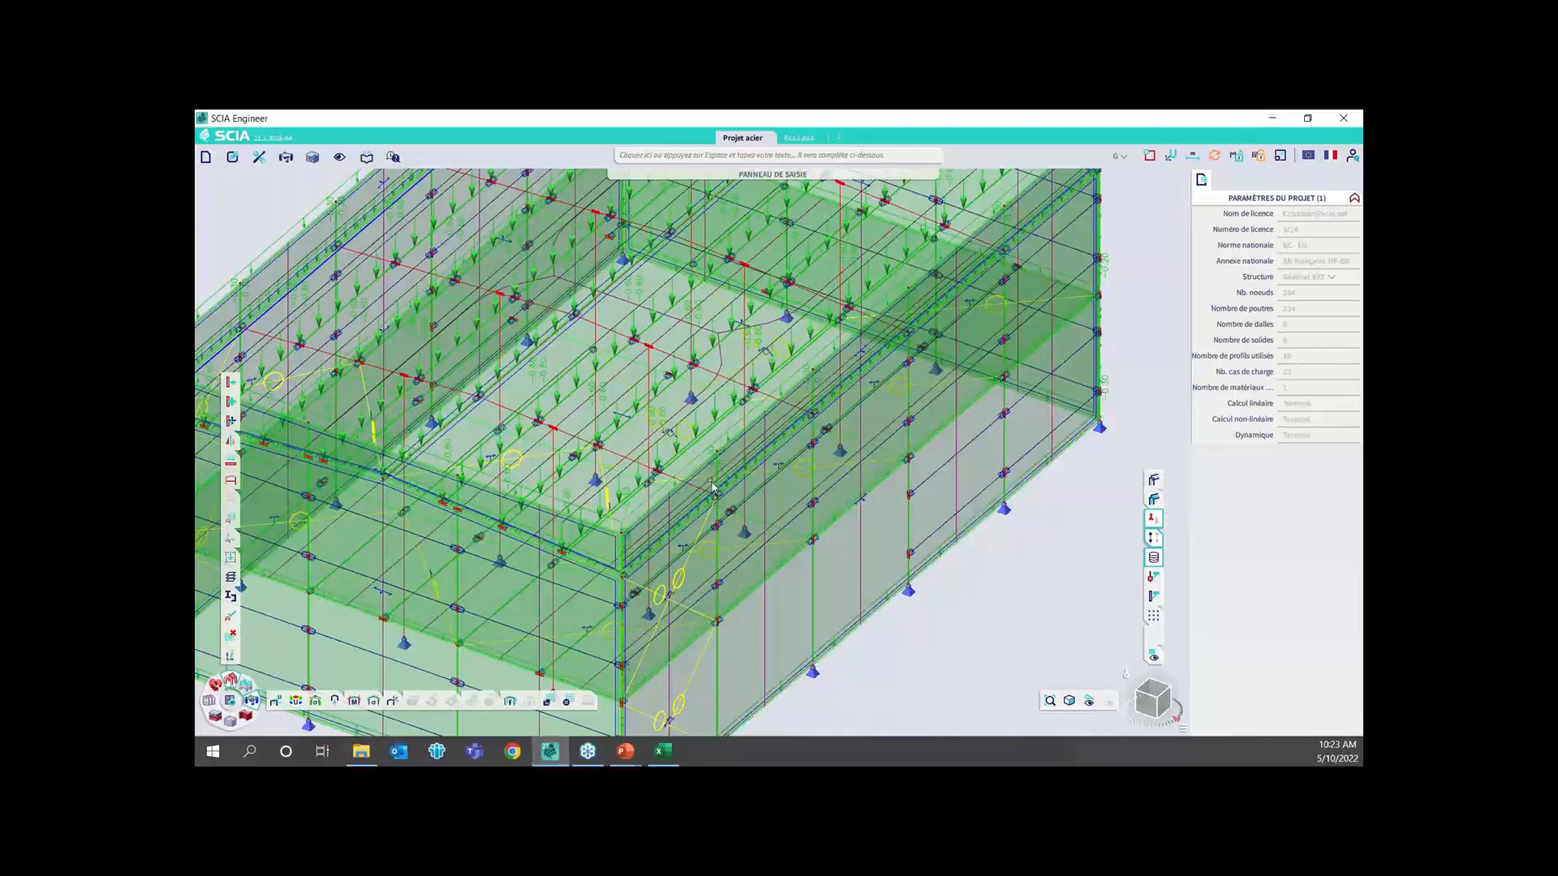
# Set the load display's Générateurs option to Généré and examine the distributed loads on the purlins and the whole frame
pyautogui.rightClick(1145, 274)
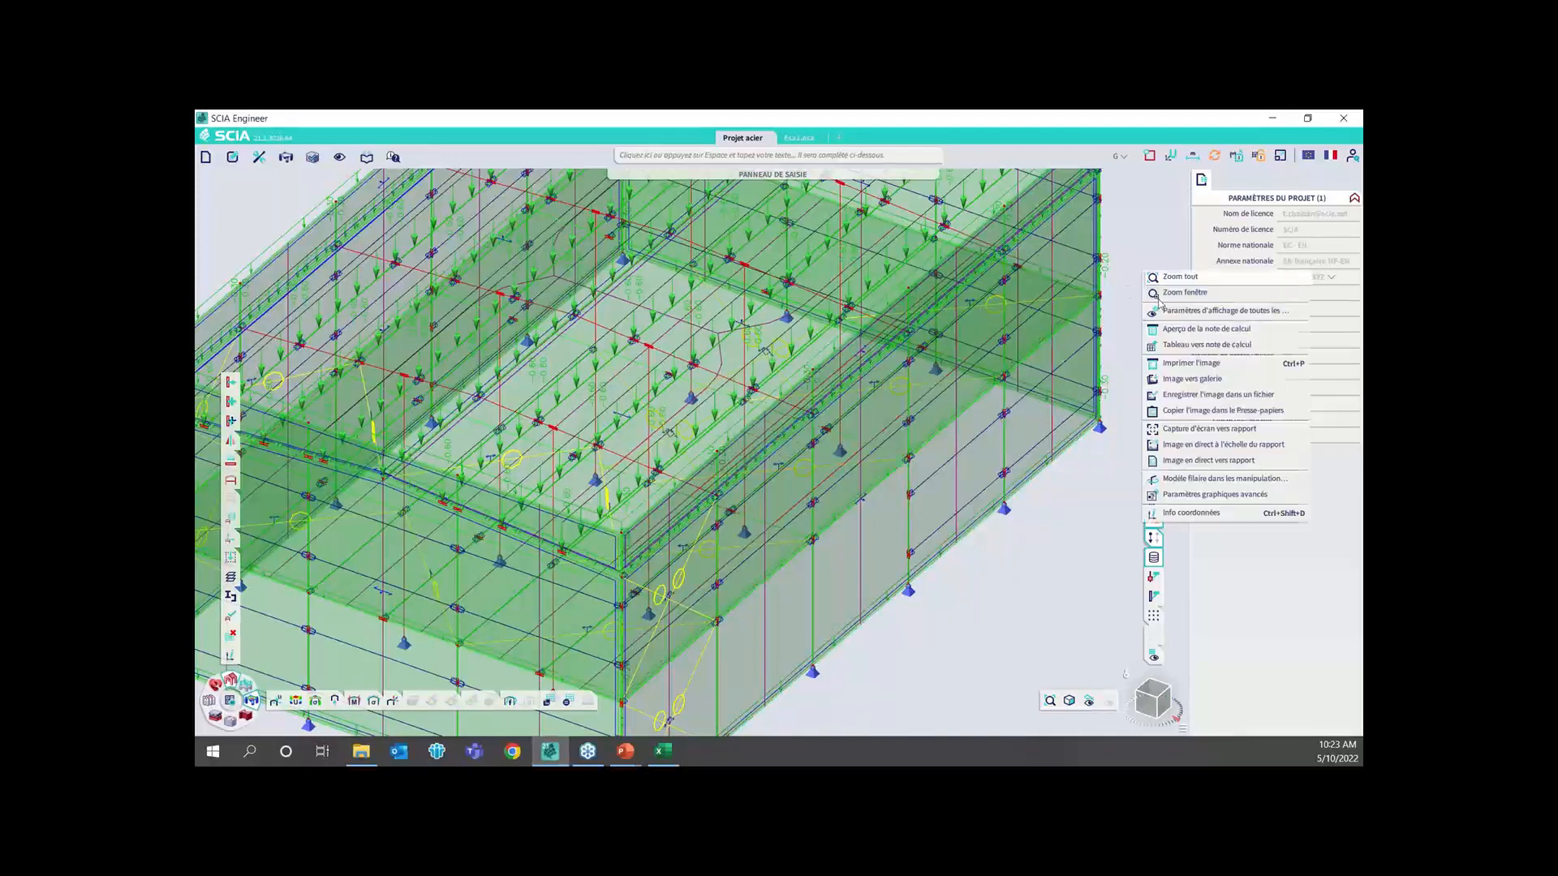
pyautogui.click(1168, 293)
pyautogui.click(781, 310)
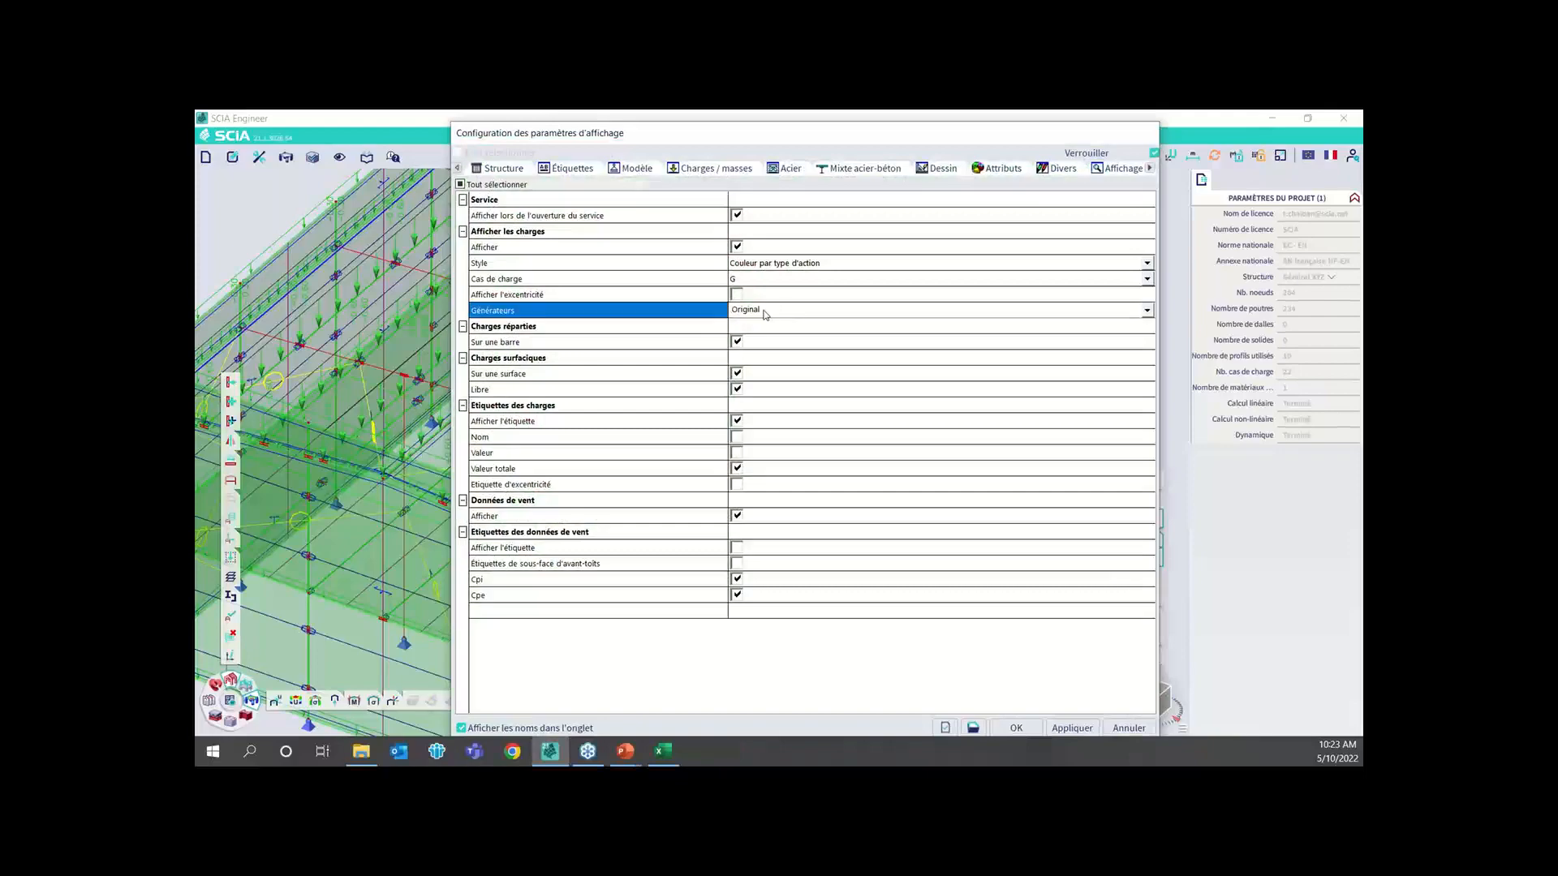
pyautogui.click(781, 310)
pyautogui.click(762, 323)
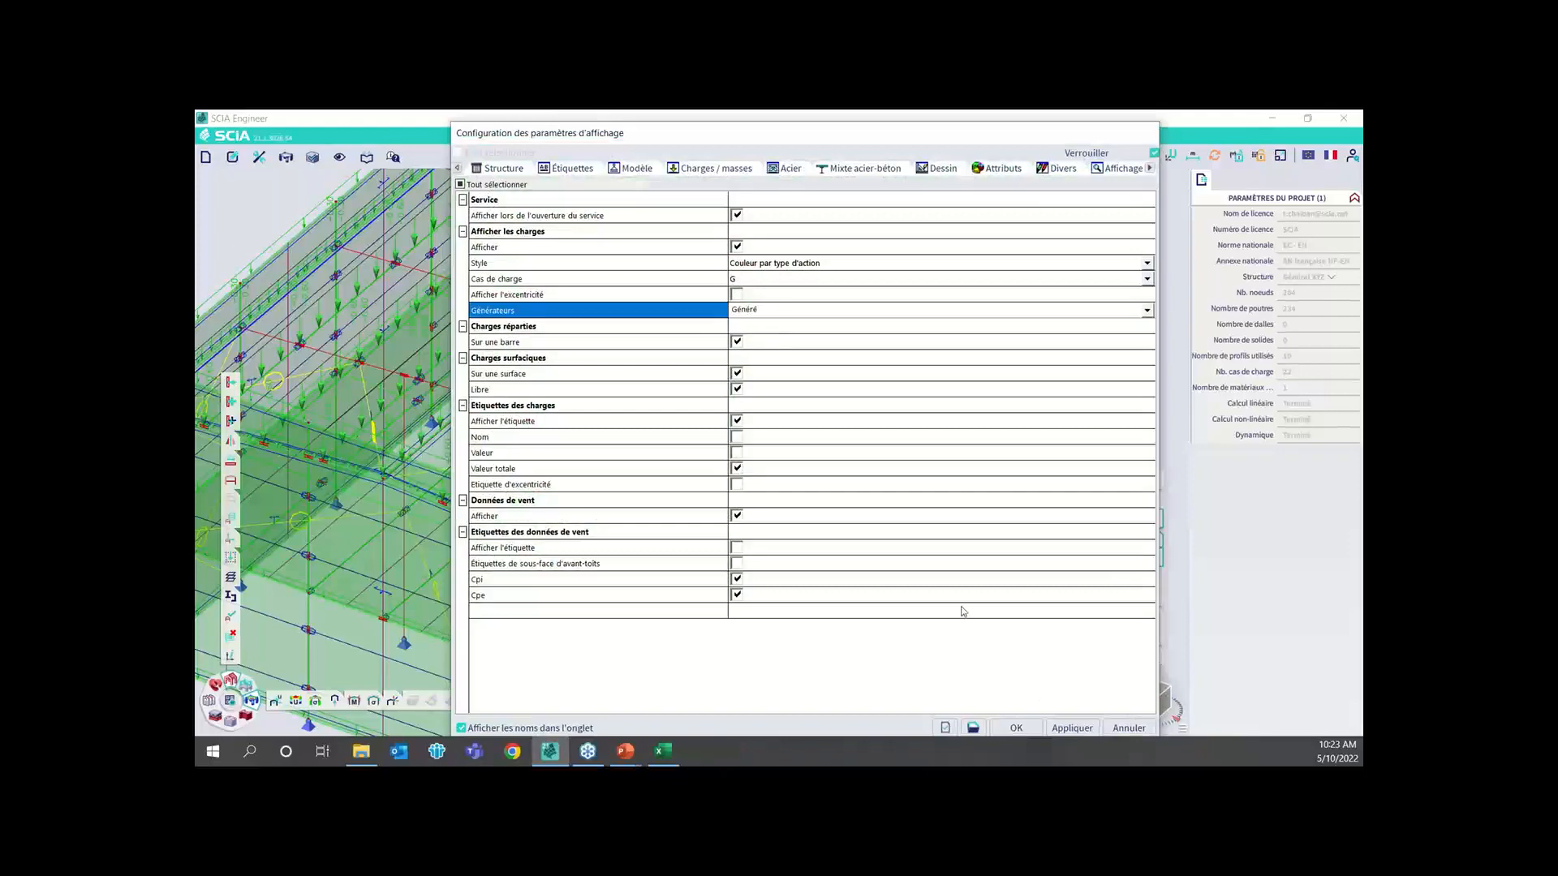
pyautogui.click(1015, 728)
pyautogui.scroll(5, 729, 441)
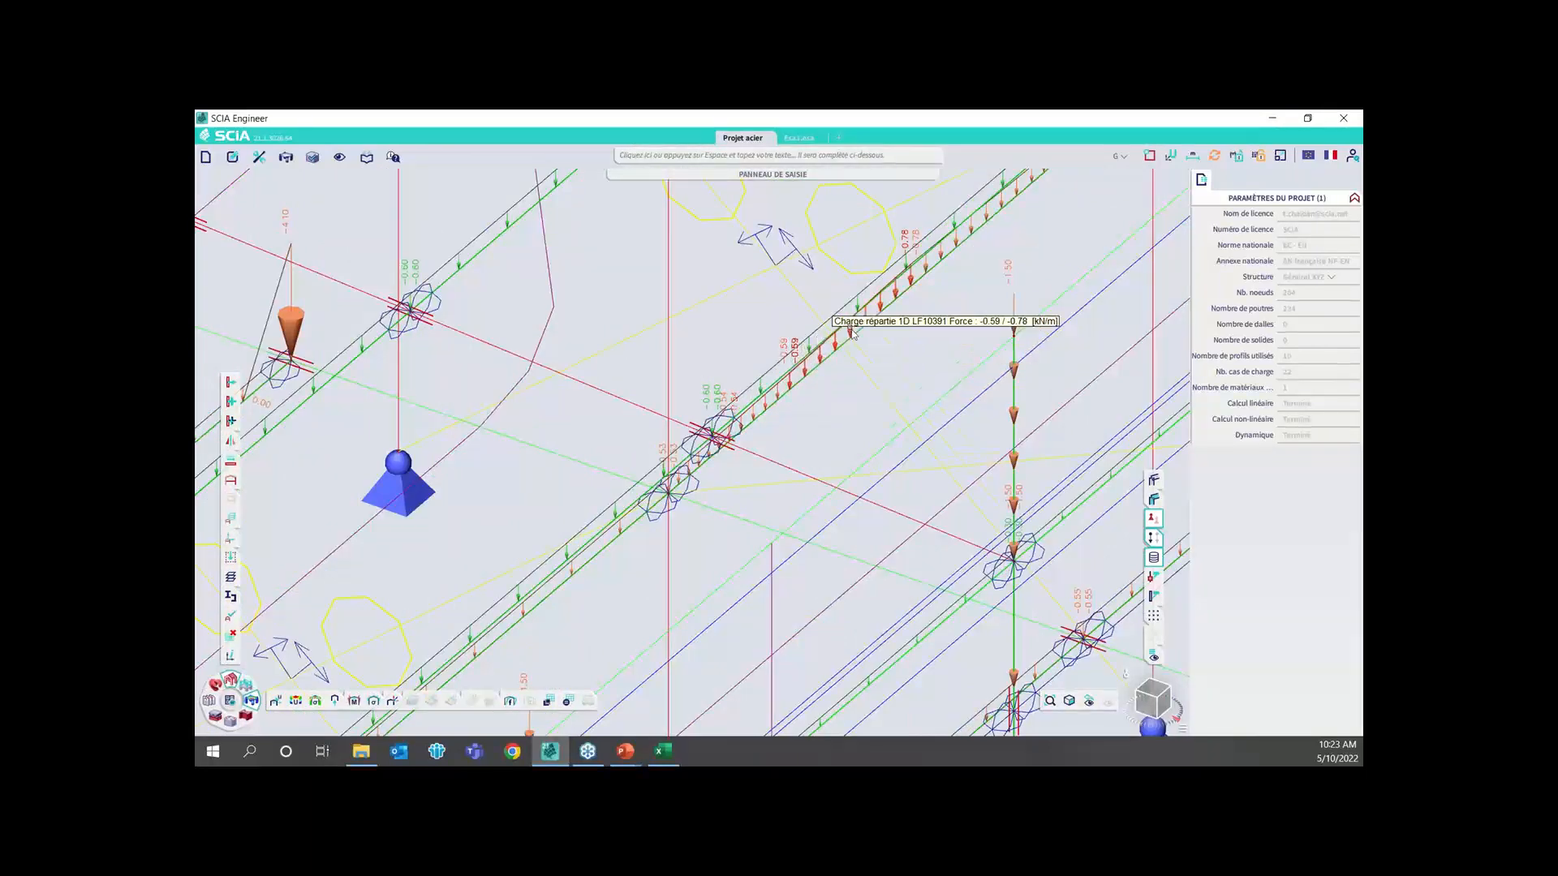
pyautogui.scroll(-2, 957, 274)
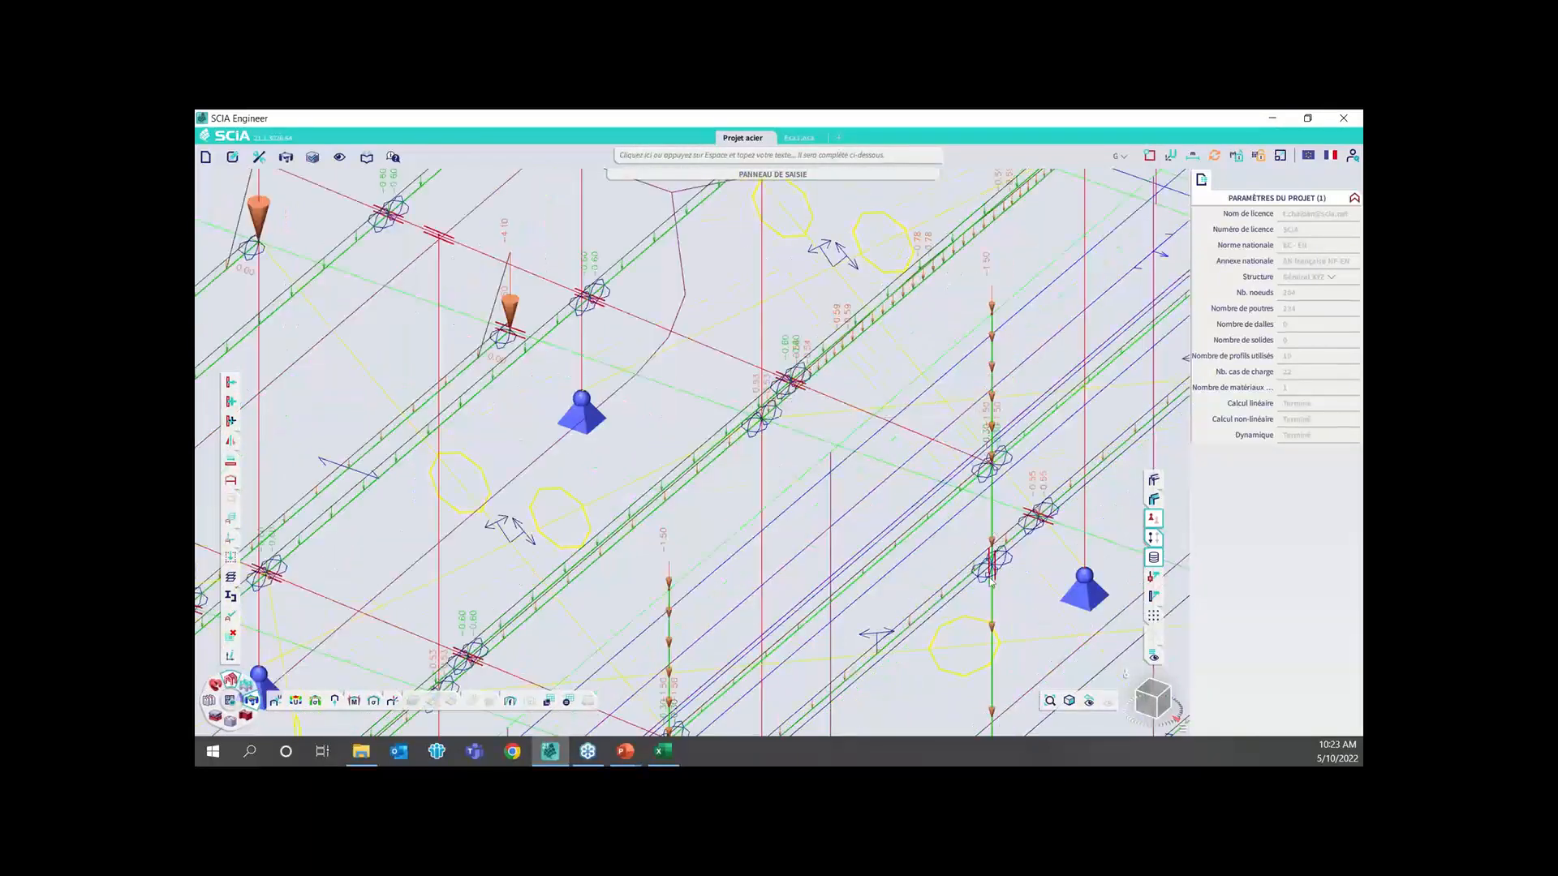
pyautogui.scroll(-3, 910, 398)
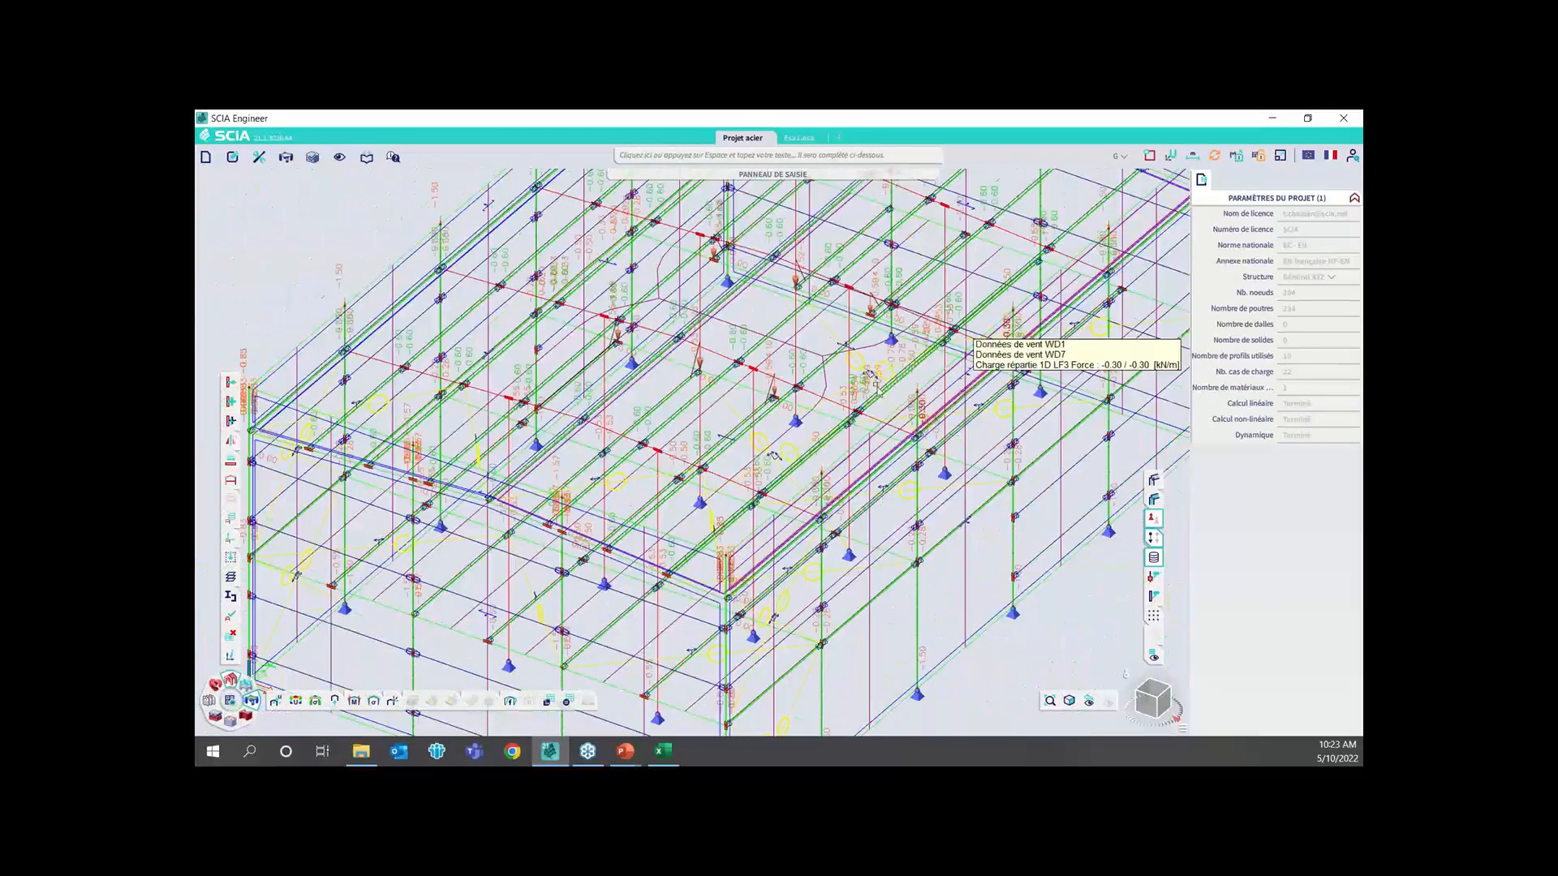
pyautogui.scroll(-4, 909, 398)
pyautogui.scroll(-2, 670, 416)
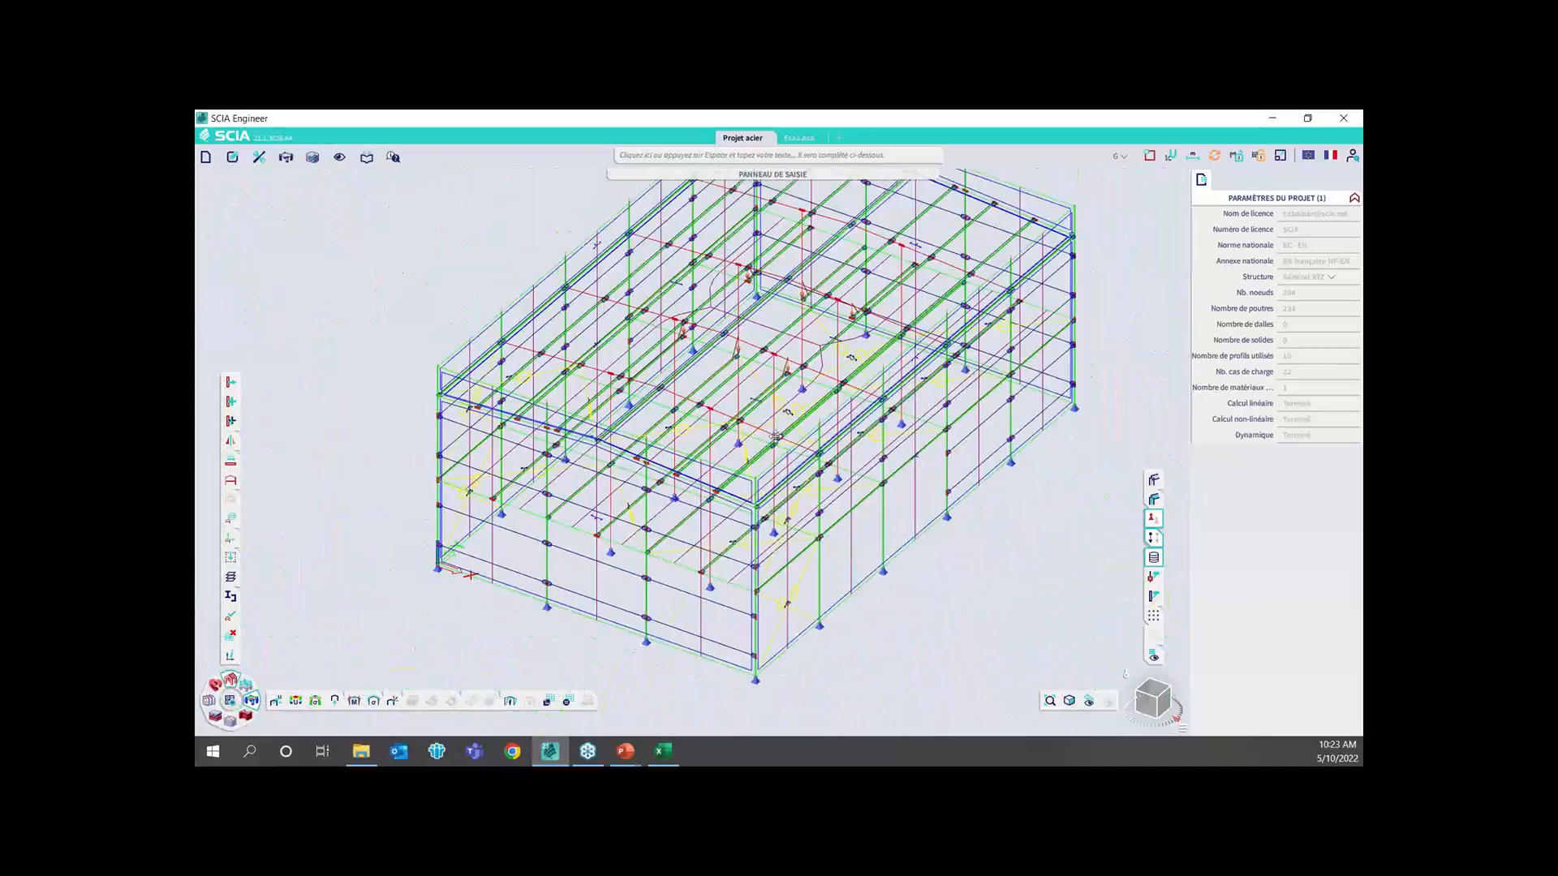
pyautogui.scroll(-3, 817, 418)
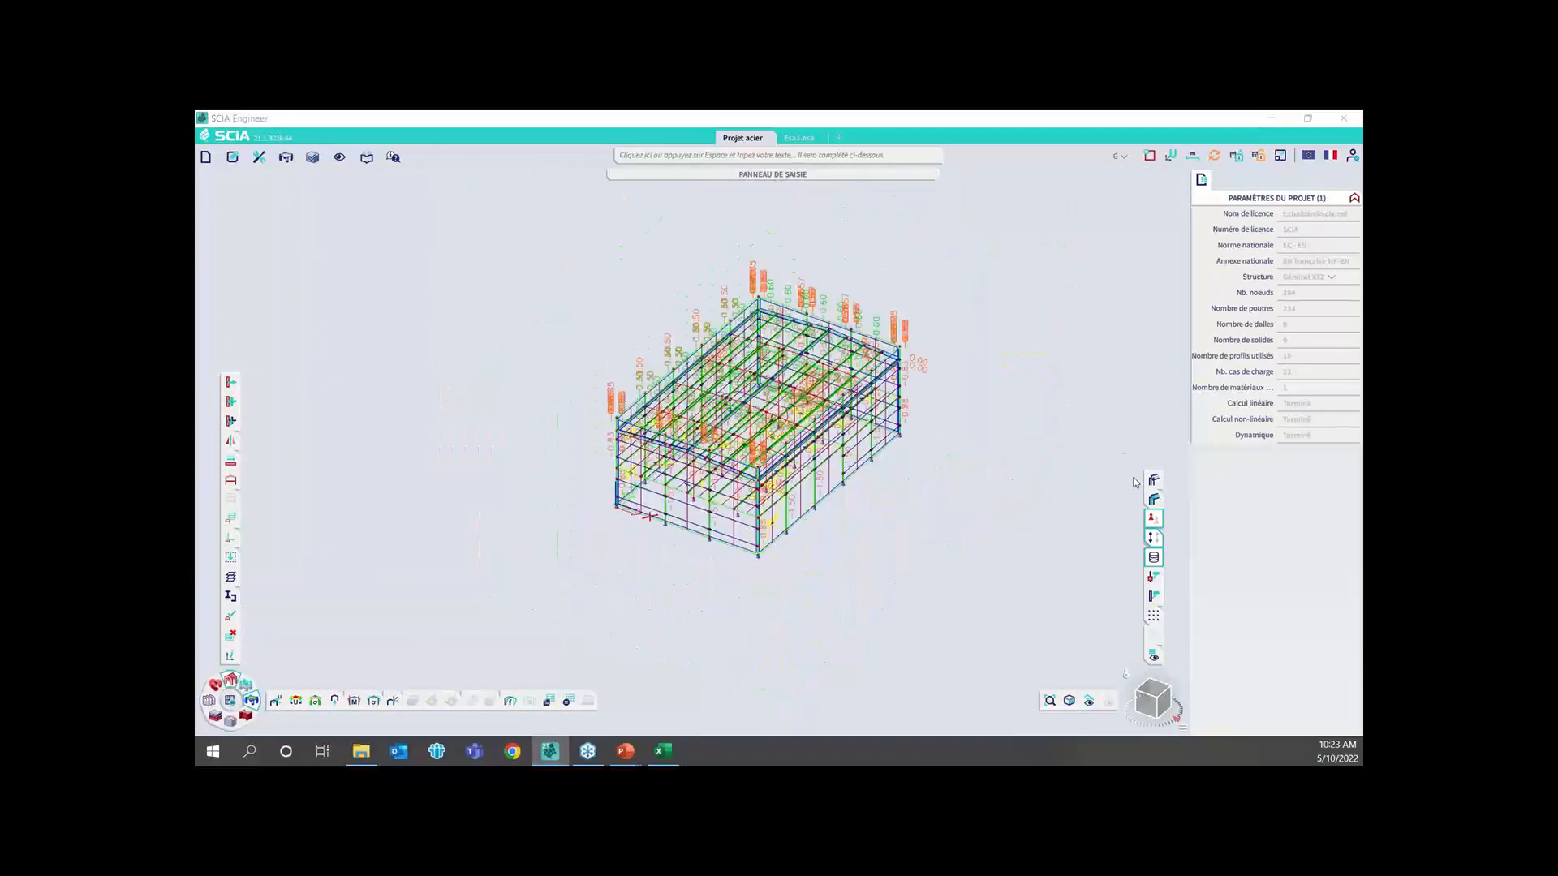
# Hide the load panels and the loads again so only the steel frame and its model data are displayed
pyautogui.click(232, 480)
pyautogui.click(1152, 538)
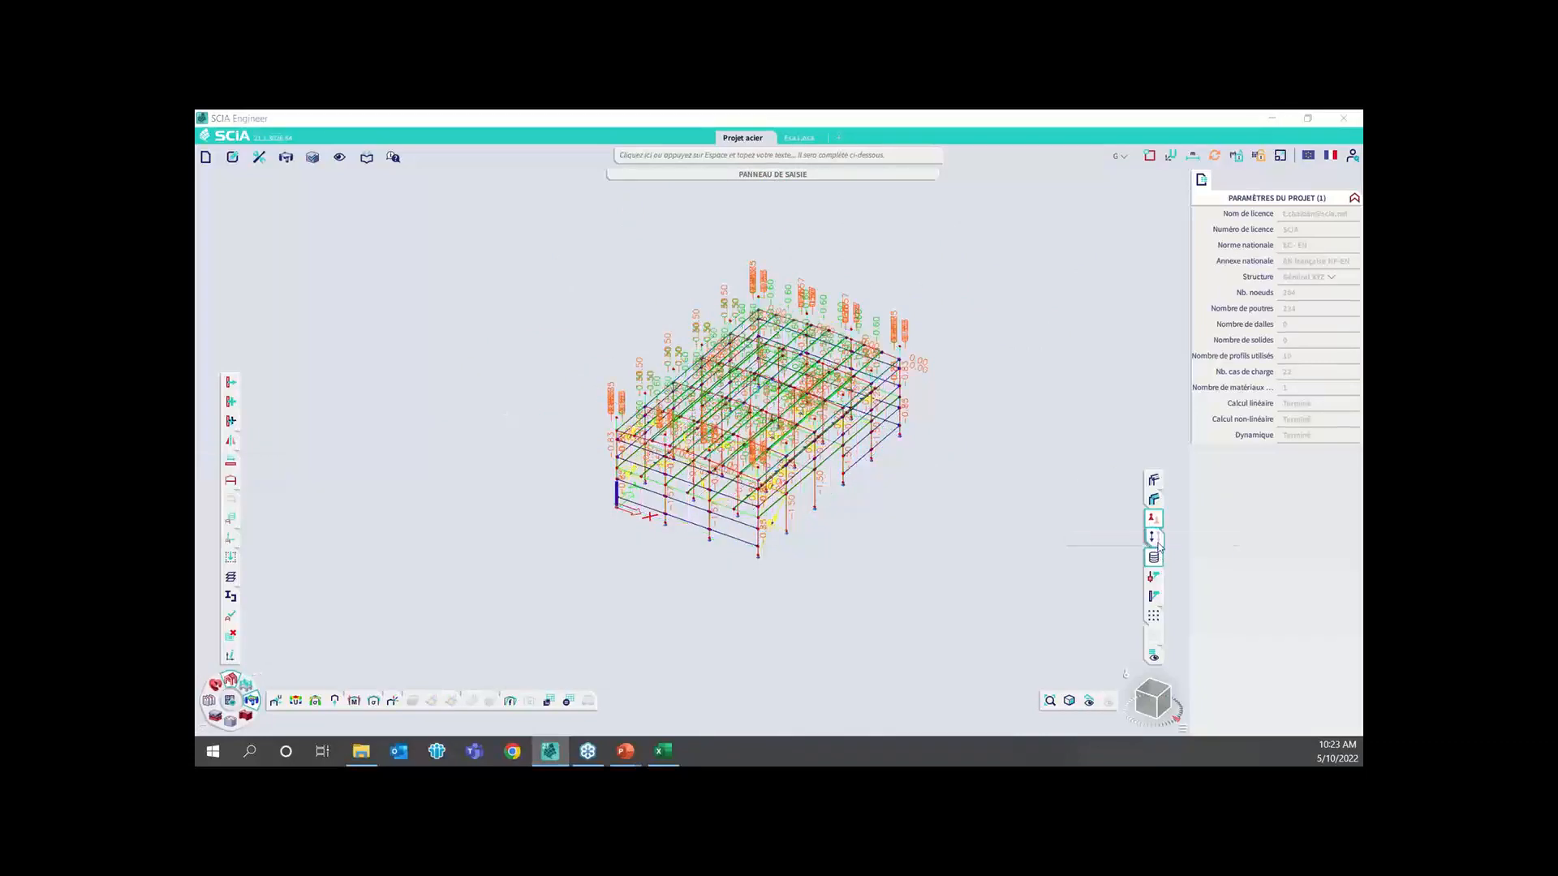
pyautogui.scroll(3, 929, 344)
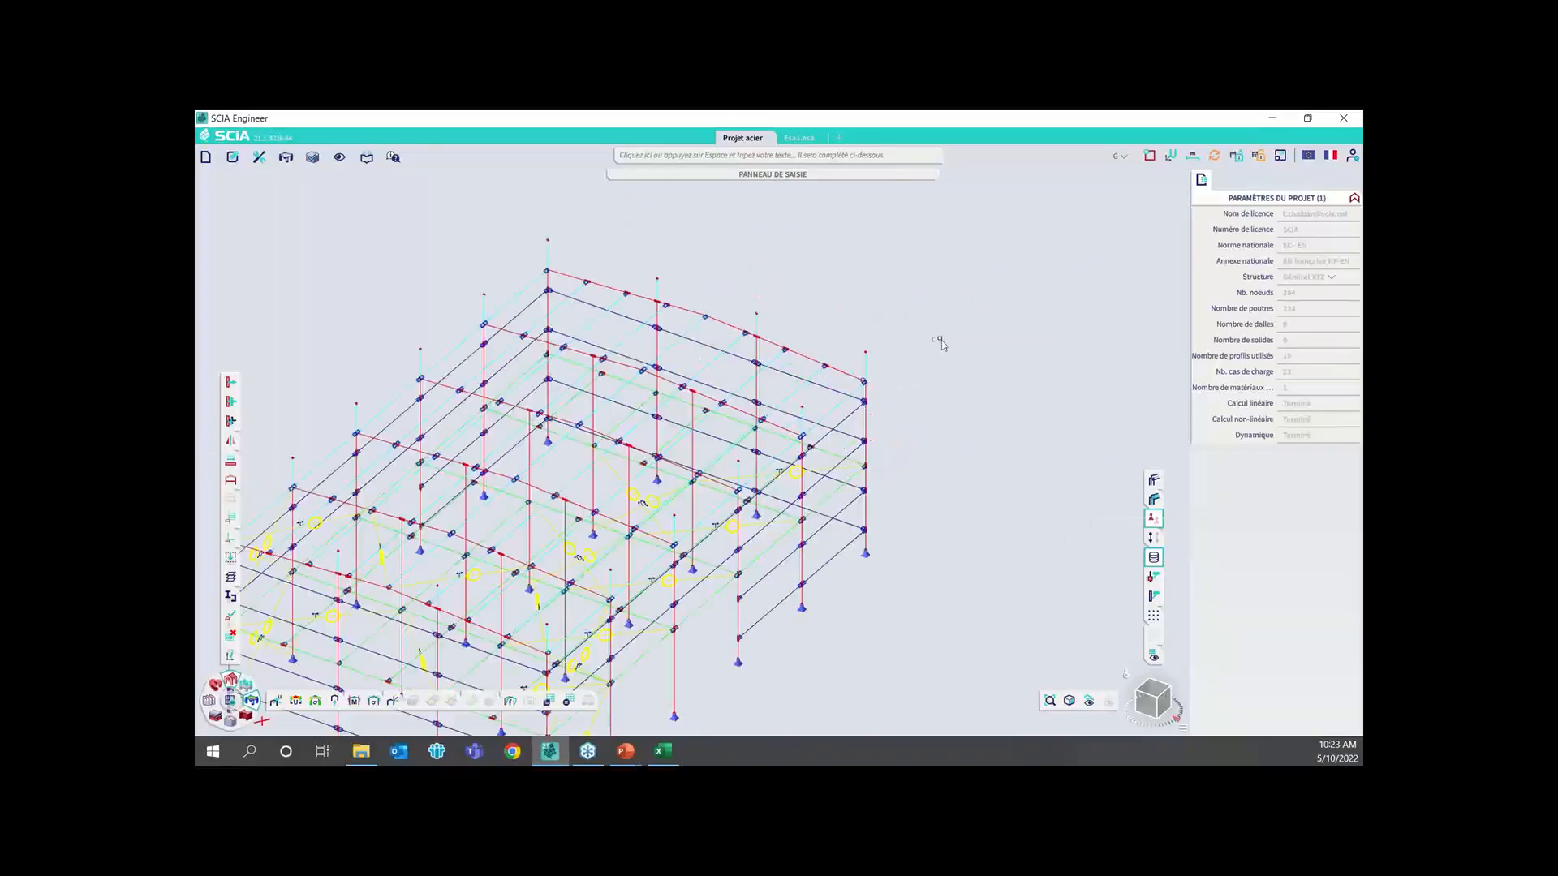
pyautogui.moveTo(945, 406); pyautogui.dragTo(1010, 352, button='middle')
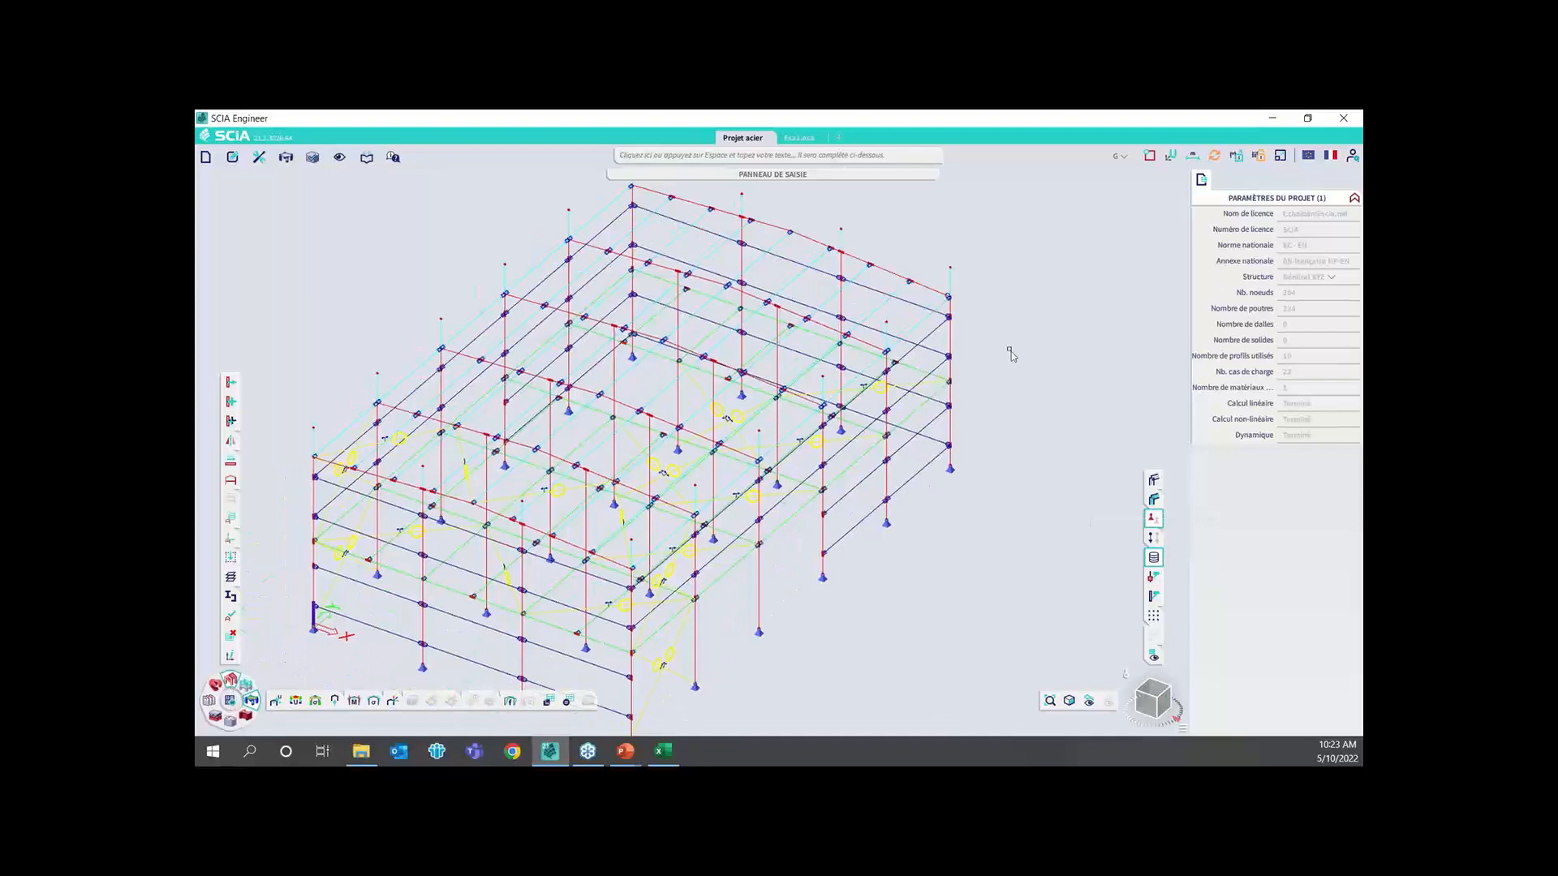
# Open the reference lengths and buckling parameters of a roof purlin in the rear bay, accepting the modification warning, in a maximized window
pyautogui.click(906, 293)
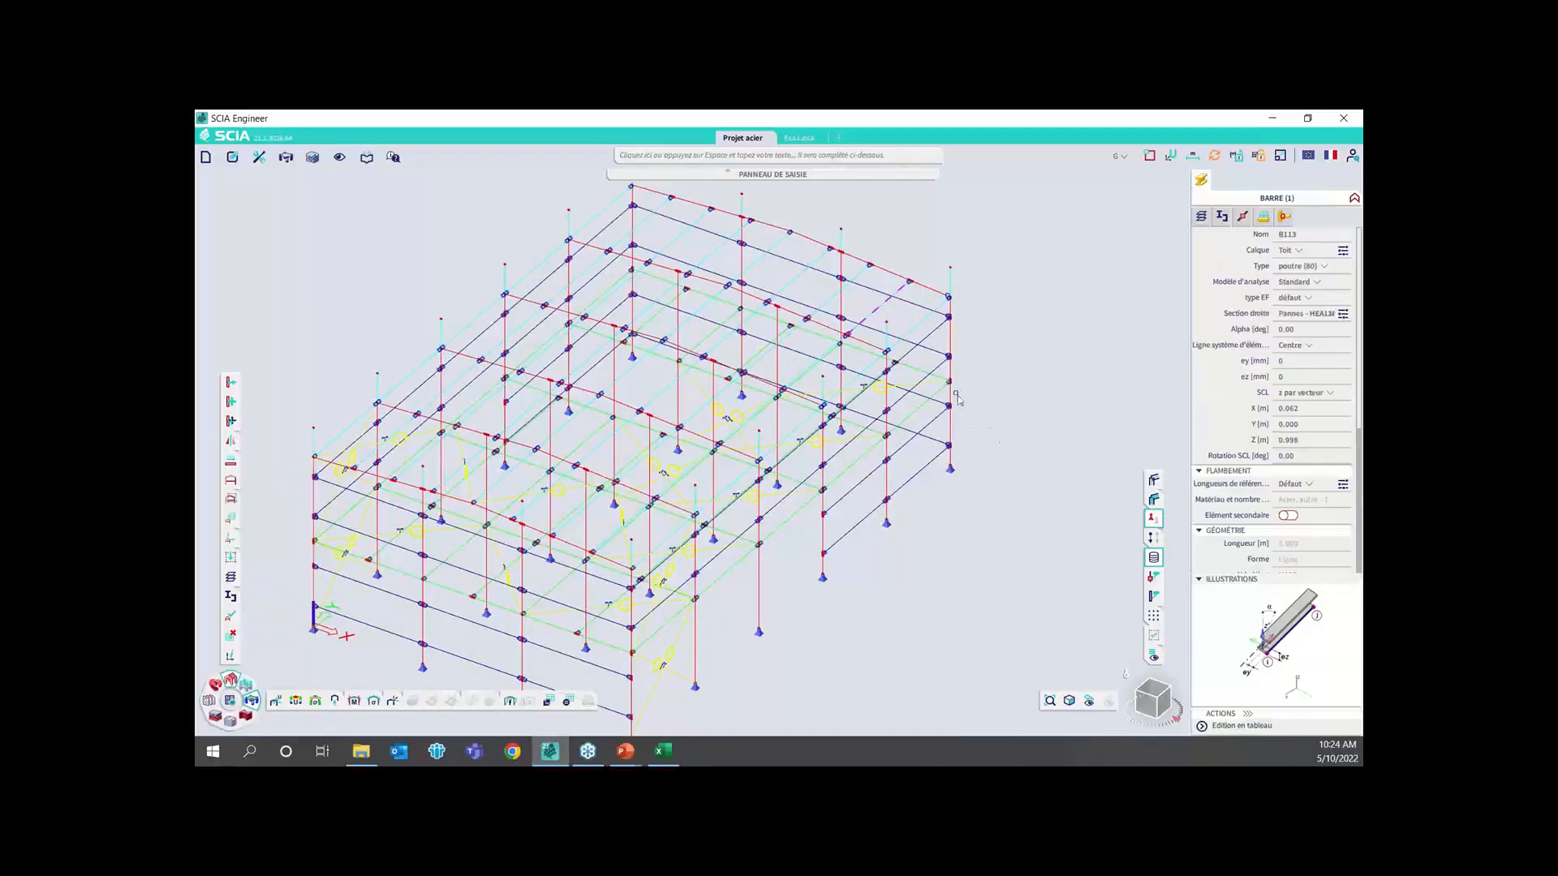
pyautogui.click(1342, 483)
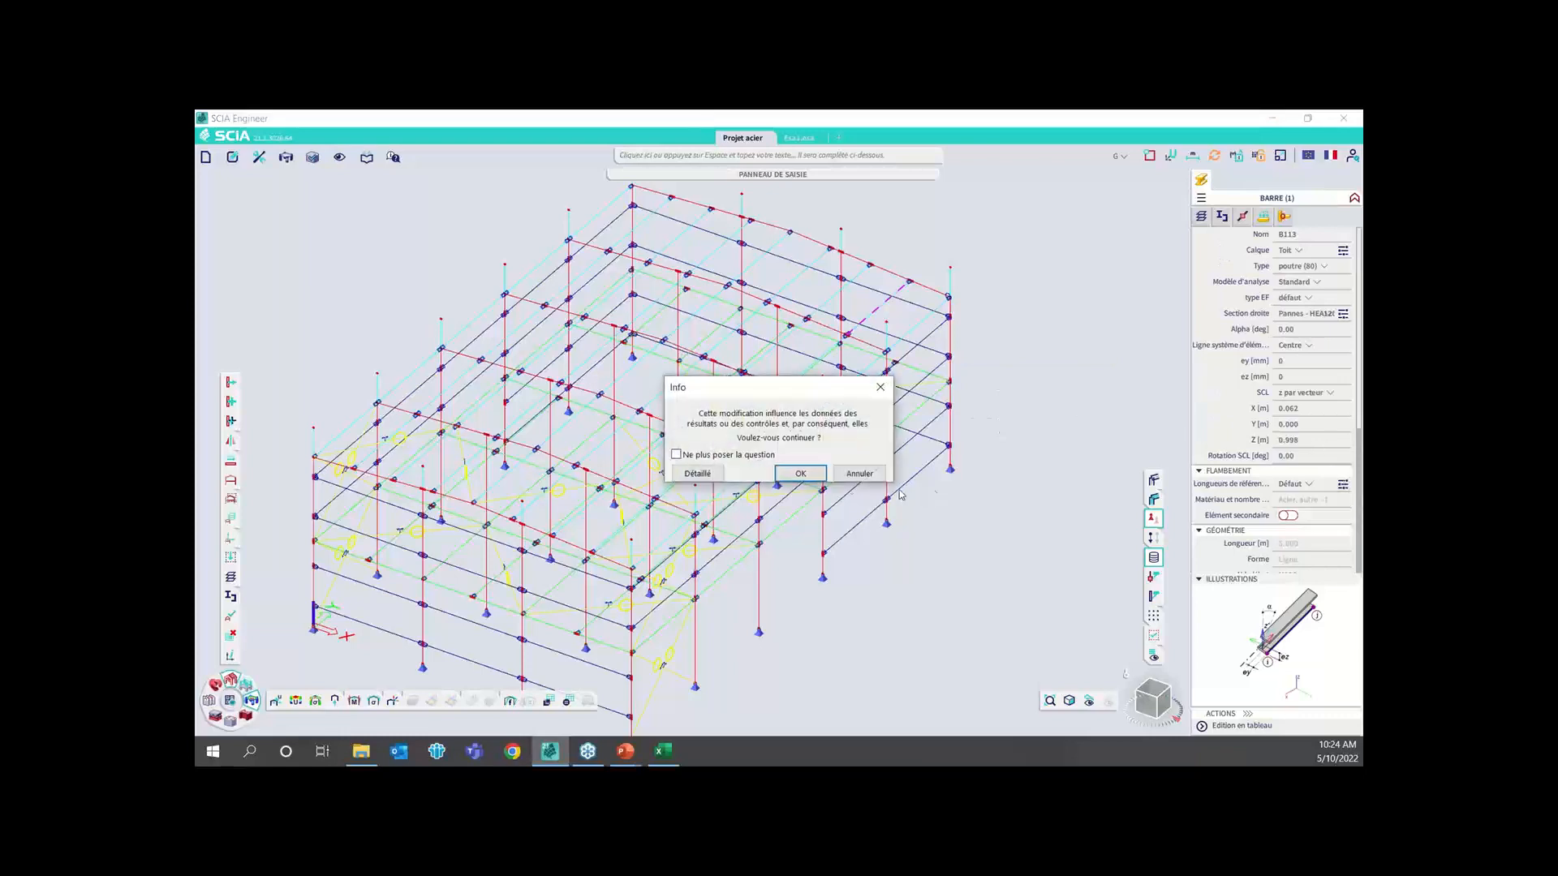
pyautogui.click(815, 473)
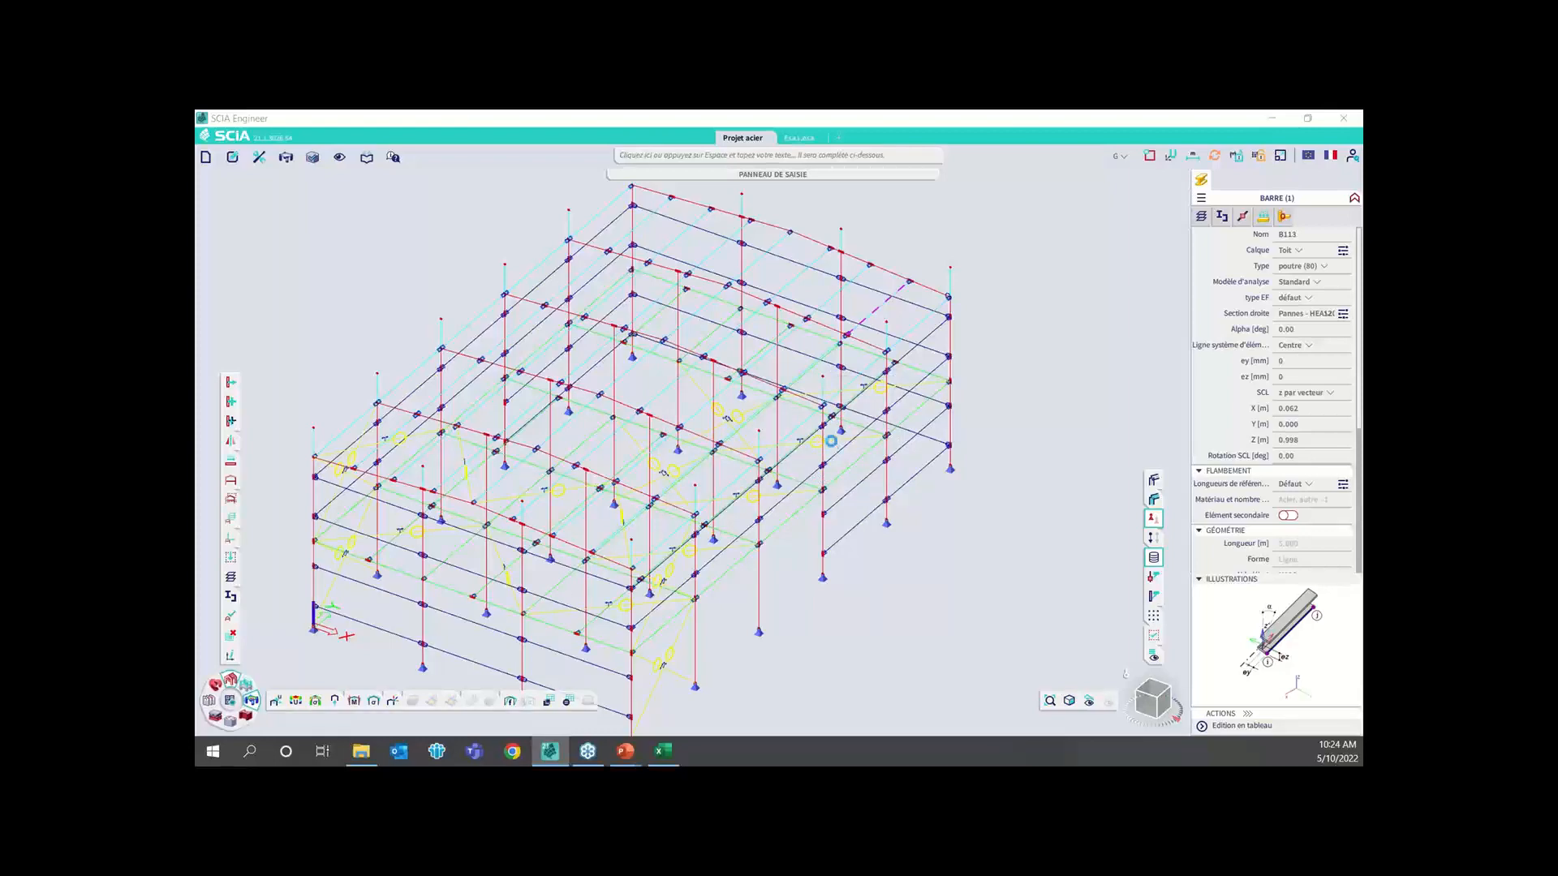
pyautogui.click(993, 143)
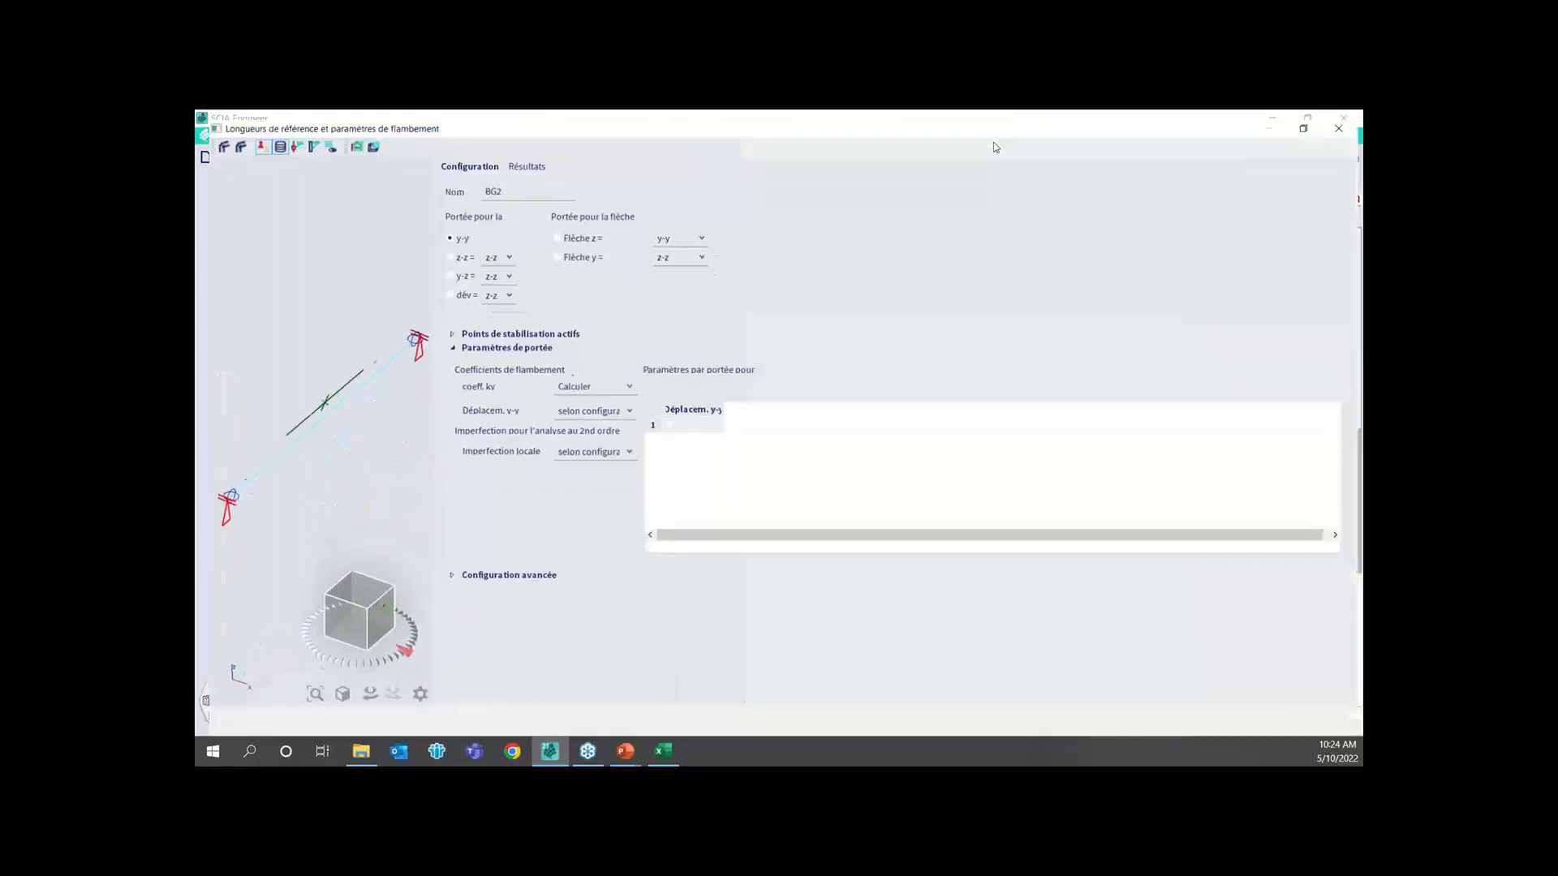
pyautogui.scroll(2, 345, 494)
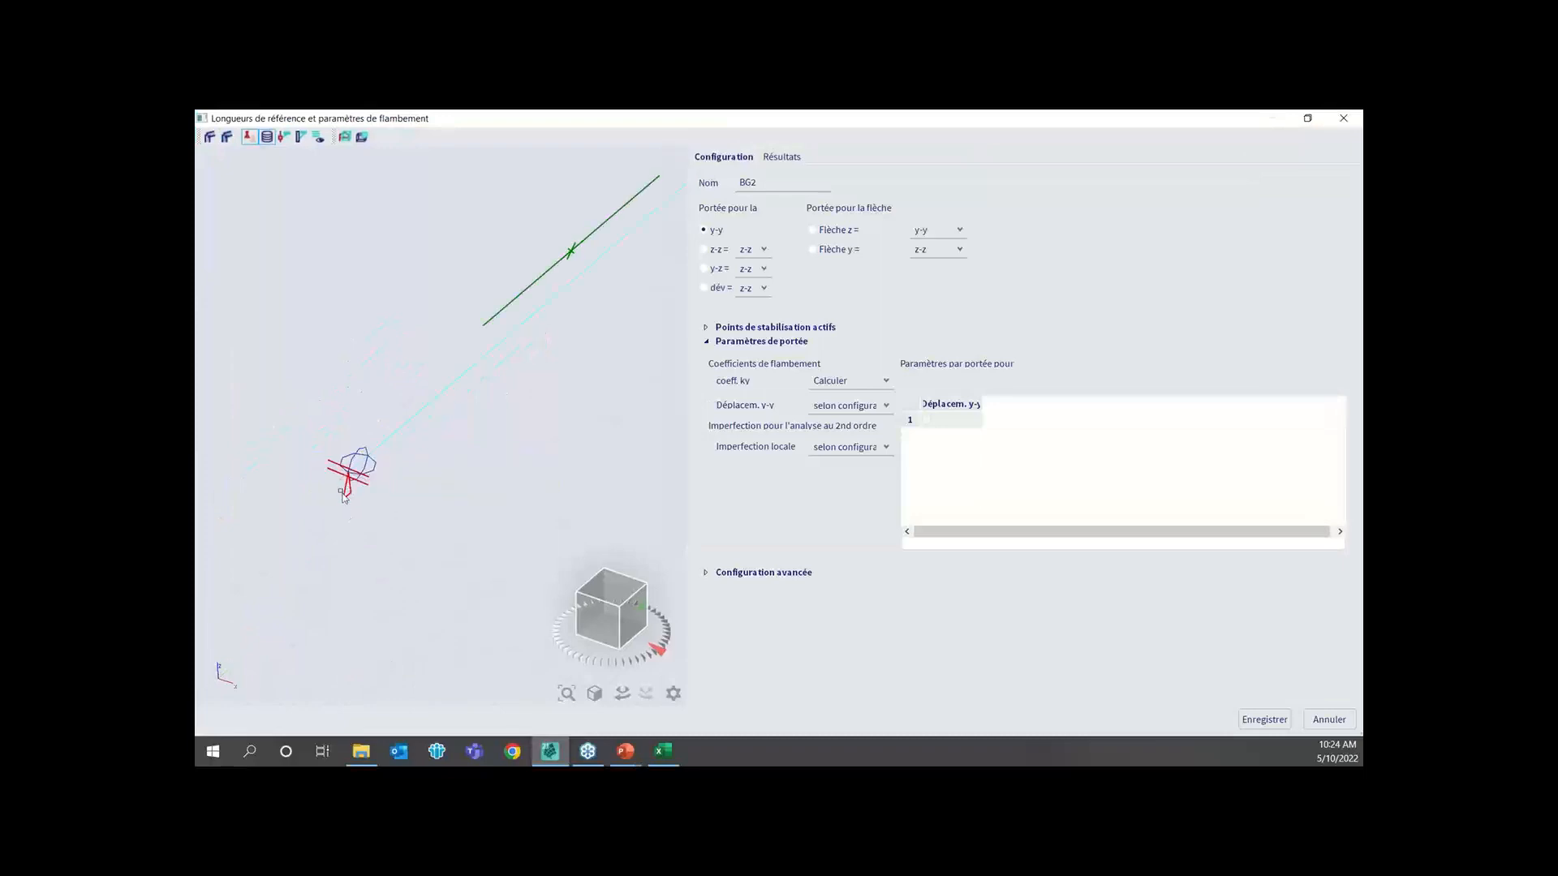
pyautogui.scroll(-3, 345, 493)
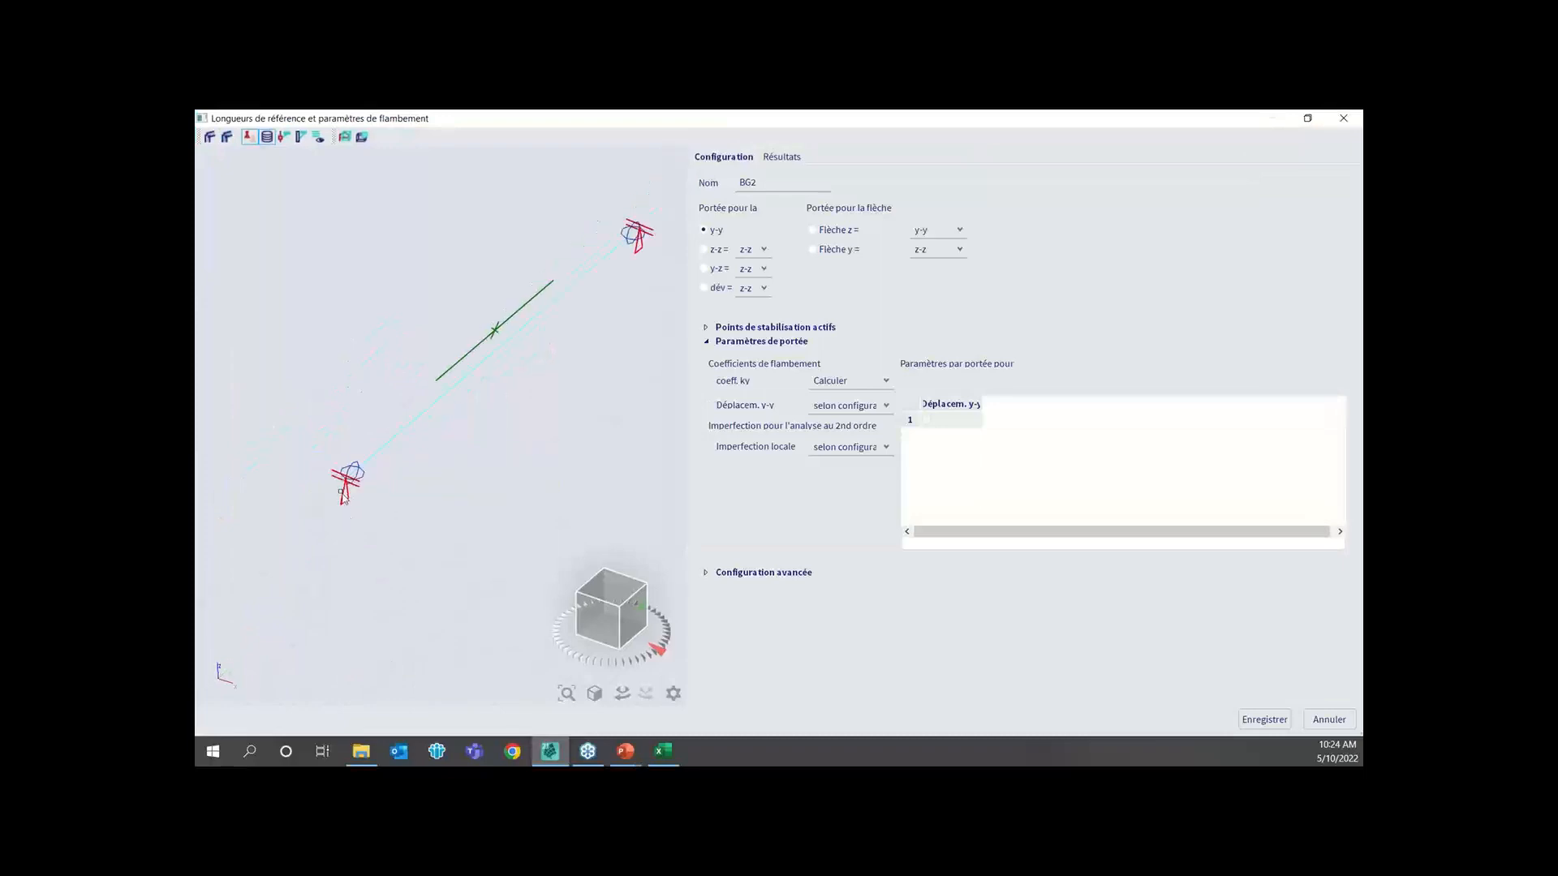
# Examine the purlin's end restraints for the z-z and dév spans, and return to the y-y span
pyautogui.click(704, 249)
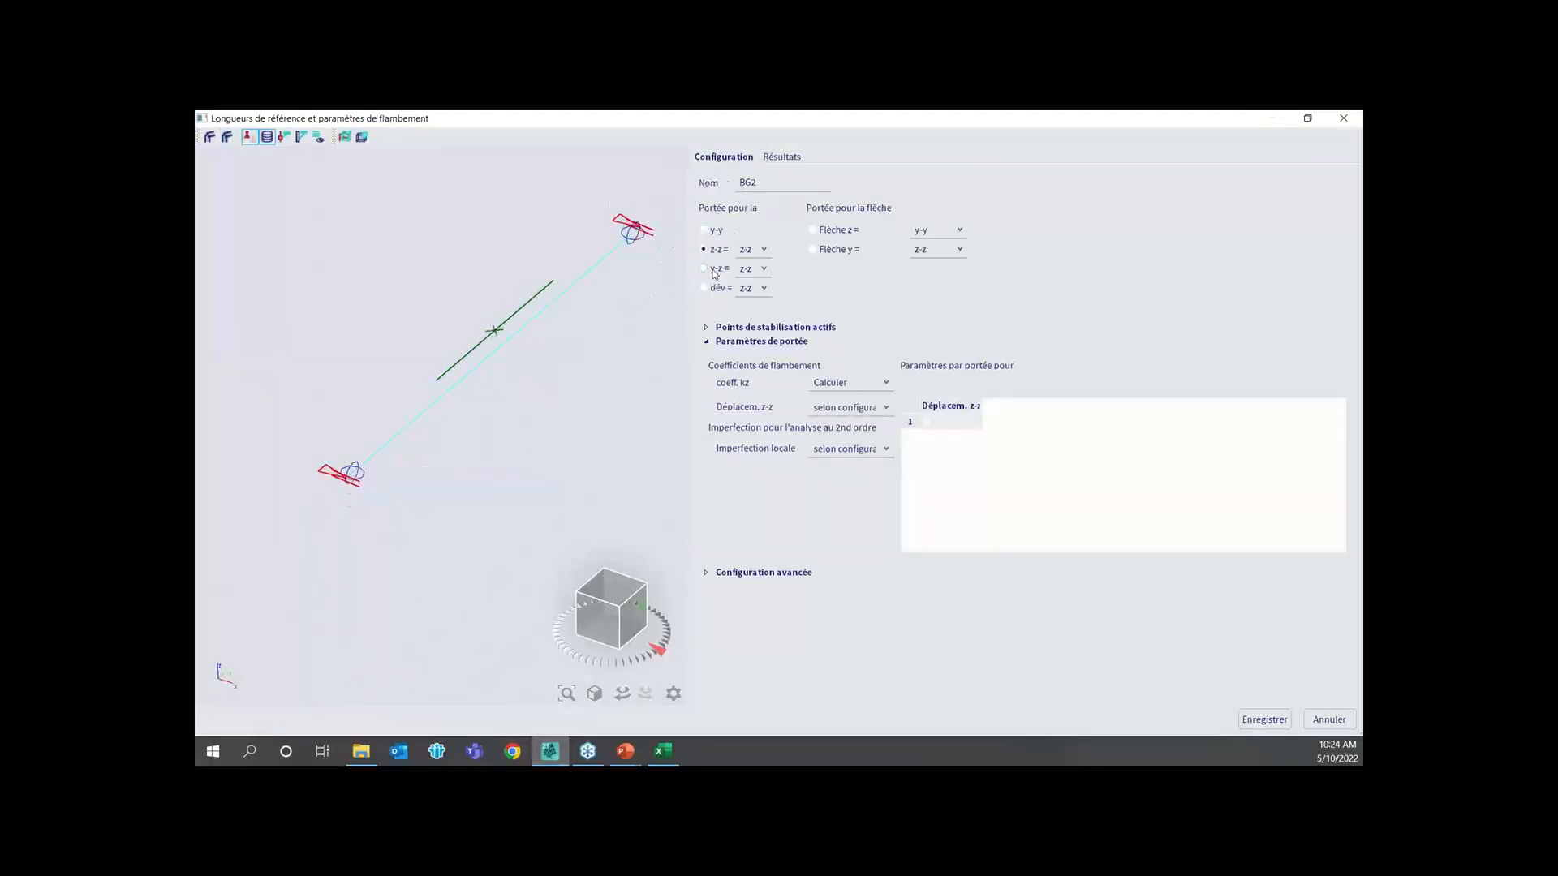
pyautogui.click(704, 289)
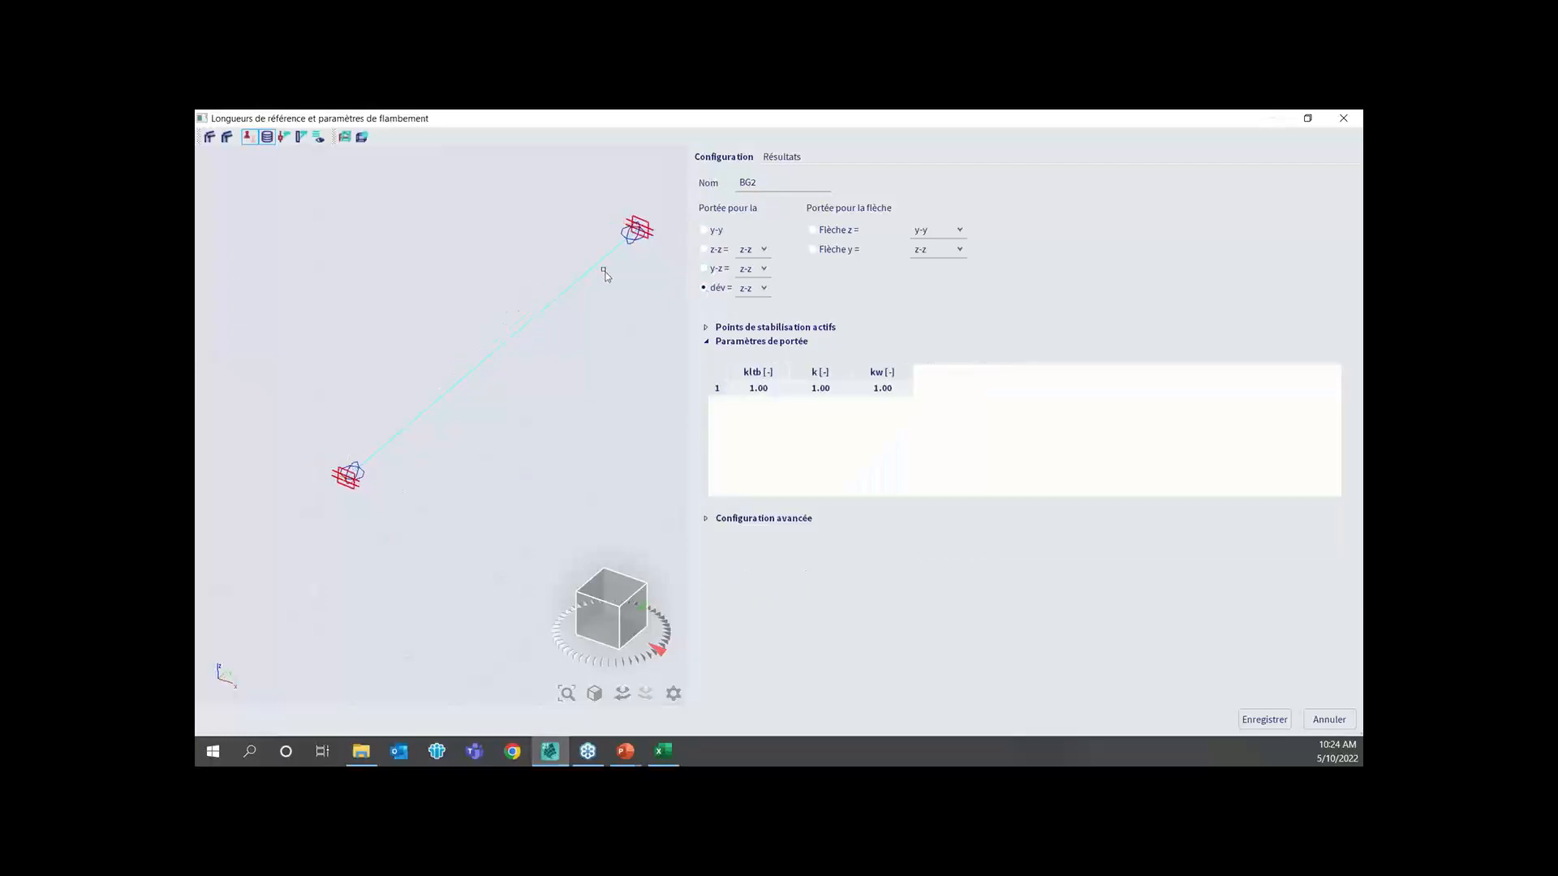
pyautogui.click(704, 230)
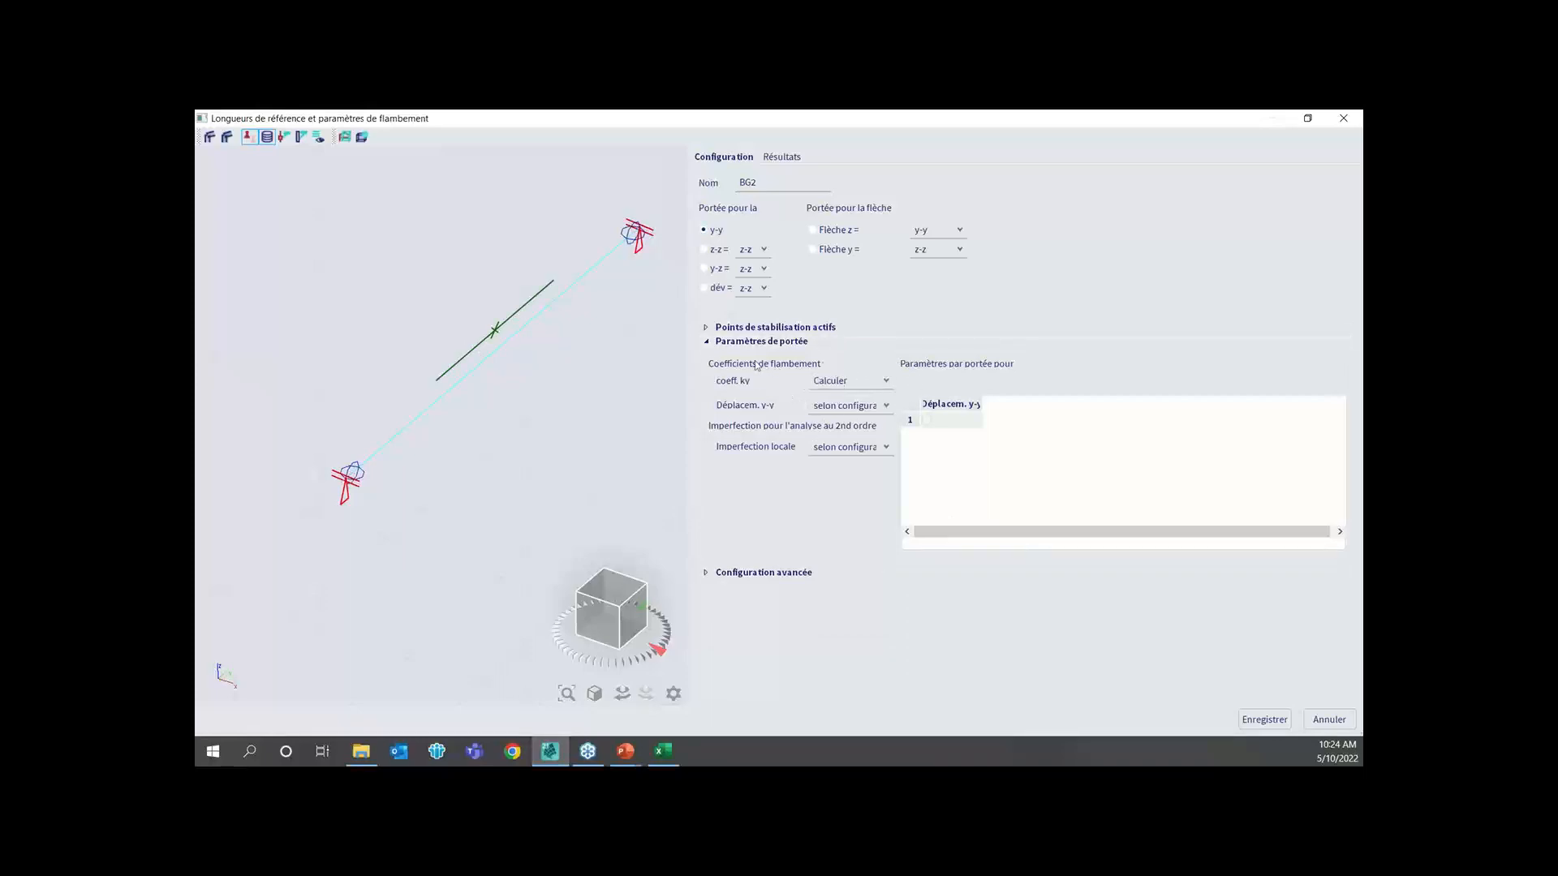
# Review the calculation options for the y-y buckling coefficient, keeping Calculer, and close the buckling parameters without saving
pyautogui.click(886, 382)
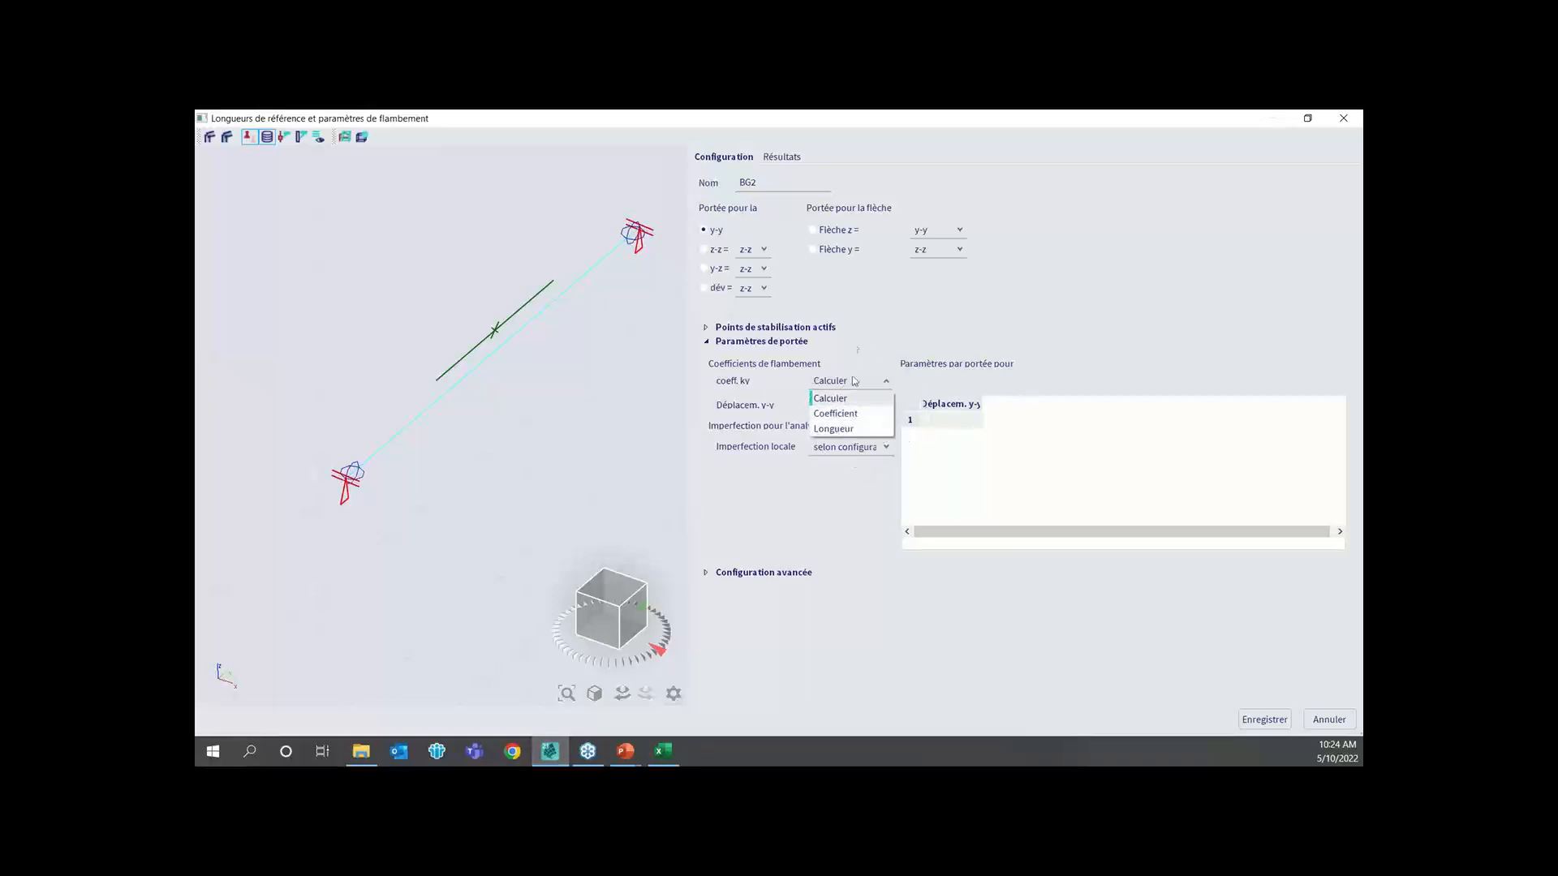
pyautogui.click(889, 308)
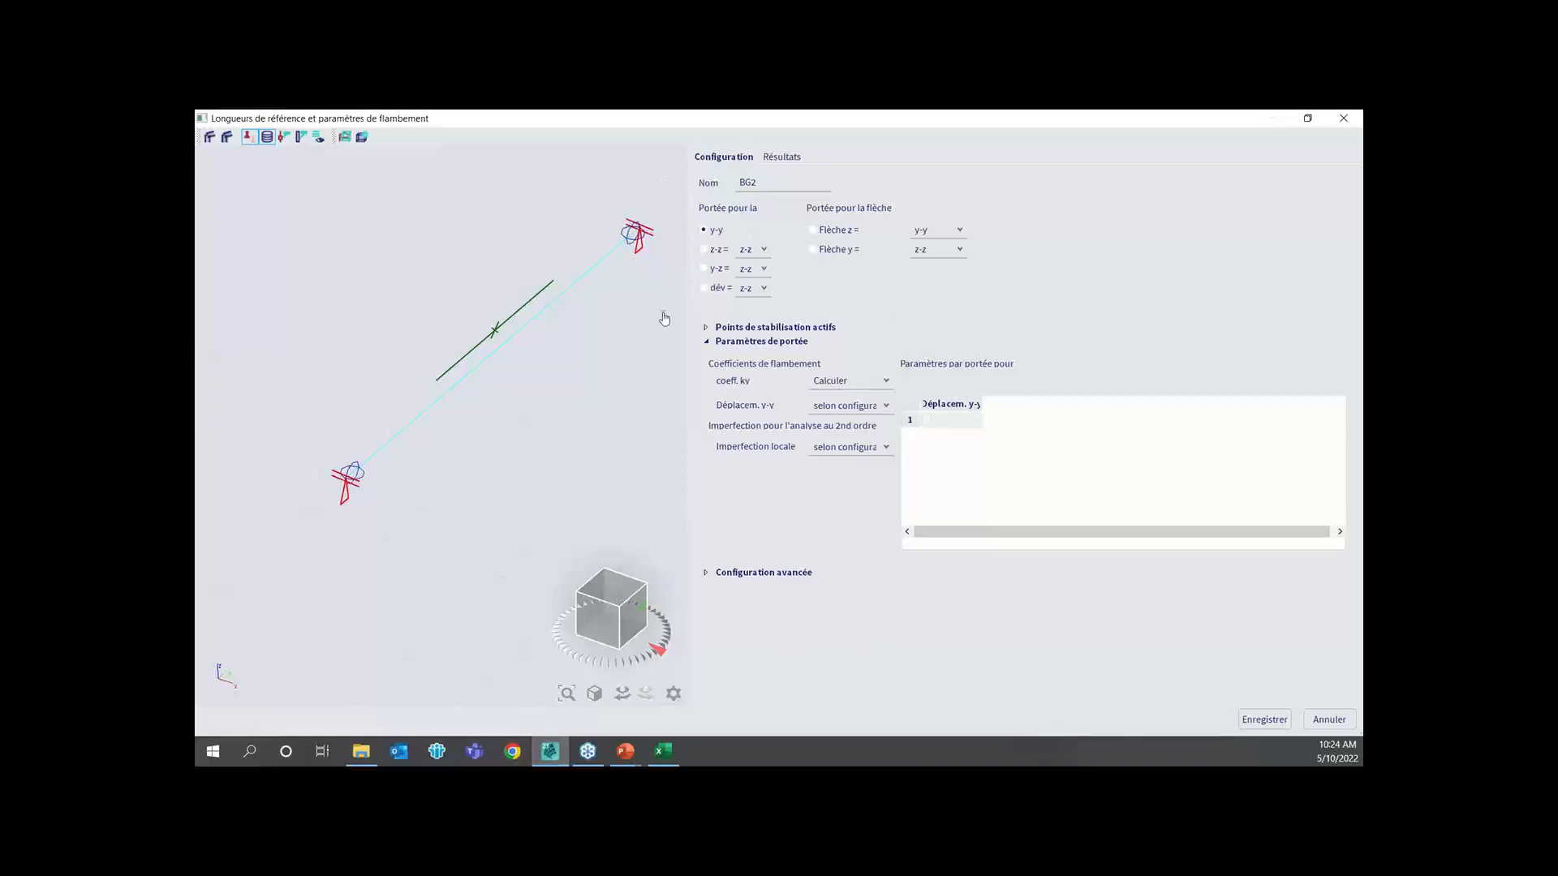
pyautogui.click(495, 331)
pyautogui.click(1328, 720)
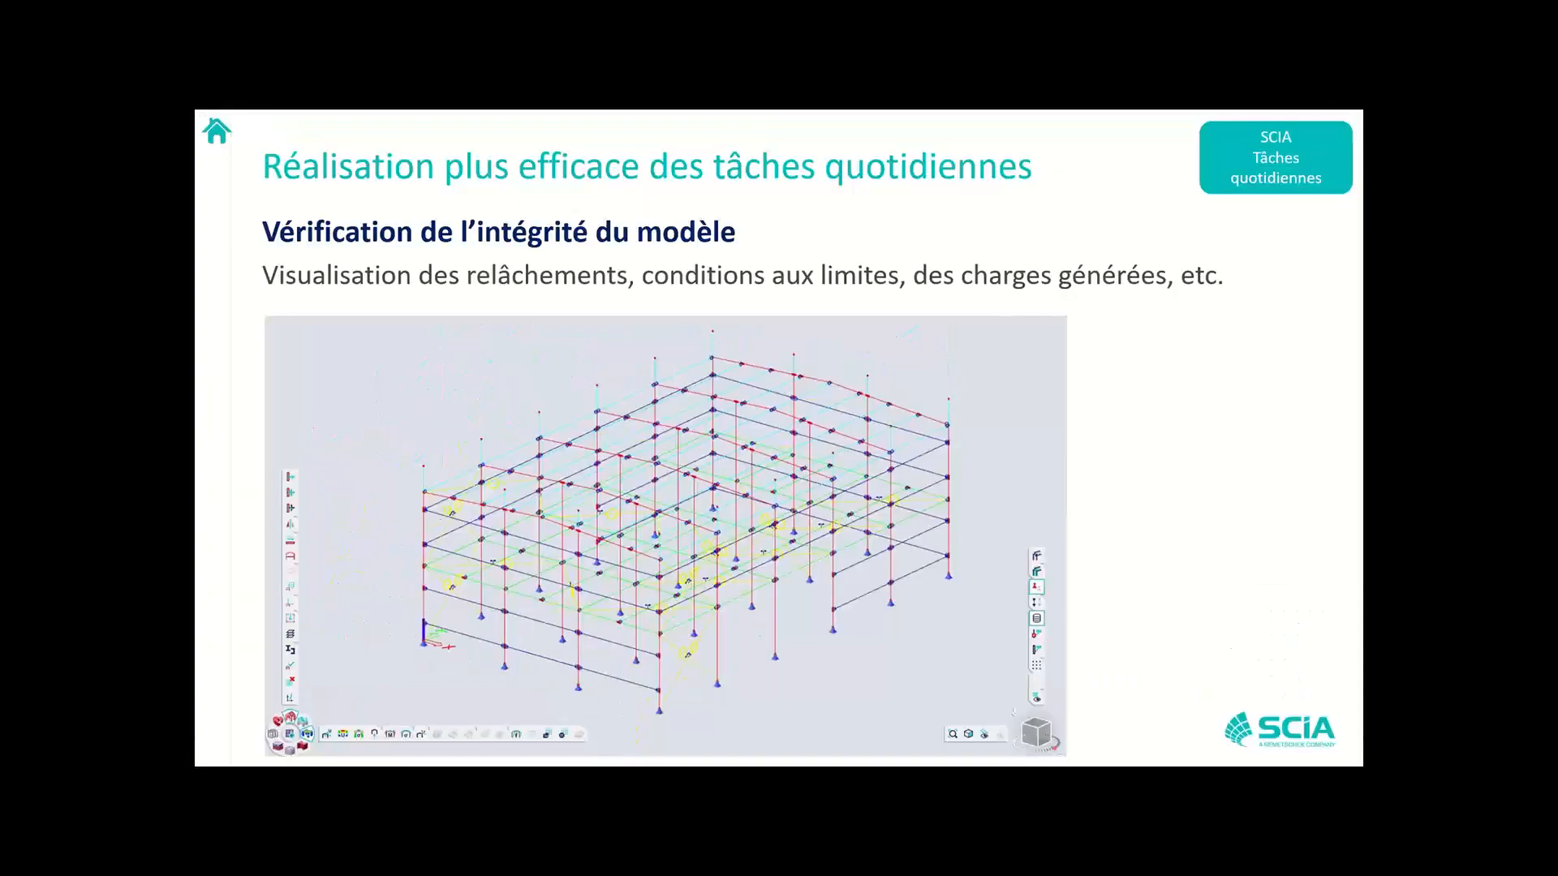
pyautogui.press('Right')
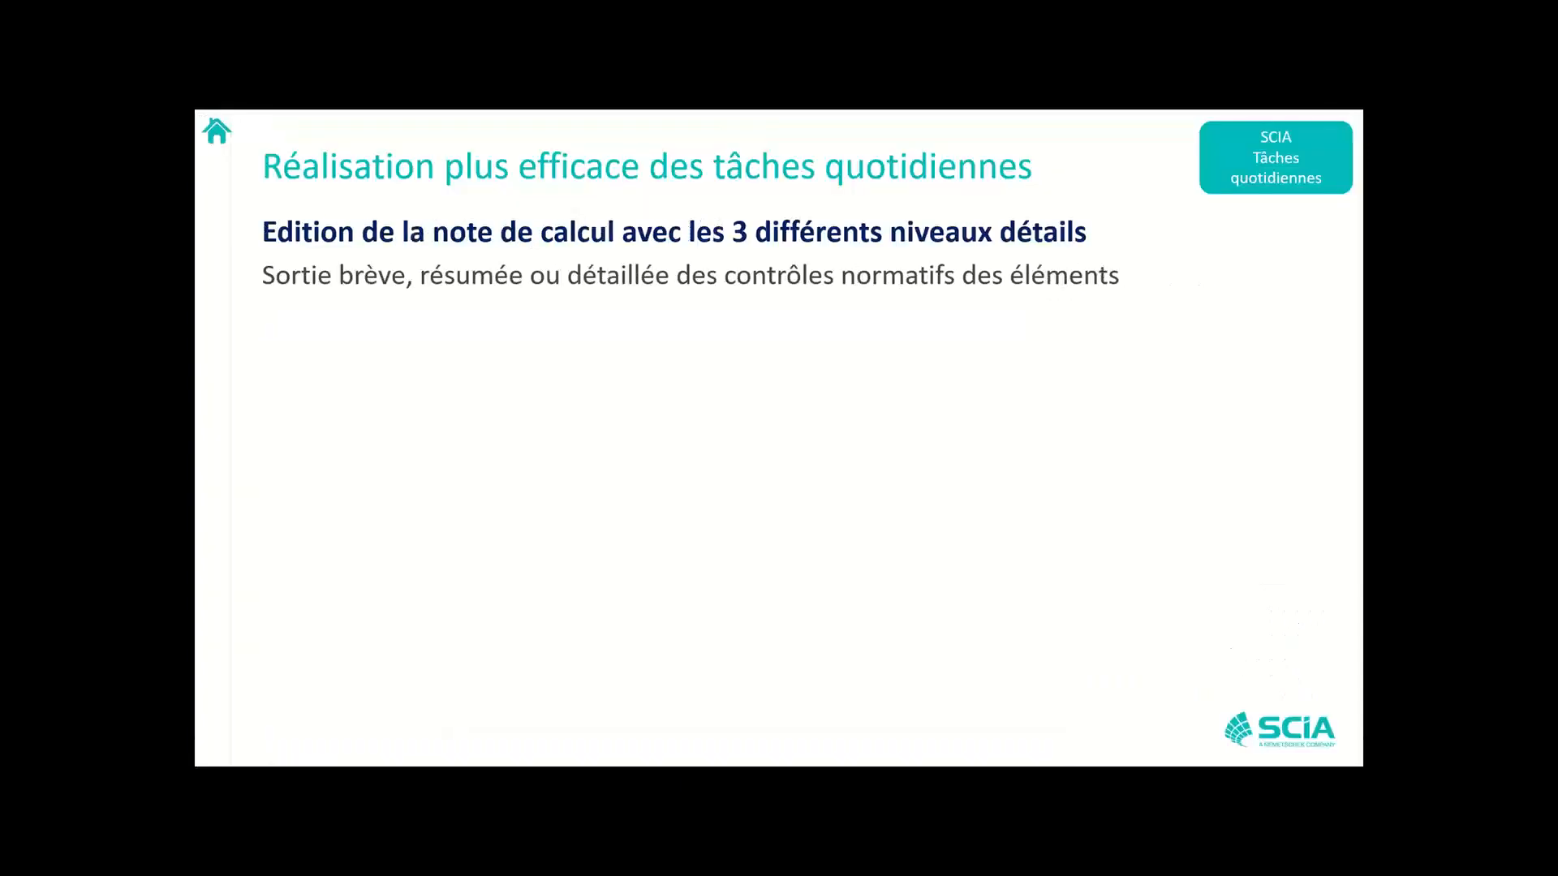
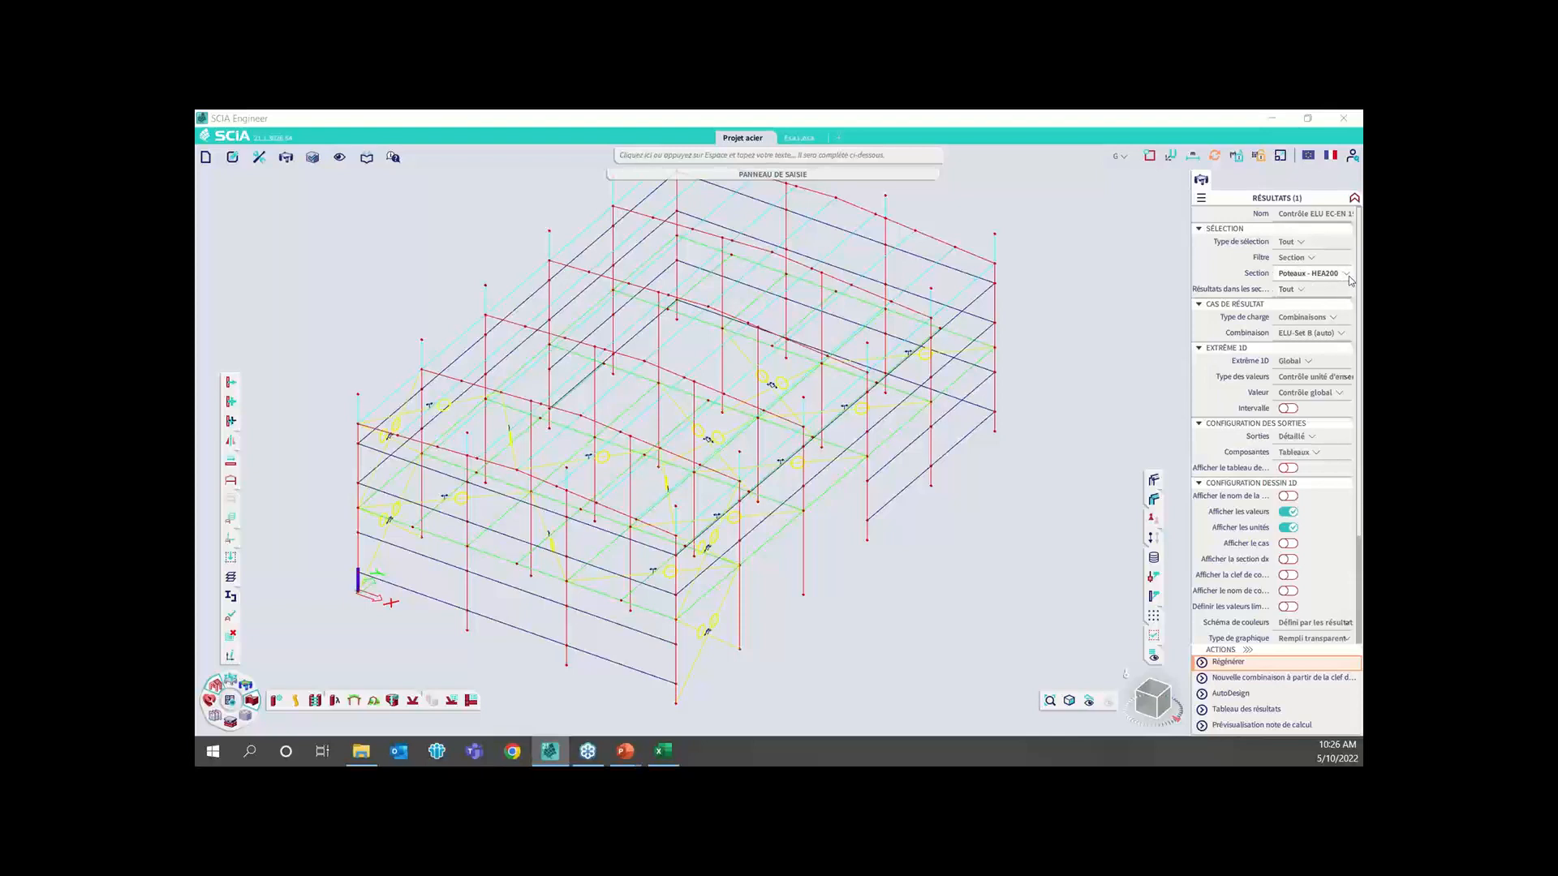
# Set the HEA200 column check output to Bref, regenerate the results, and open the calculation report preview
pyautogui.click(1299, 435)
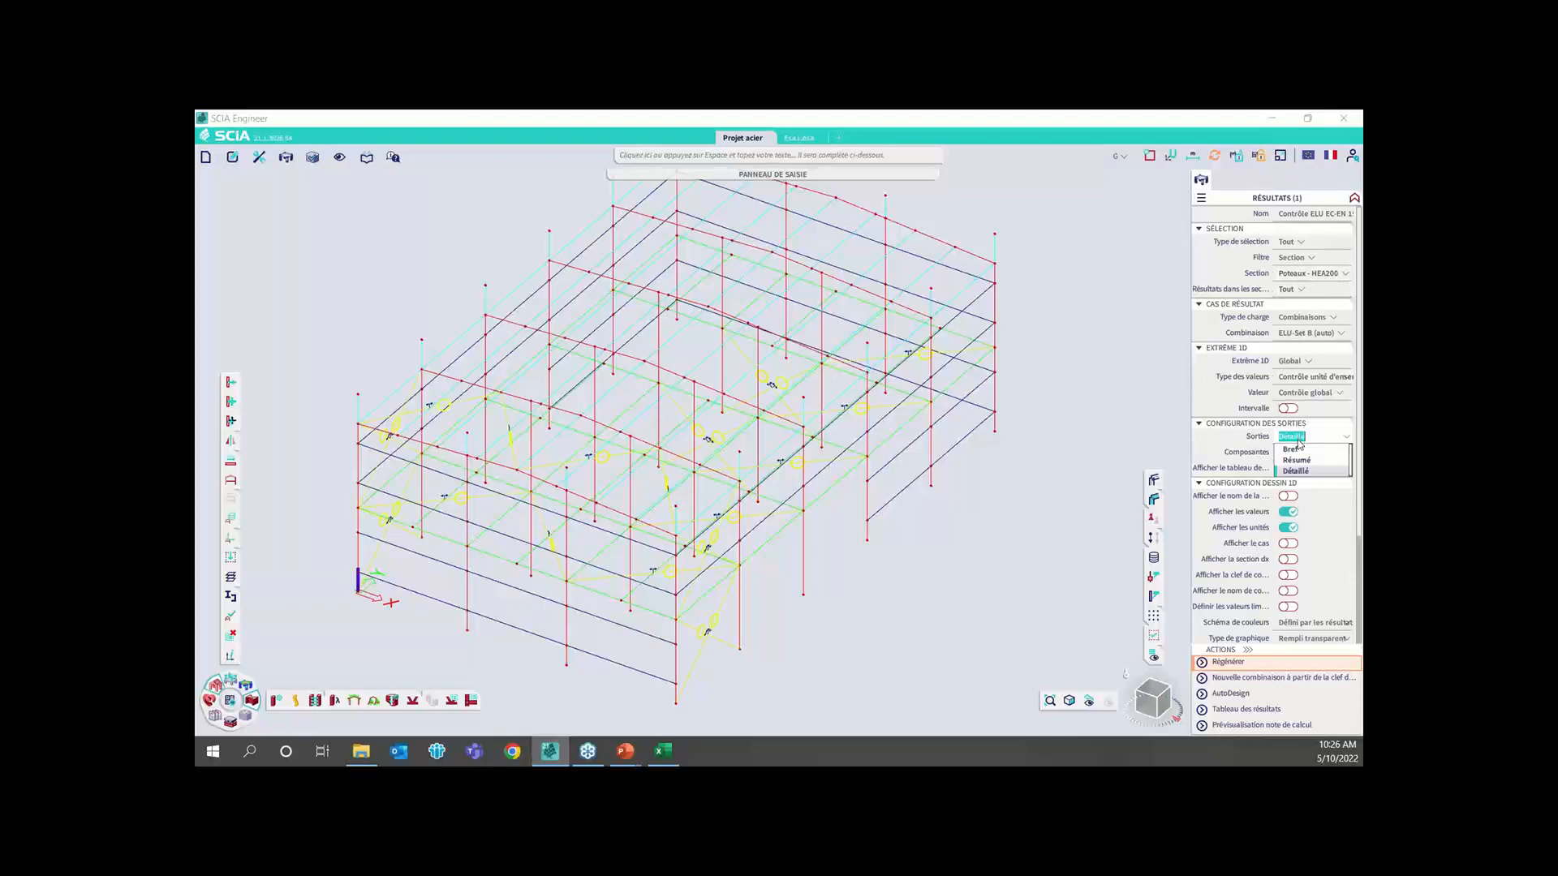
pyautogui.click(1292, 448)
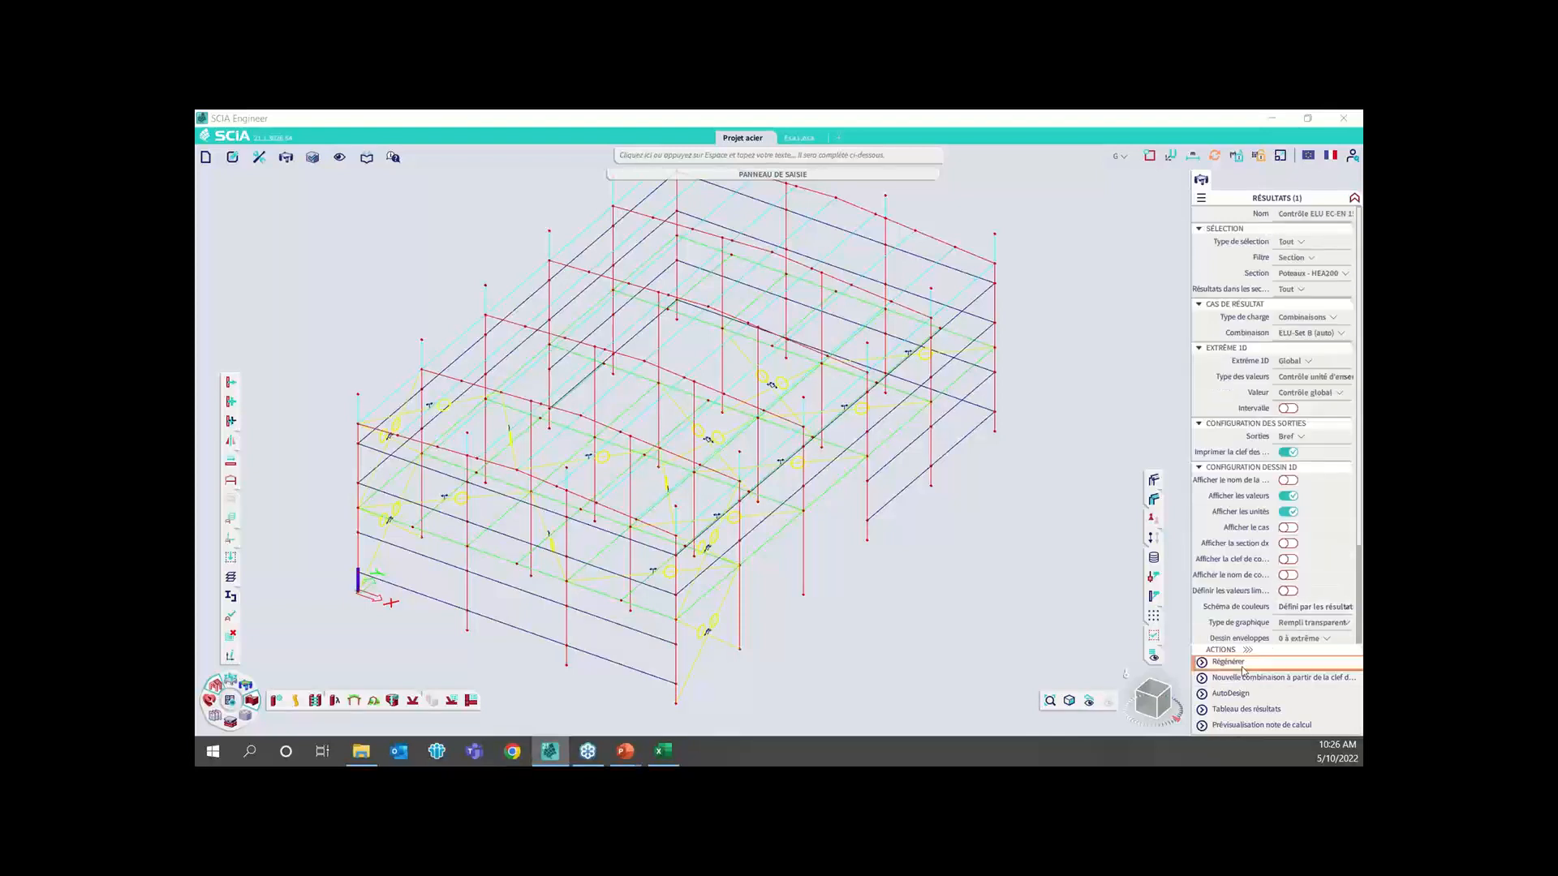
pyautogui.click(1226, 662)
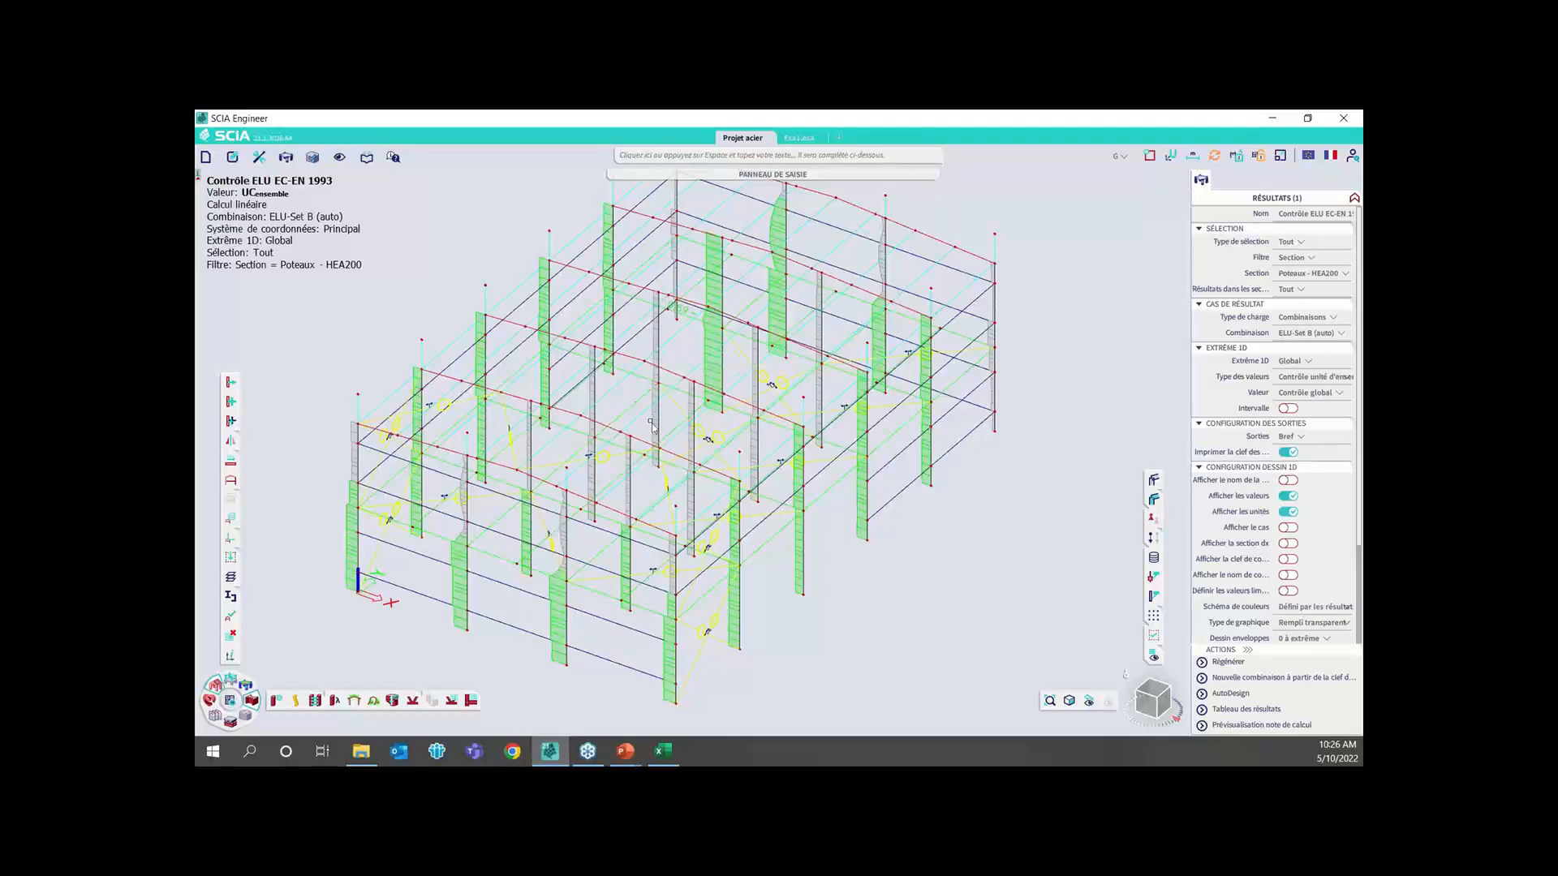
pyautogui.scroll(2, 678, 323)
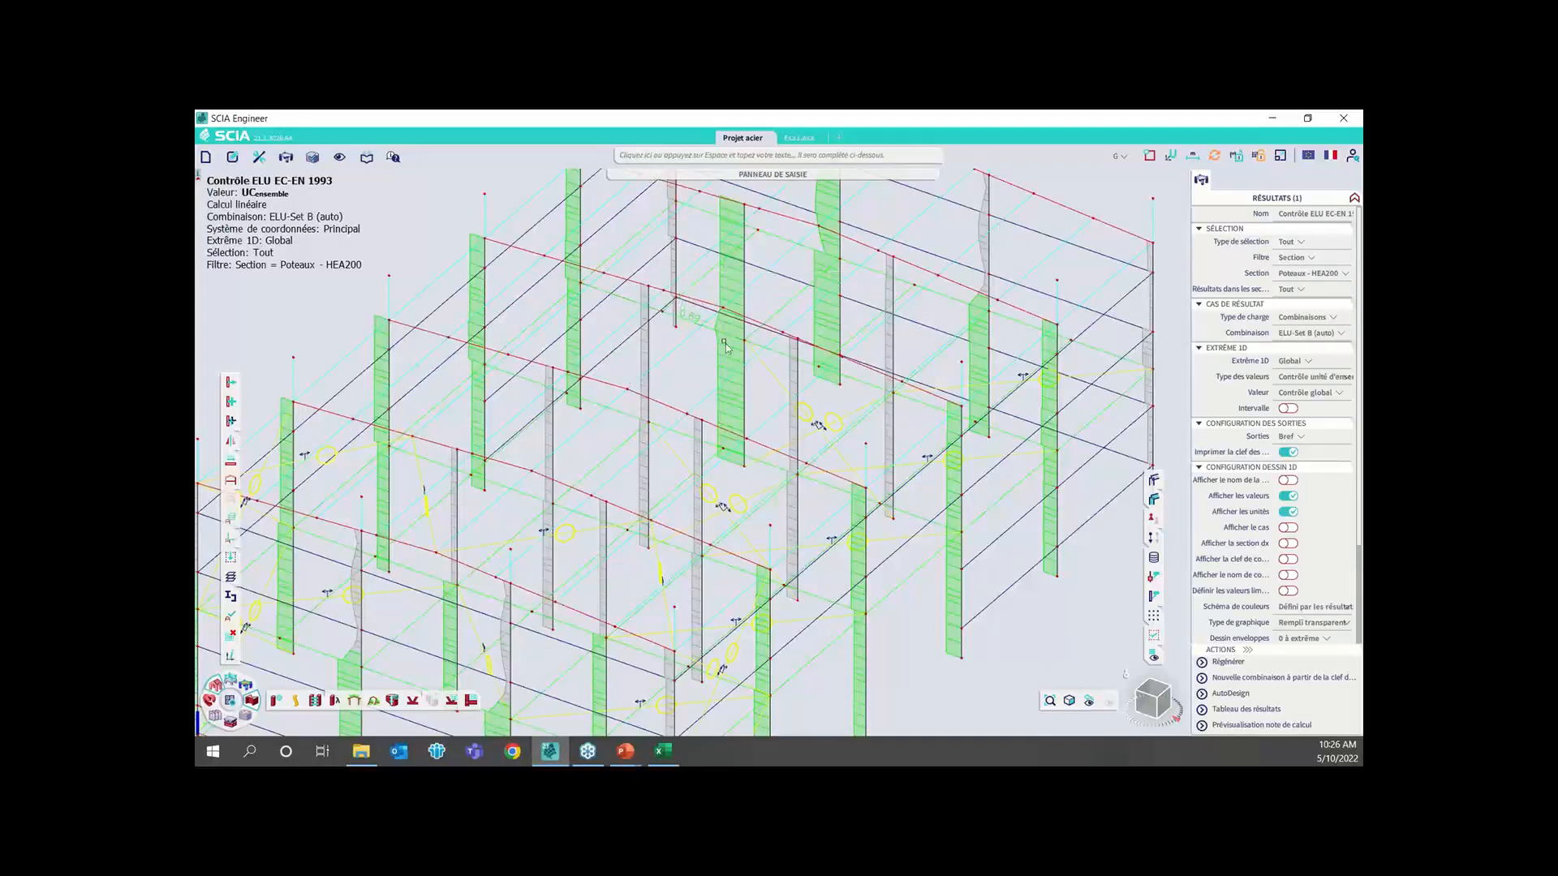
pyautogui.click(1237, 695)
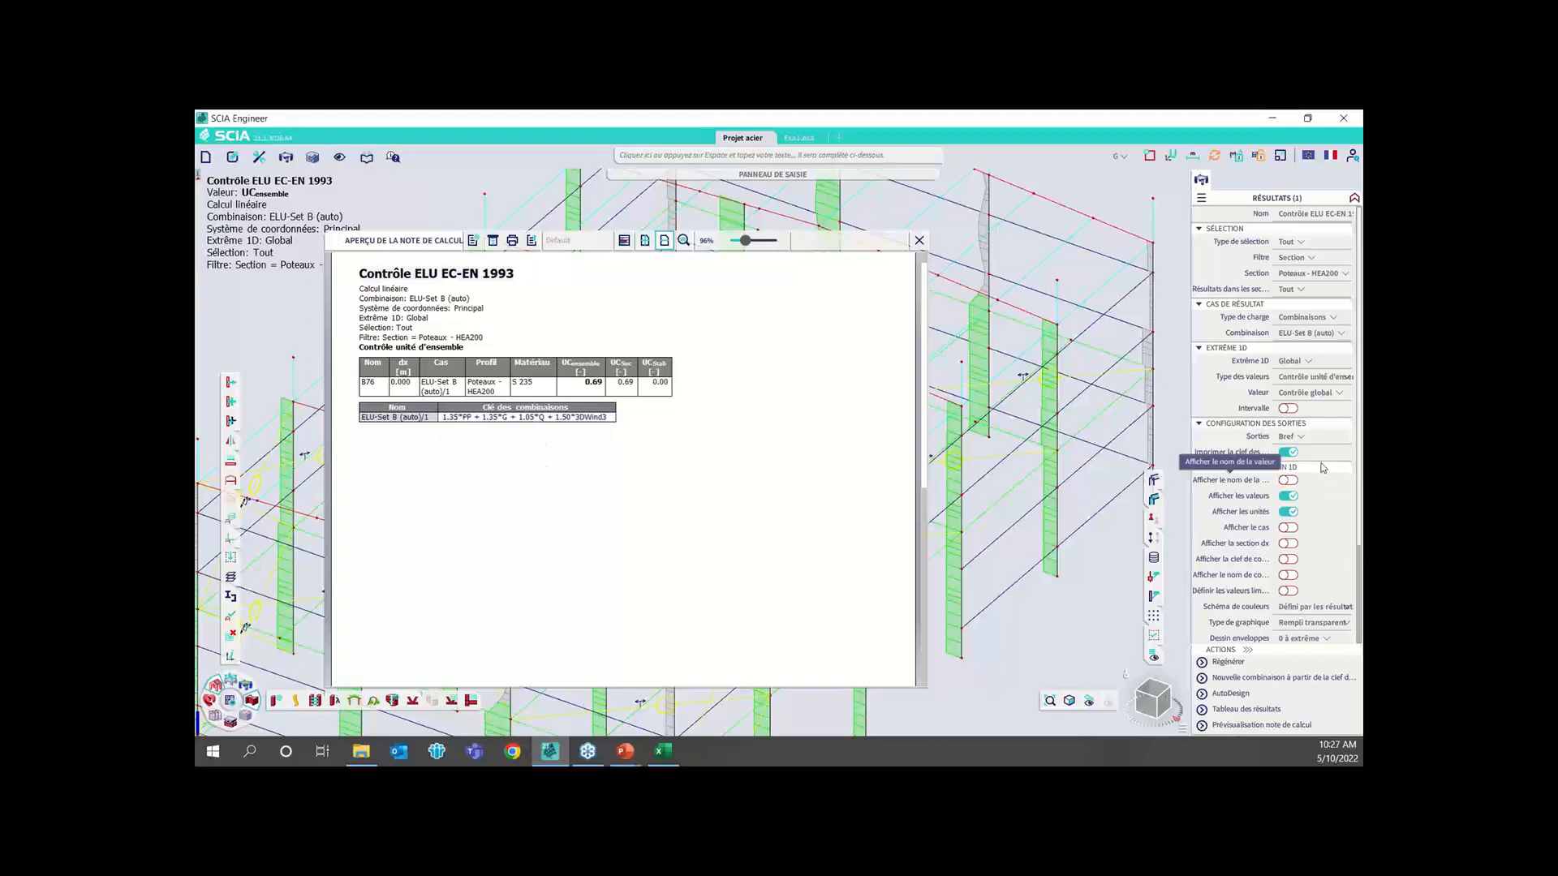
# Set the column check output level to Résumé and refresh the results in the report preview
pyautogui.click(1298, 437)
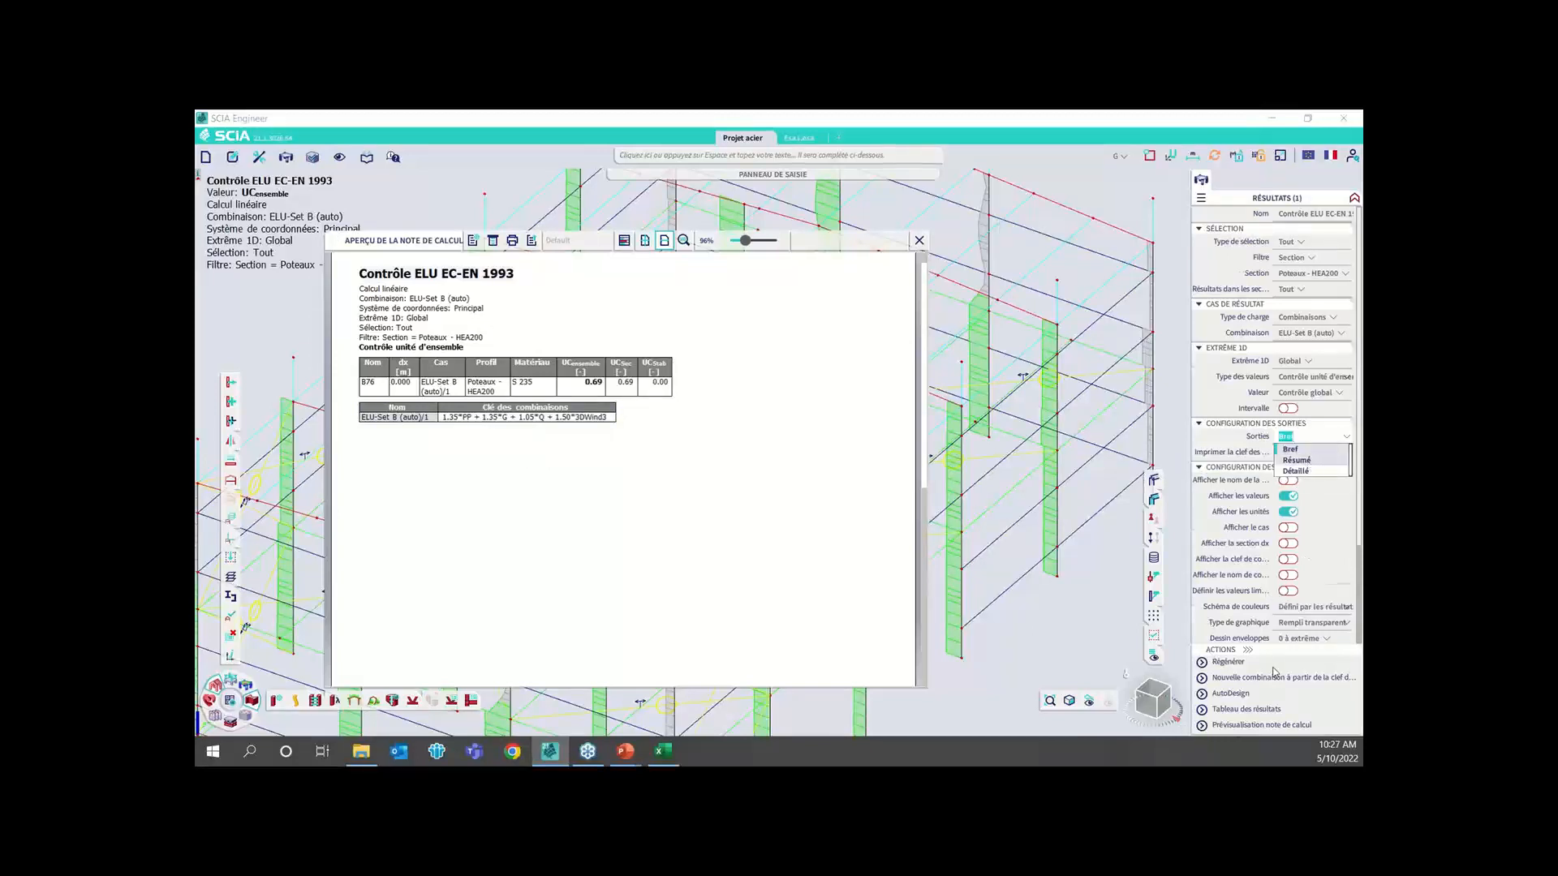
pyautogui.click(1296, 460)
pyautogui.click(1236, 664)
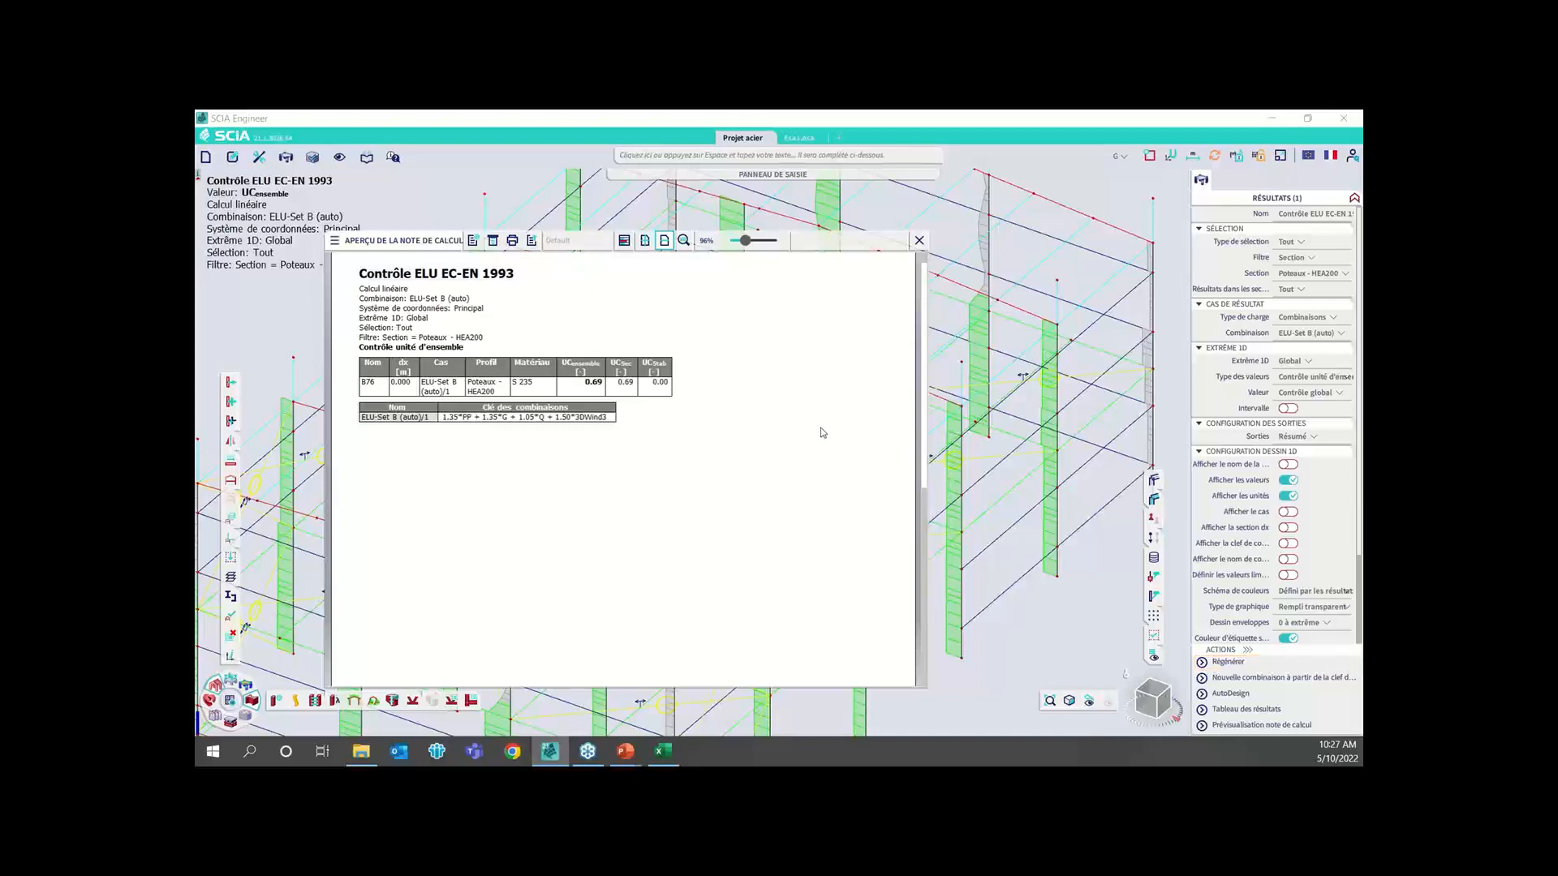
pyautogui.press('space')
pyautogui.write('Contrôle')
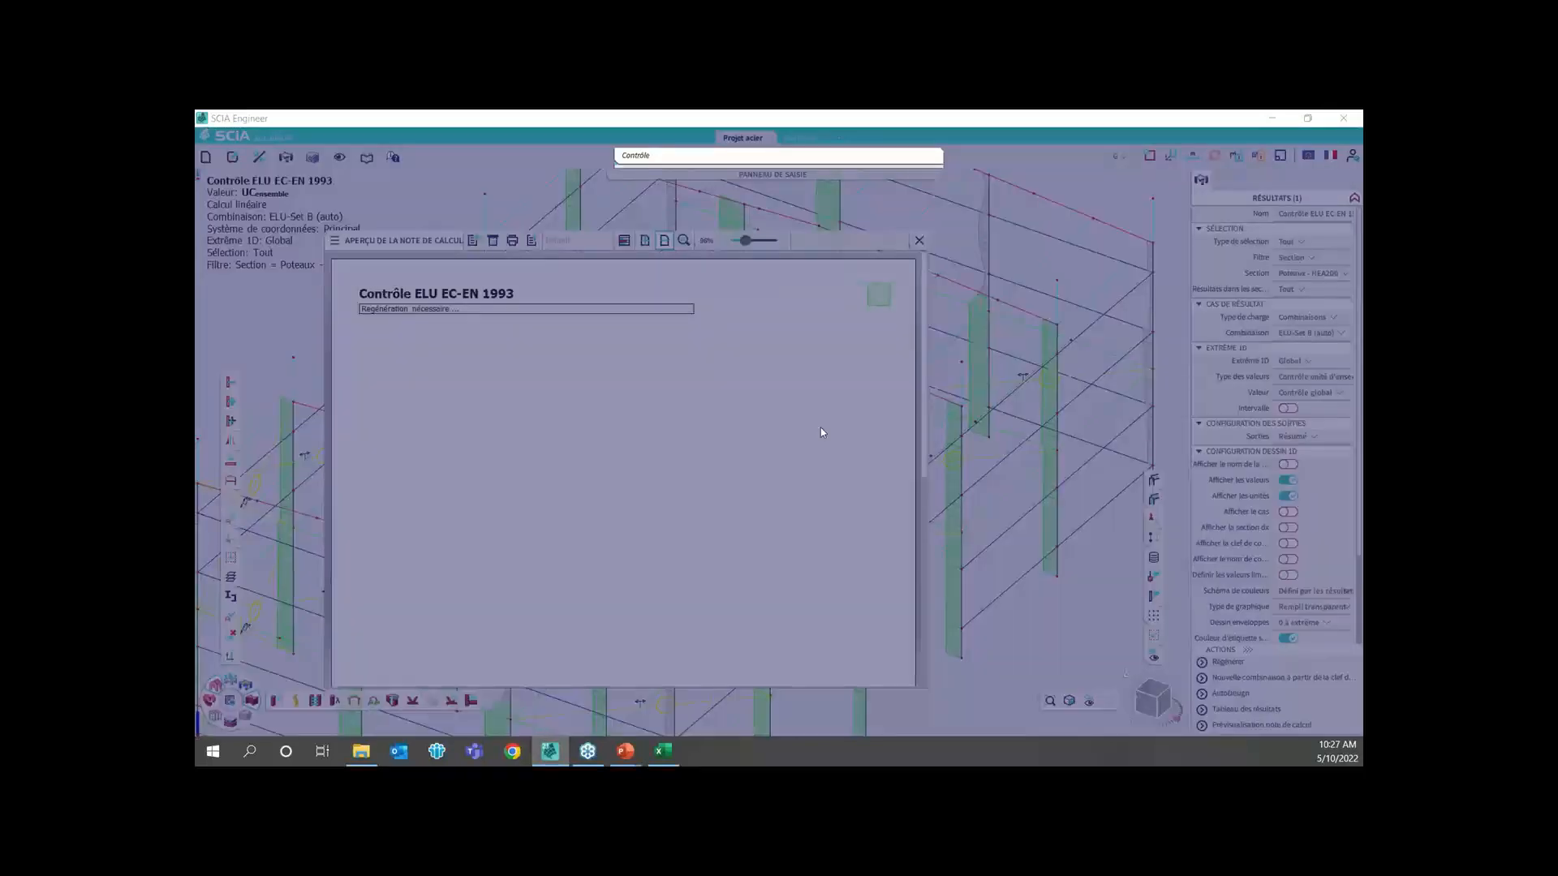
pyautogui.press('Return')
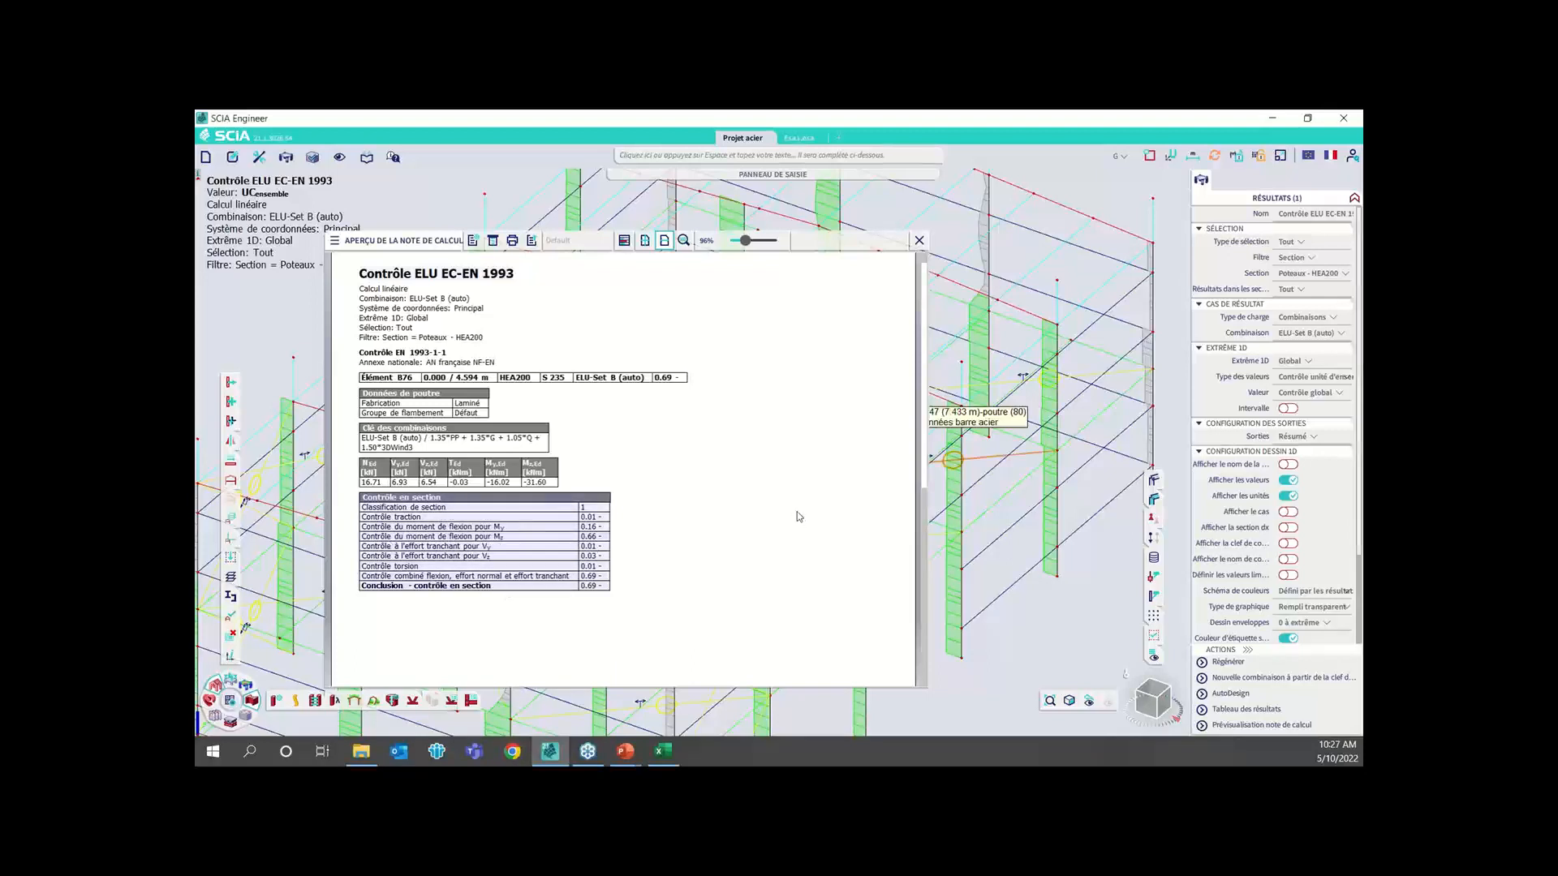
# Set the check output to Détaillé with Tableaux et formules components and regenerate the report preview
pyautogui.click(1302, 436)
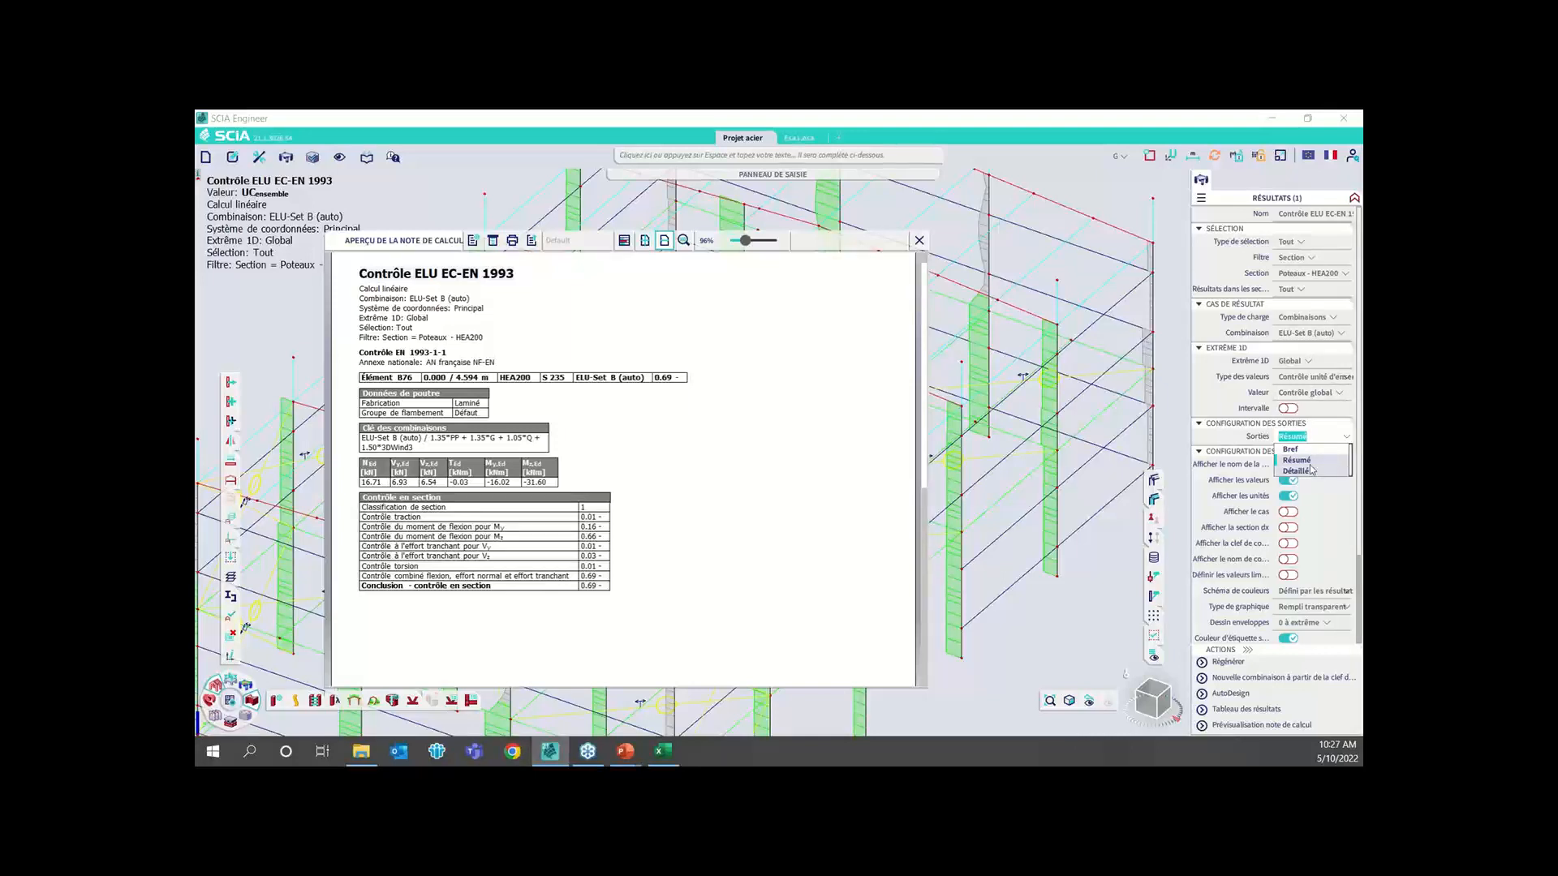
pyautogui.click(1312, 470)
pyautogui.click(1313, 452)
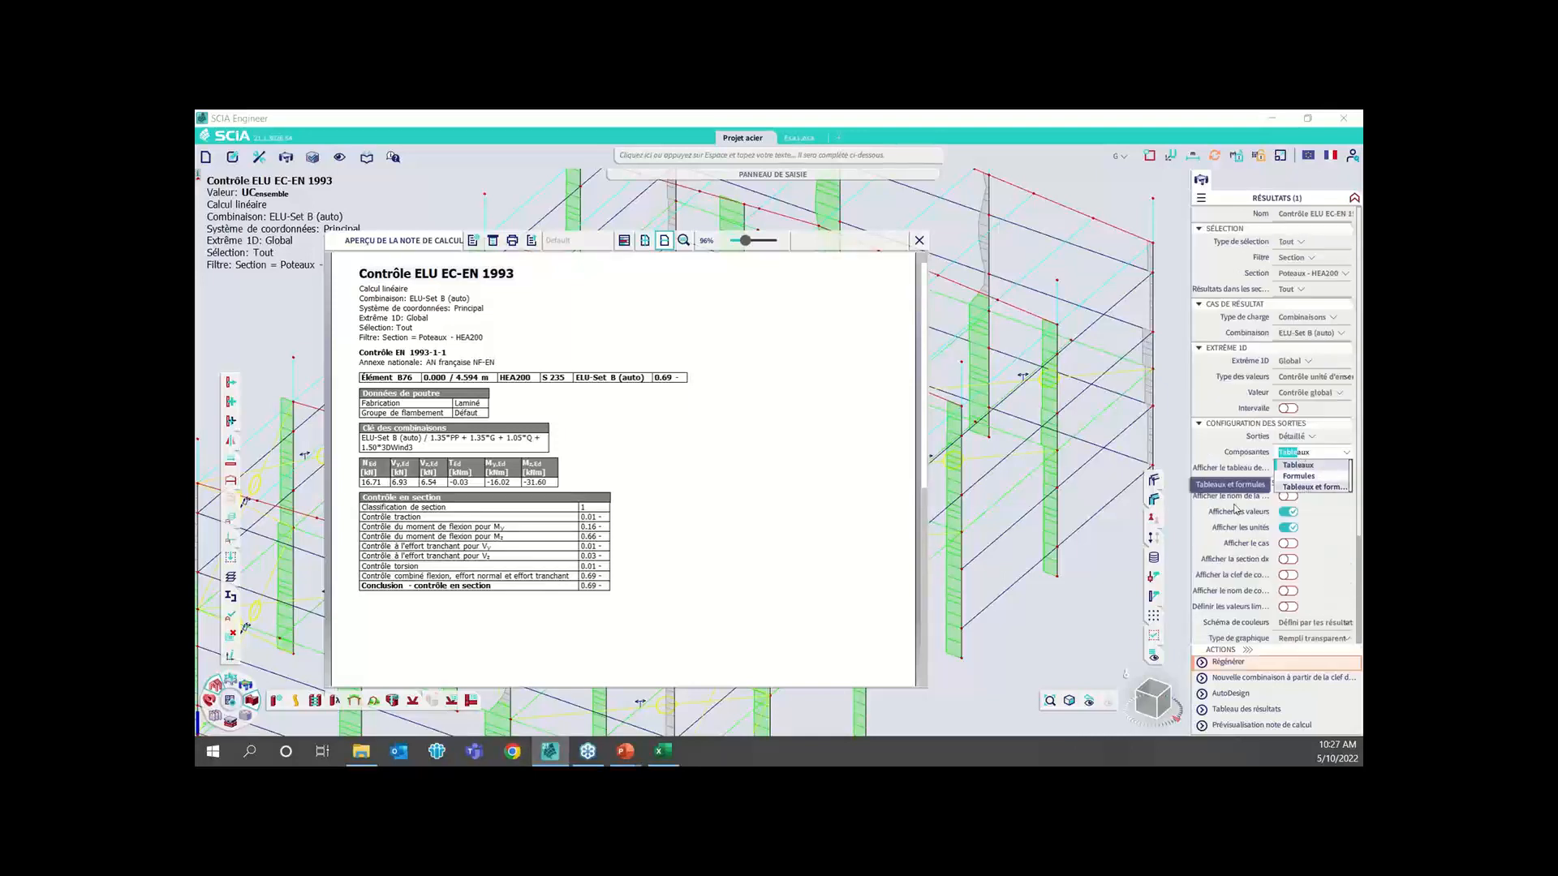
pyautogui.click(1306, 487)
pyautogui.click(1240, 672)
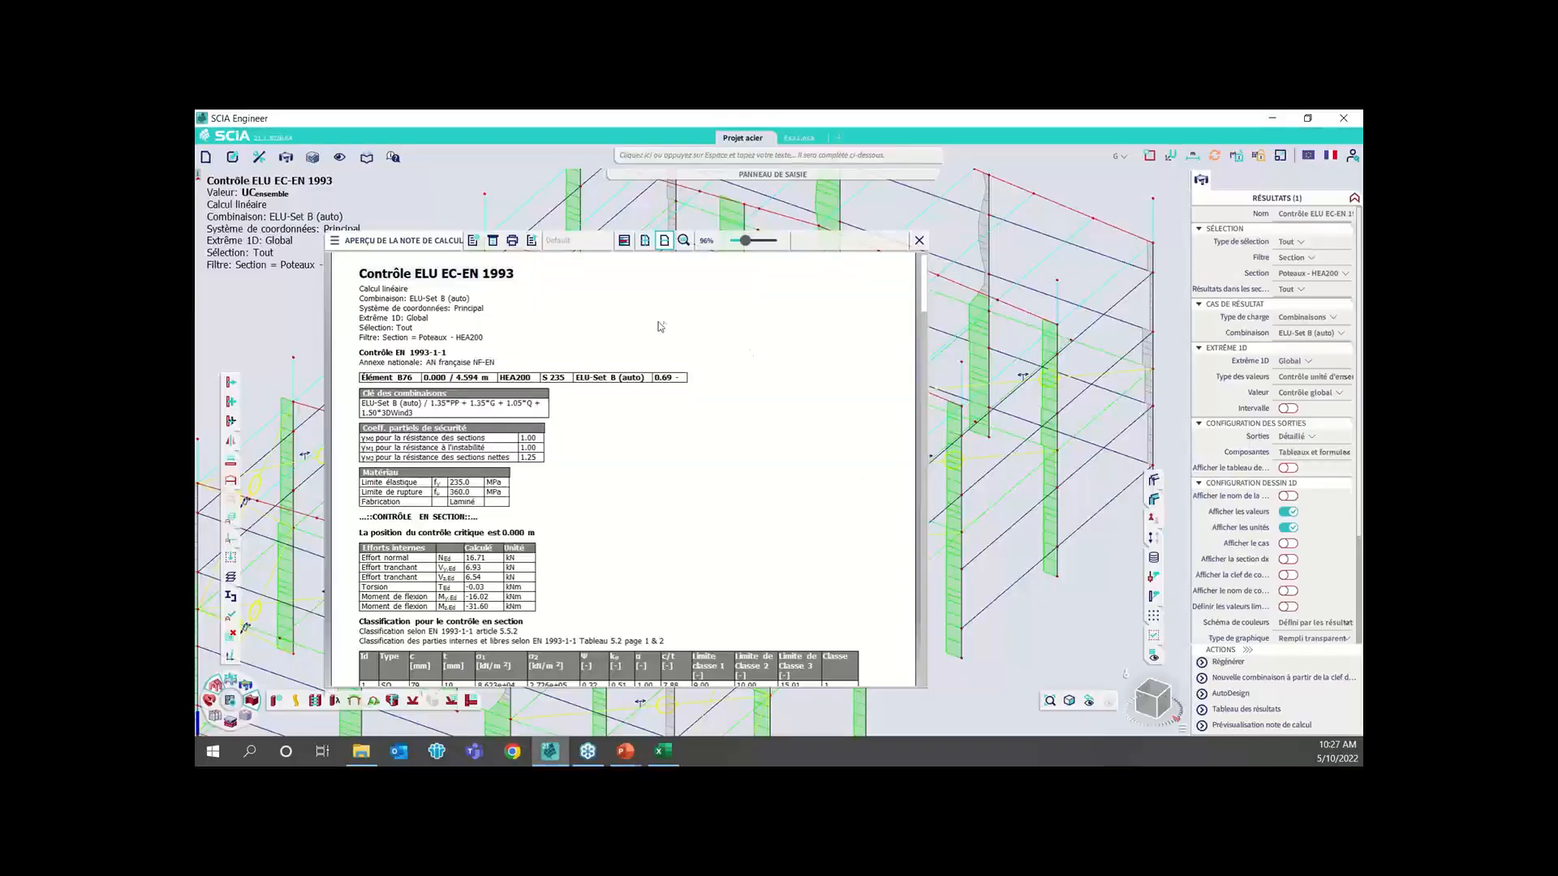
# Examine the detailed section check: material data, internal forces, section classification, and the tension and bending formulas with their Eurocode references
pyautogui.scroll(-3, 689, 405)
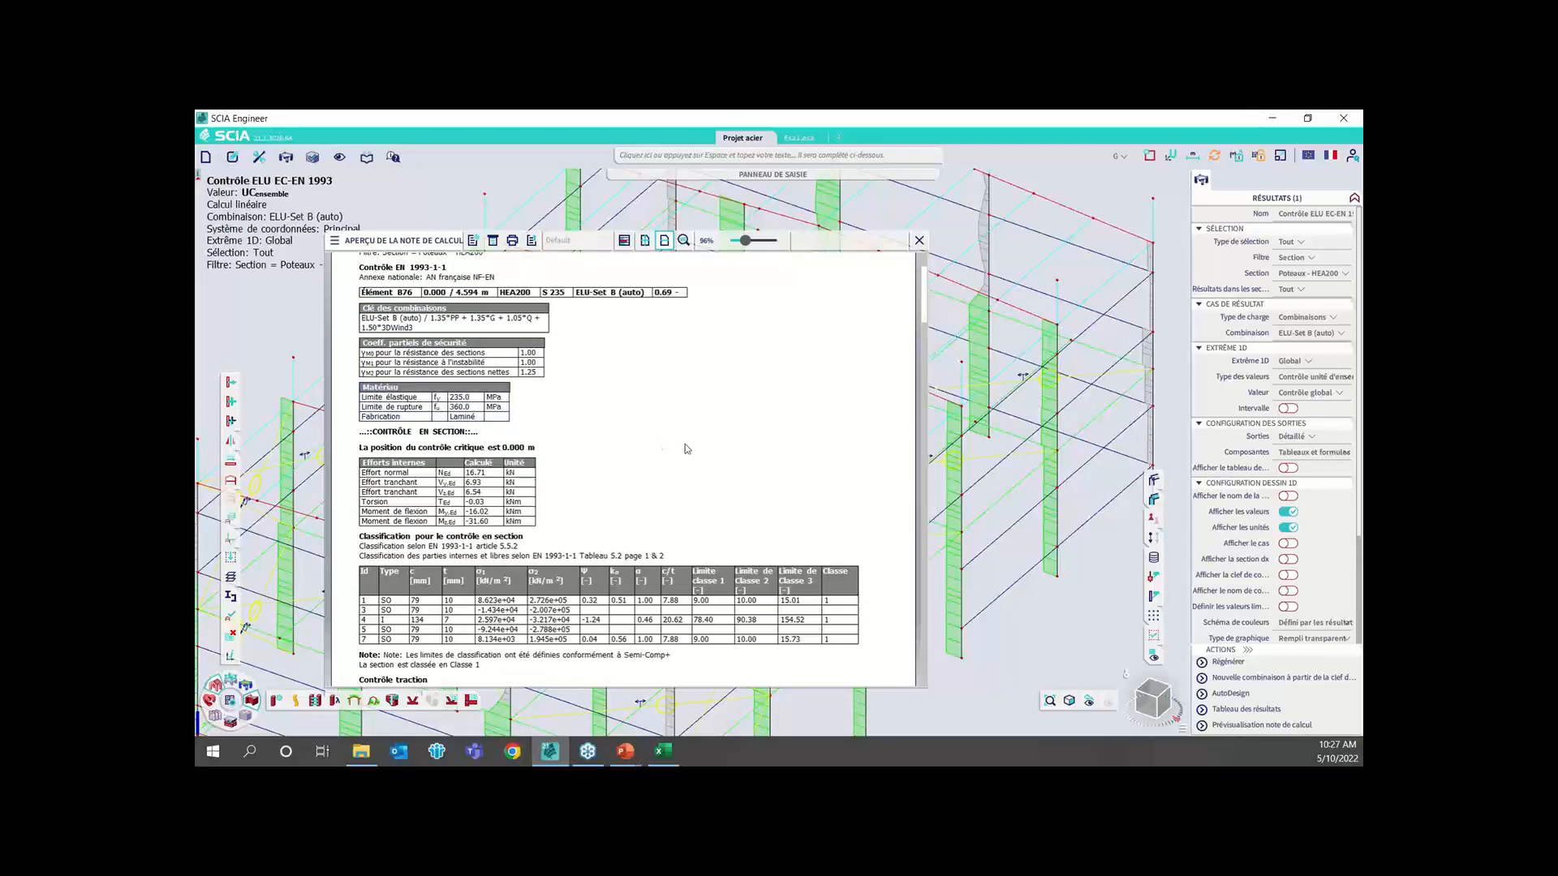
pyautogui.scroll(-3, 684, 448)
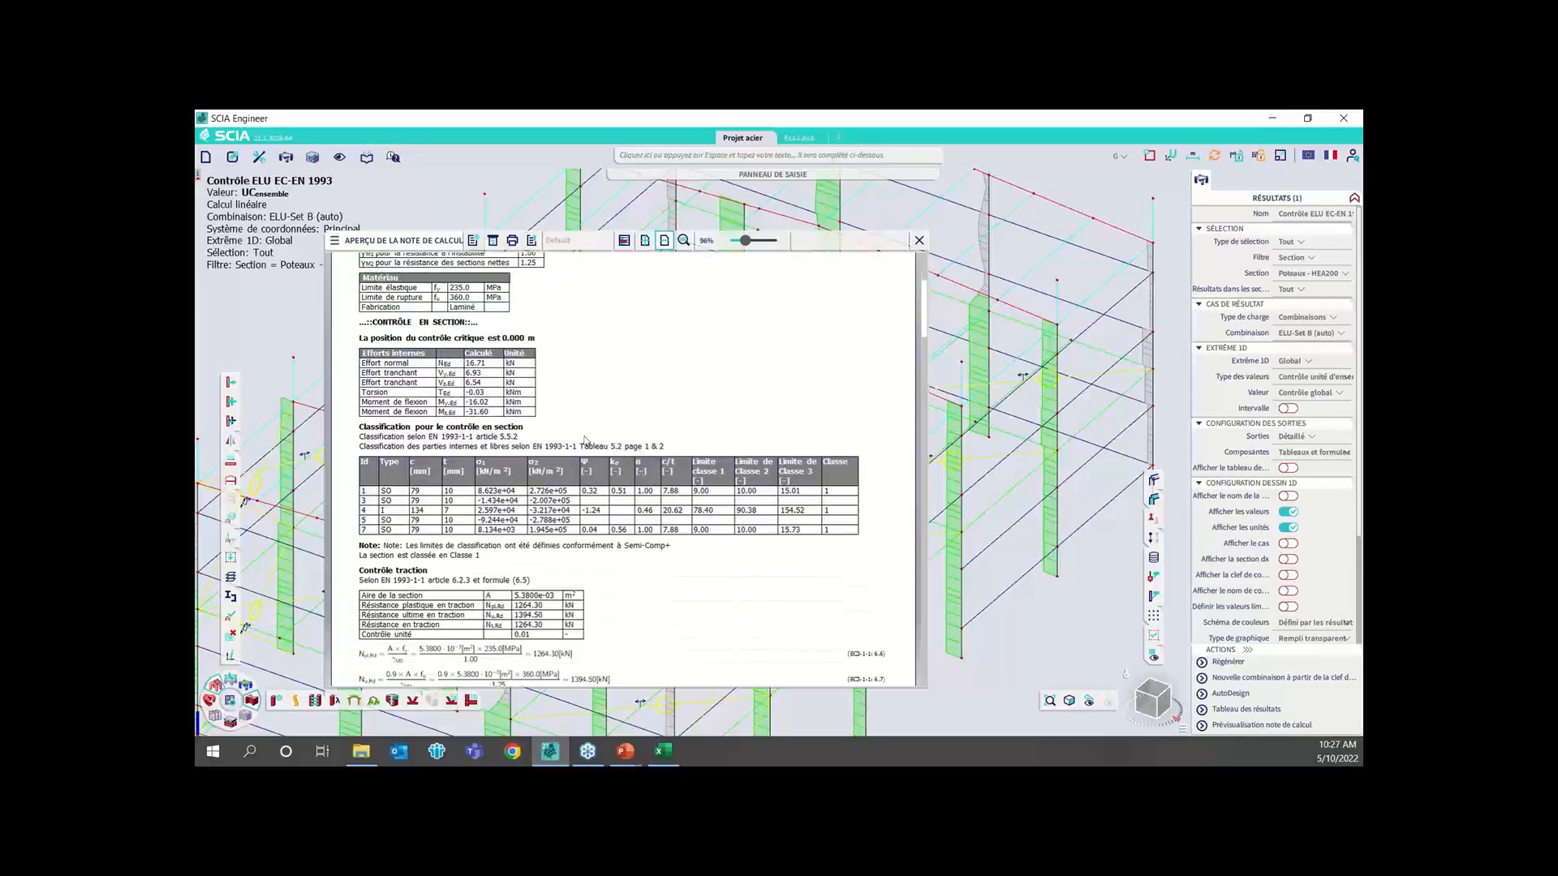
pyautogui.scroll(-1, 586, 440)
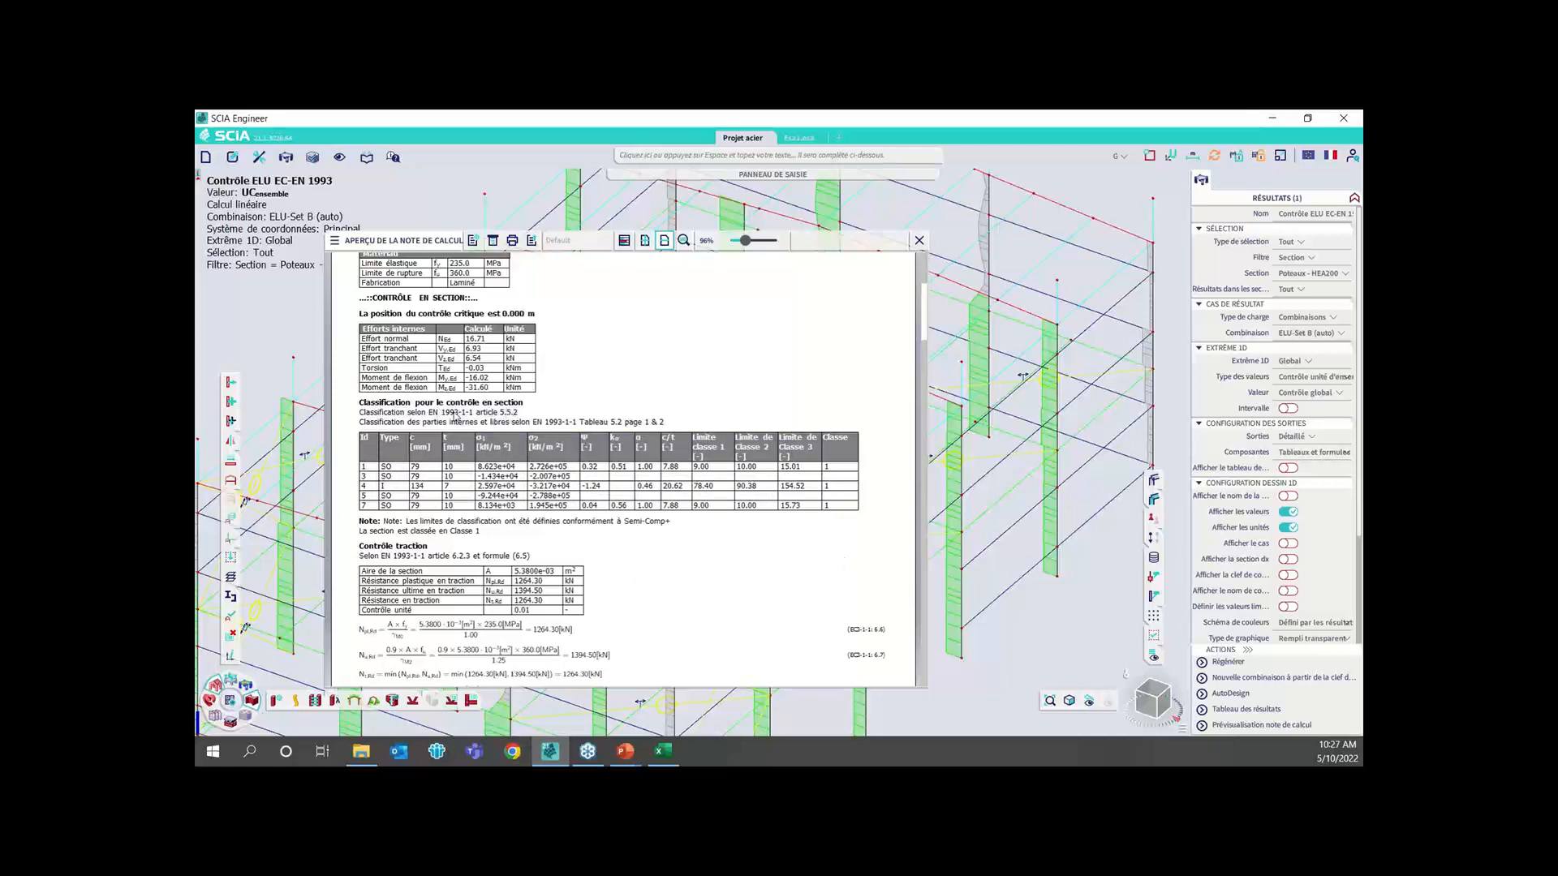
pyautogui.scroll(-3, 589, 420)
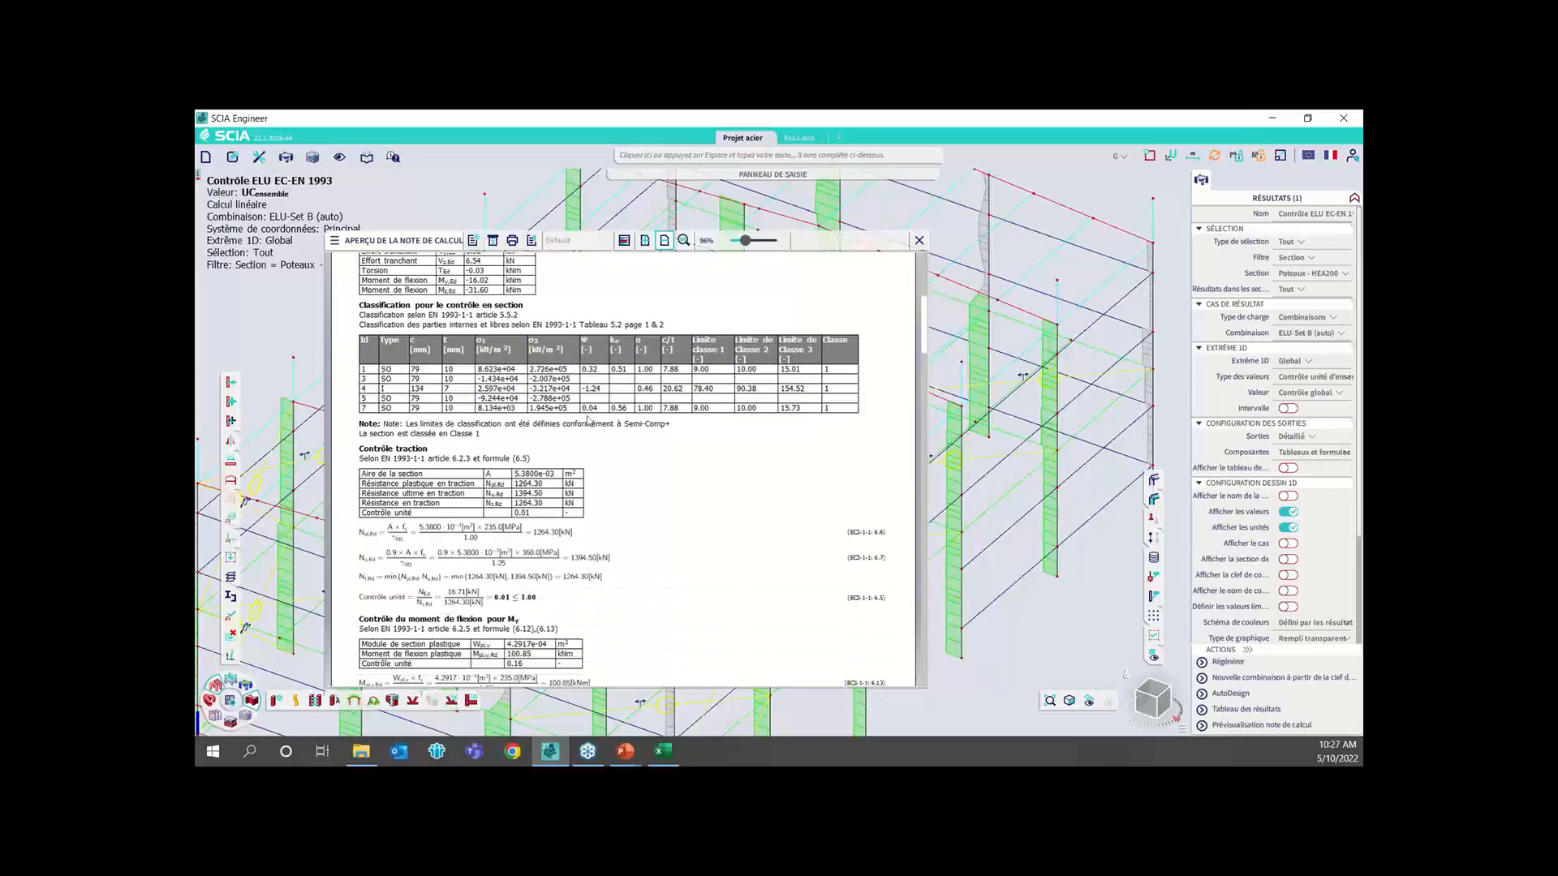
pyautogui.scroll(-3, 587, 420)
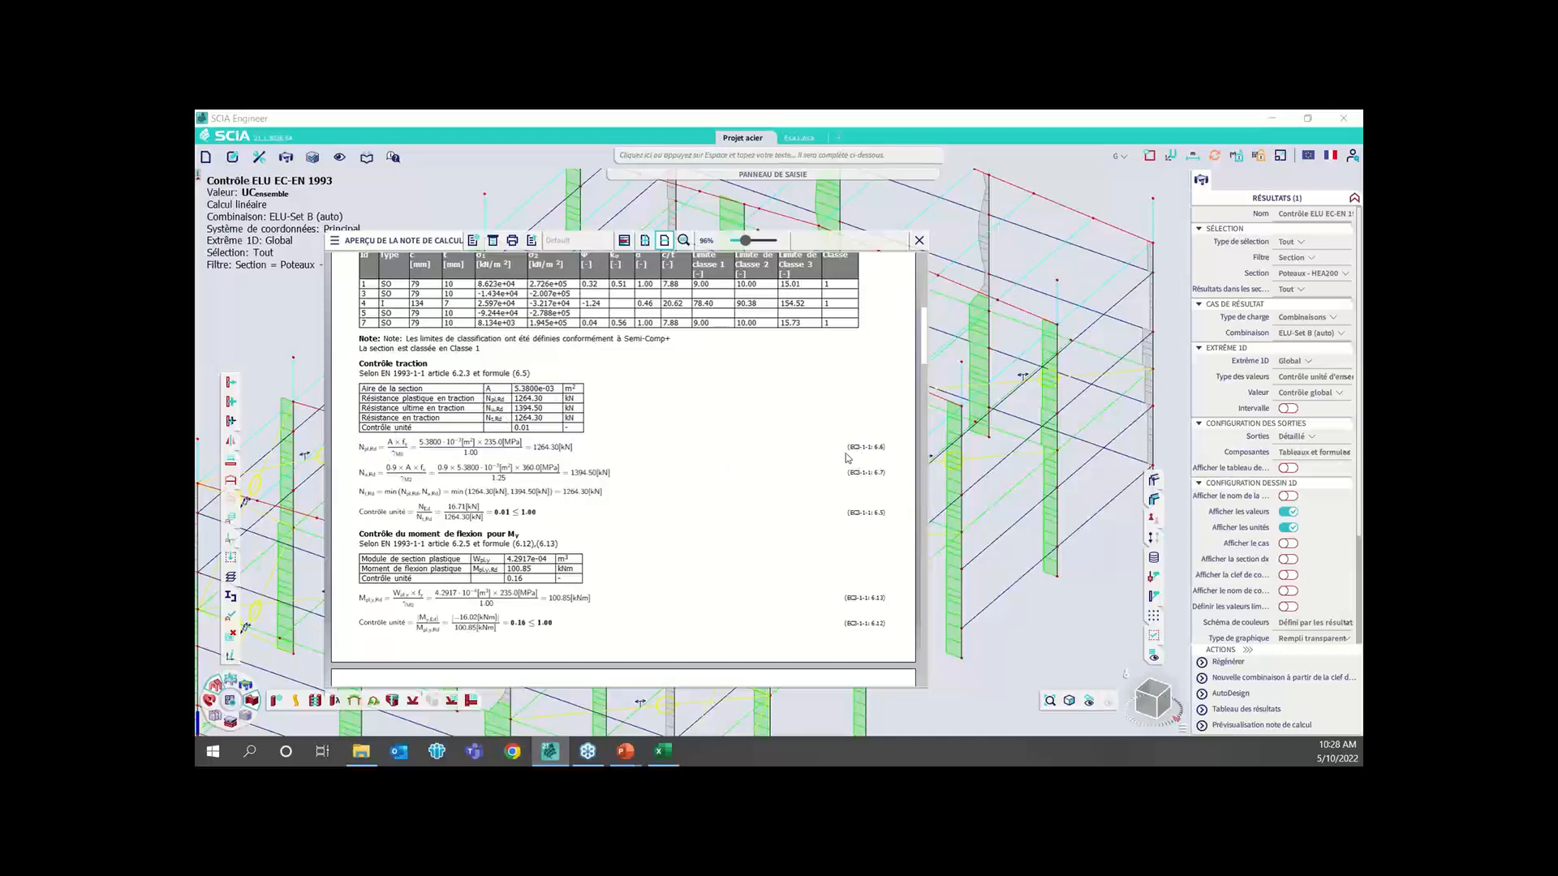
pyautogui.scroll(-1, 907, 399)
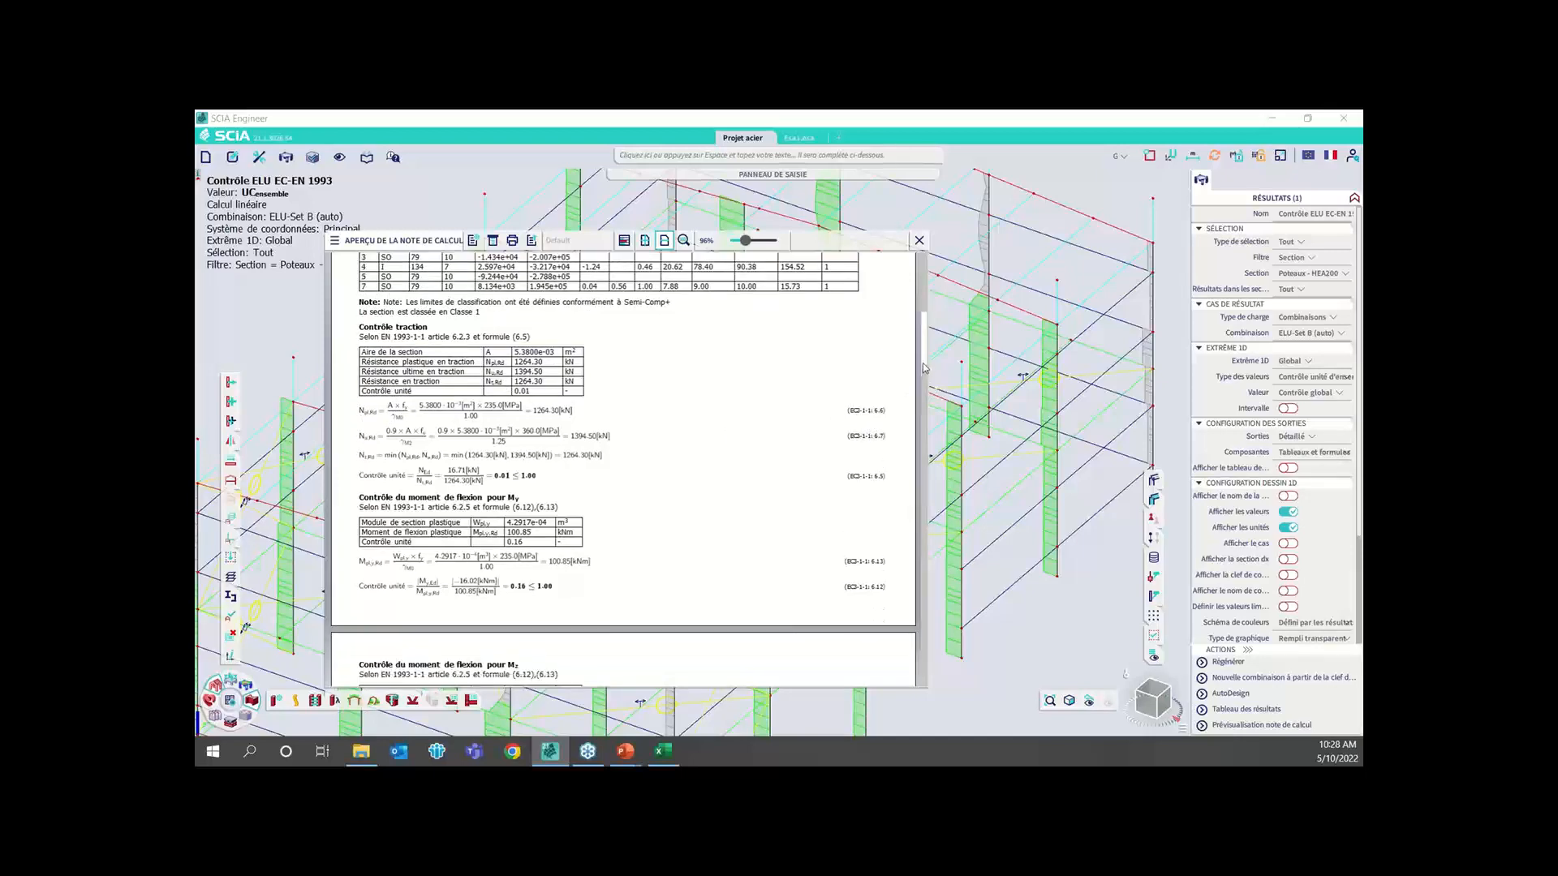
# Examine the detailed stability check, including lateral-torsional buckling, Mcr parameters and web buckling, and close the report preview
pyautogui.moveTo(924, 368); pyautogui.dragTo(907, 519)
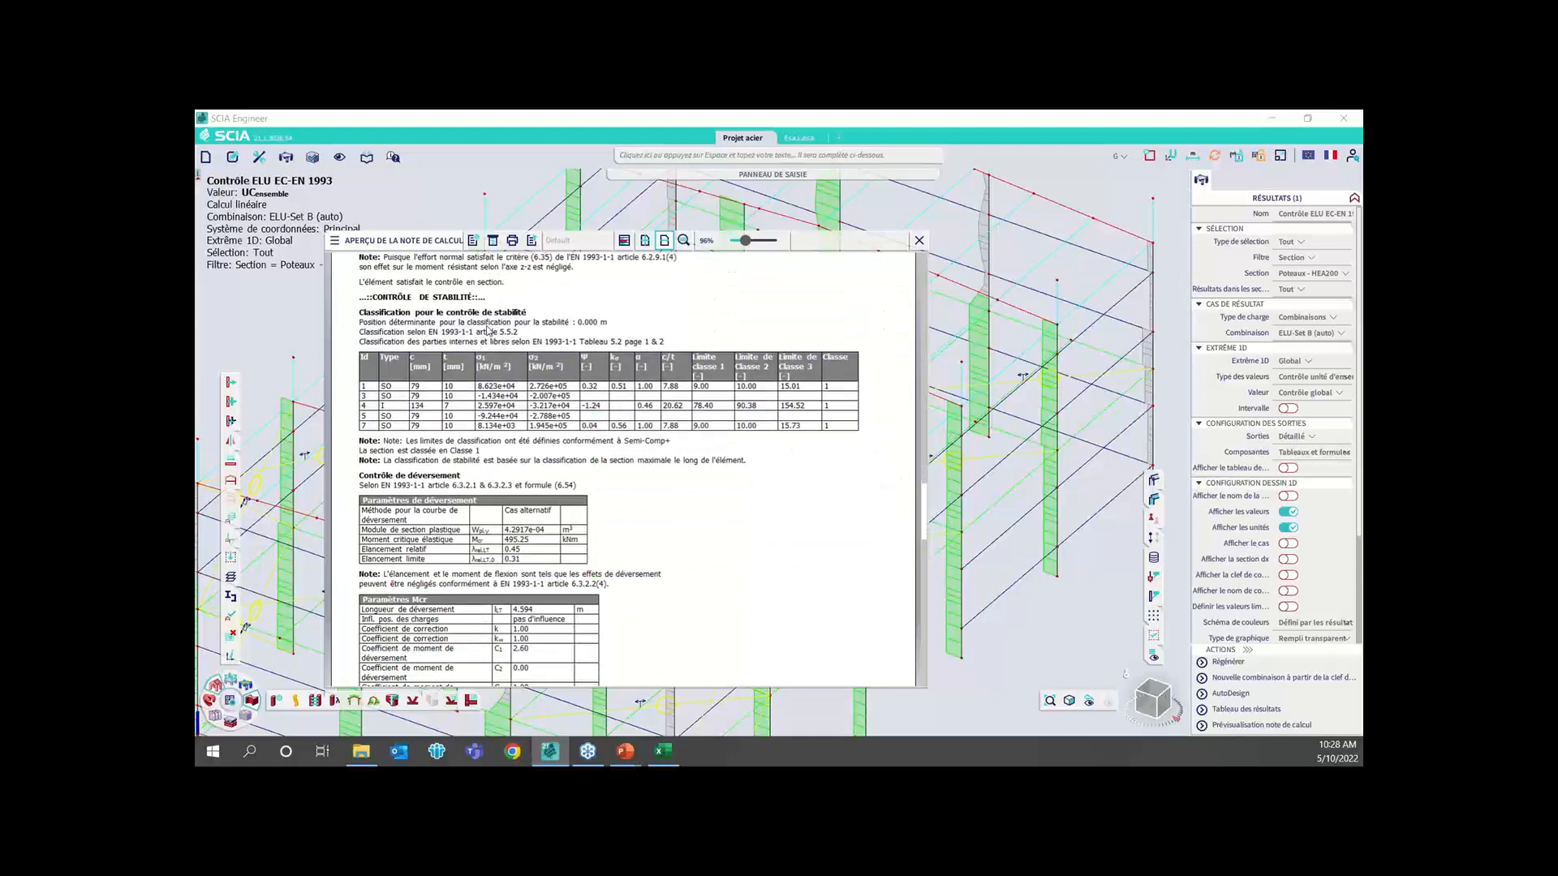
pyautogui.scroll(-3, 487, 331)
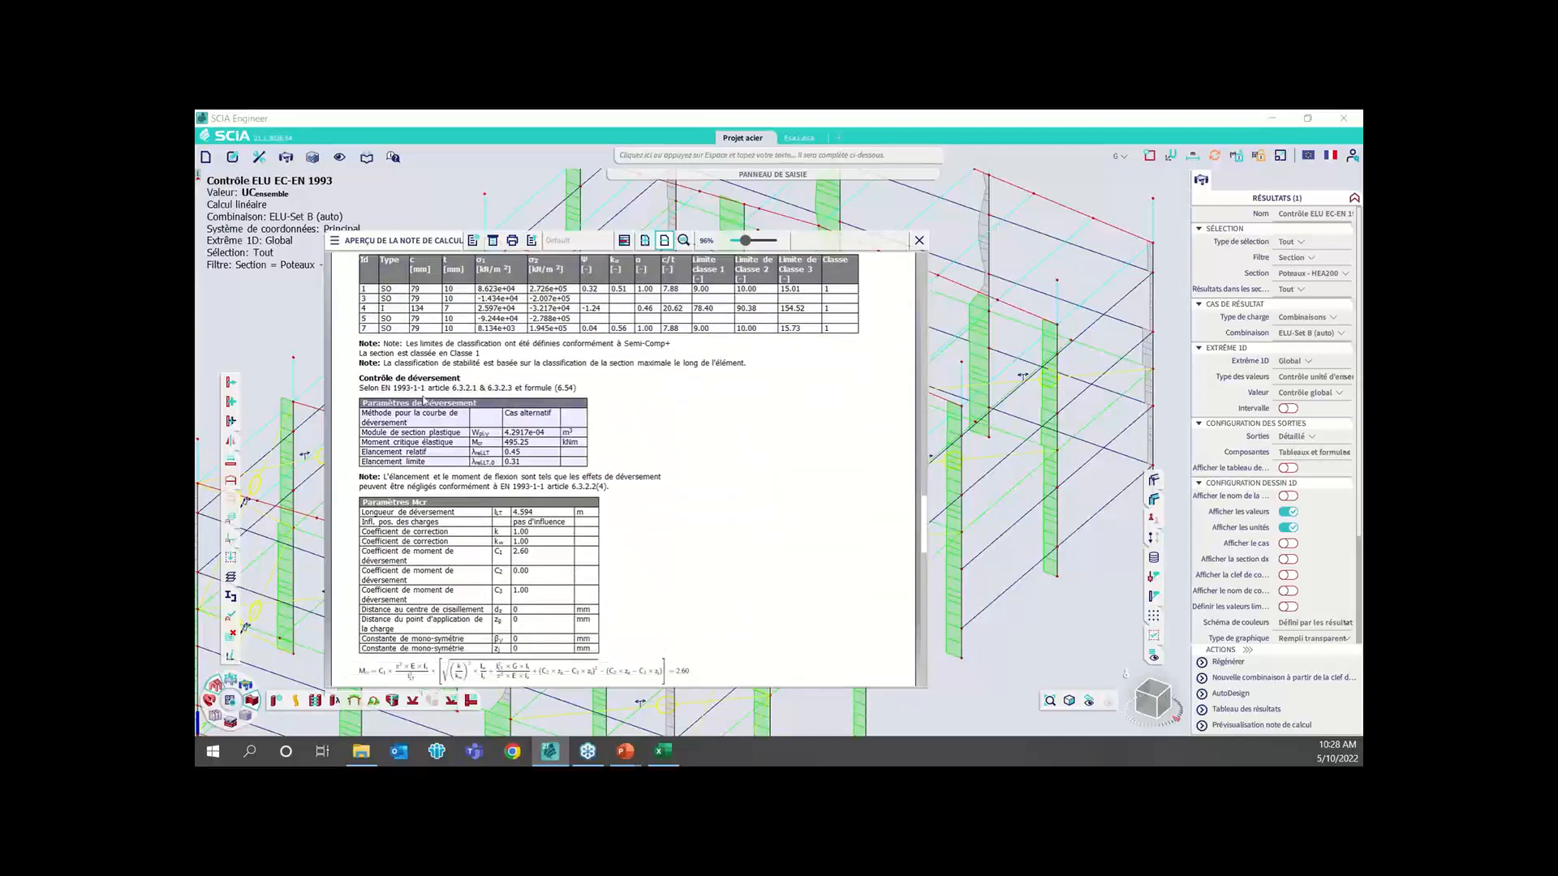
pyautogui.scroll(-1, 510, 461)
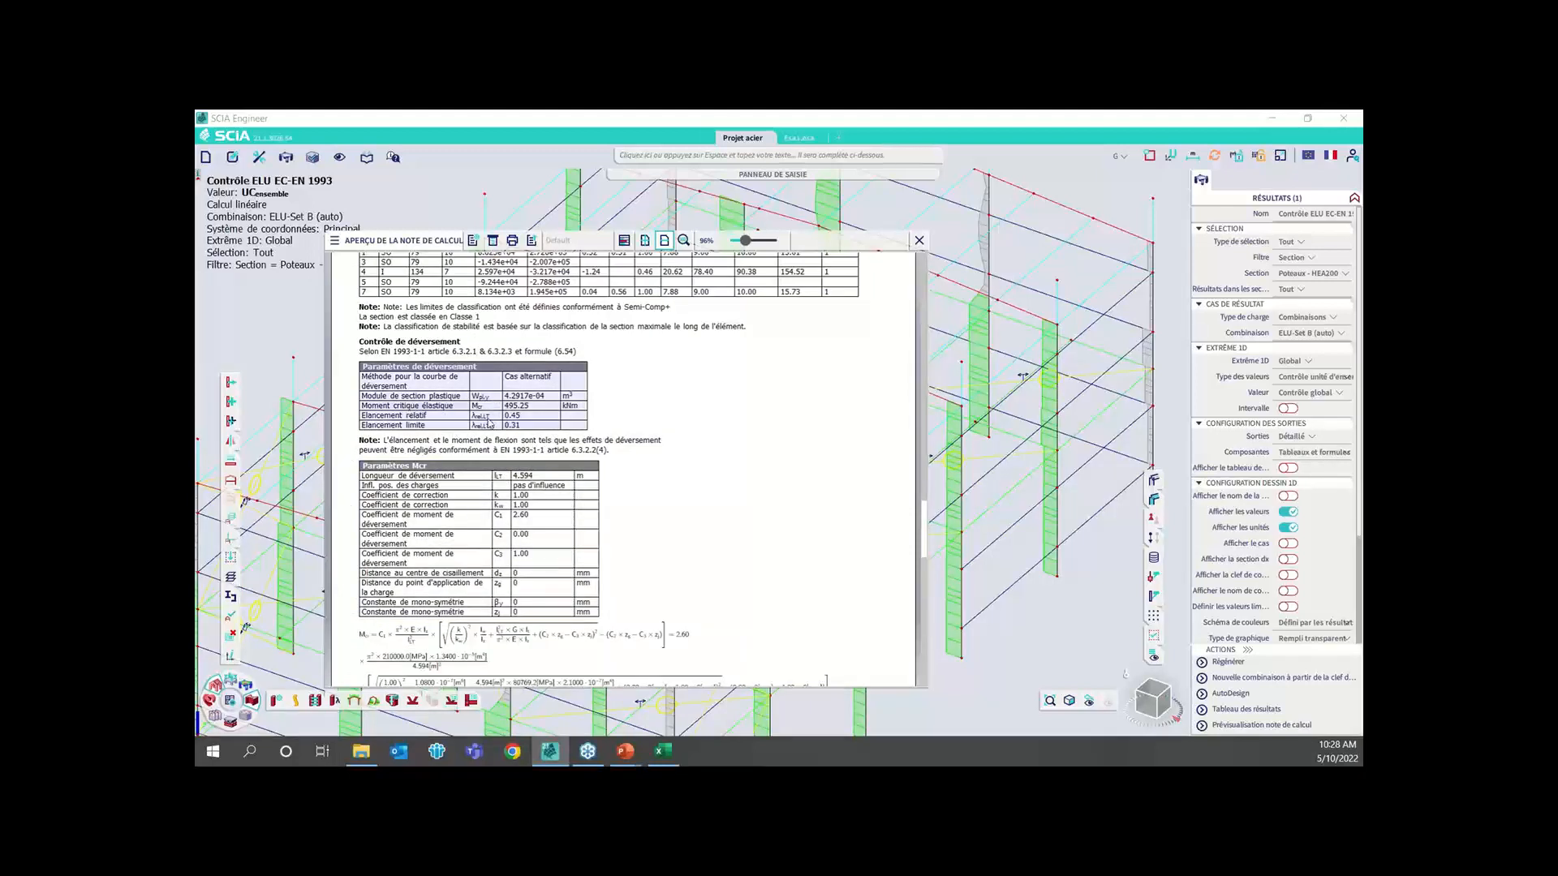
pyautogui.scroll(-3, 664, 416)
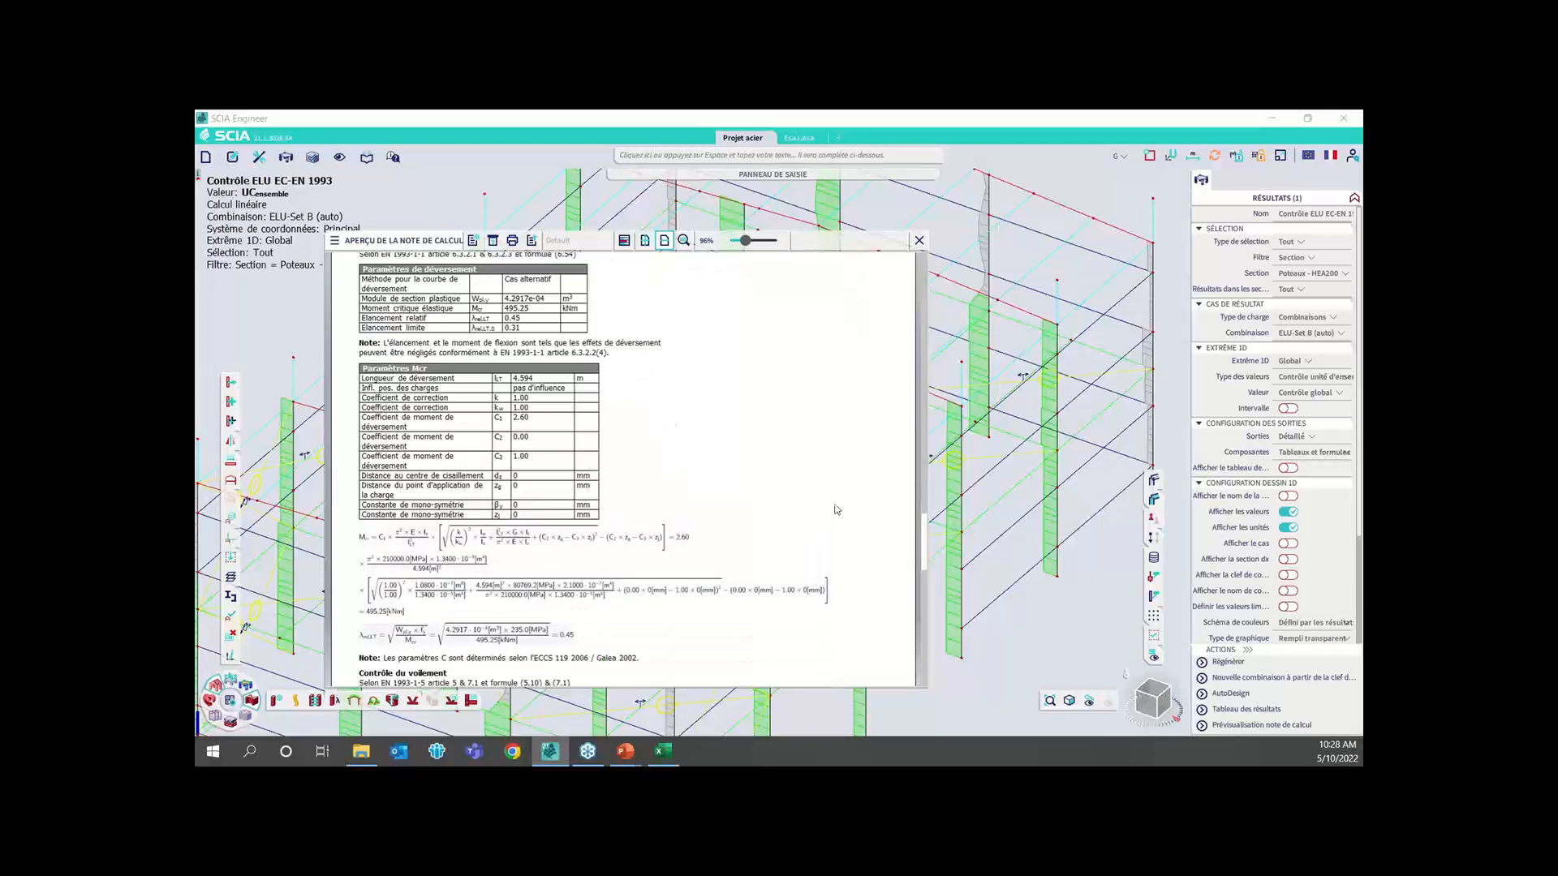
pyautogui.moveTo(924, 544); pyautogui.dragTo(925, 610)
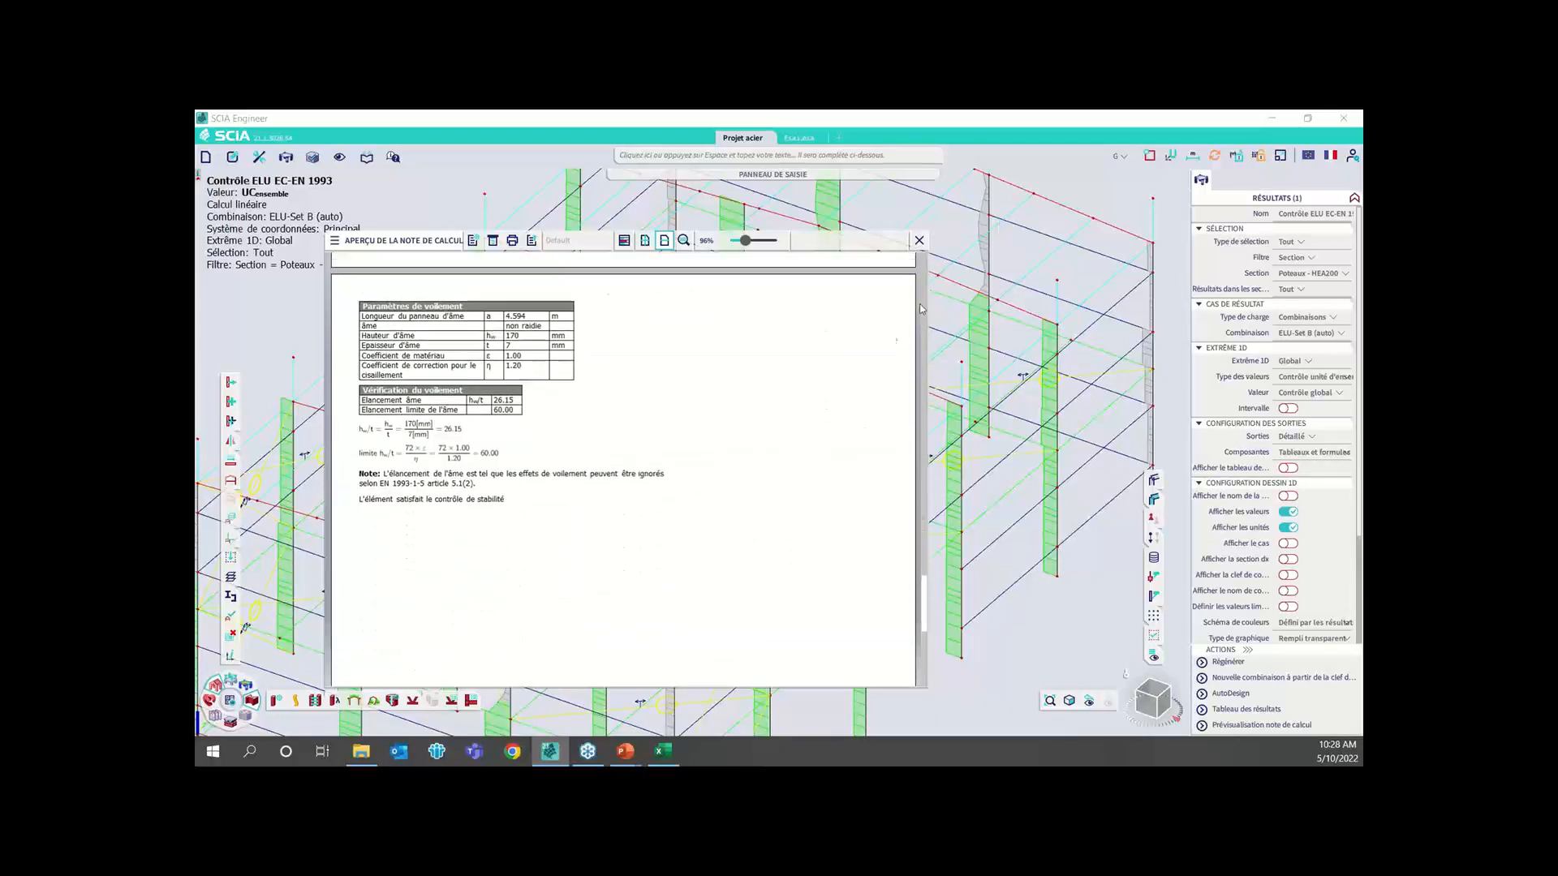
pyautogui.click(920, 240)
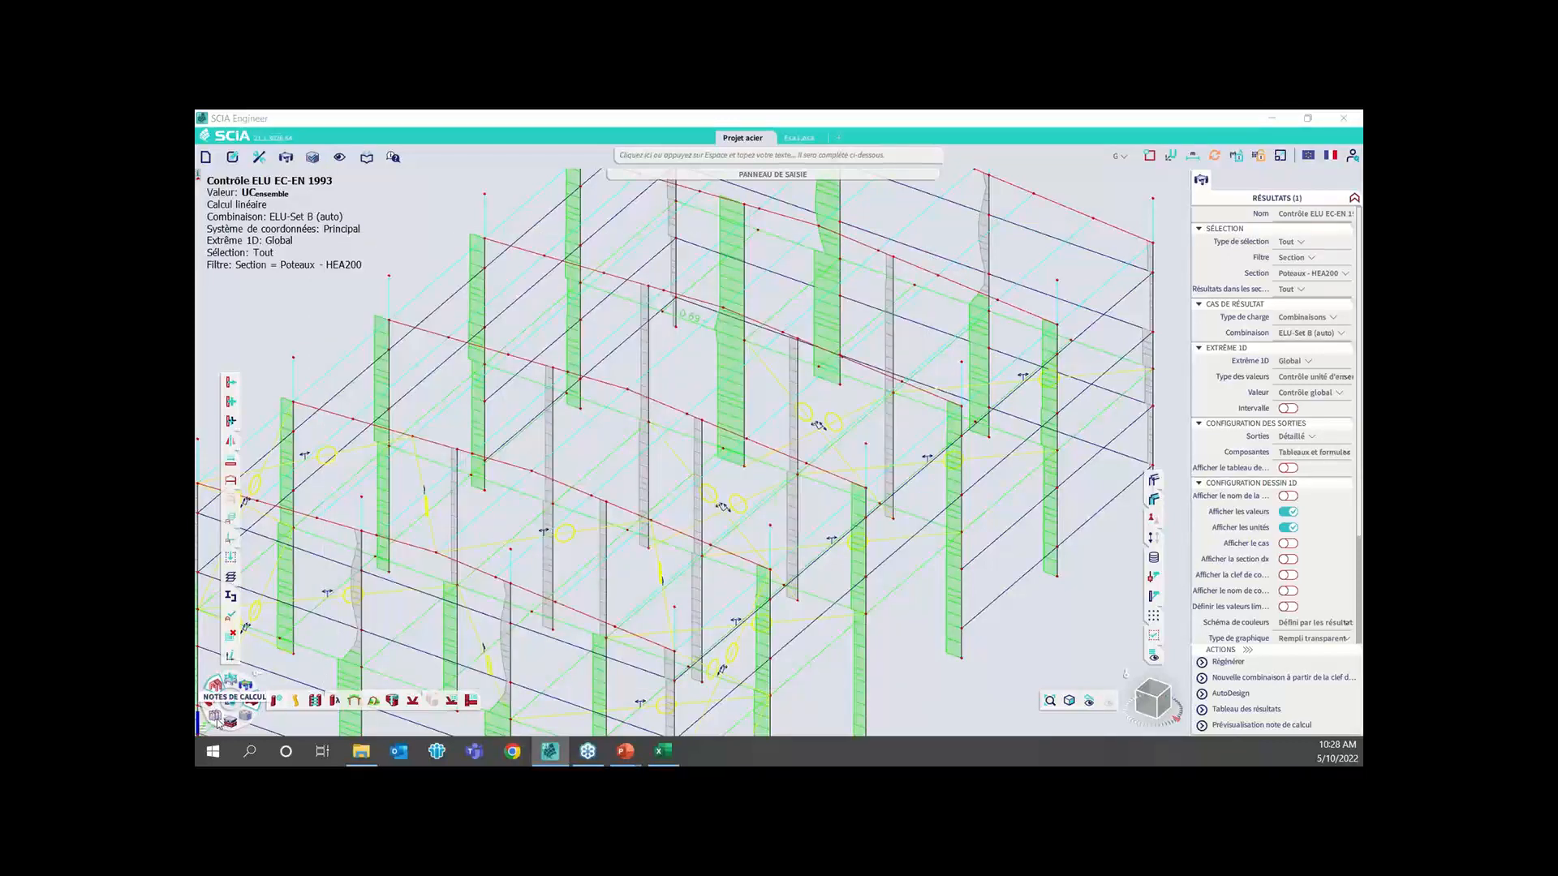
# Open Report_1 from the calculation report manager and go to its structure model image in the Modélisation chapter
pyautogui.click(242, 719)
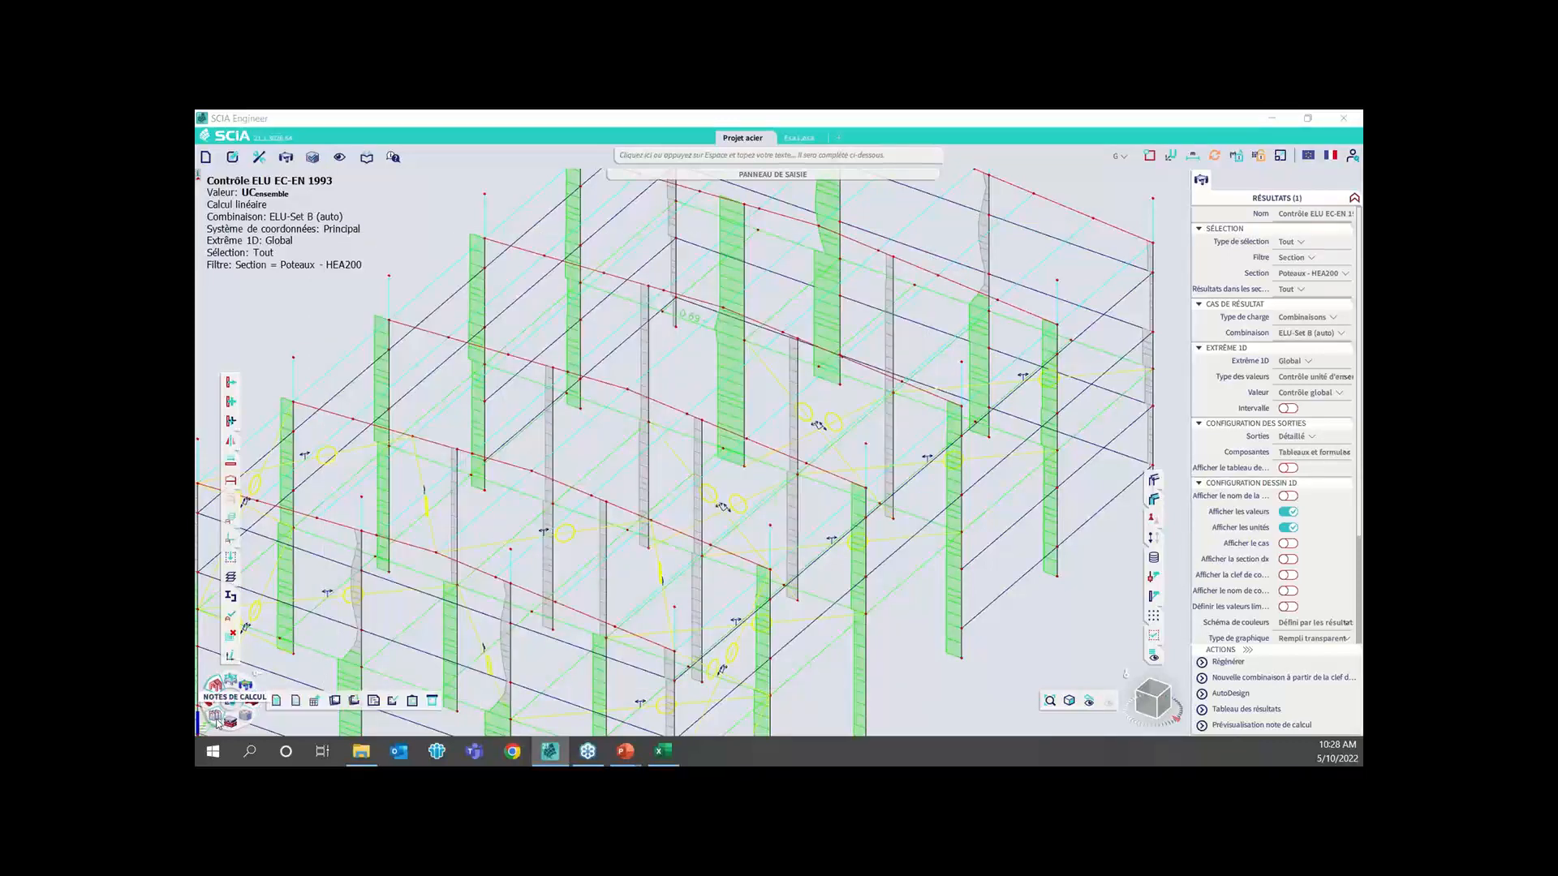
pyautogui.click(296, 700)
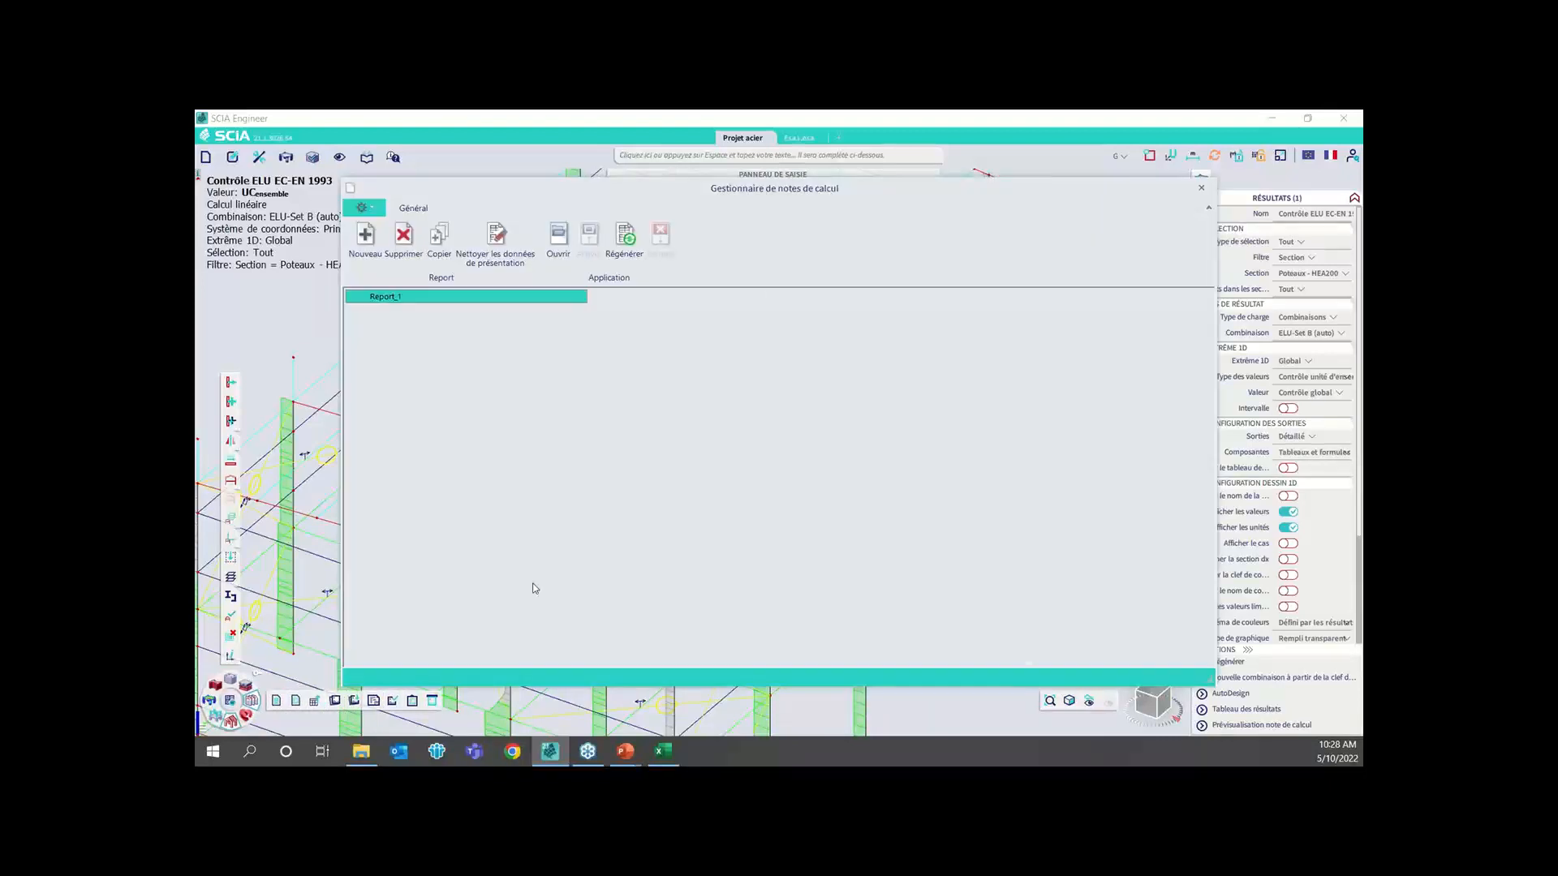
pyautogui.doubleClick(517, 296)
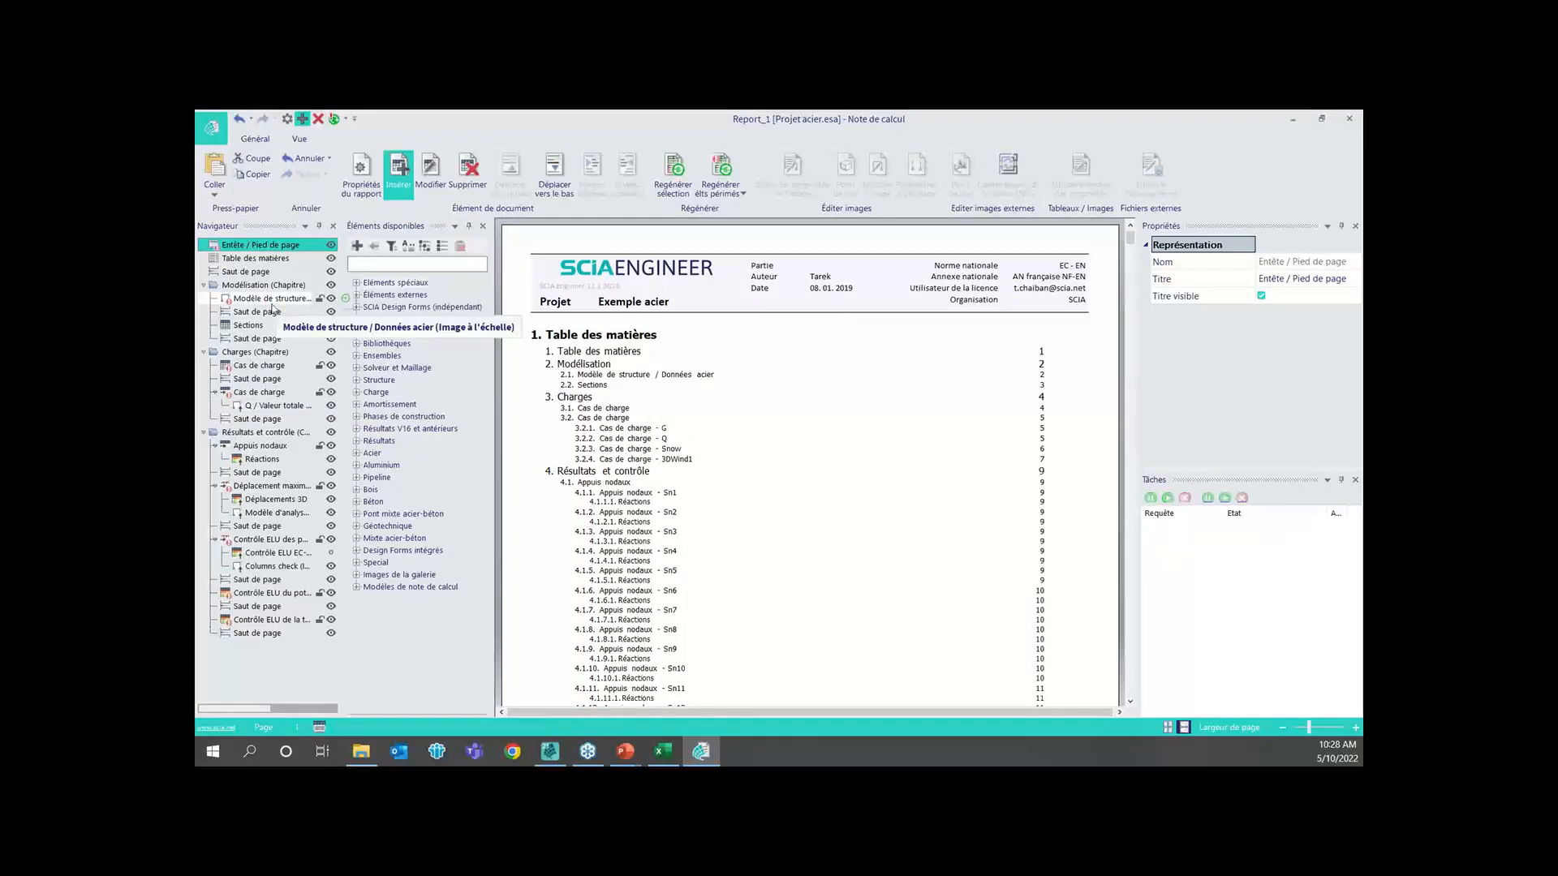
pyautogui.click(273, 302)
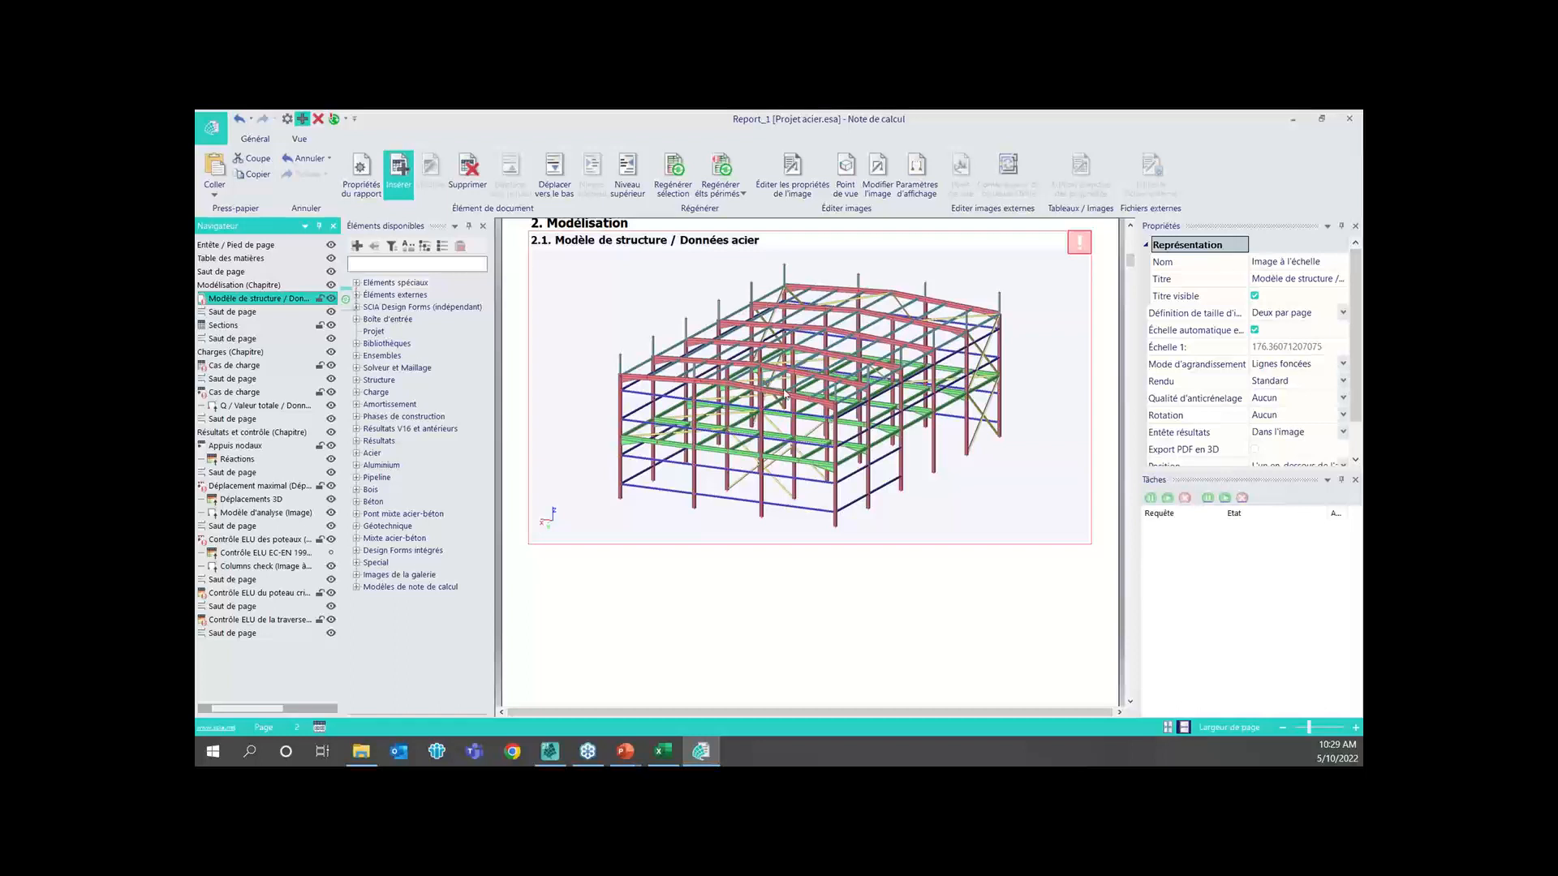
# Review the Charges chapter of the report: the load case table and the tables and images for G, Q and Snow
pyautogui.click(261, 366)
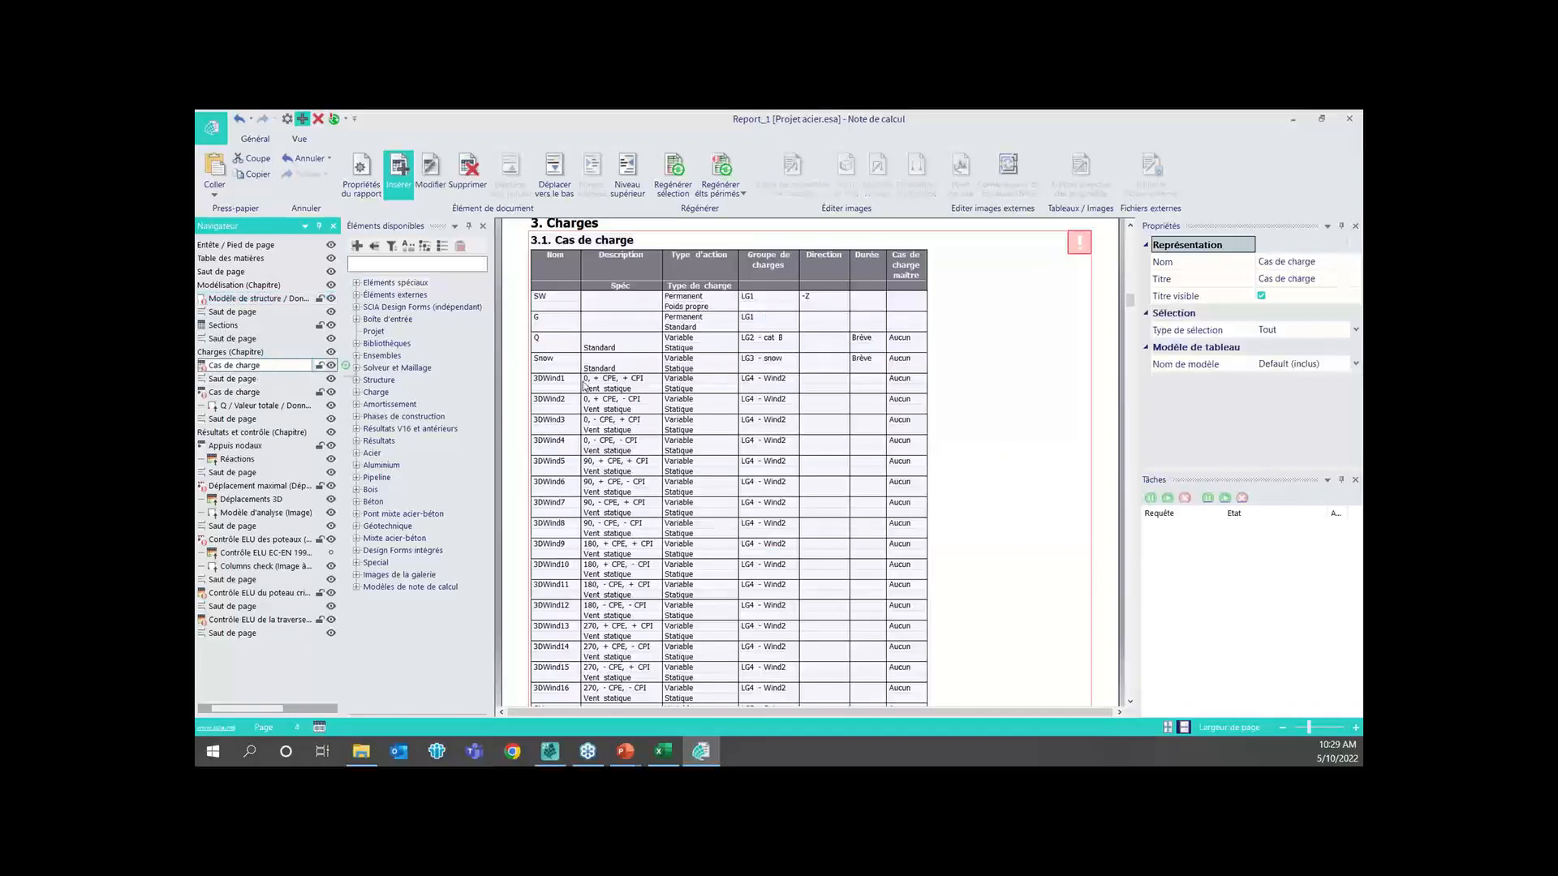
pyautogui.scroll(-3, 803, 395)
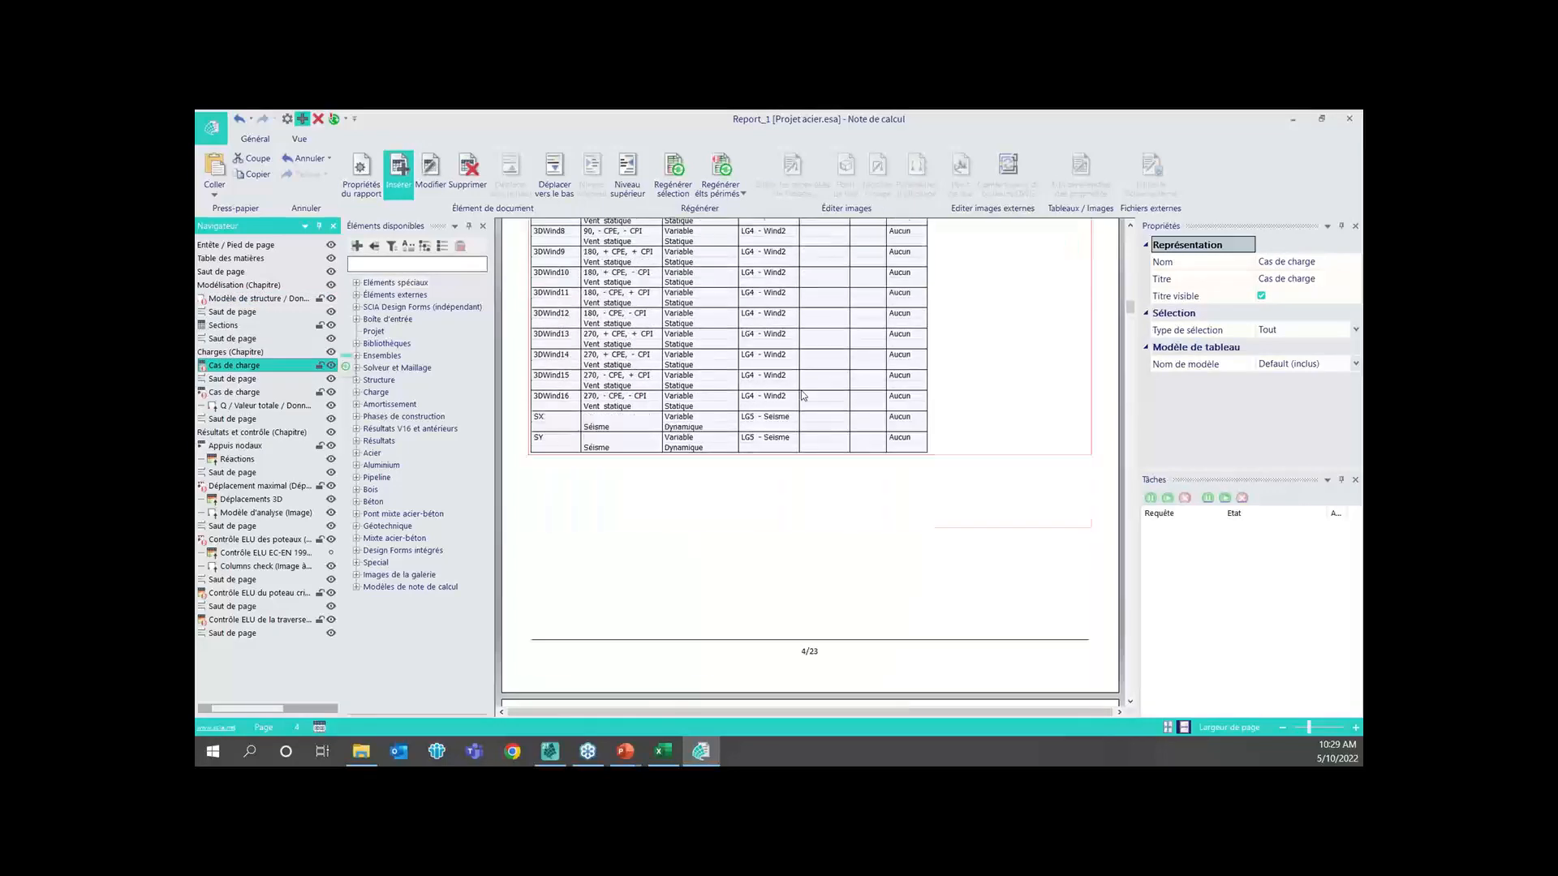
pyautogui.scroll(-2, 802, 395)
pyautogui.scroll(-3, 730, 390)
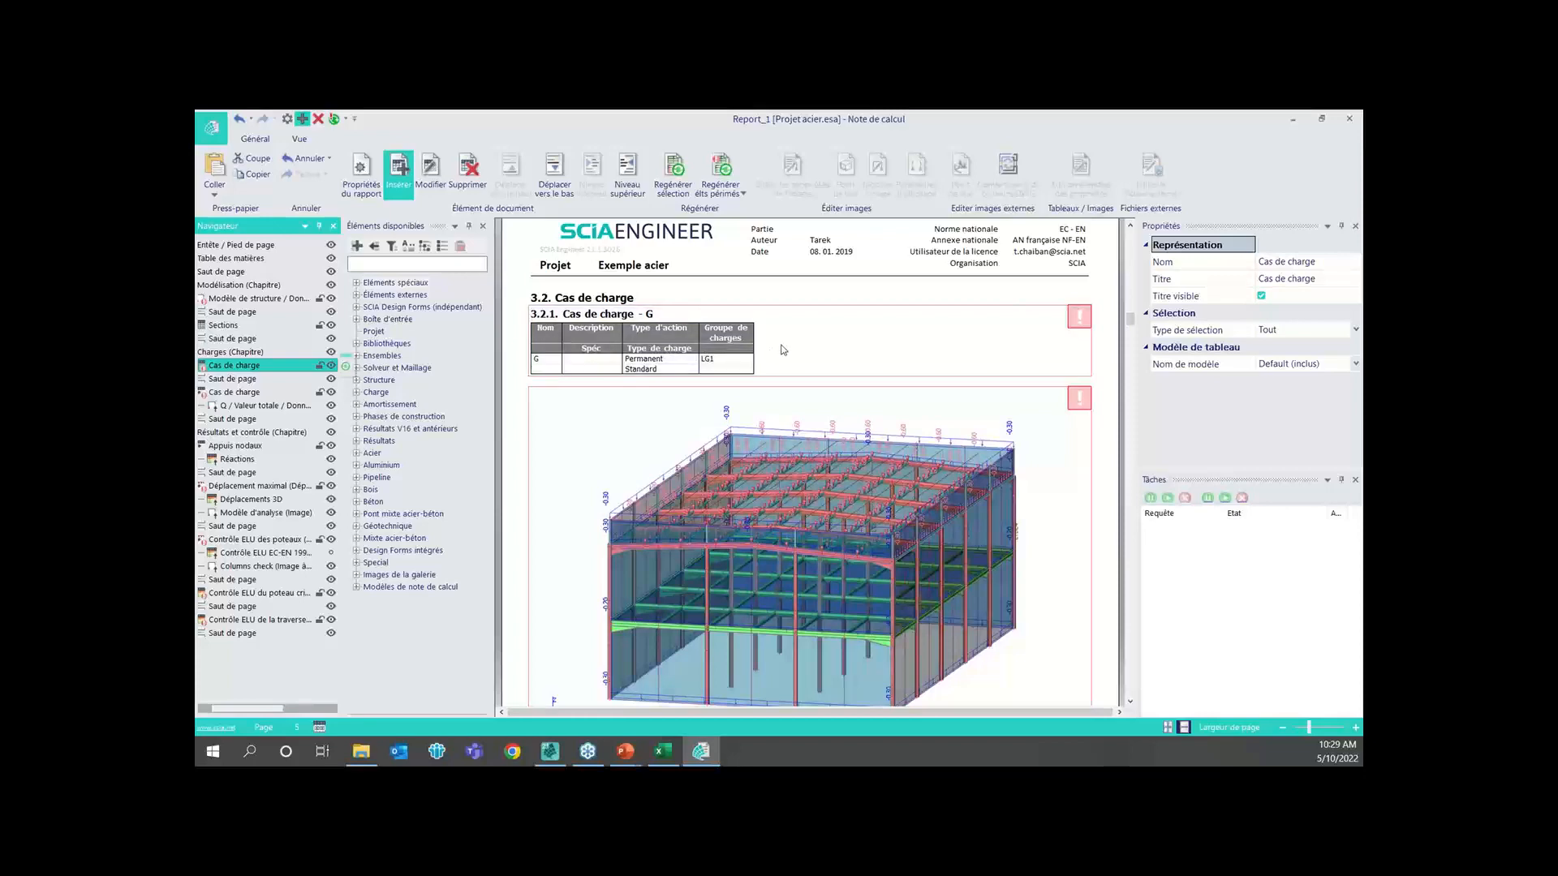
pyautogui.scroll(-5, 812, 405)
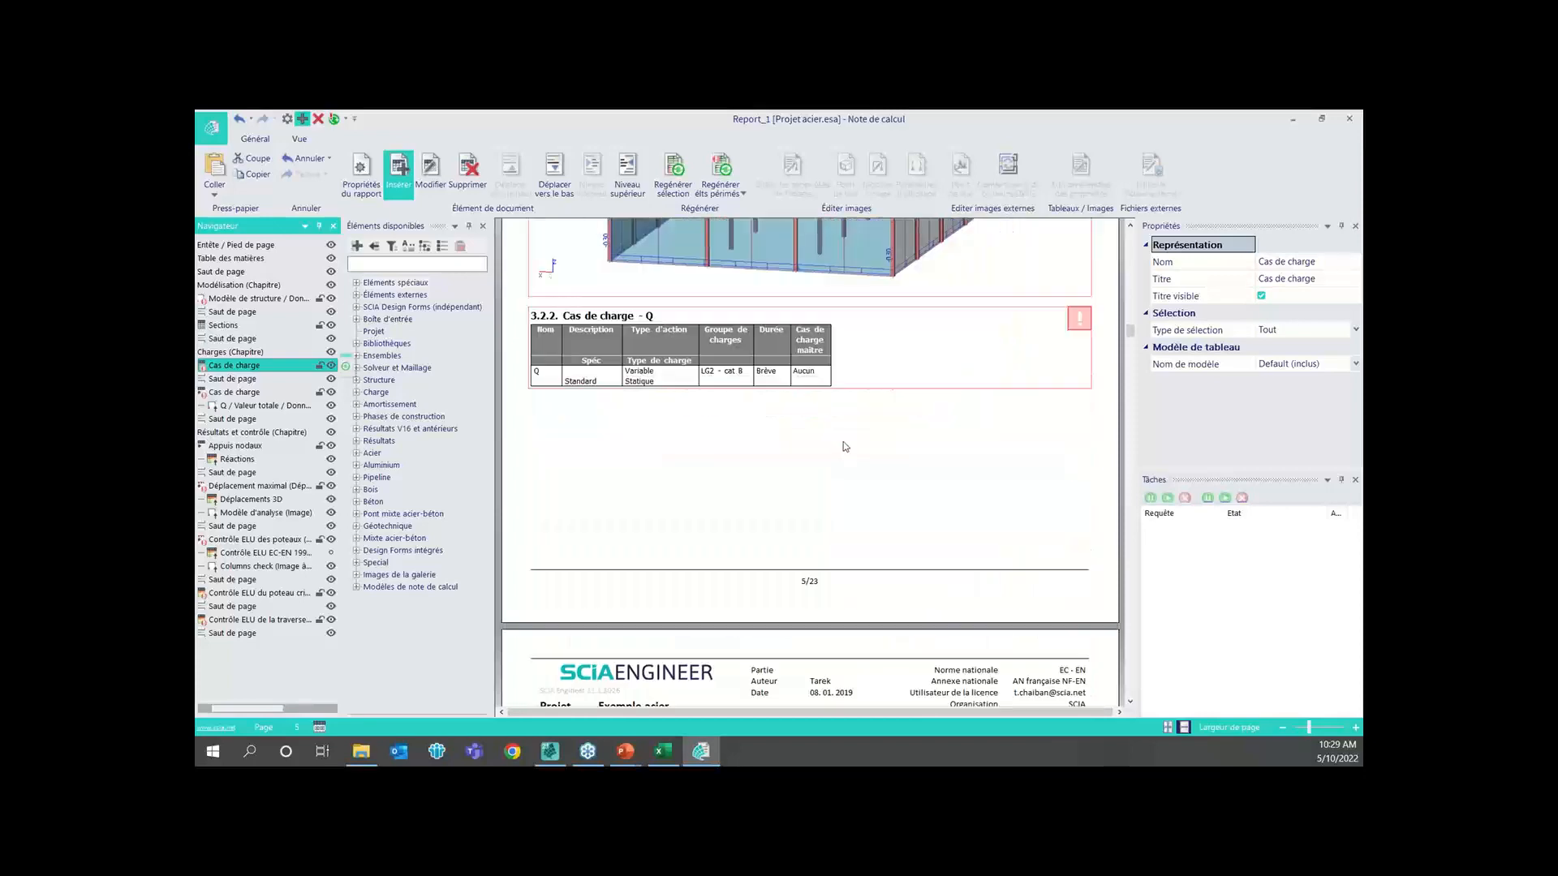
pyautogui.scroll(-3, 844, 441)
pyautogui.scroll(-4, 845, 435)
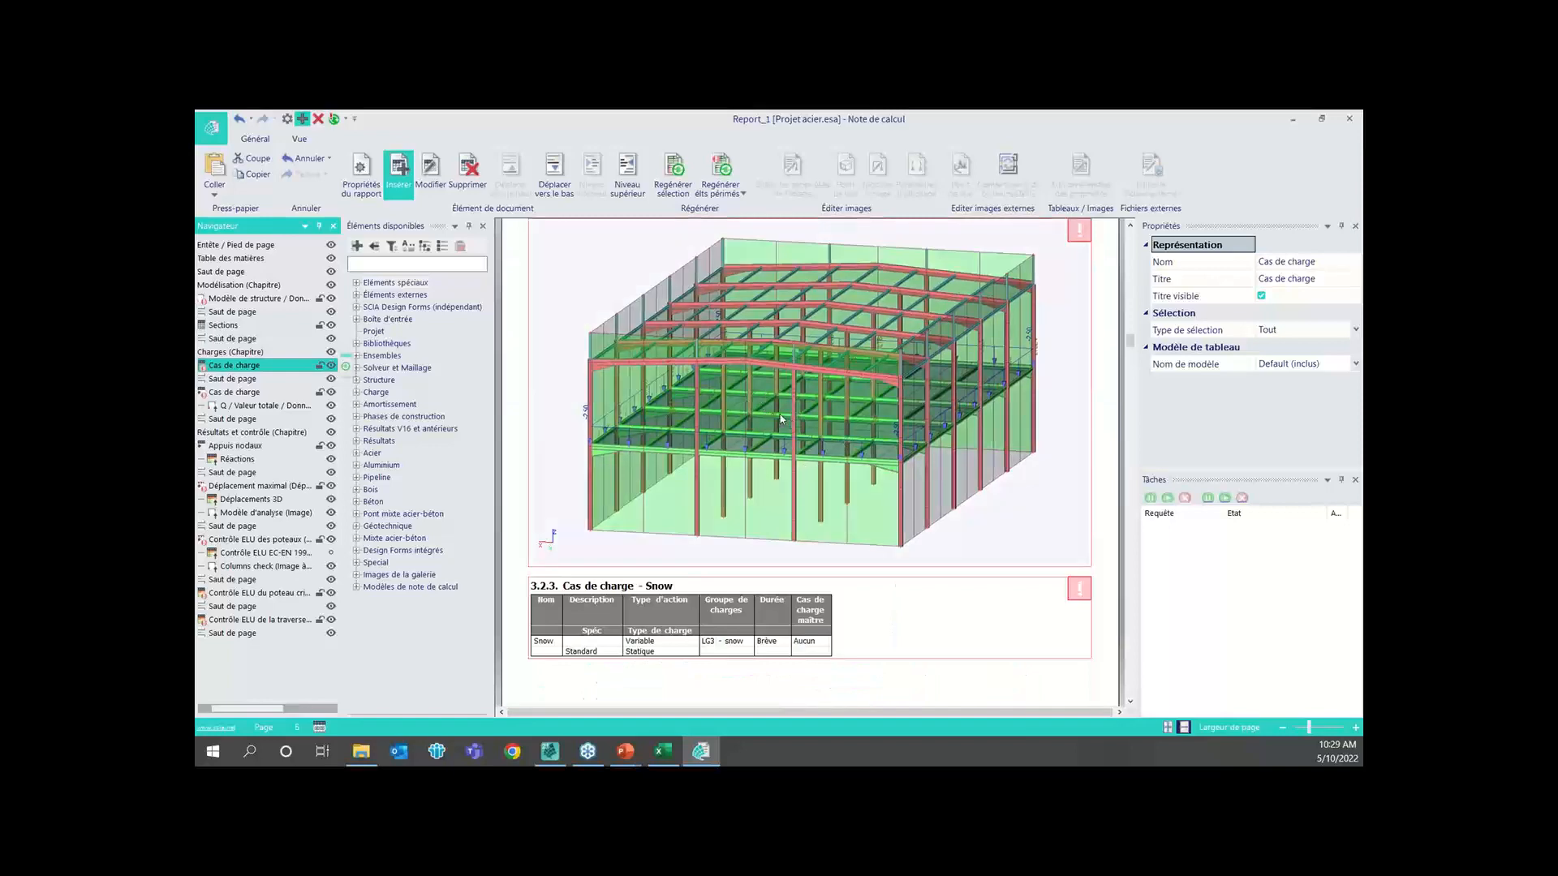
pyautogui.scroll(-6, 780, 417)
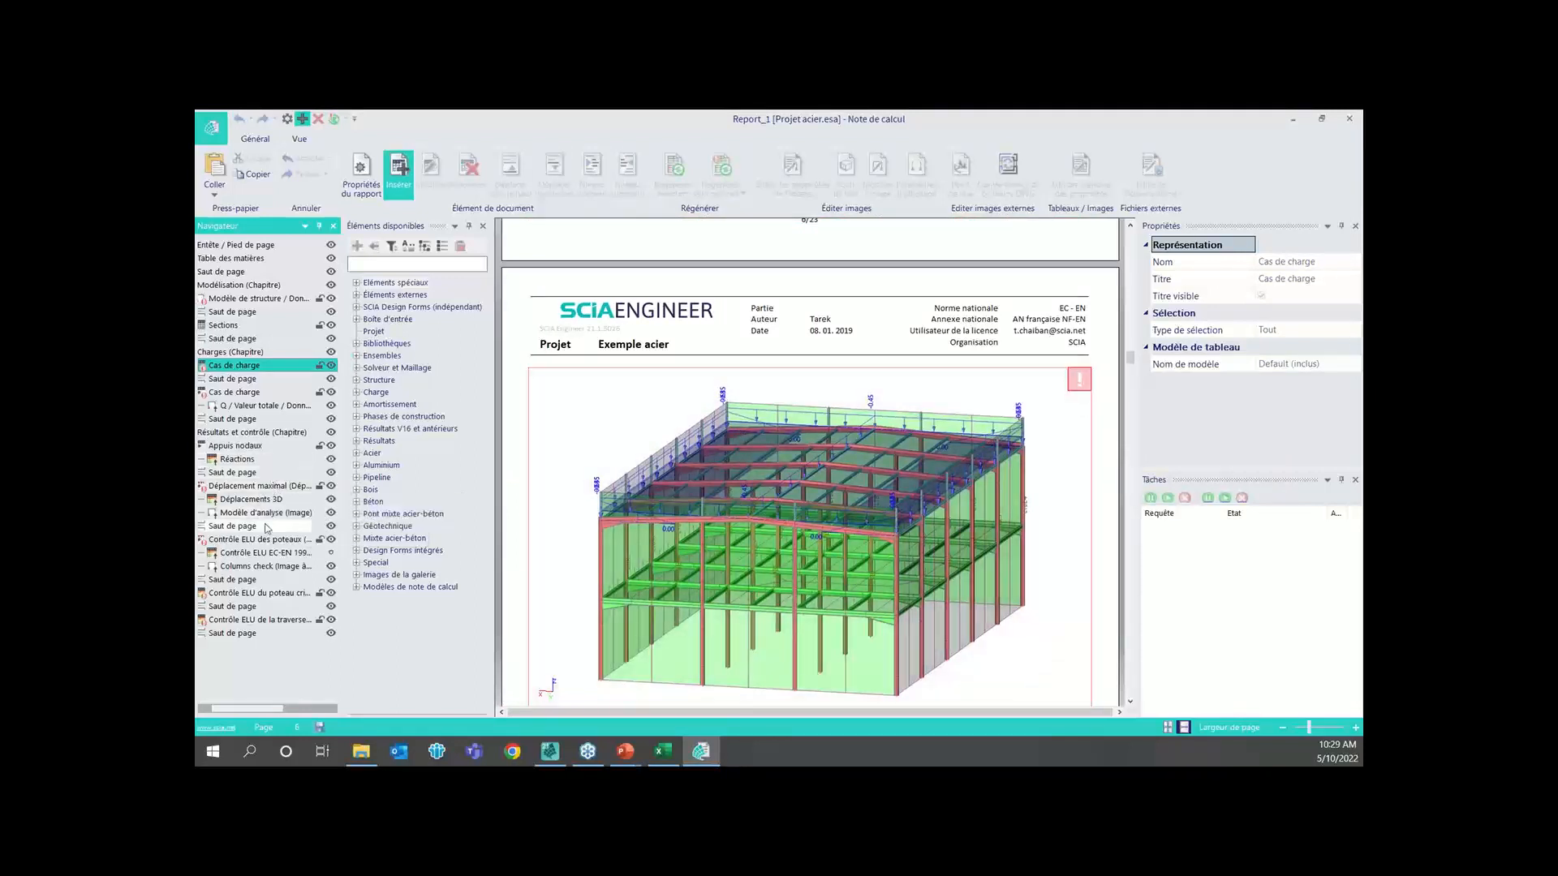
# Review the report's ELU check of the columns and the critical column's check with its properties, and switch to the presentation slides
pyautogui.click(259, 552)
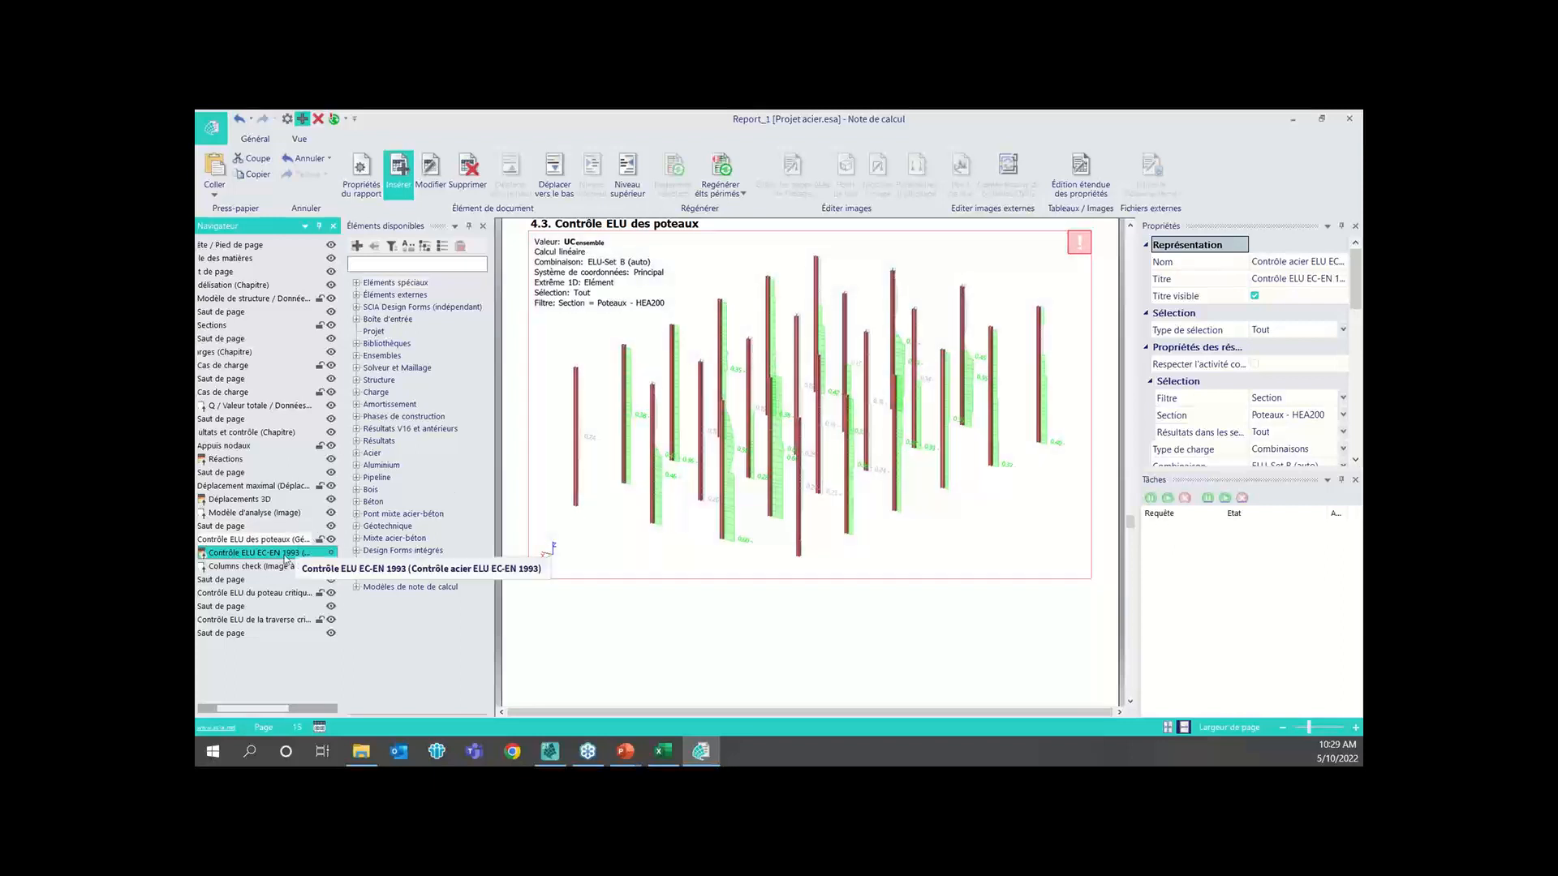
pyautogui.click(255, 552)
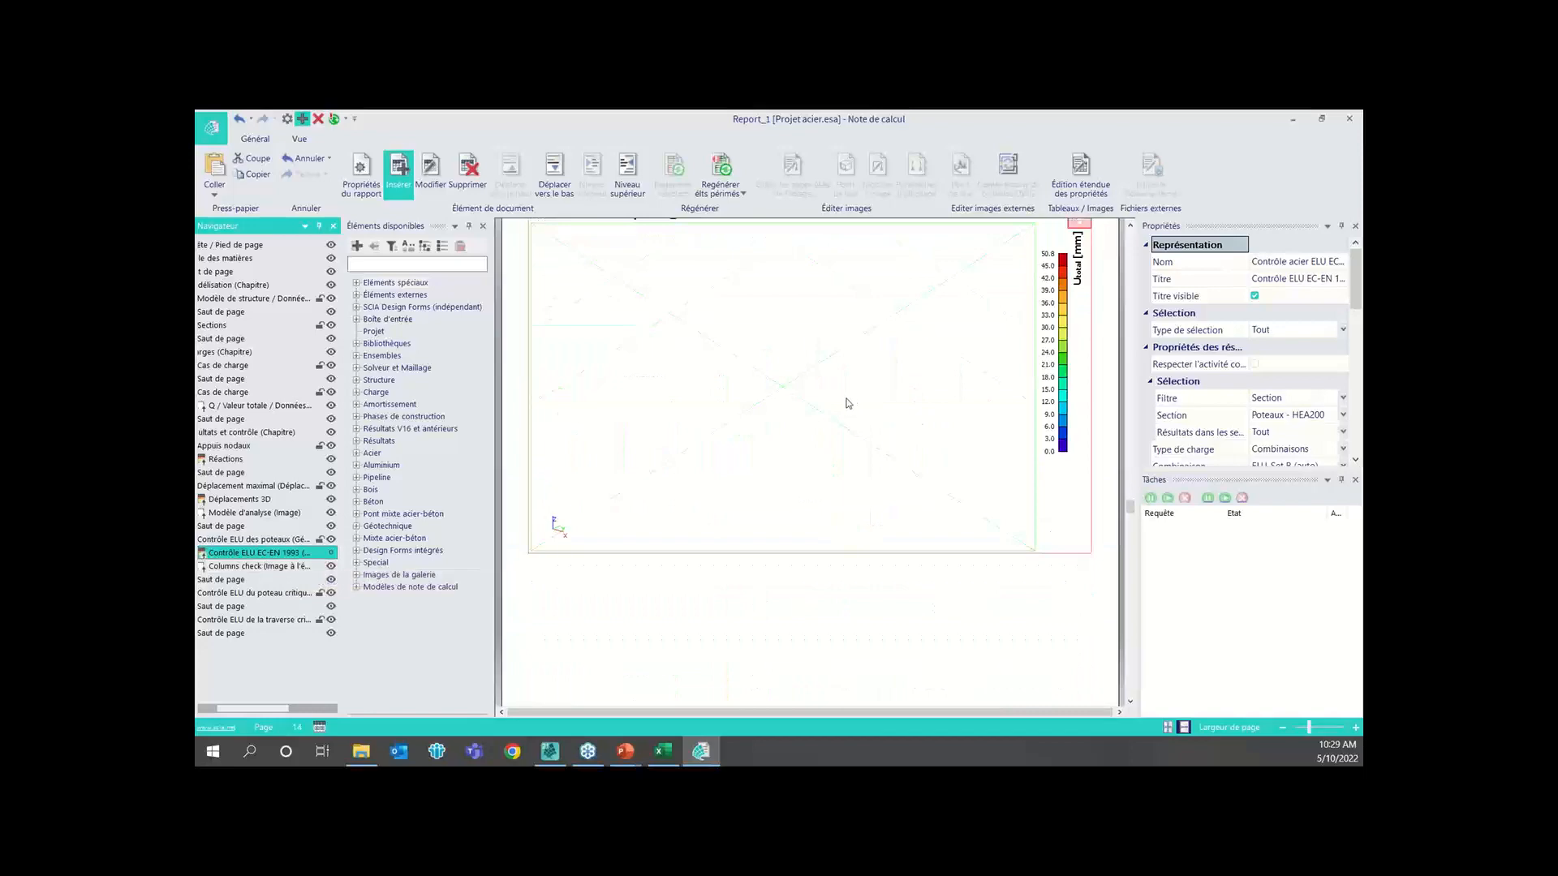
pyautogui.scroll(-10, 776, 445)
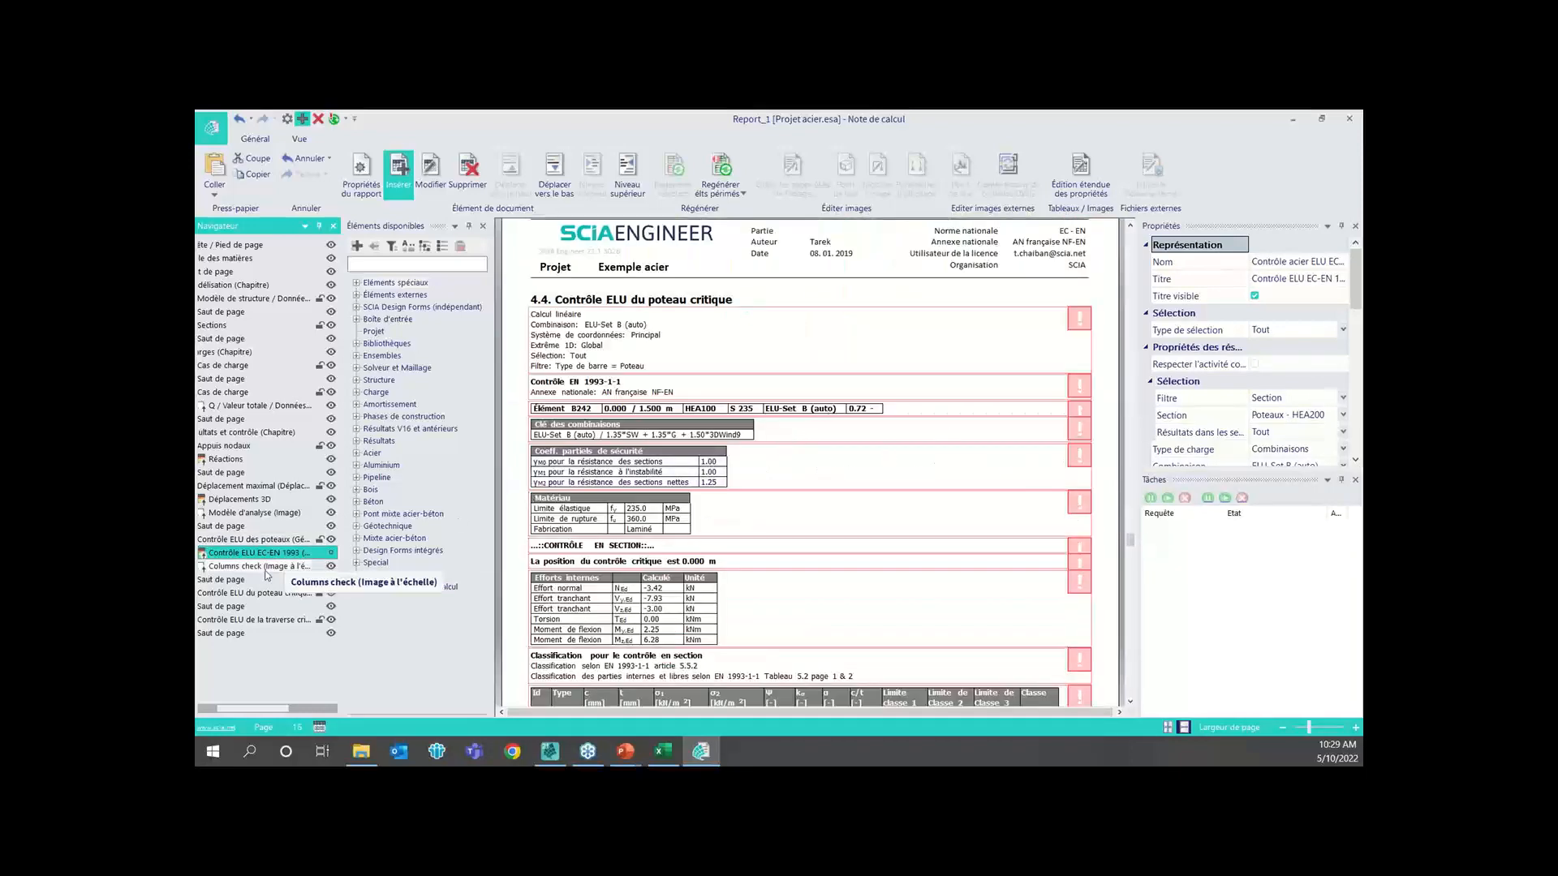
pyautogui.click(262, 595)
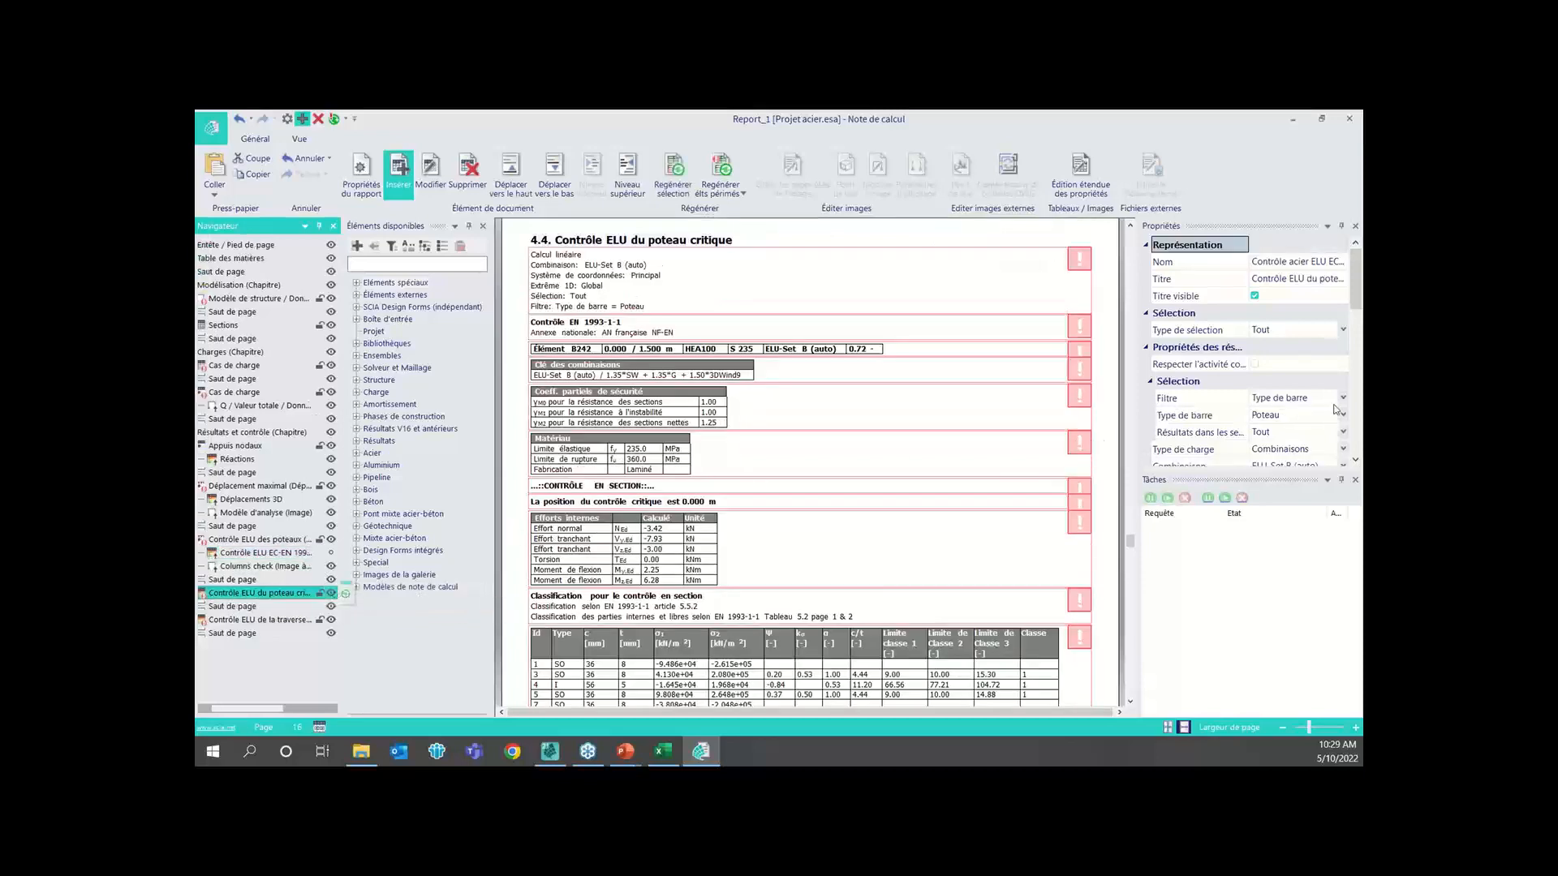
pyautogui.scroll(-3, 1286, 411)
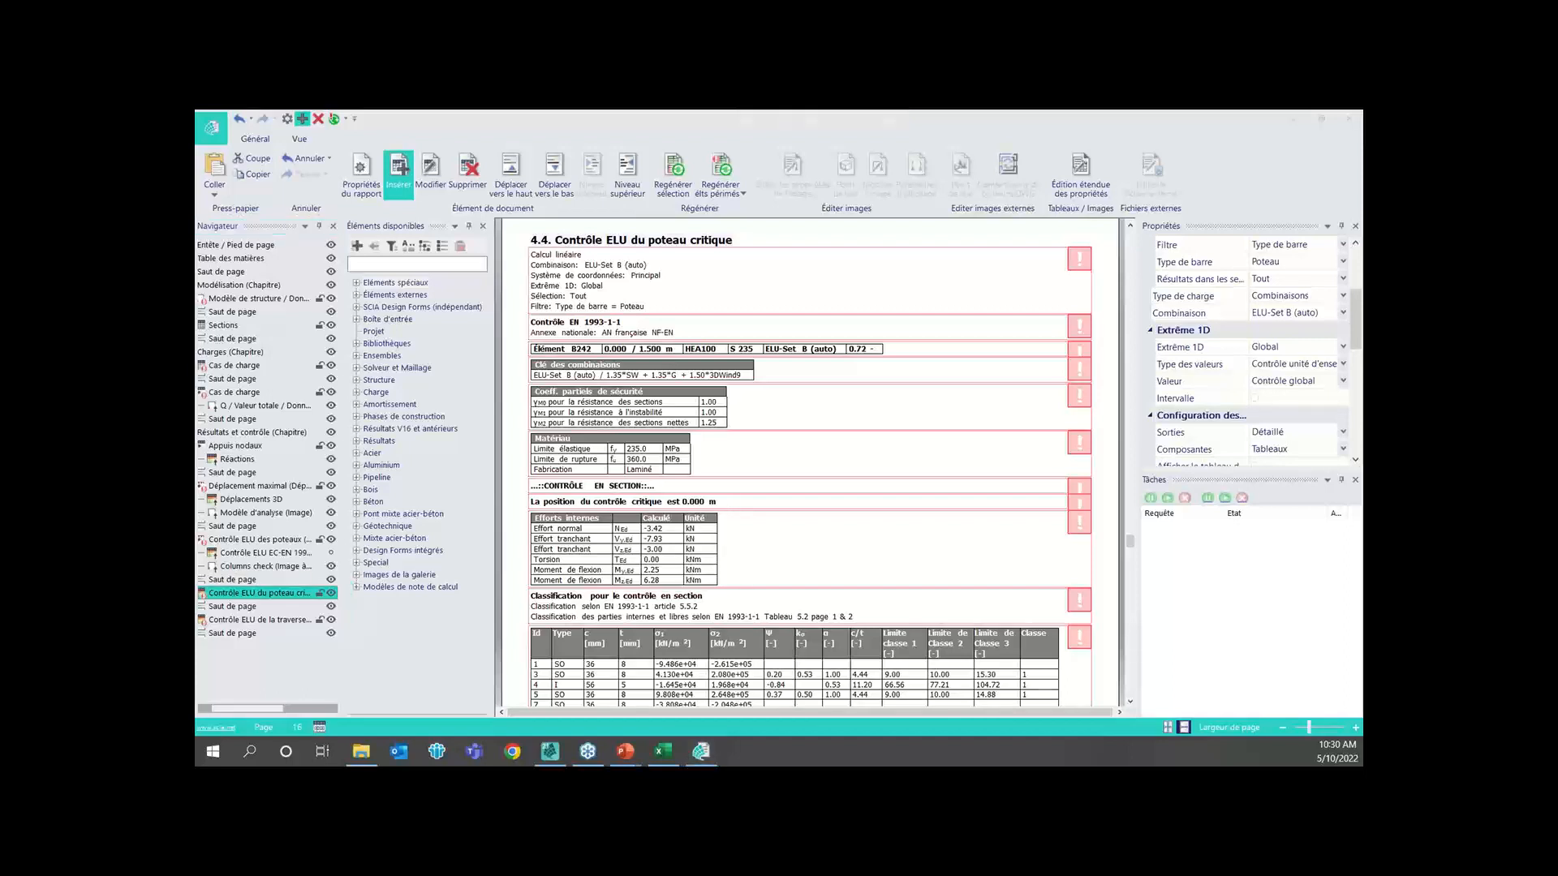
pyautogui.hotkey('alt', 'Tab')
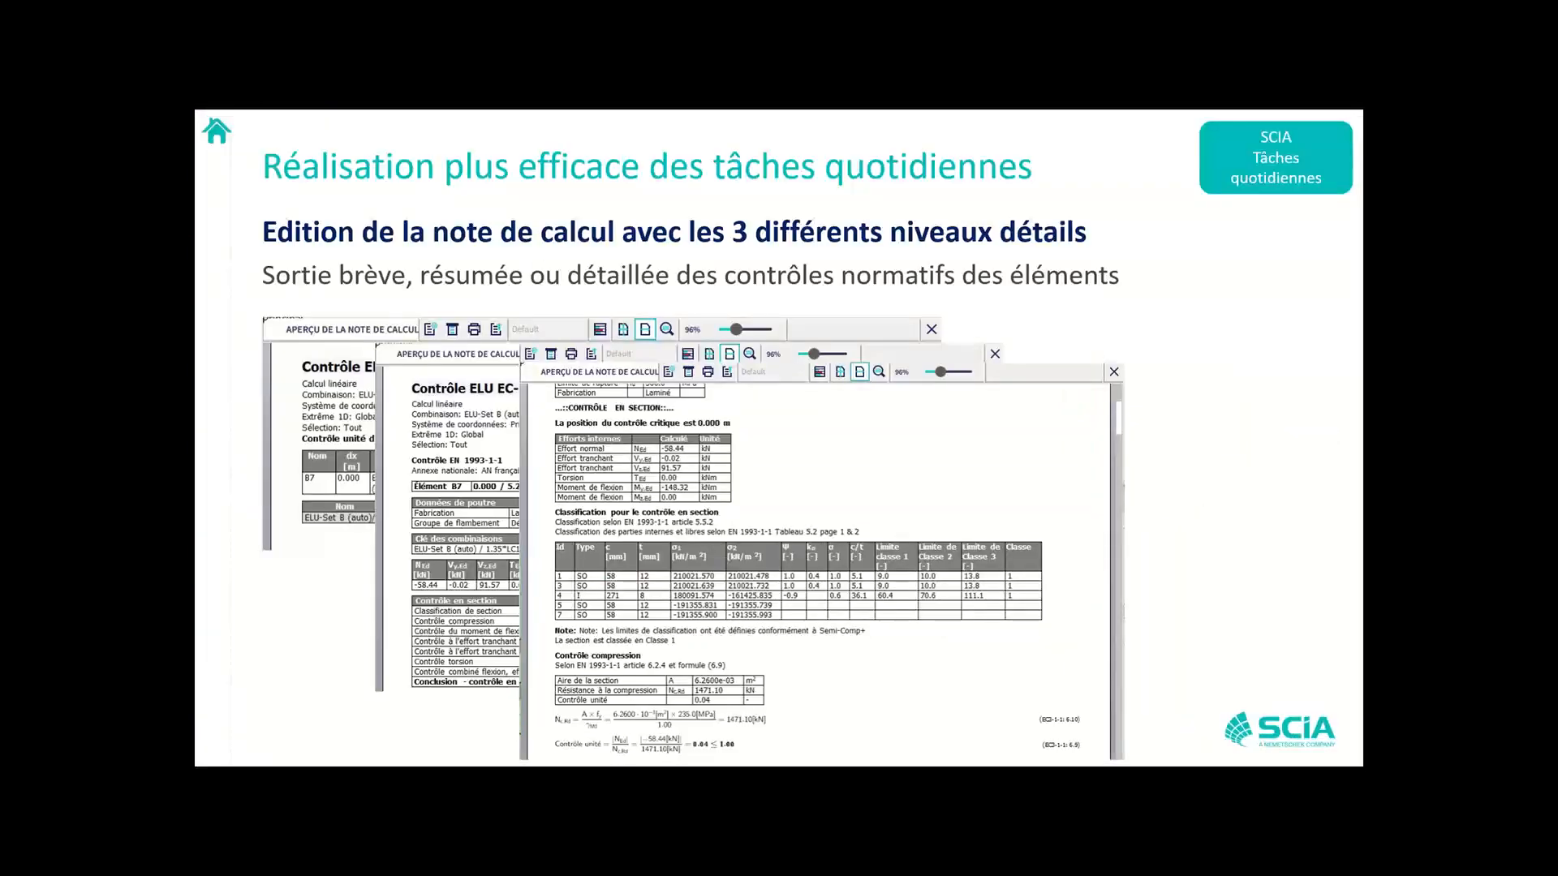
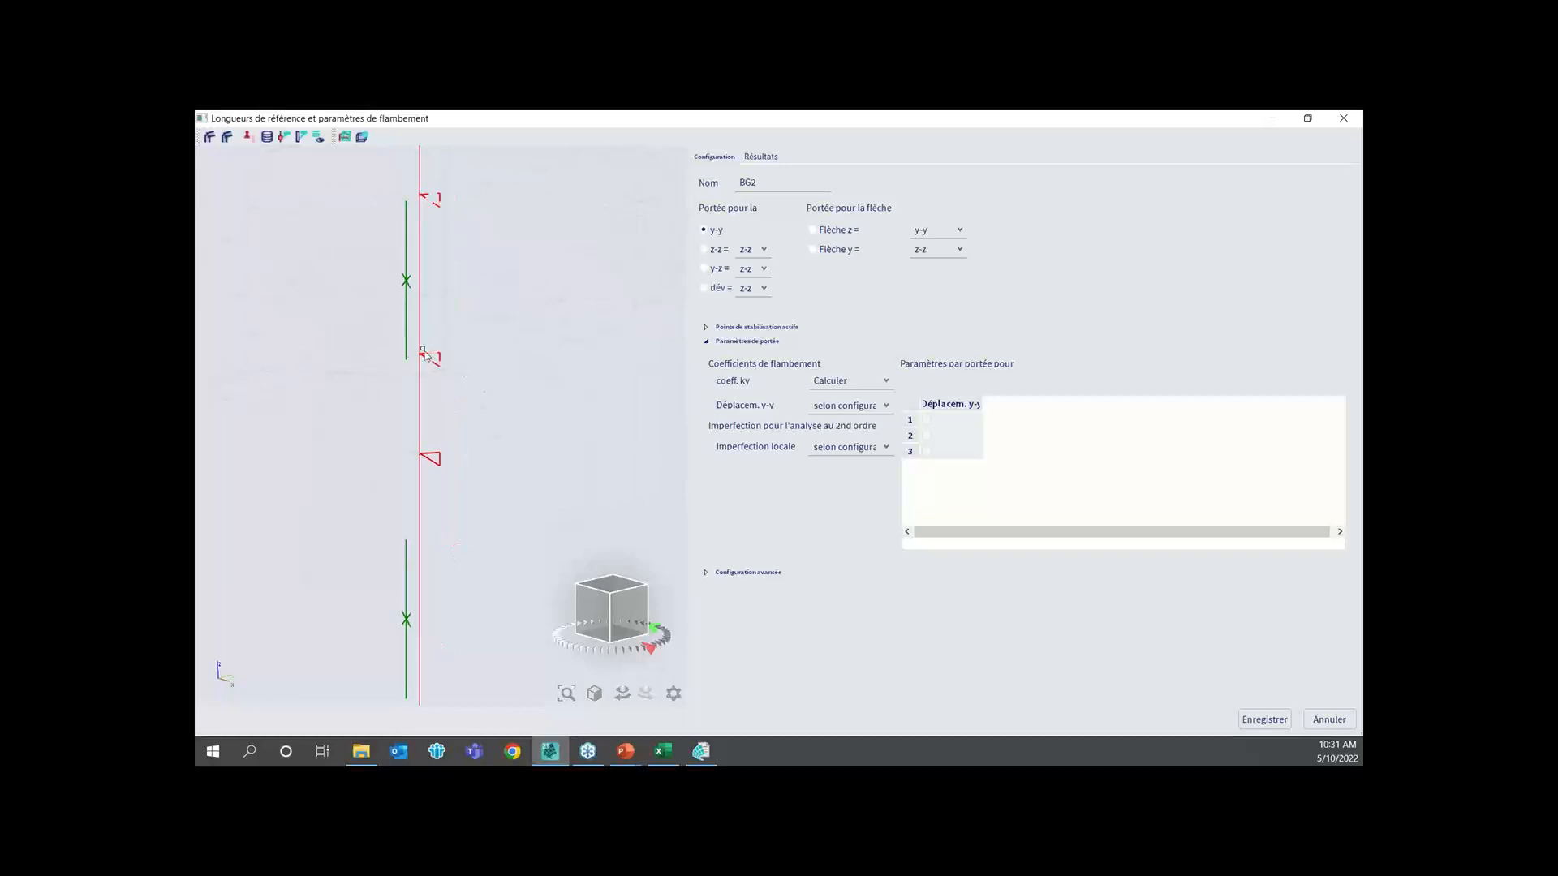
# Examine the y-y and z-z buckling spans of BG2 in the model view and close its settings without saving
pyautogui.scroll(-2, 451, 368)
pyautogui.scroll(-2, 451, 367)
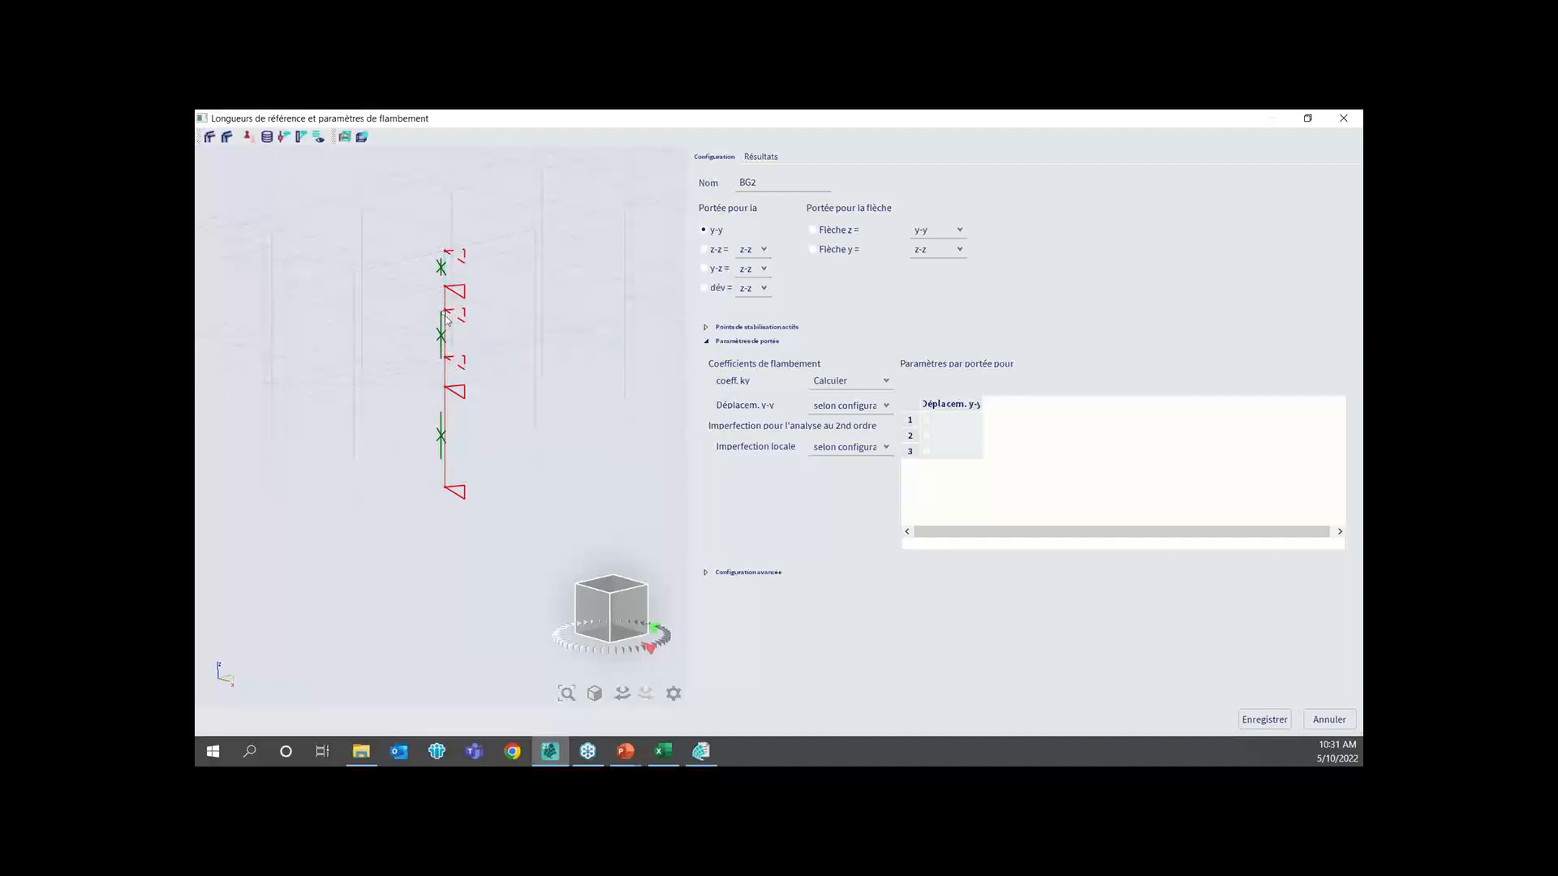
pyautogui.moveTo(624, 613); pyautogui.dragTo(613, 609)
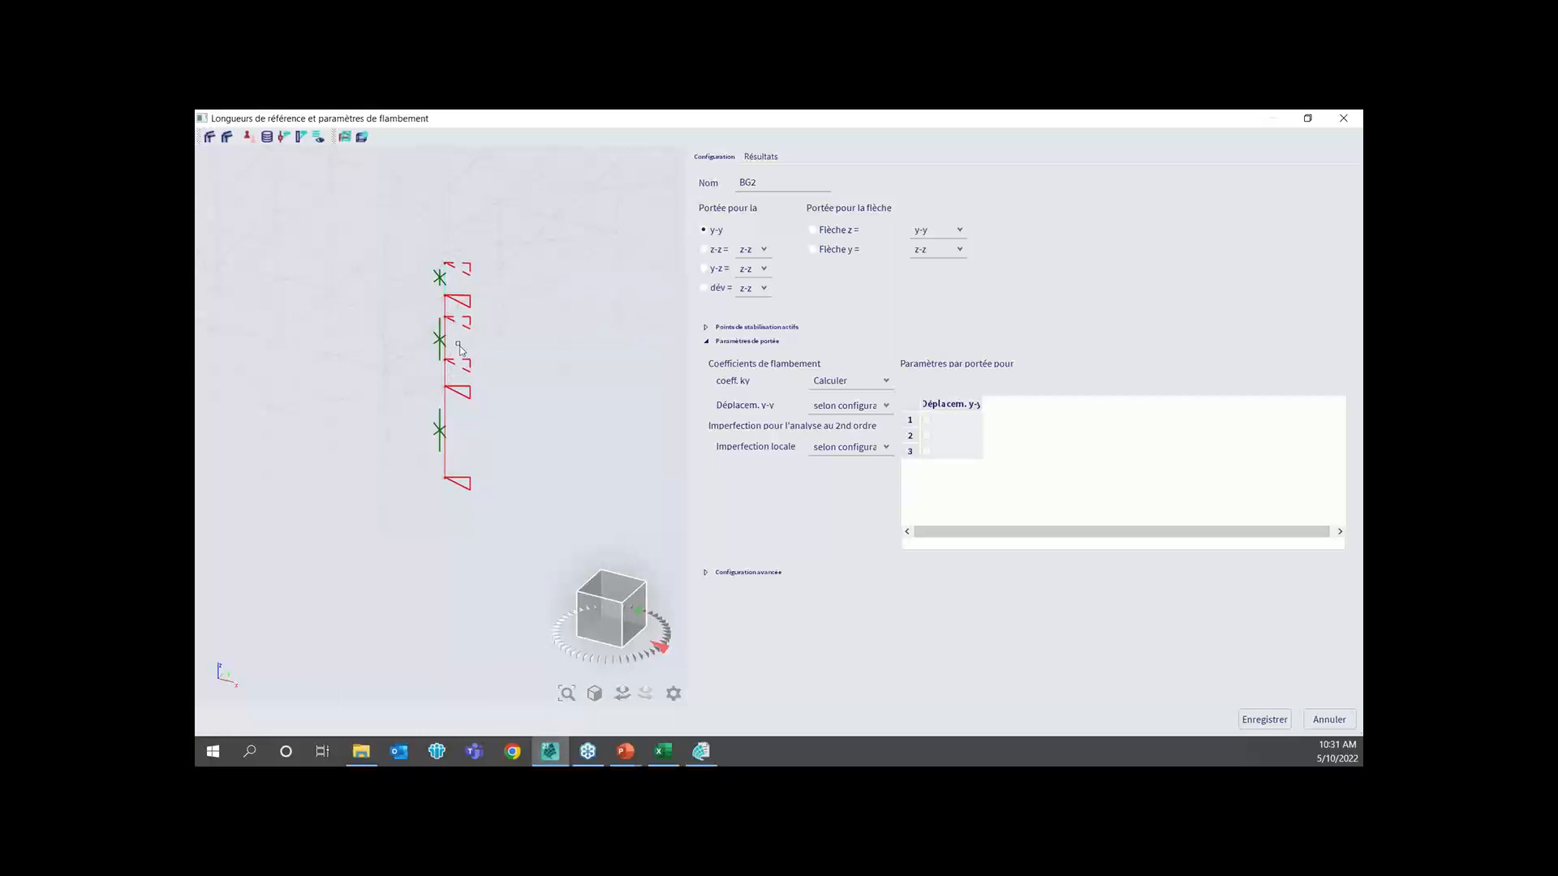
pyautogui.click(703, 250)
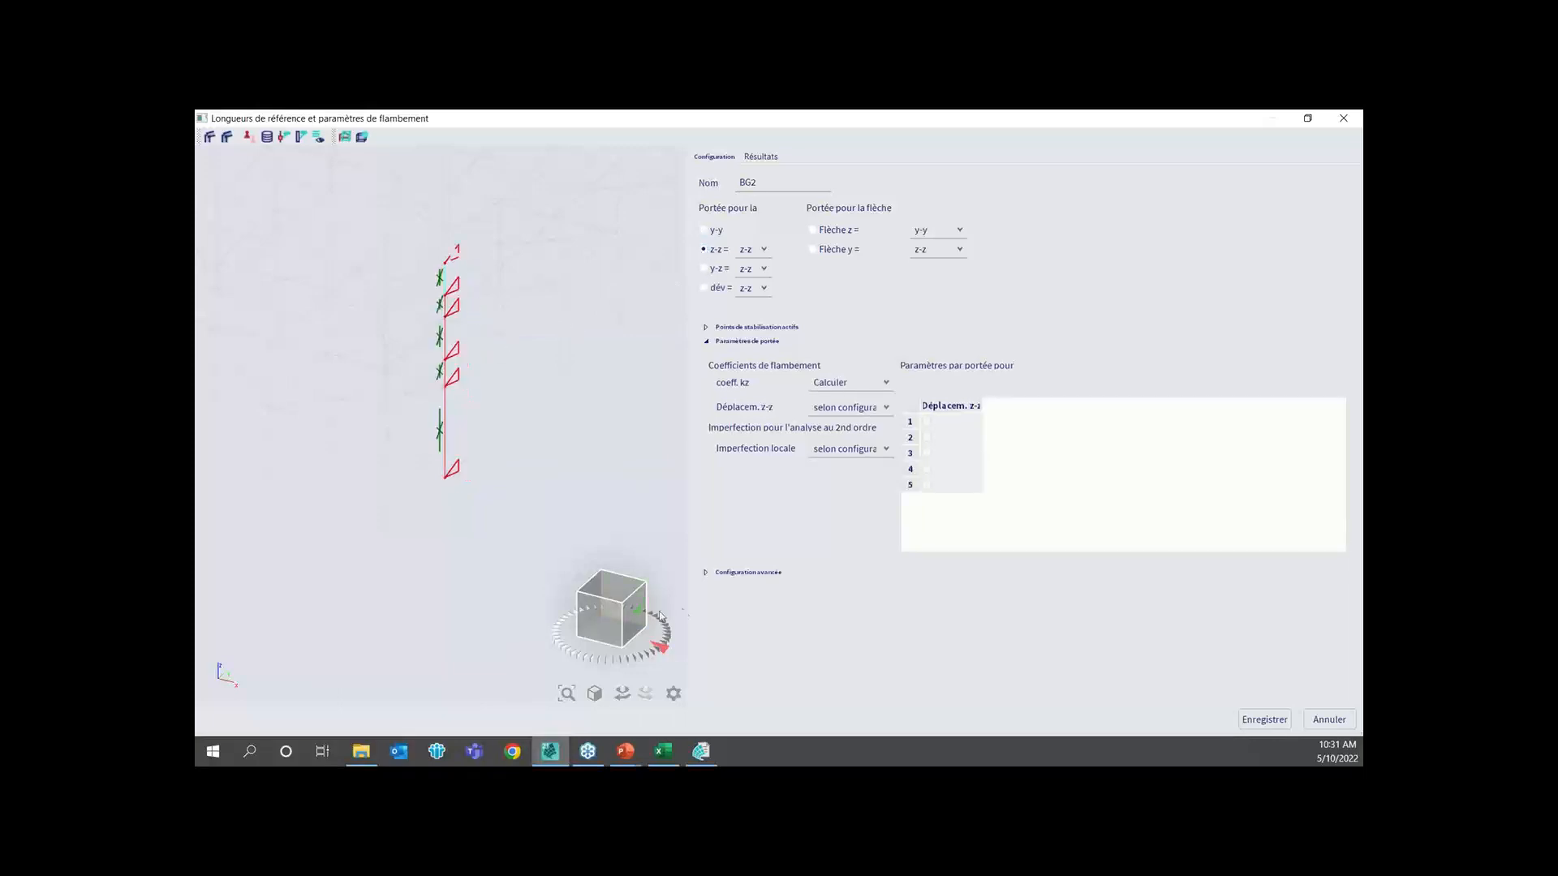
pyautogui.click(632, 612)
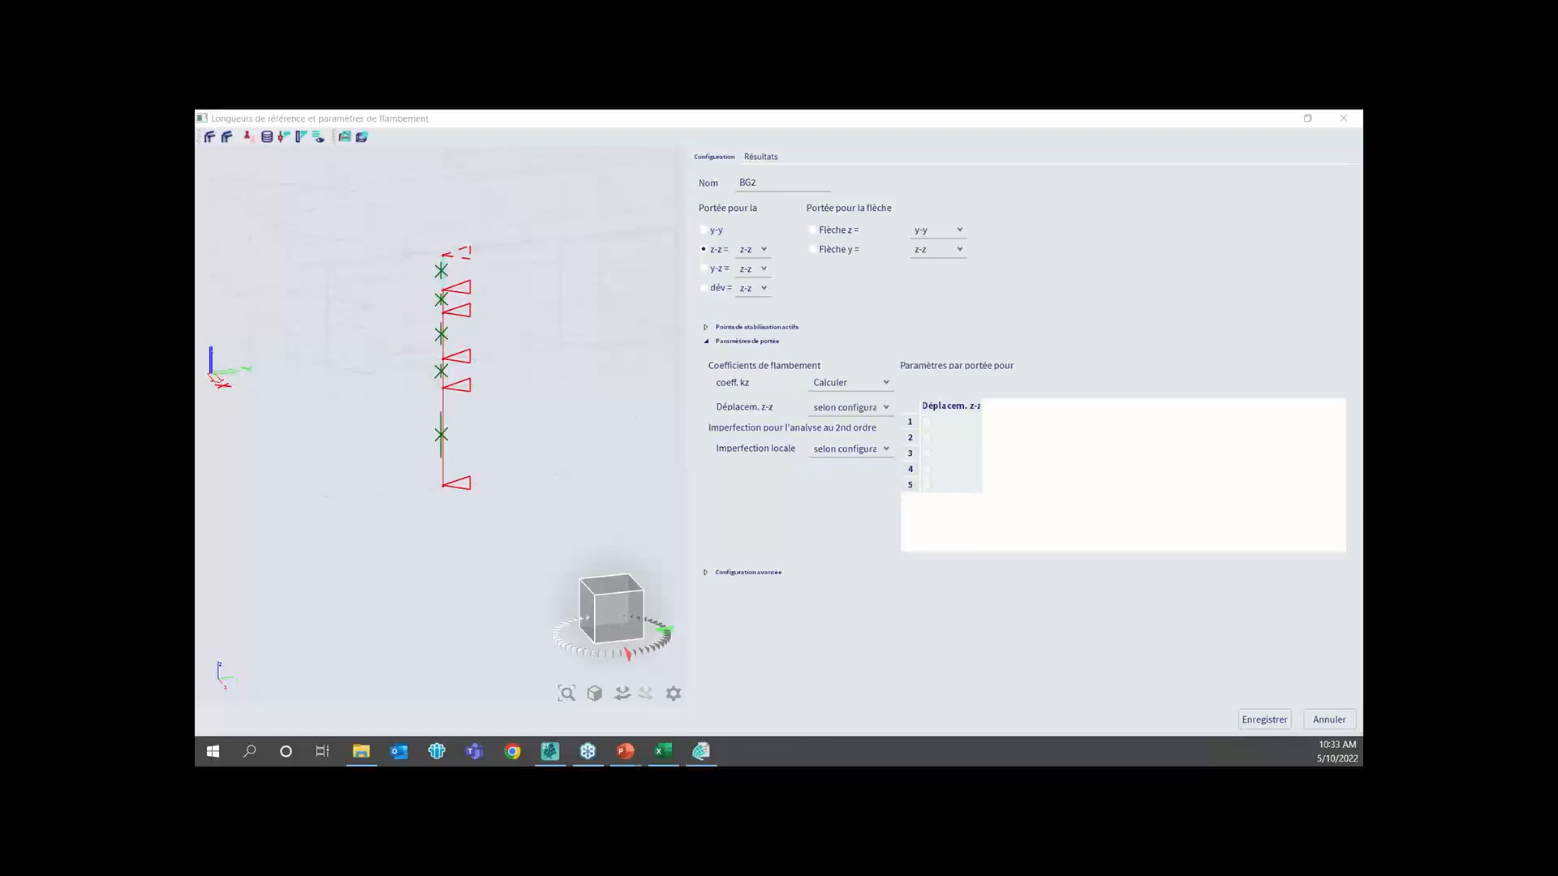
pyautogui.click(1327, 721)
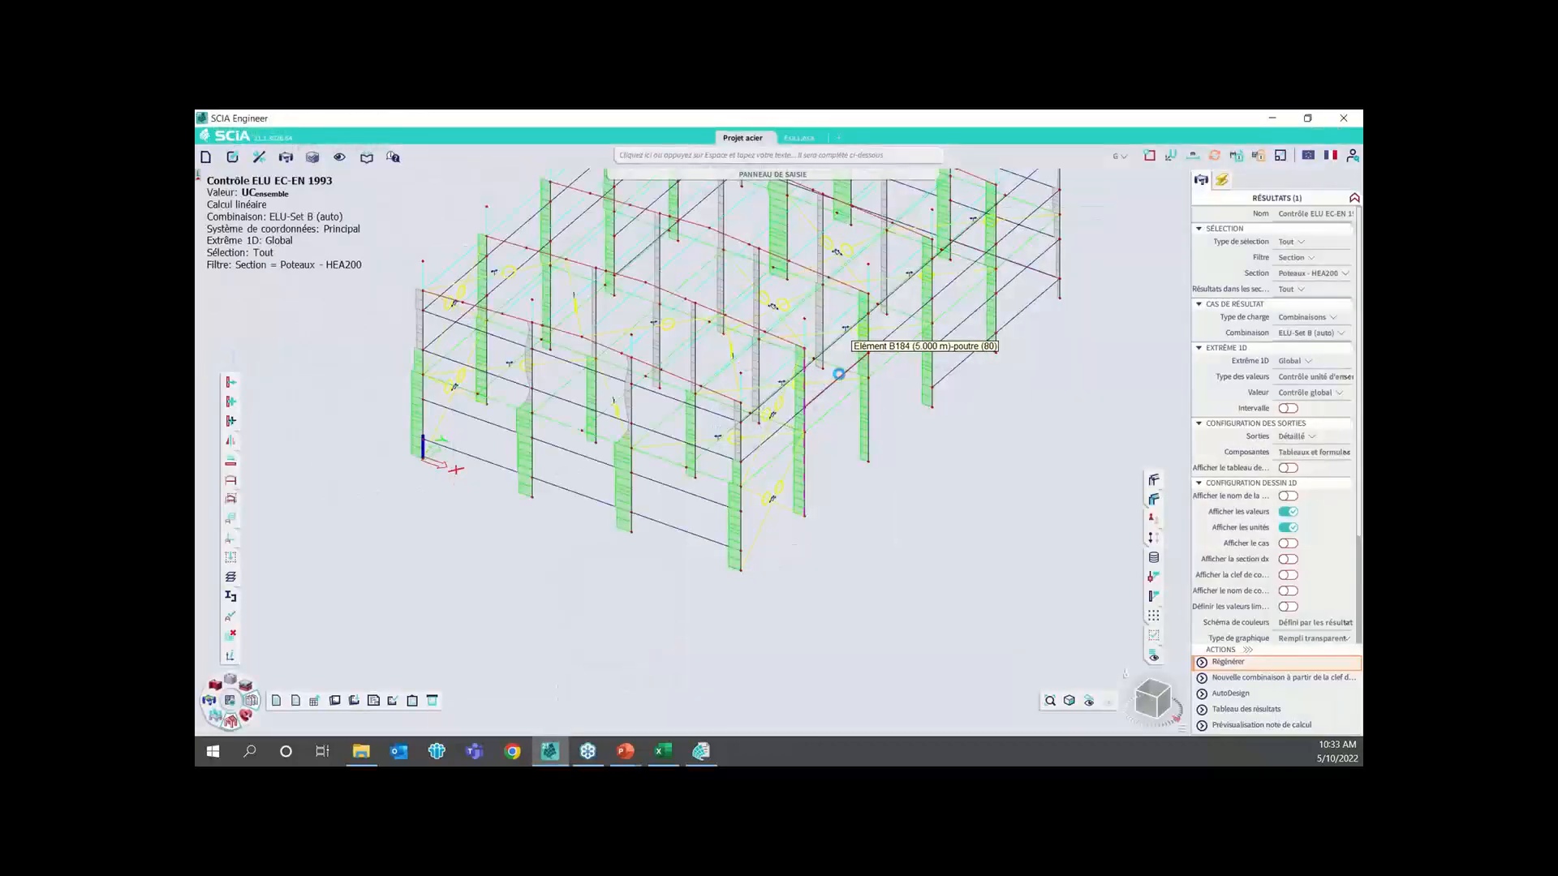
# Search the available commands for "combina" to find the load combination commands
pyautogui.click(247, 716)
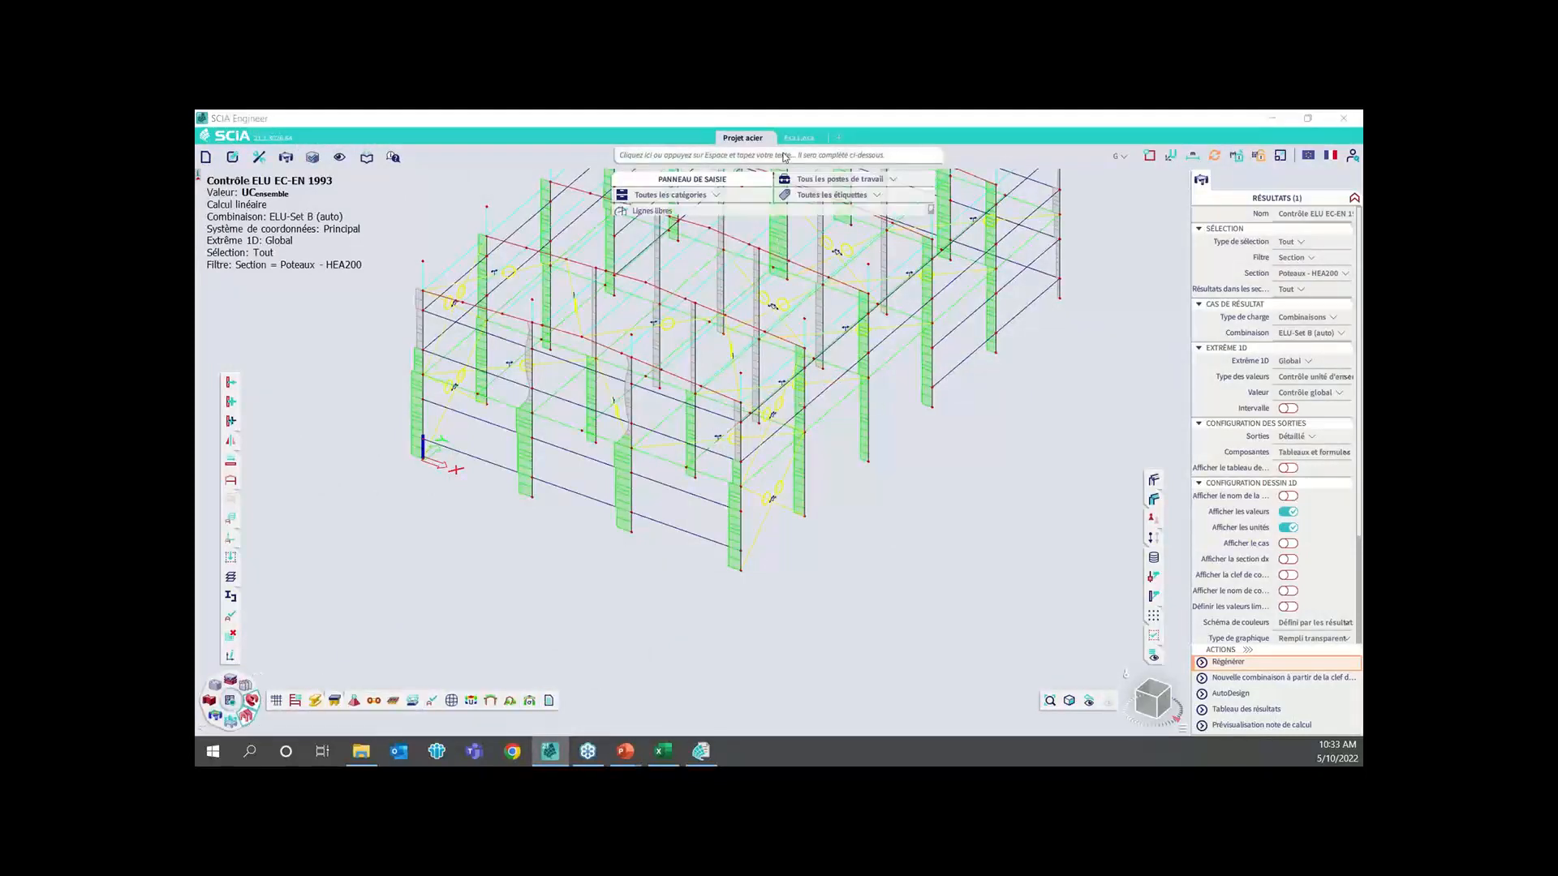
pyautogui.click(786, 155)
pyautogui.write('combinaison de groupes de masses')
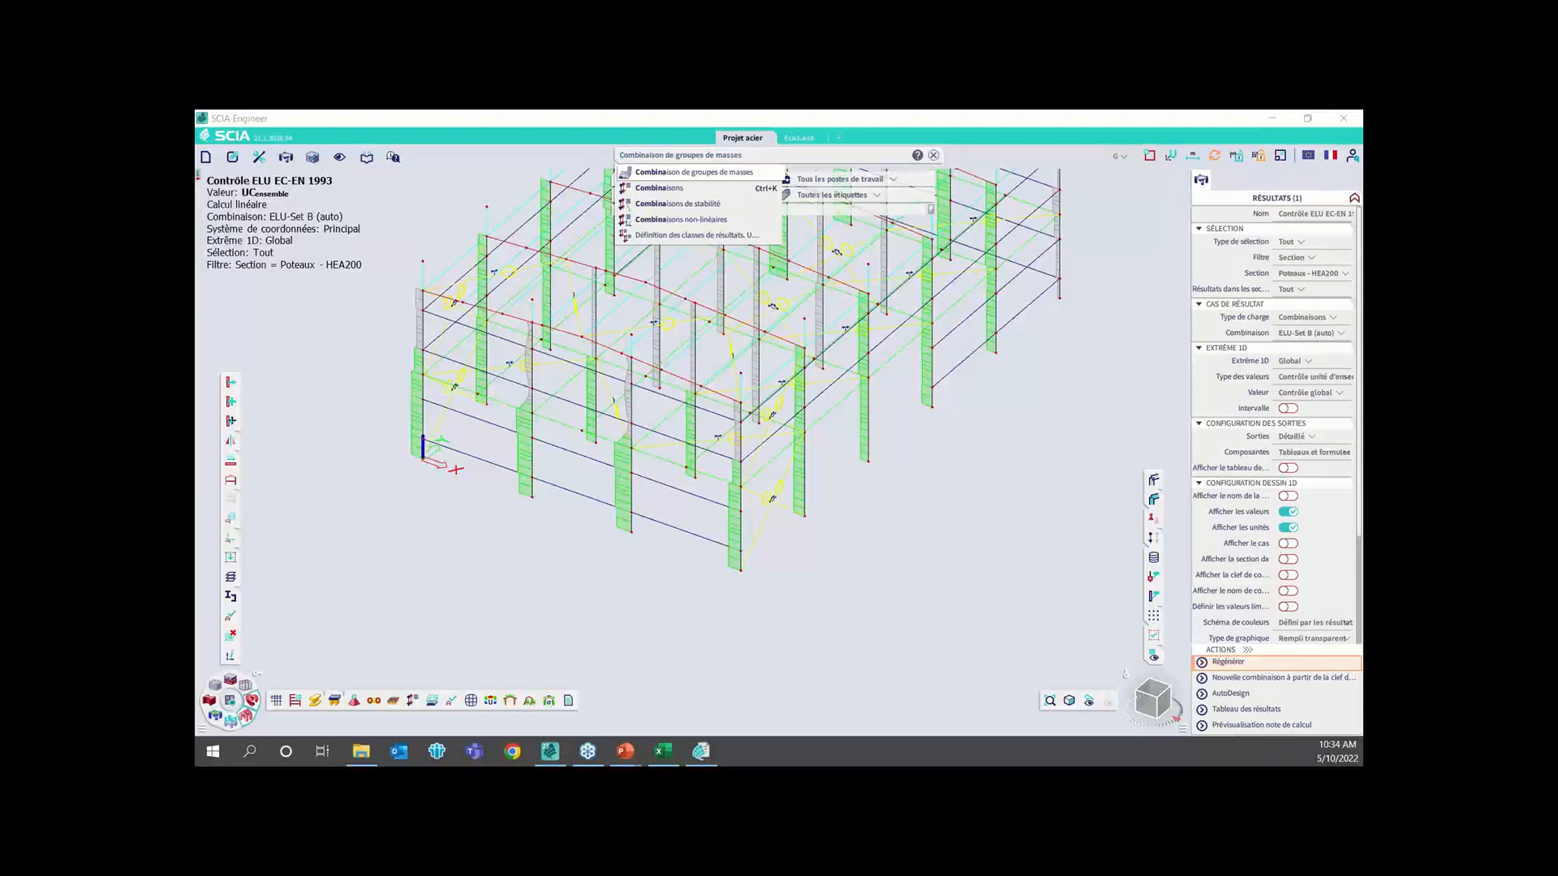
pyautogui.press('Return')
# Enable the Contrôles au feu functionality under Acier in the project settings and show the steel check commands
pyautogui.click(206, 157)
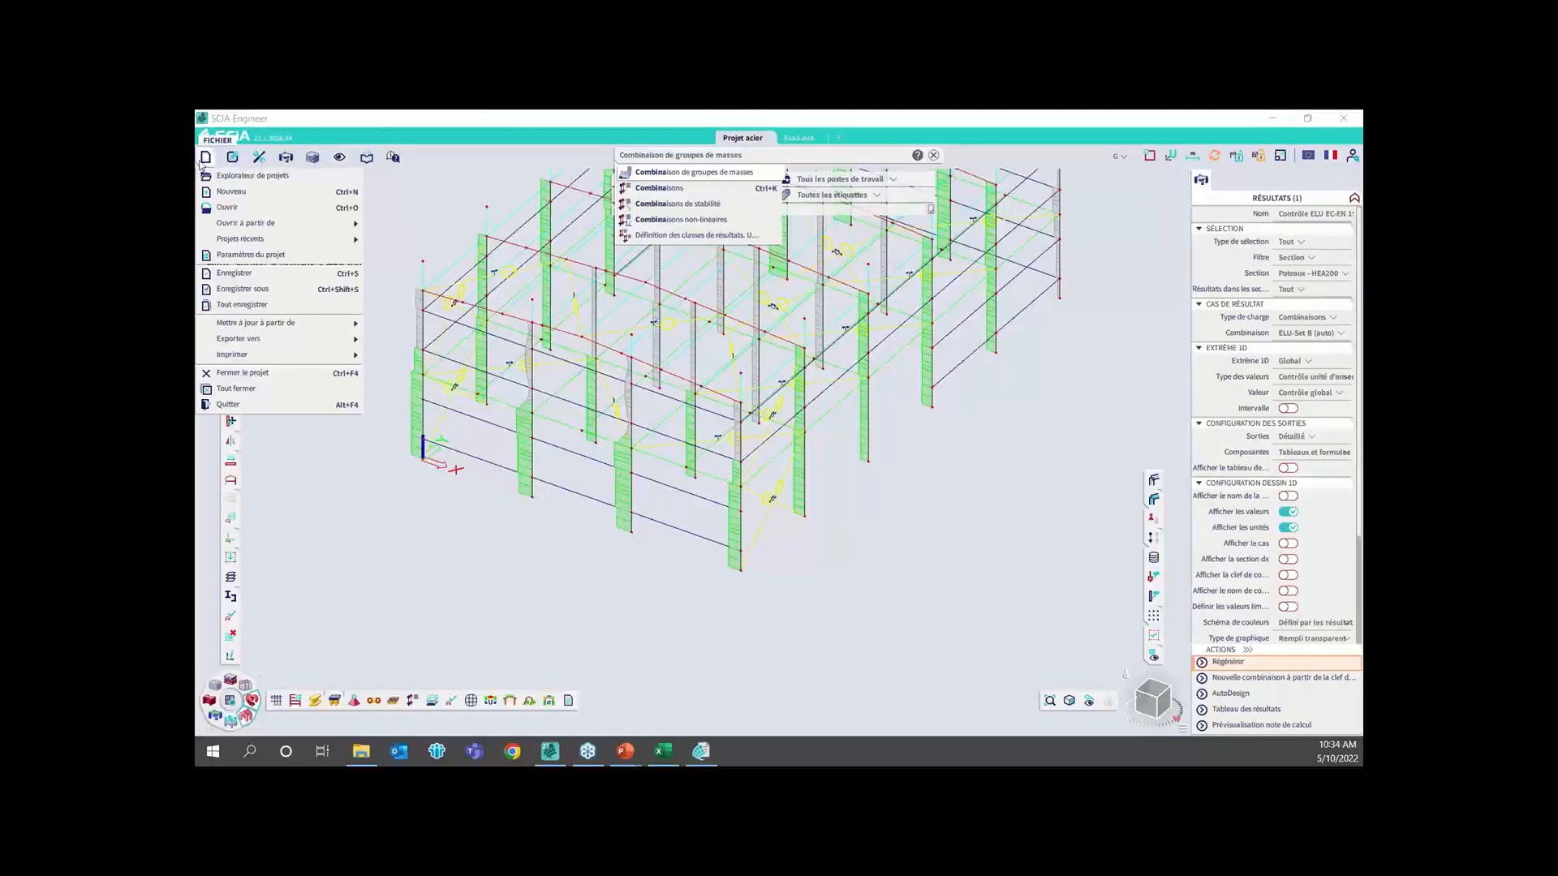
pyautogui.click(252, 255)
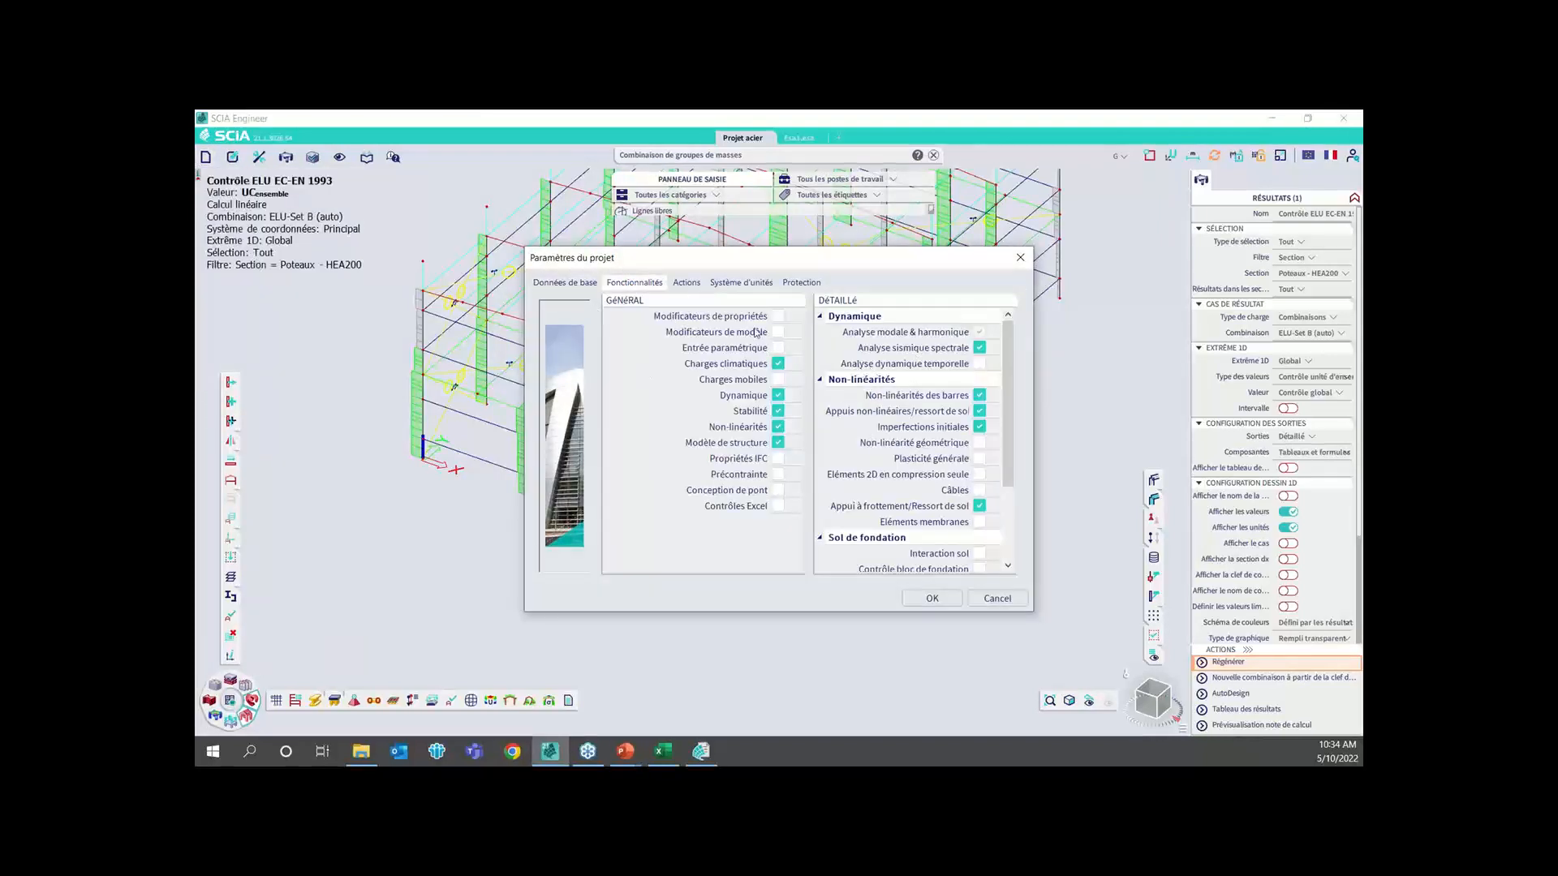
pyautogui.scroll(-3, 896, 436)
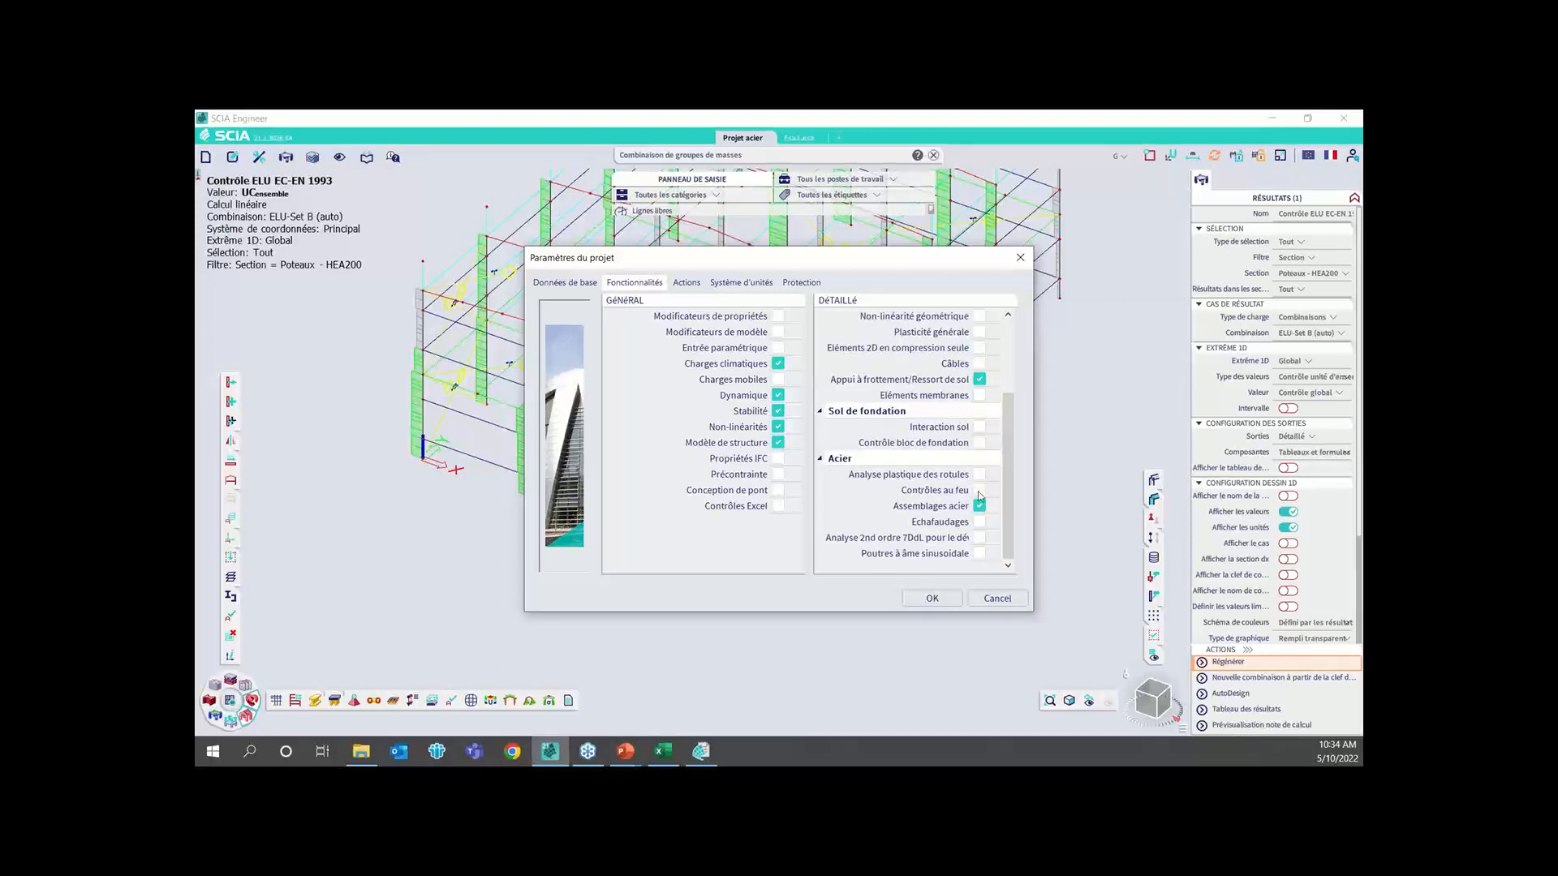
pyautogui.click(979, 495)
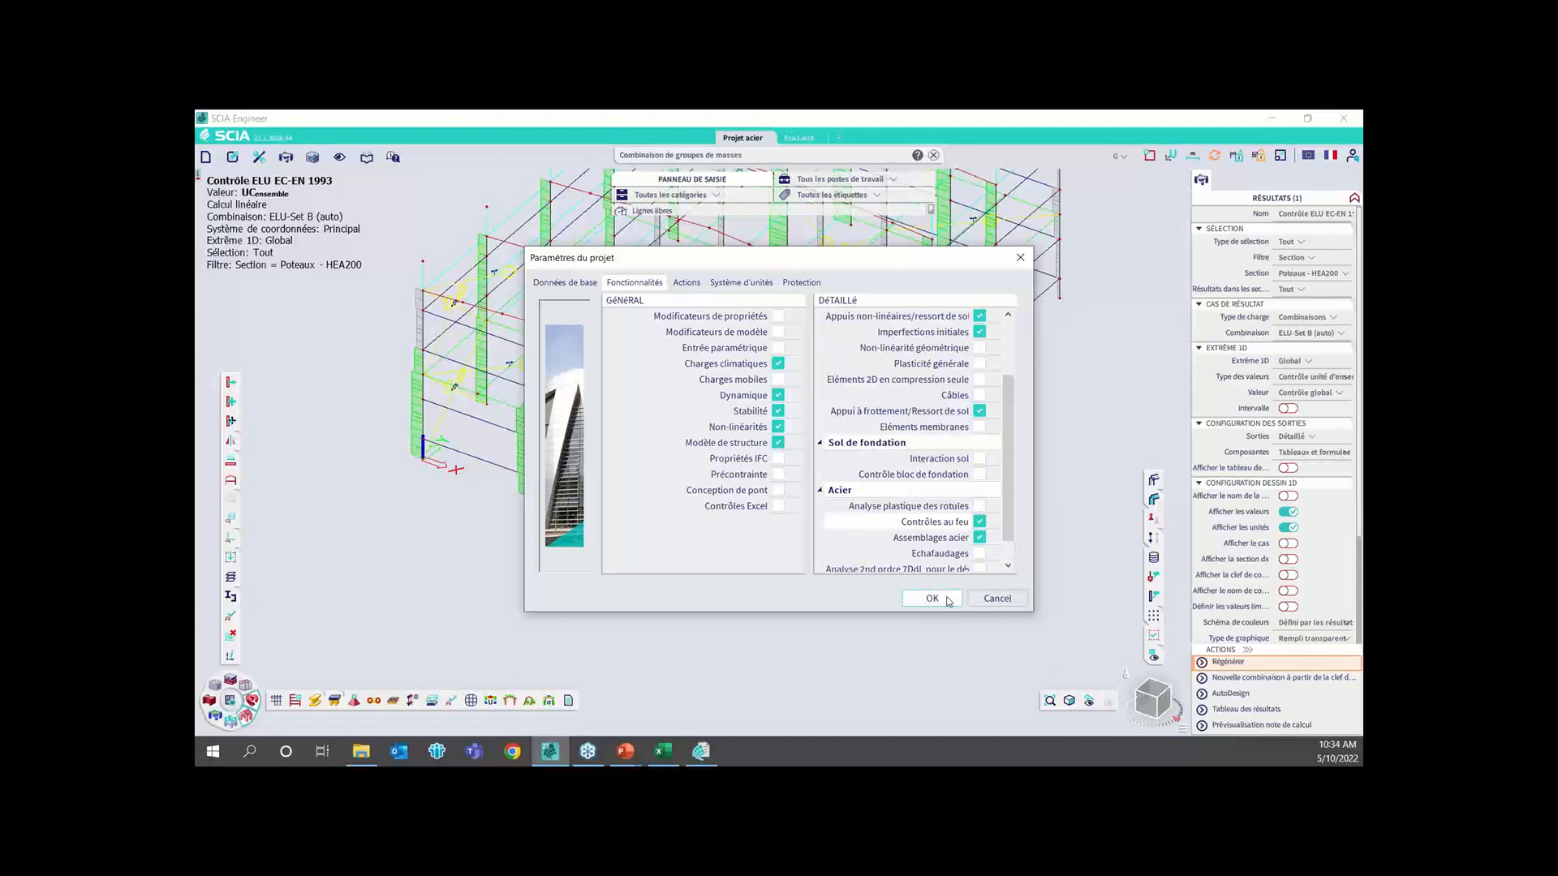
pyautogui.click(946, 598)
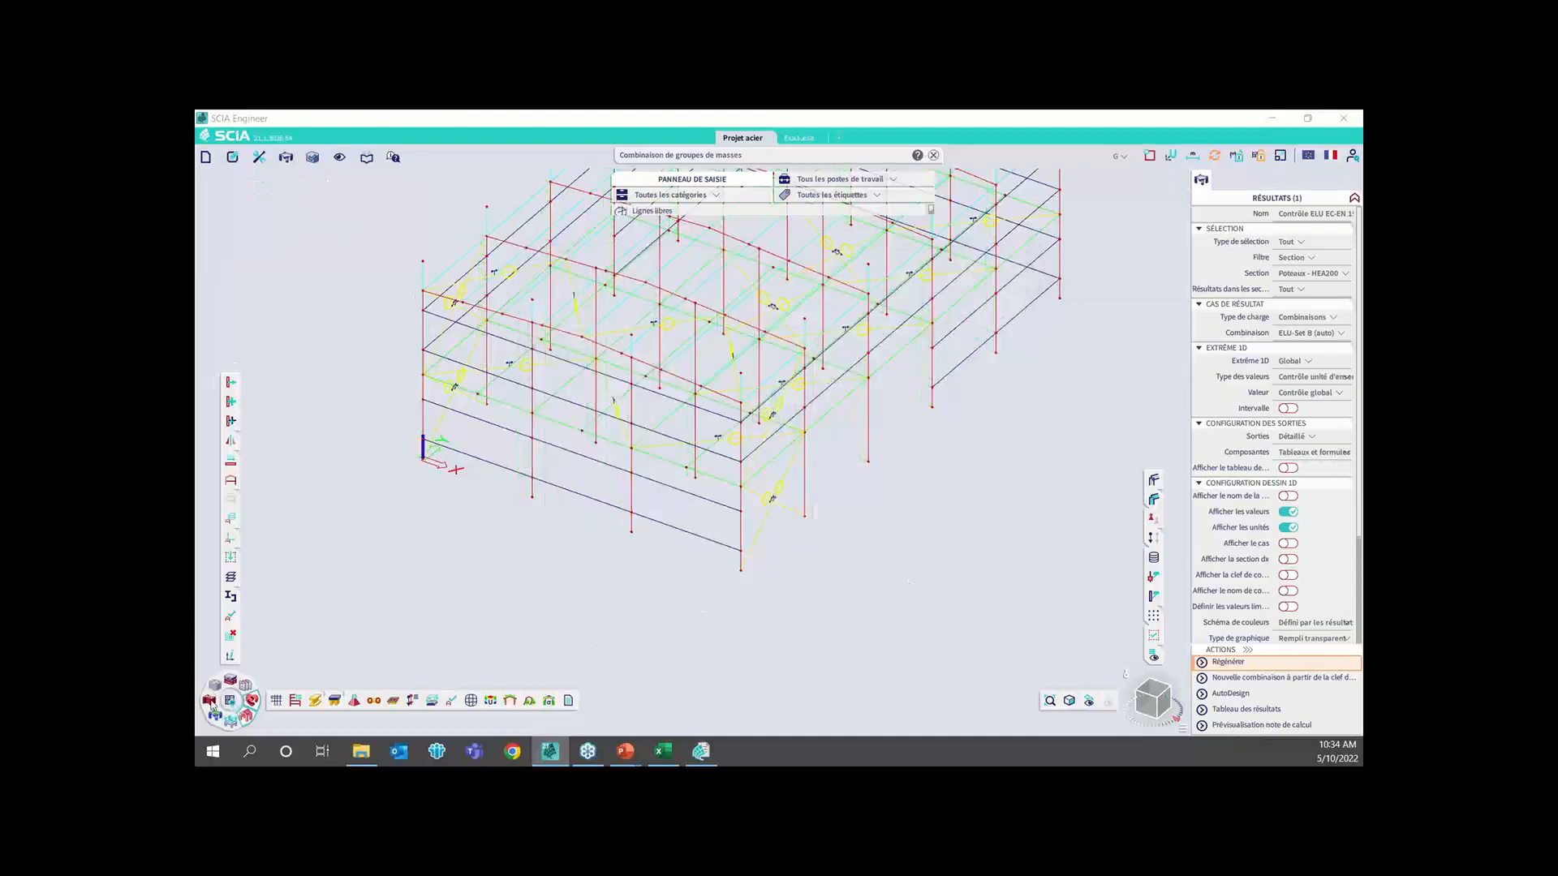
pyautogui.click(210, 703)
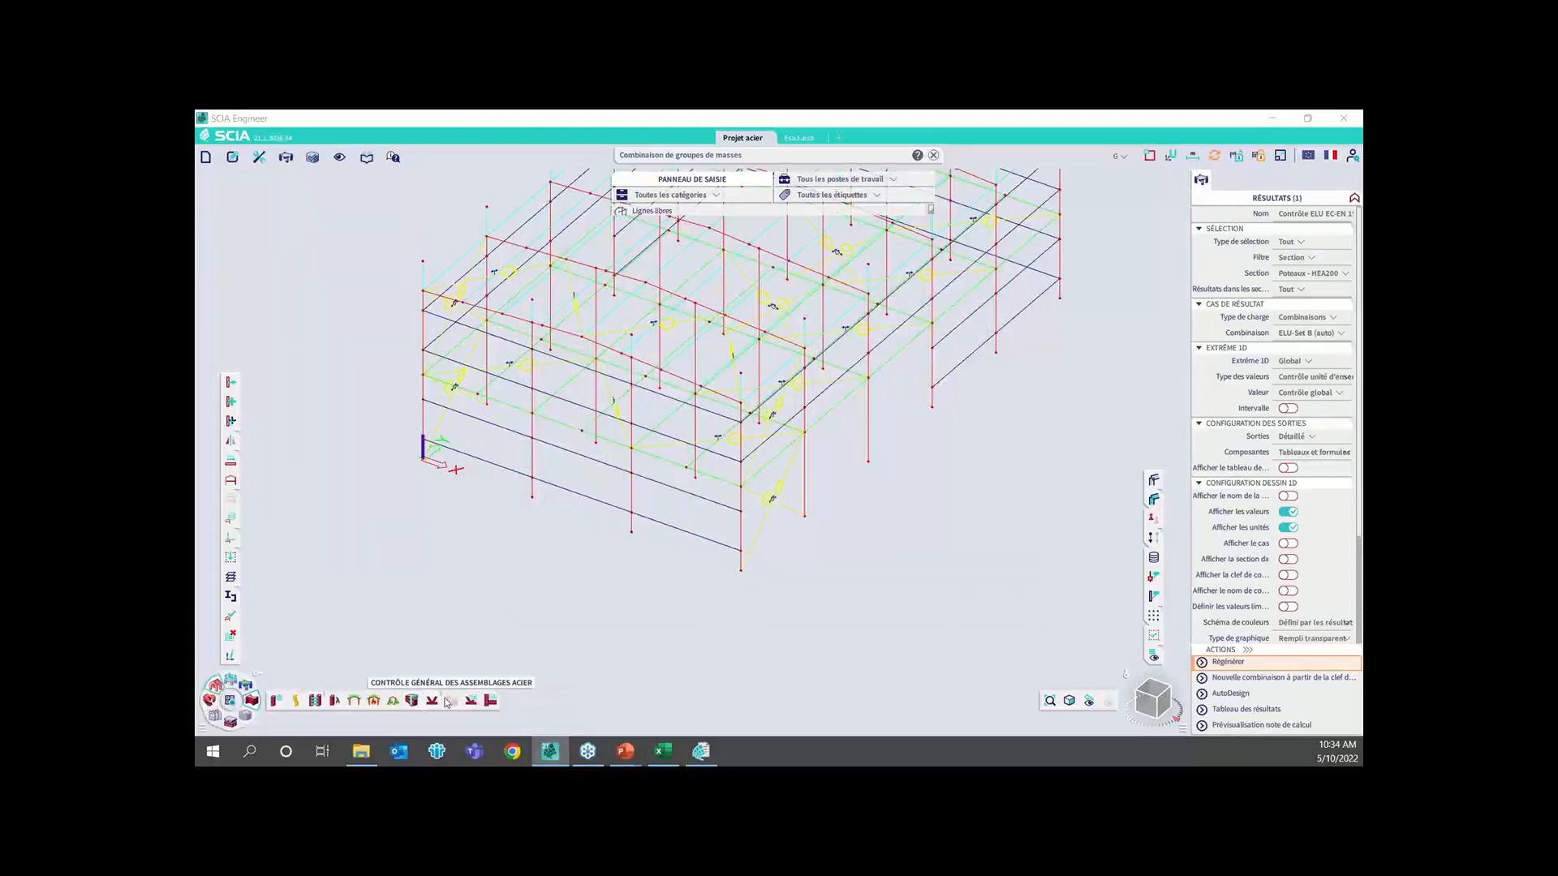
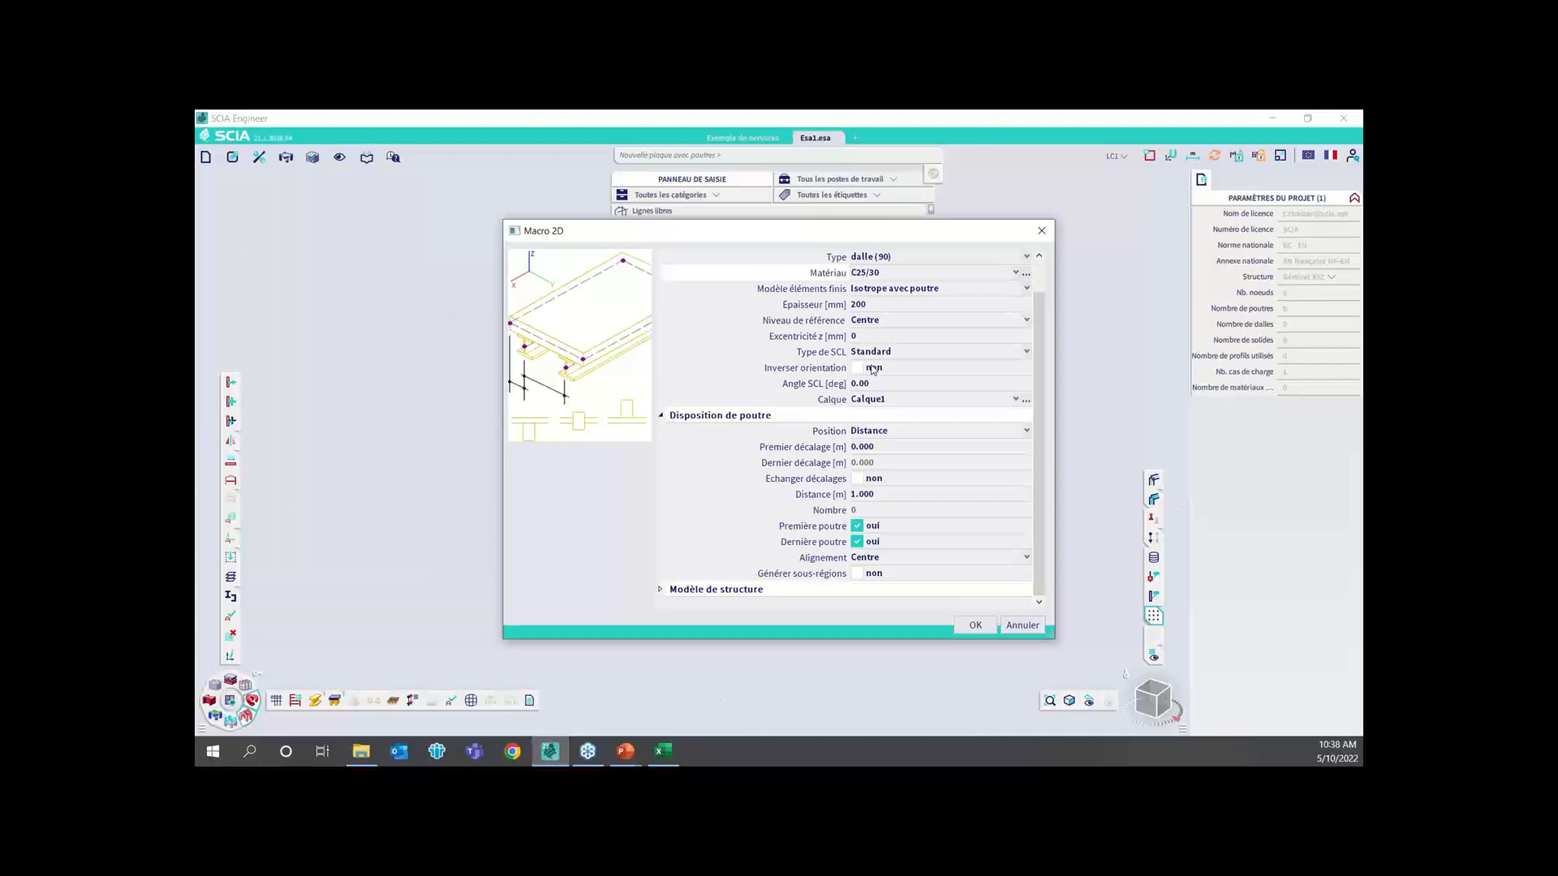
# Review the beam position options of the ribbed slab and try swapping its first and last offsets
pyautogui.click(918, 434)
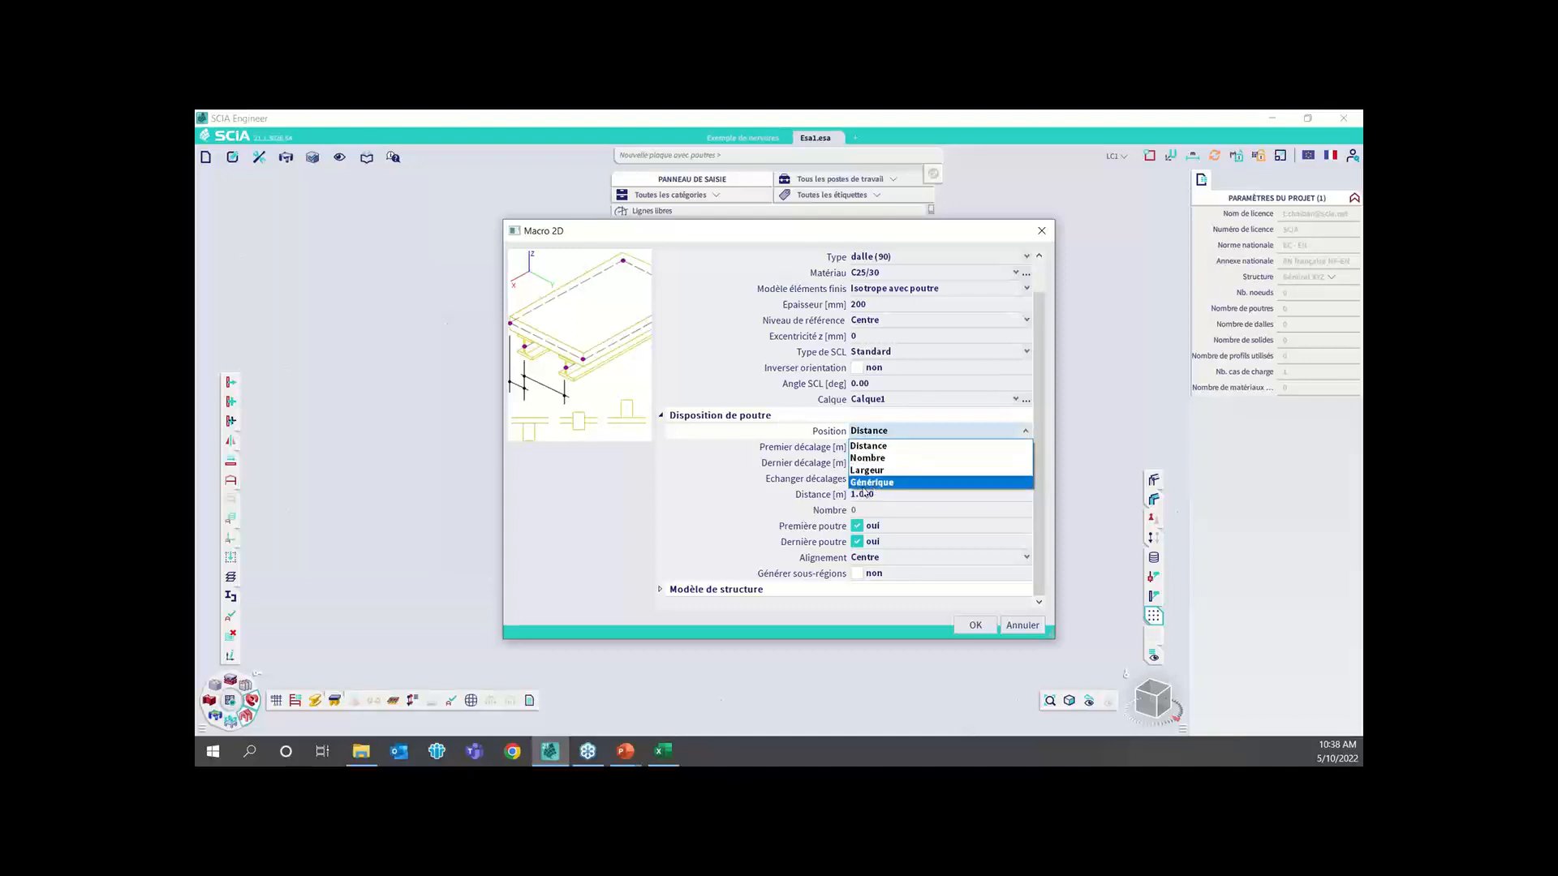
pyautogui.click(668, 511)
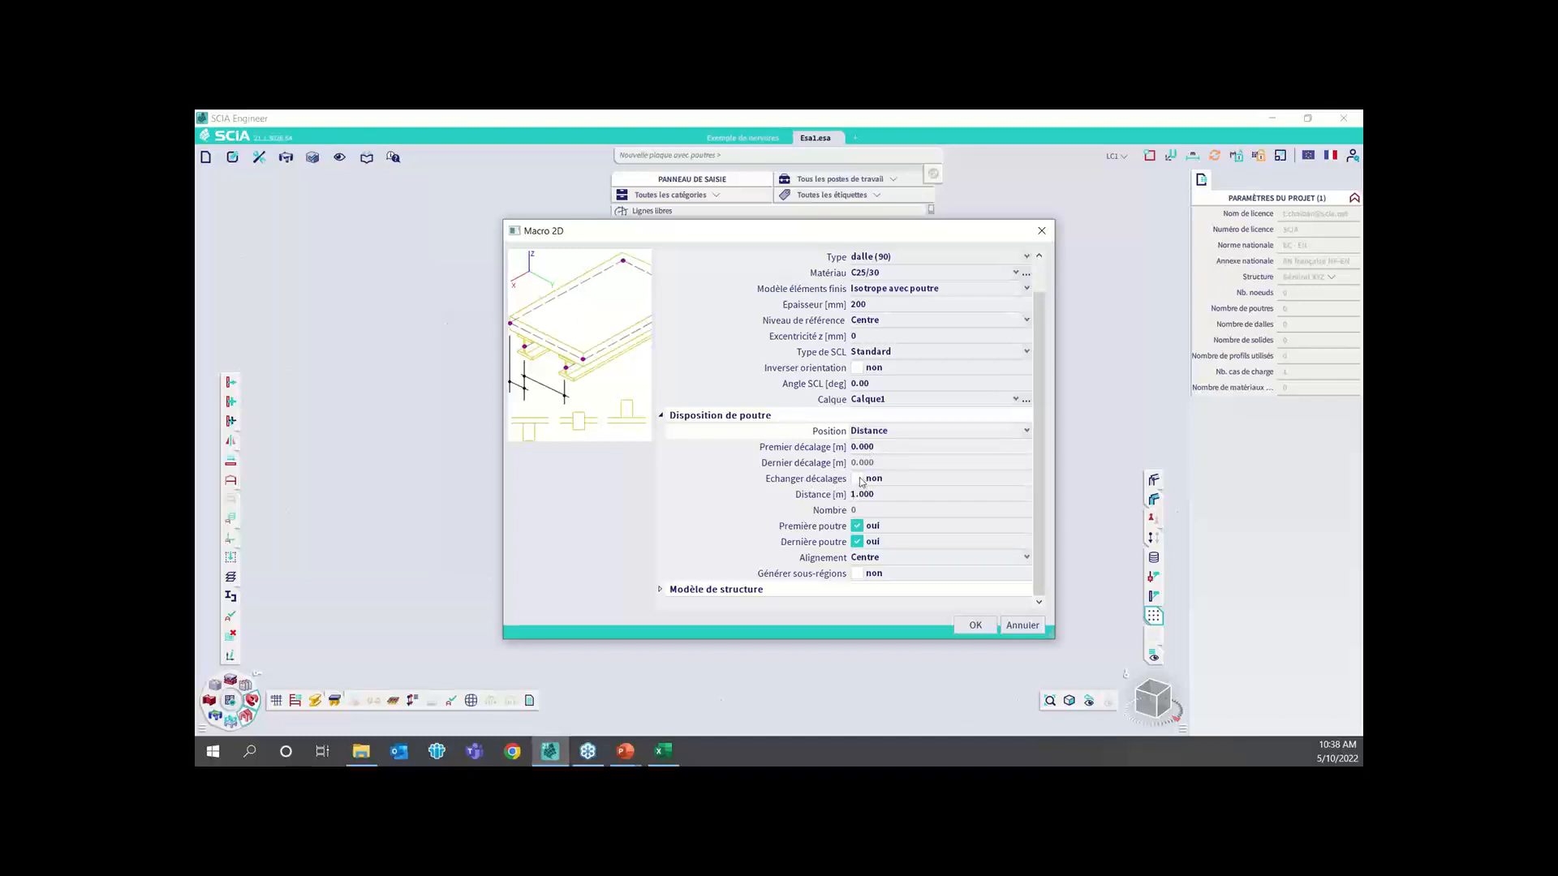
pyautogui.click(860, 480)
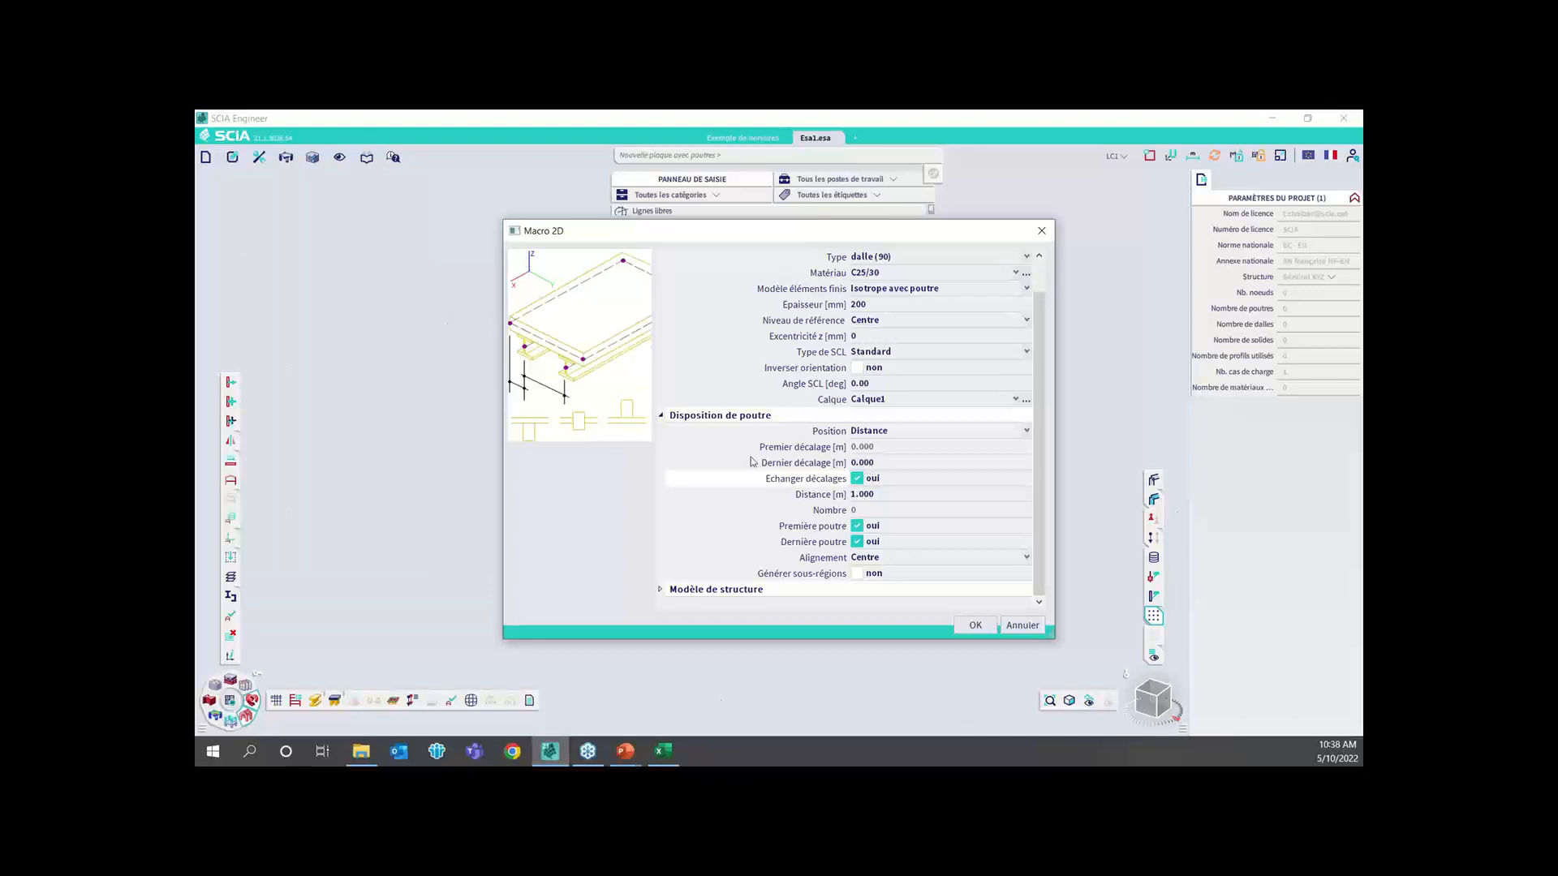
pyautogui.click(856, 478)
pyautogui.scroll(1, 947, 478)
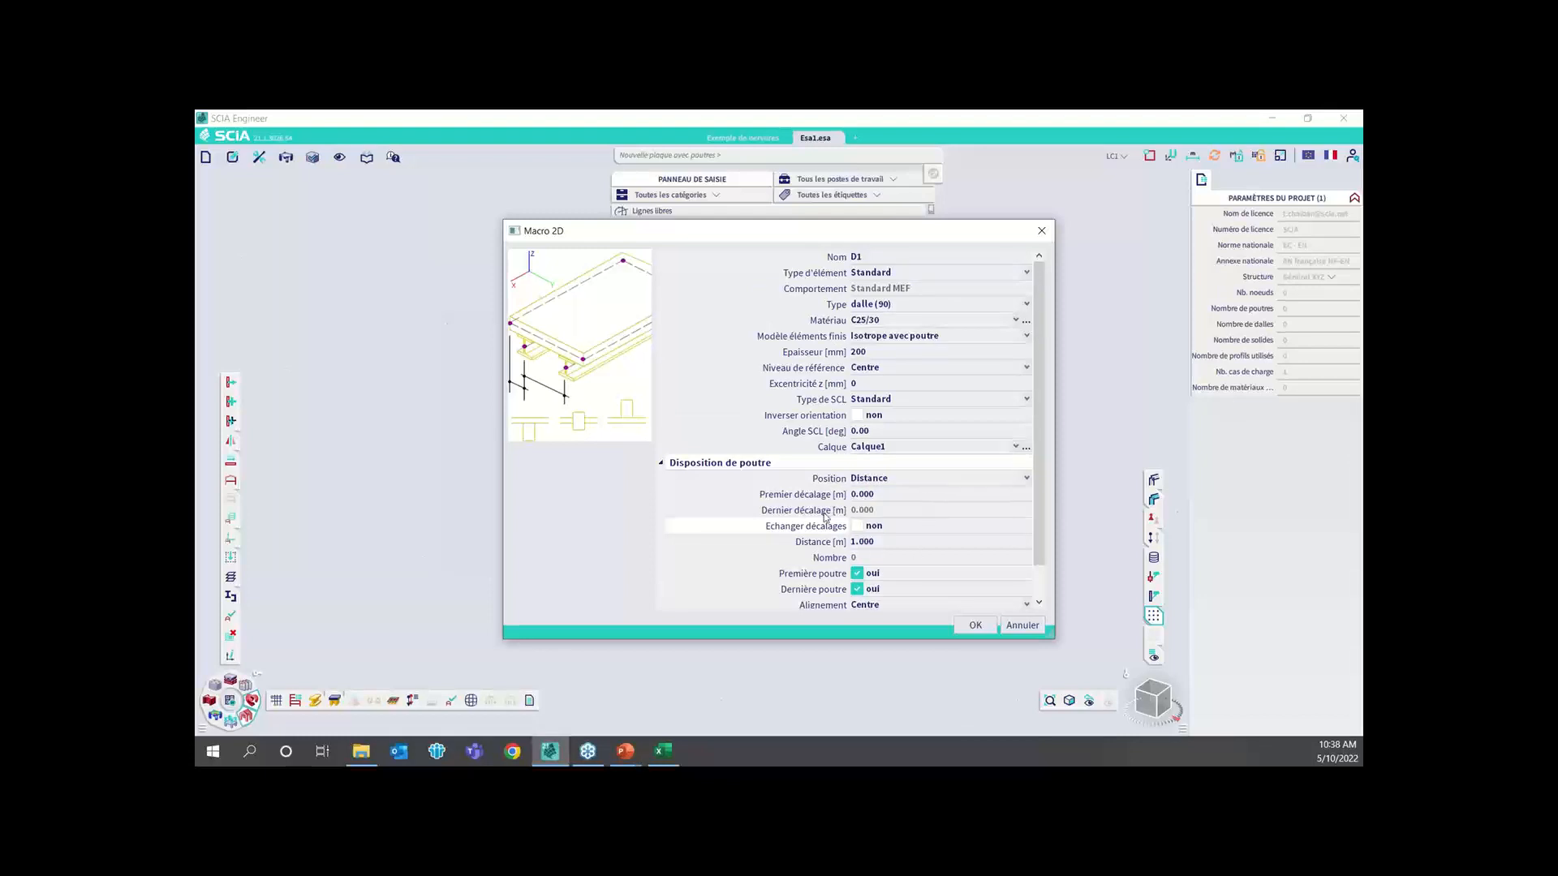
pyautogui.scroll(-1, 833, 537)
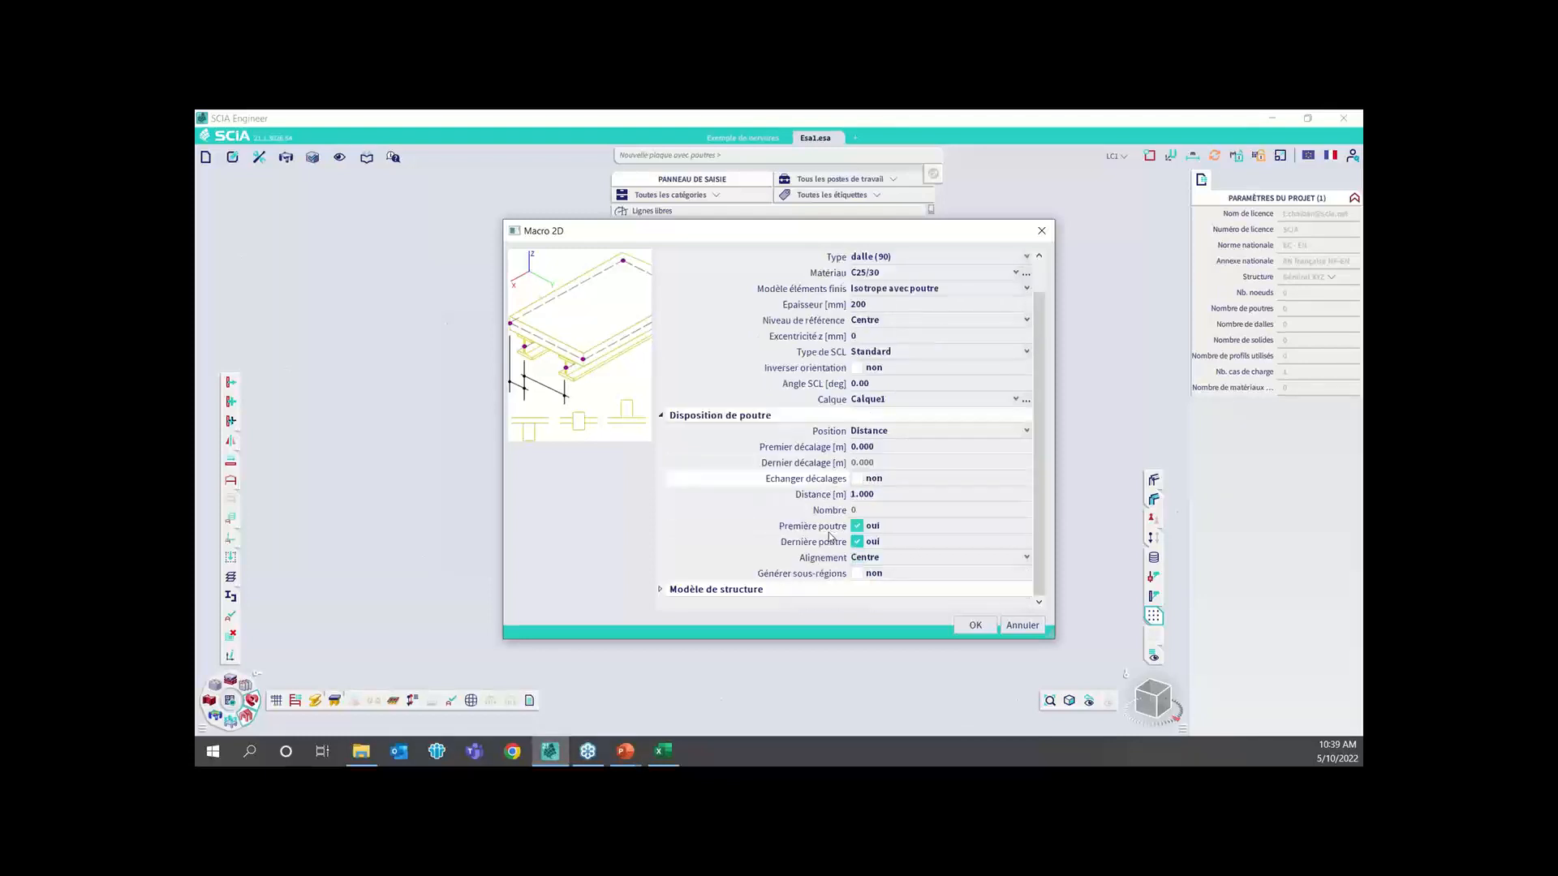
# Set the beam distance to 2 m and the beam alignment to Bas, and accept the ribbed slab properties
pyautogui.click(877, 496)
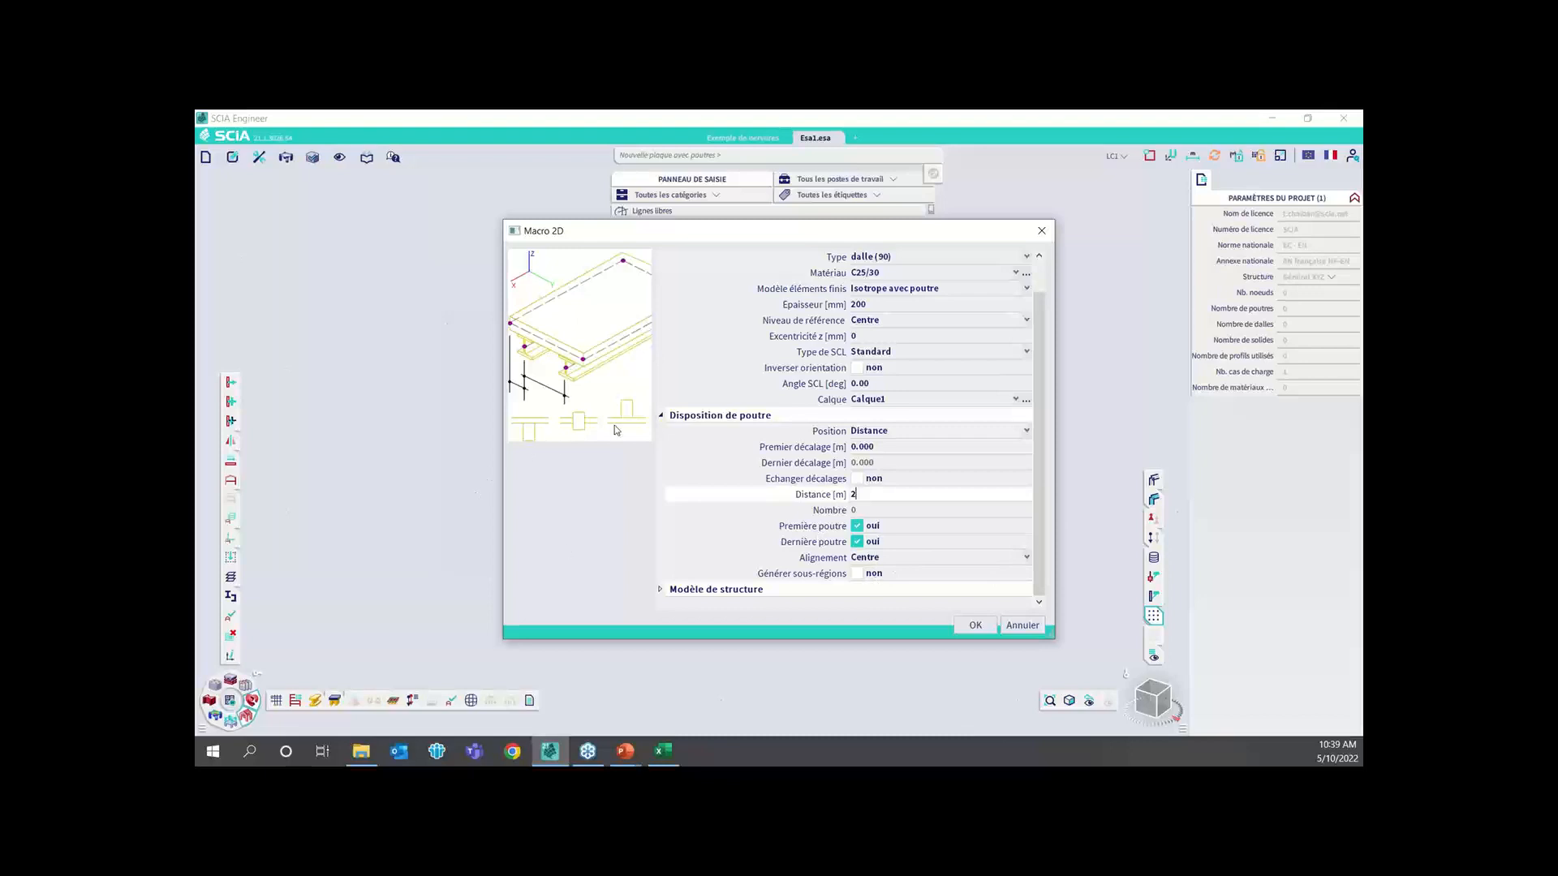
pyautogui.press('ctrl')
pyautogui.click(925, 558)
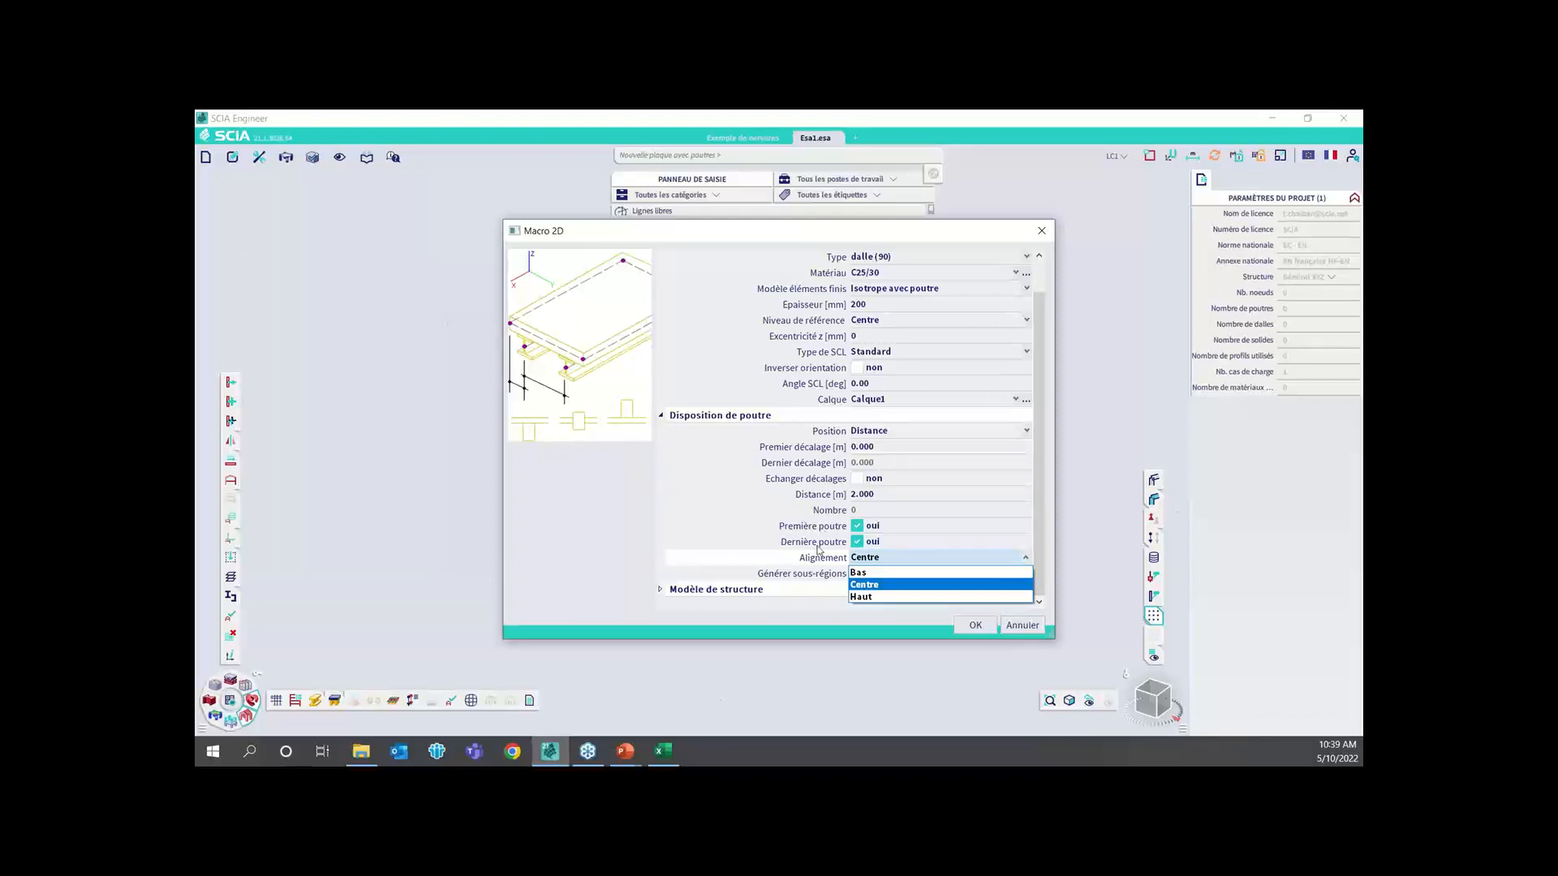
pyautogui.click(872, 573)
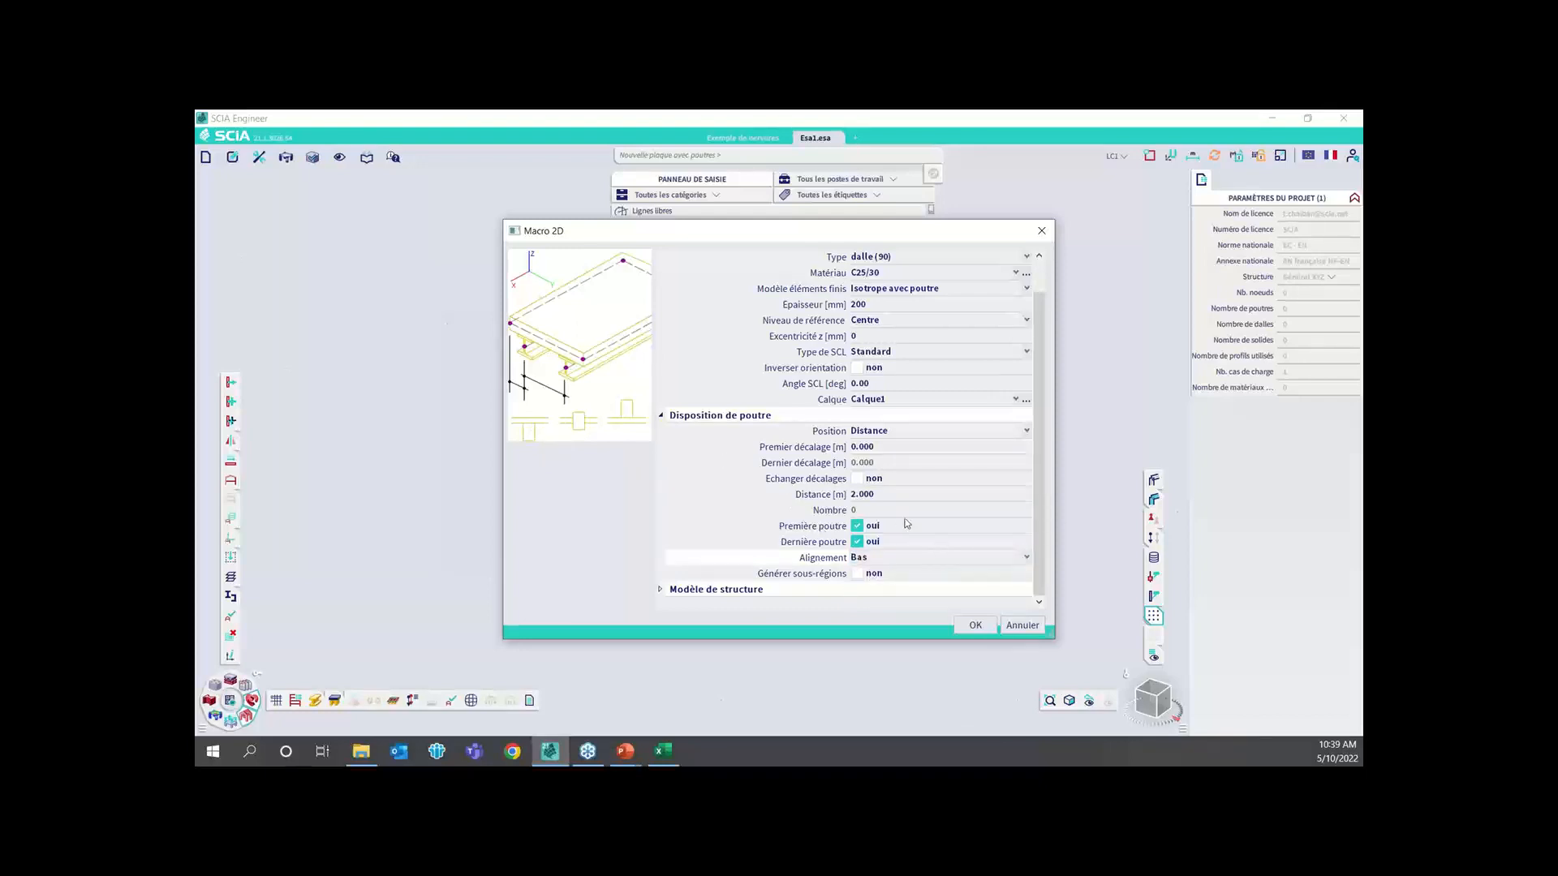
pyautogui.click(975, 626)
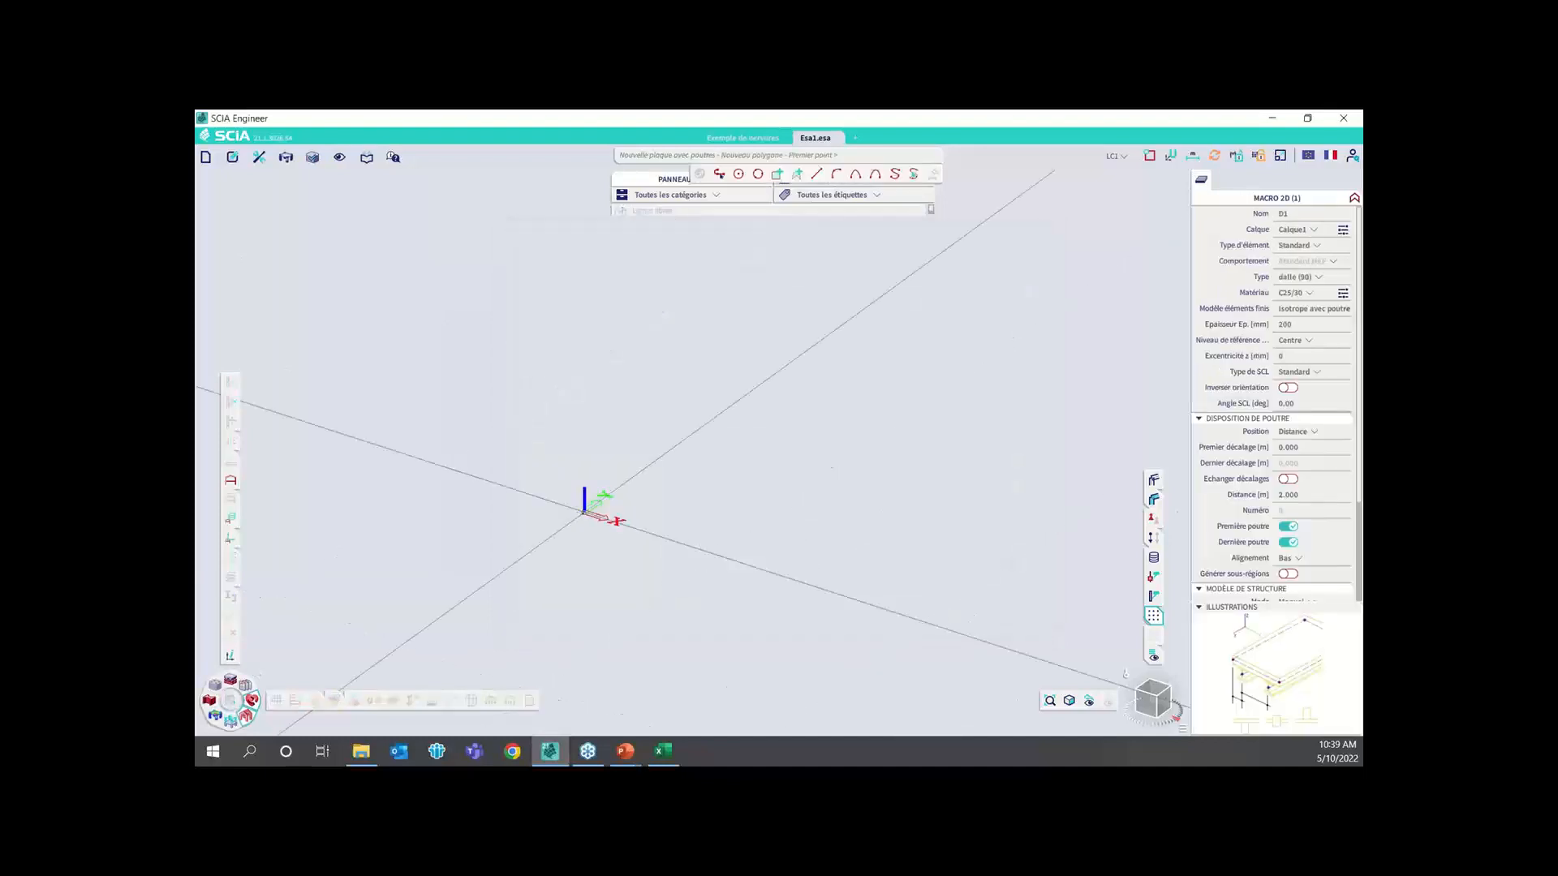
# Draw the slab outline as a rectangle from the origin, 4 m along X and about 2 m along Y
pyautogui.click(584, 512)
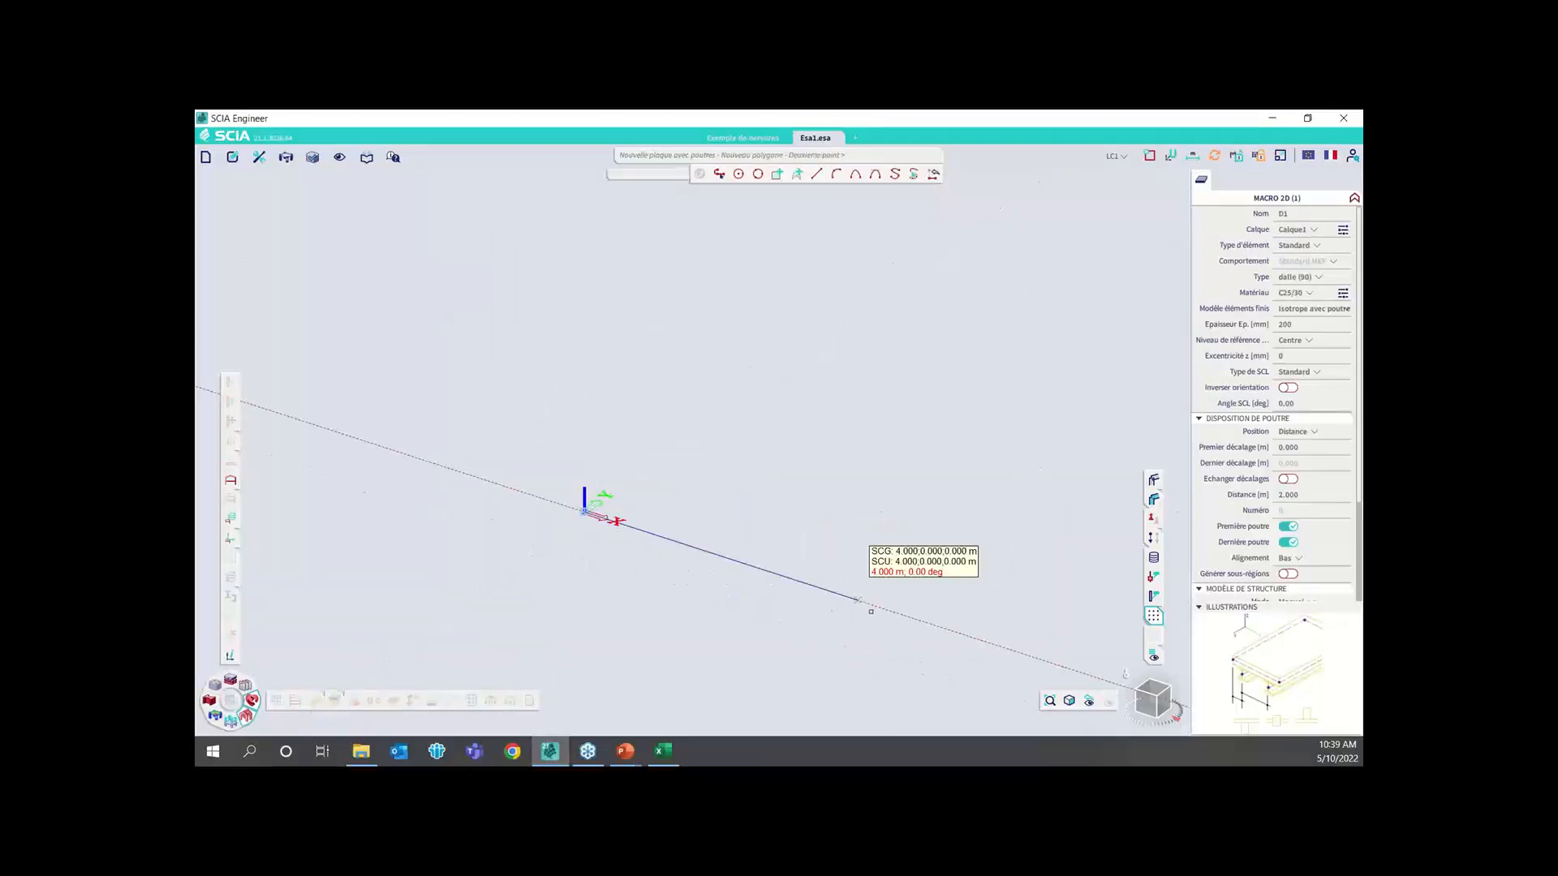
pyautogui.click(858, 601)
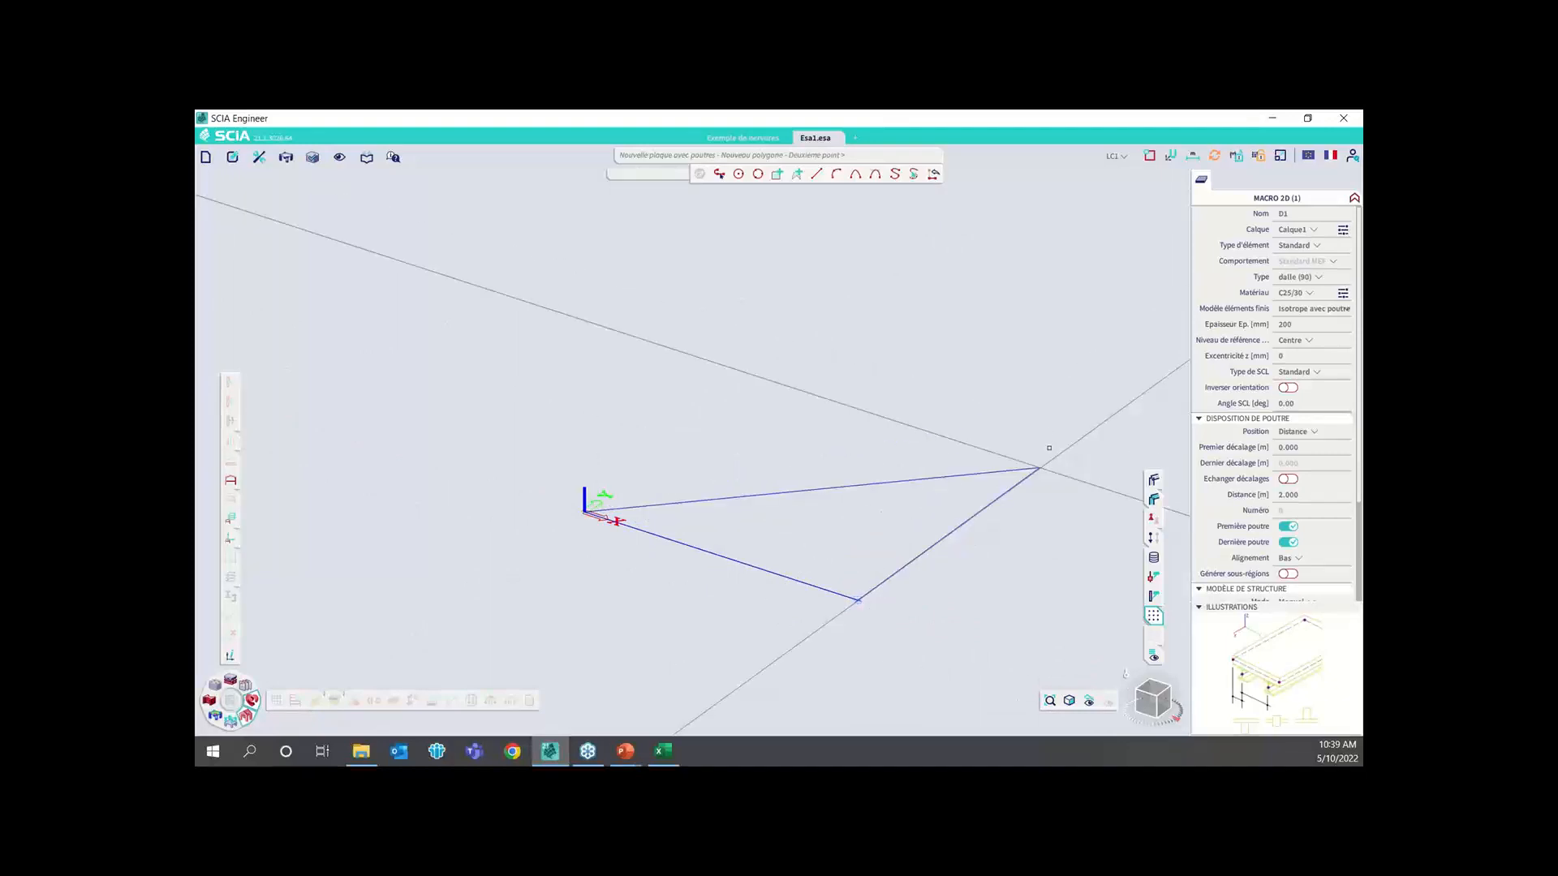
pyautogui.click(1155, 688)
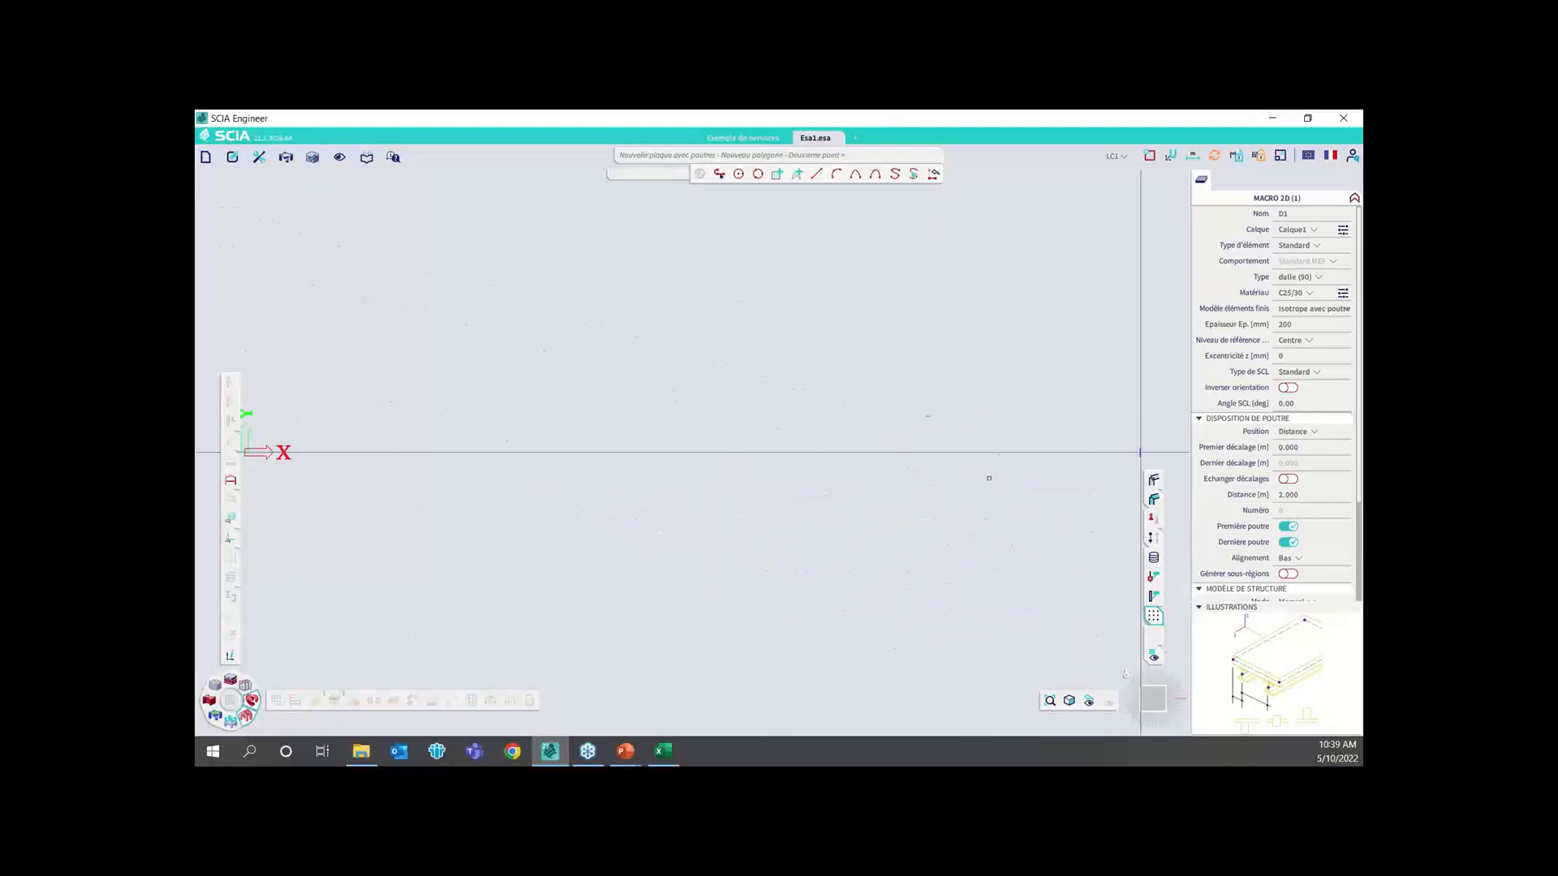
pyautogui.click(1022, 213)
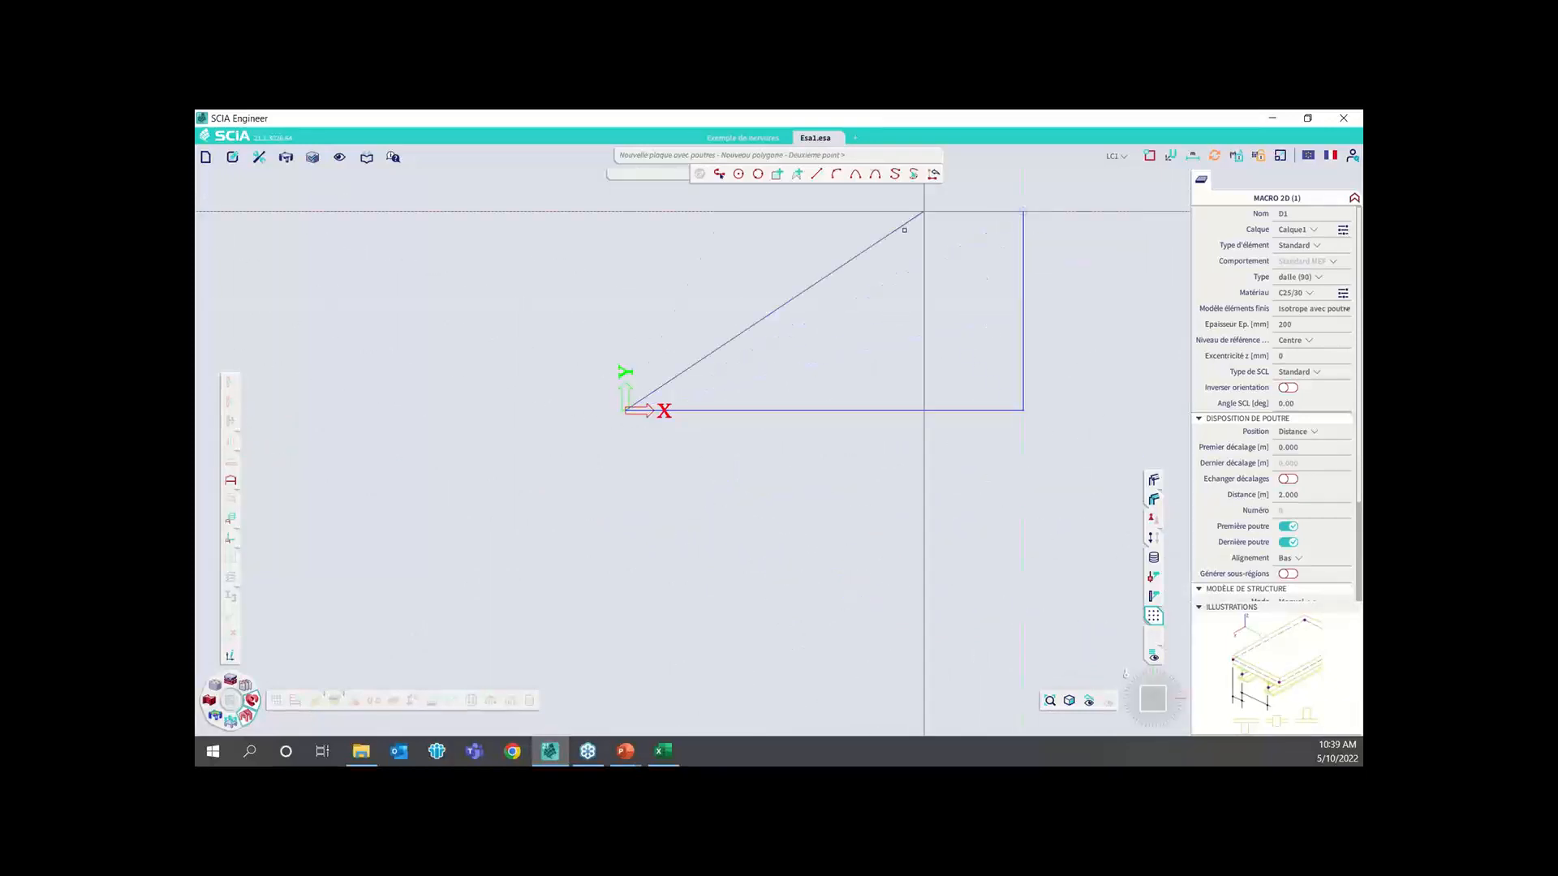
pyautogui.click(626, 212)
pyautogui.press('Escape')
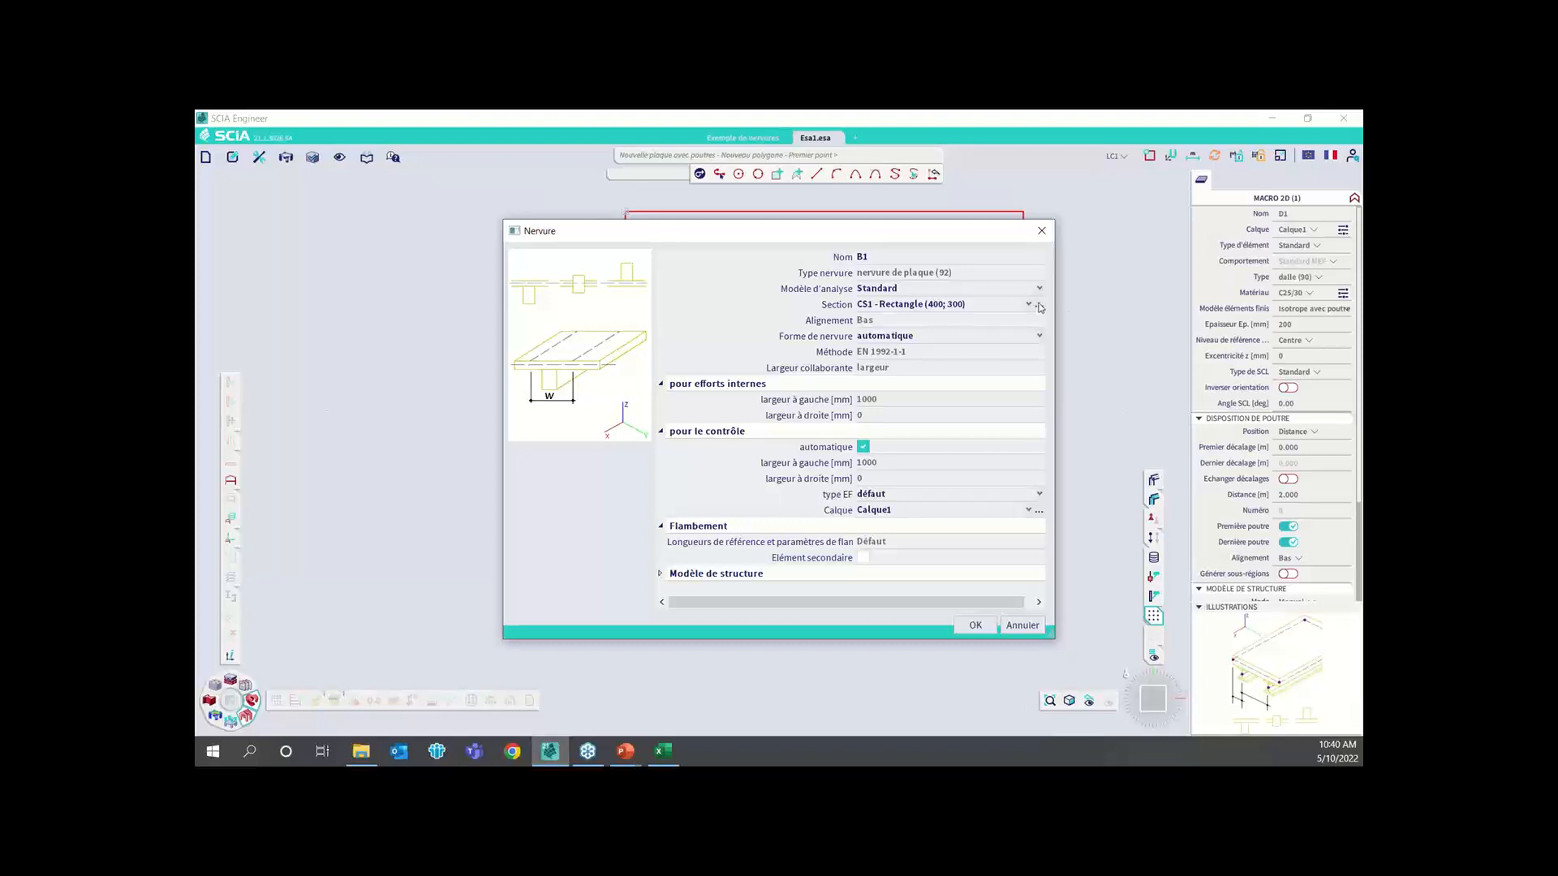
# Set the height H of the rib's rectangular section CS1 to 200 mm
pyautogui.click(1040, 306)
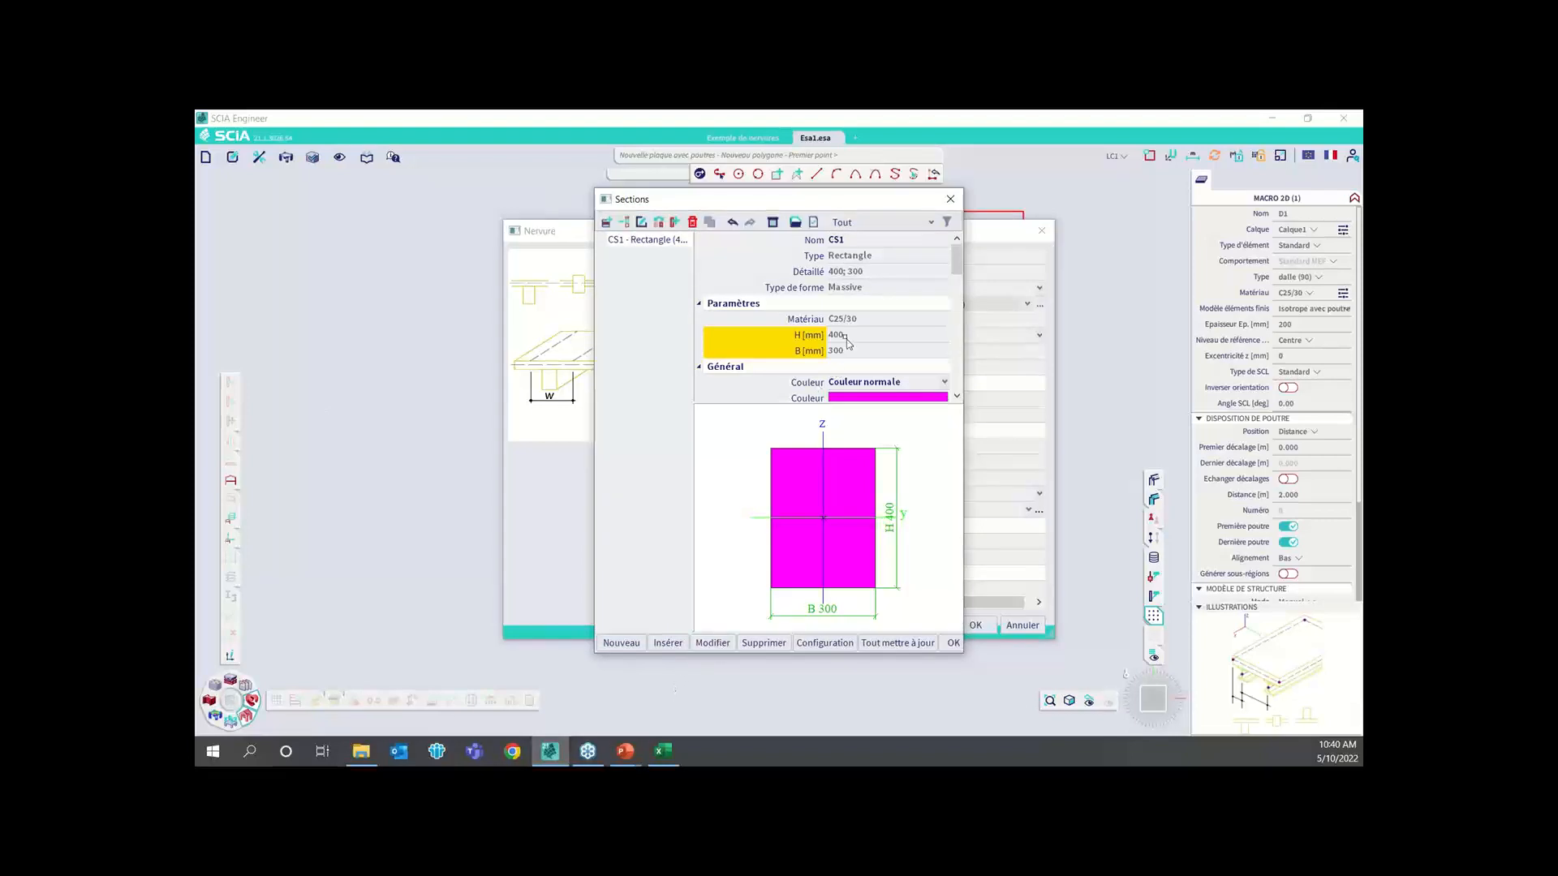
pyautogui.click(717, 647)
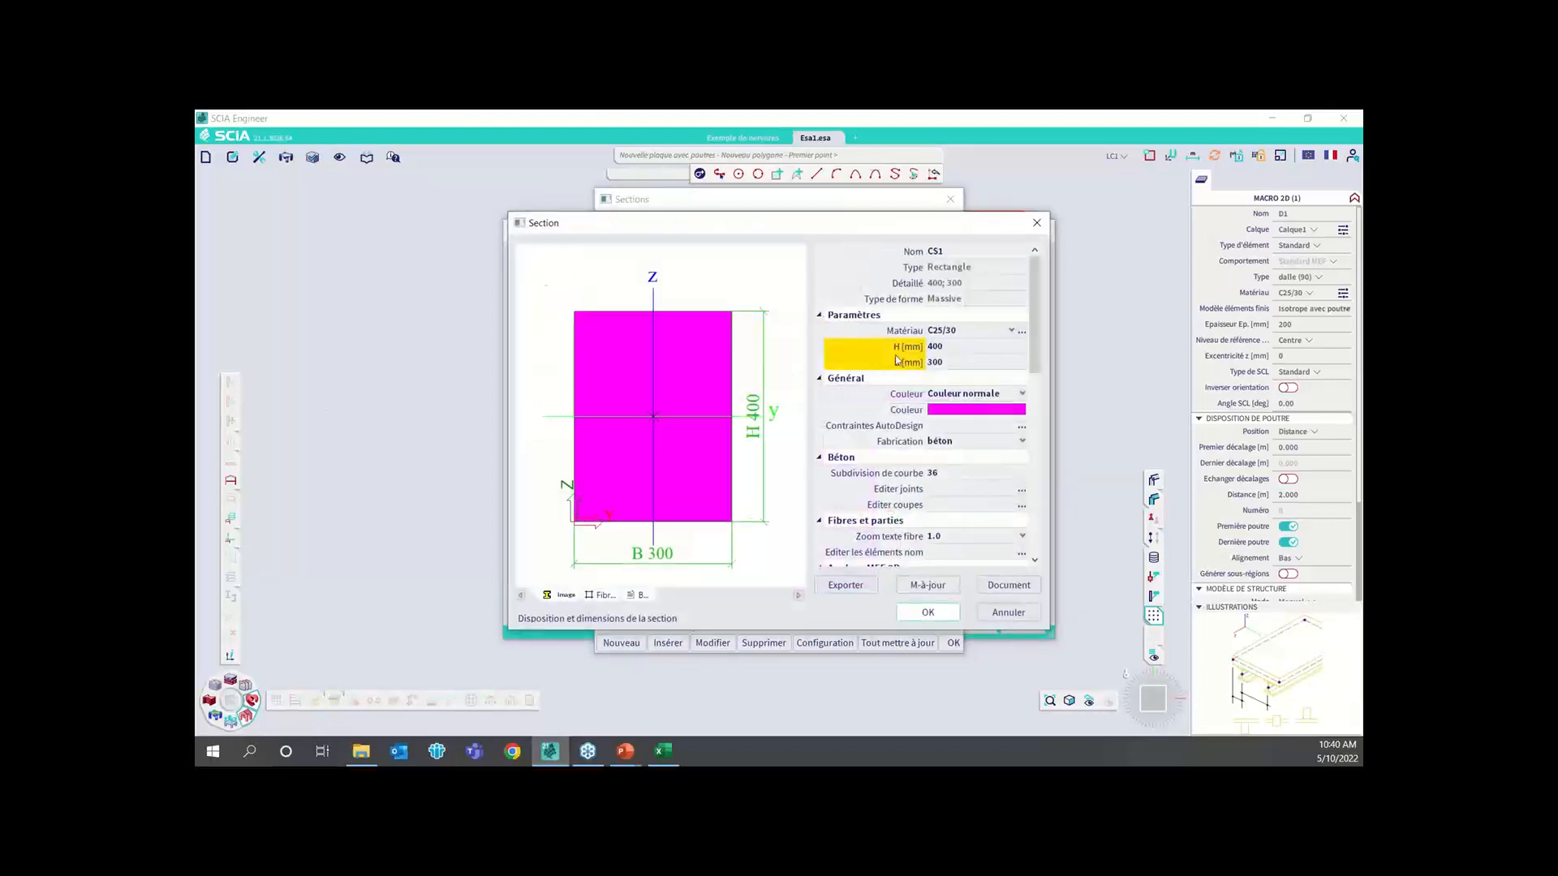
pyautogui.click(945, 346)
pyautogui.write('200')
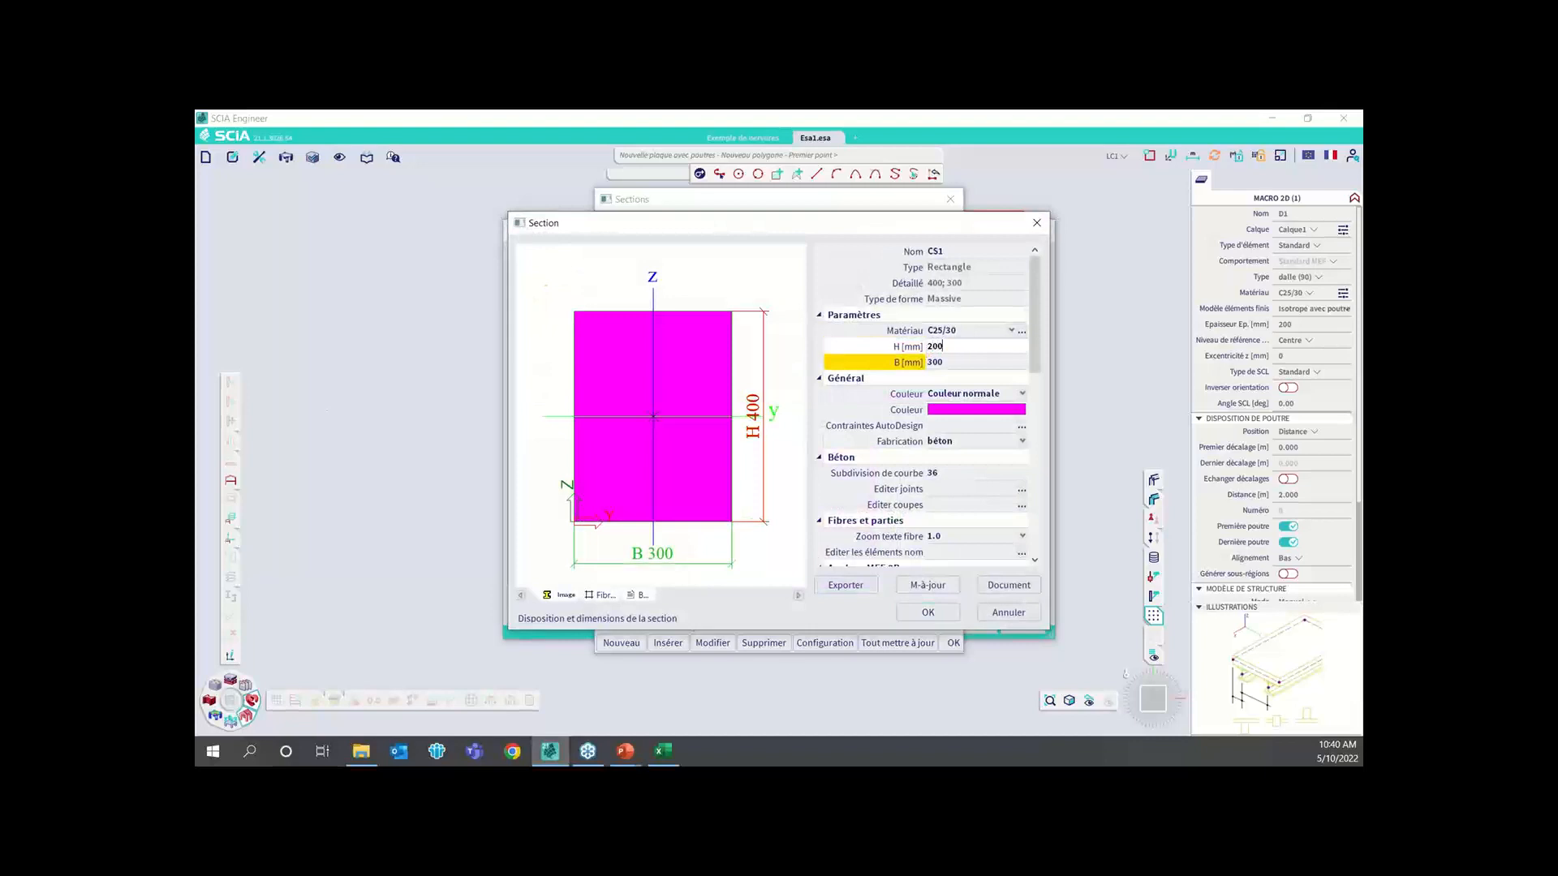
pyautogui.click(927, 612)
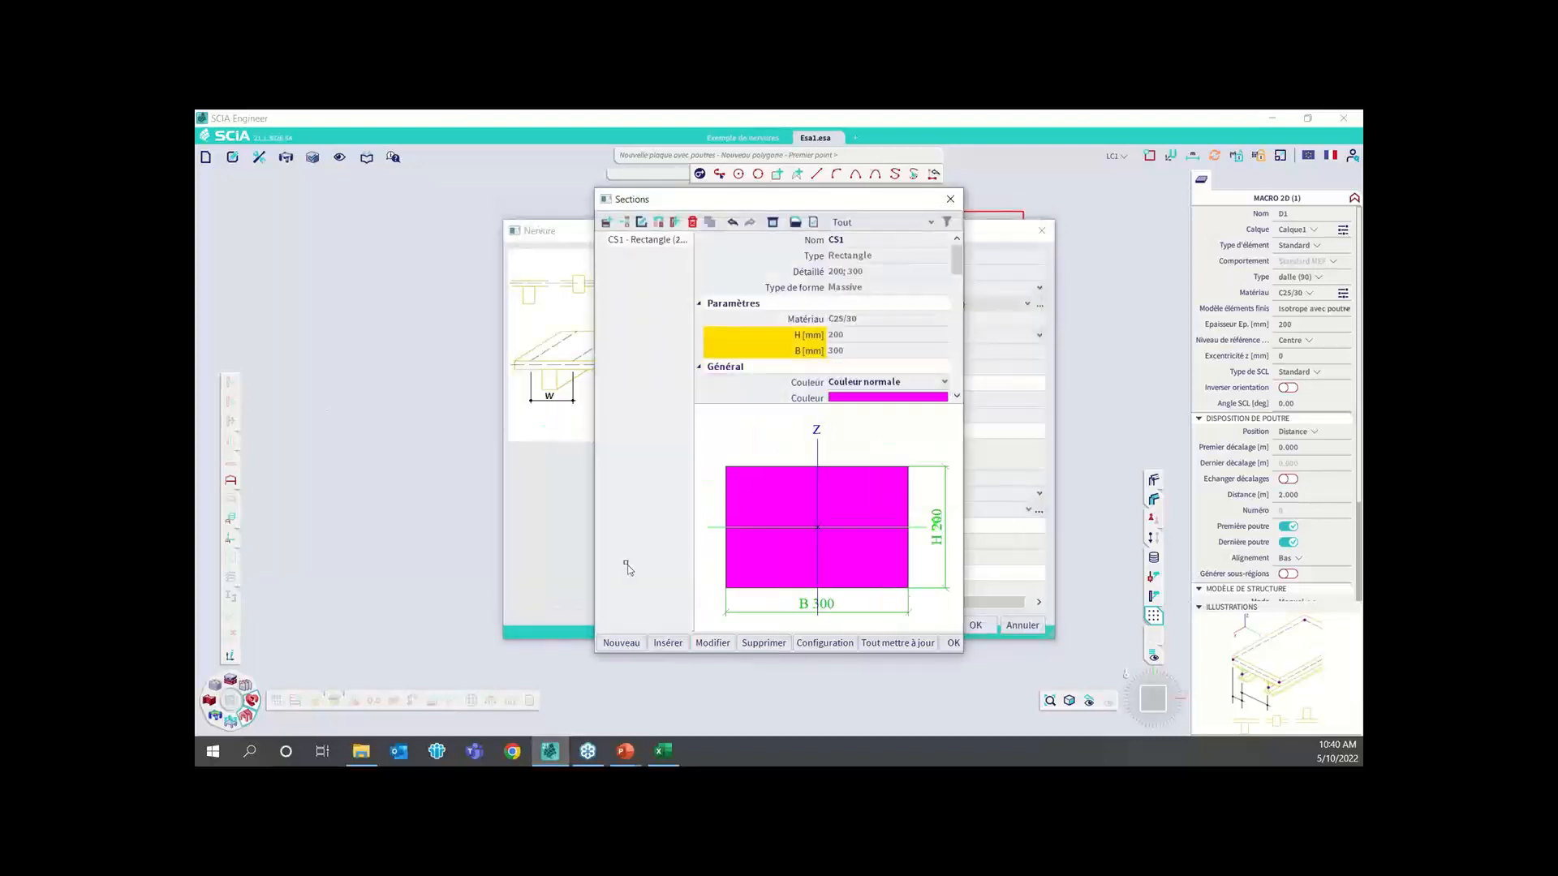
pyautogui.click(949, 645)
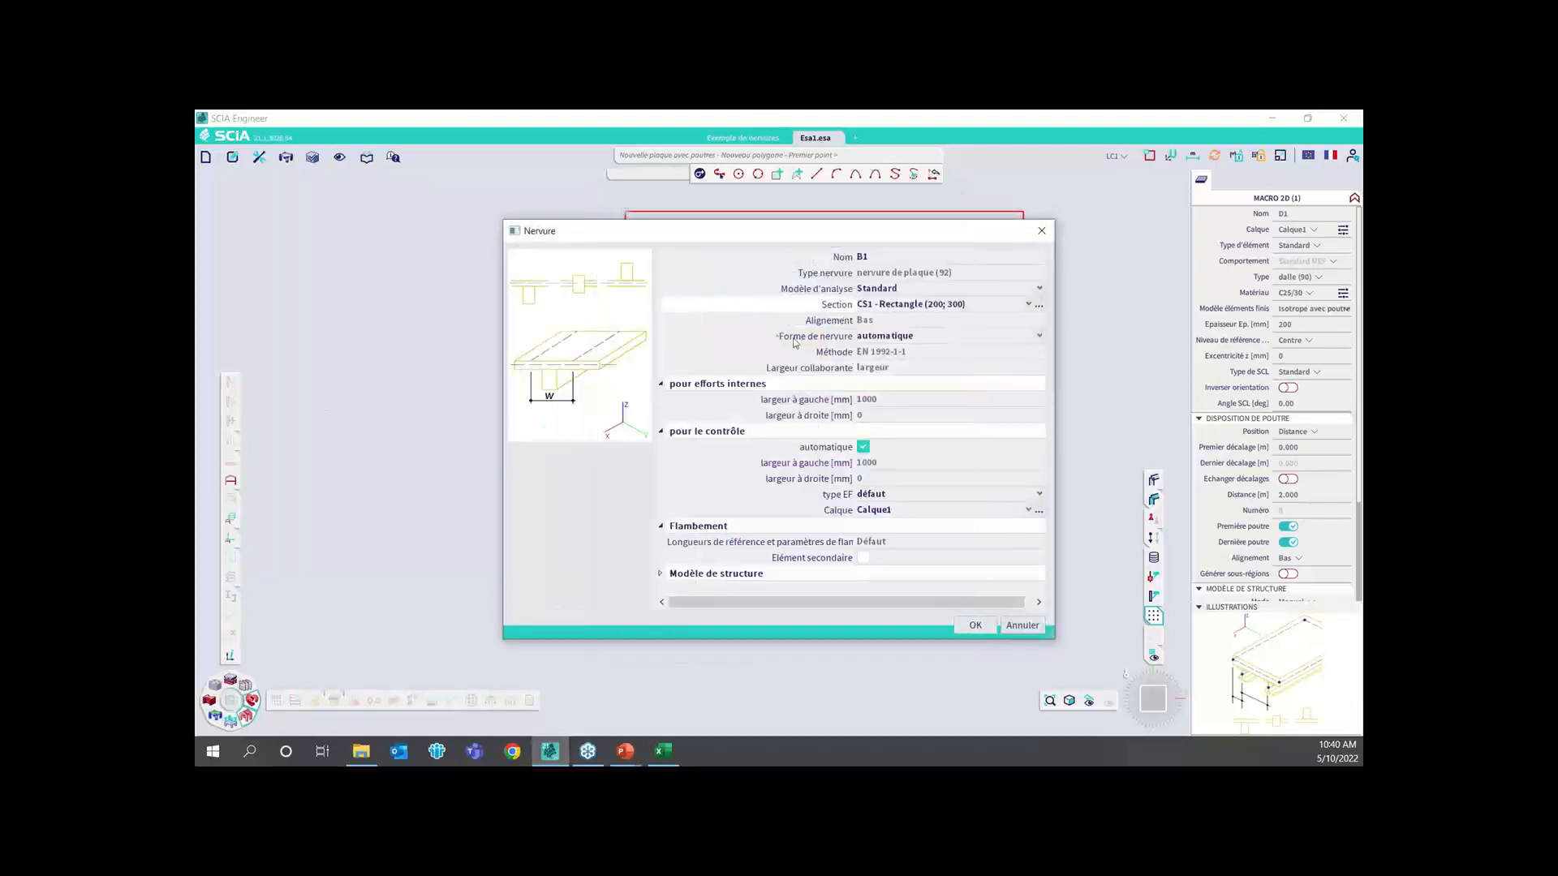
# Review the rib shape options, keep automatique, and accept the rib properties to create the ribbed slab
pyautogui.click(878, 342)
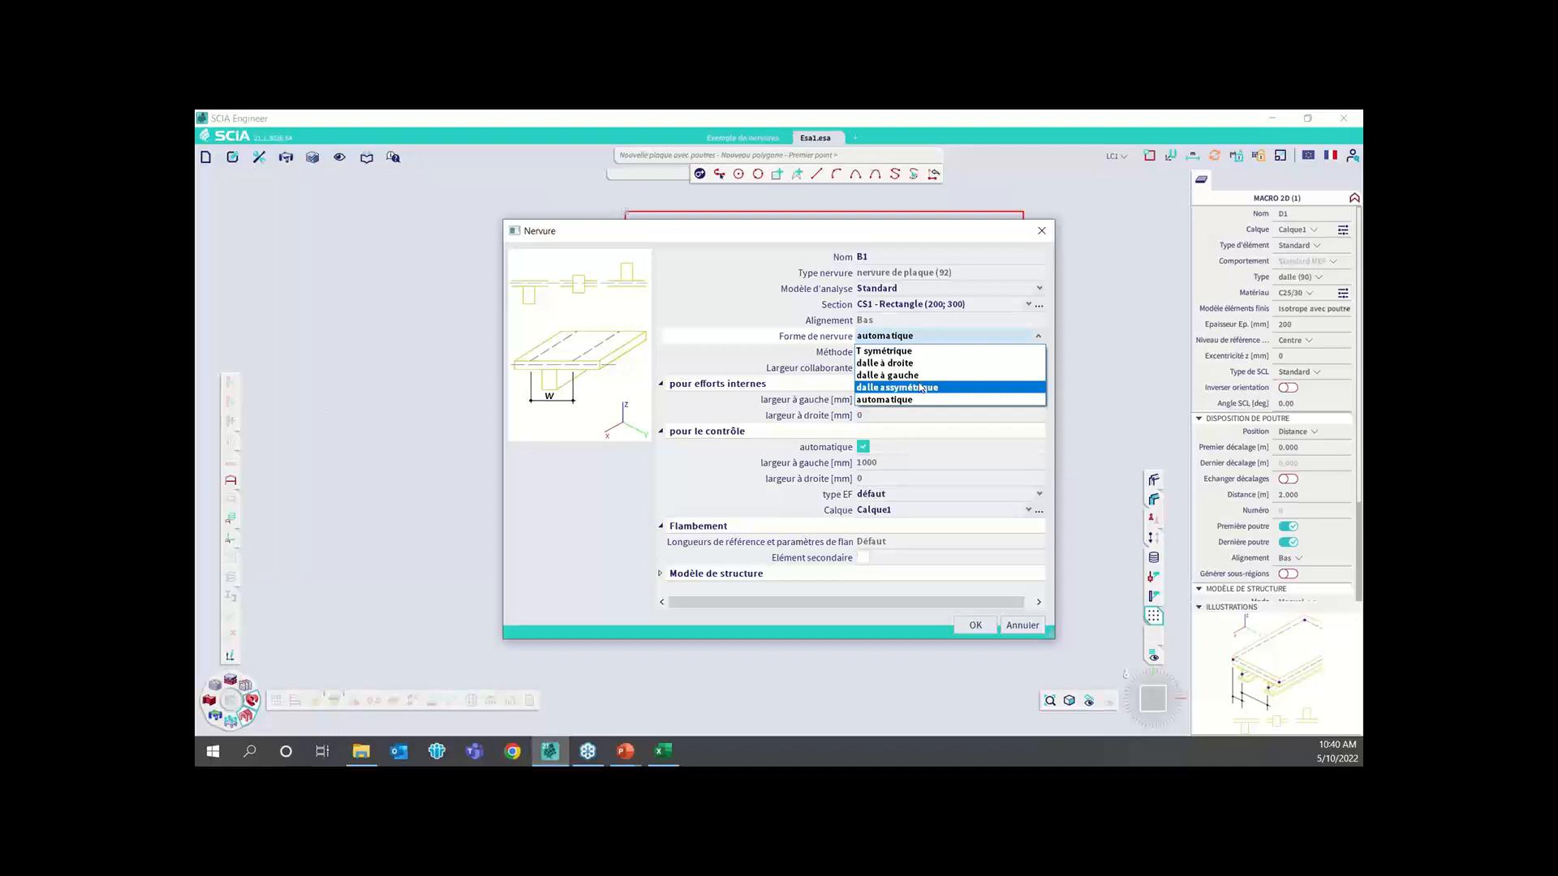
pyautogui.click(834, 392)
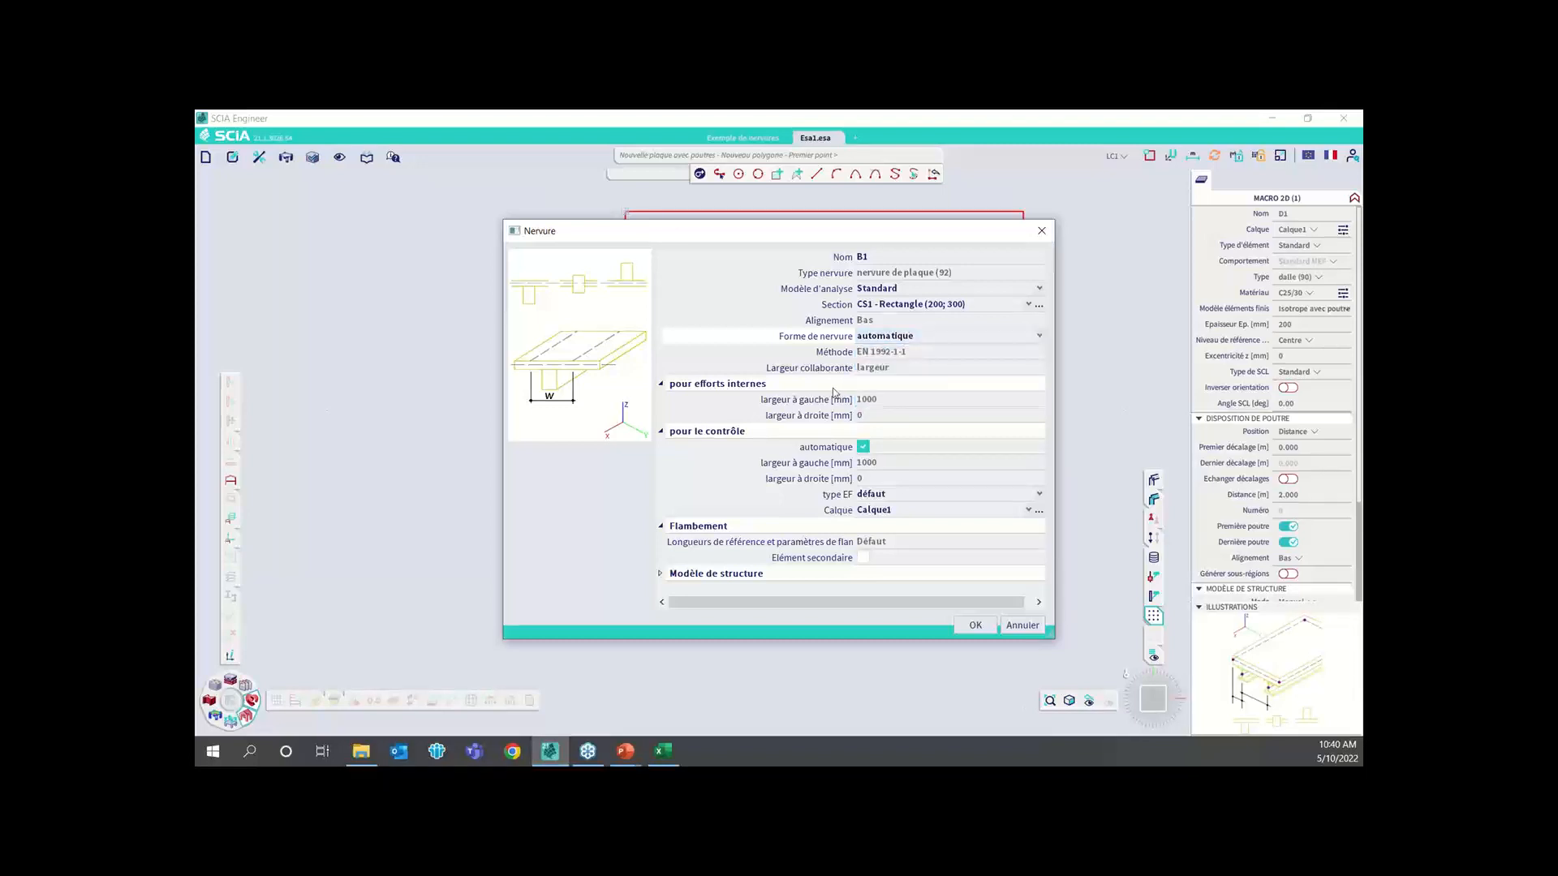
pyautogui.click(974, 625)
# Show the slab and its ribs in an angled 3D view with volumes and rendered surfaces
pyautogui.scroll(-2, 851, 481)
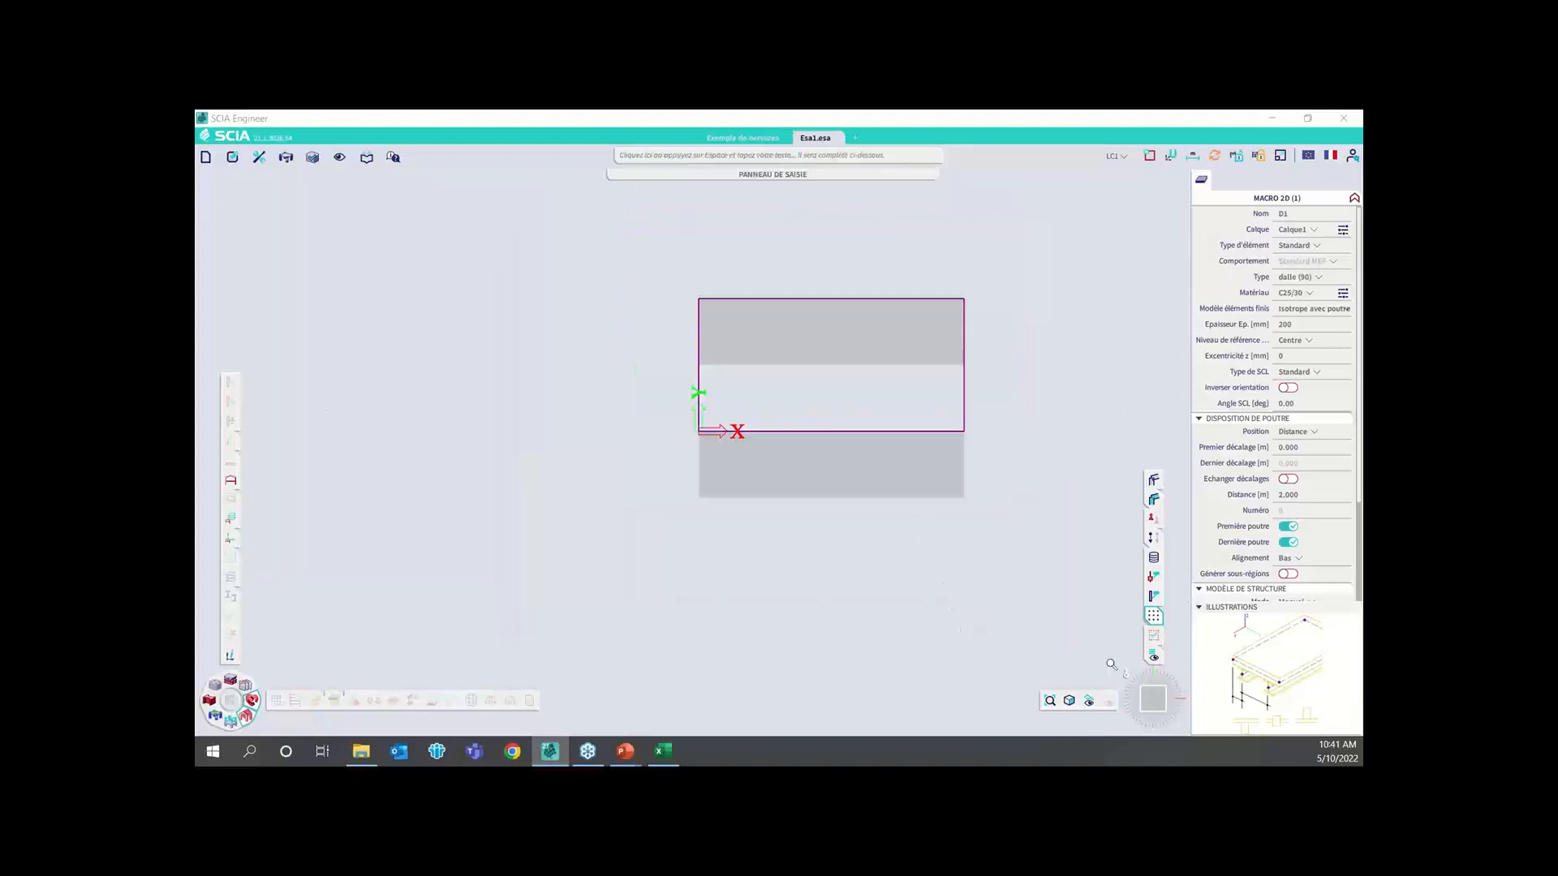
pyautogui.click(1156, 706)
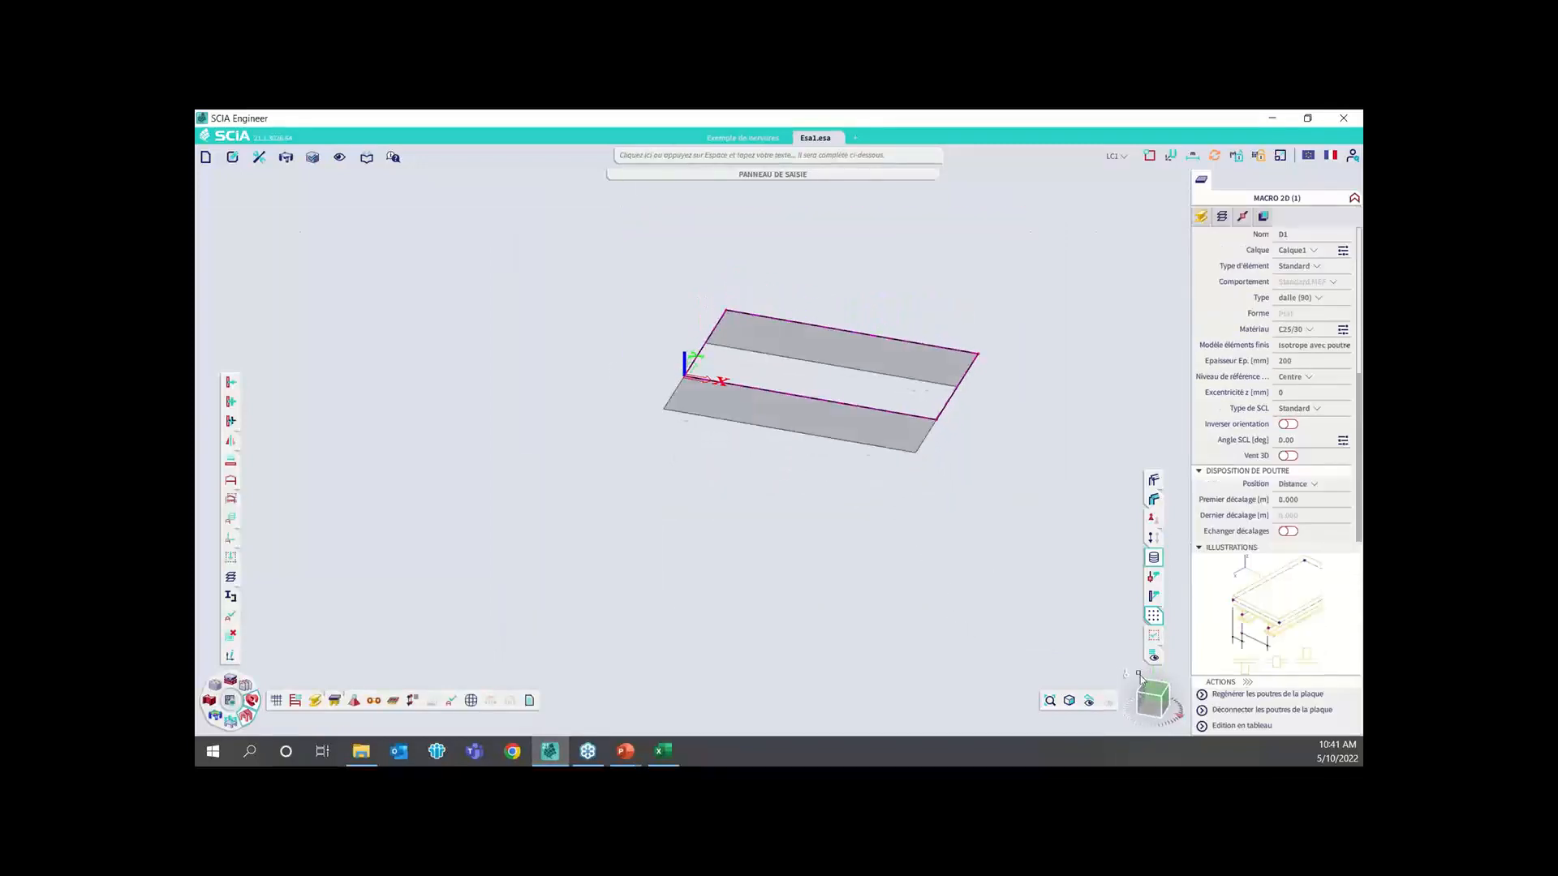
pyautogui.moveTo(948, 426); pyautogui.dragTo(902, 461, button='middle')
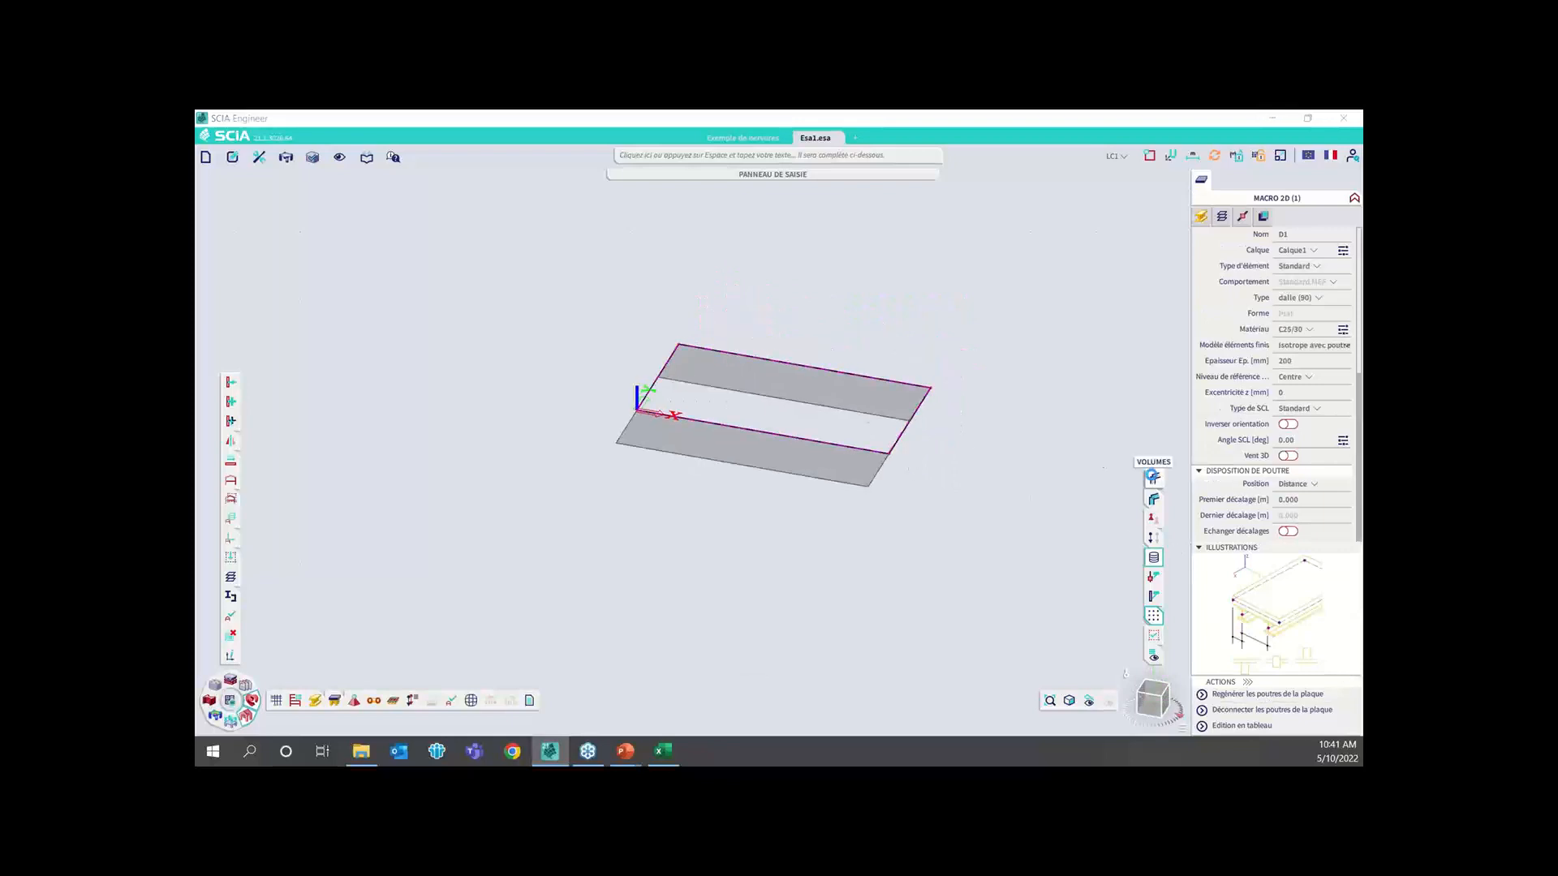
pyautogui.click(1151, 478)
pyautogui.click(1153, 503)
pyautogui.moveTo(1142, 695)
pyautogui.mouseDown()
pyautogui.moveTo(1114, 679)
pyautogui.moveTo(1125, 673)
pyautogui.mouseUp()
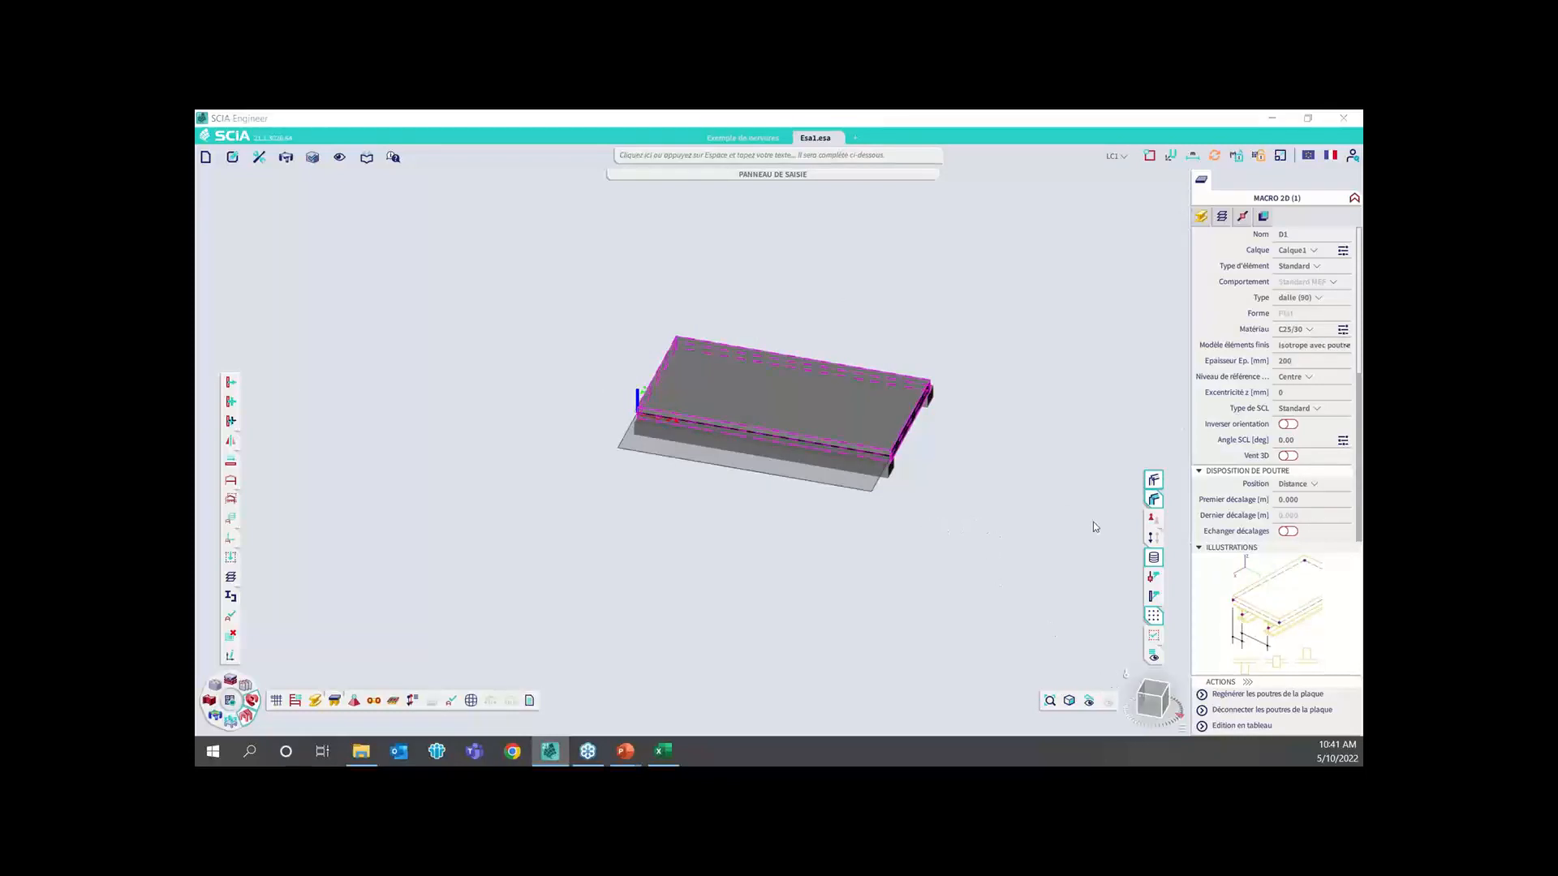
# Set the distance between the slab's ribs to 1 m and deselect the slab
pyautogui.scroll(-2, 1292, 503)
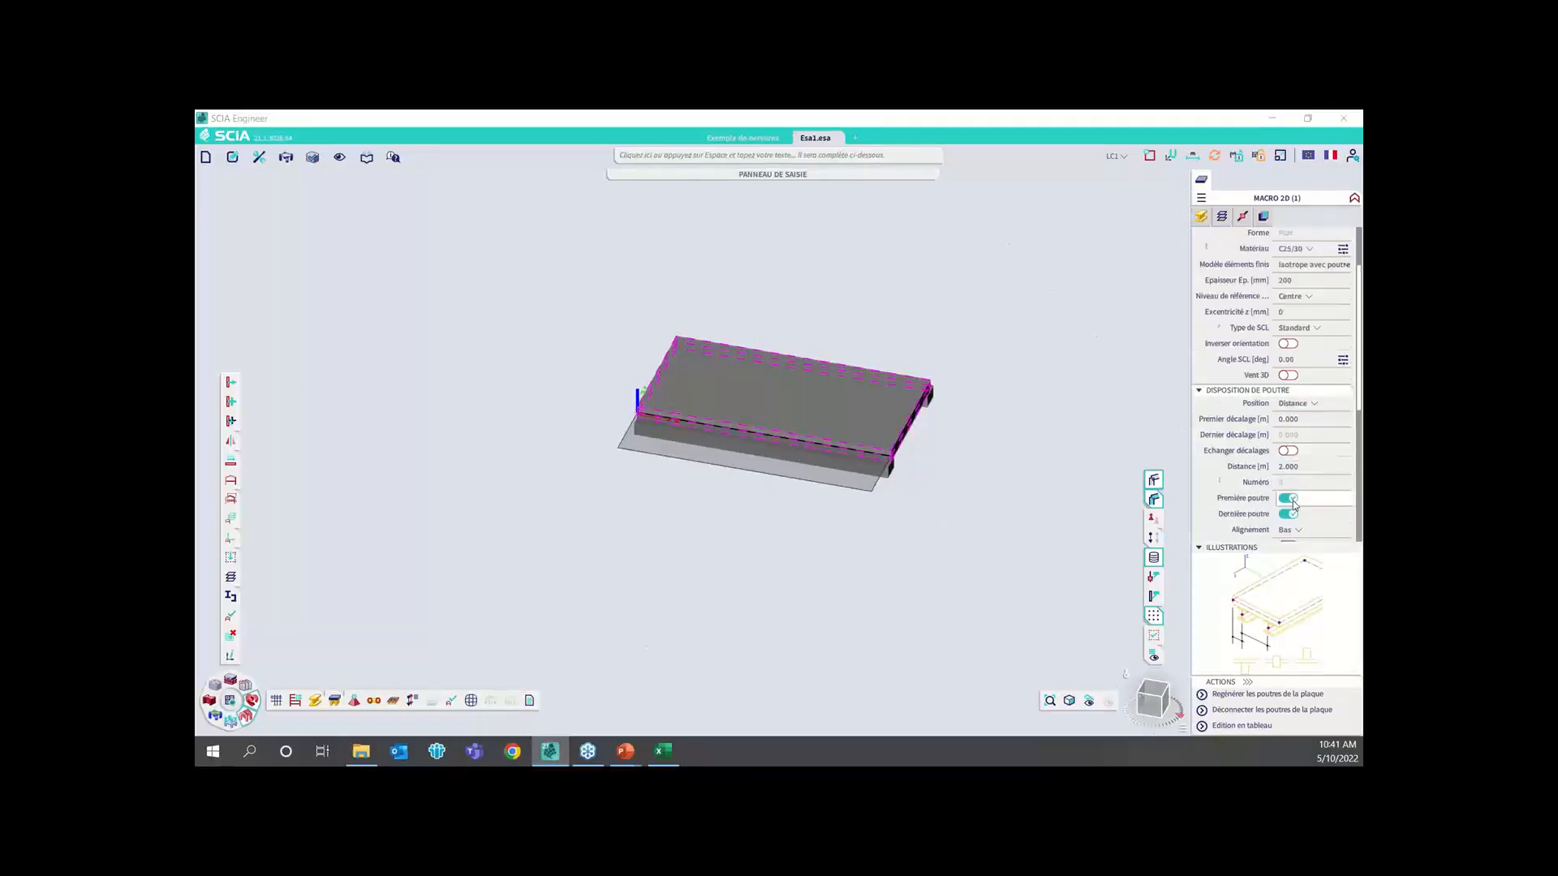
pyautogui.scroll(-2, 1292, 503)
pyautogui.click(1296, 389)
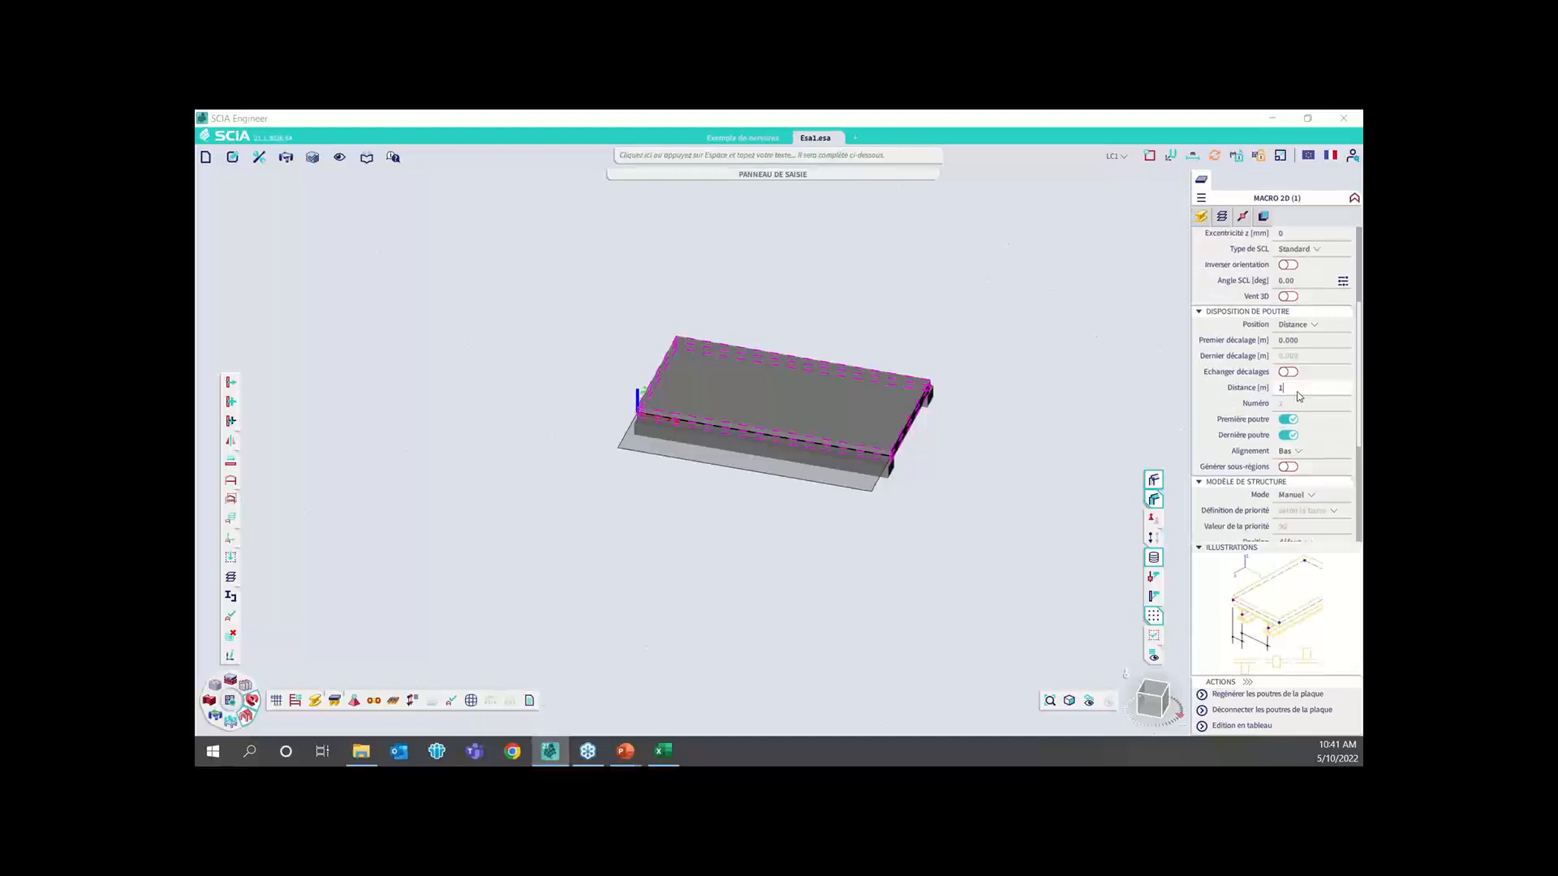
pyautogui.write('1')
pyautogui.press('Return')
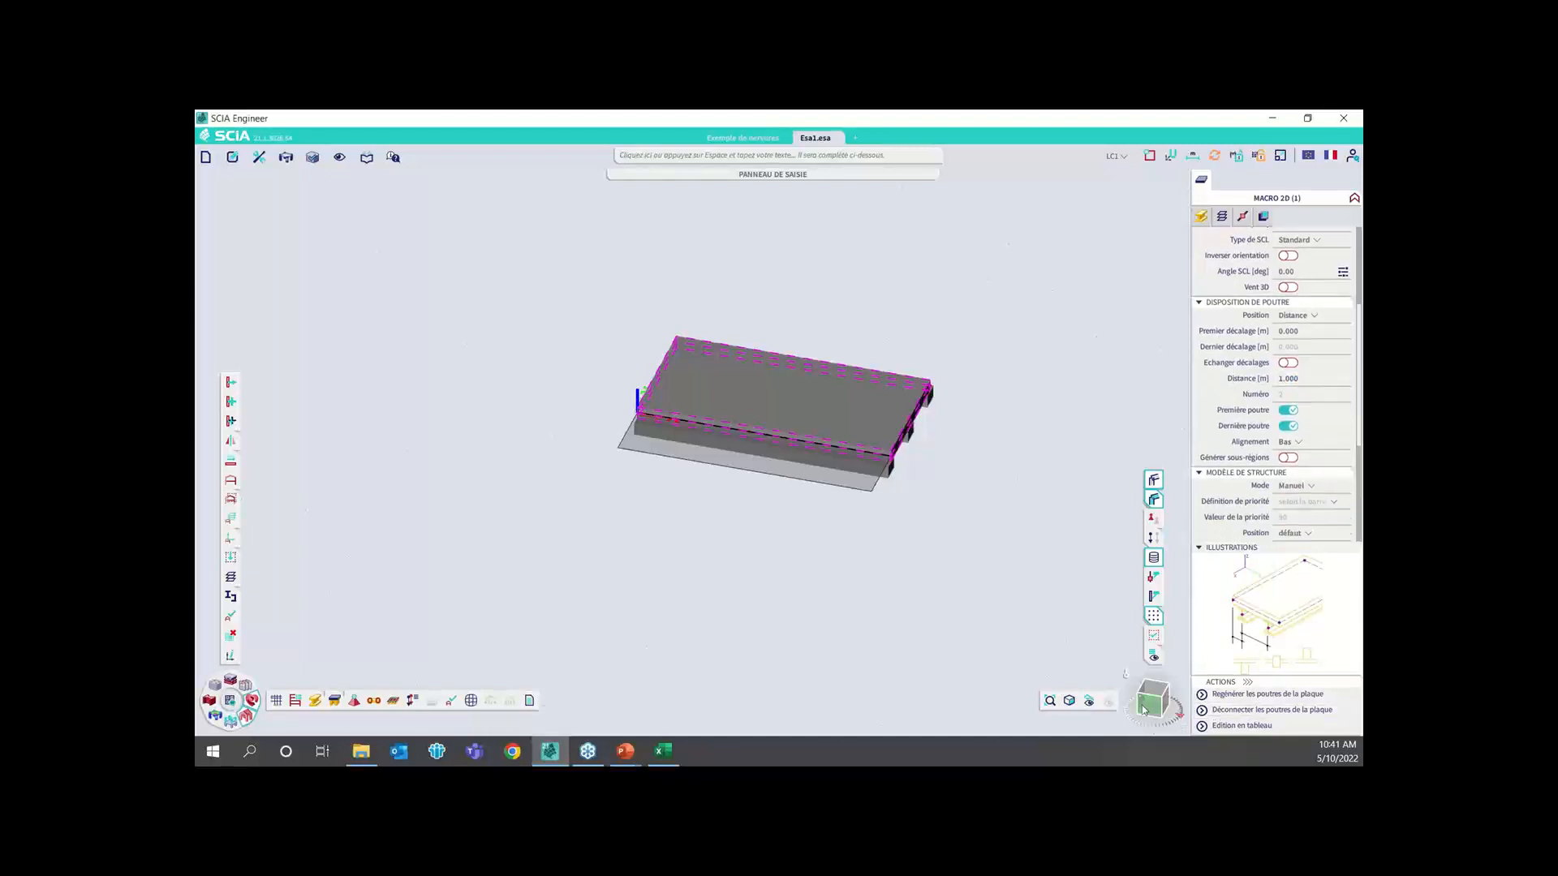
pyautogui.moveTo(1144, 711)
pyautogui.mouseDown()
pyautogui.moveTo(1104, 689)
pyautogui.moveTo(1115, 701)
pyautogui.mouseUp()
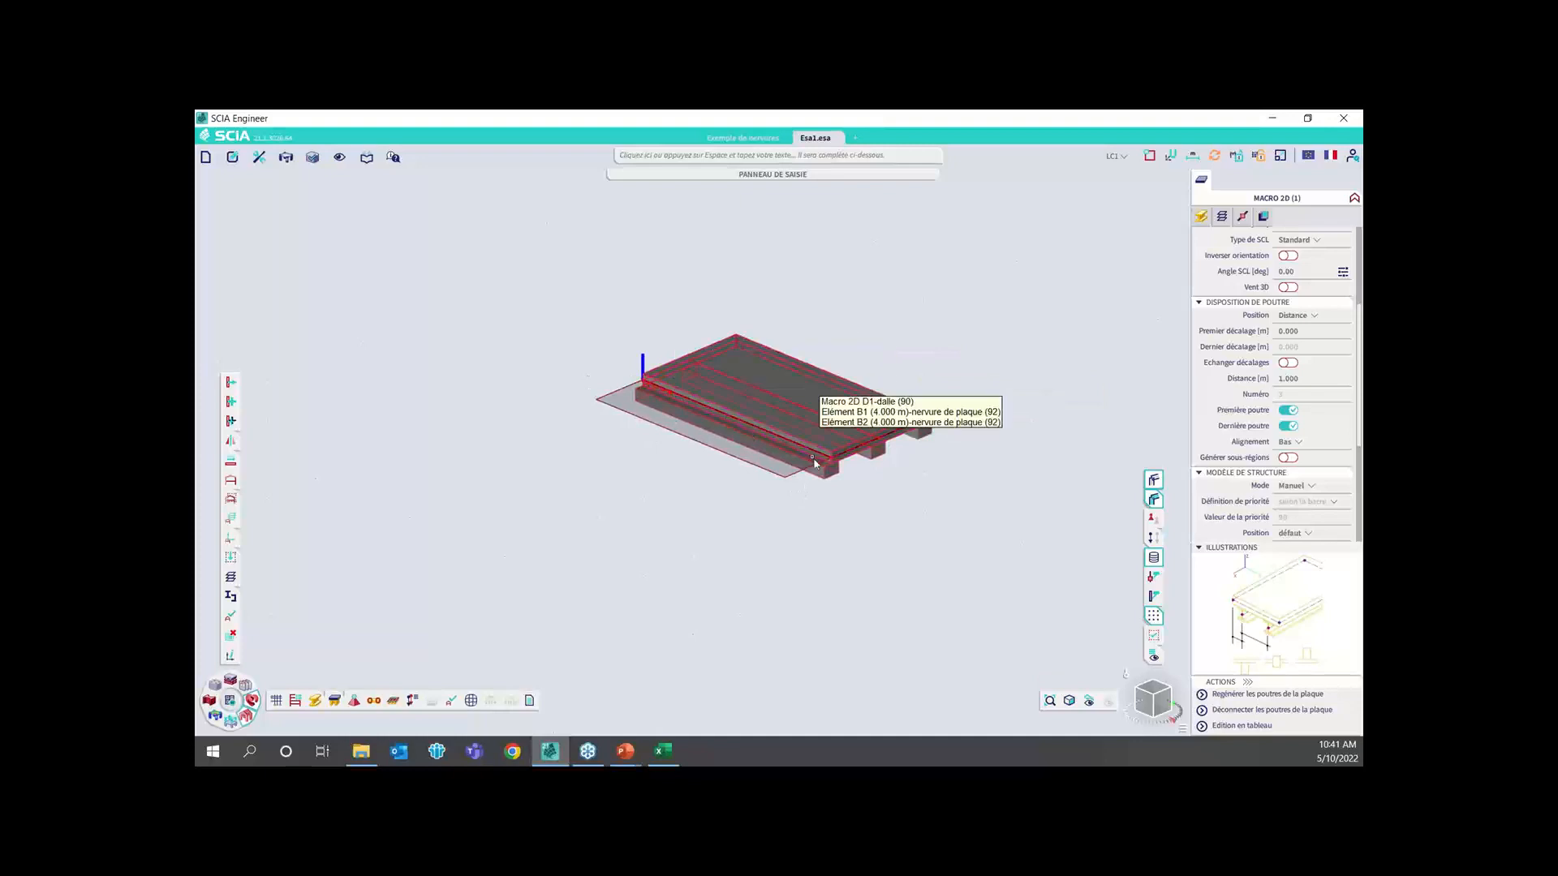
pyautogui.press('Escape')
pyautogui.scroll(4, 857, 448)
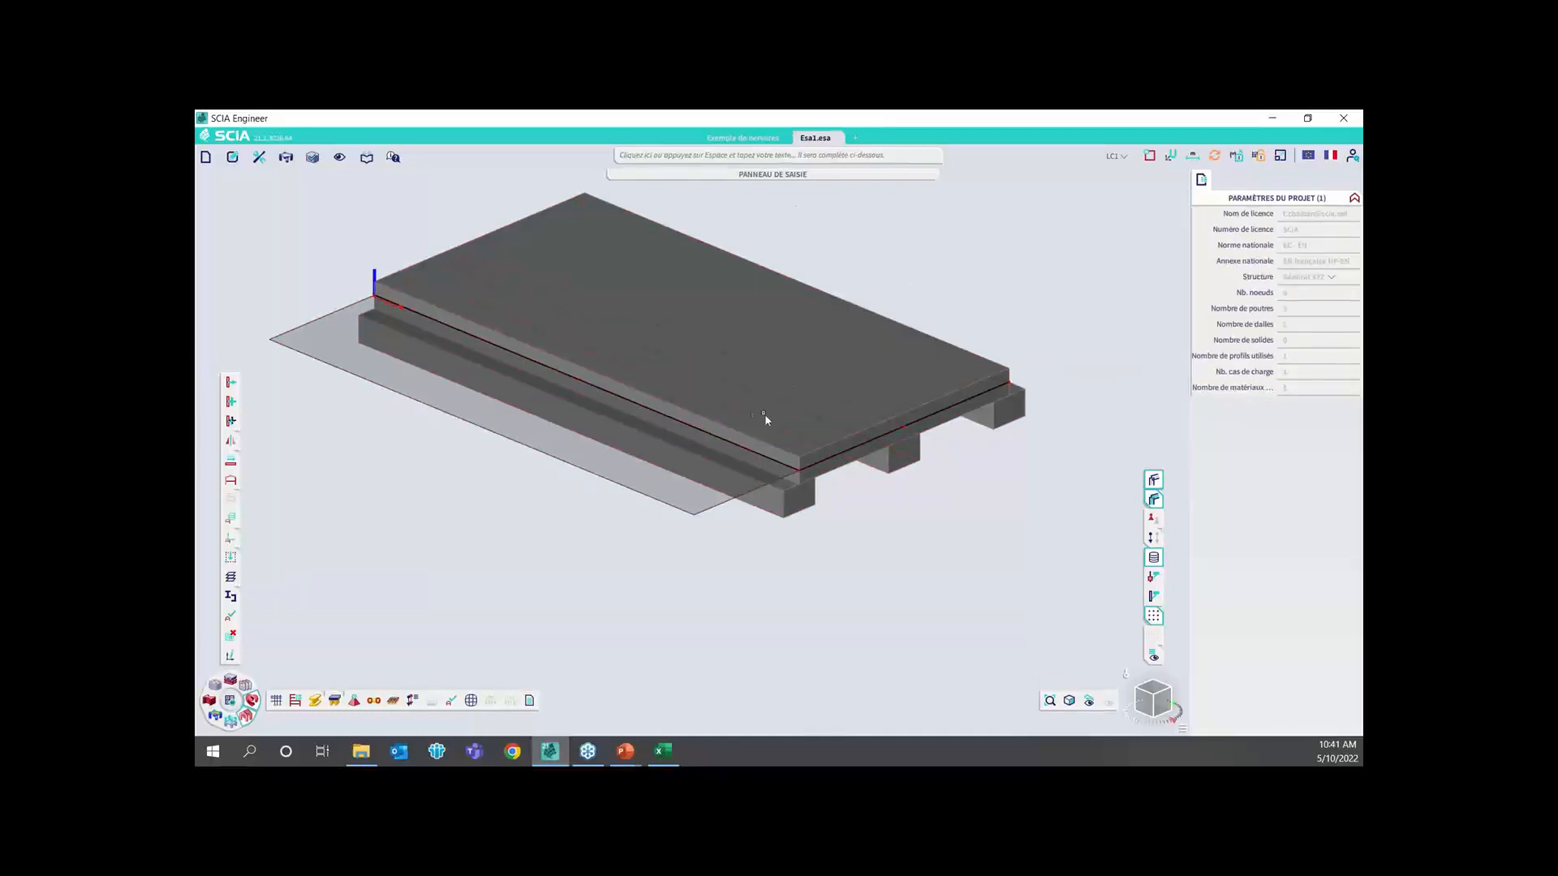
# Set the slab's Angle SCL to 90° to turn the rib direction, and check the ribs from the side
pyautogui.click(955, 418)
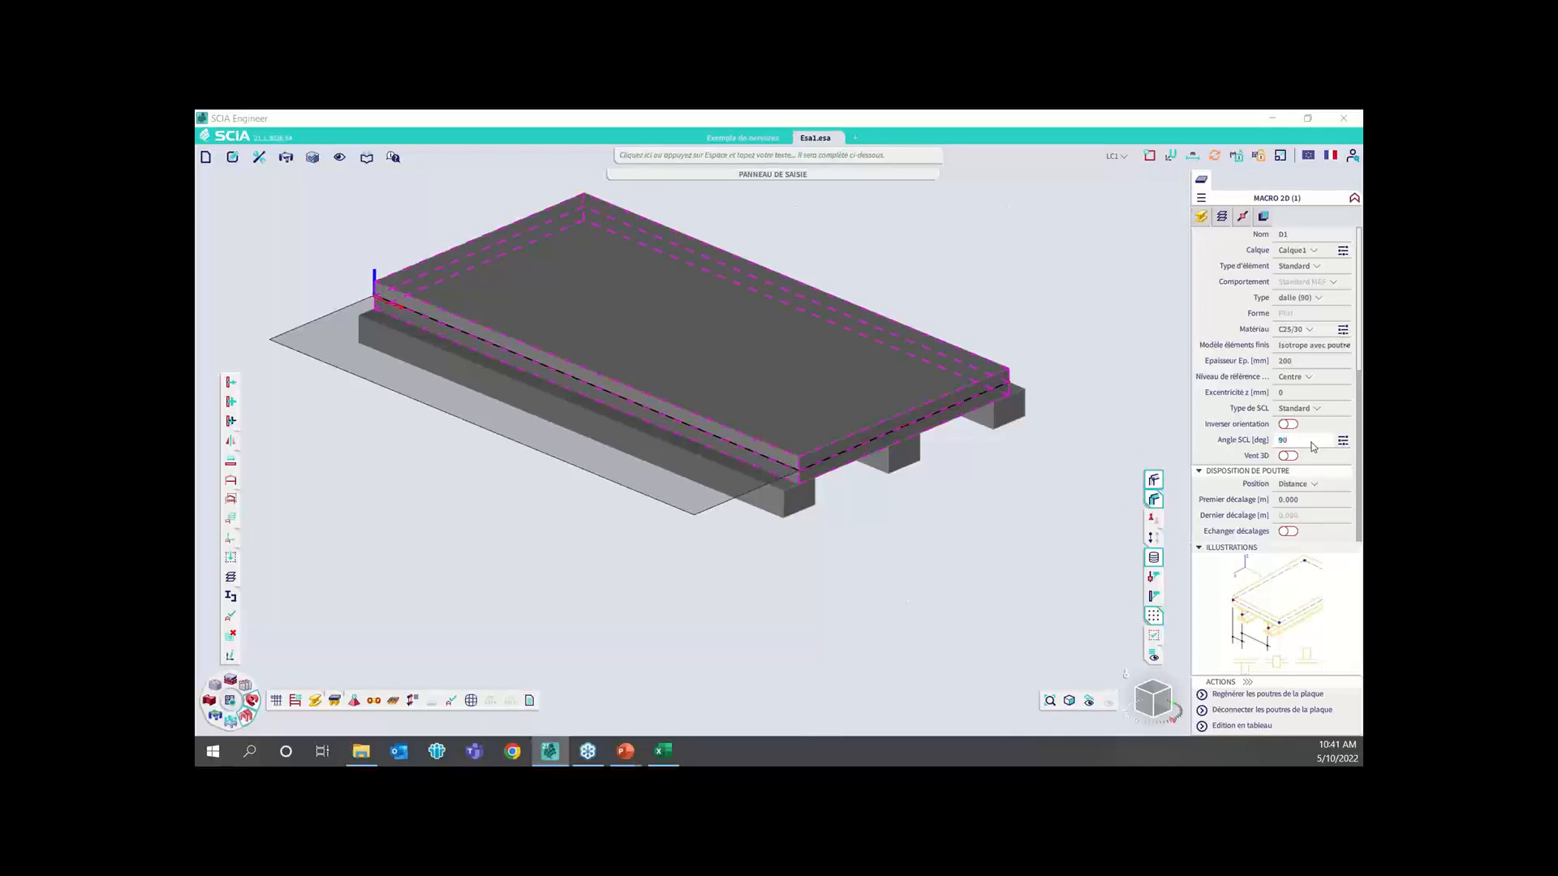
pyautogui.press('Return')
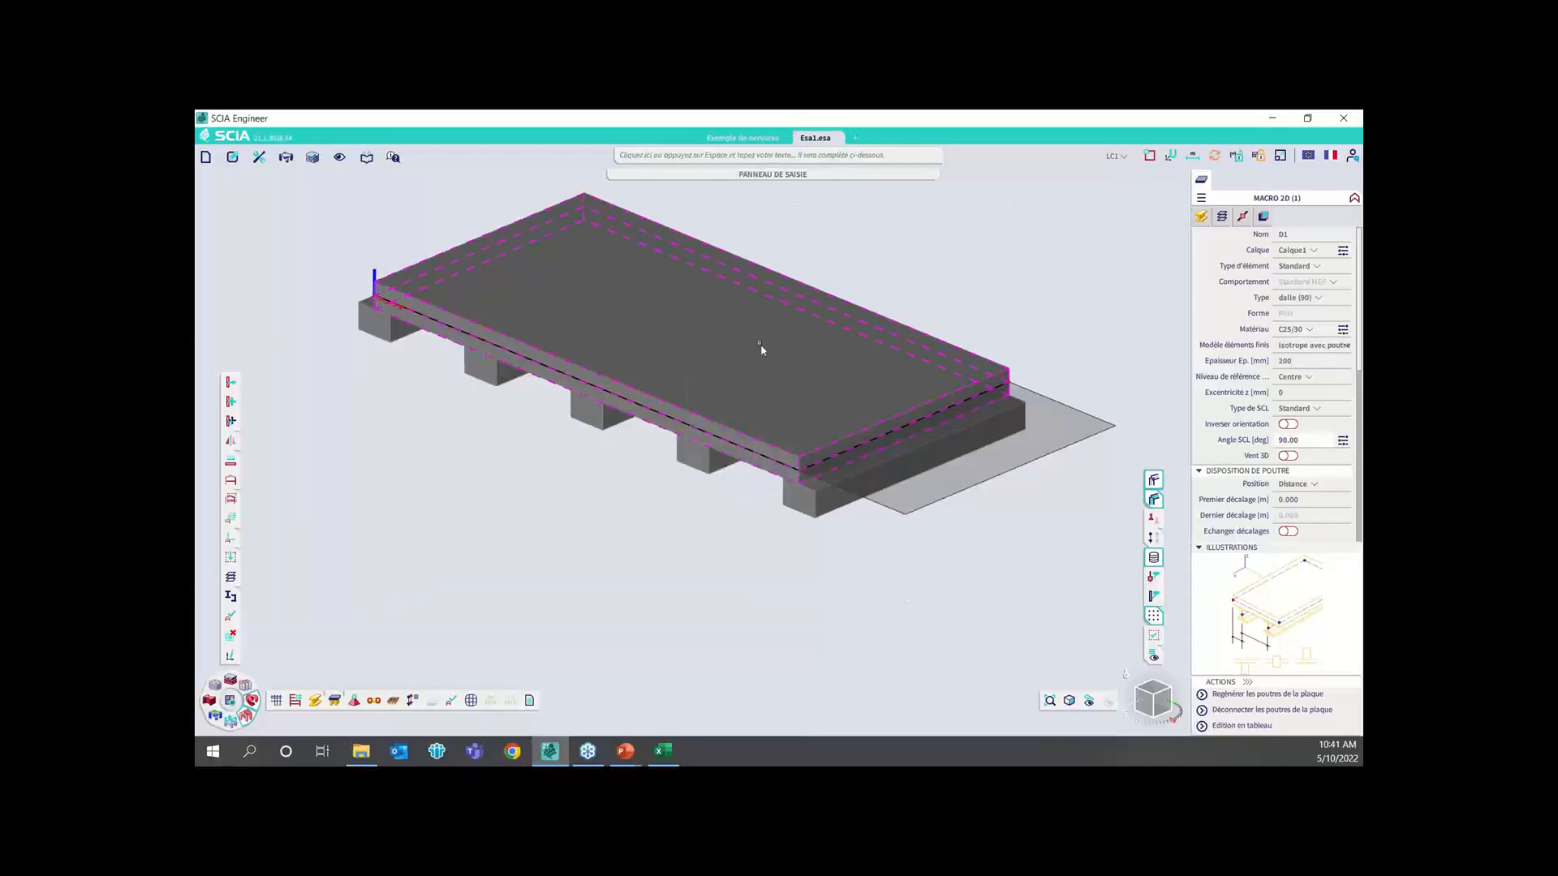
pyautogui.click(1145, 704)
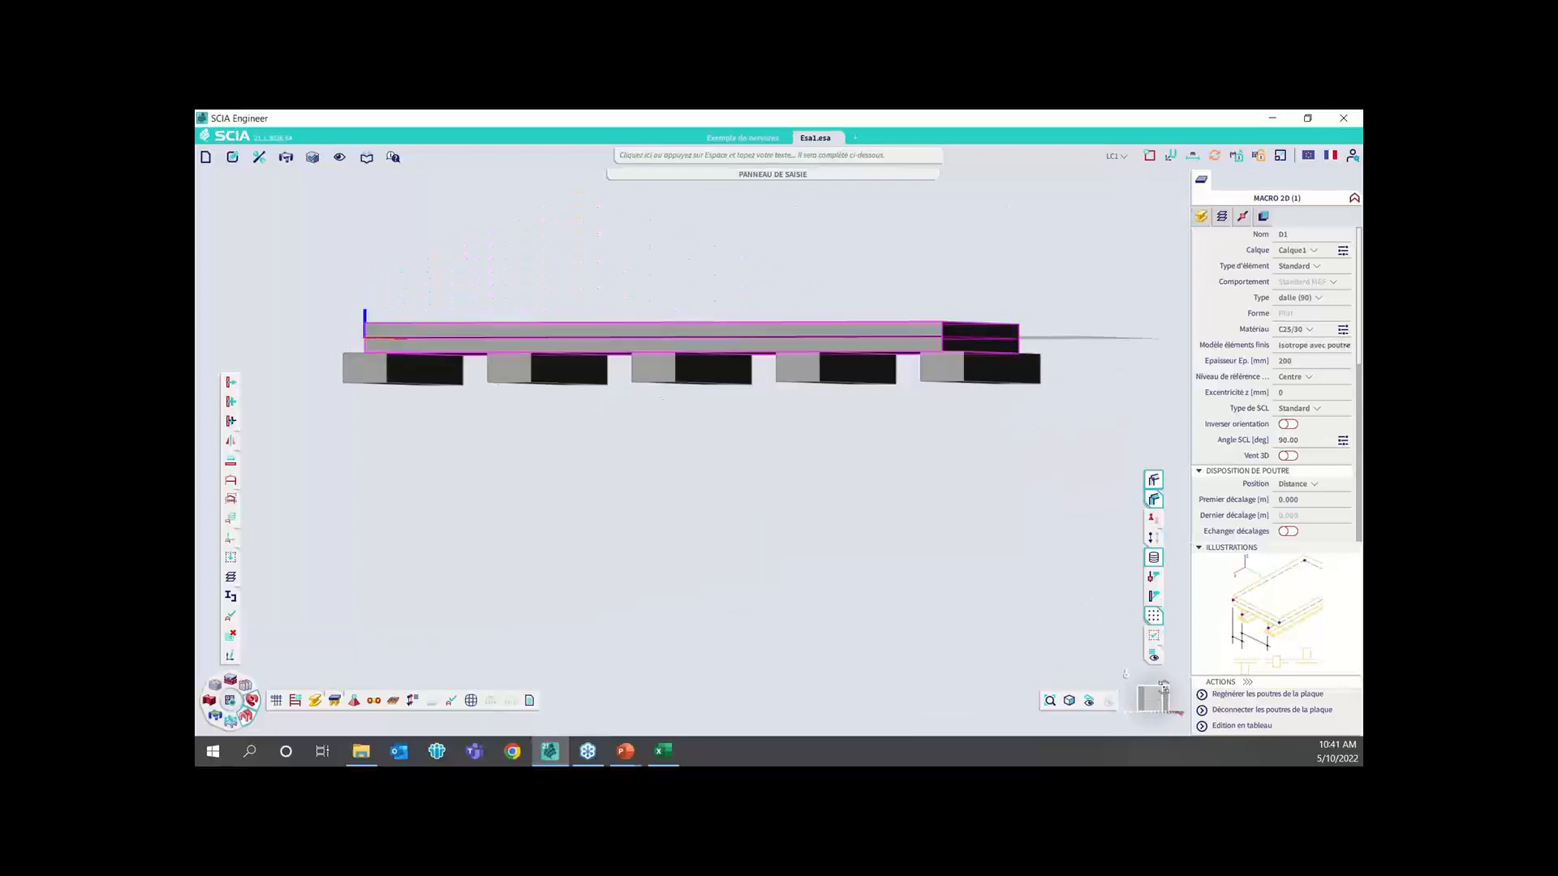
pyautogui.click(1165, 689)
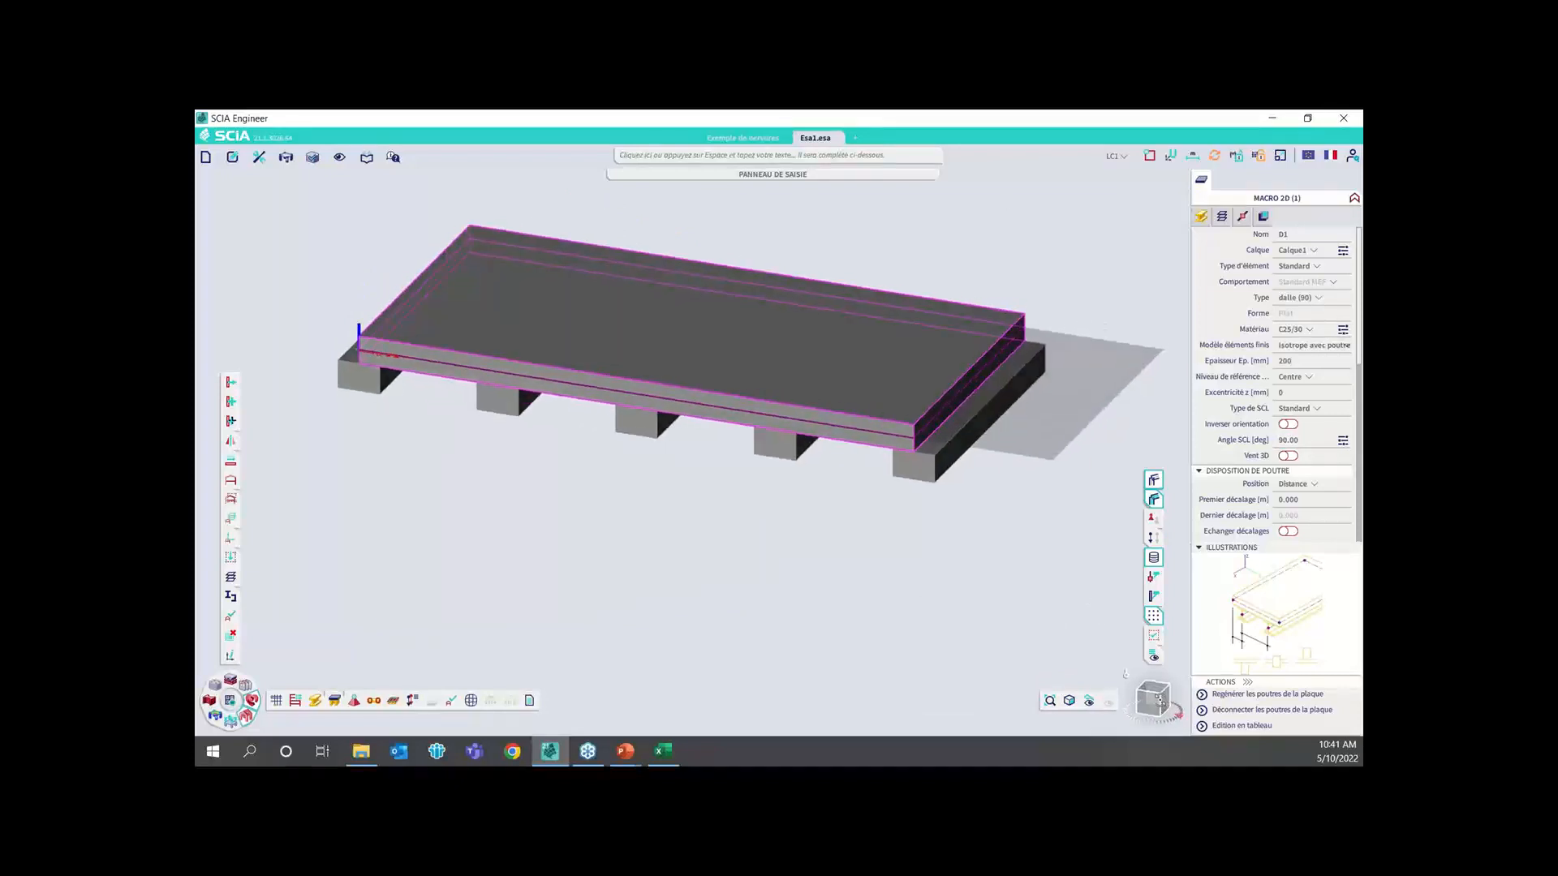
pyautogui.press('Escape')
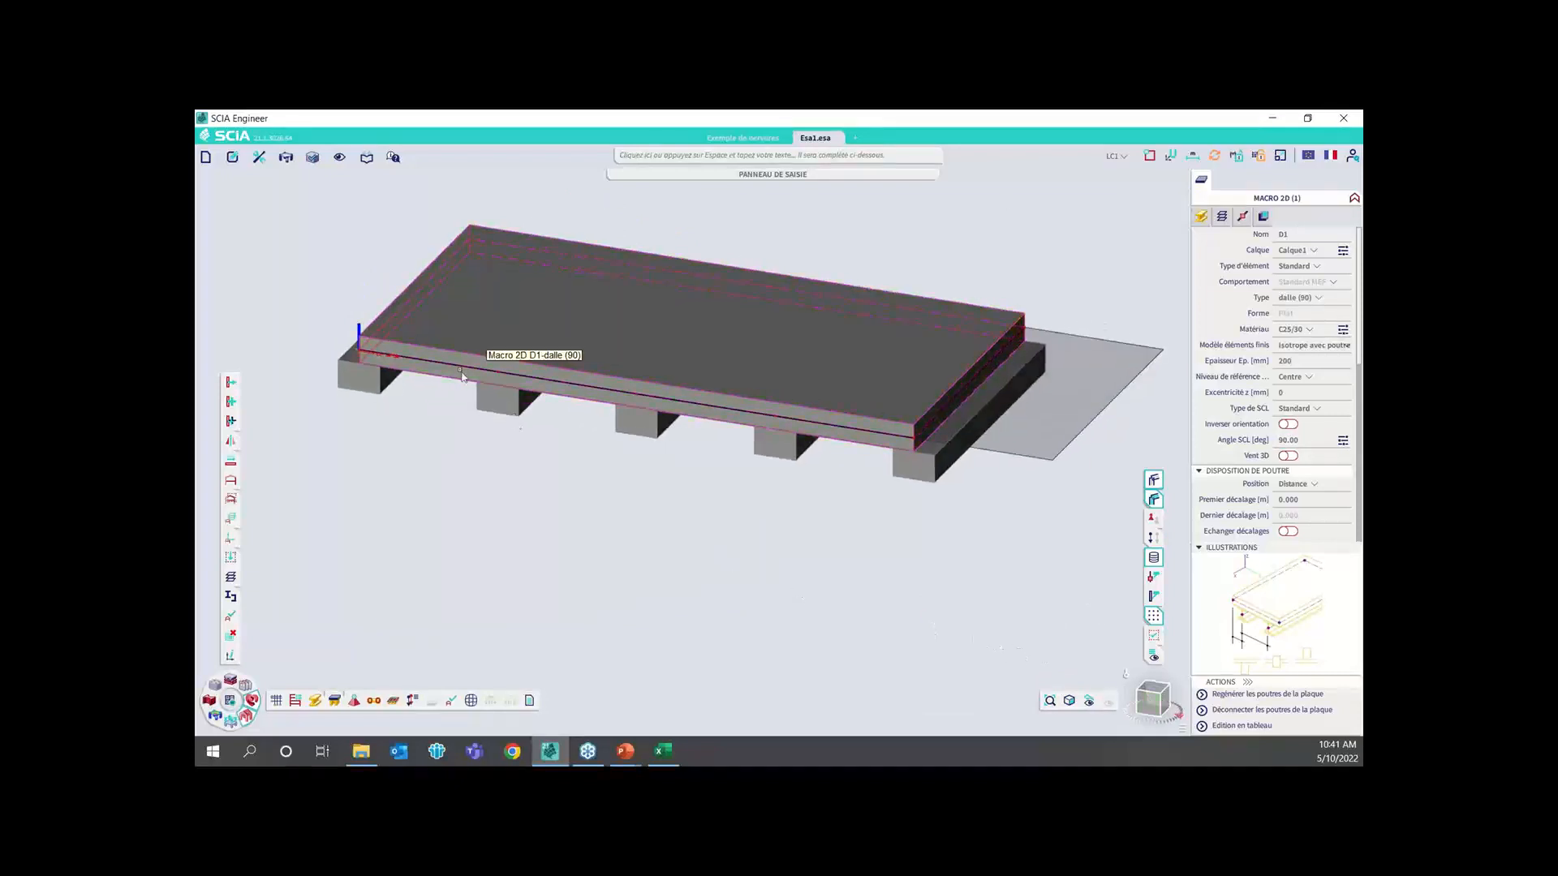
# Delete the entire ribbed slab together with its ribs and load panel area from the model
pyautogui.scroll(-5, 448, 382)
pyautogui.moveTo(356, 287); pyautogui.dragTo(702, 480)
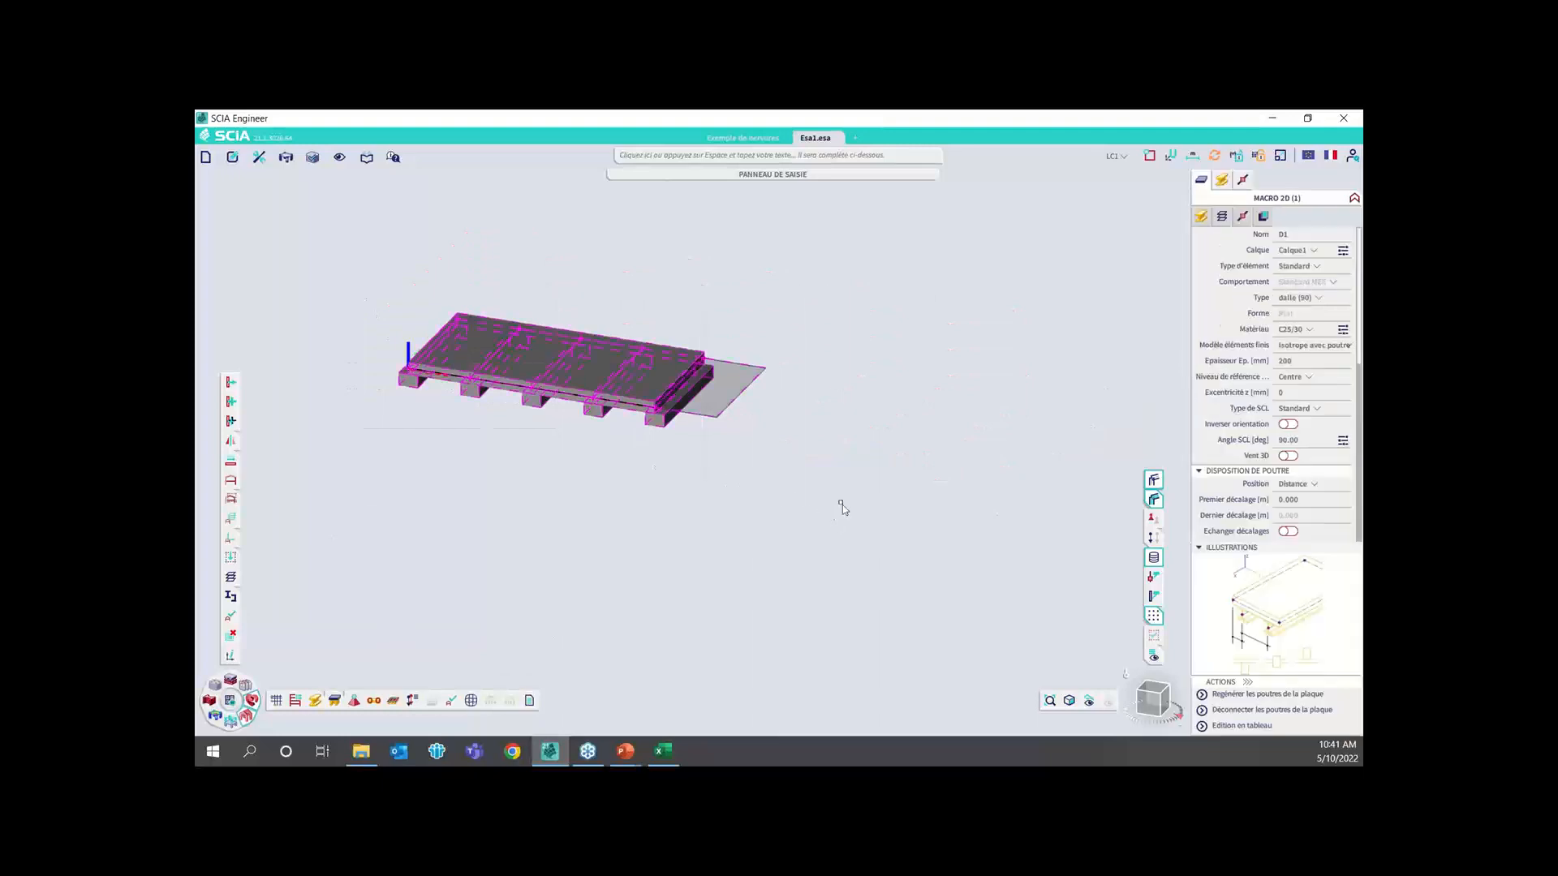
pyautogui.press('Delete')
pyautogui.press('Return')
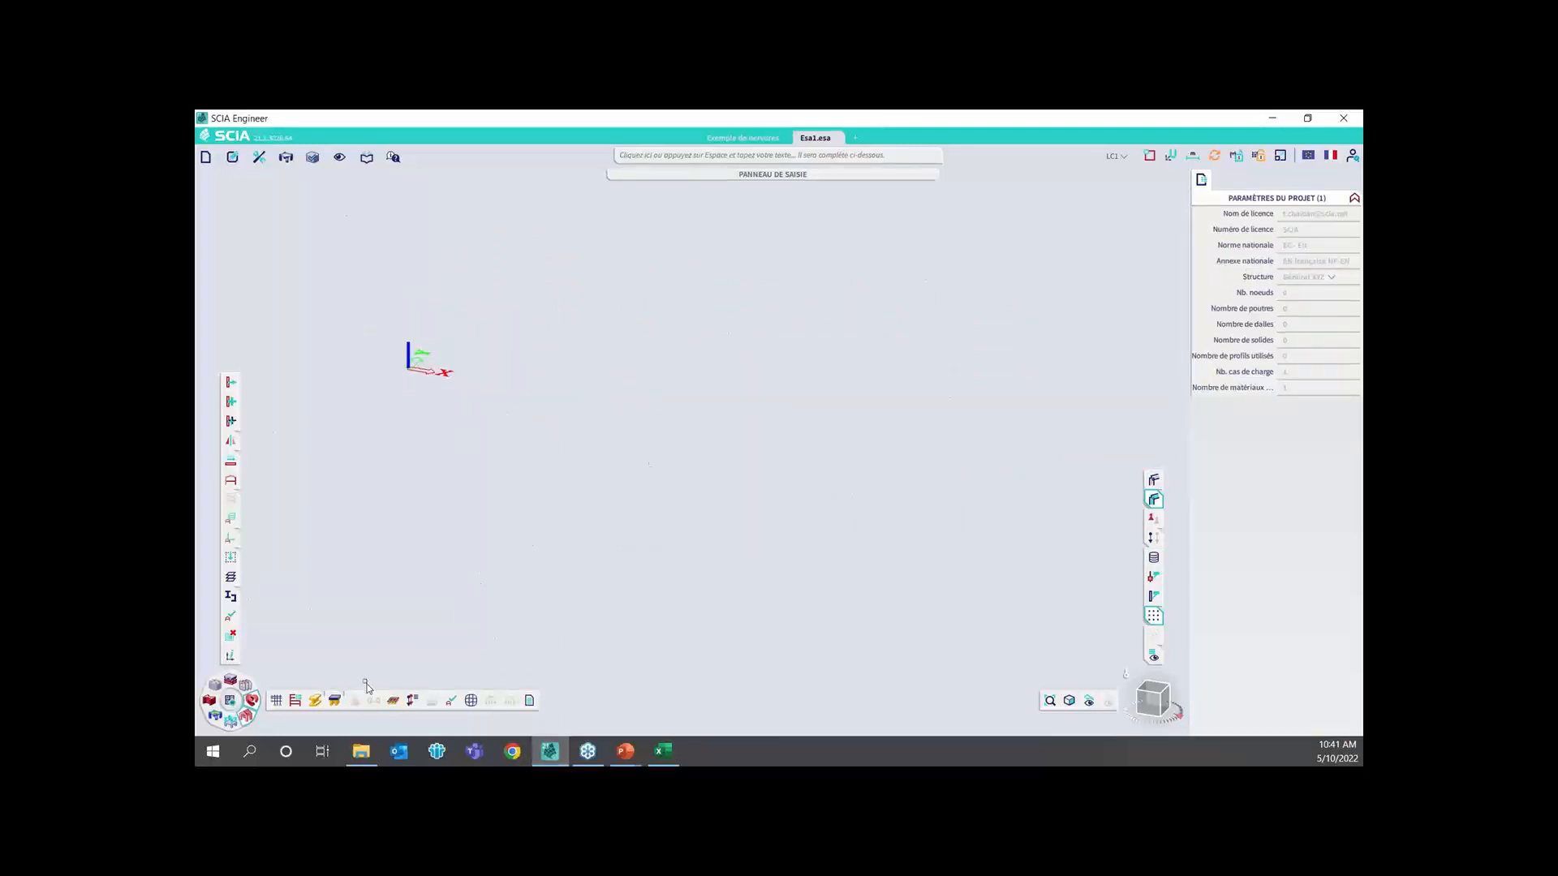
# Create a plain four-sided slab from the origin, about 3 m wide and 200 mm thick, in C25/30 with the Isotrope model
pyautogui.click(335, 700)
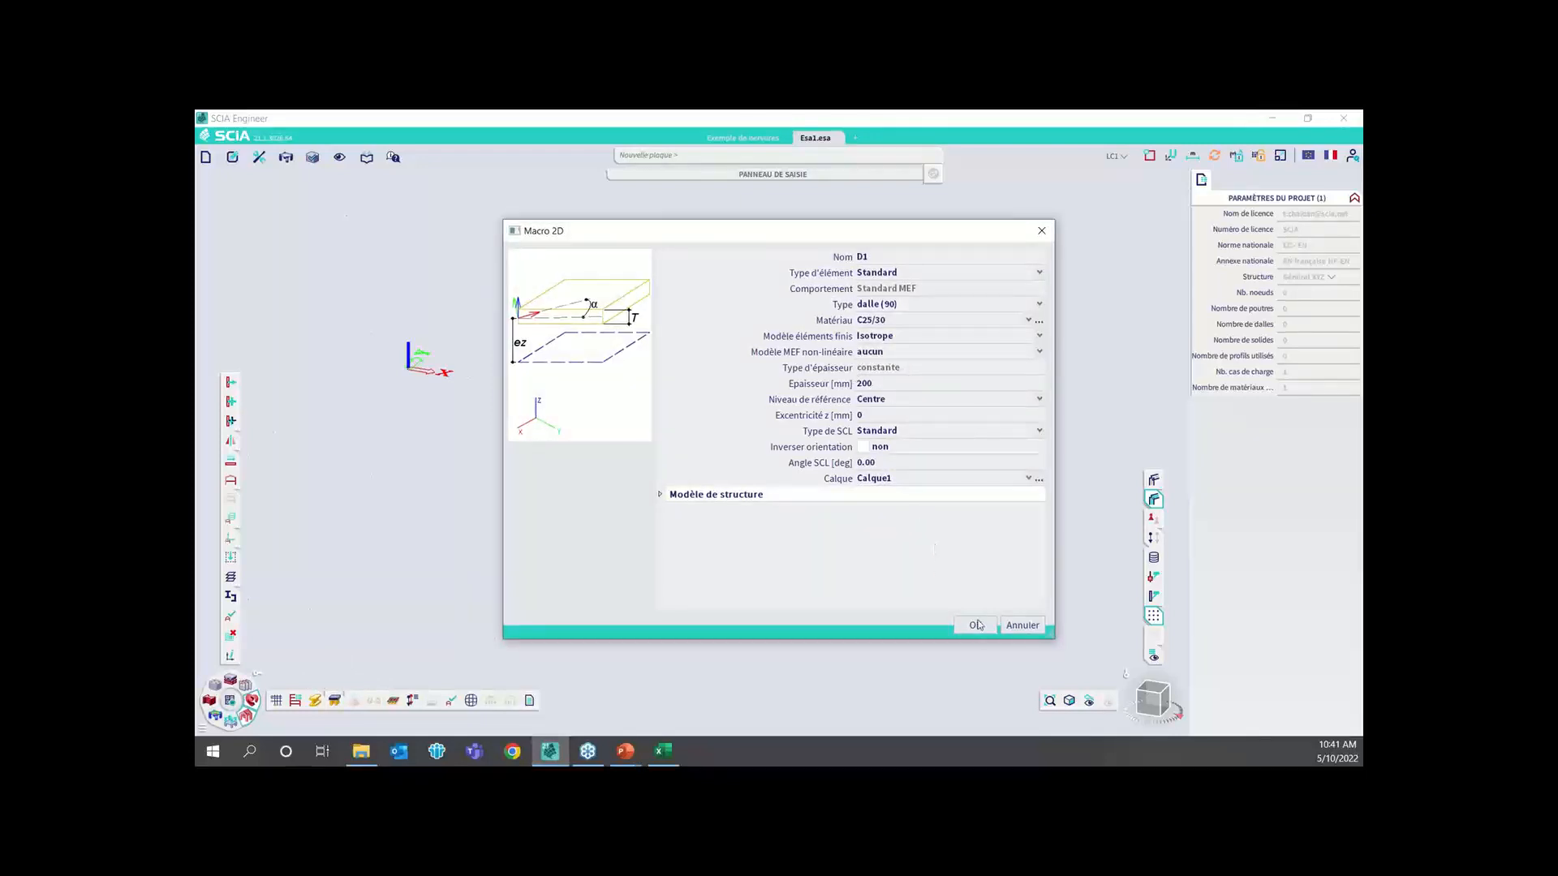
pyautogui.click(976, 625)
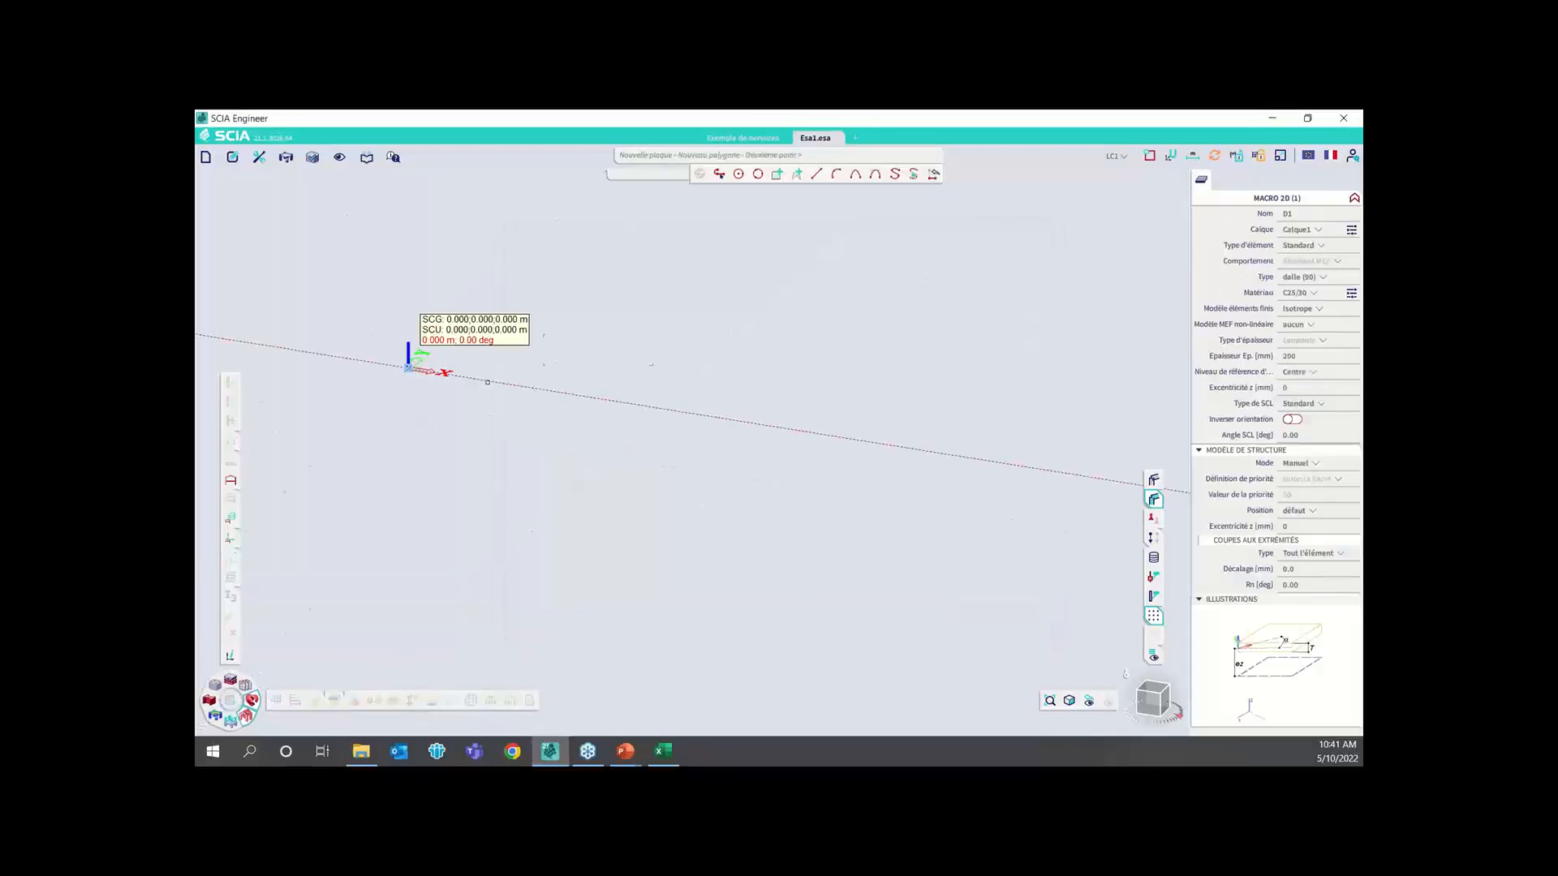
pyautogui.click(654, 407)
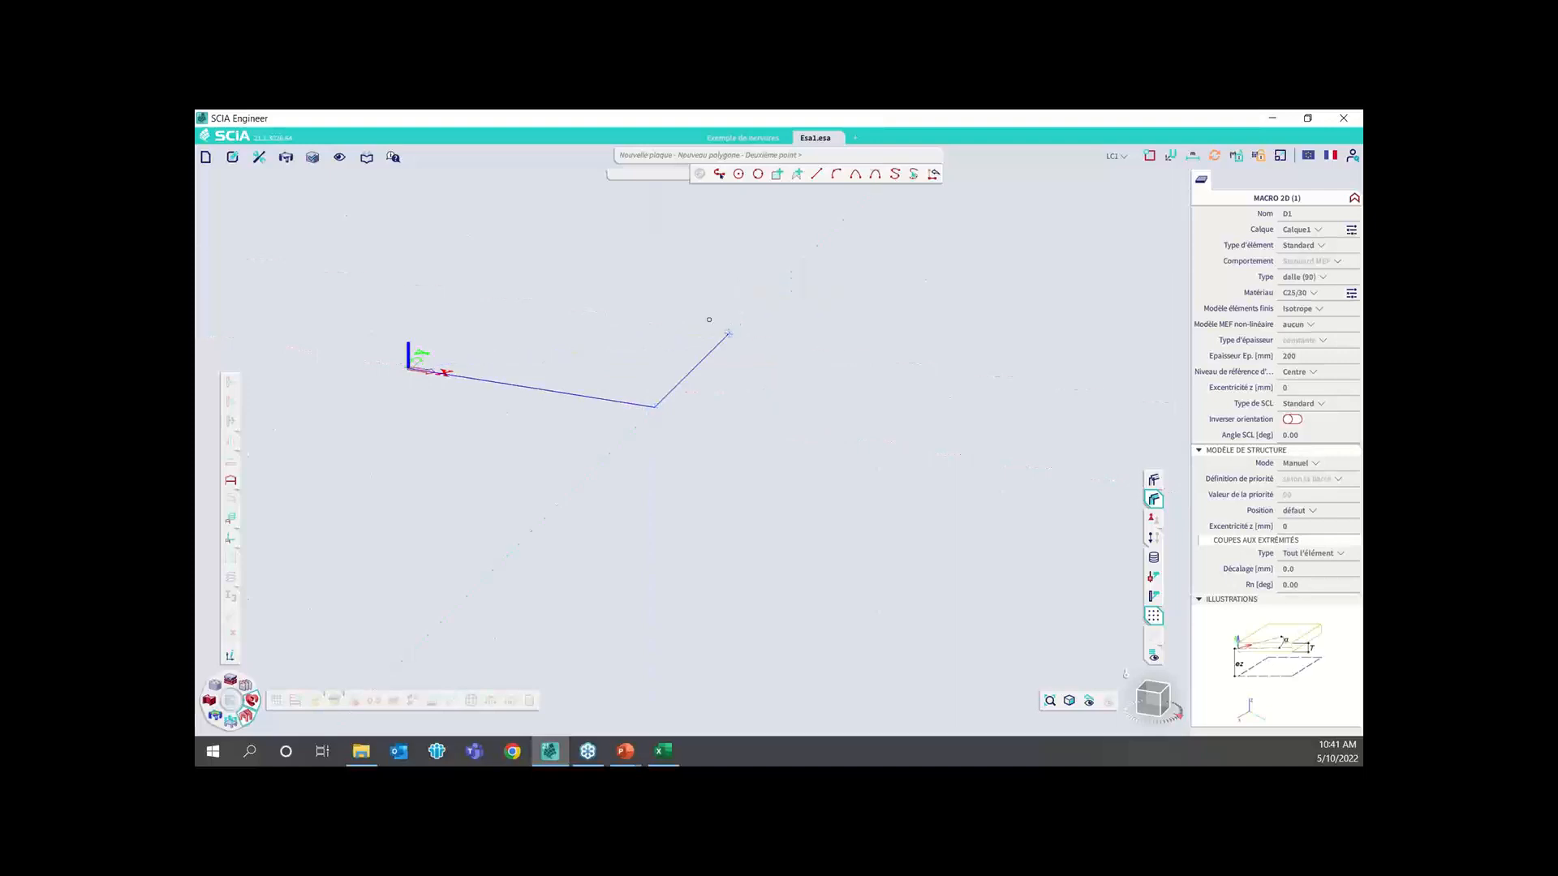
pyautogui.click(709, 320)
pyautogui.doubleClick(467, 282)
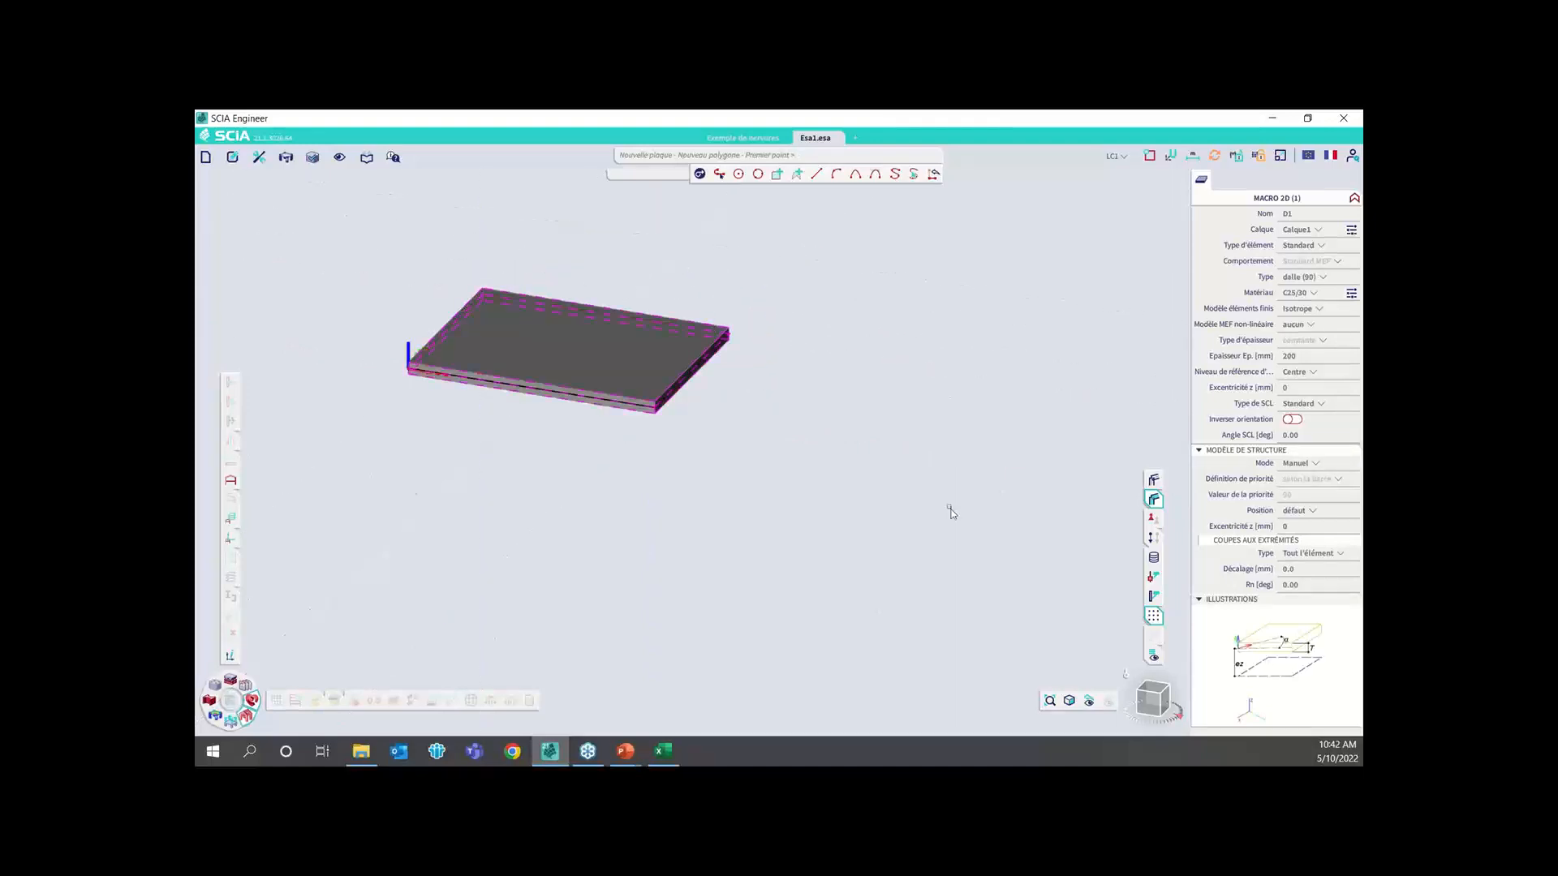
pyautogui.press('Escape')
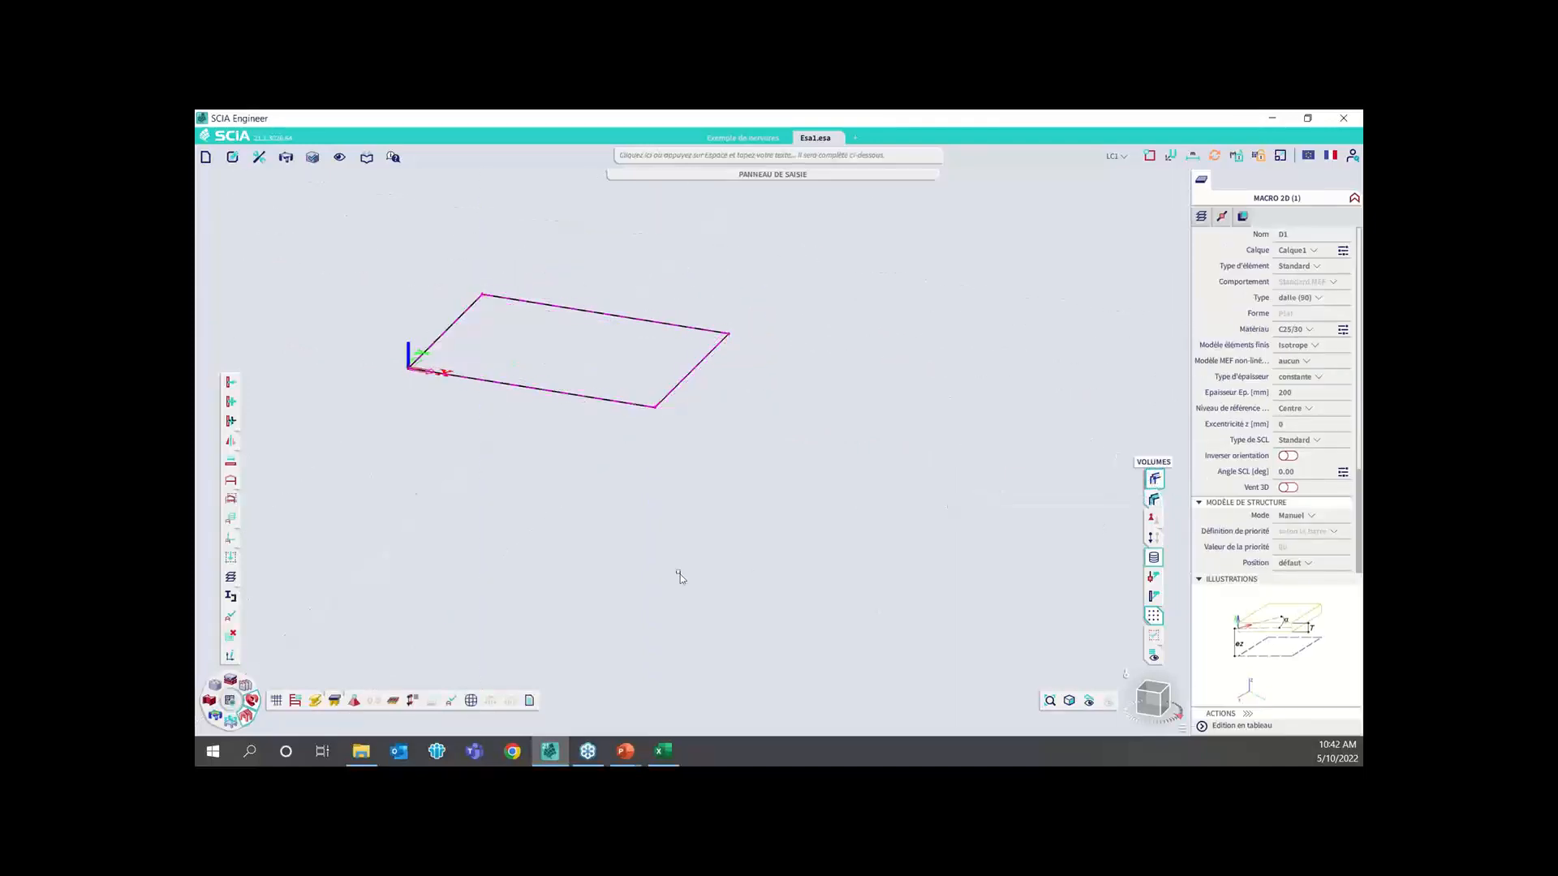
# Add three CS1 - Rectangle (200; 300) ribs aligned Bas across the slab at the quarter, middle and three-quarter points of its long edges
pyautogui.moveTo(316, 701)
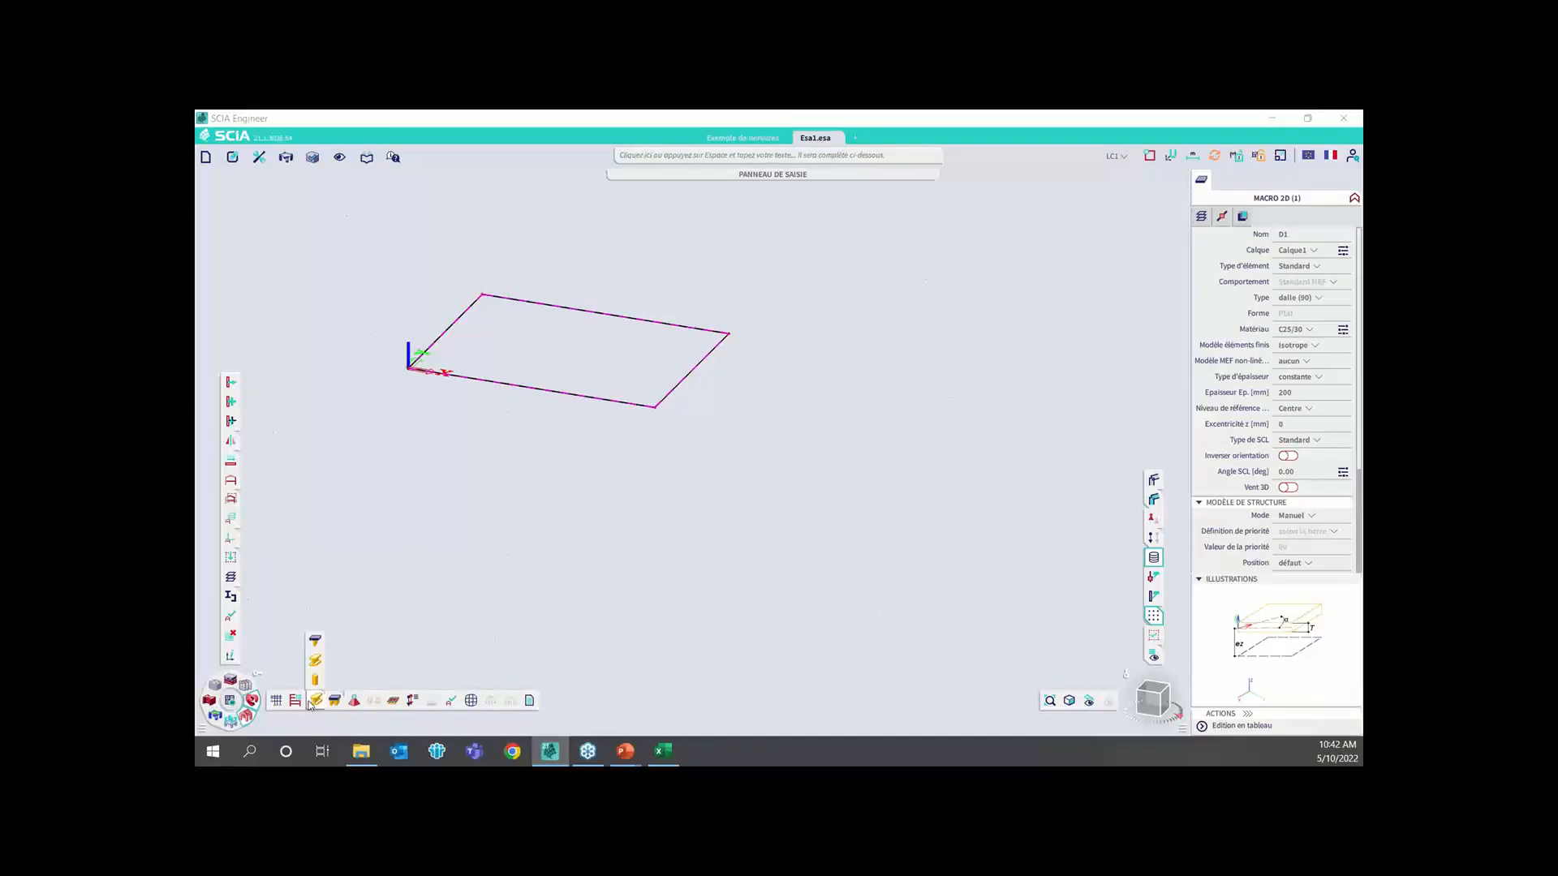
pyautogui.click(317, 640)
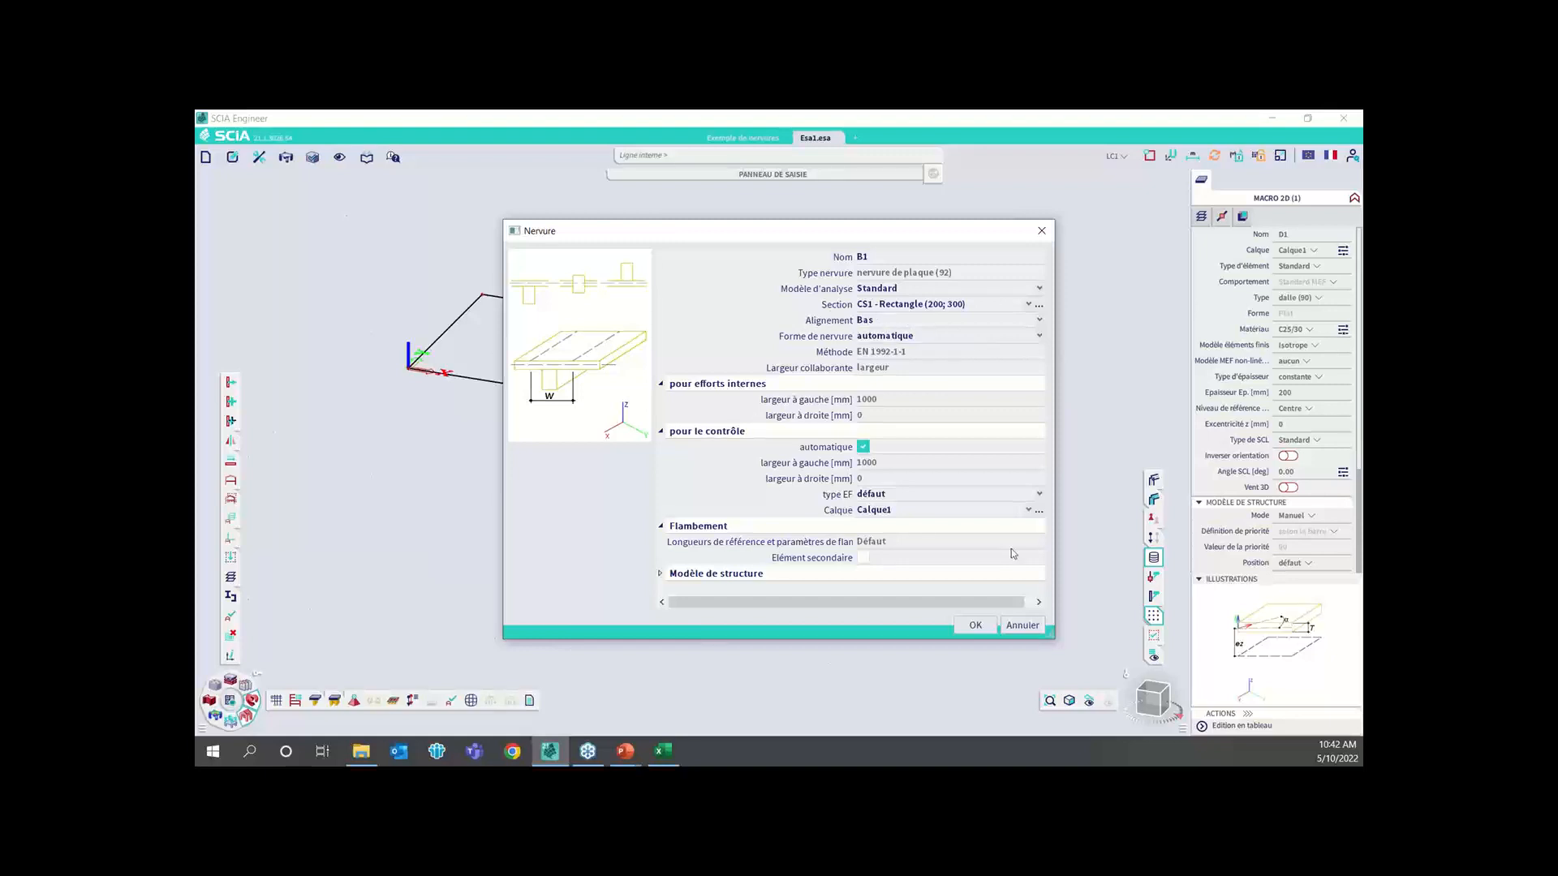
pyautogui.click(976, 624)
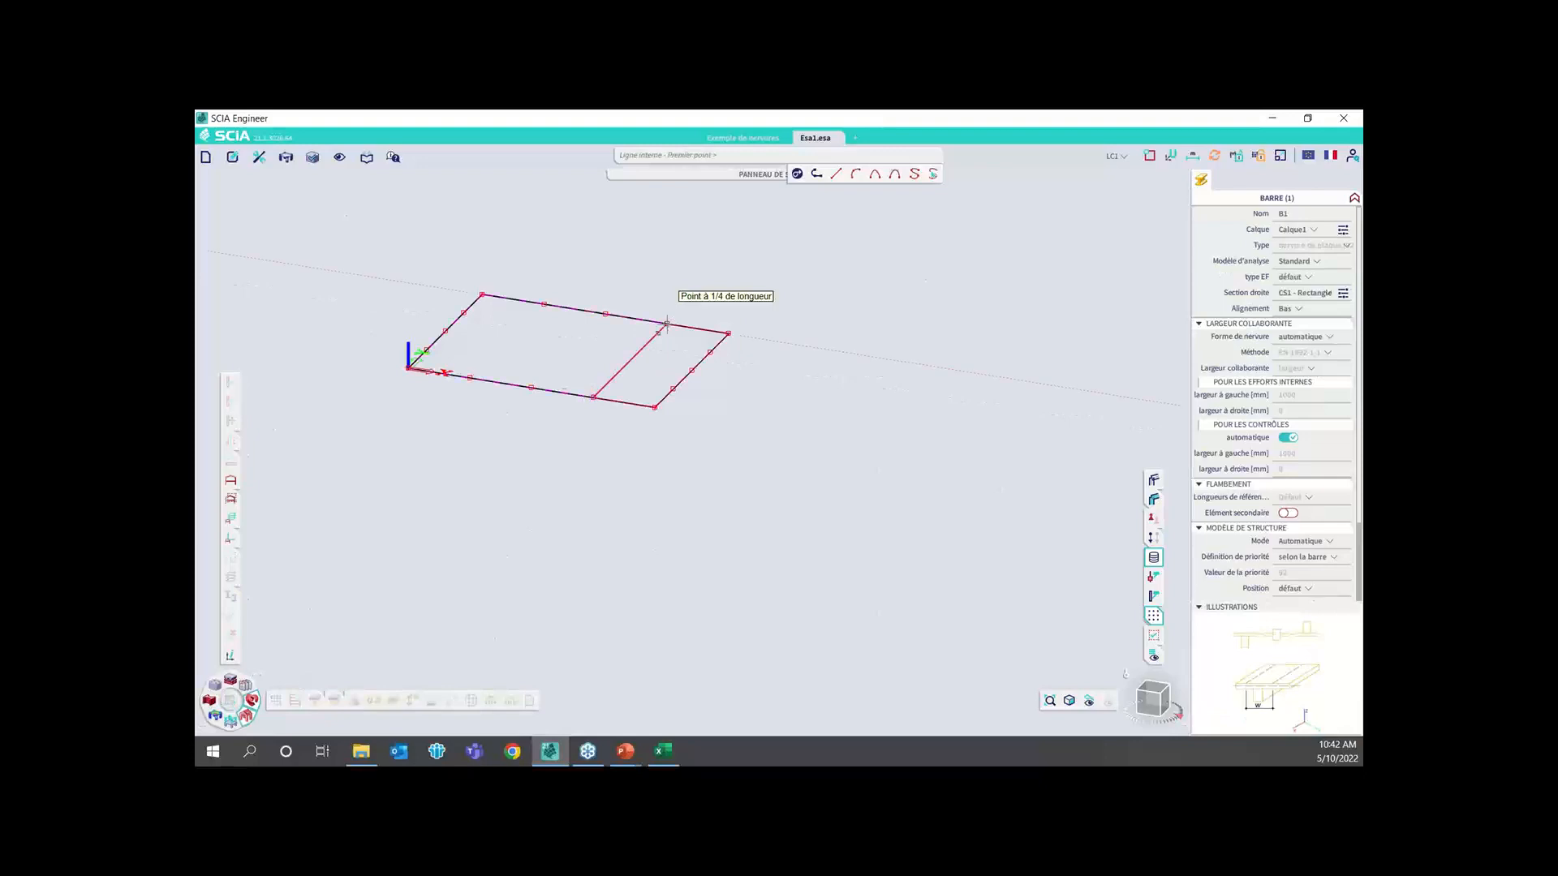
pyautogui.click(667, 323)
pyautogui.click(531, 388)
pyautogui.click(605, 313)
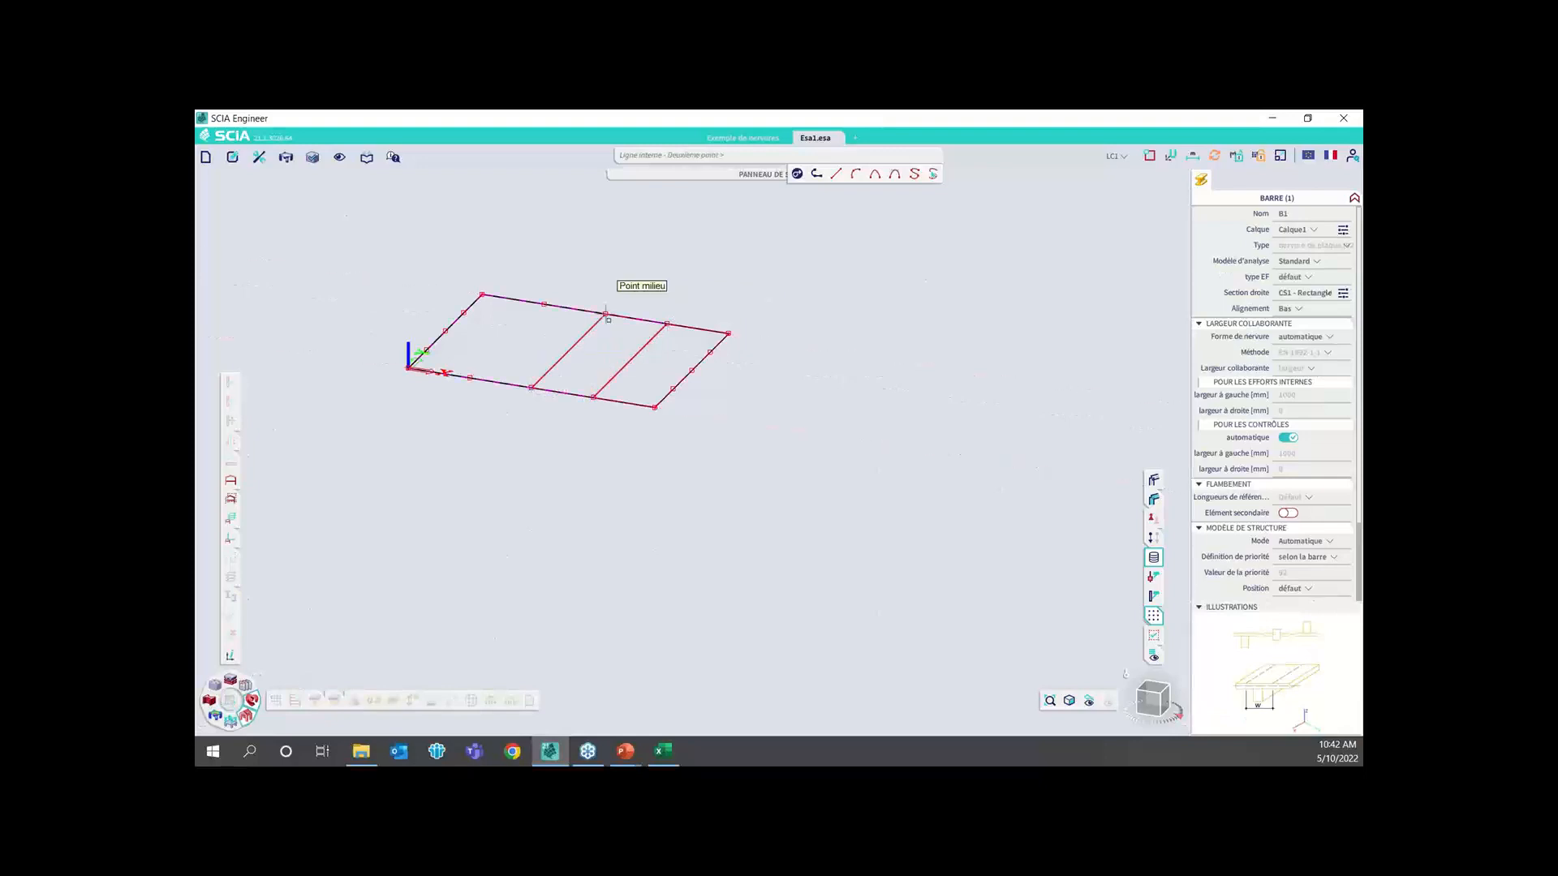
pyautogui.click(470, 378)
pyautogui.click(543, 304)
pyautogui.press('Escape')
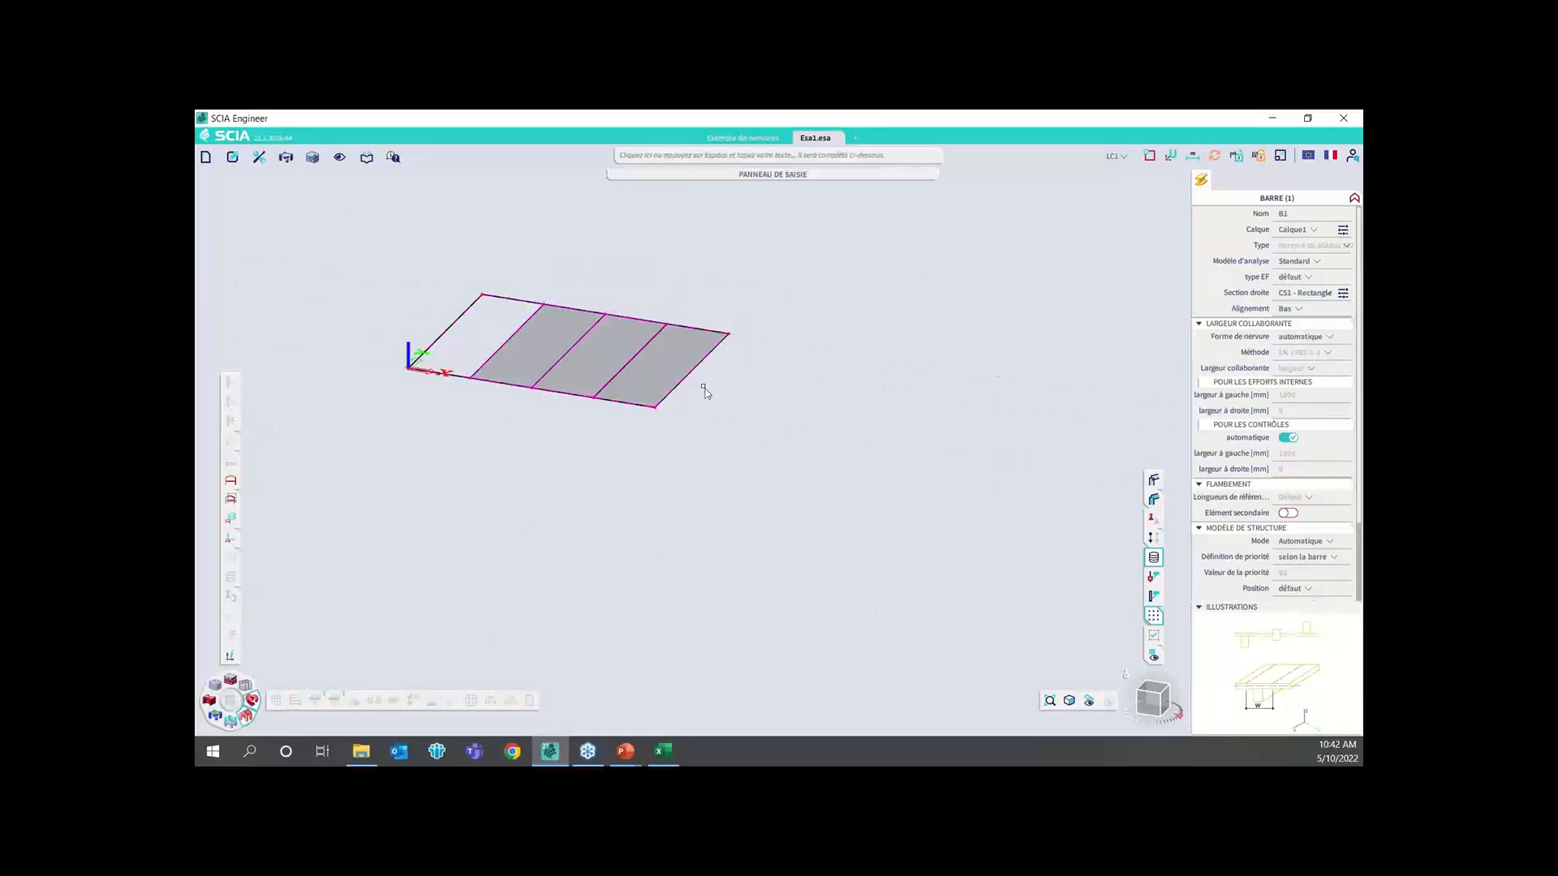
# Show the ribbed slab as volumes, clear the selection and examine the manually placed ribs up close
pyautogui.click(1152, 479)
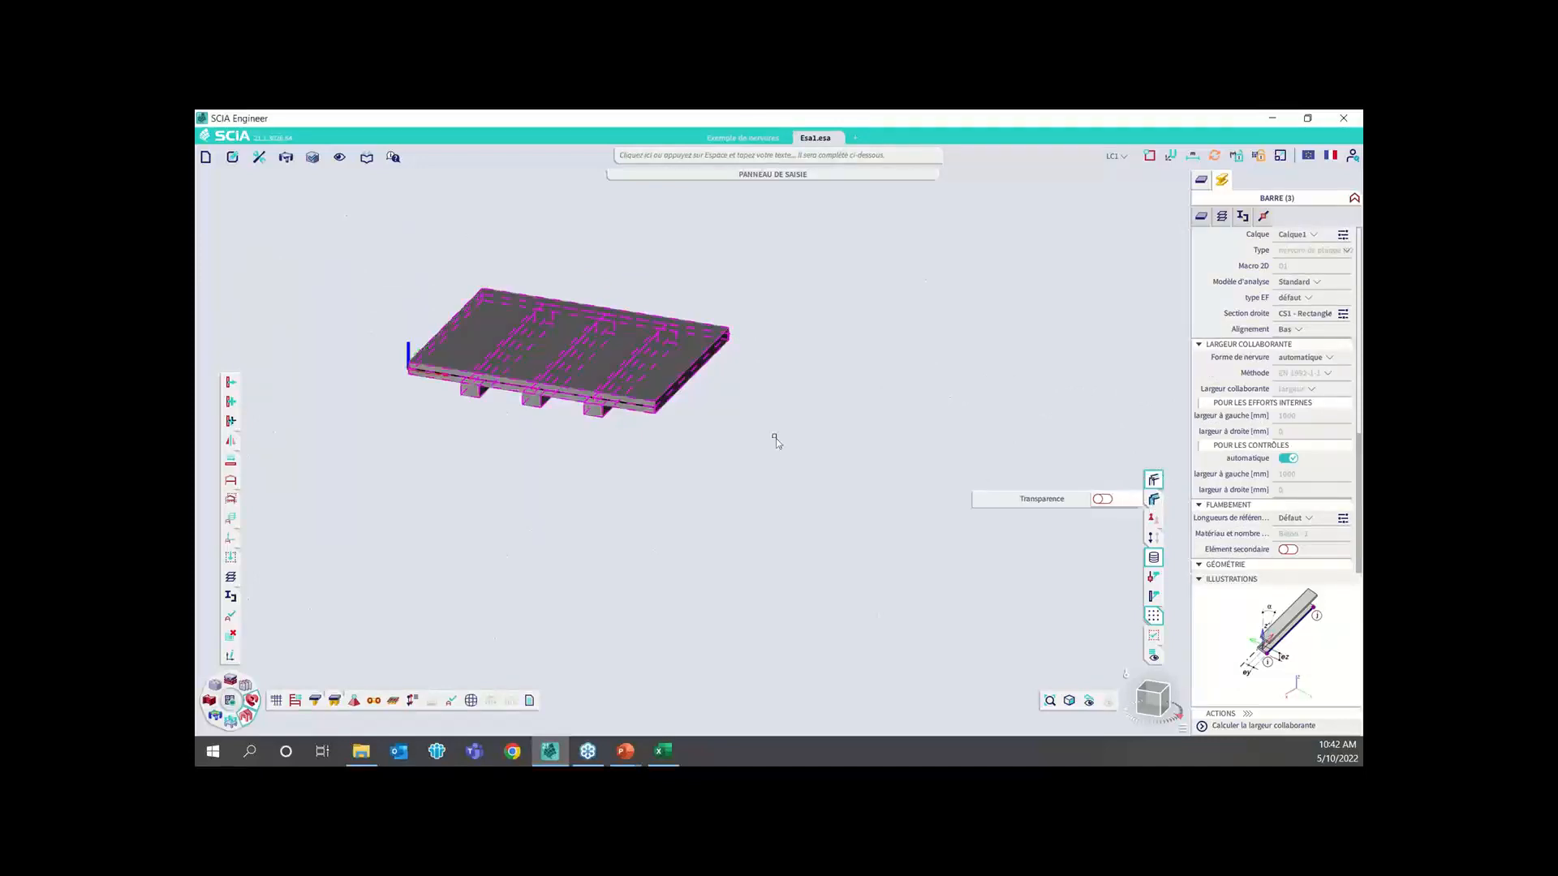
pyautogui.scroll(3, 514, 394)
pyautogui.press('Escape')
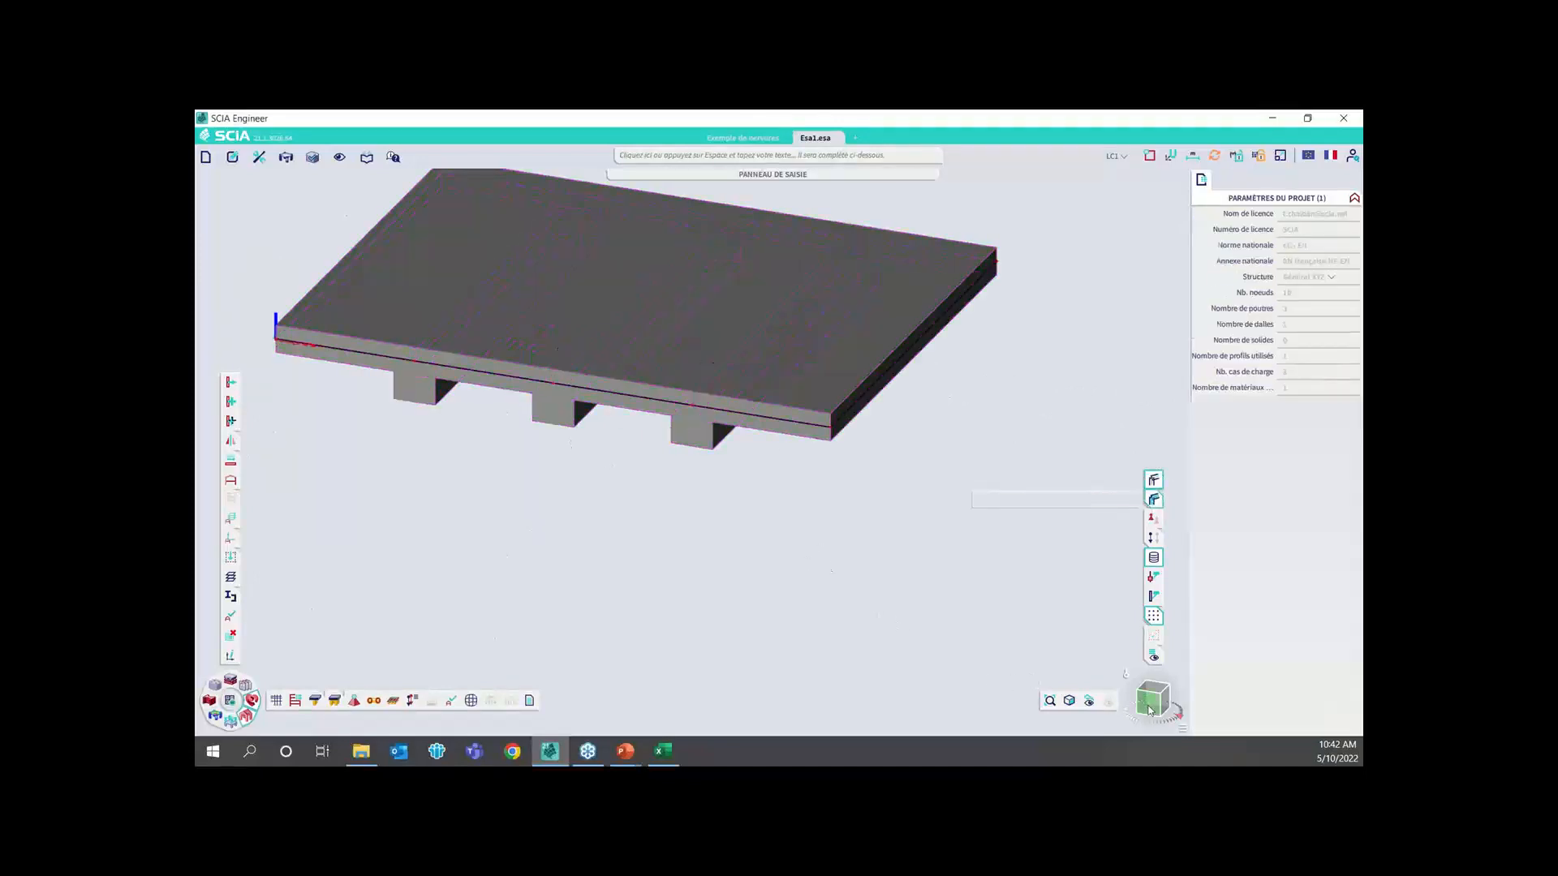
pyautogui.moveTo(1148, 711)
pyautogui.mouseDown()
pyautogui.moveTo(1149, 723)
pyautogui.moveTo(1142, 702)
pyautogui.mouseUp()
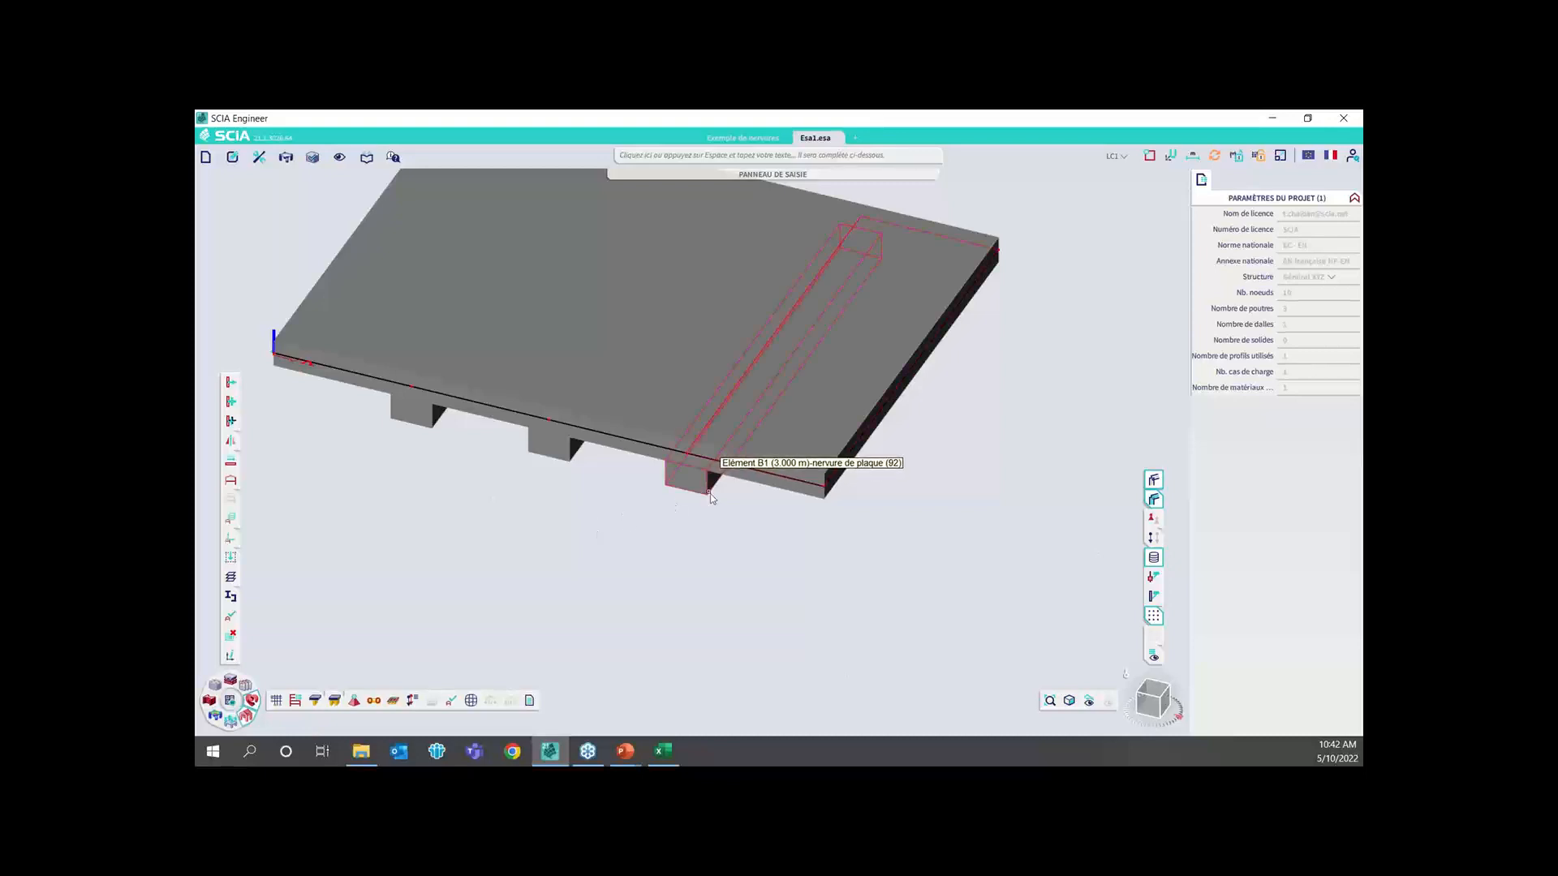
# Try the Haut alignment on rib B1, check it in a lower side view, and set the alignment to Centre
pyautogui.click(704, 467)
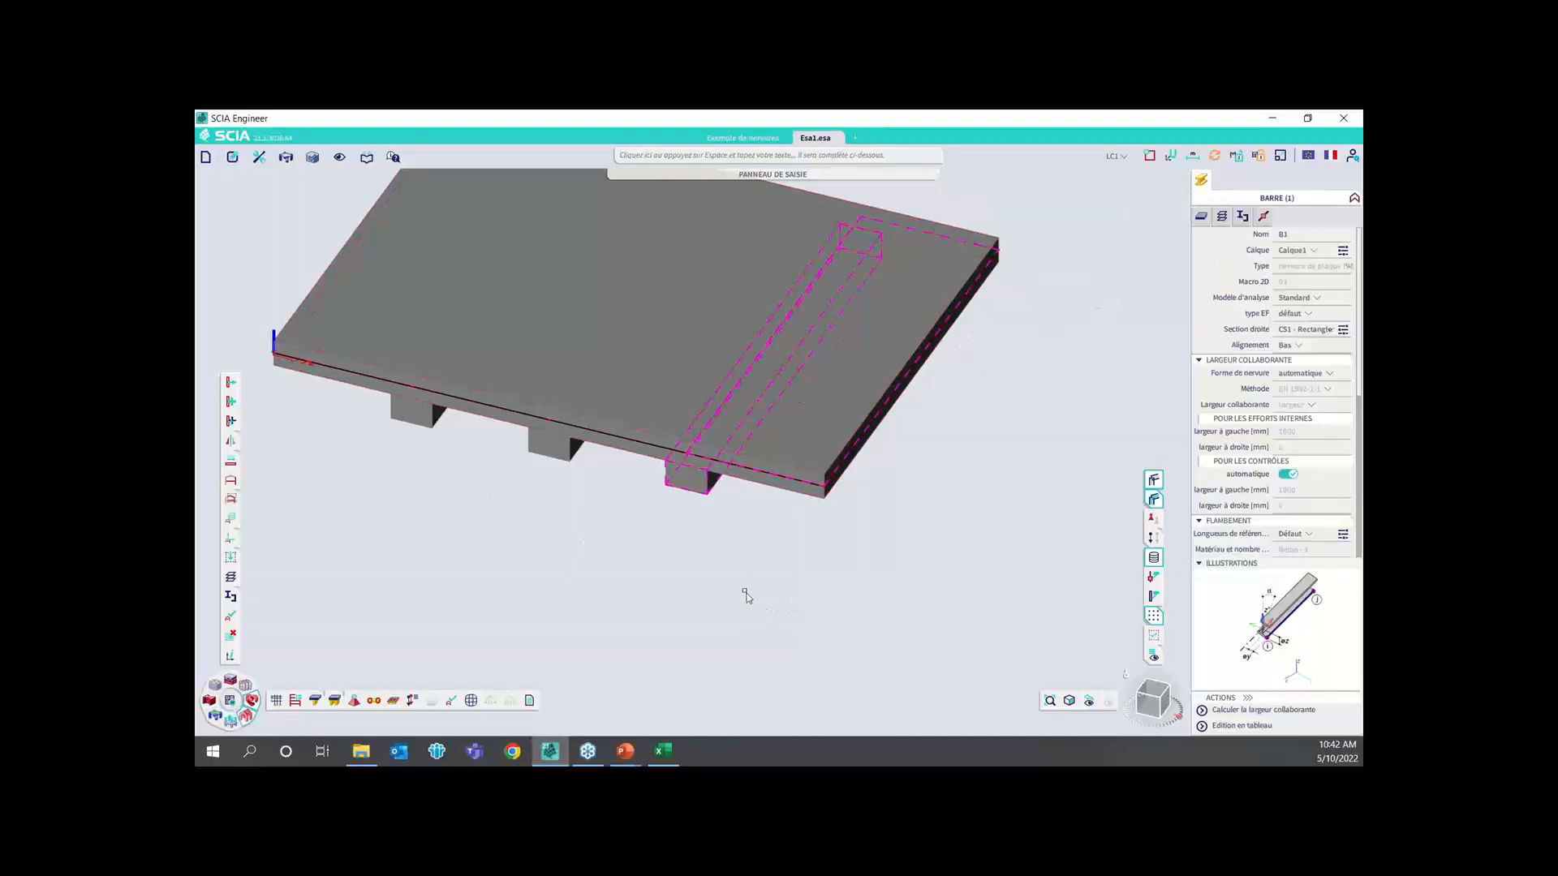
pyautogui.click(1289, 344)
pyautogui.click(1293, 379)
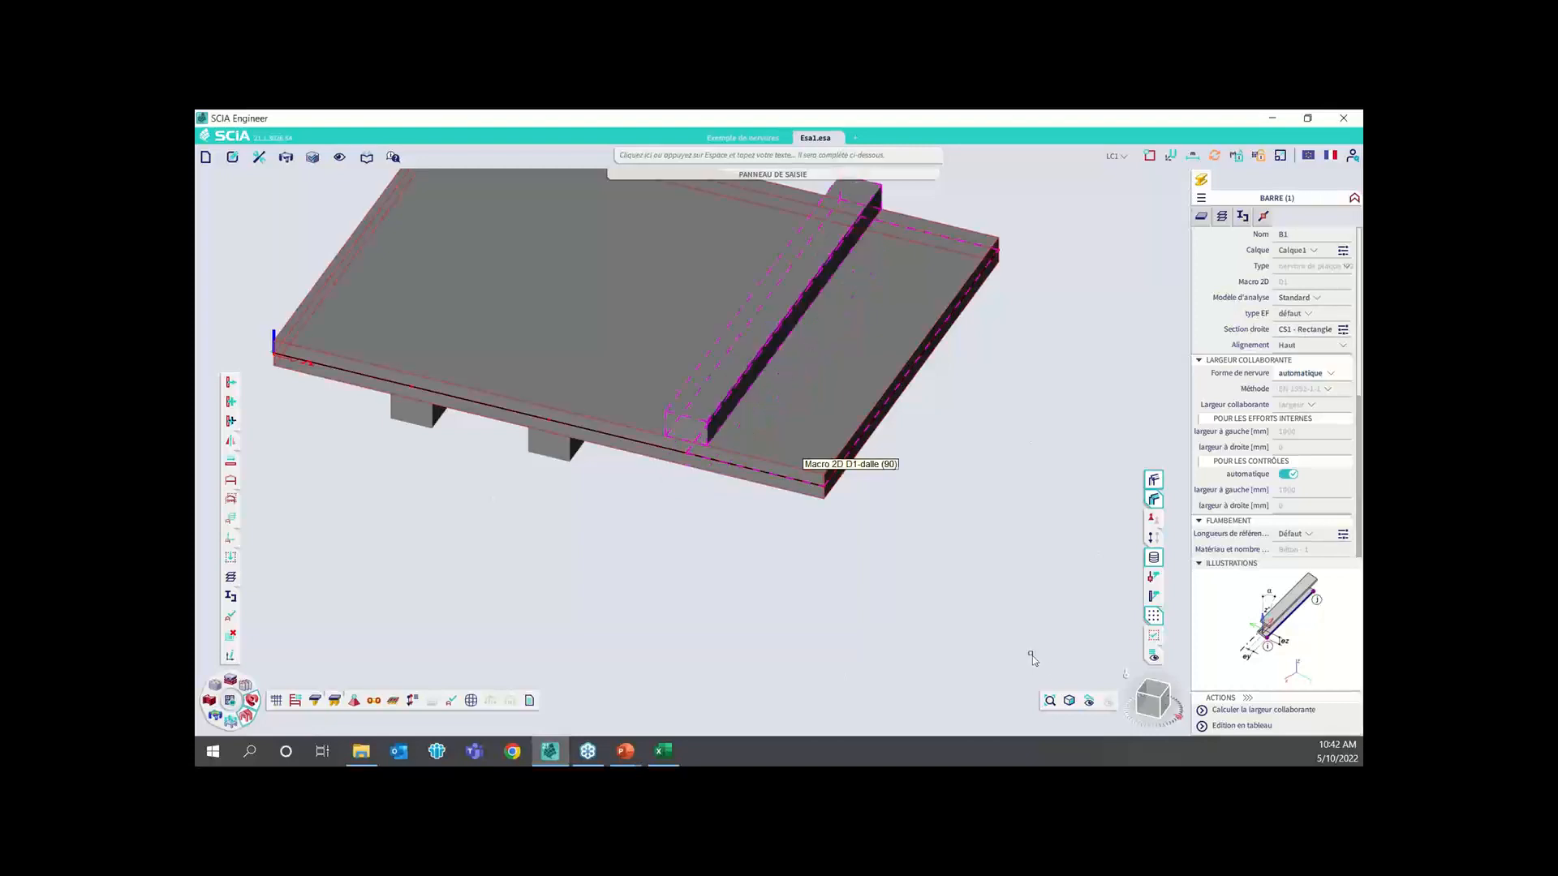
pyautogui.click(1149, 704)
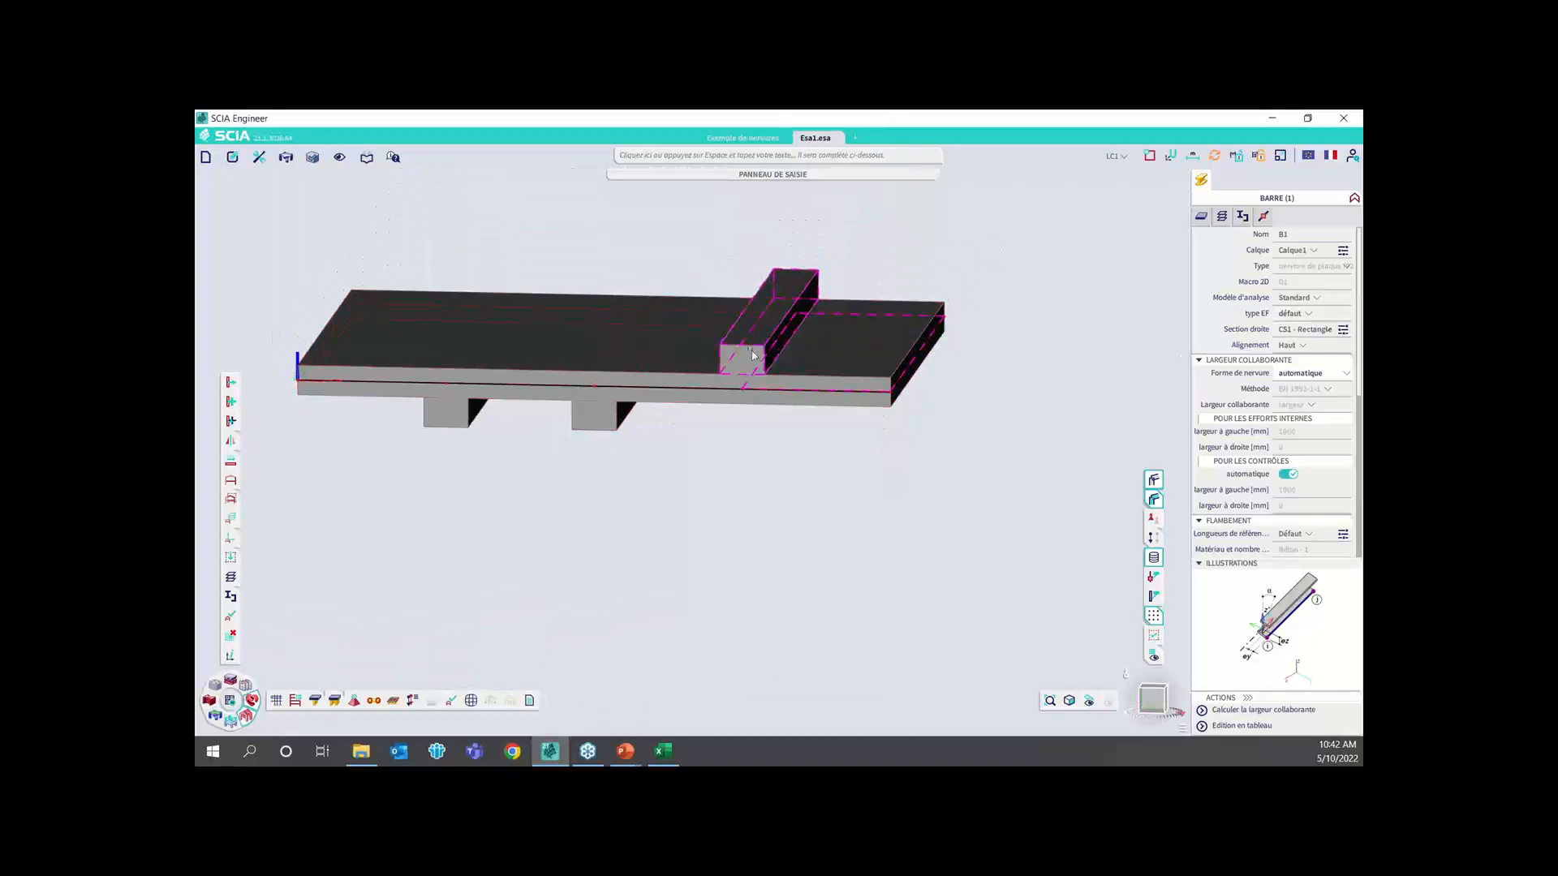
pyautogui.click(1298, 345)
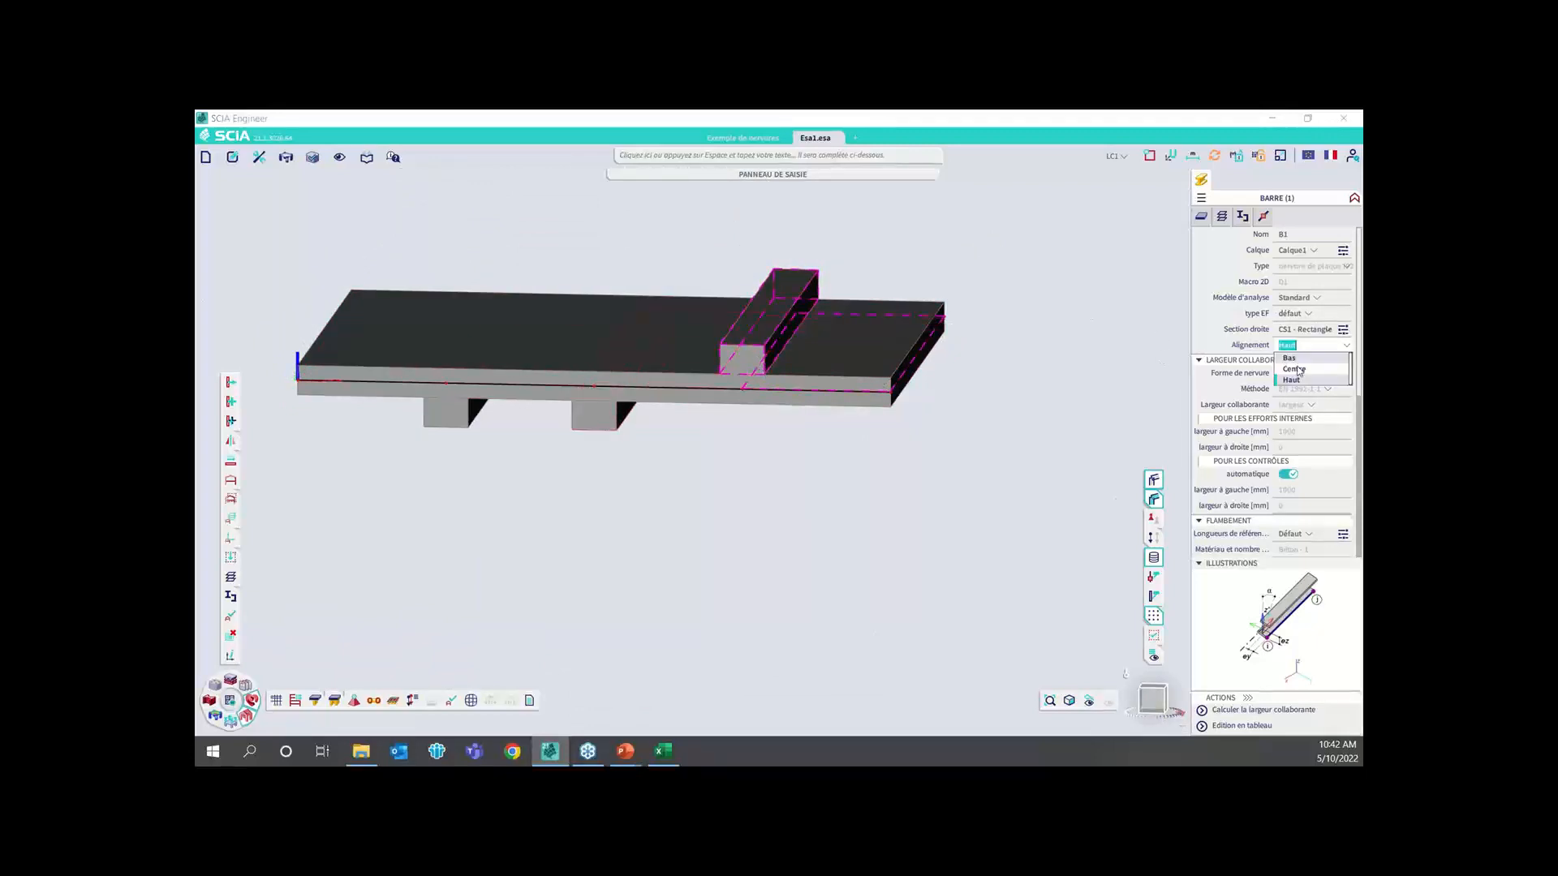
pyautogui.click(1294, 363)
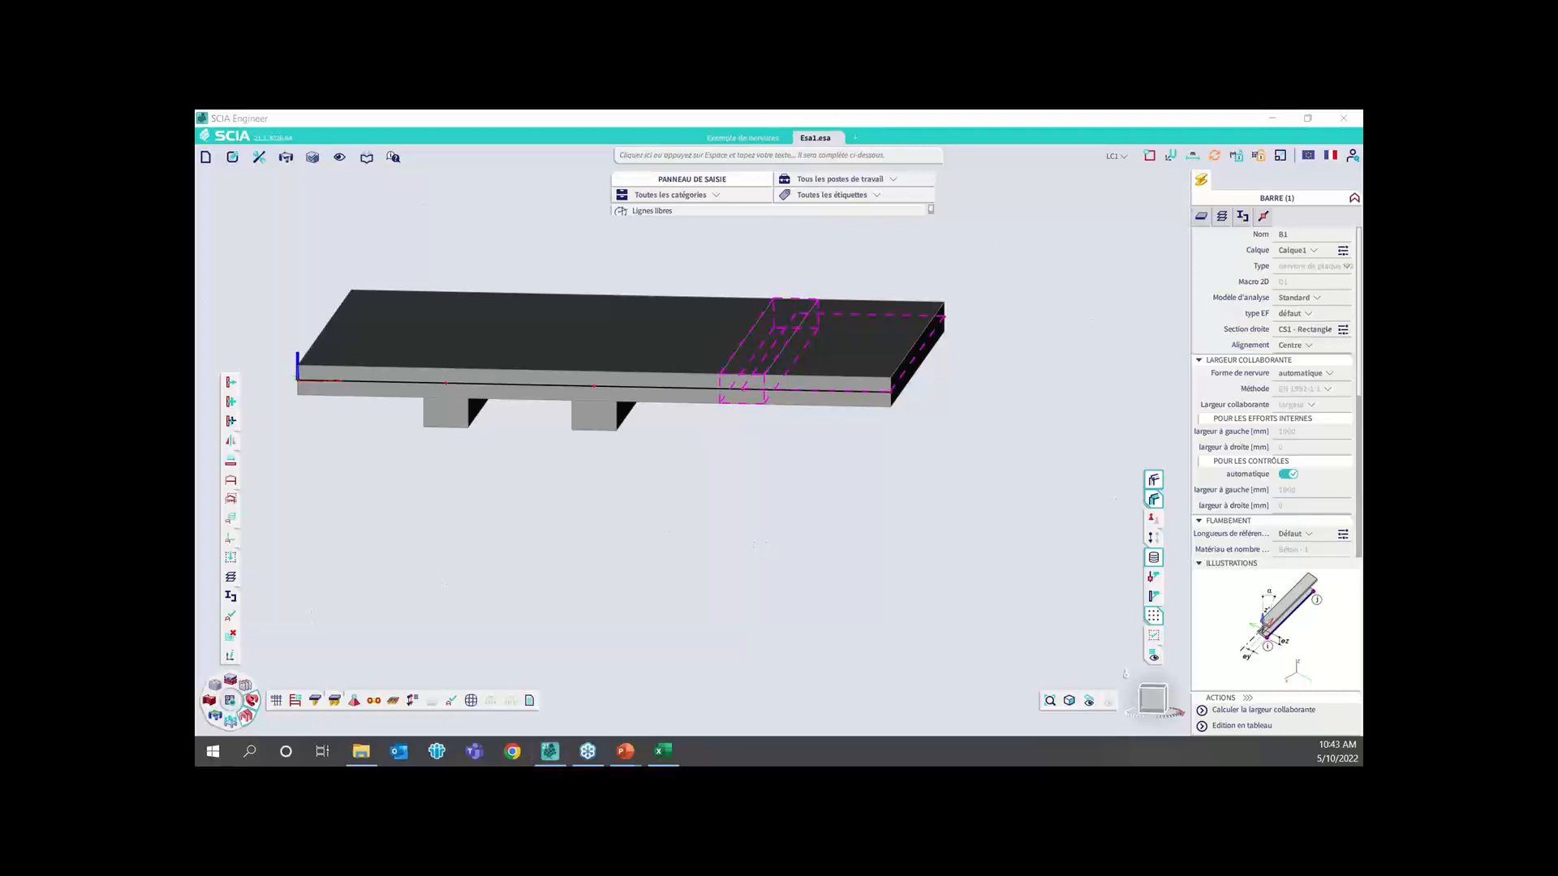
# Switch to the PowerPoint slideshow and advance to the slide on automatic calculation of the rib's effective width
pyautogui.hotkey('alt', 'Tab')
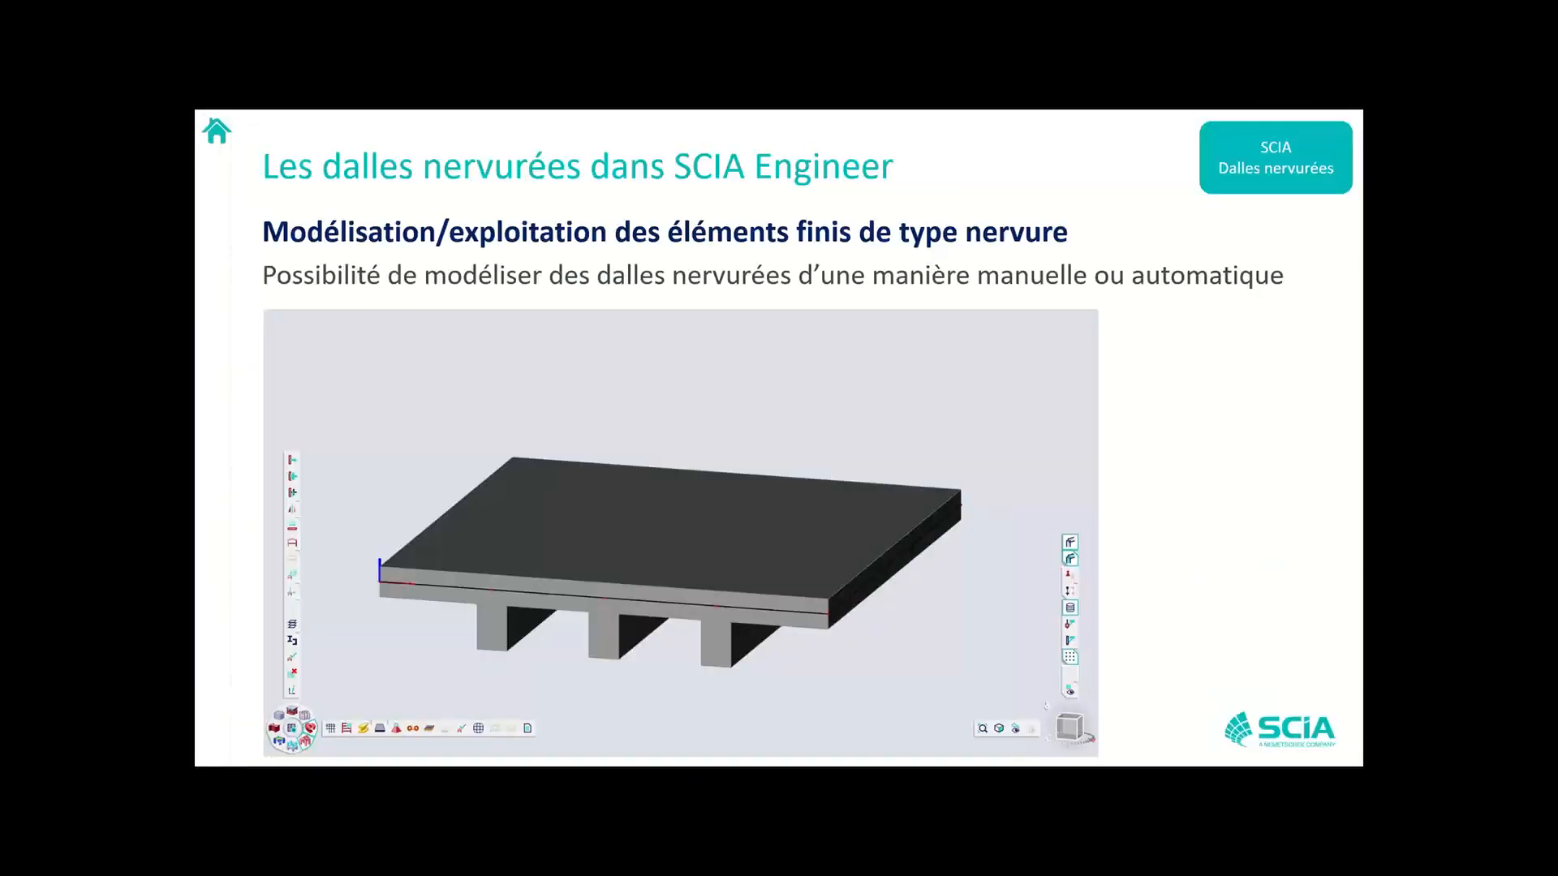
pyautogui.click(683, 333)
pyautogui.click(683, 332)
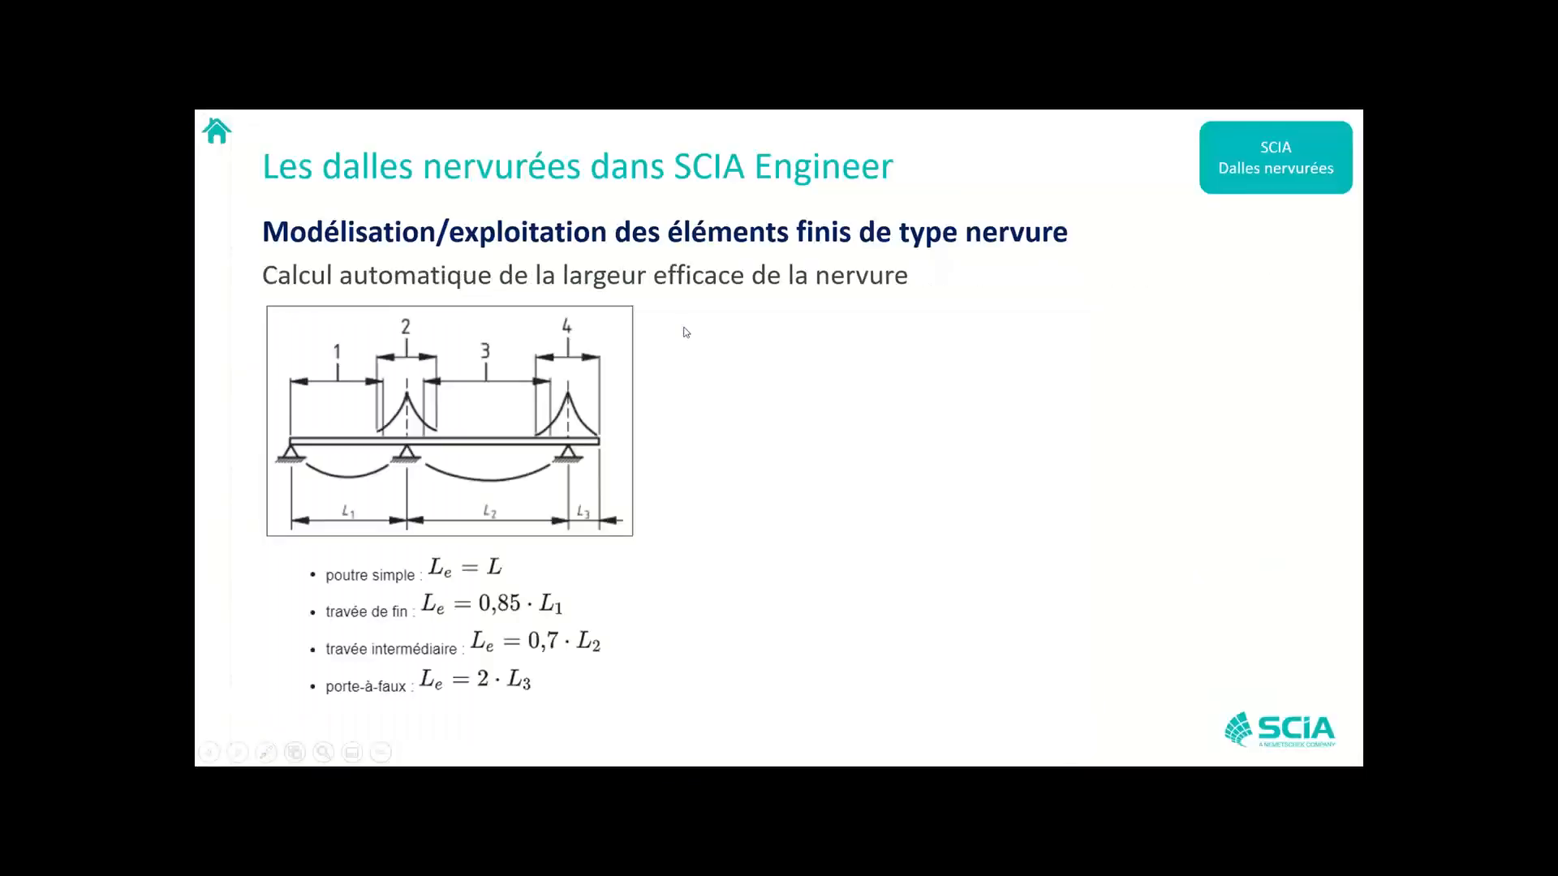
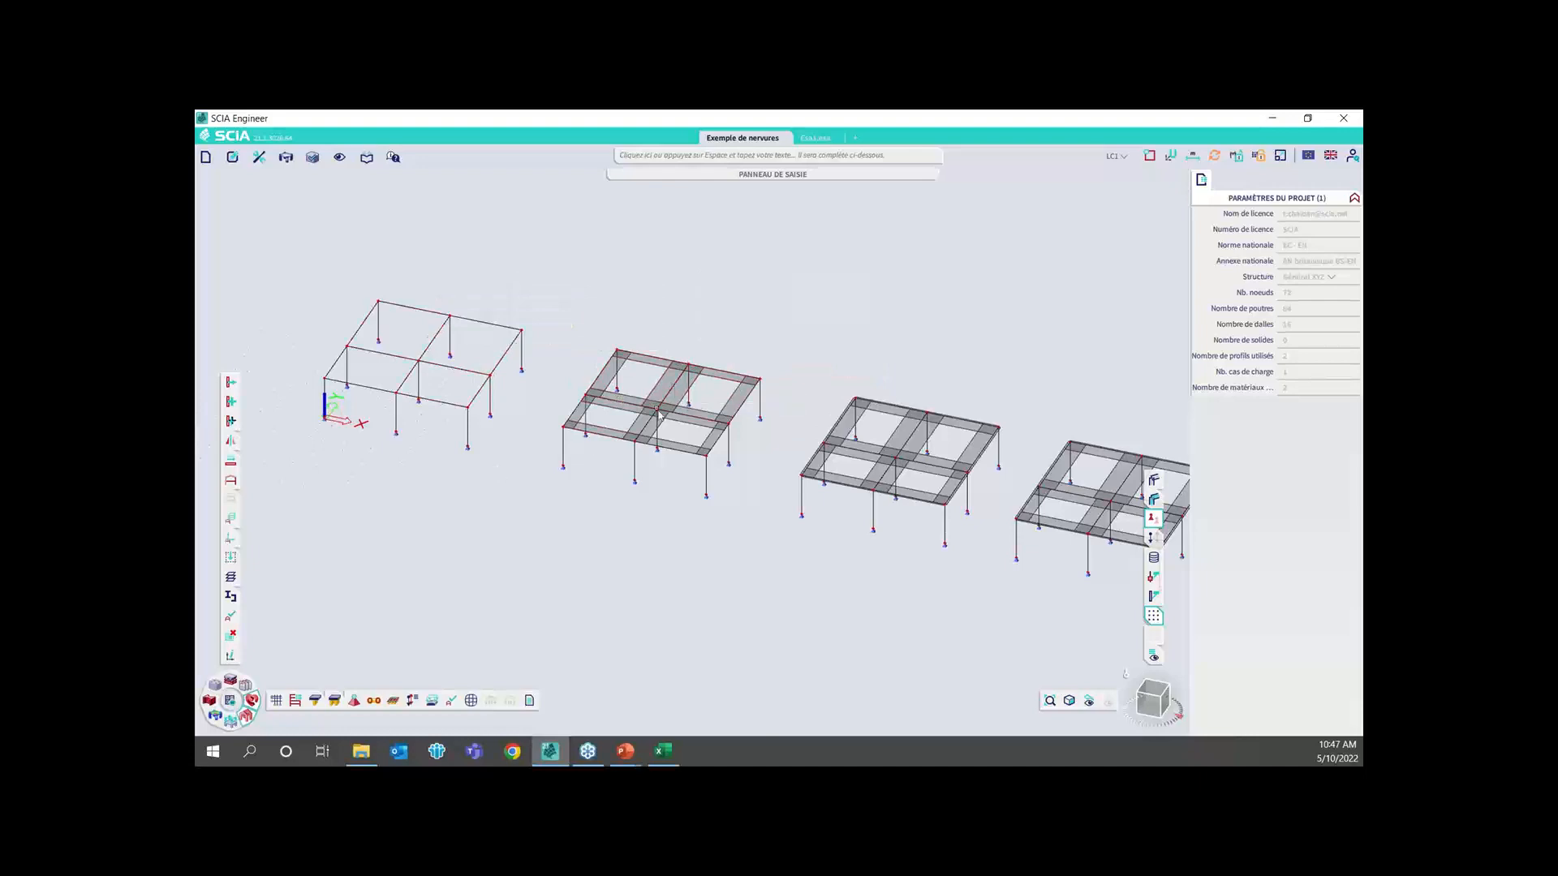
# Show the members as volumes, compare the slab models up close, and inspect the properties of the third model's front edge rib
pyautogui.scroll(3, 660, 416)
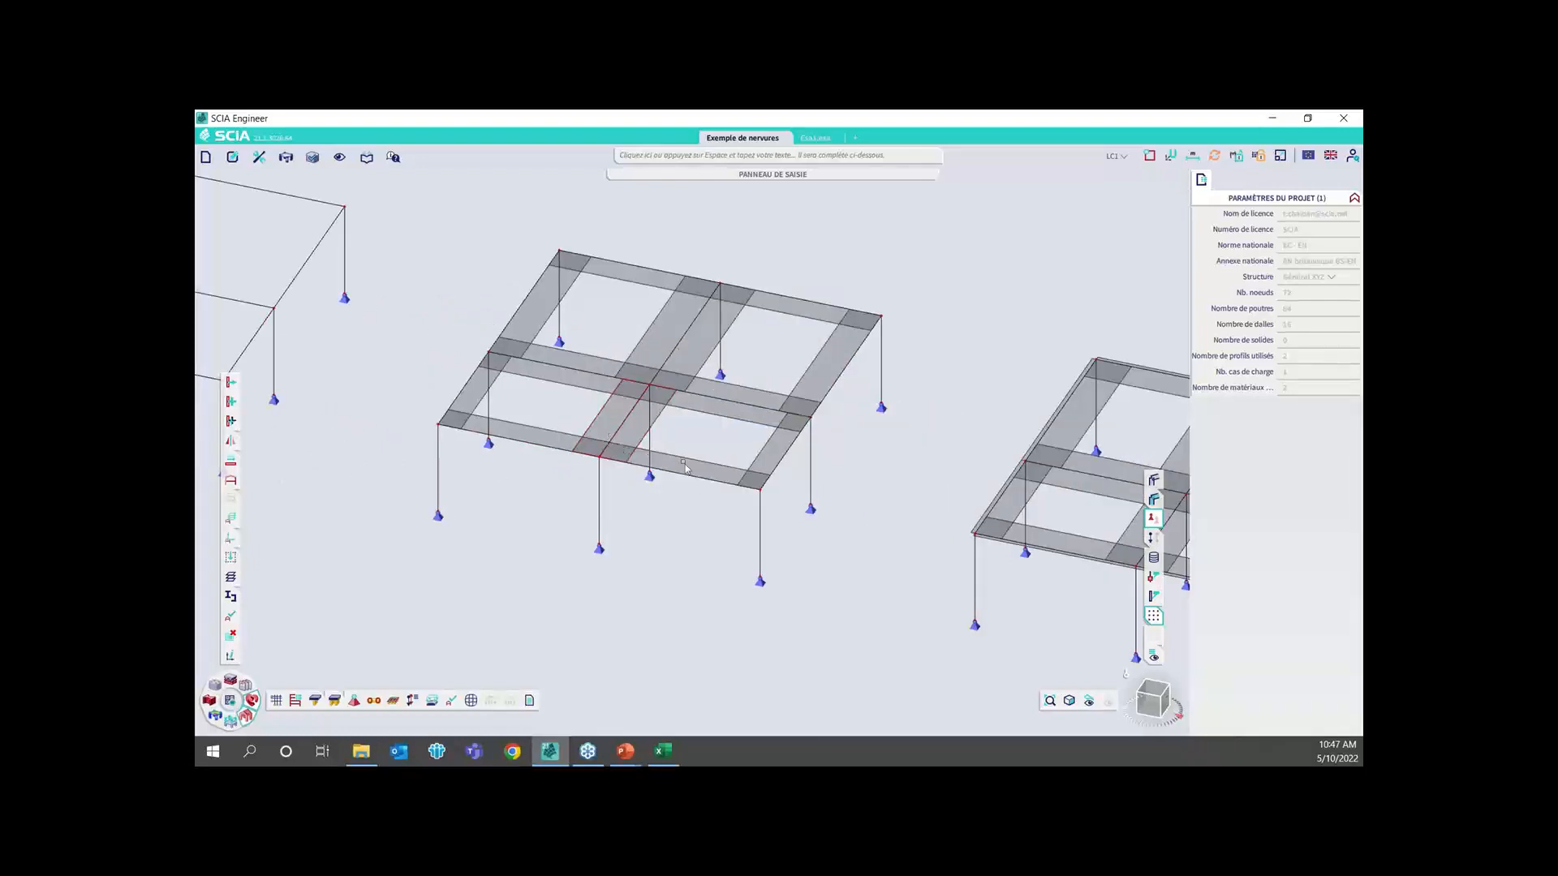
pyautogui.click(1154, 482)
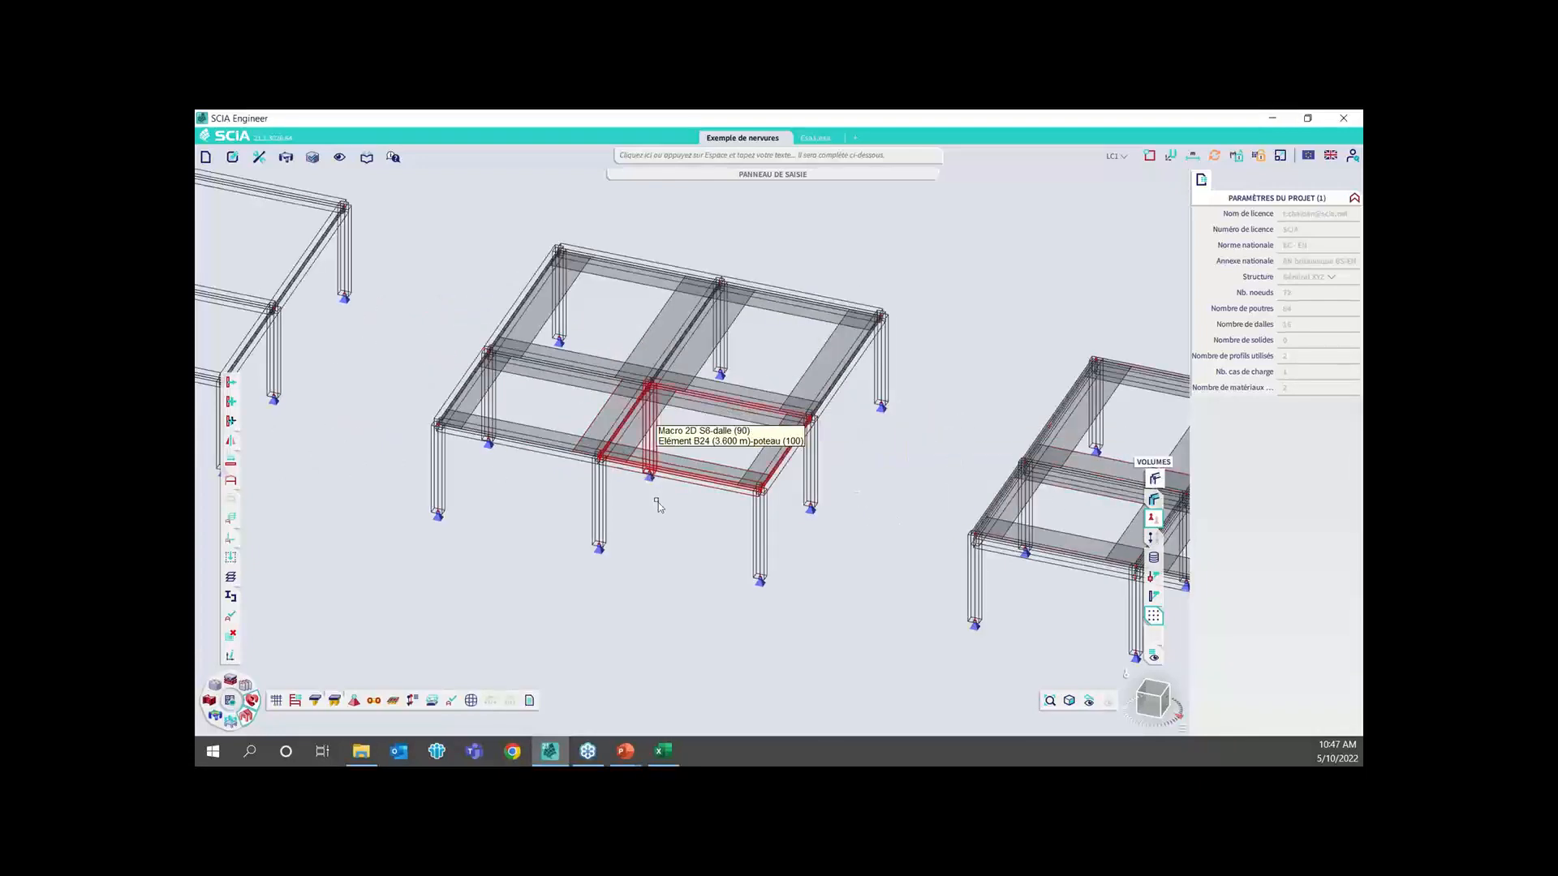
pyautogui.scroll(5, 700, 490)
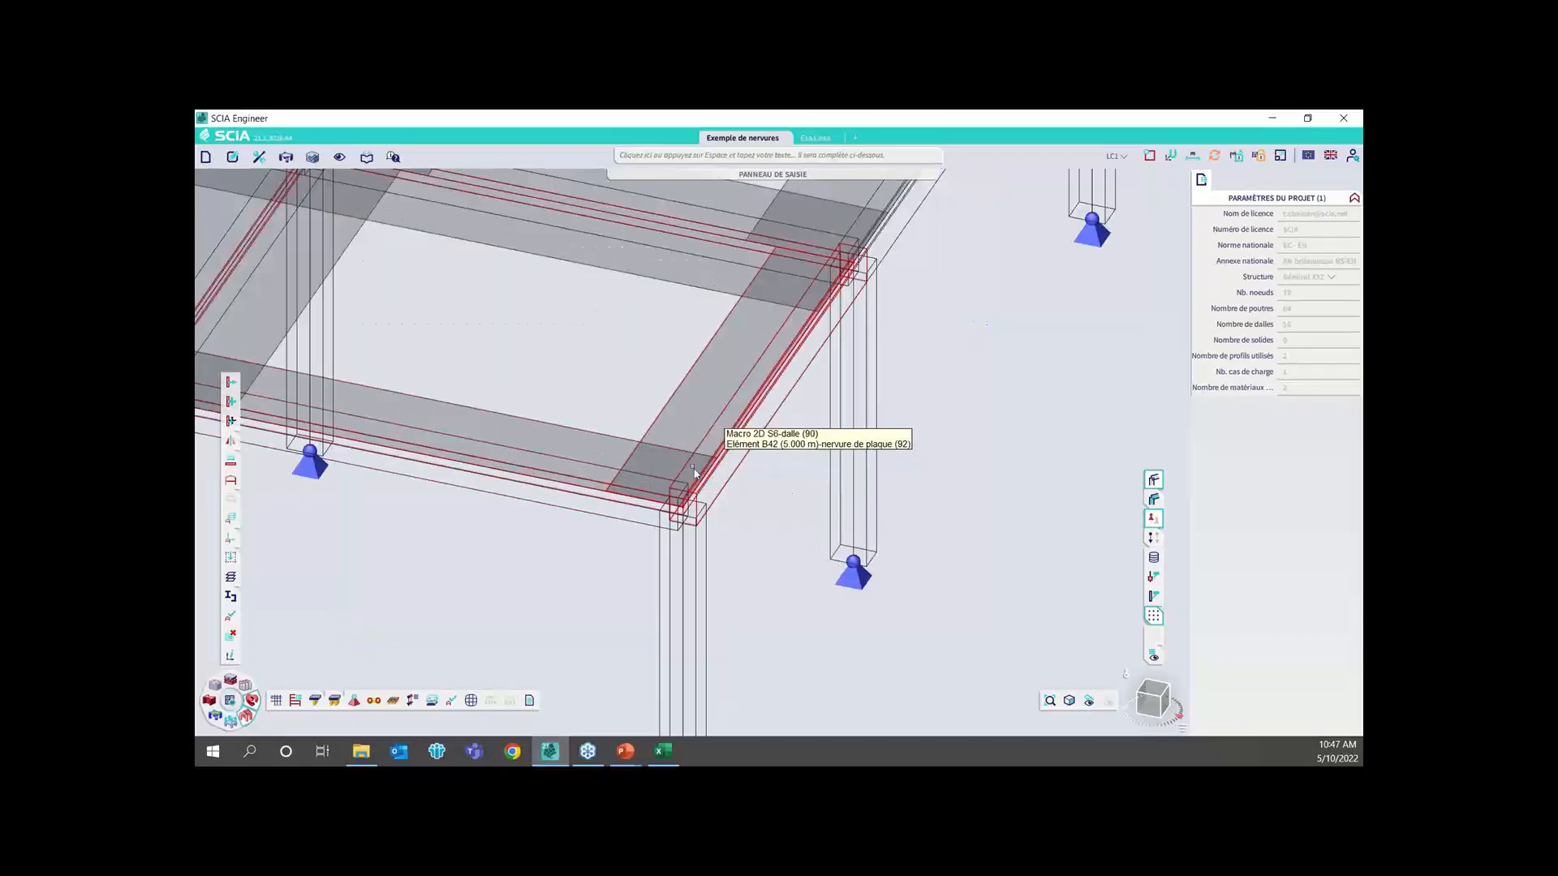
pyautogui.scroll(-6, 604, 453)
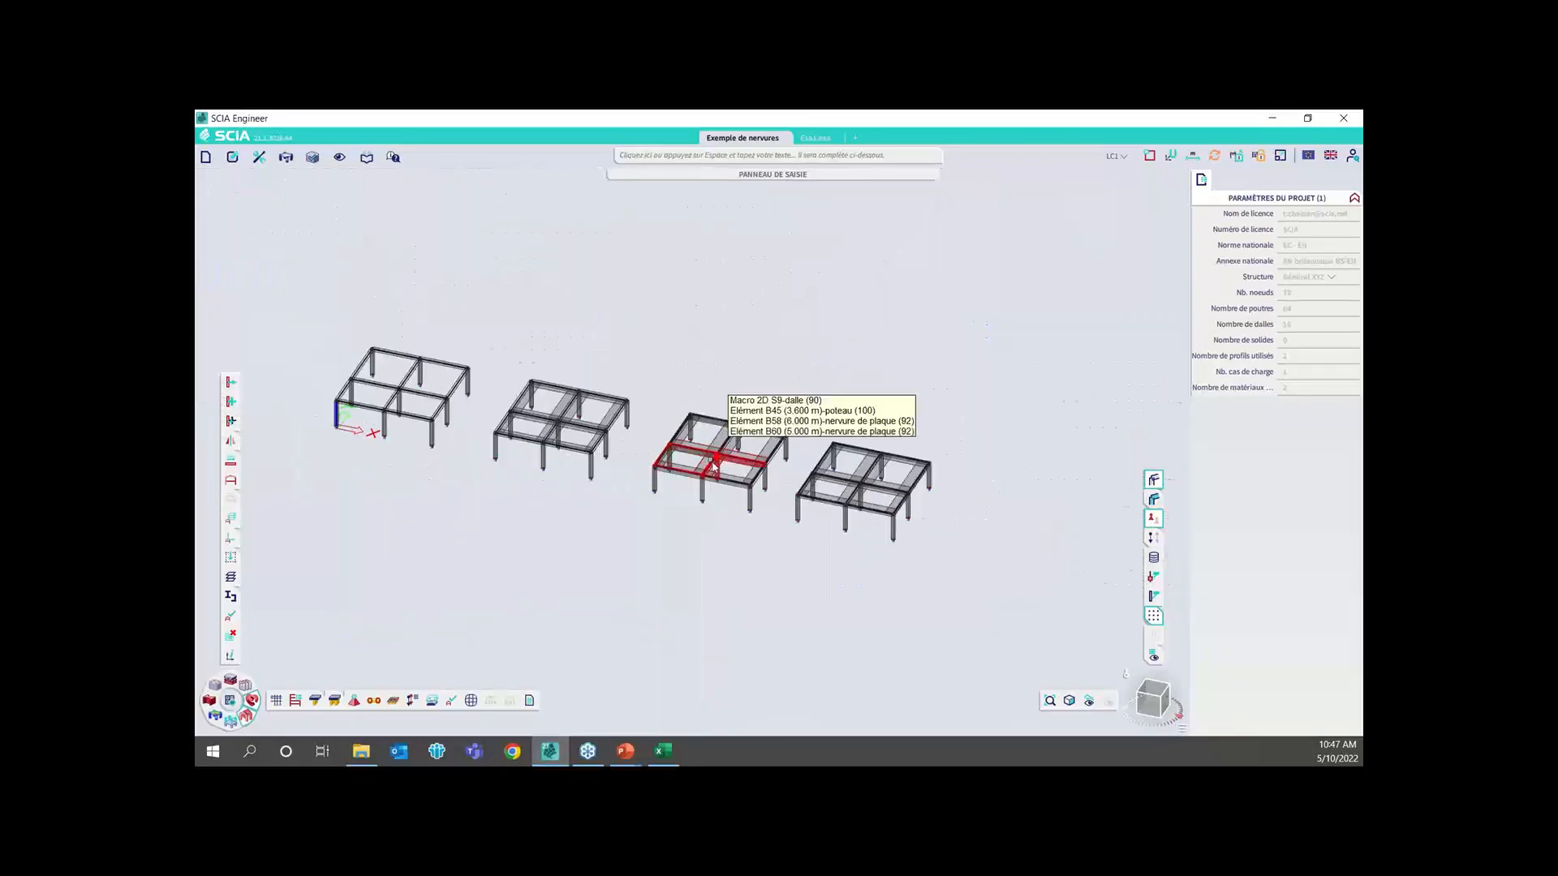
pyautogui.scroll(5, 707, 473)
pyautogui.moveTo(798, 551); pyautogui.dragTo(654, 483, button='middle')
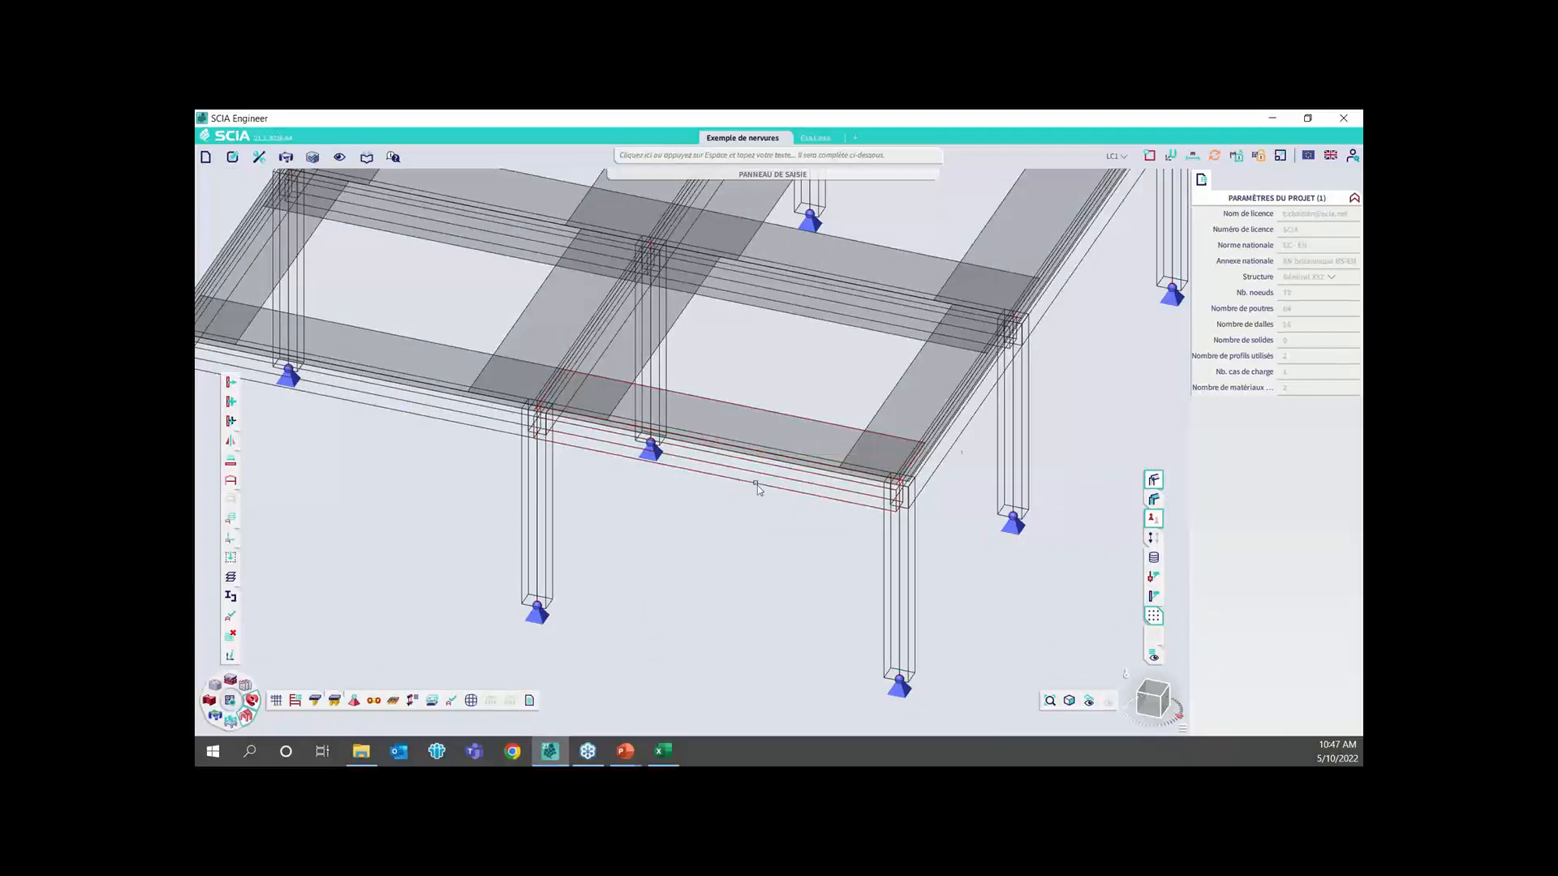
pyautogui.click(790, 494)
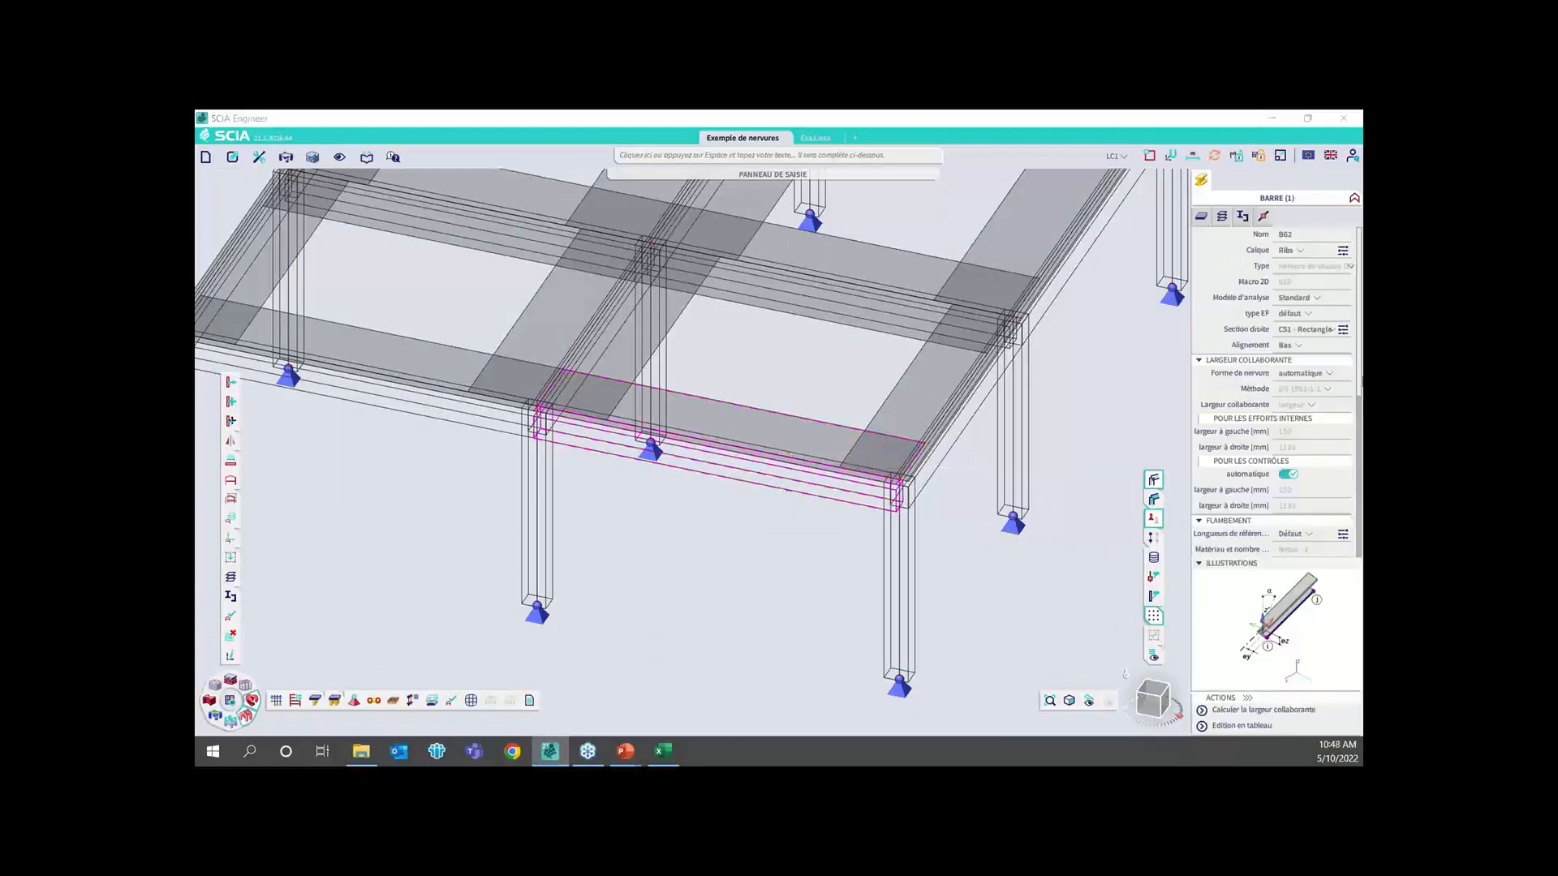
pyautogui.scroll(-3, 857, 377)
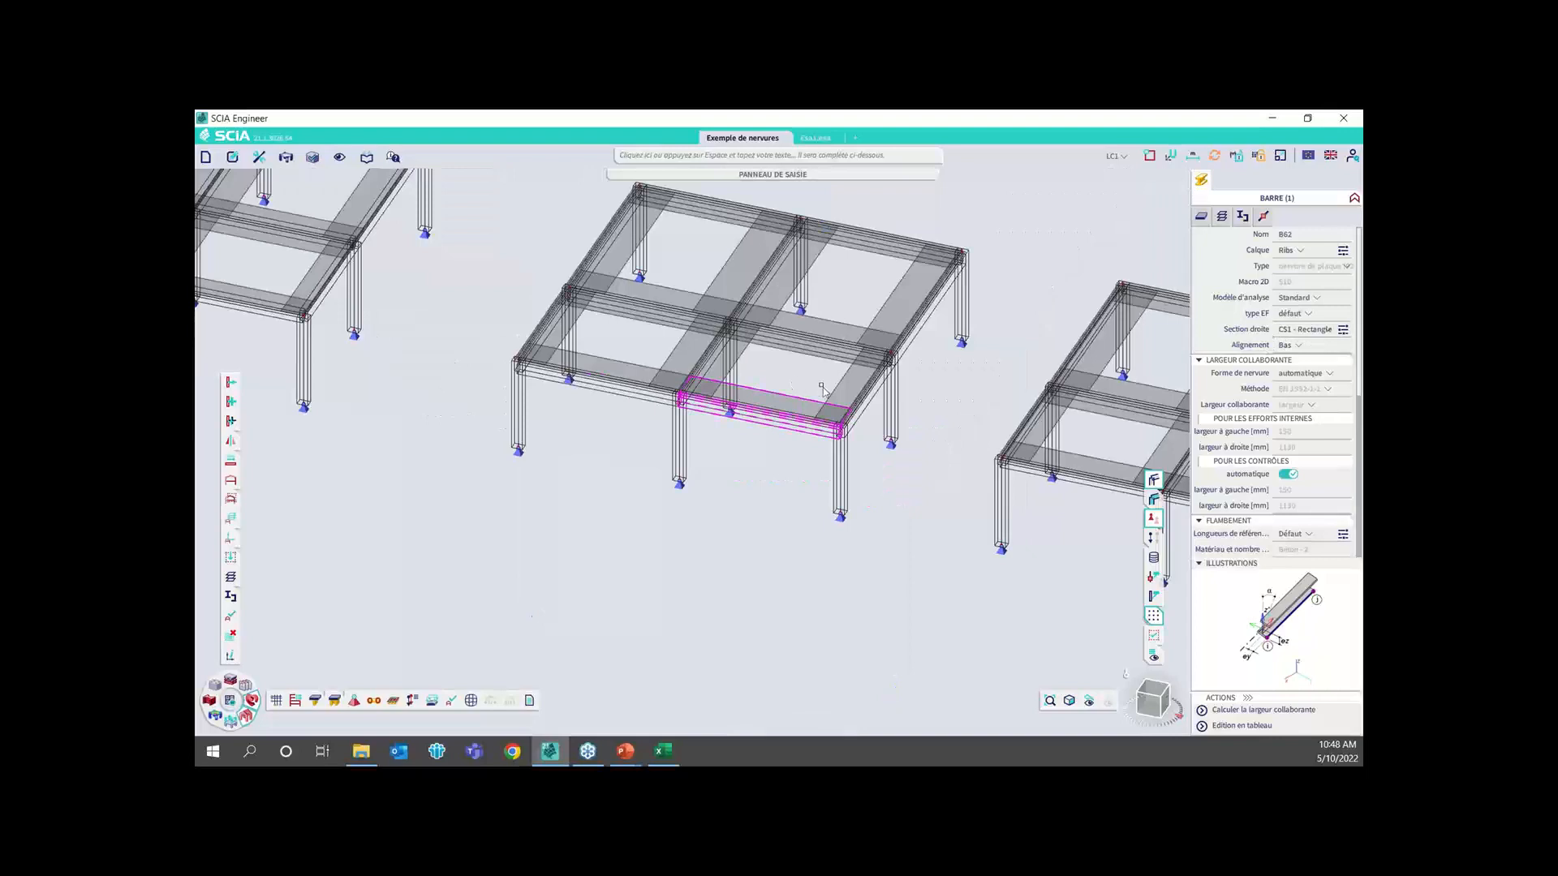
pyautogui.press('Escape')
# Inspect the fourth model's front edge rib and the CS1 and CS2 rectangular sections, clear the selection and hide the member volumes
pyautogui.moveTo(911, 379); pyautogui.dragTo(828, 376, button='middle')
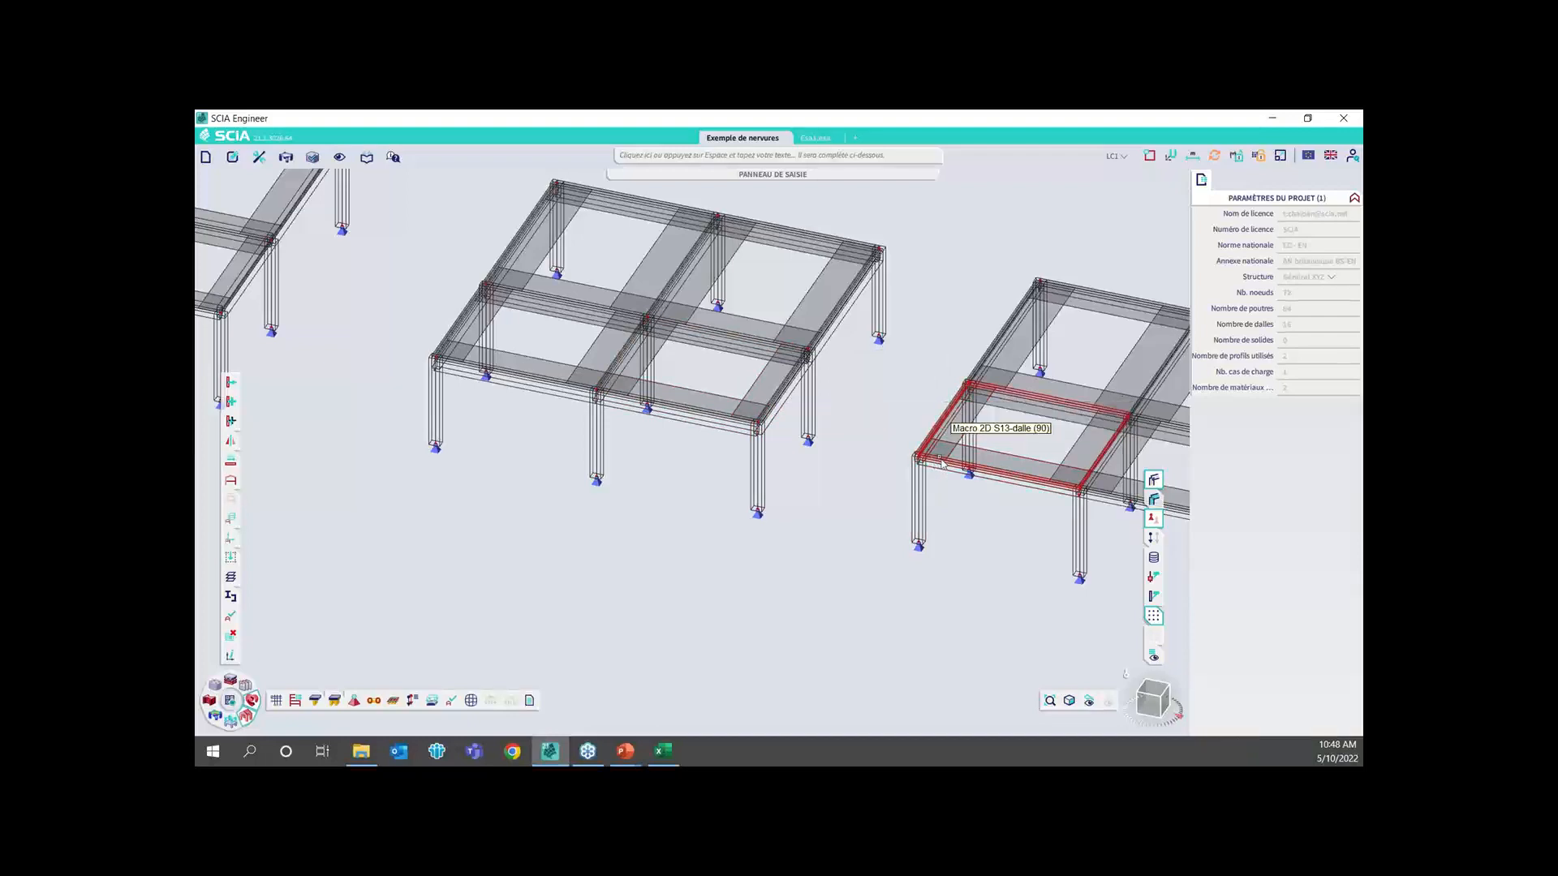
pyautogui.click(1031, 492)
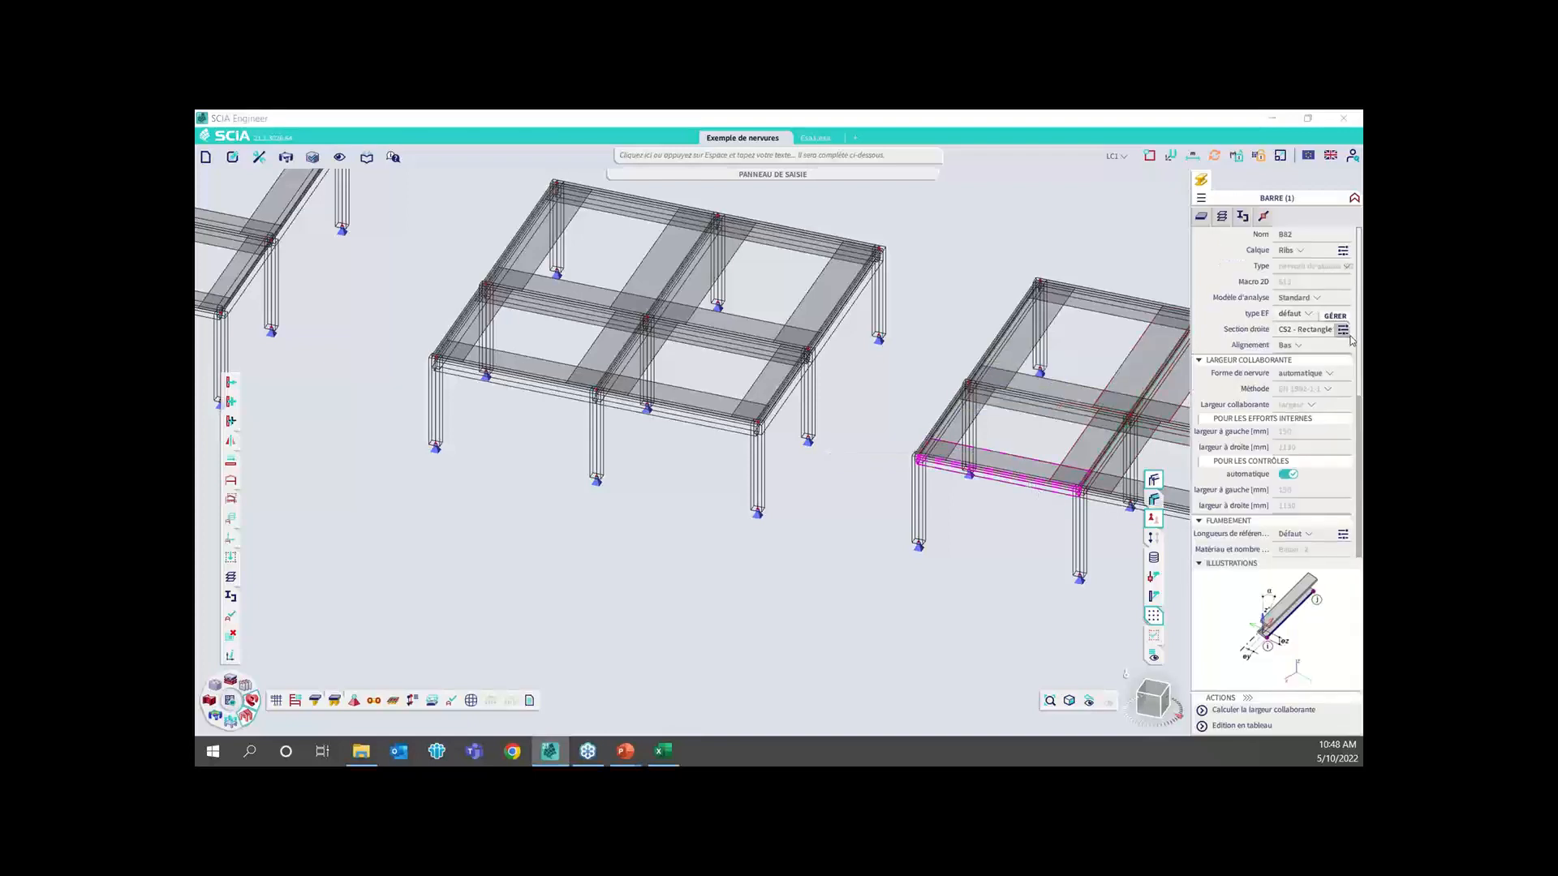
pyautogui.click(1343, 330)
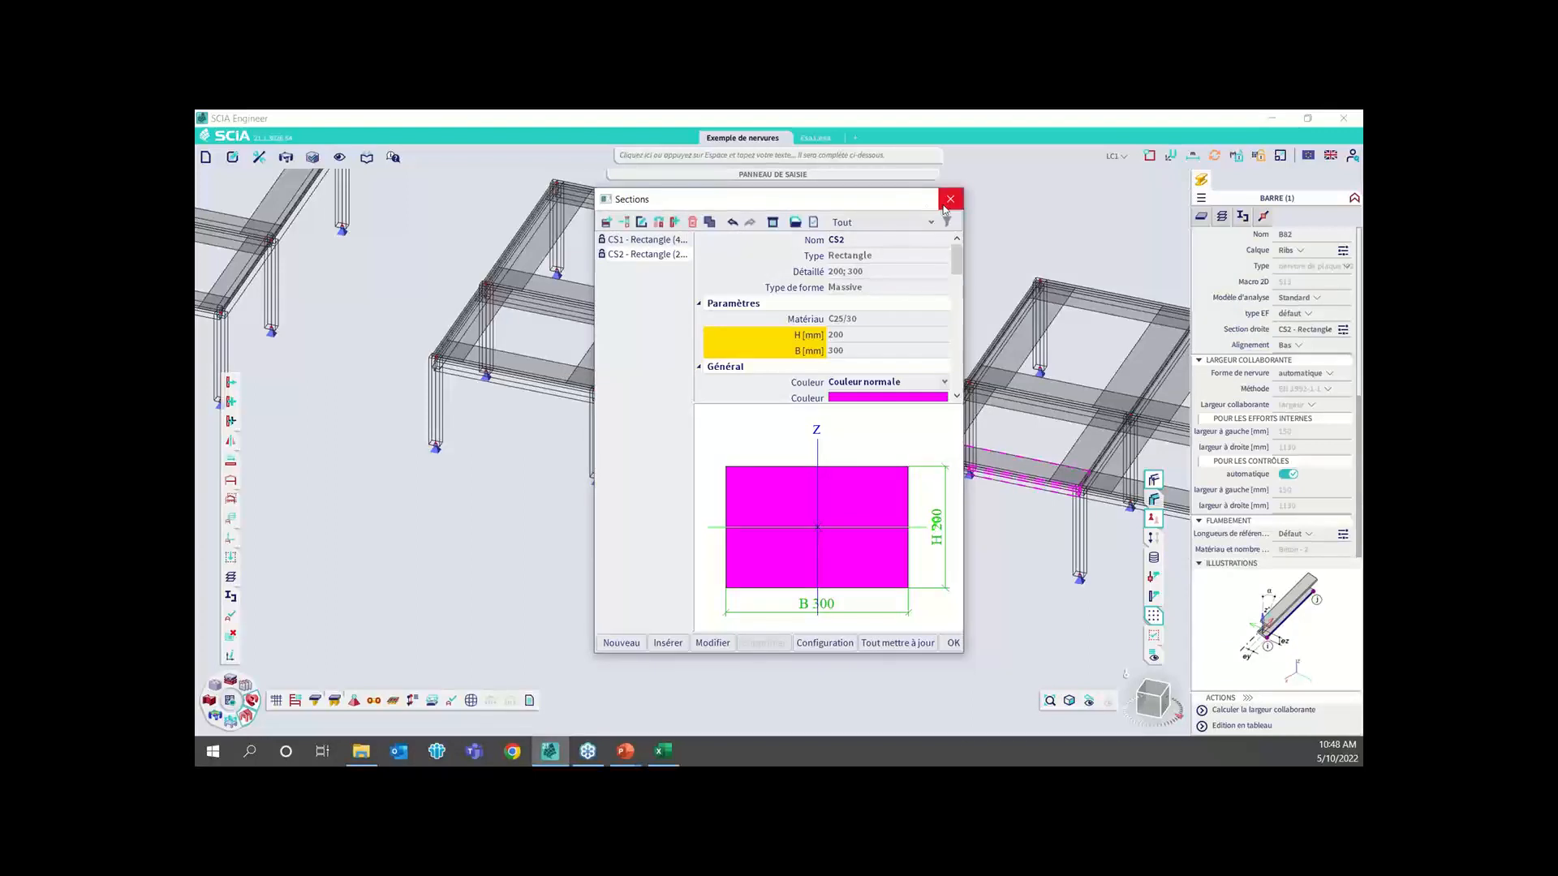
pyautogui.click(646, 239)
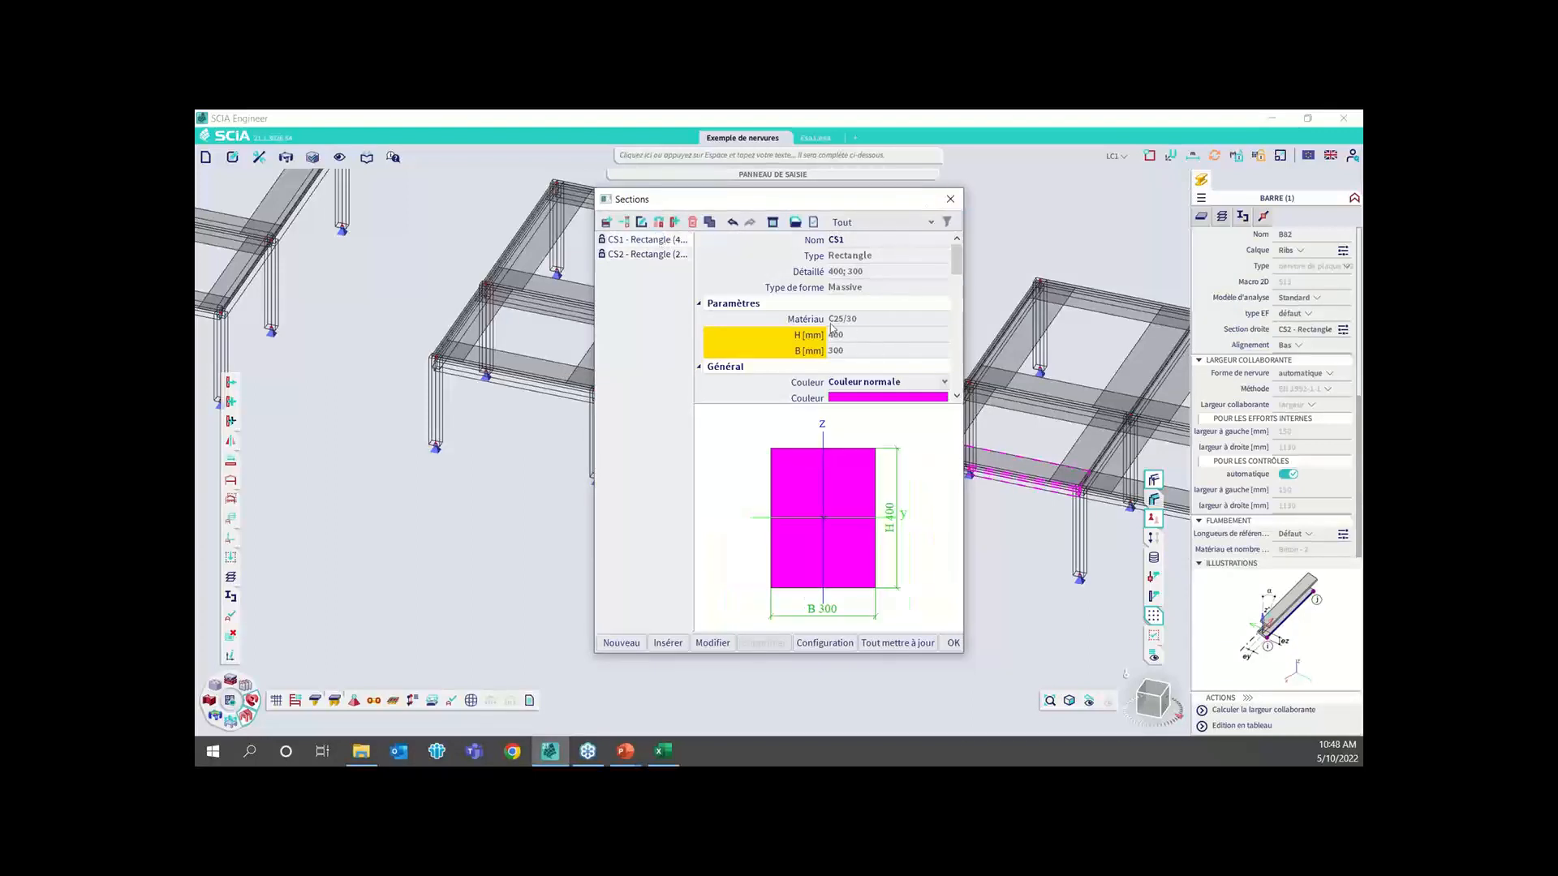
pyautogui.click(950, 199)
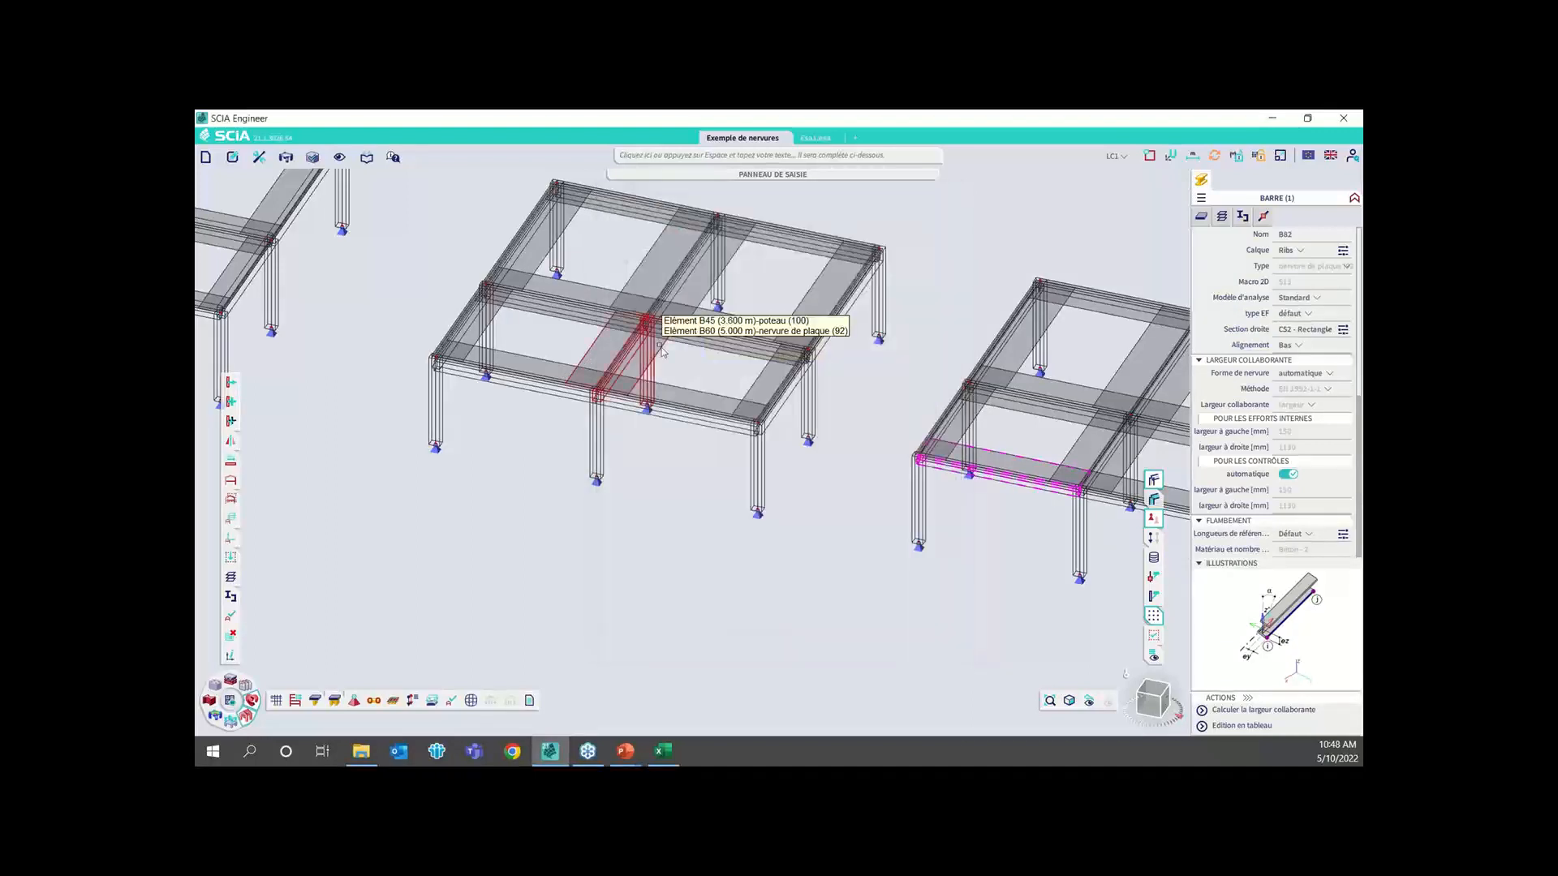
pyautogui.press('Escape')
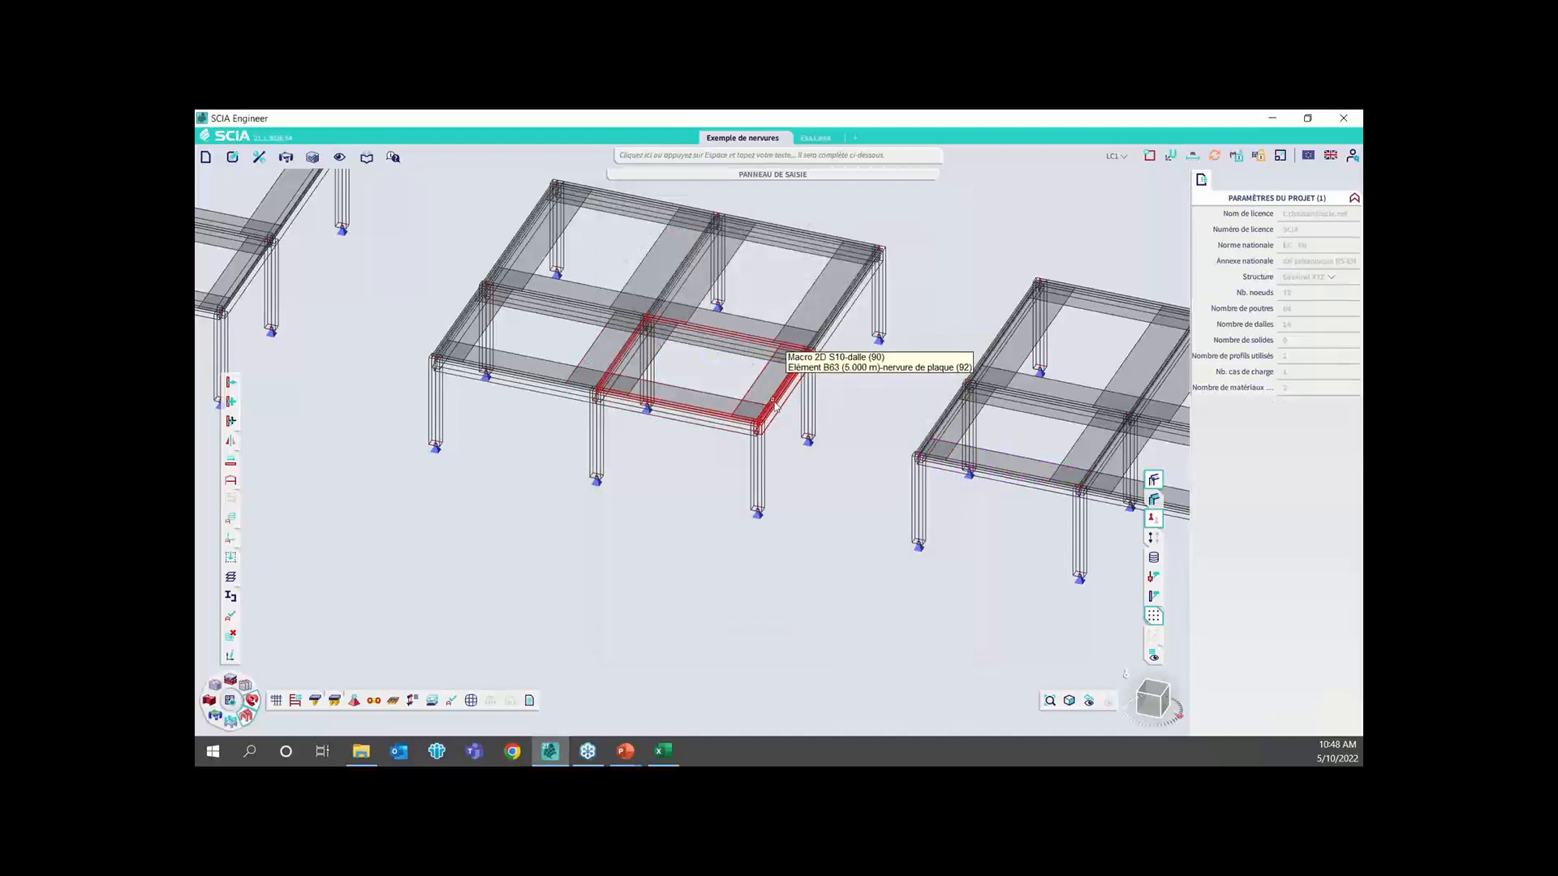
pyautogui.scroll(-3, 810, 379)
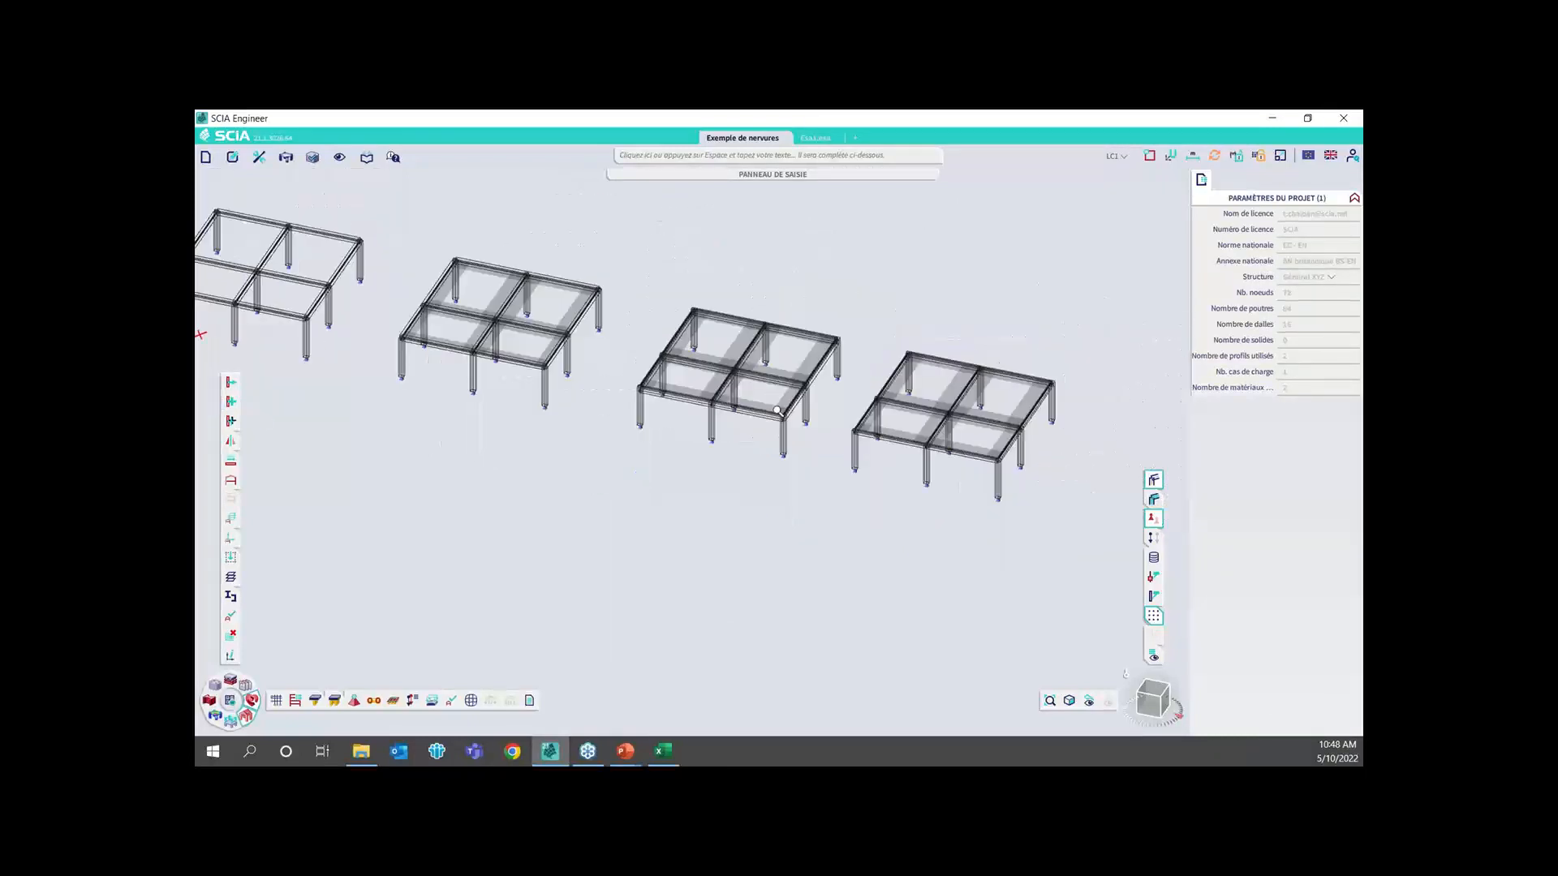
pyautogui.click(1151, 480)
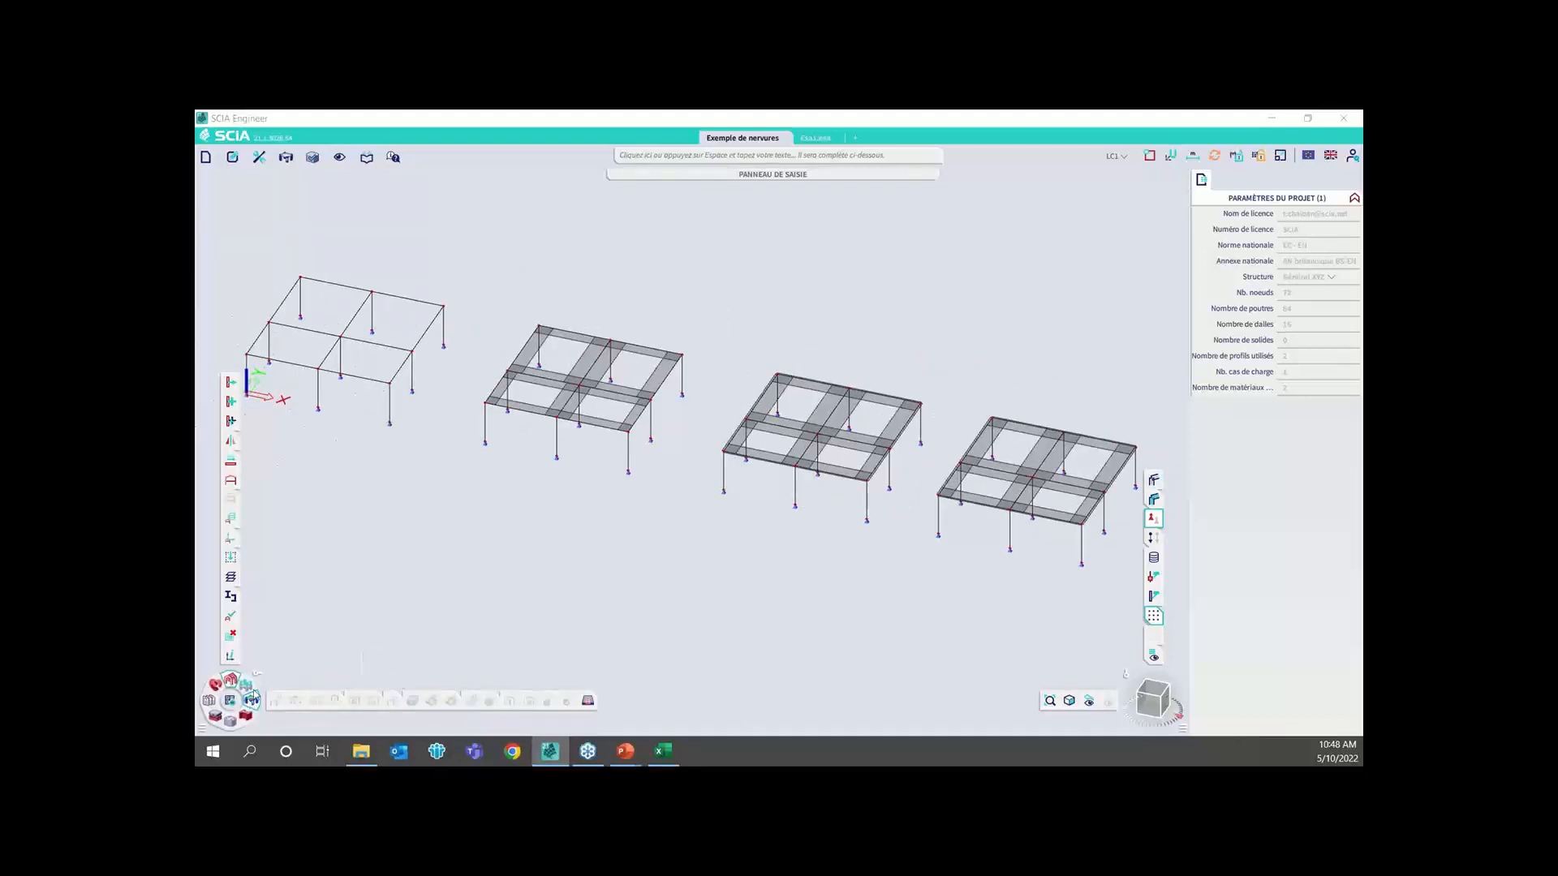
# Run the linear finite element analysis and dismiss its completion report
pyautogui.click(227, 702)
pyautogui.click(228, 702)
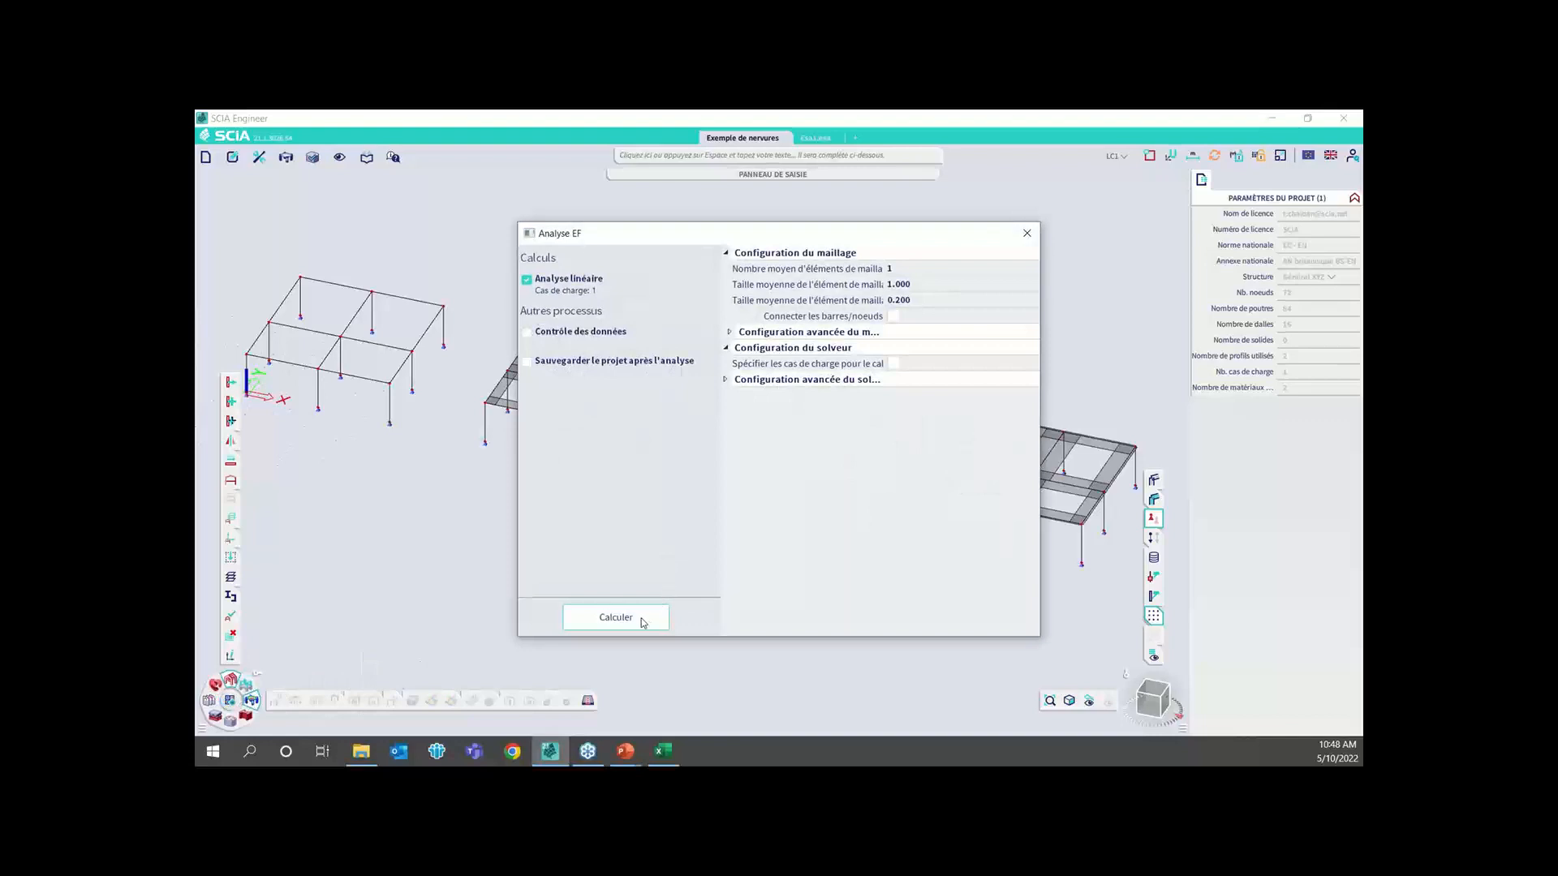
pyautogui.click(616, 617)
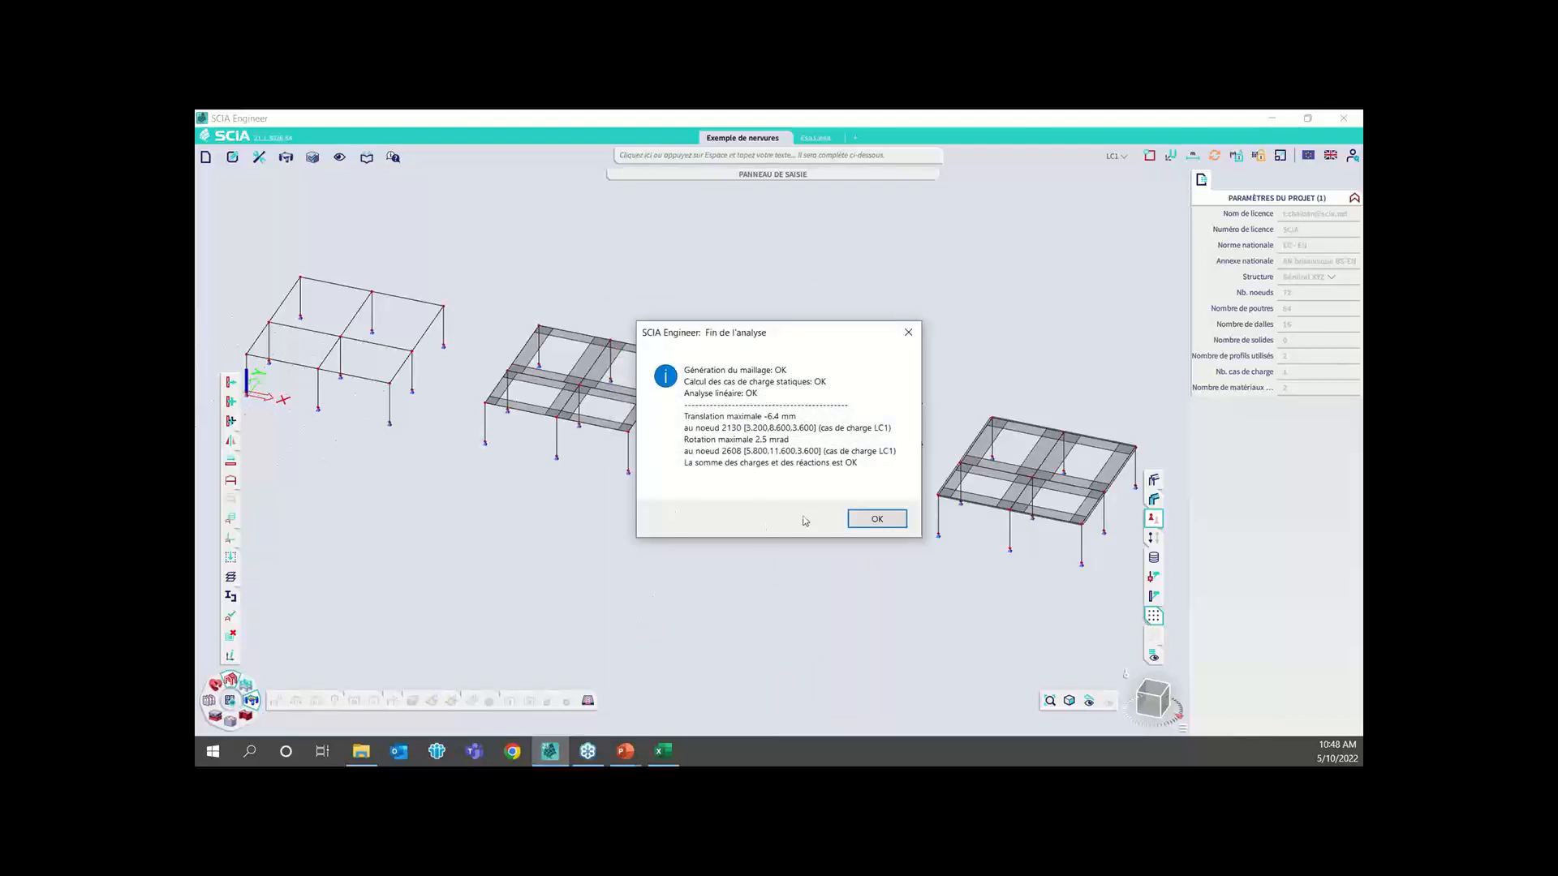
pyautogui.click(876, 518)
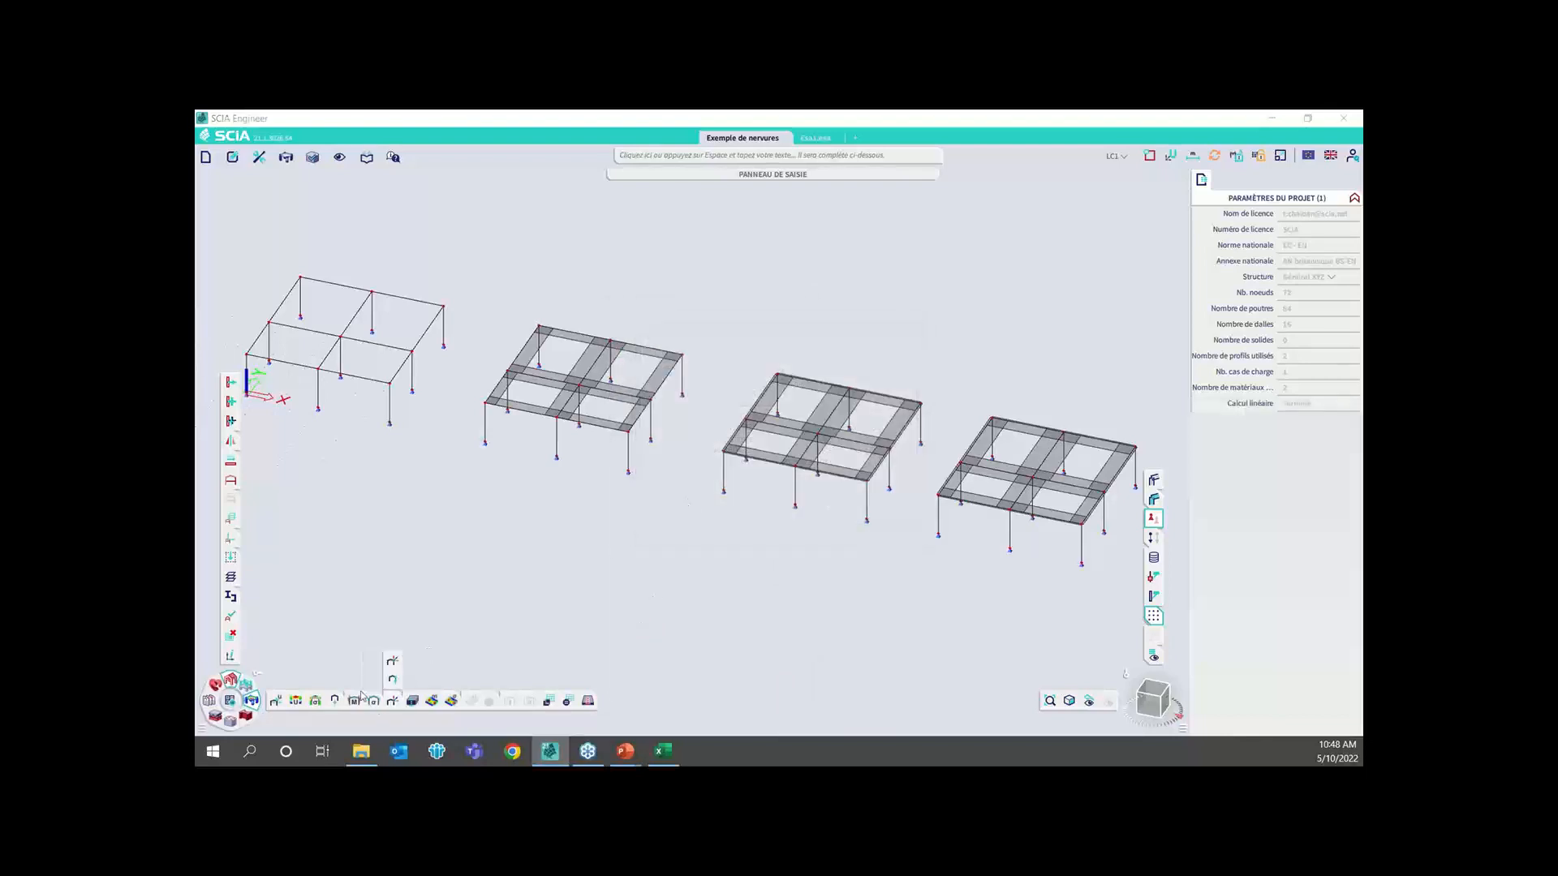
# Display the LC1 M_y 1D internal forces for the named selection Poutres centrales and compare the first two models
pyautogui.click(355, 700)
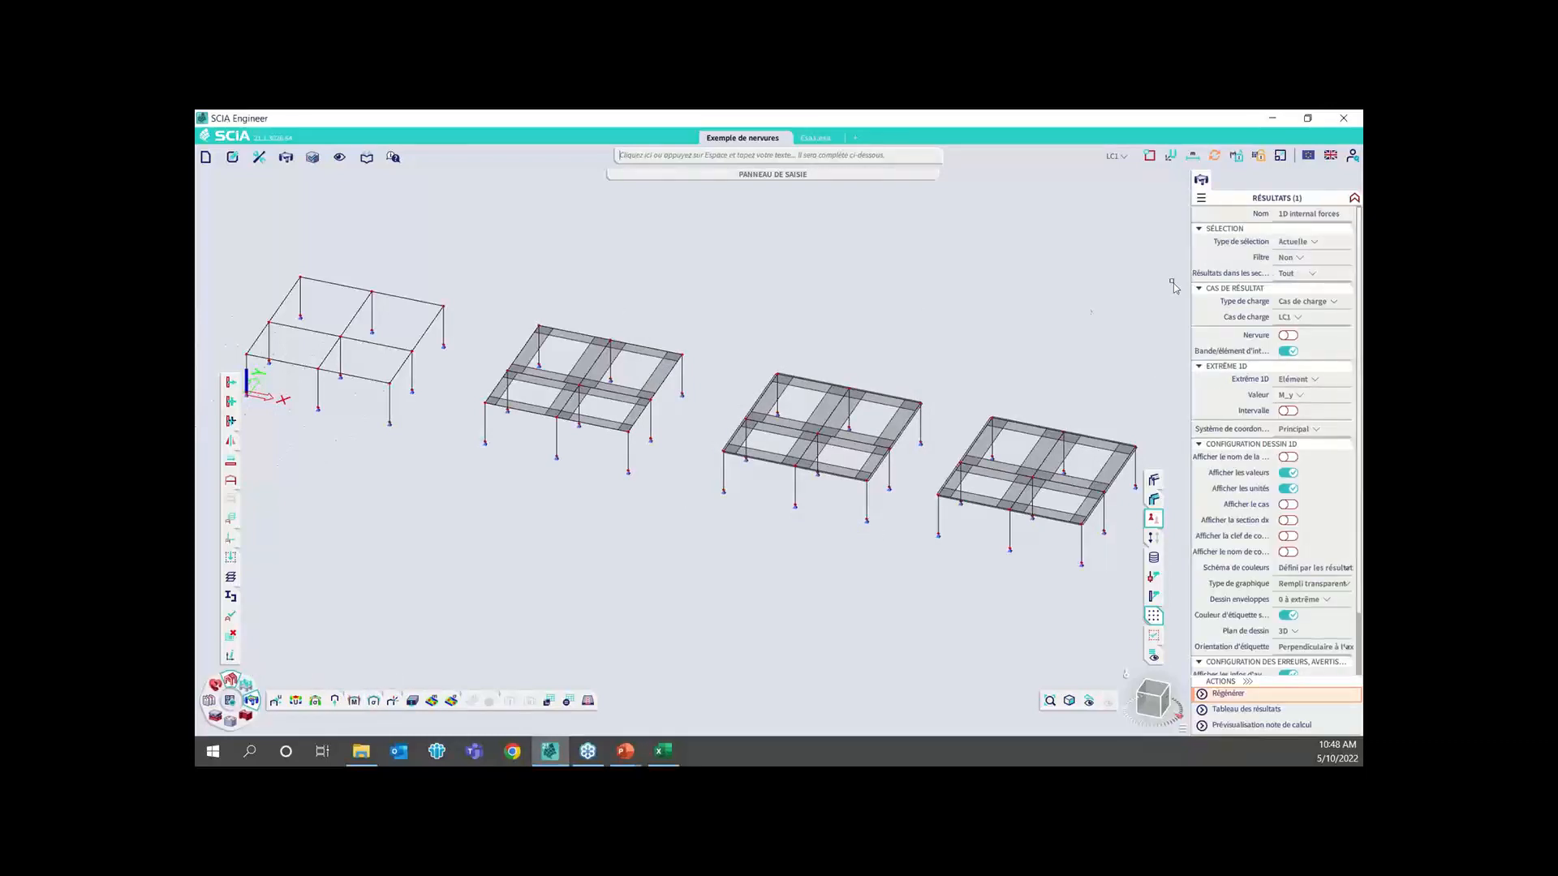
pyautogui.click(1298, 241)
pyautogui.click(1315, 288)
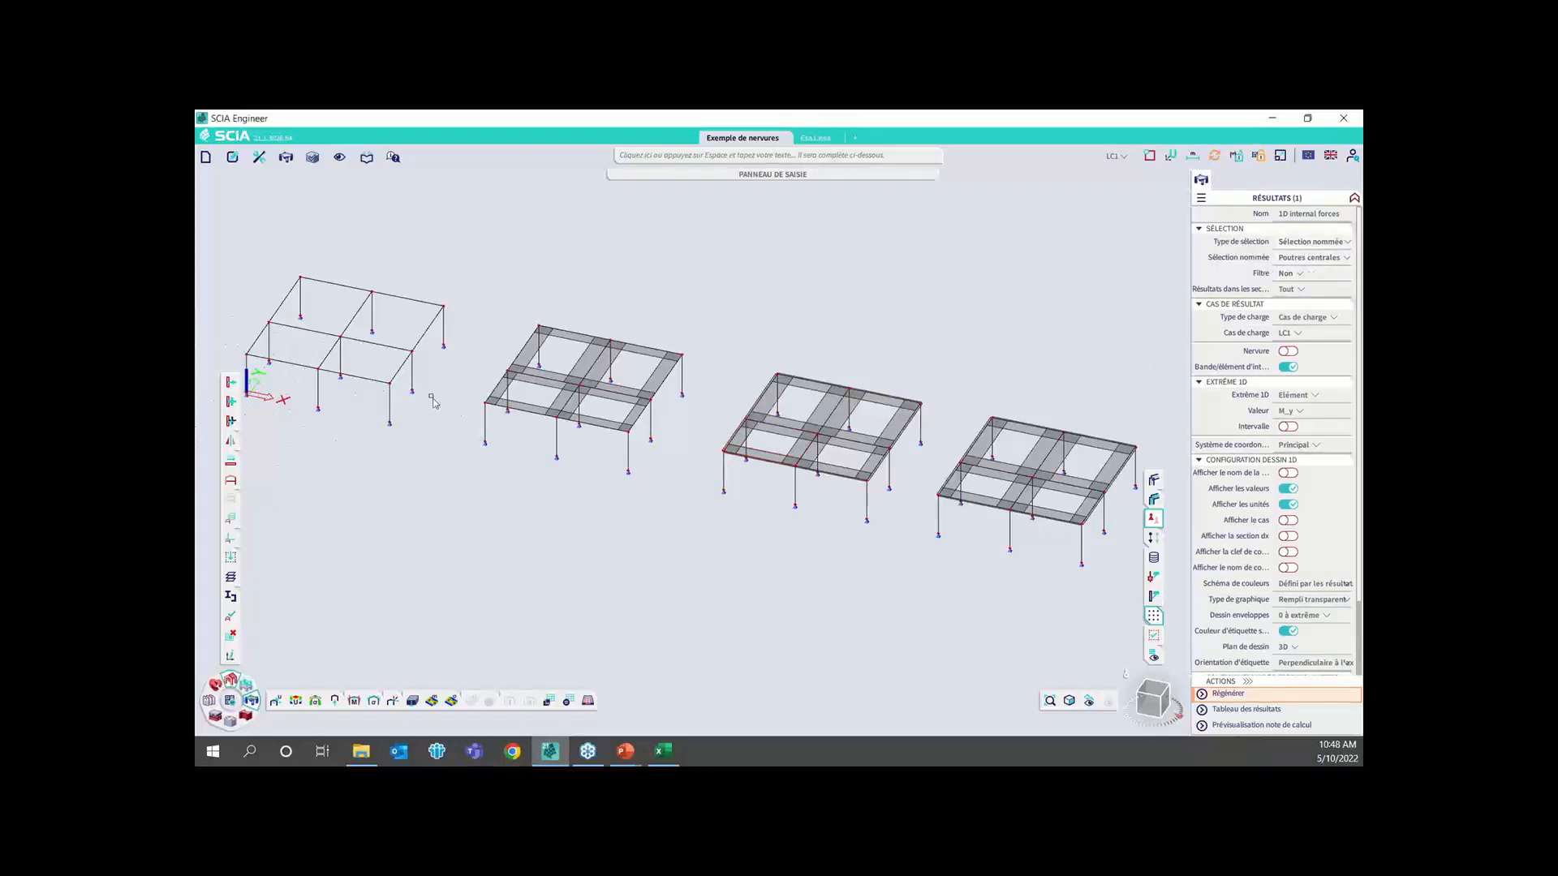
pyautogui.click(1288, 693)
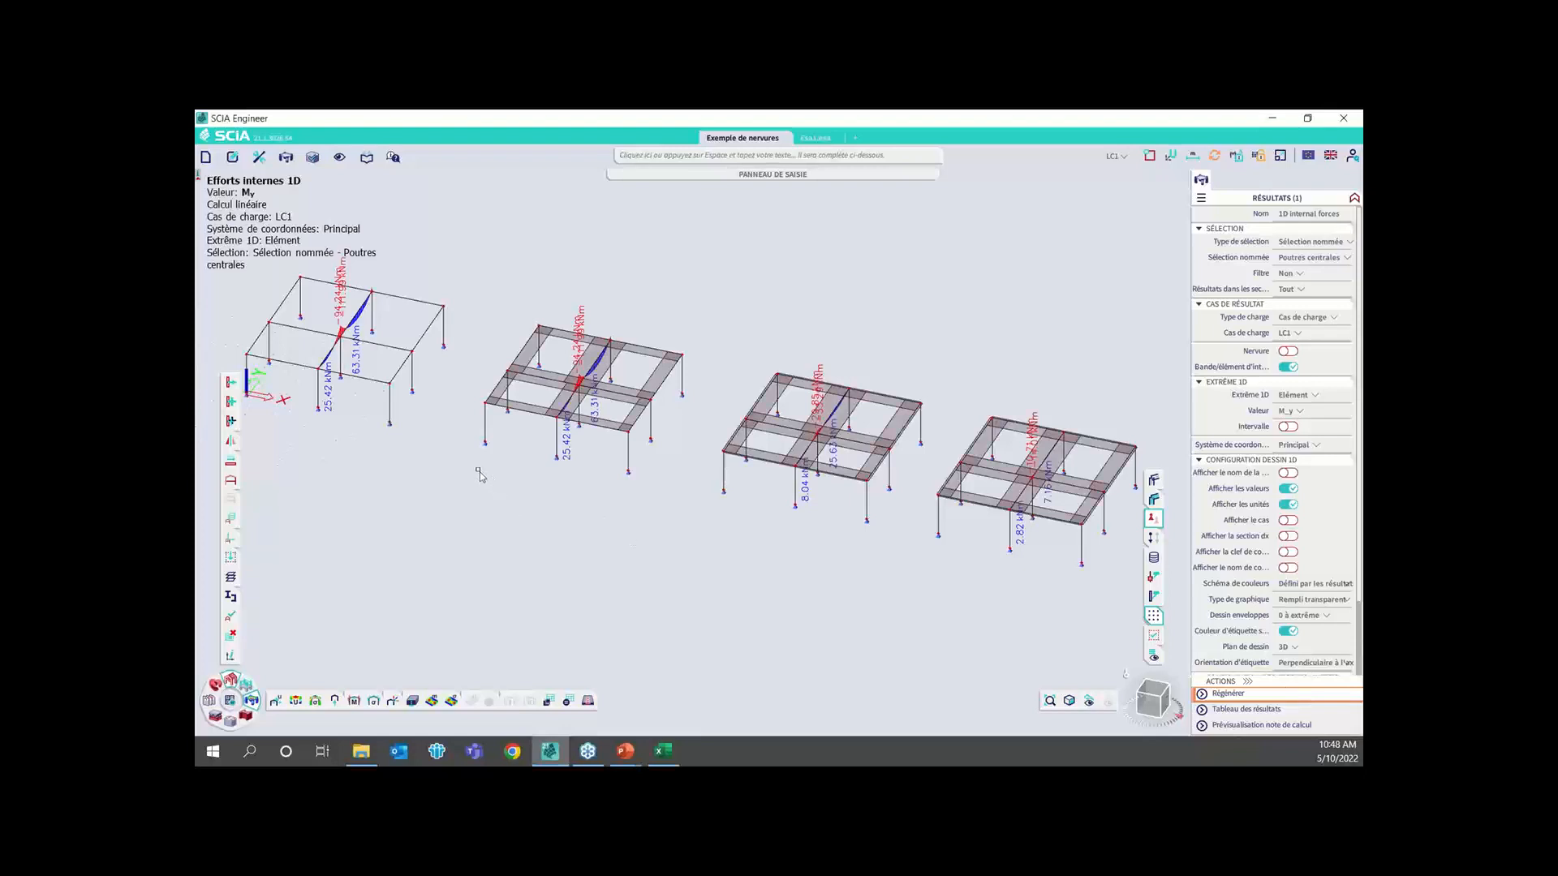
pyautogui.moveTo(479, 473); pyautogui.dragTo(581, 532, button='middle')
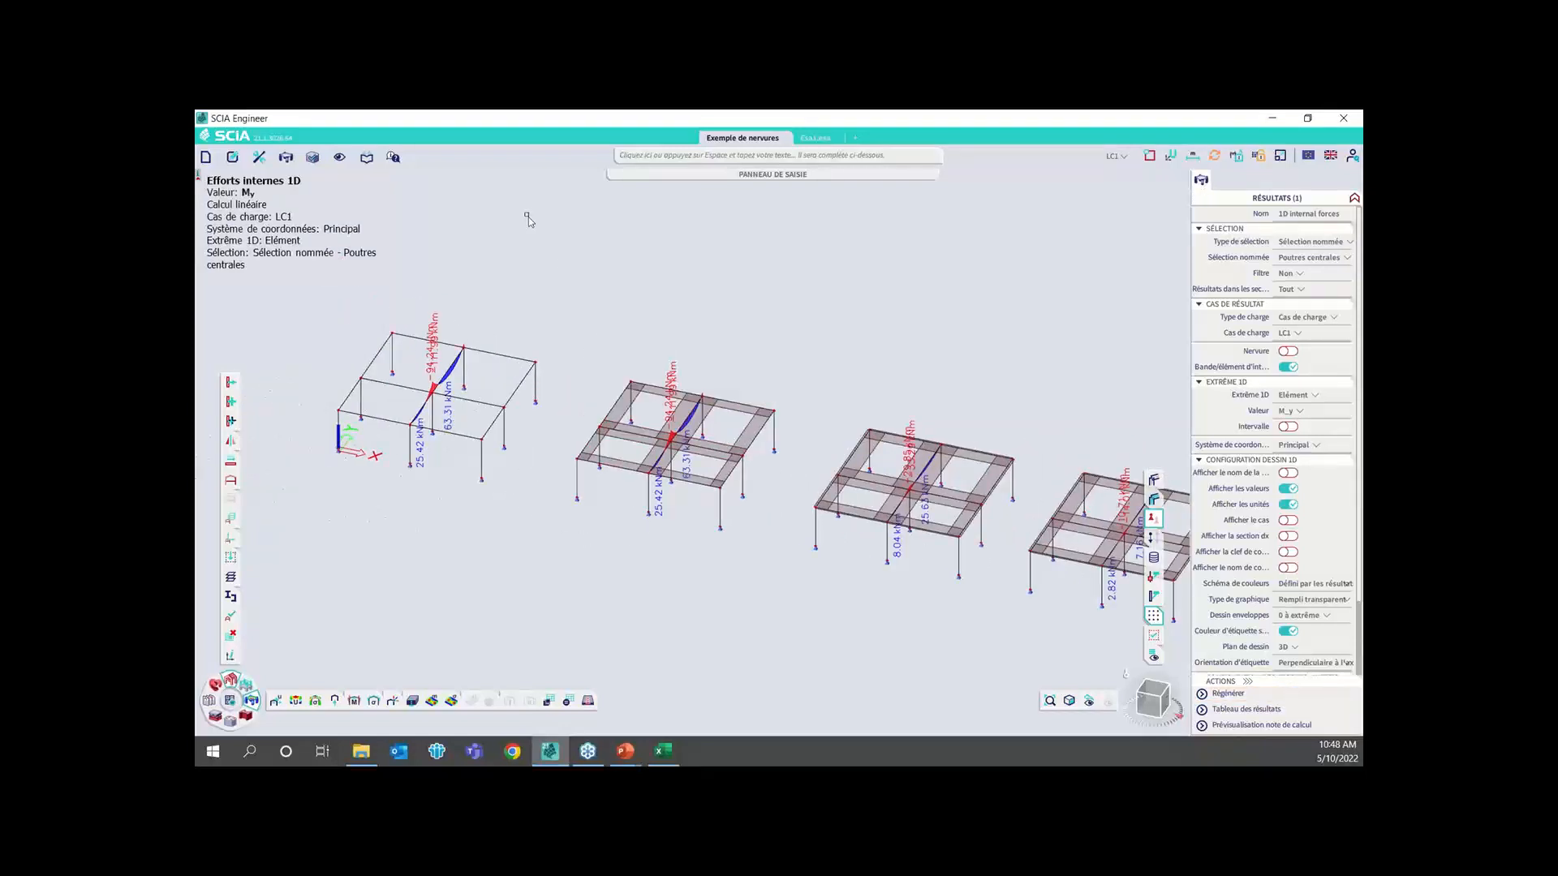
pyautogui.press('ctrl')
pyautogui.scroll(2, 477, 454)
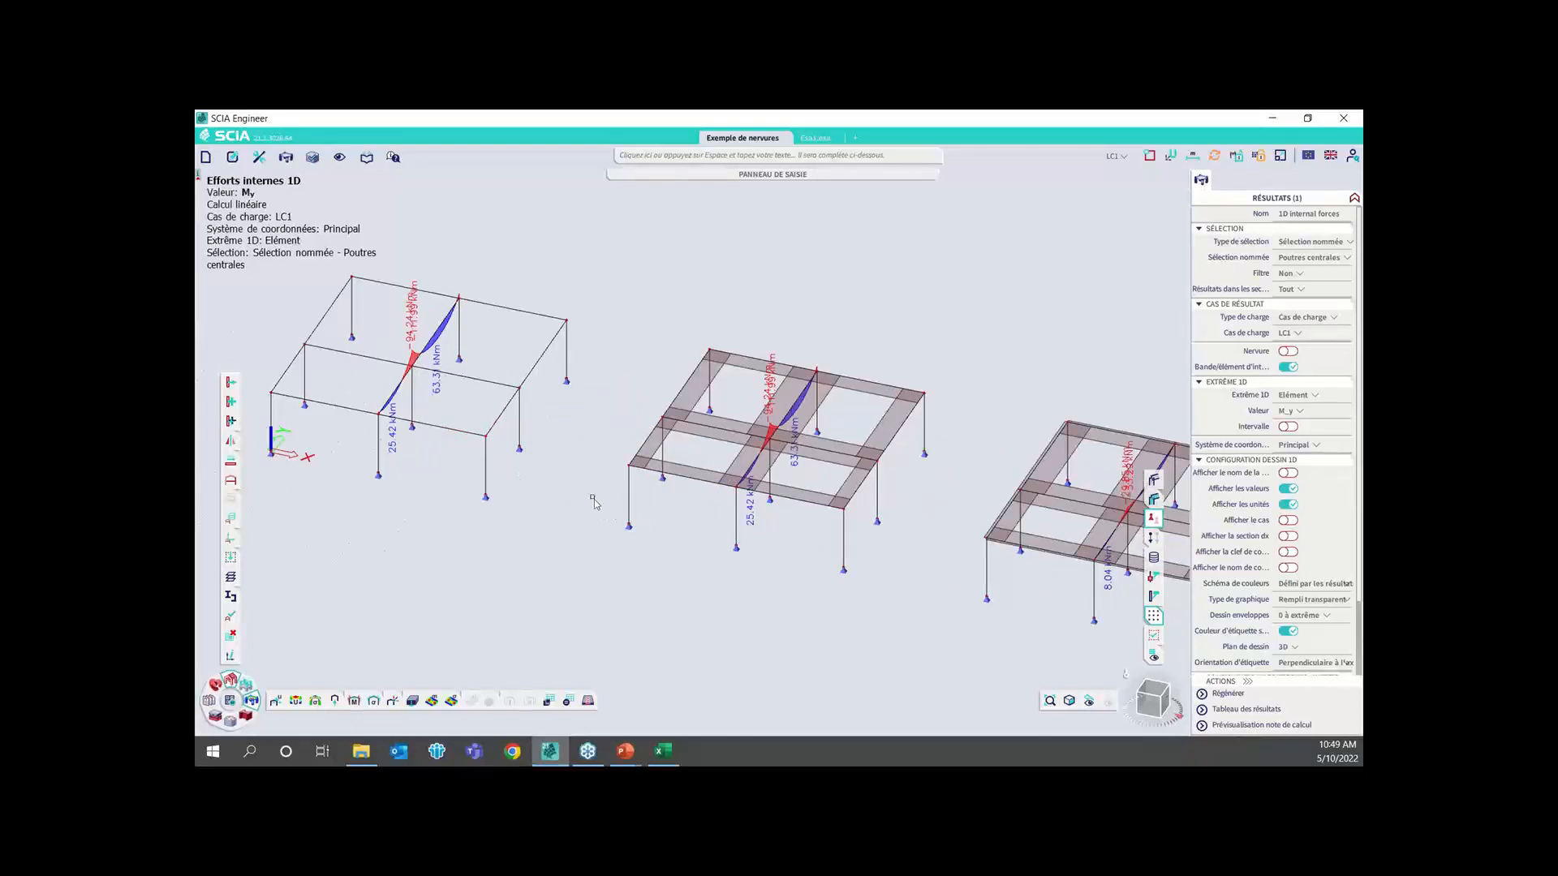
pyautogui.scroll(2, 421, 365)
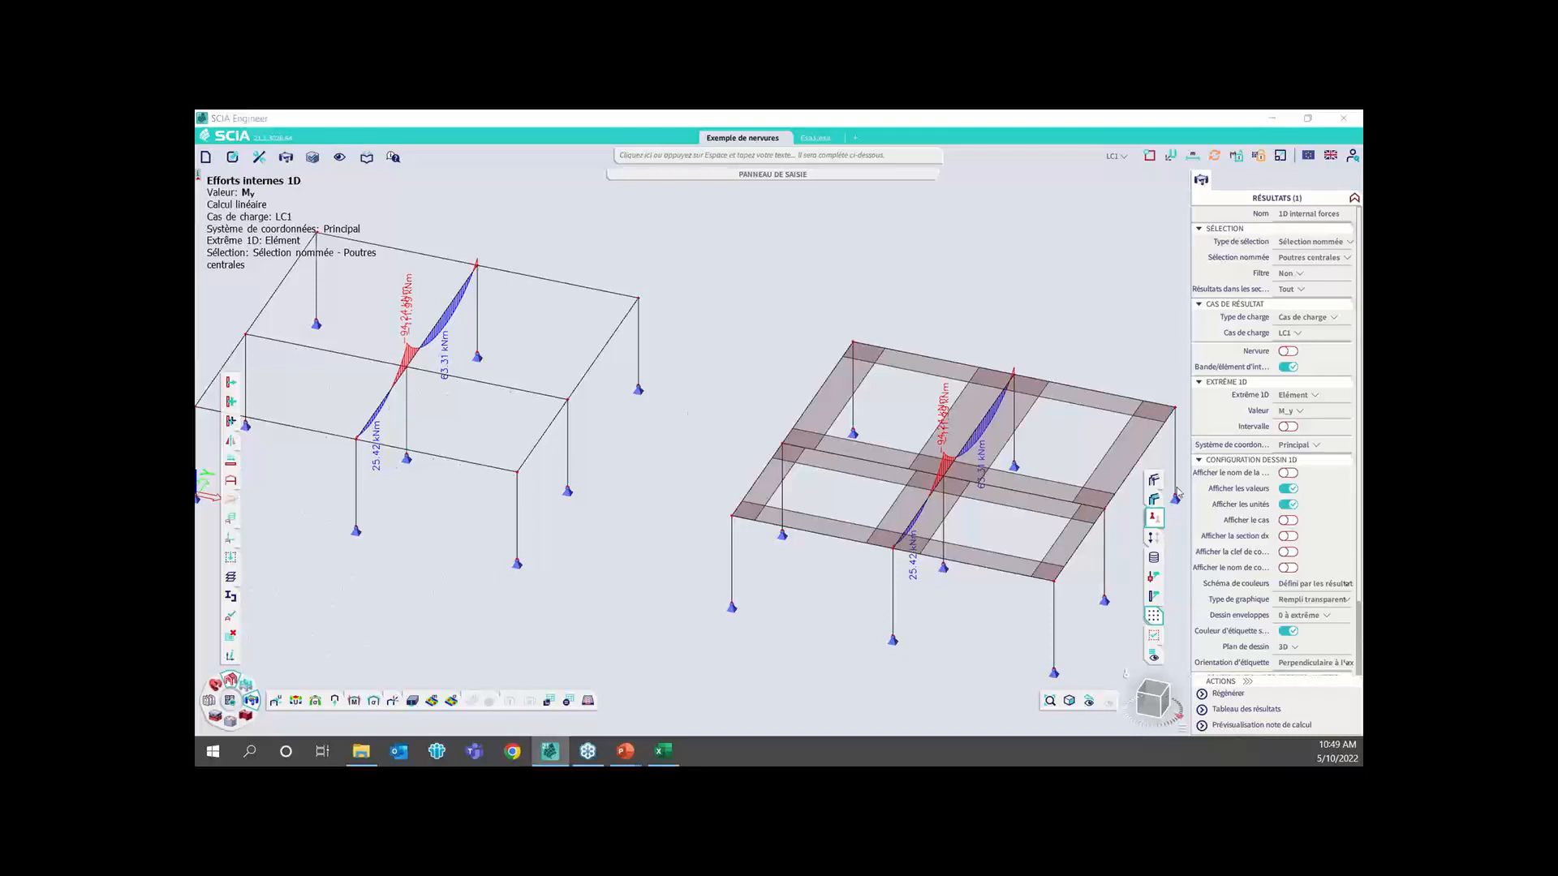
# Enable the Nervure option for the M_y results, regenerate the diagrams and compare the moments across the ribbed slab models
pyautogui.click(1286, 351)
pyautogui.click(1225, 694)
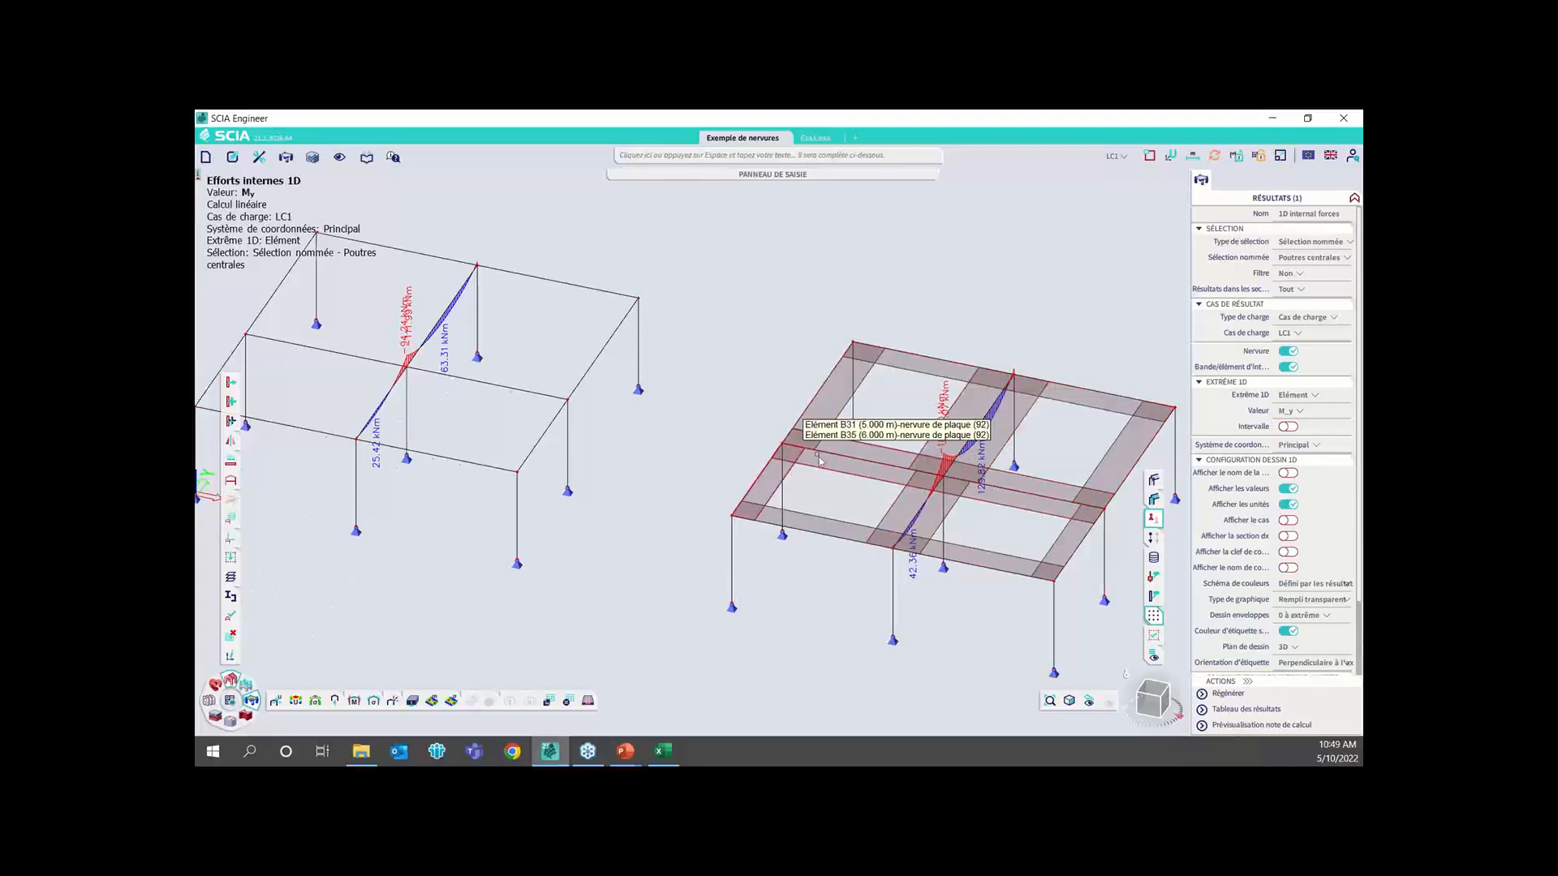
pyautogui.scroll(-2, 678, 415)
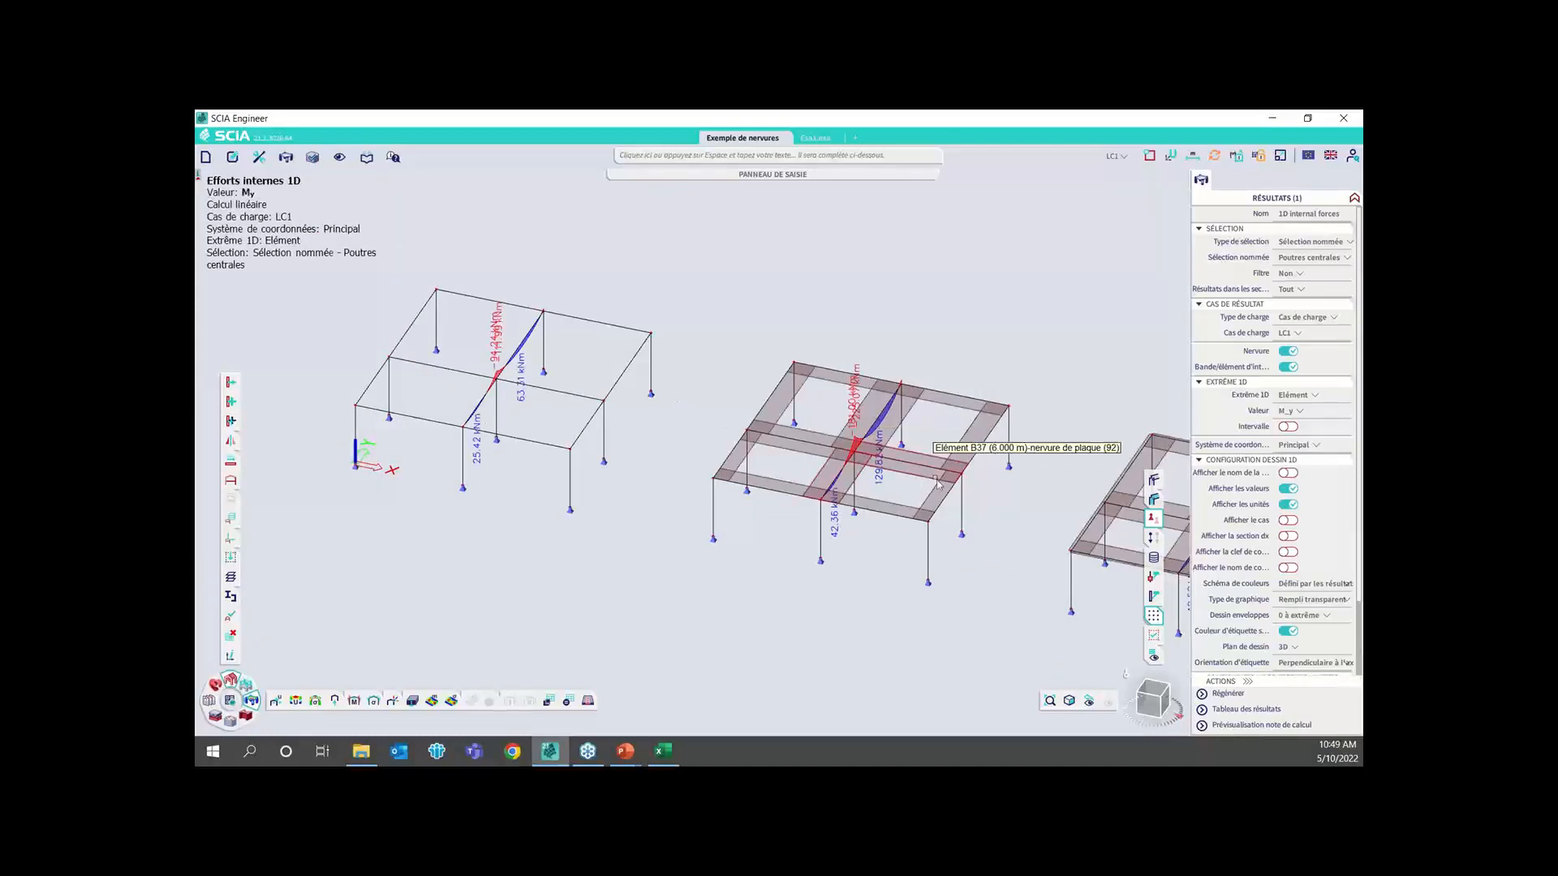
pyautogui.moveTo(932, 481); pyautogui.dragTo(623, 397, button='middle')
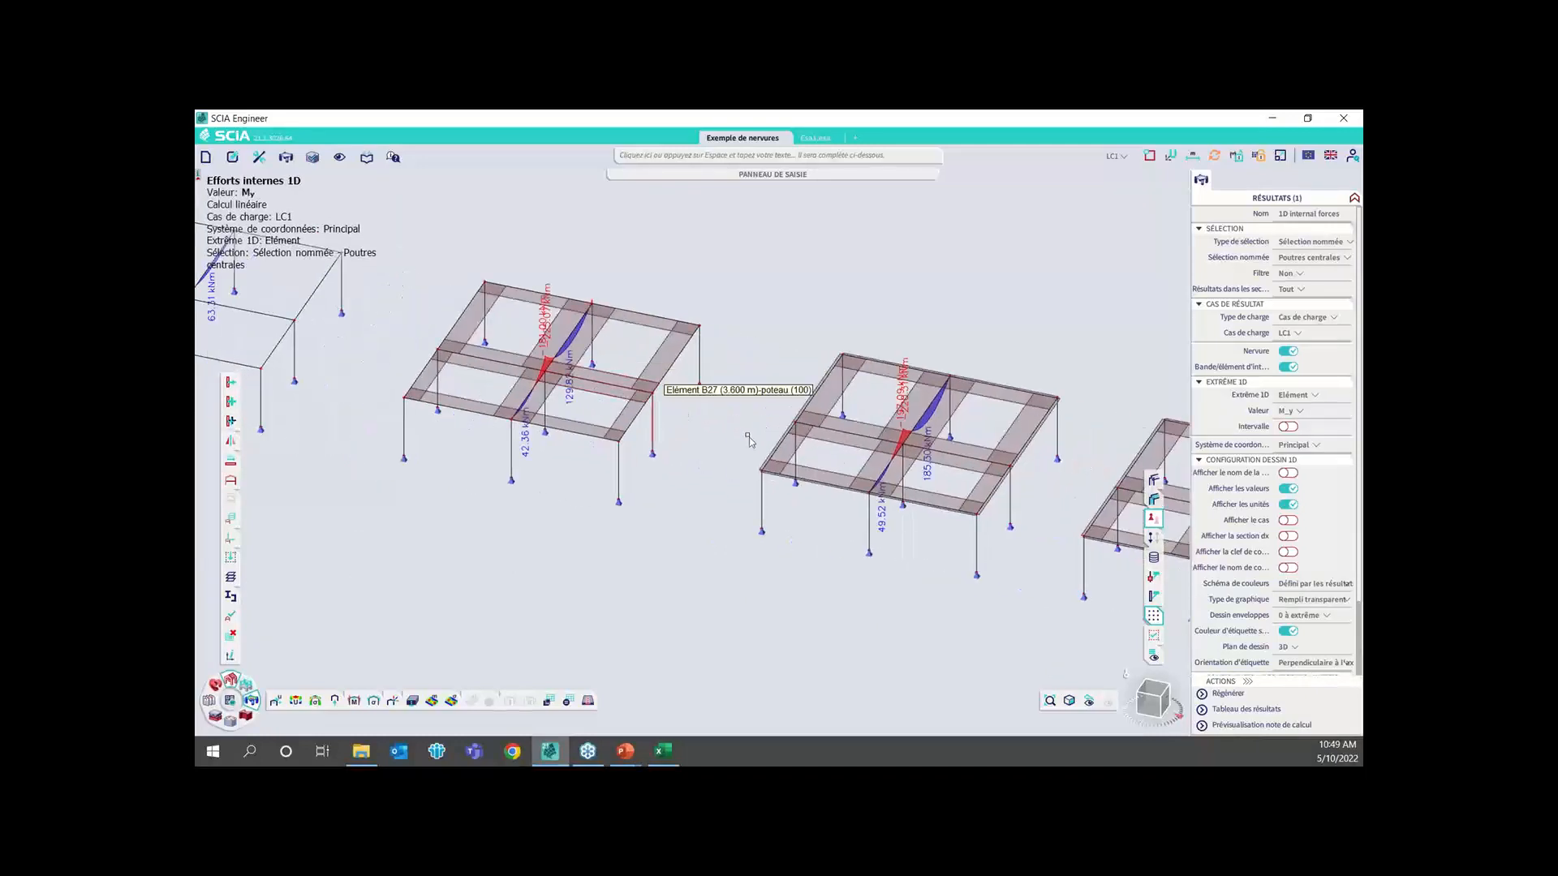
pyautogui.moveTo(913, 450); pyautogui.dragTo(781, 403, button='middle')
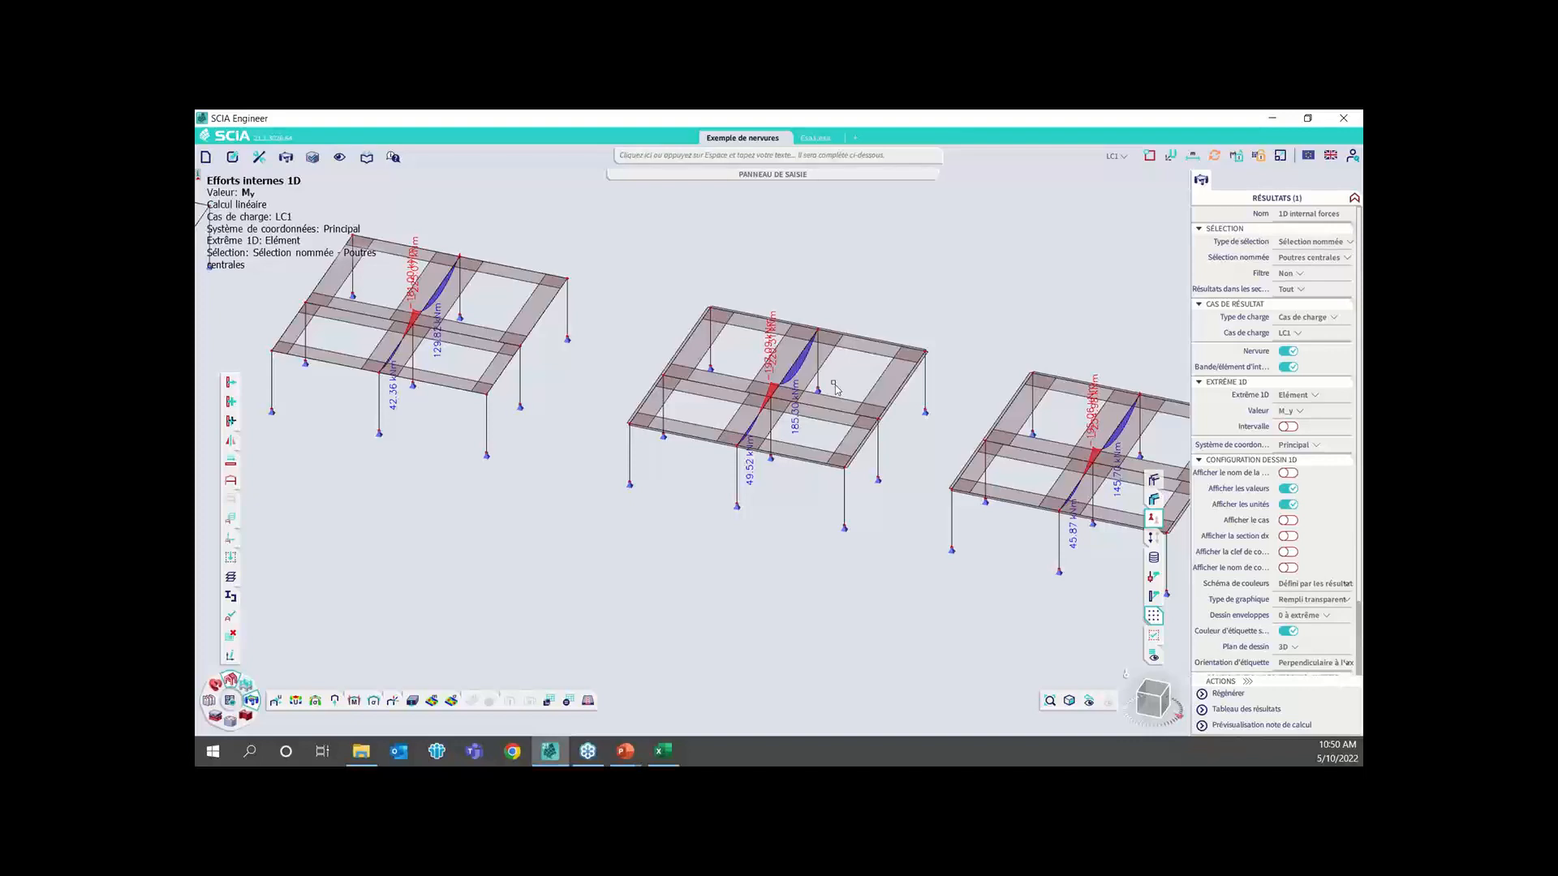
# Set the integration members' limits (Élément d'intégration, Limites) to transparent in the structure display settings
pyautogui.rightClick(590, 632)
pyautogui.click(666, 412)
pyautogui.click(510, 168)
pyautogui.scroll(-10, 798, 503)
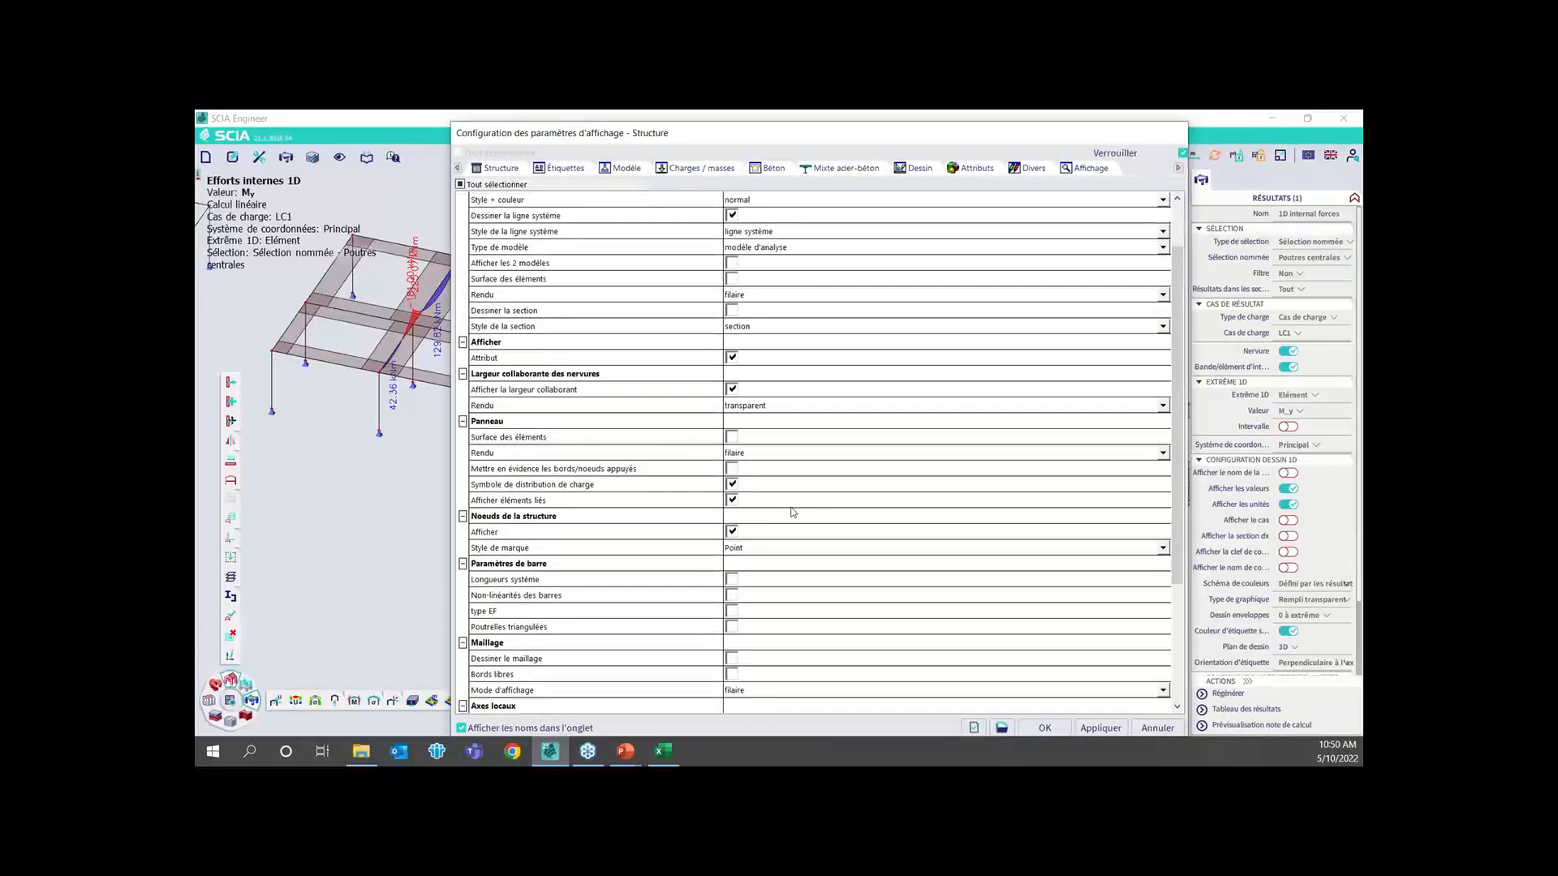
pyautogui.click(740, 670)
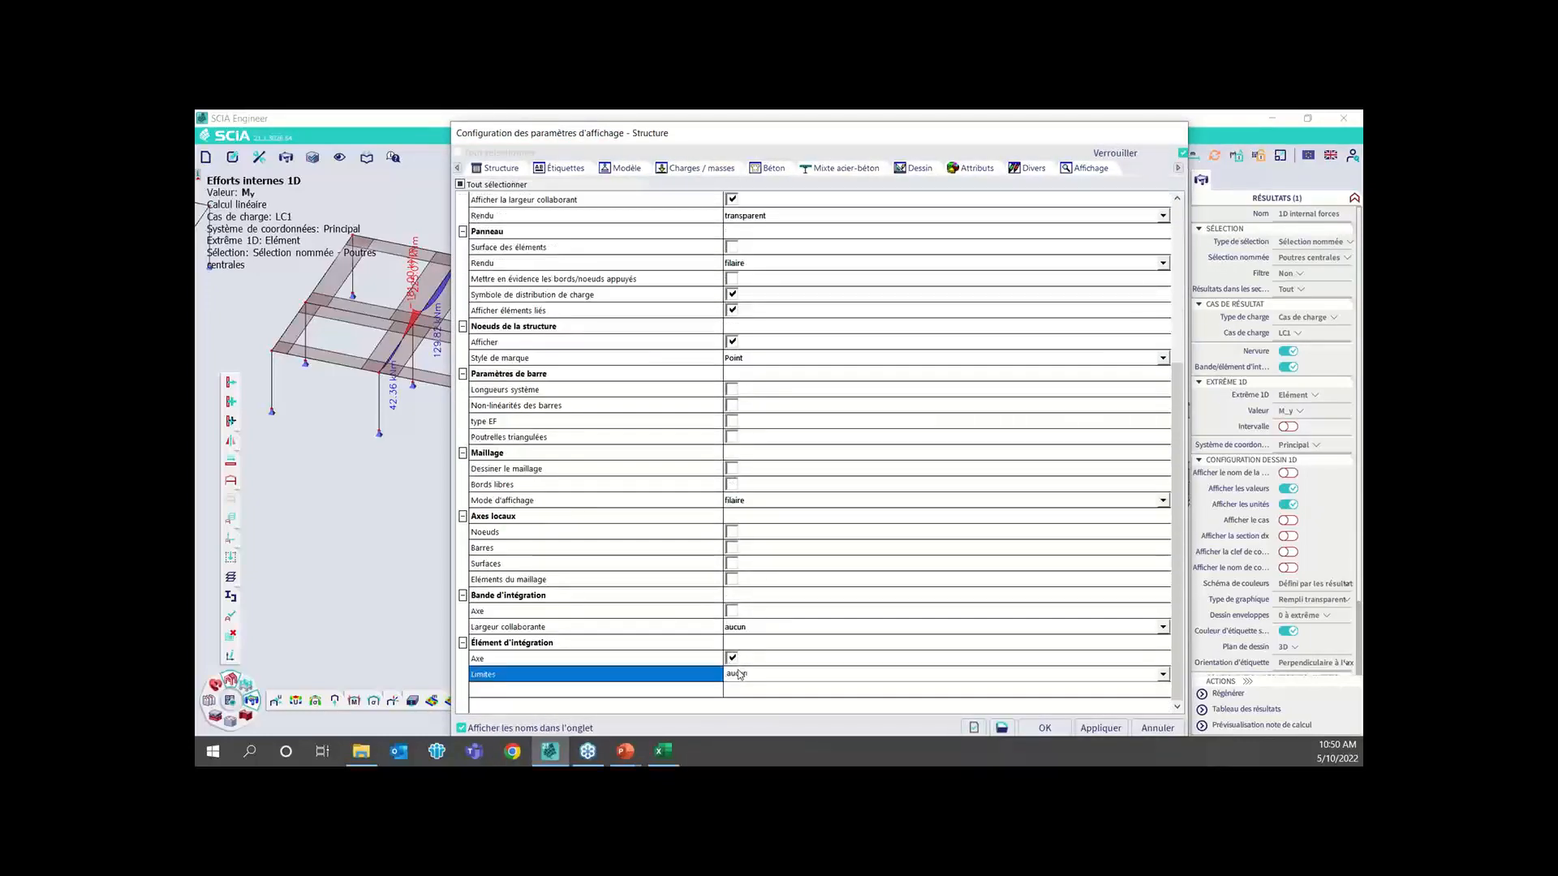
pyautogui.click(751, 677)
pyautogui.click(747, 648)
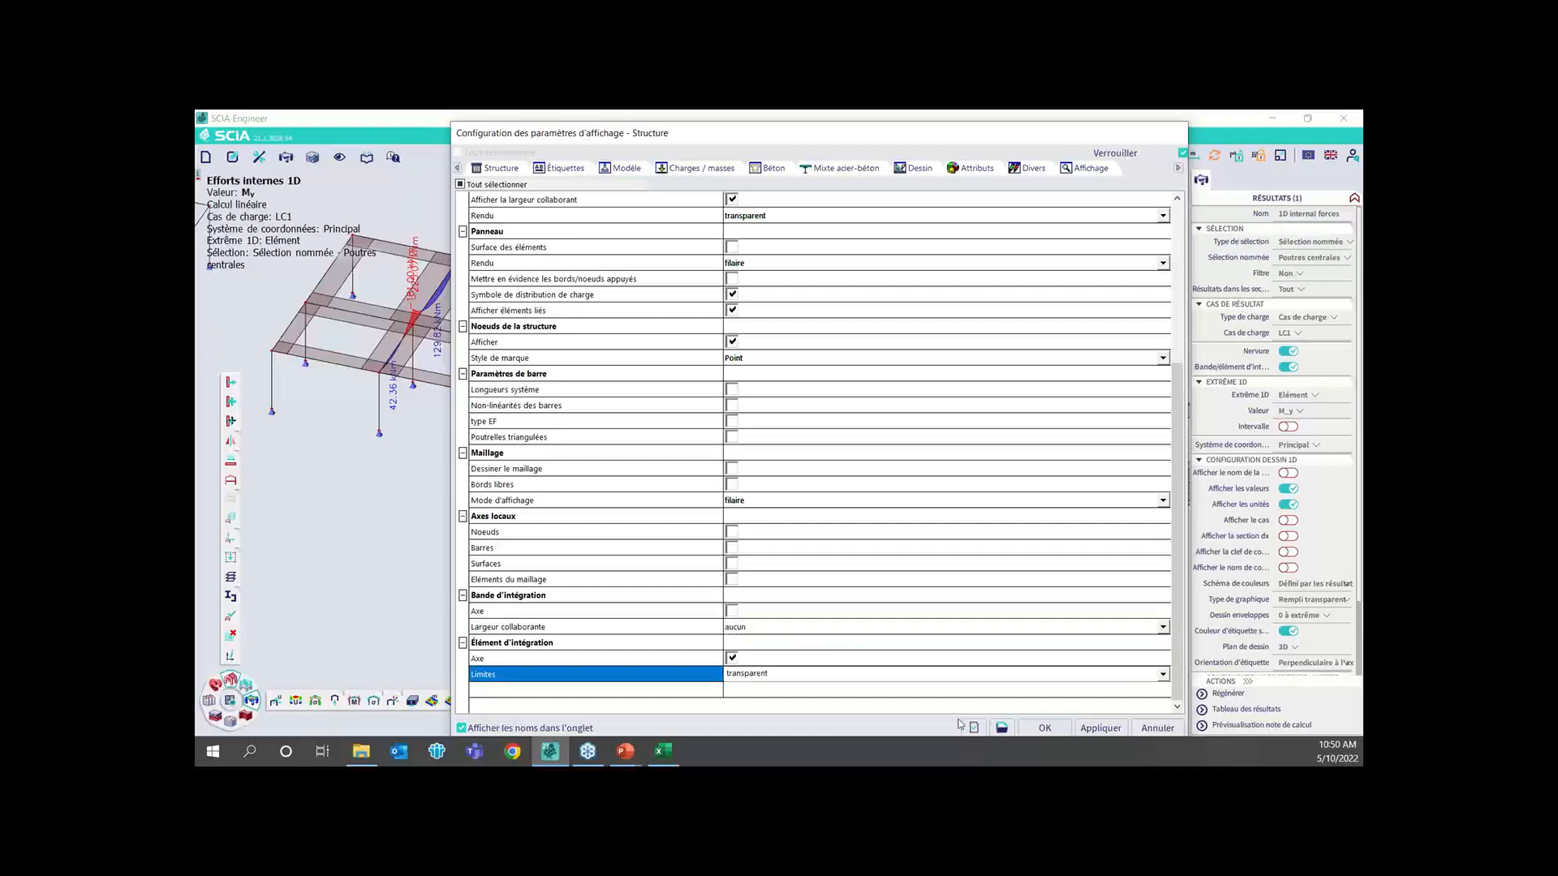
pyautogui.click(1044, 728)
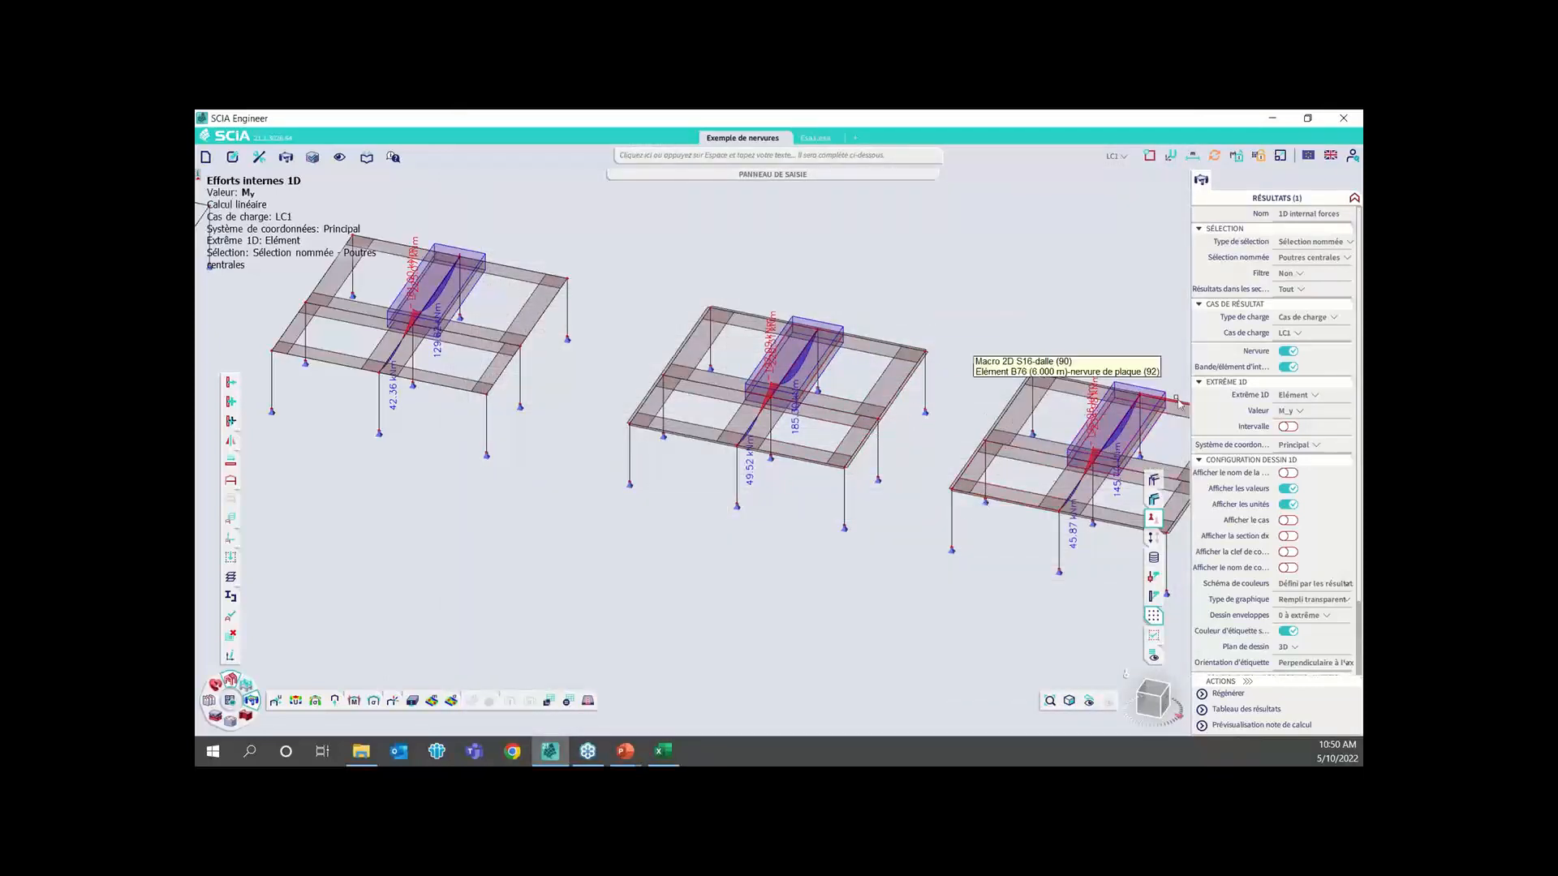
# Restrict the M_y results to the current selection (Actuelle), with rib B78 and its integration member selected, and regenerate the diagrams
pyautogui.scroll(3, 1103, 513)
pyautogui.moveTo(1103, 512); pyautogui.dragTo(1004, 501, button='middle')
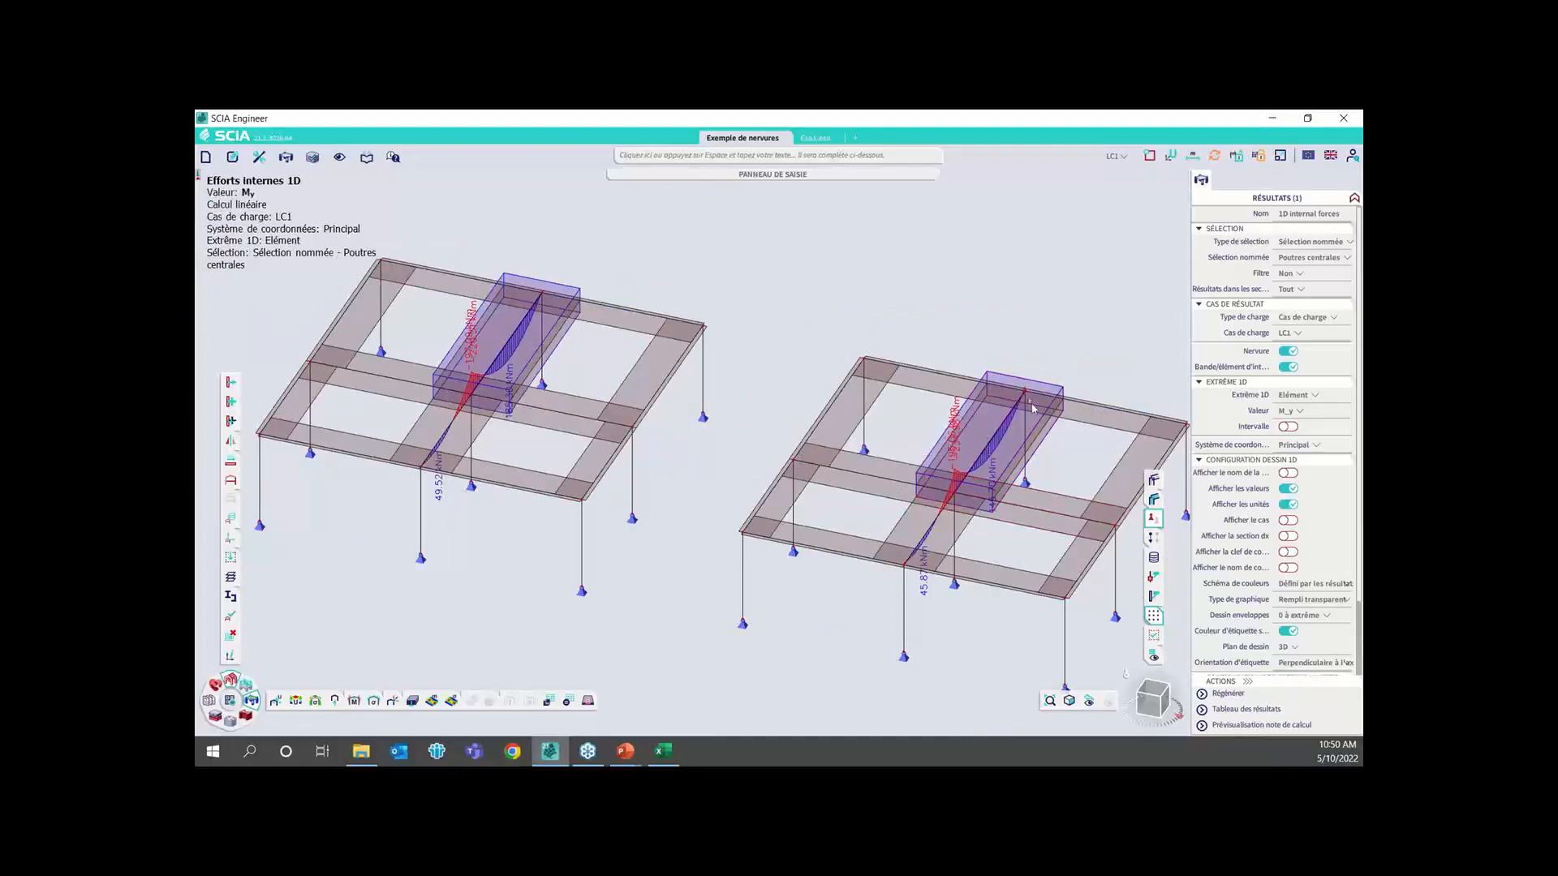
pyautogui.scroll(3, 1031, 406)
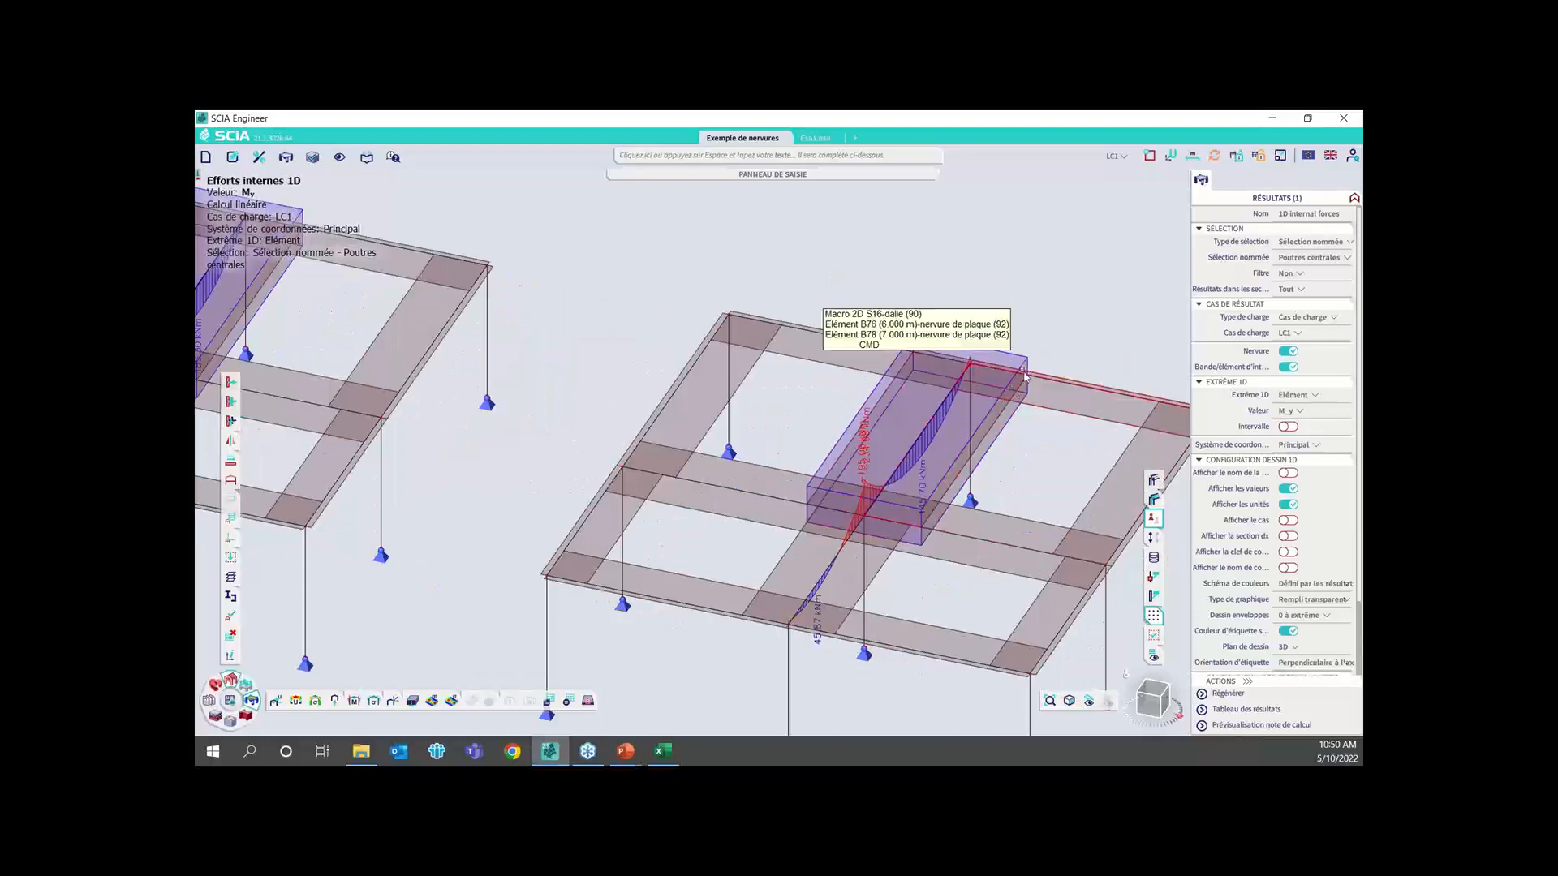
pyautogui.click(1006, 418)
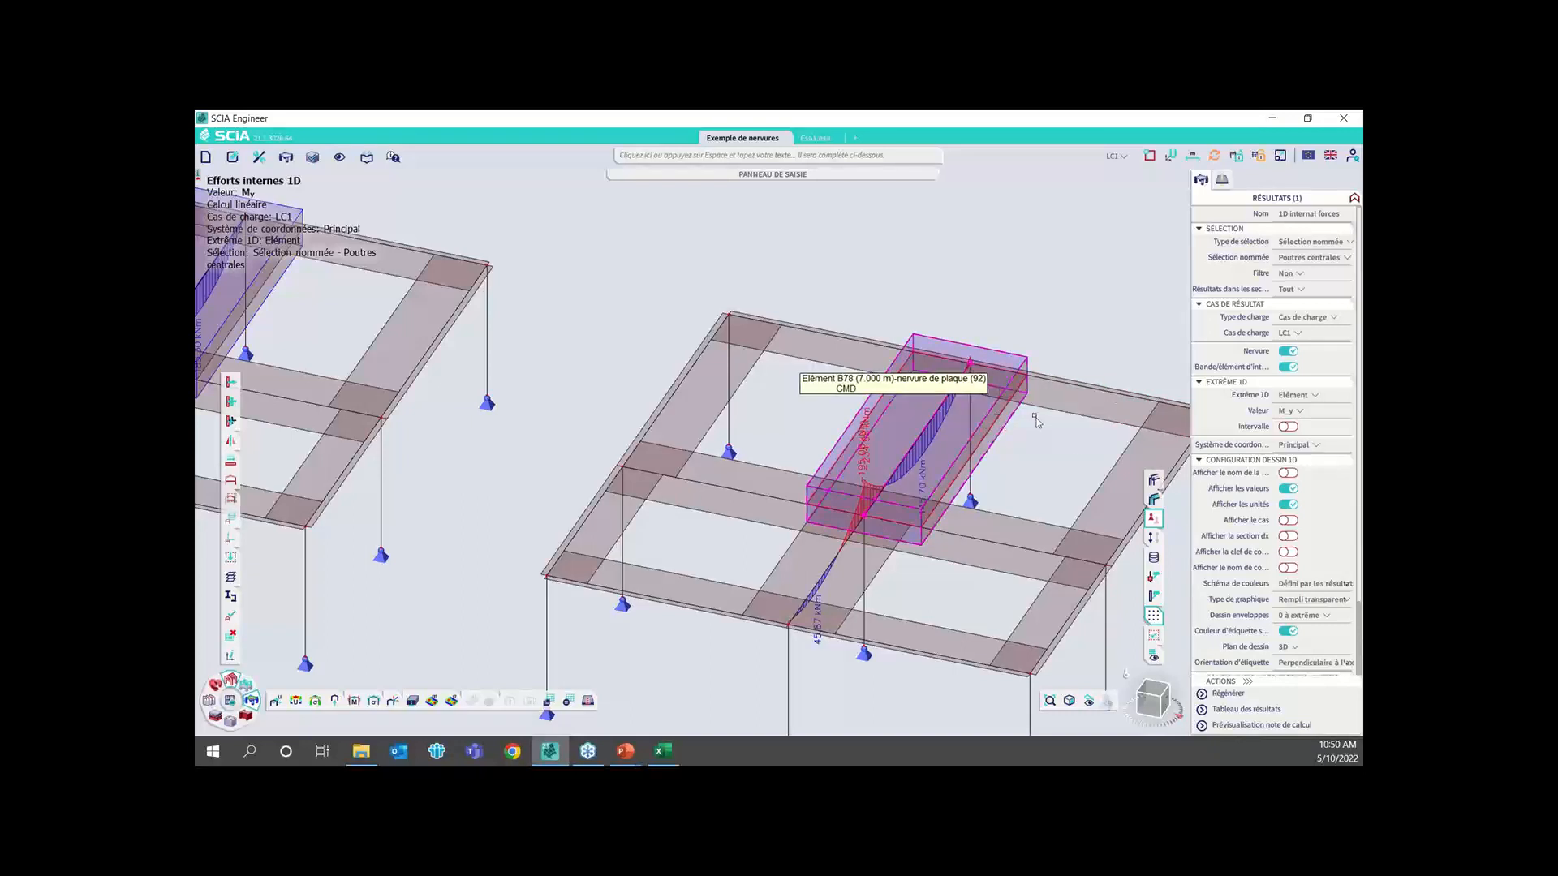
pyautogui.moveTo(1001, 488); pyautogui.dragTo(920, 486, button='middle')
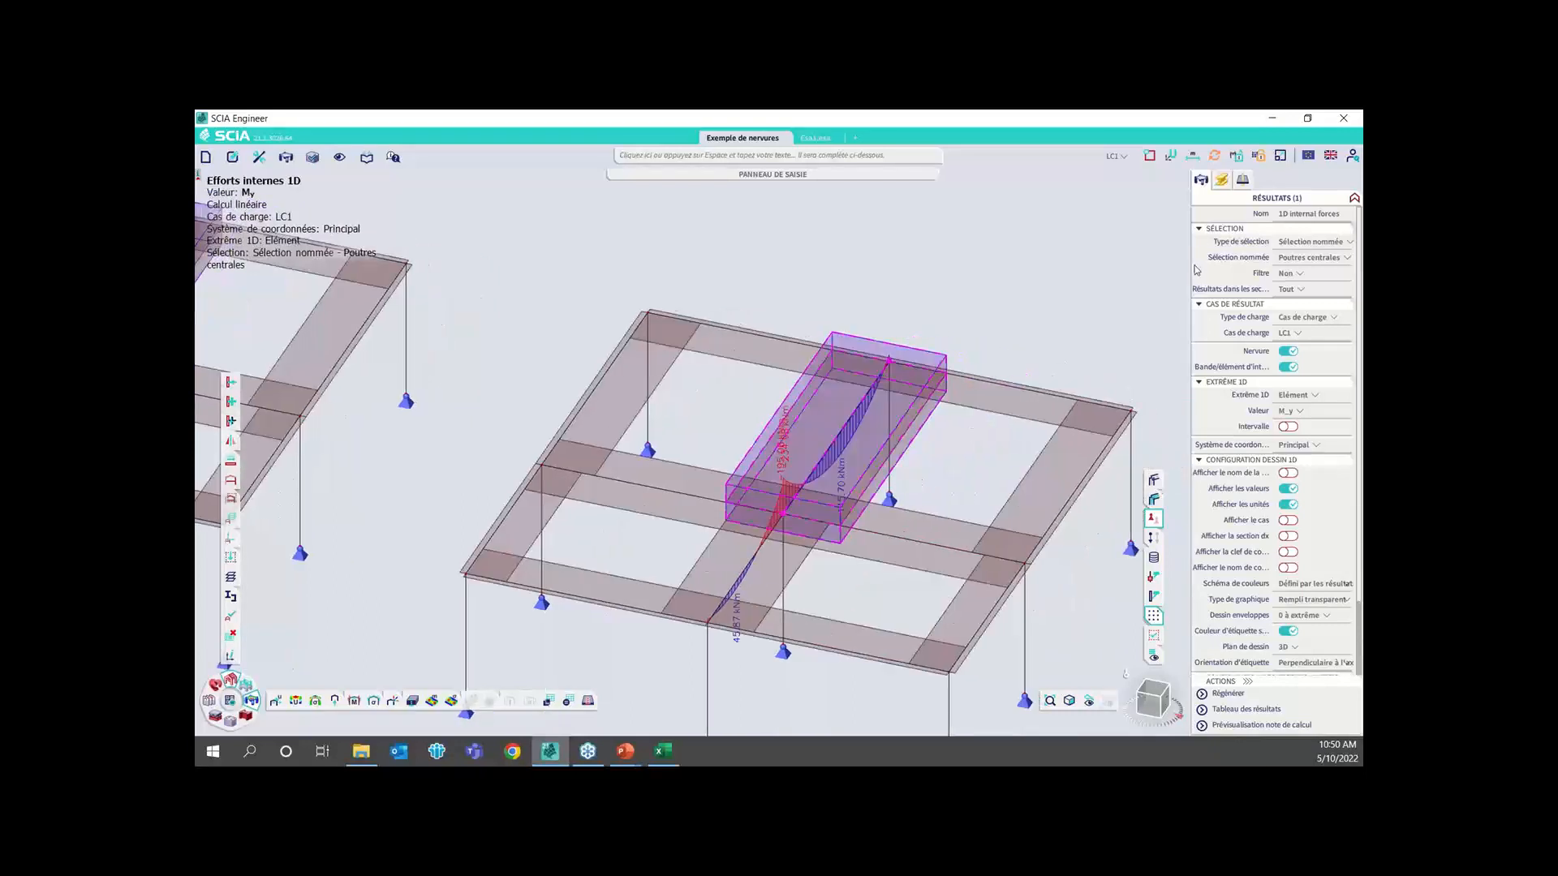
pyautogui.click(1310, 242)
pyautogui.click(1300, 270)
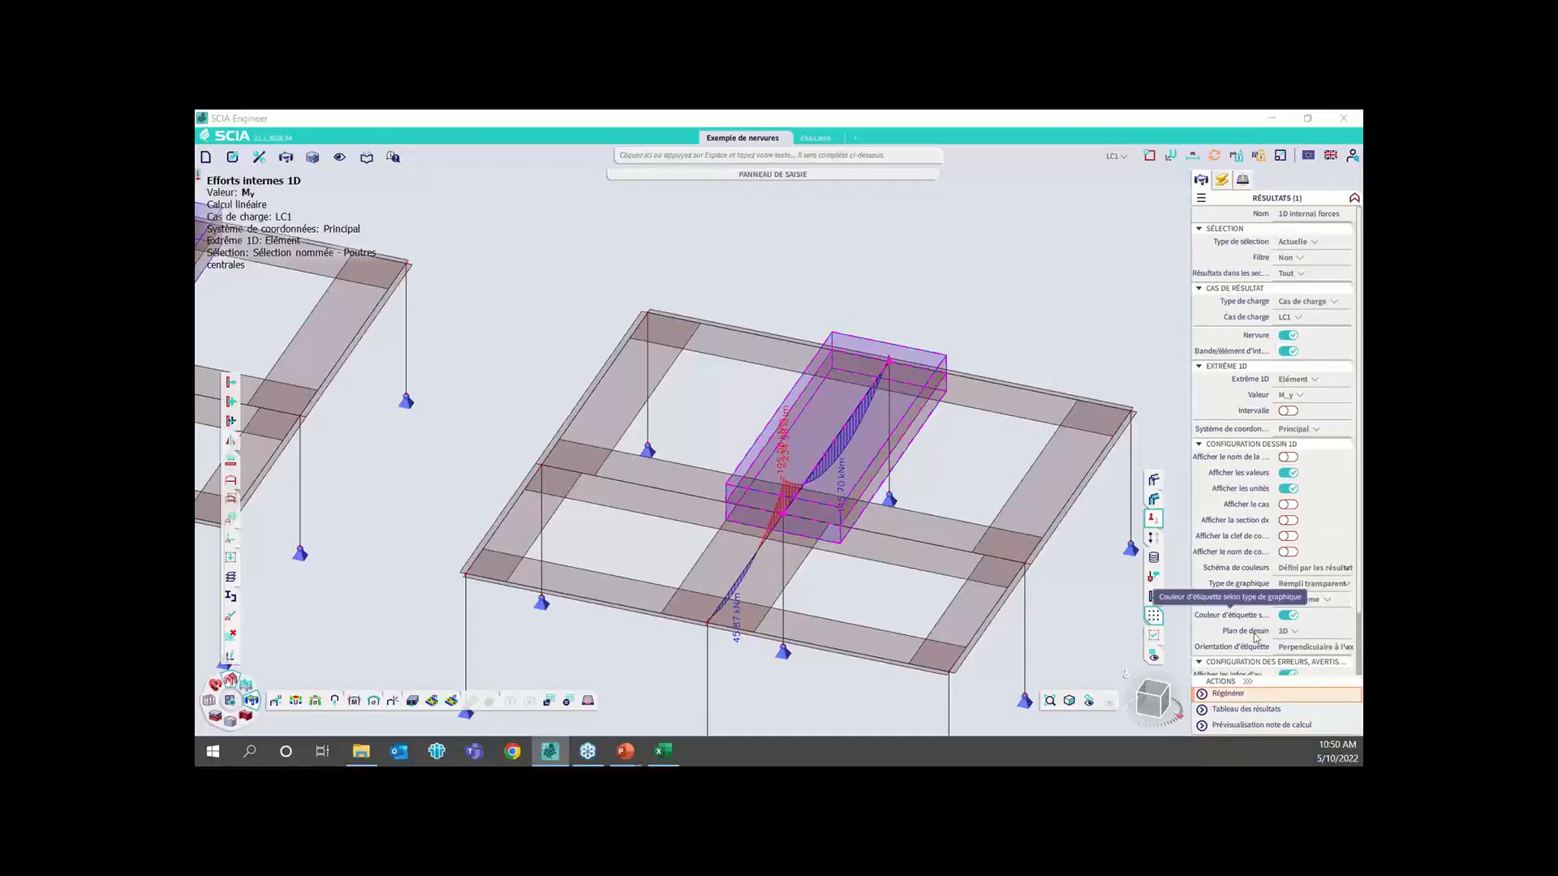
pyautogui.click(1233, 700)
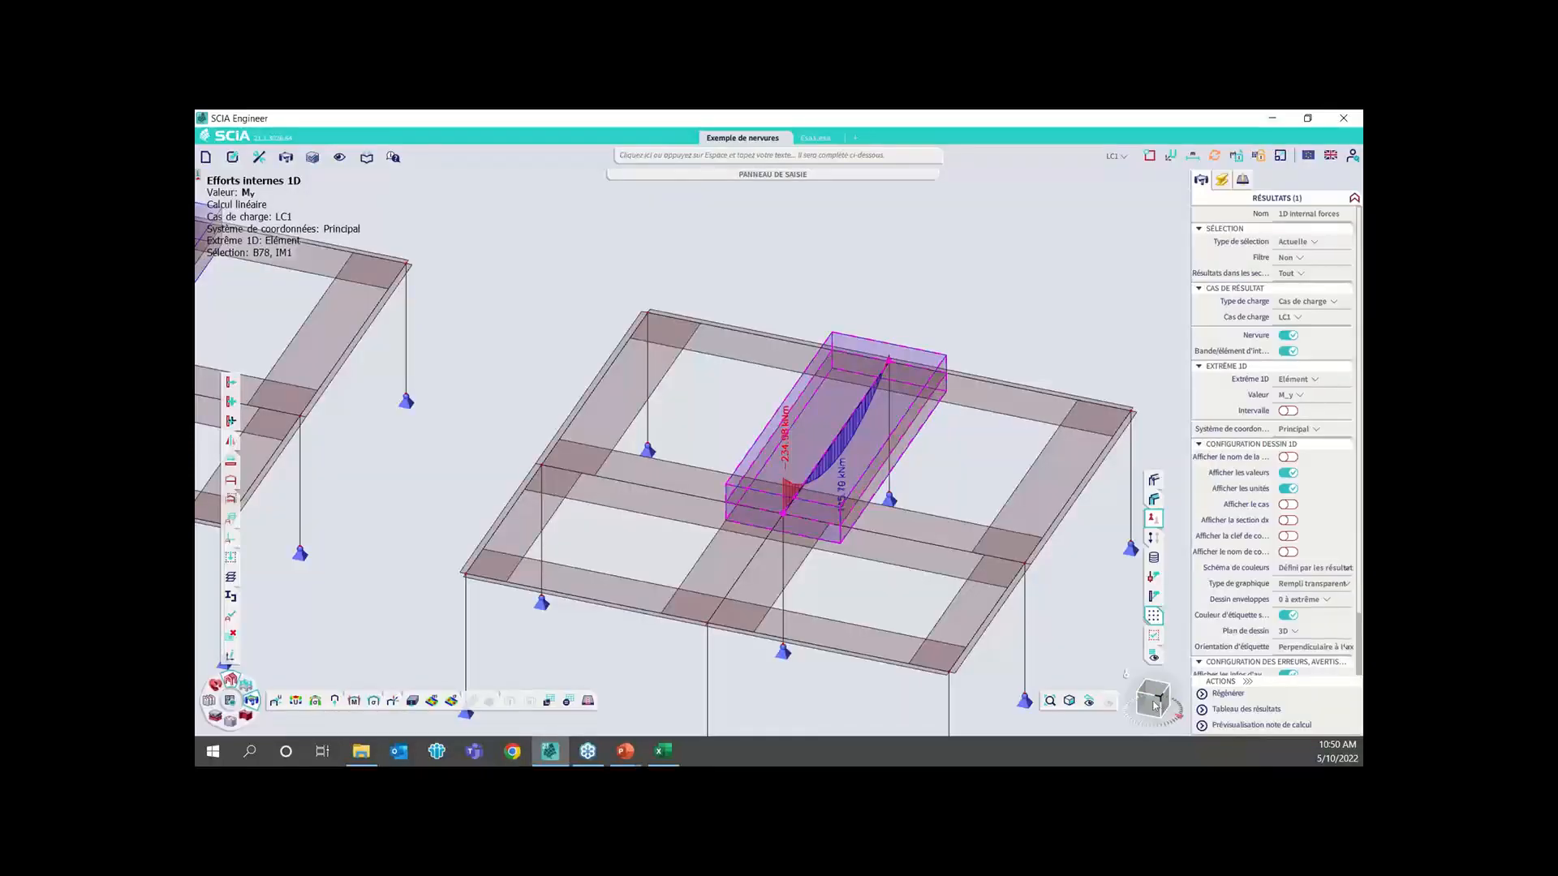
# Compare the support and span M_y moments of rib B78 with those of its integration member
pyautogui.click(1155, 705)
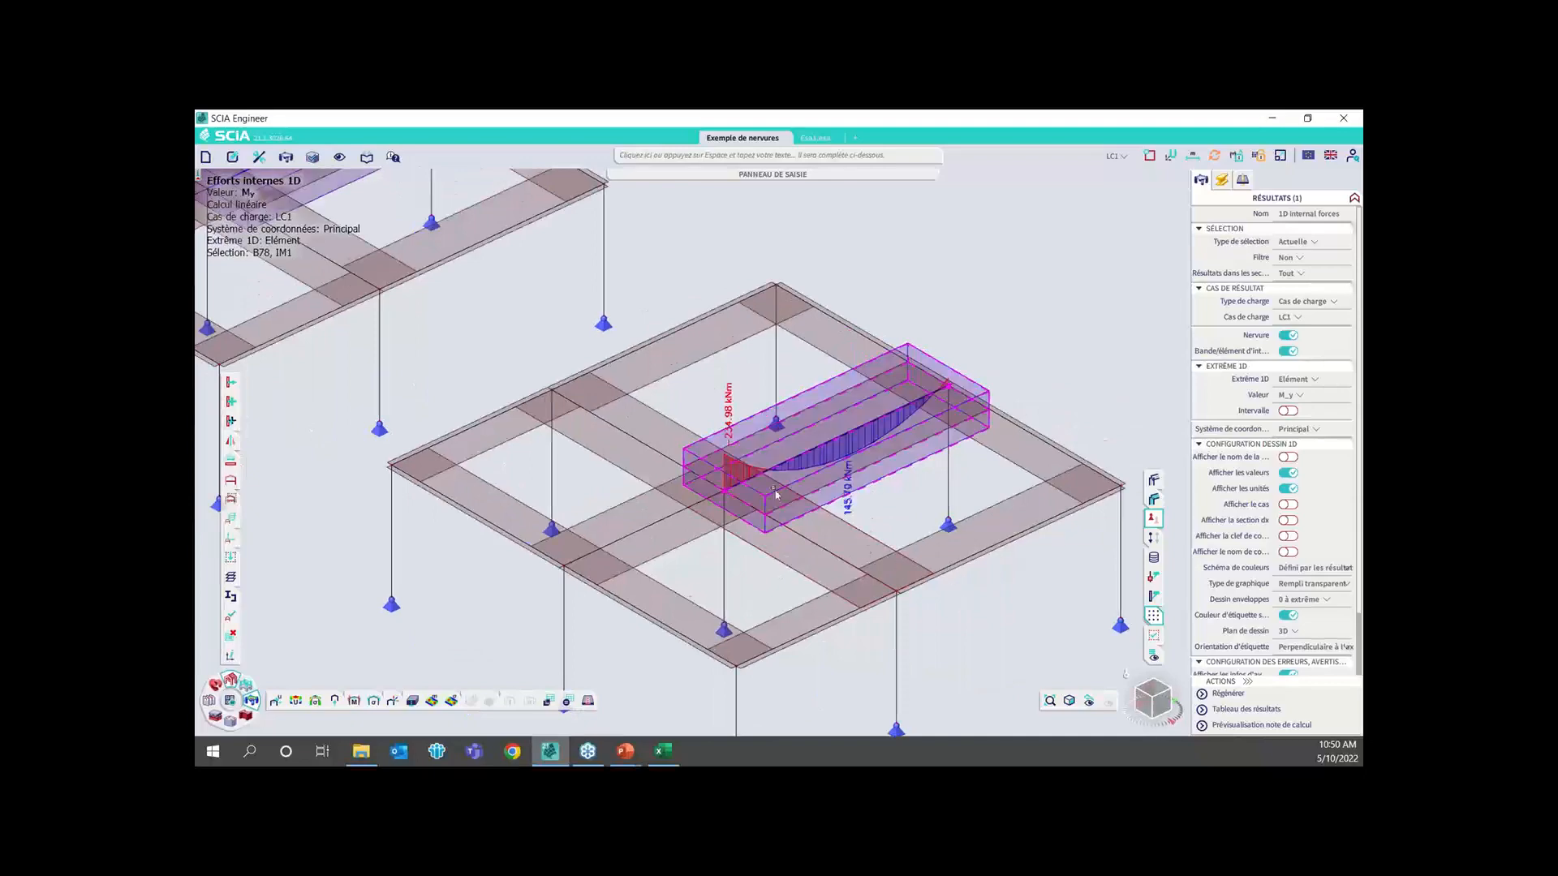
pyautogui.scroll(4, 733, 442)
pyautogui.scroll(4, 738, 473)
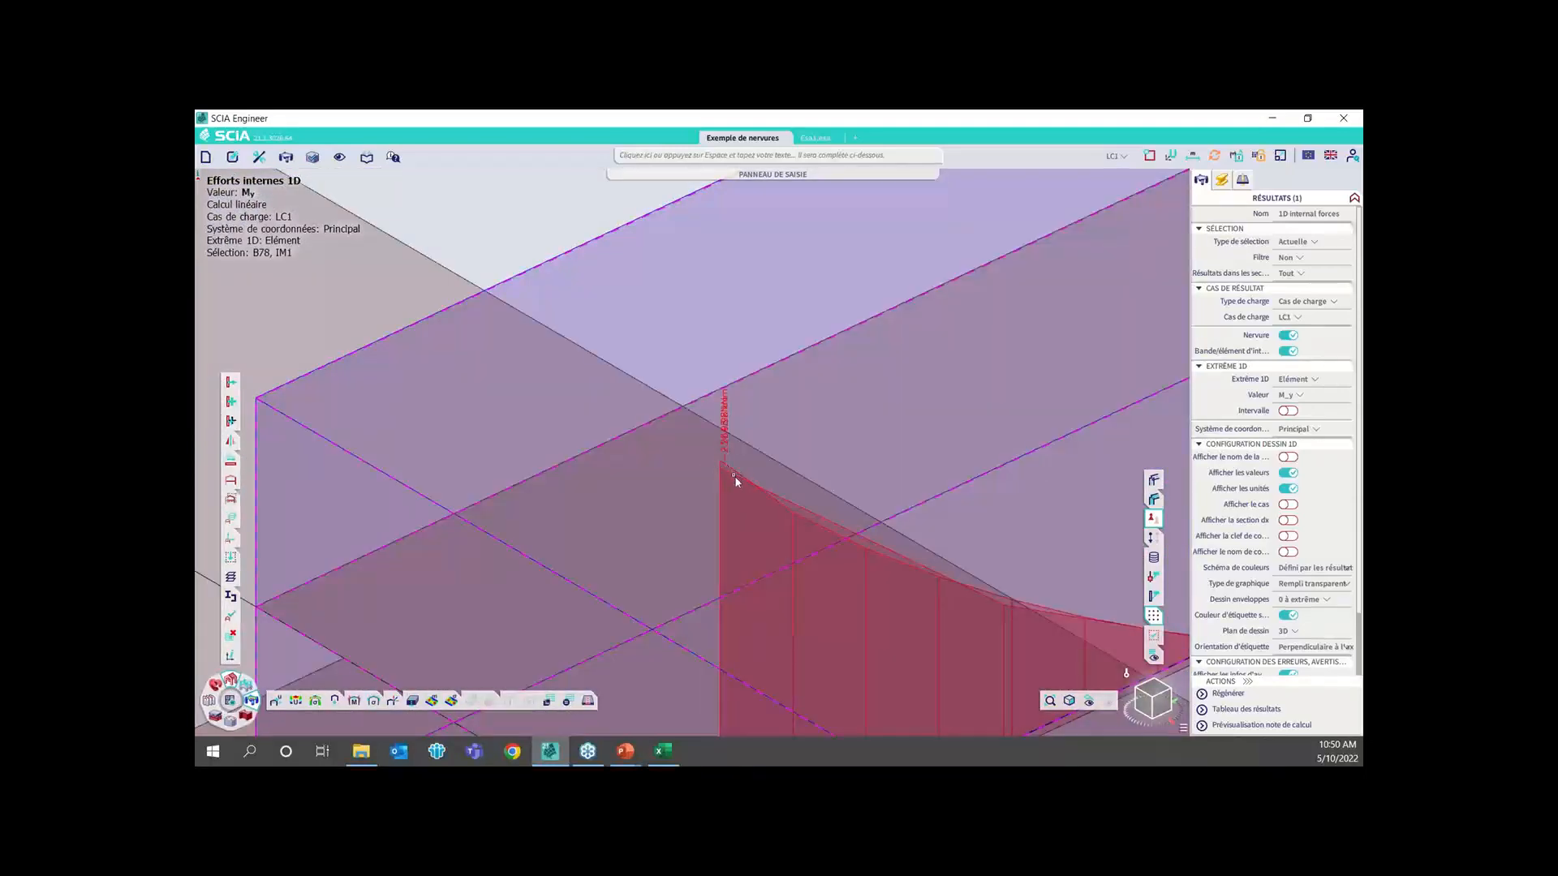
pyautogui.scroll(-6, 739, 486)
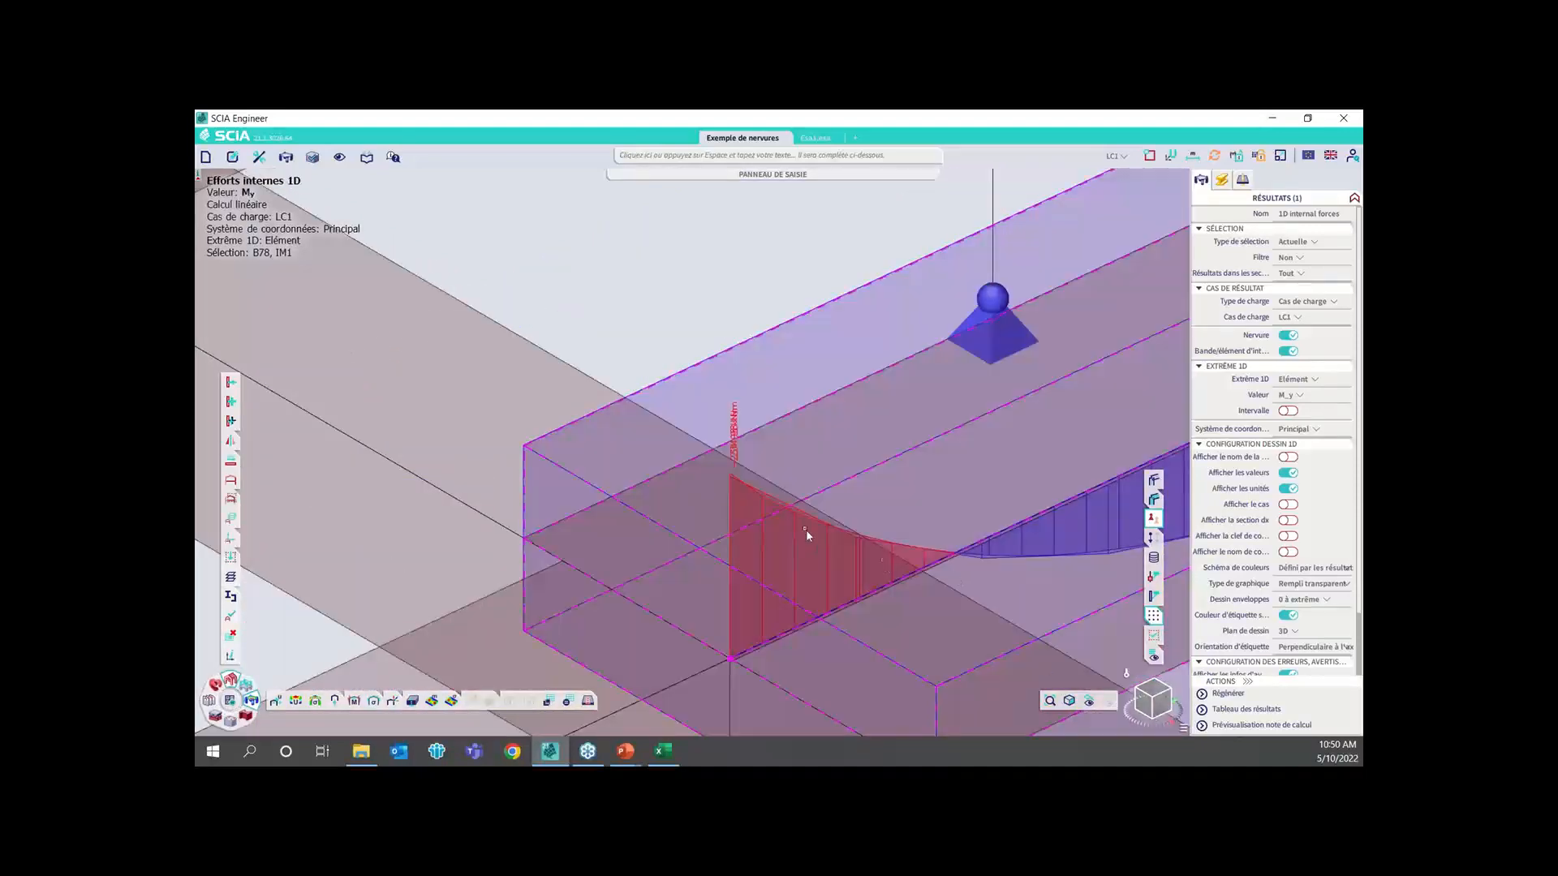
pyautogui.scroll(-4, 935, 573)
pyautogui.scroll(-4, 941, 519)
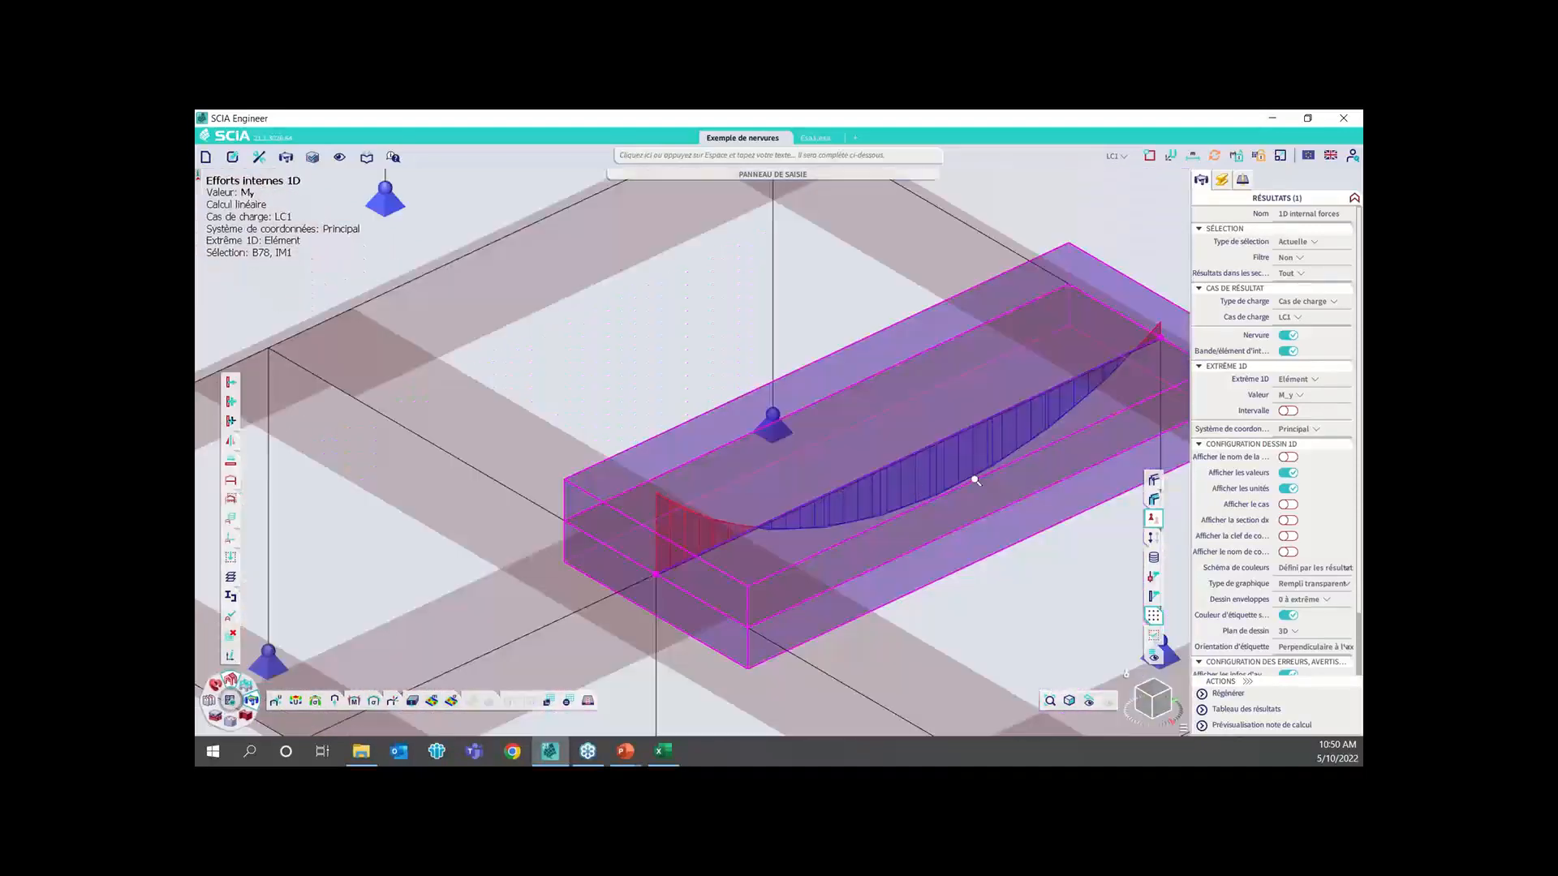
pyautogui.scroll(2, 947, 519)
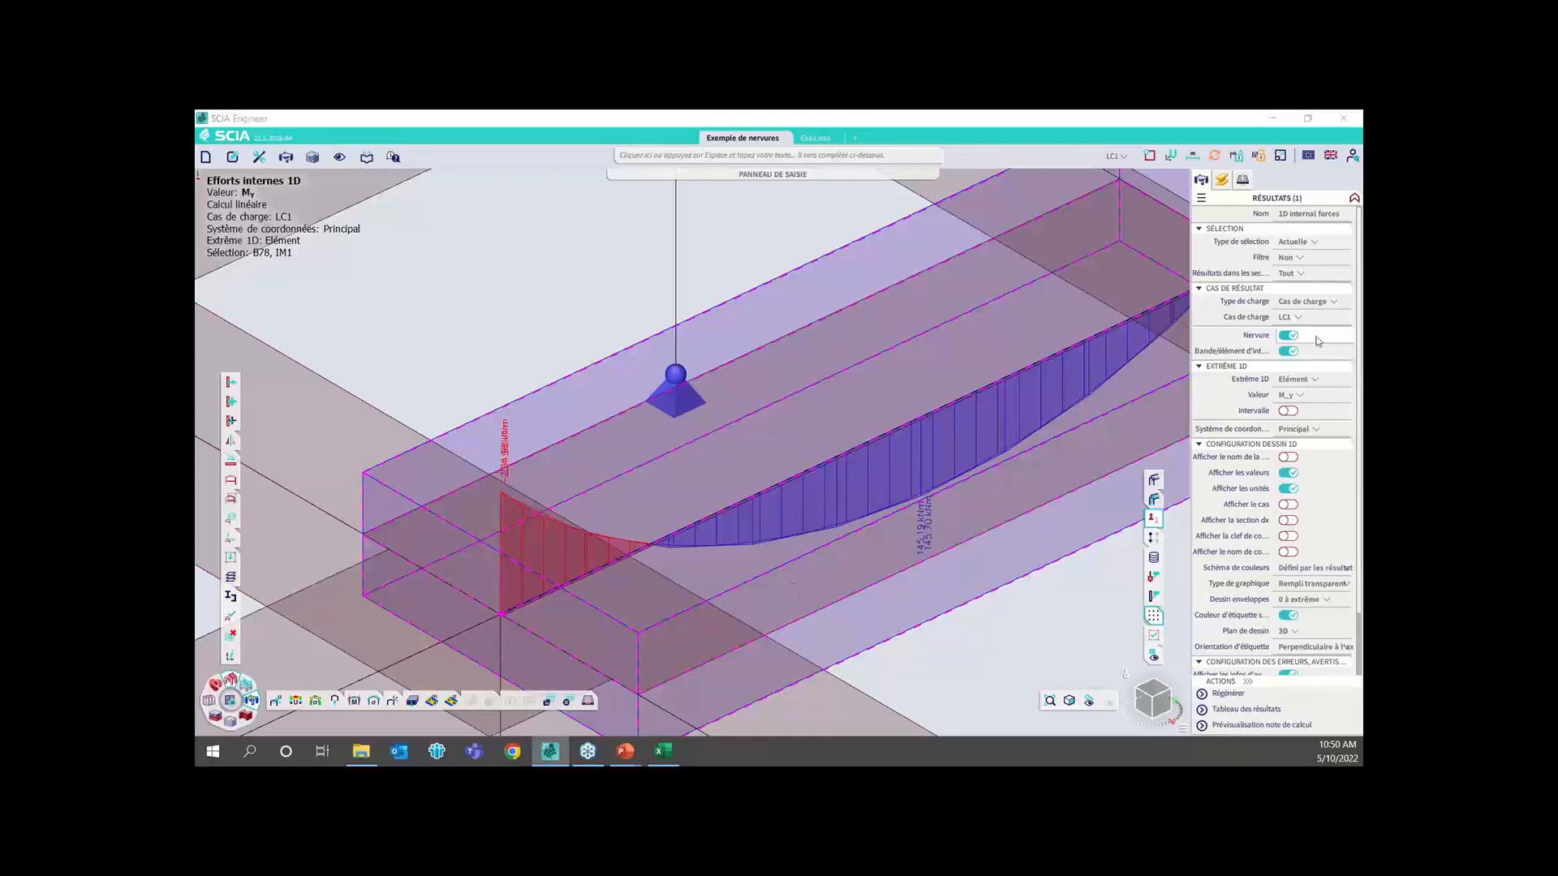
# Disable the Nervure option for the M_y results, regenerate the diagrams and compare the rib's moments with the integration member's
pyautogui.click(1290, 337)
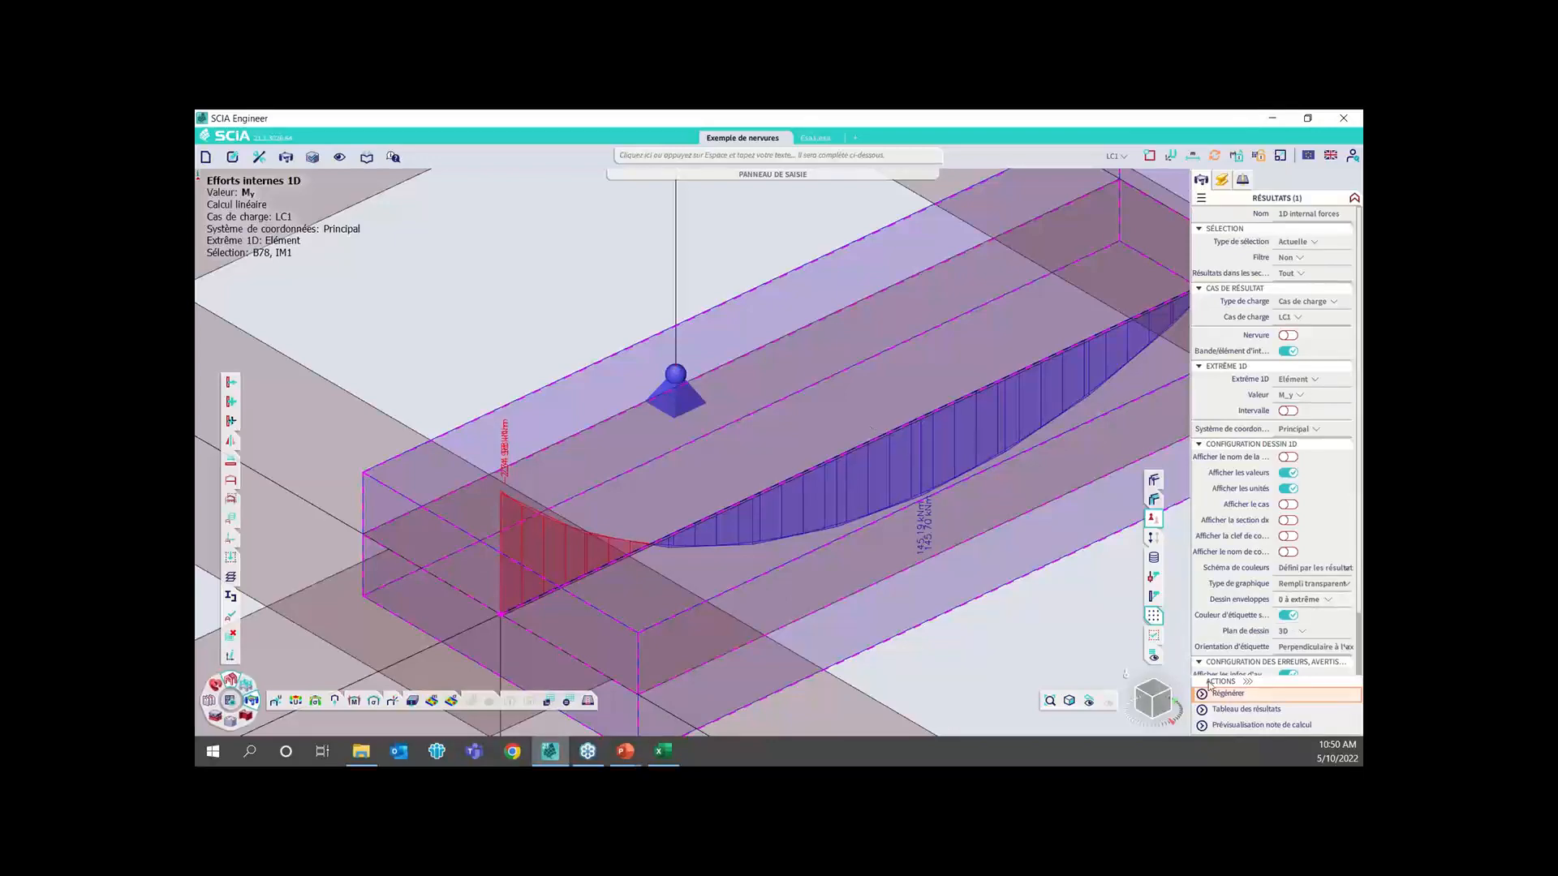
pyautogui.click(1235, 695)
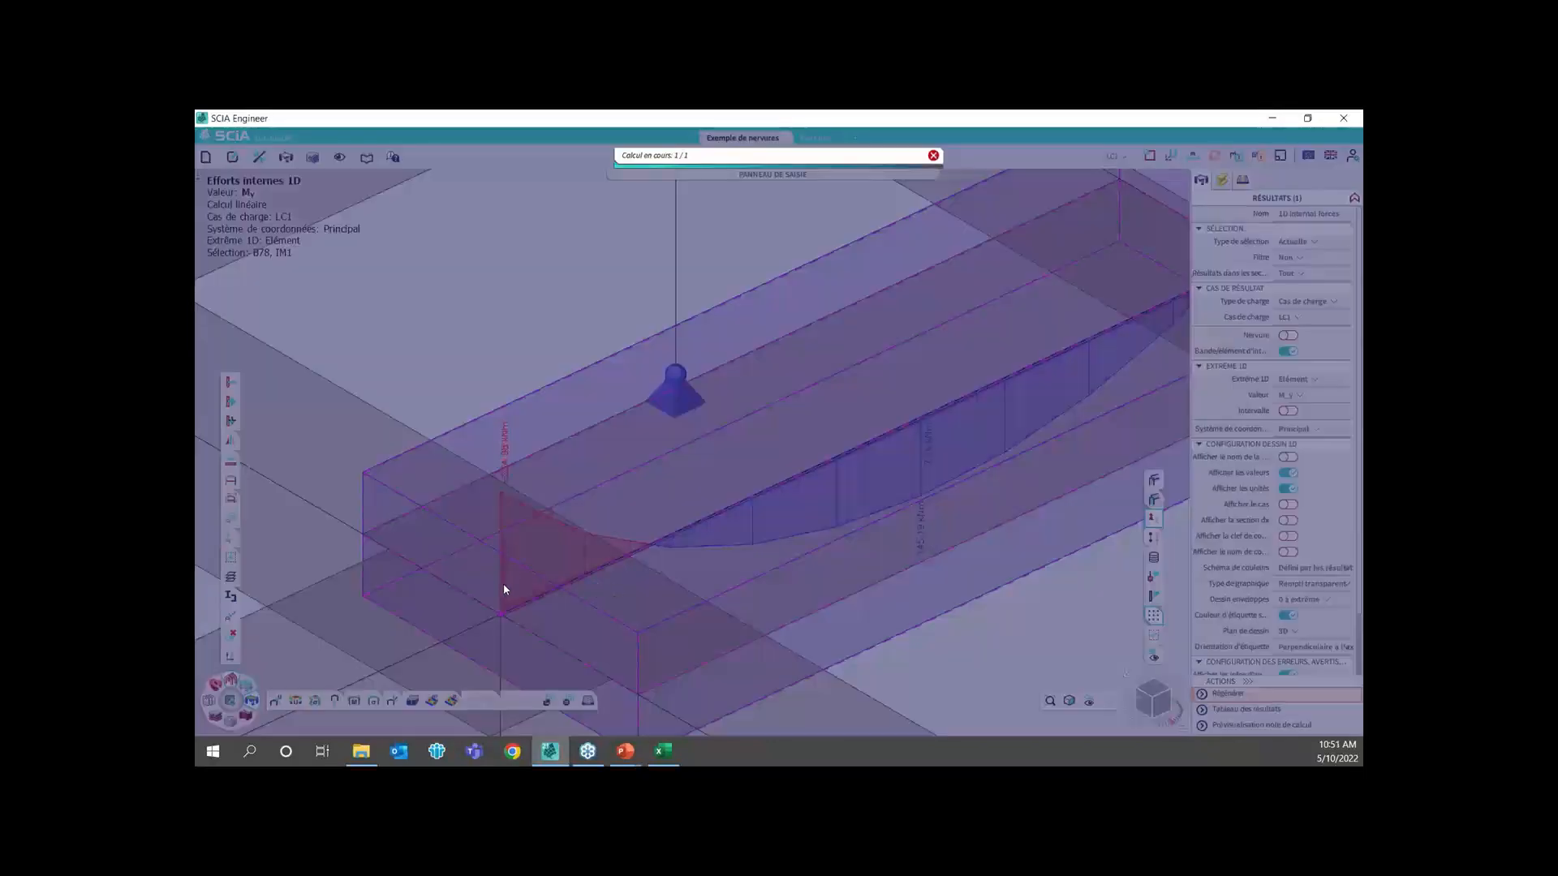
pyautogui.scroll(3, 506, 604)
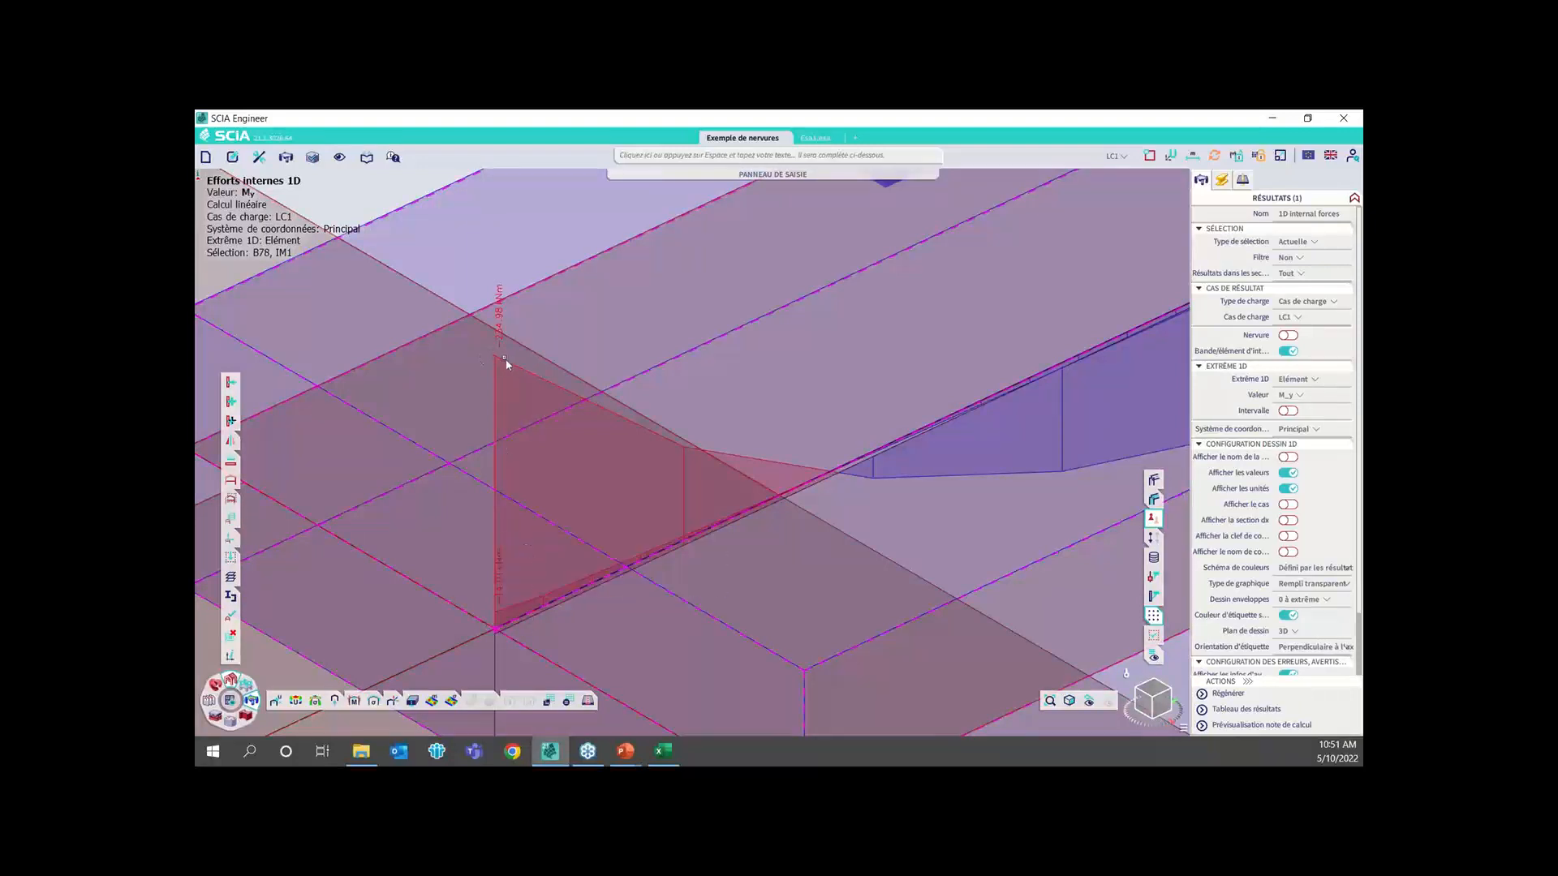
pyautogui.scroll(-2, 504, 365)
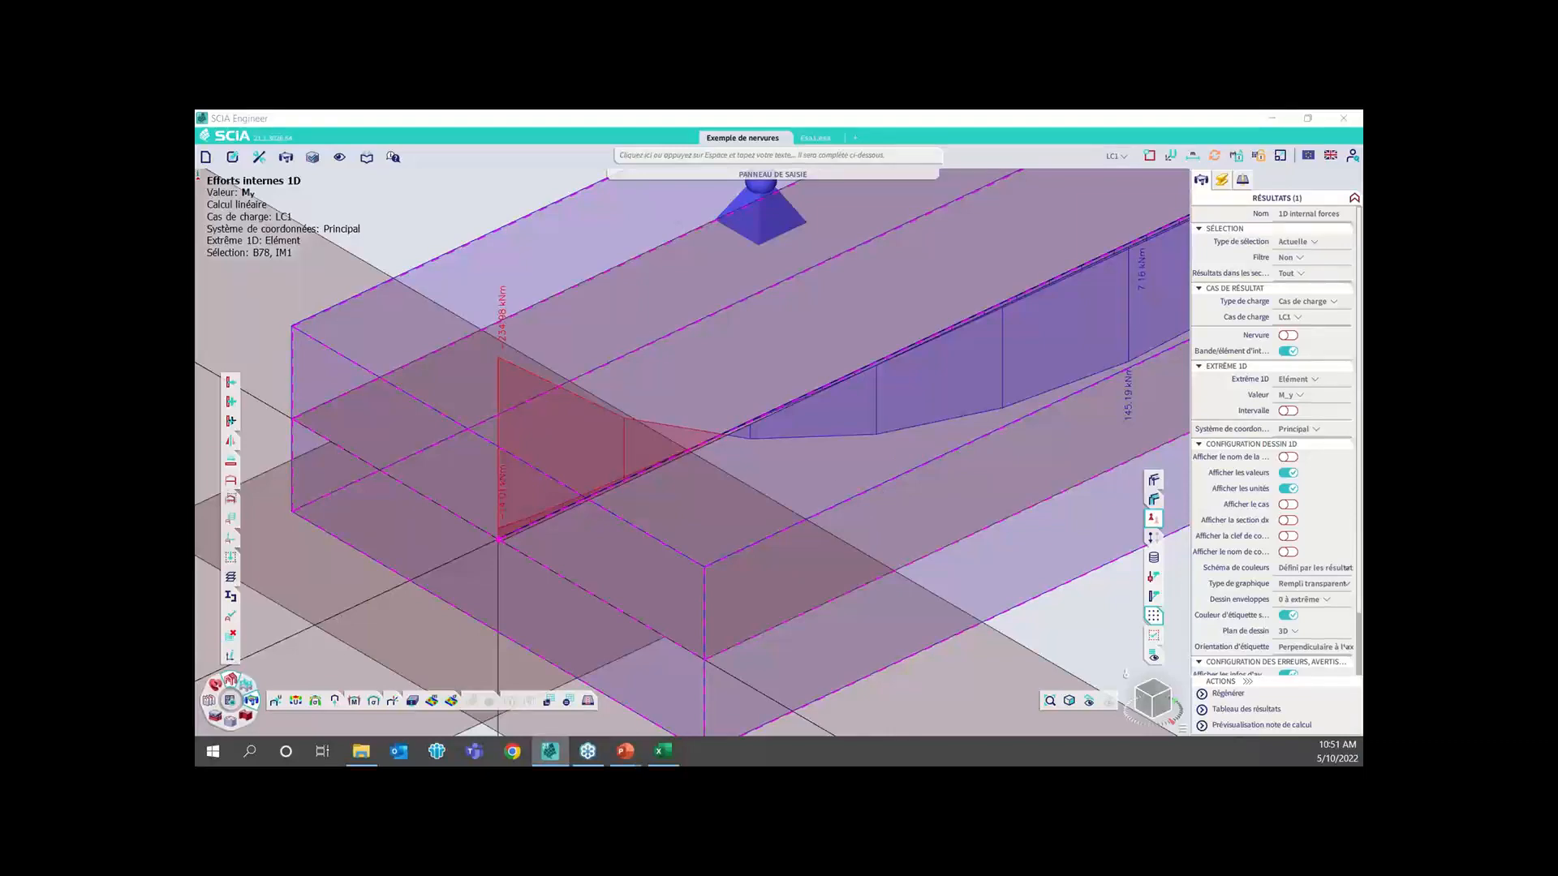
pyautogui.click(539, 438)
pyautogui.scroll(-4, 654, 406)
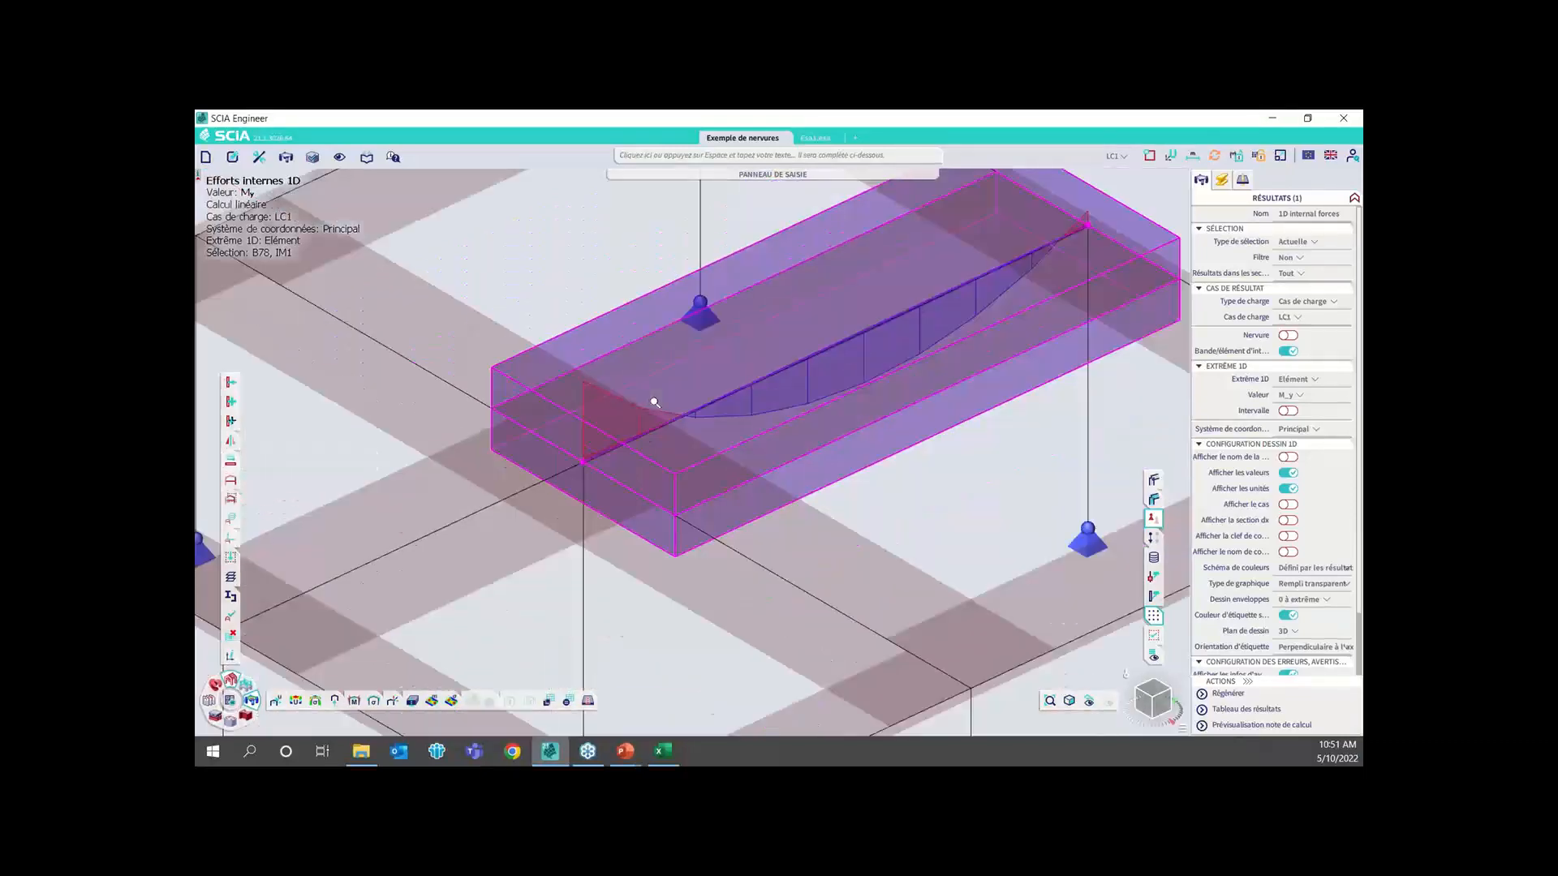
# Open the 2D internal forces results (Efforts internes 2D) and clear the current selection
pyautogui.click(430, 702)
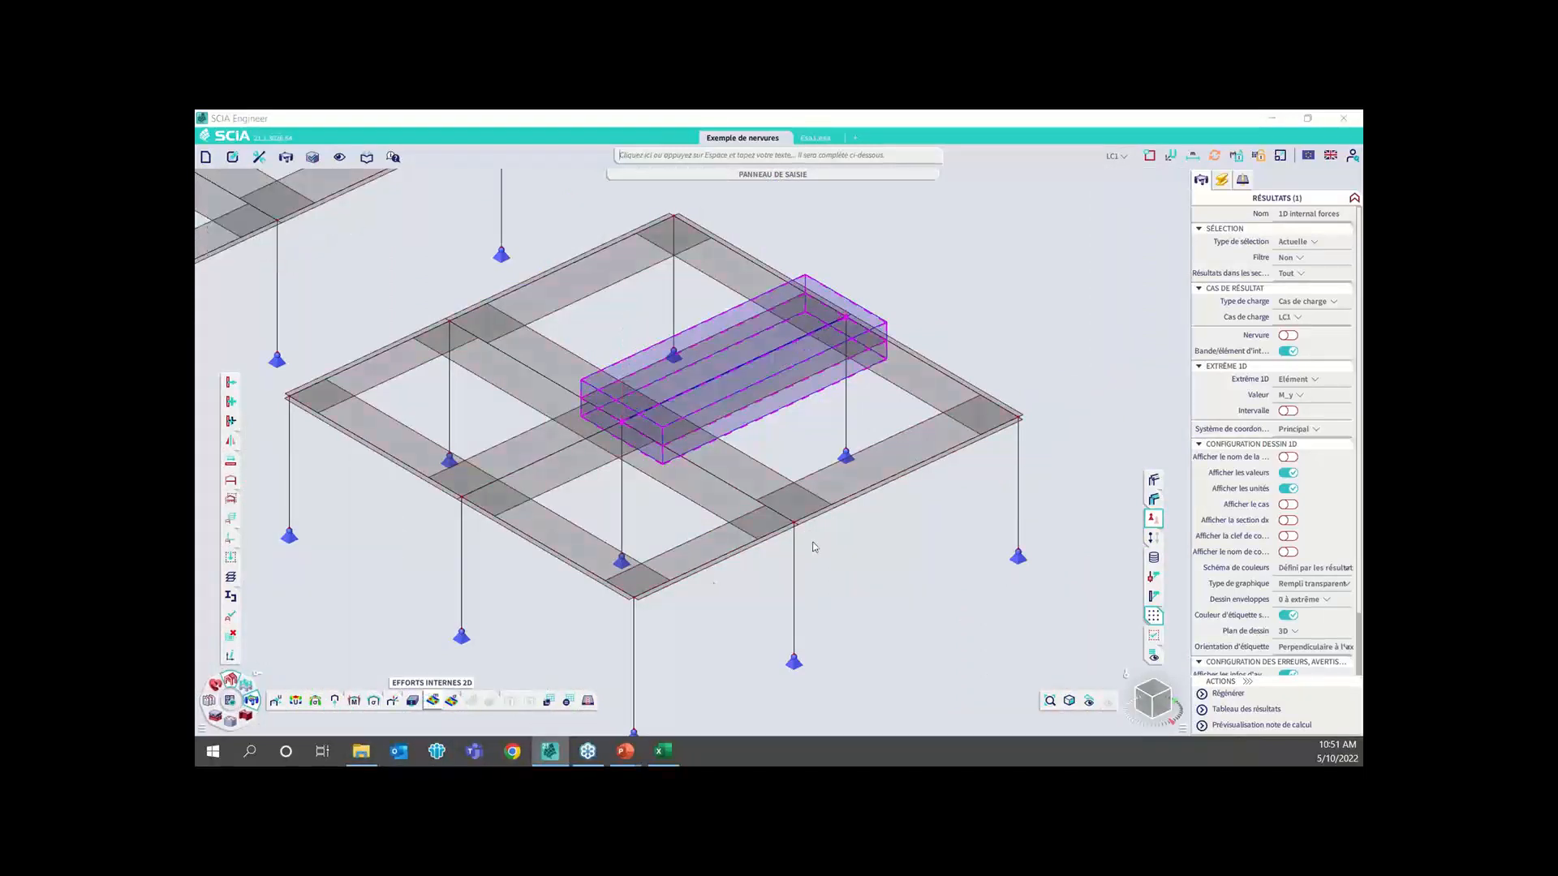
pyautogui.rightClick(1041, 355)
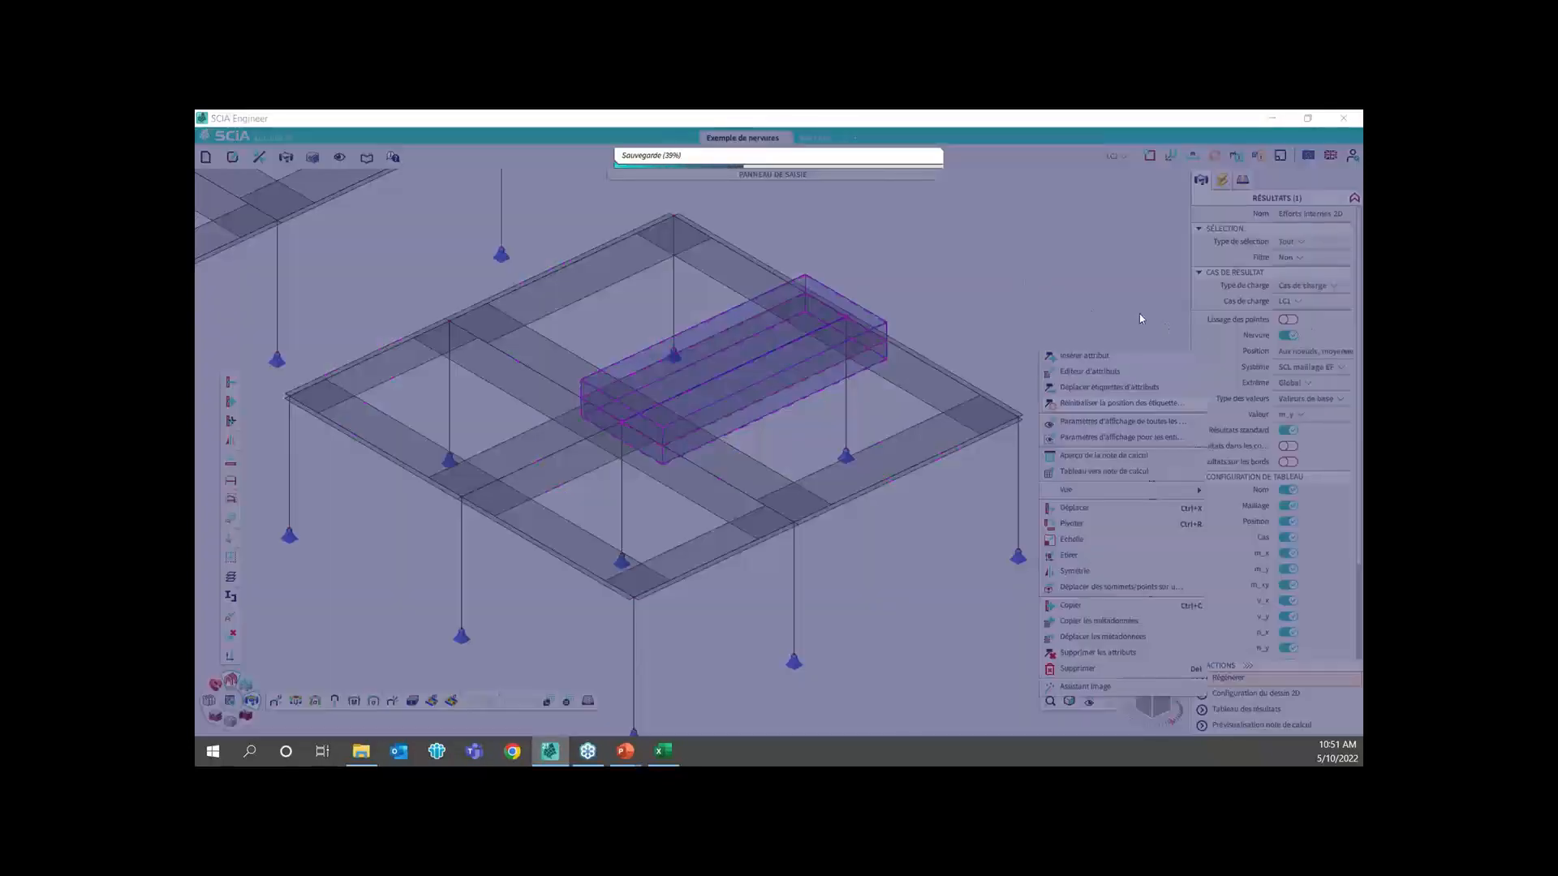
pyautogui.click(1023, 293)
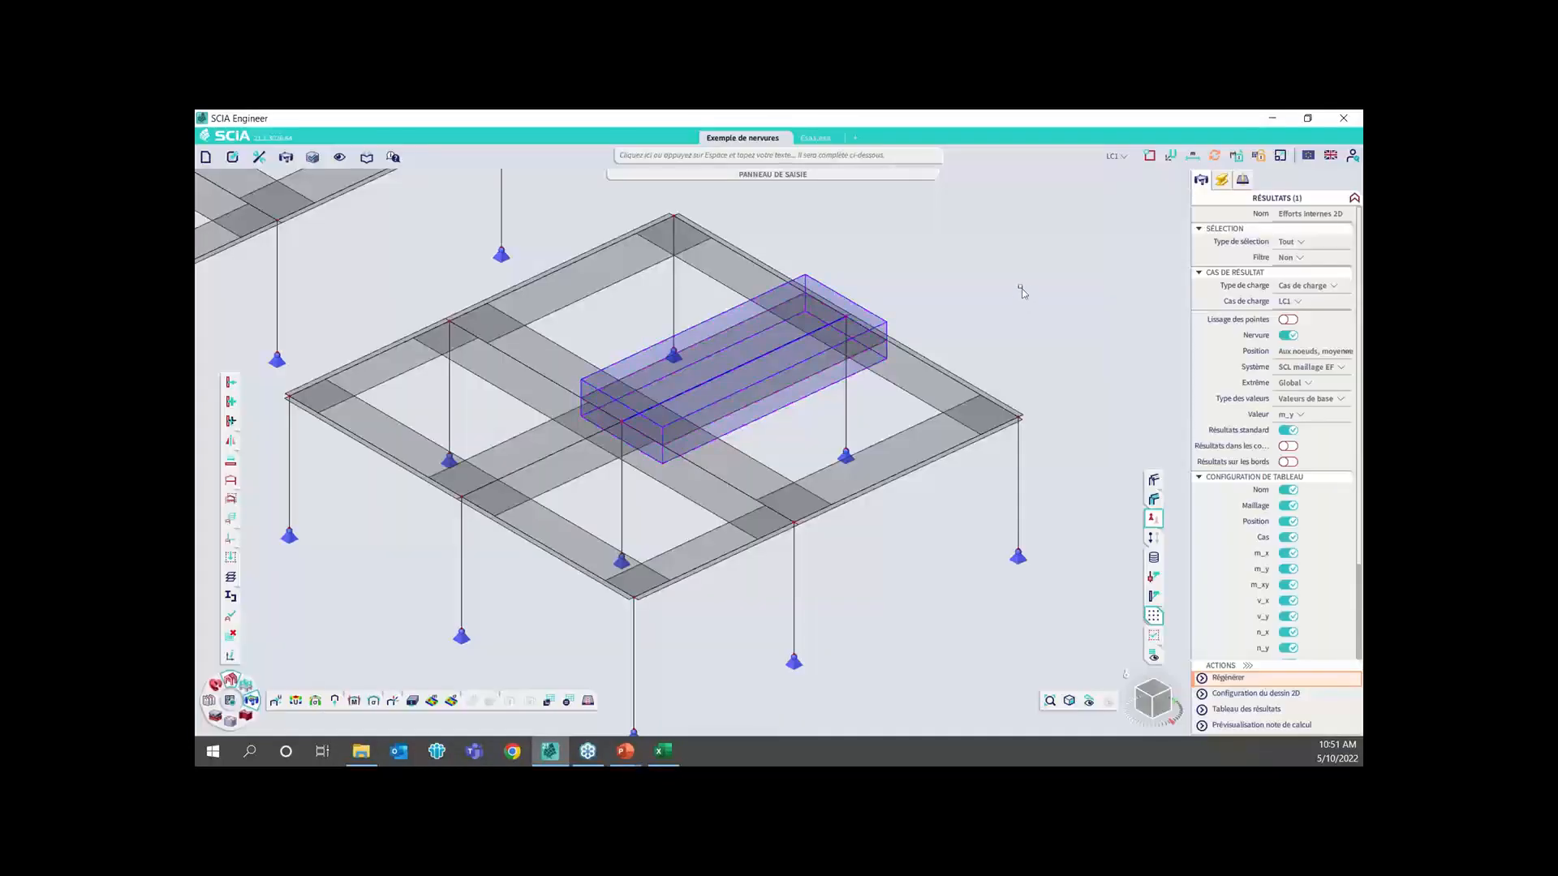
# Set the integration members' limits (Élément d'intégration, Limites) to aucun in the structure display settings
pyautogui.rightClick(1020, 284)
pyautogui.click(1061, 322)
pyautogui.scroll(-5, 732, 579)
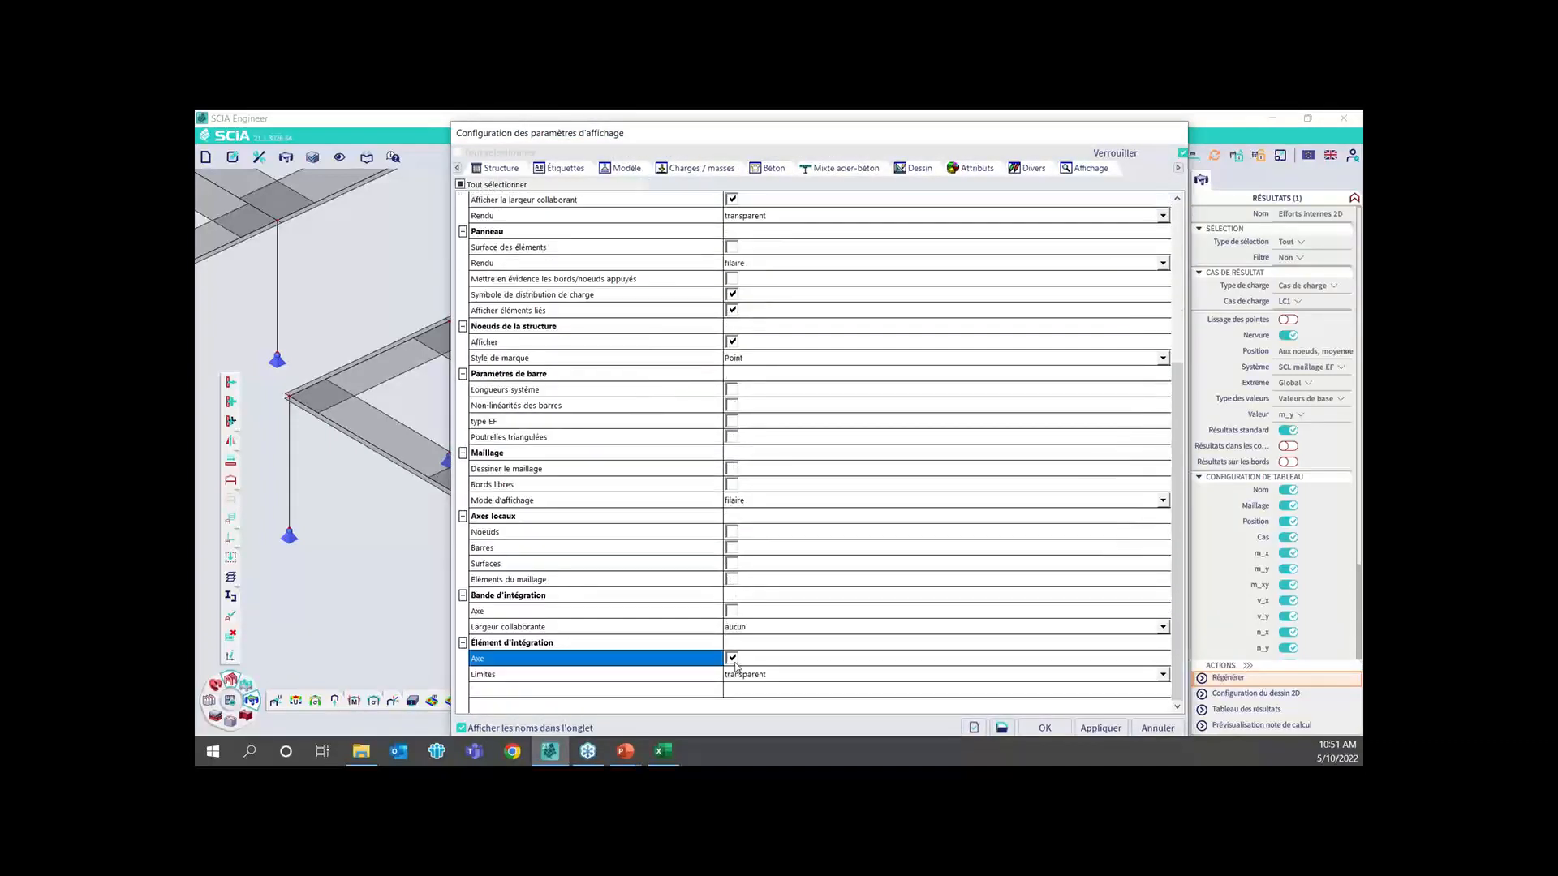
pyautogui.click(740, 670)
pyautogui.click(748, 678)
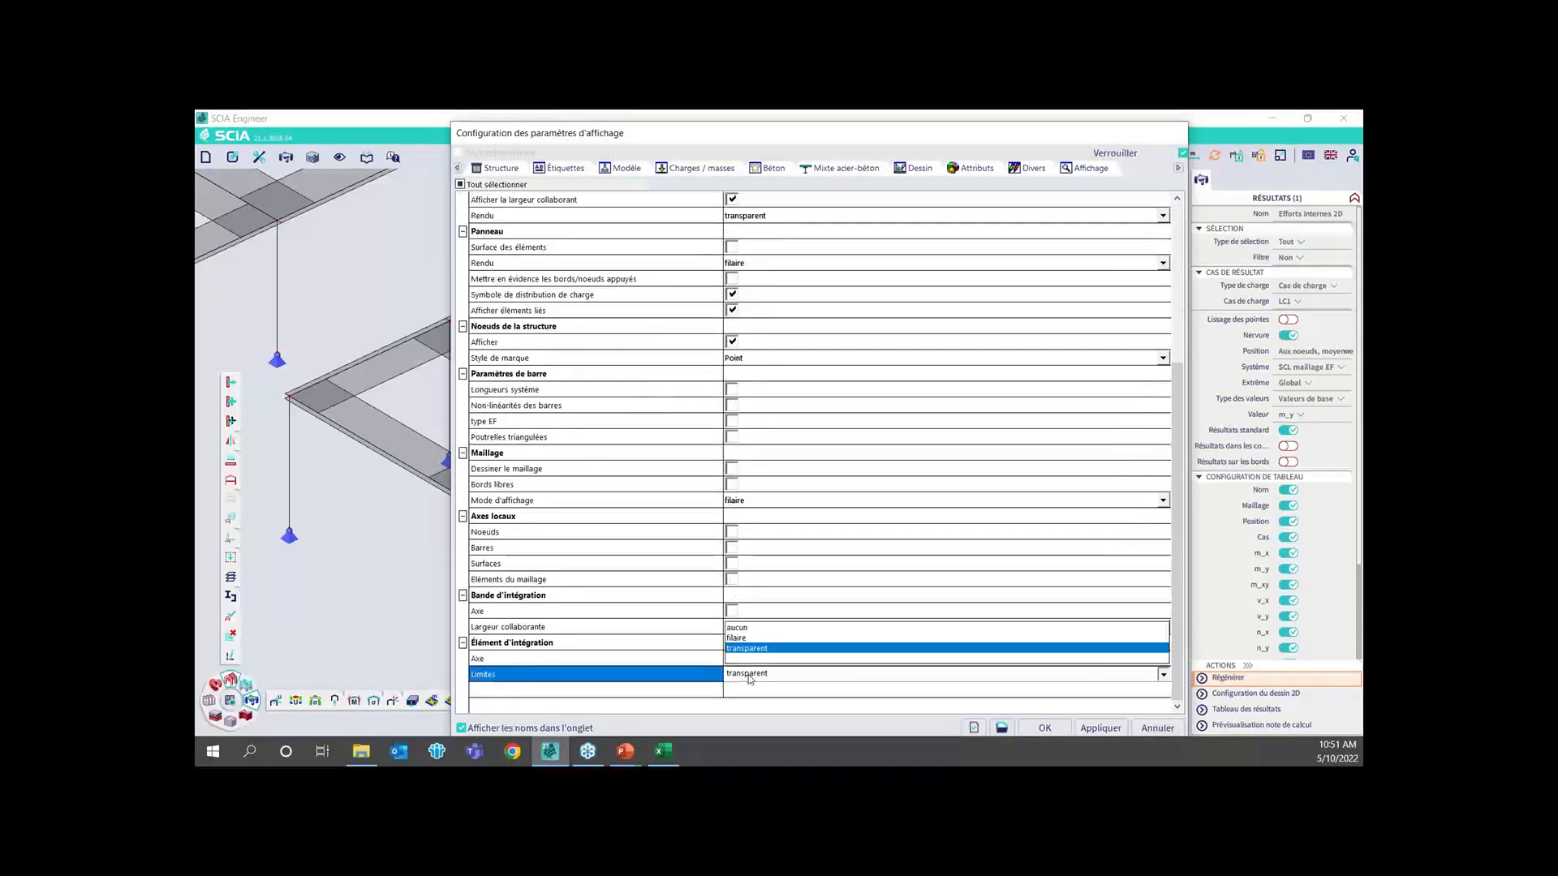
pyautogui.click(737, 628)
pyautogui.click(1045, 727)
# Disable the Nervure option for the LC1 m_y 2D results, generate the contours and compare them across the slab models
pyautogui.scroll(-4, 890, 559)
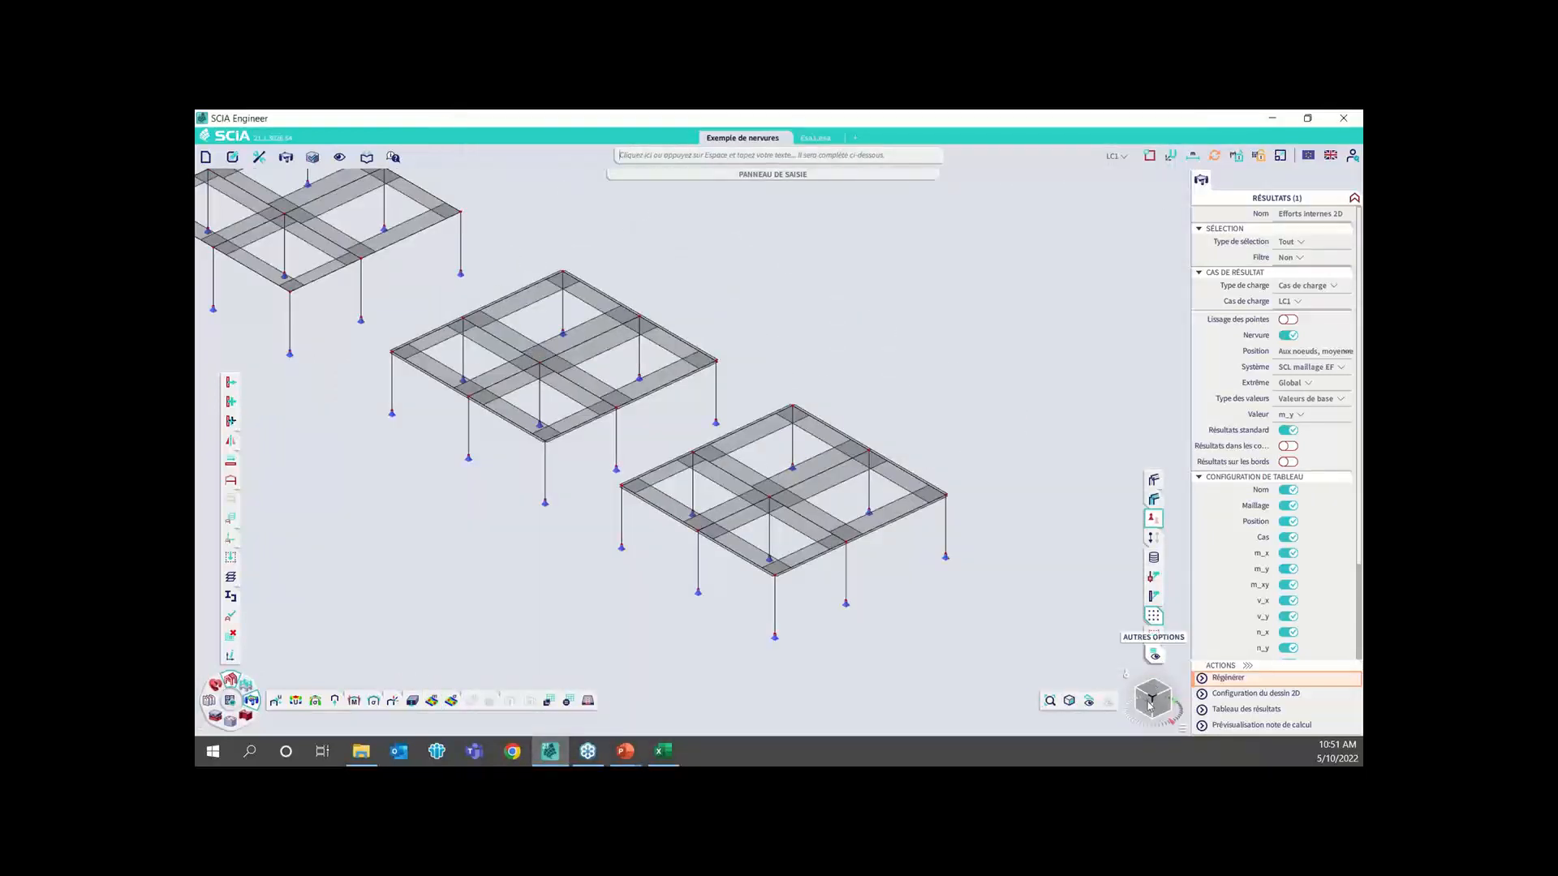
pyautogui.click(1154, 692)
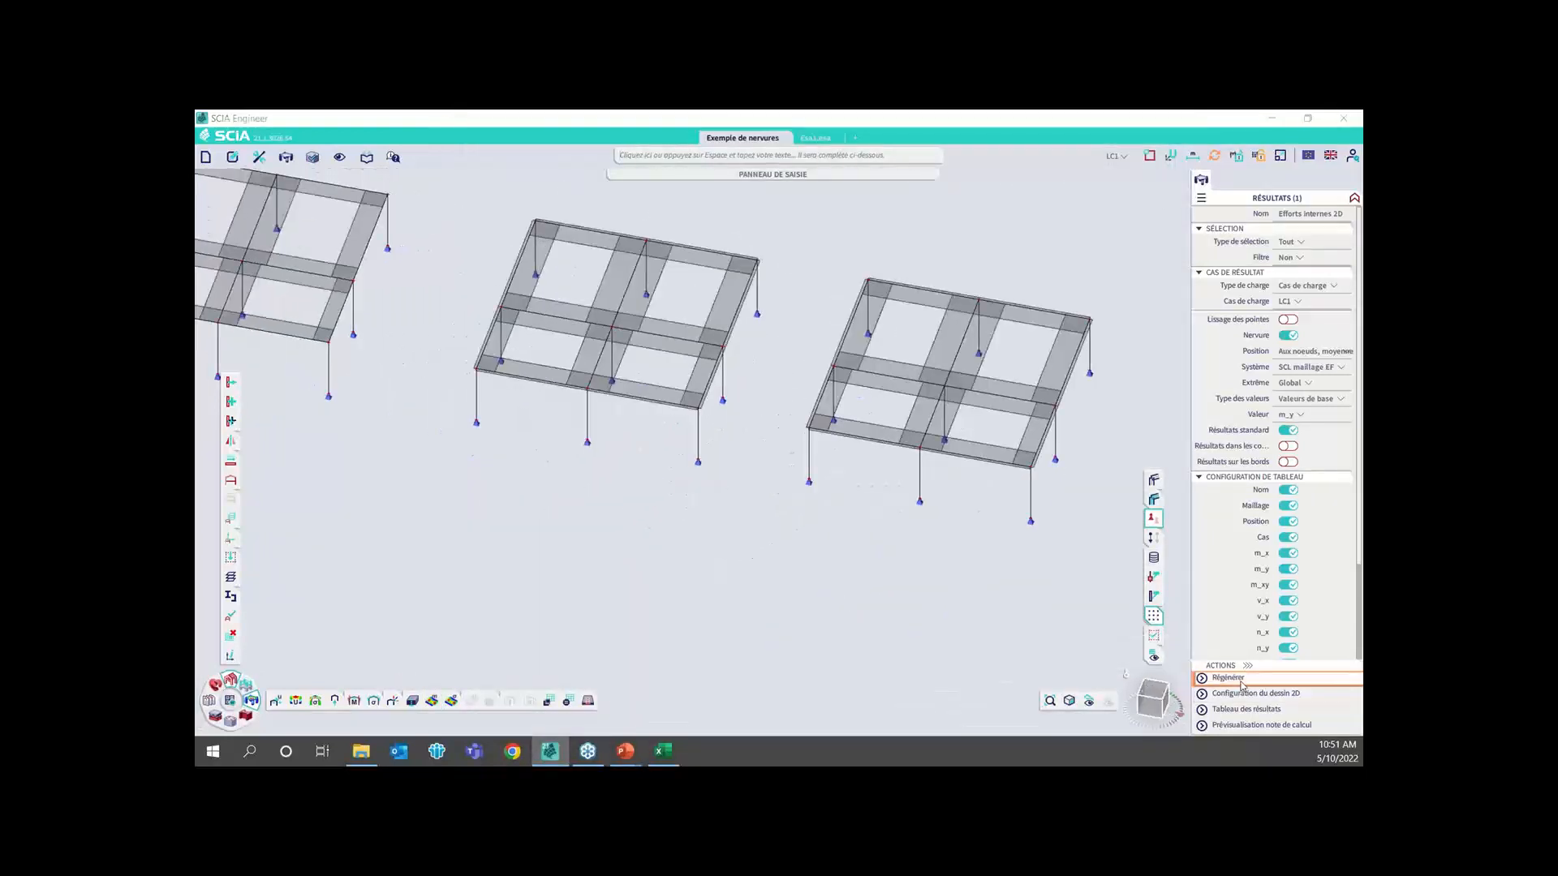
pyautogui.click(1288, 335)
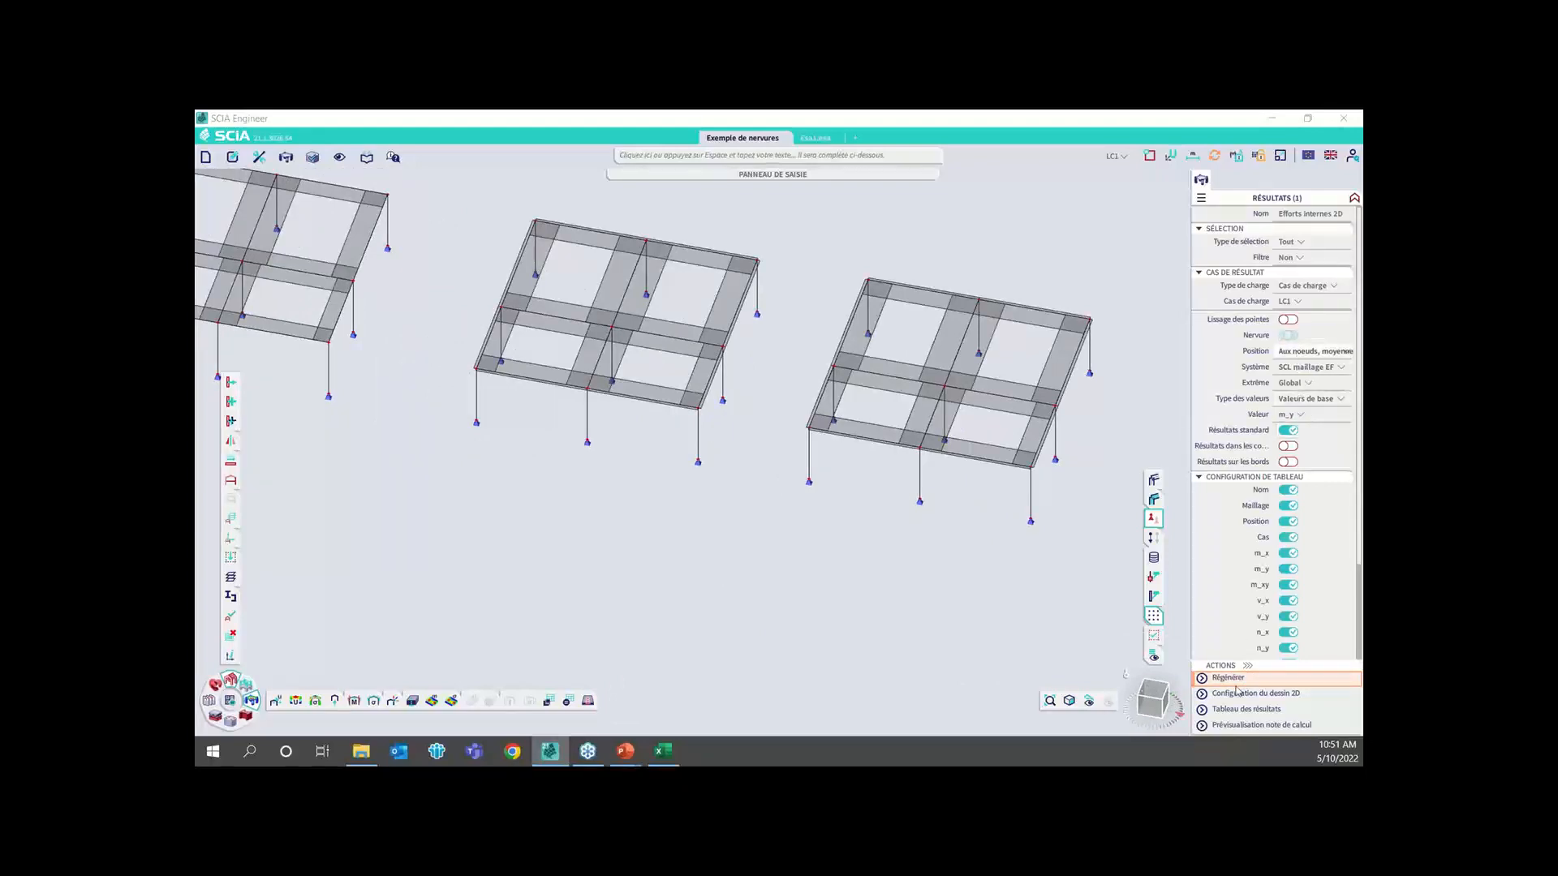
pyautogui.click(1249, 684)
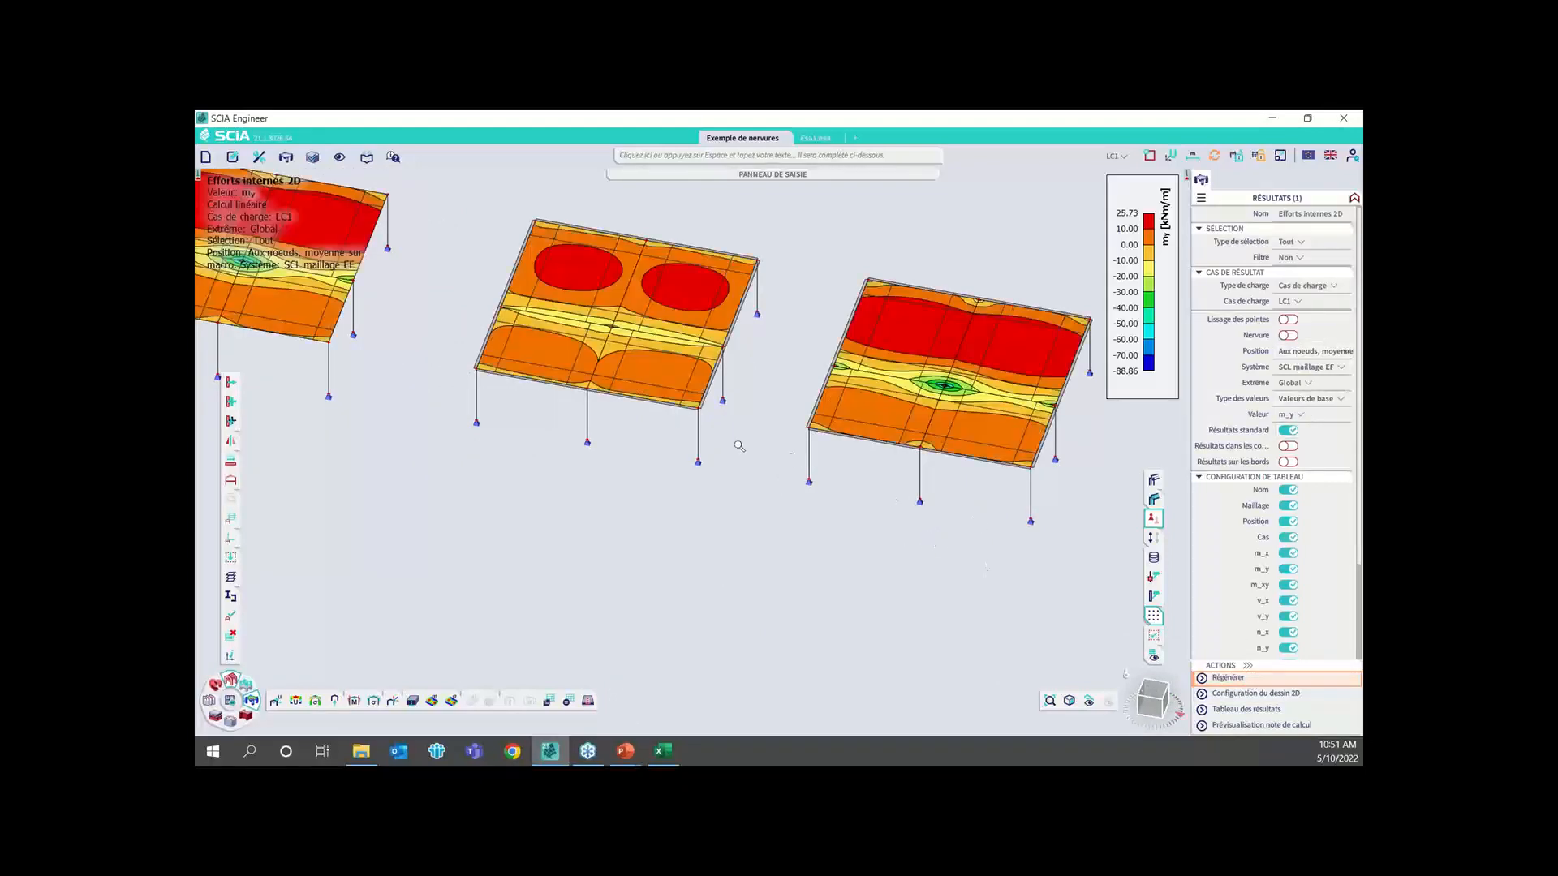
pyautogui.scroll(5, 413, 391)
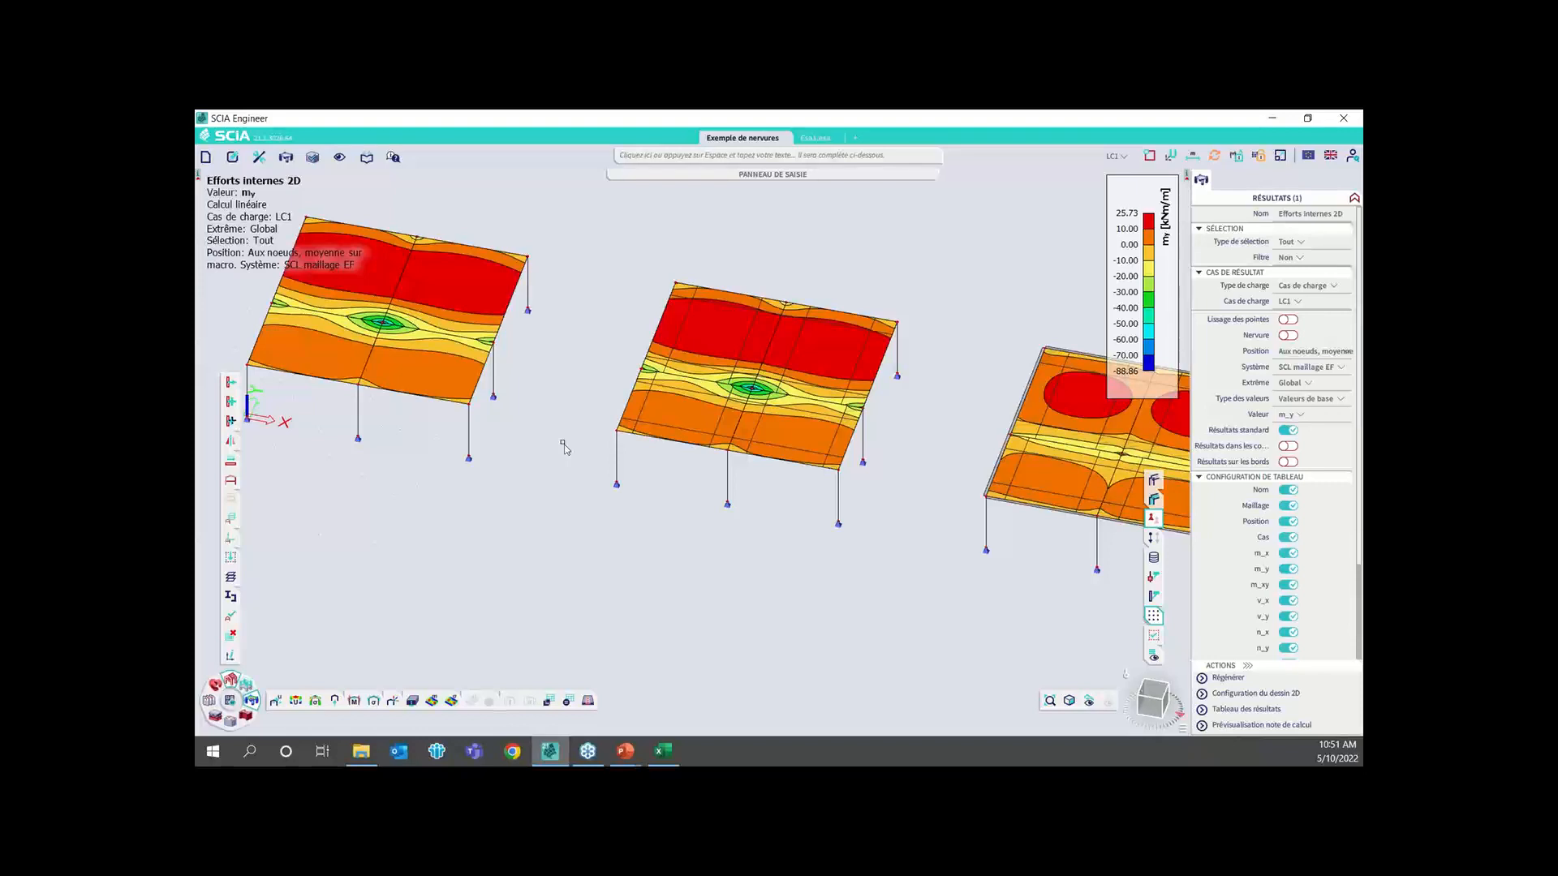
# Enable the Nervure option for the m_y 2D results, regenerate the contours and compare them across all slab models
pyautogui.click(1287, 336)
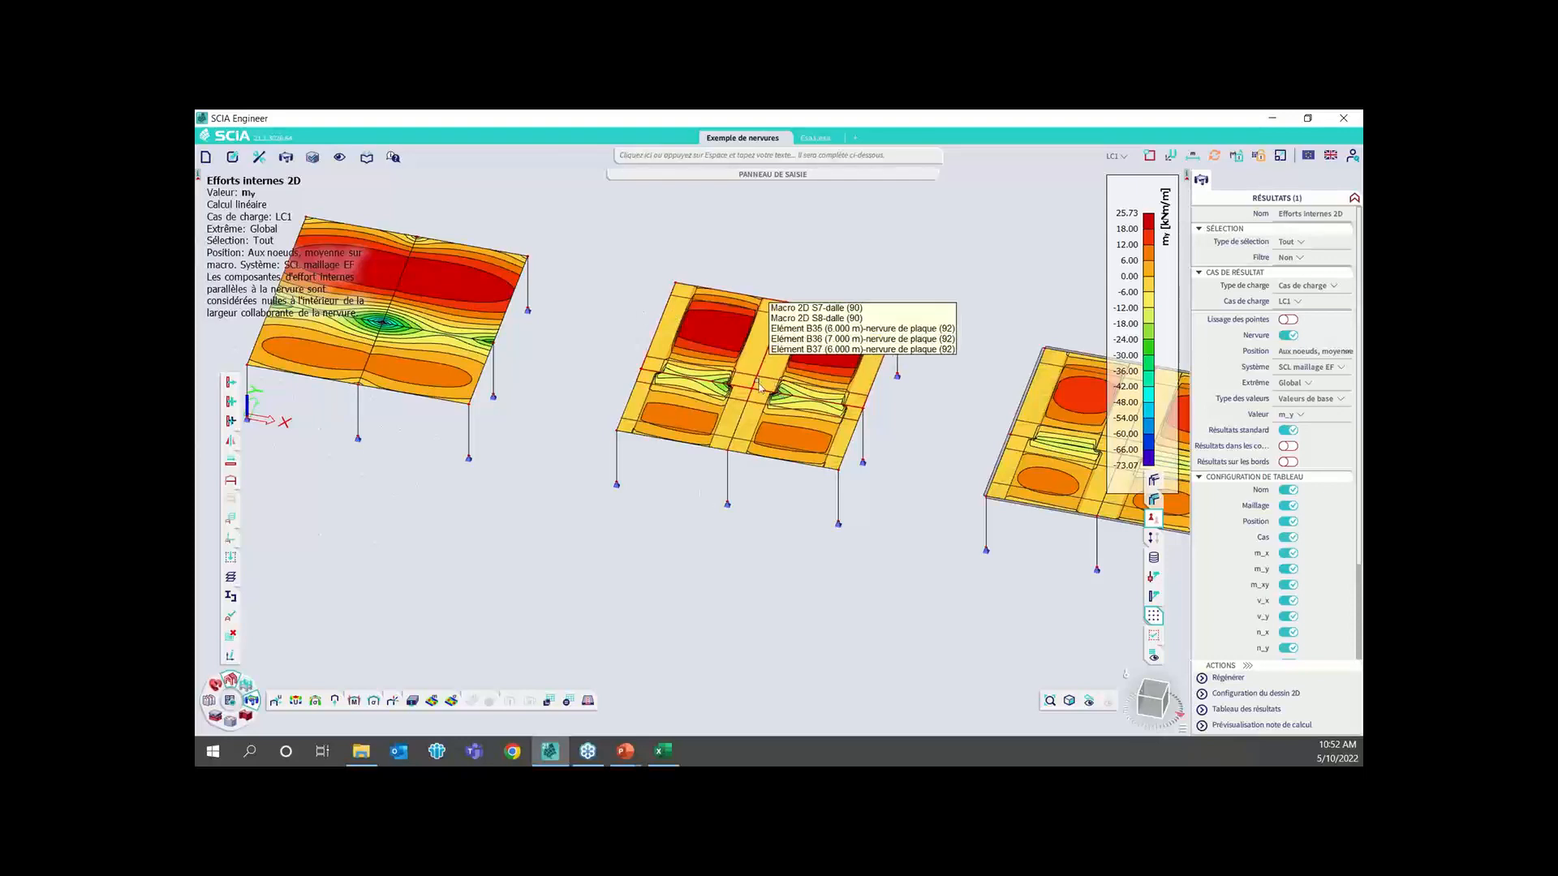
pyautogui.moveTo(718, 390); pyautogui.dragTo(659, 402, button='middle')
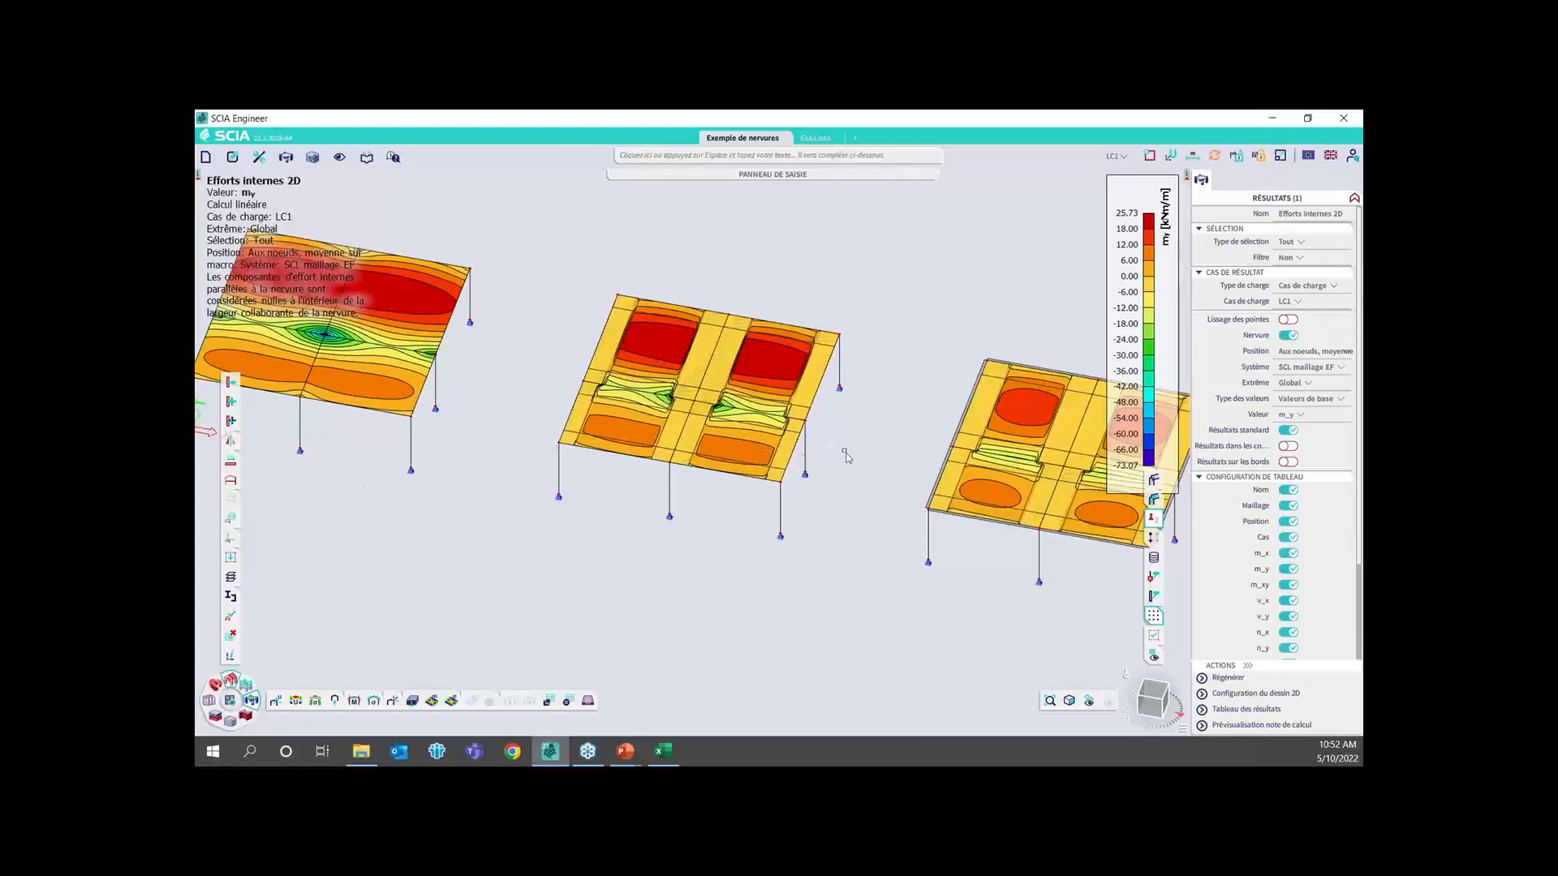
pyautogui.moveTo(832, 452); pyautogui.dragTo(801, 454, button='middle')
pyautogui.scroll(-3, 812, 393)
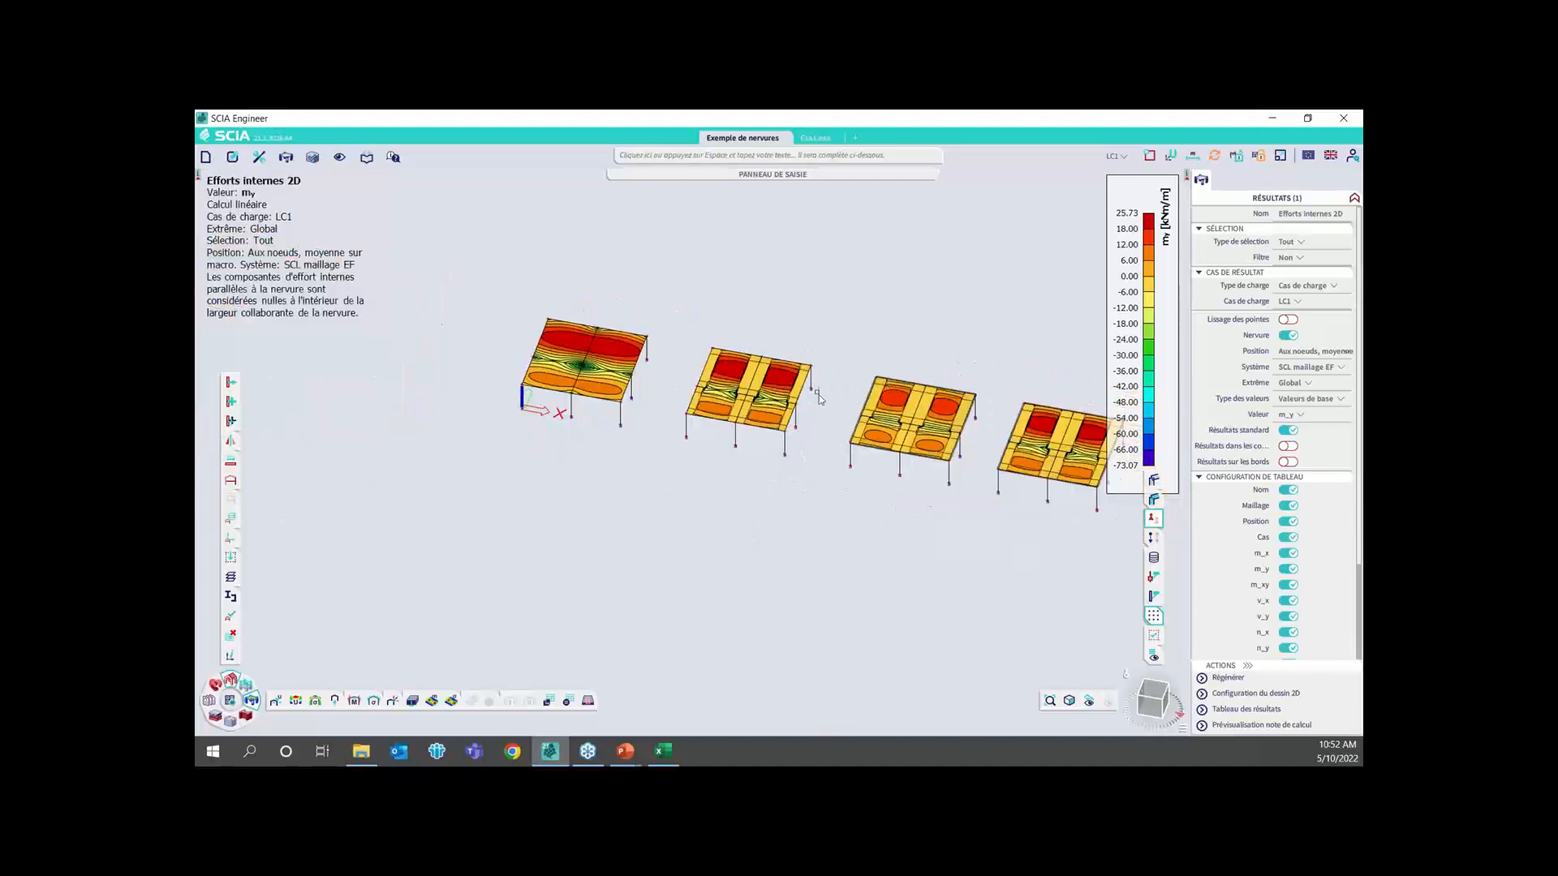
pyautogui.moveTo(883, 398); pyautogui.dragTo(799, 396, button='middle')
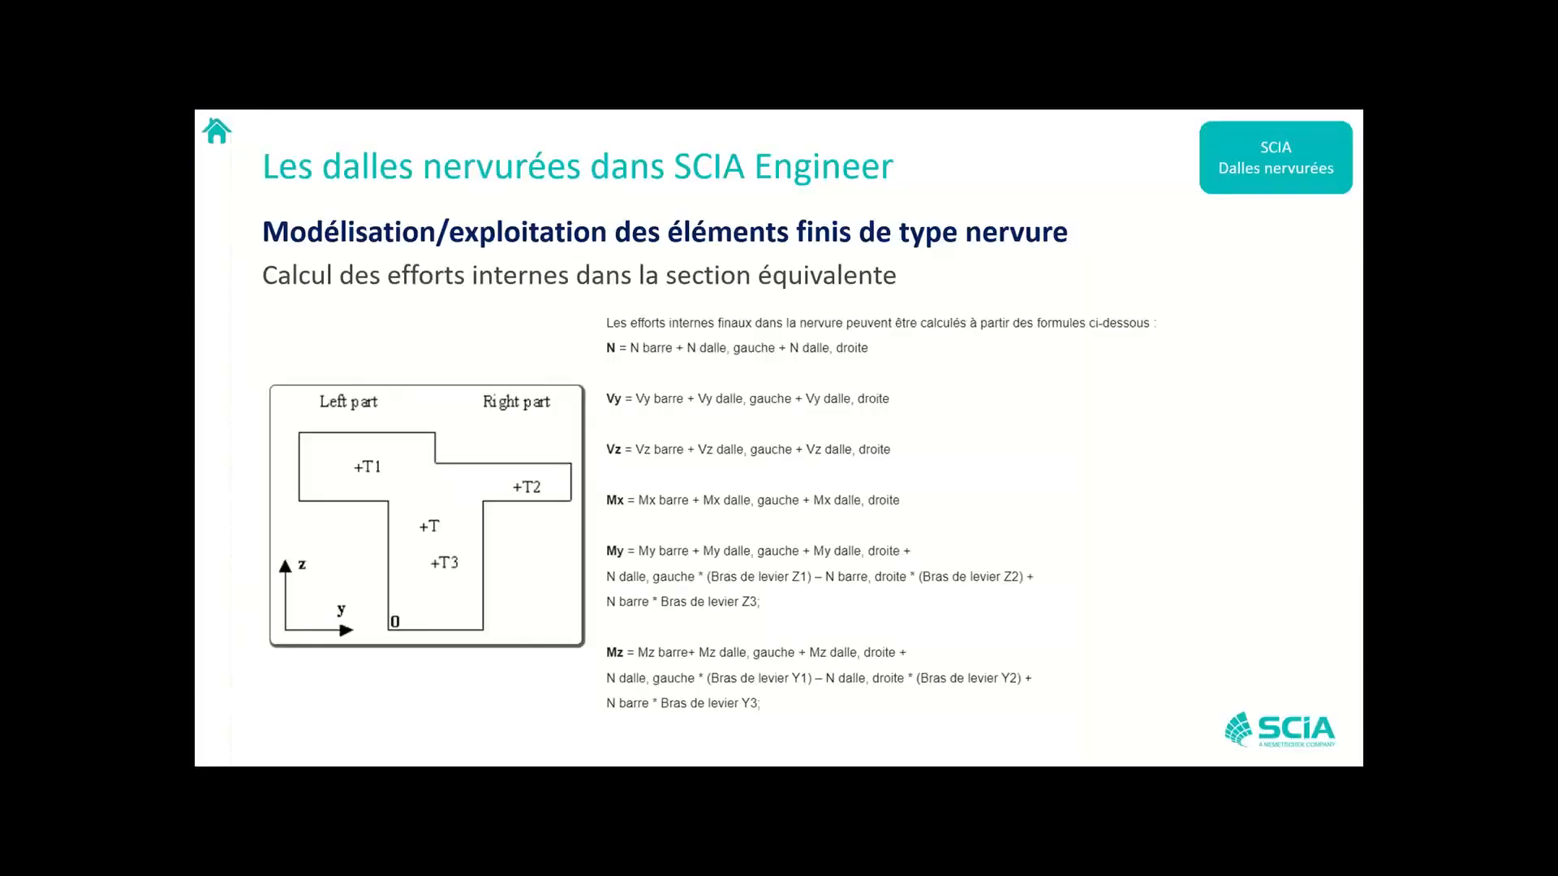
pyautogui.click(740, 396)
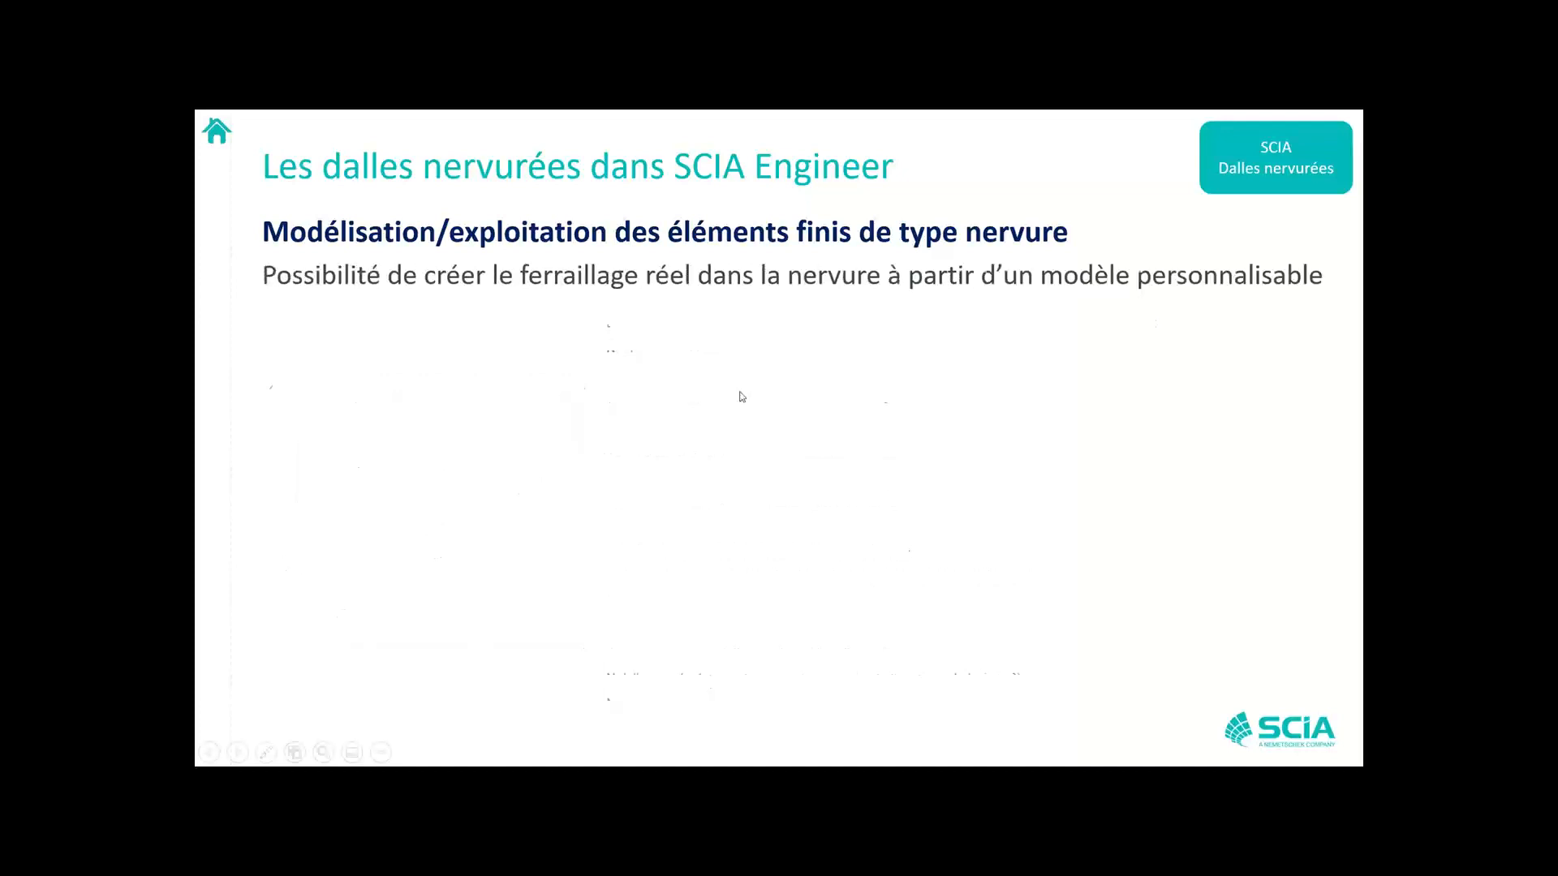
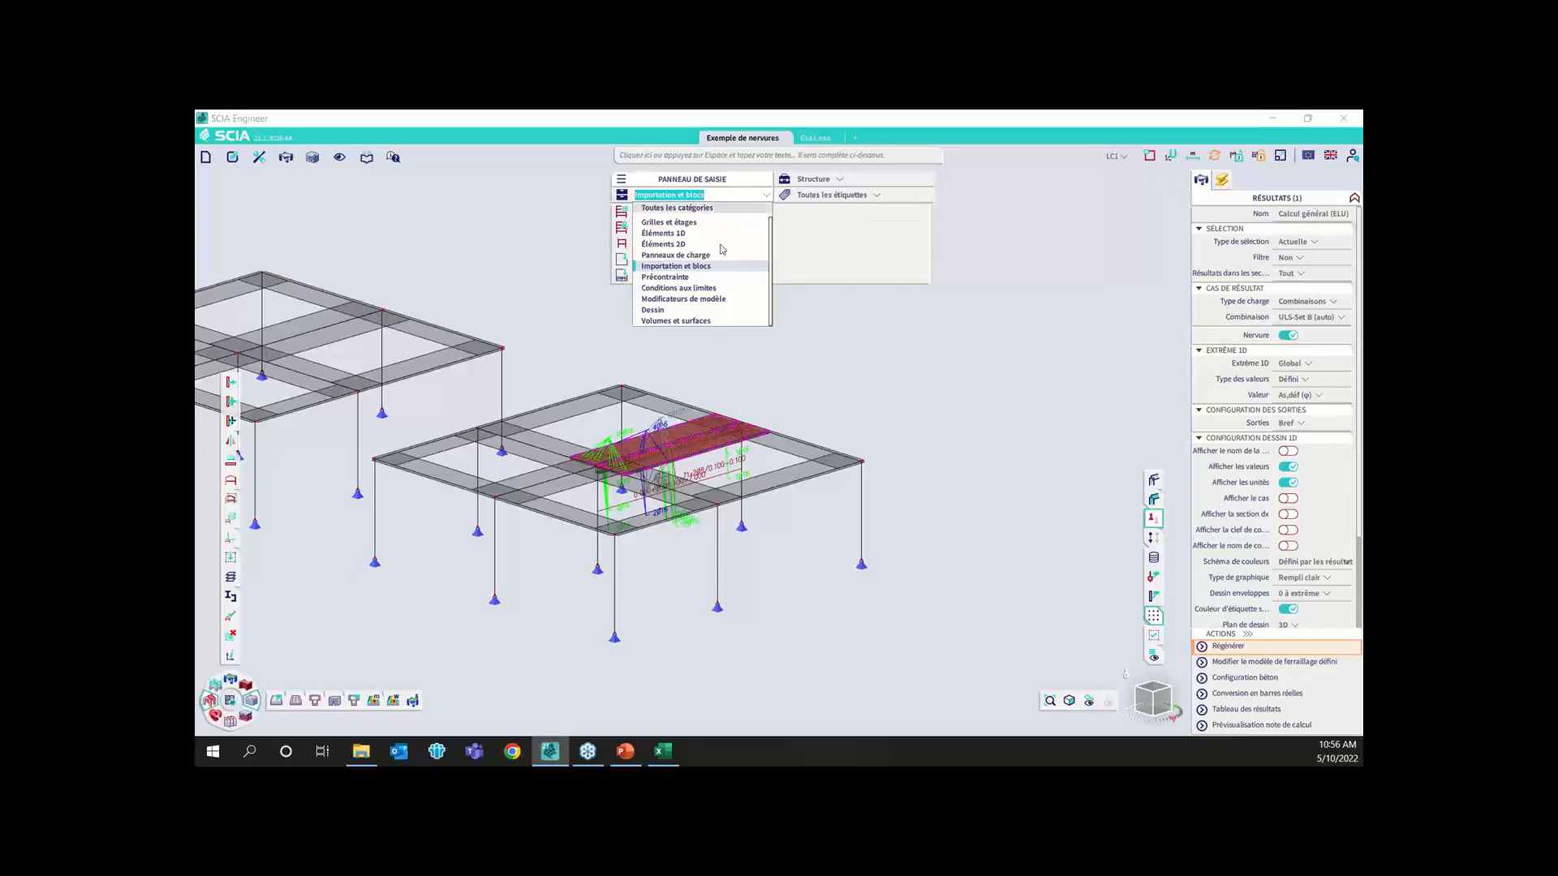
# Draw a straight line about 12.08 m long on the Slabs layer in the free area beside the last slab model
pyautogui.click(690, 310)
pyautogui.click(657, 212)
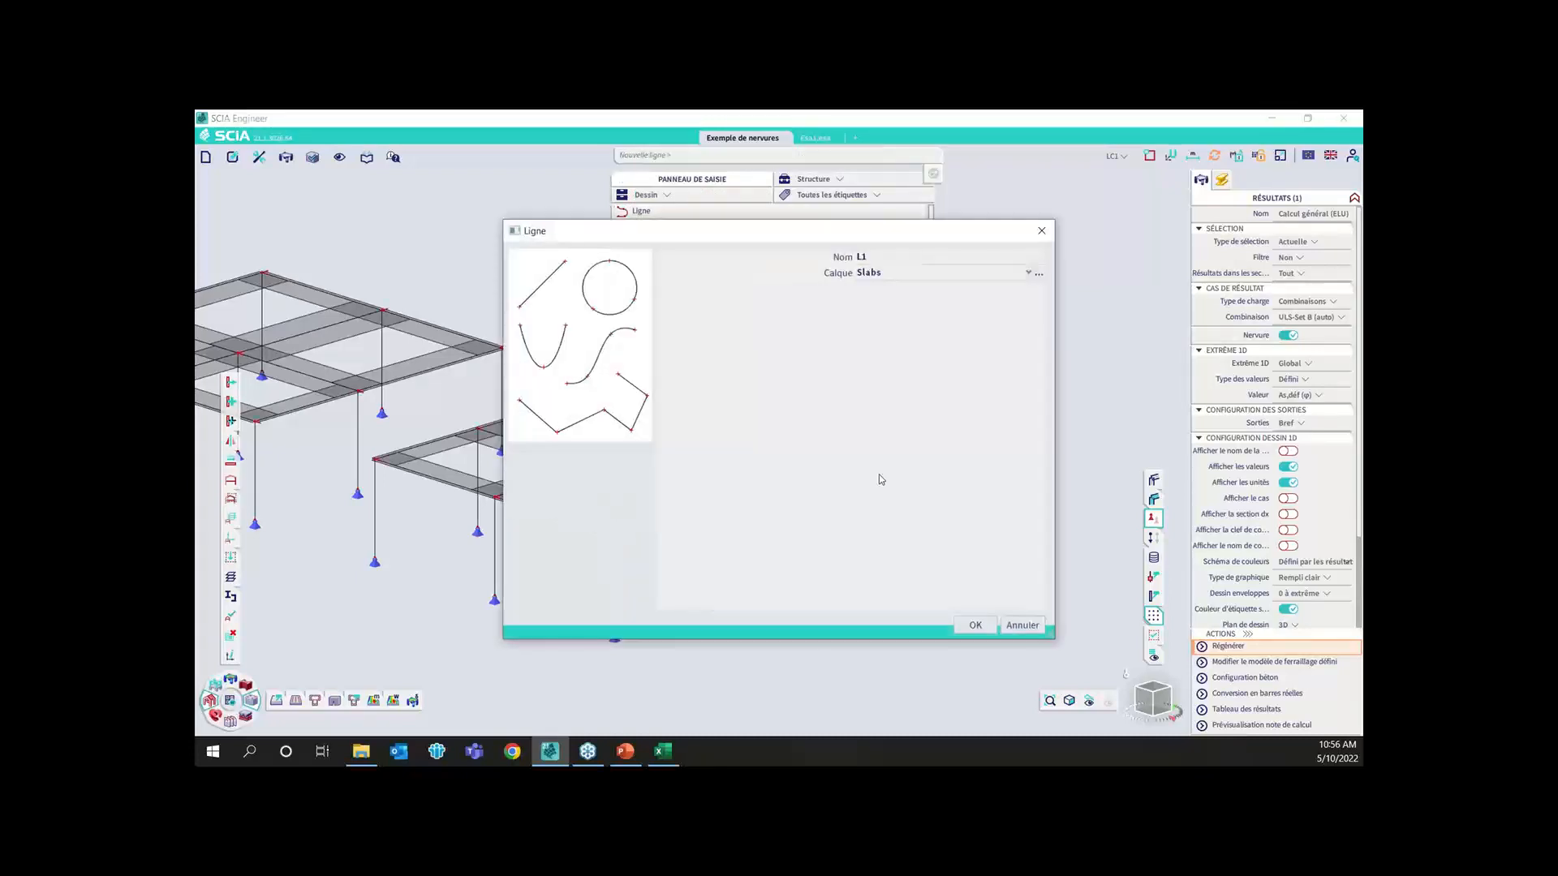
pyautogui.click(975, 625)
pyautogui.click(950, 398)
pyautogui.click(1066, 499)
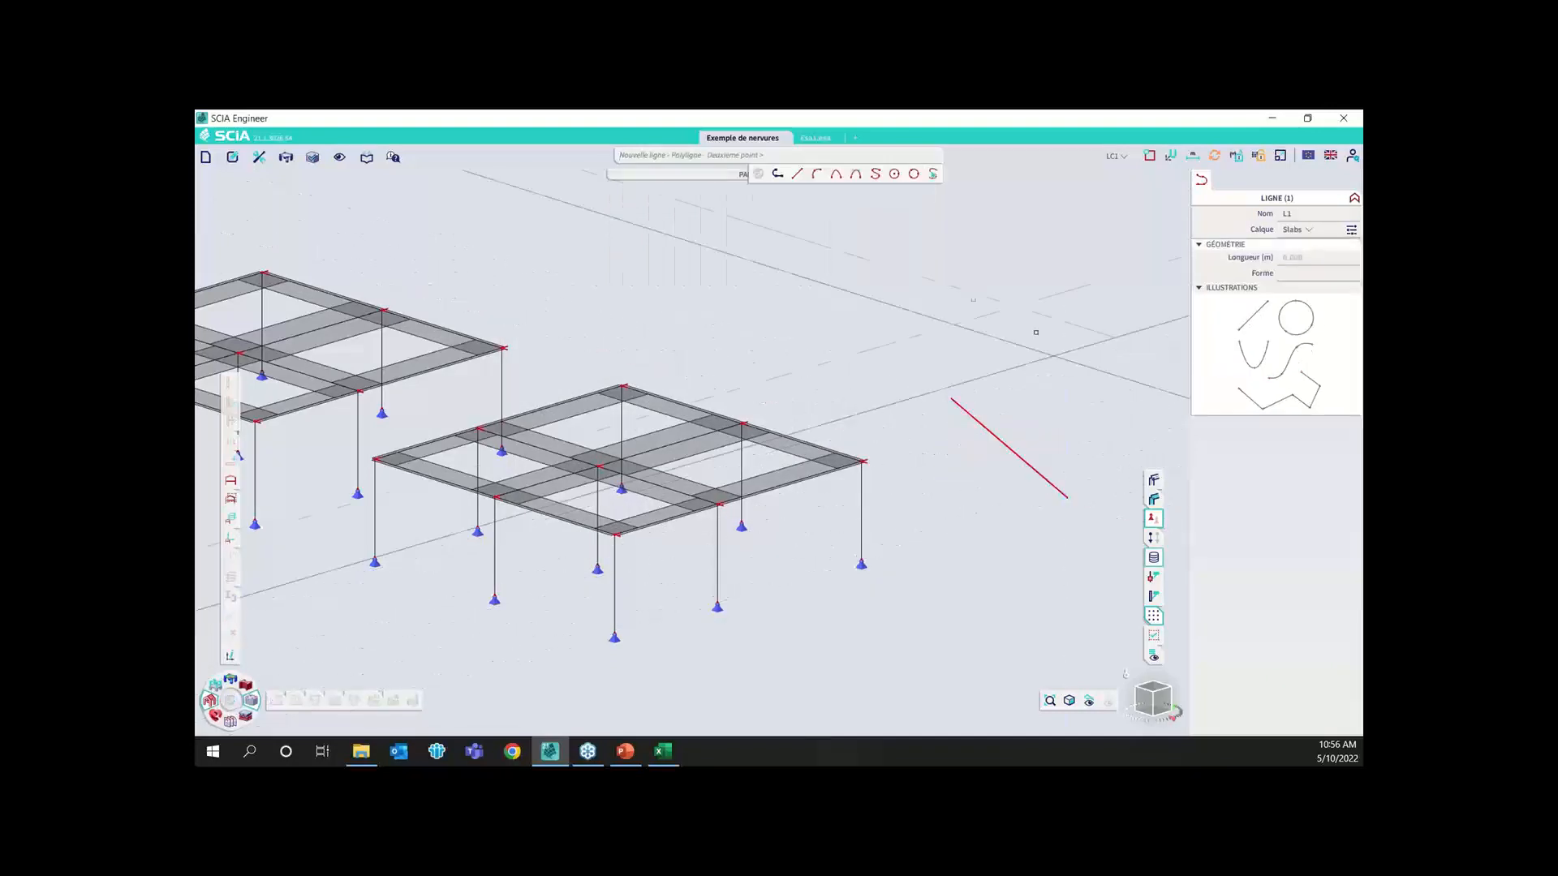
pyautogui.press('Escape')
# Create a beam (poutre) with section CS1 - Rectangle (400; 300) by selecting the drawn line as its geometry
pyautogui.click(215, 715)
pyautogui.moveTo(307, 708)
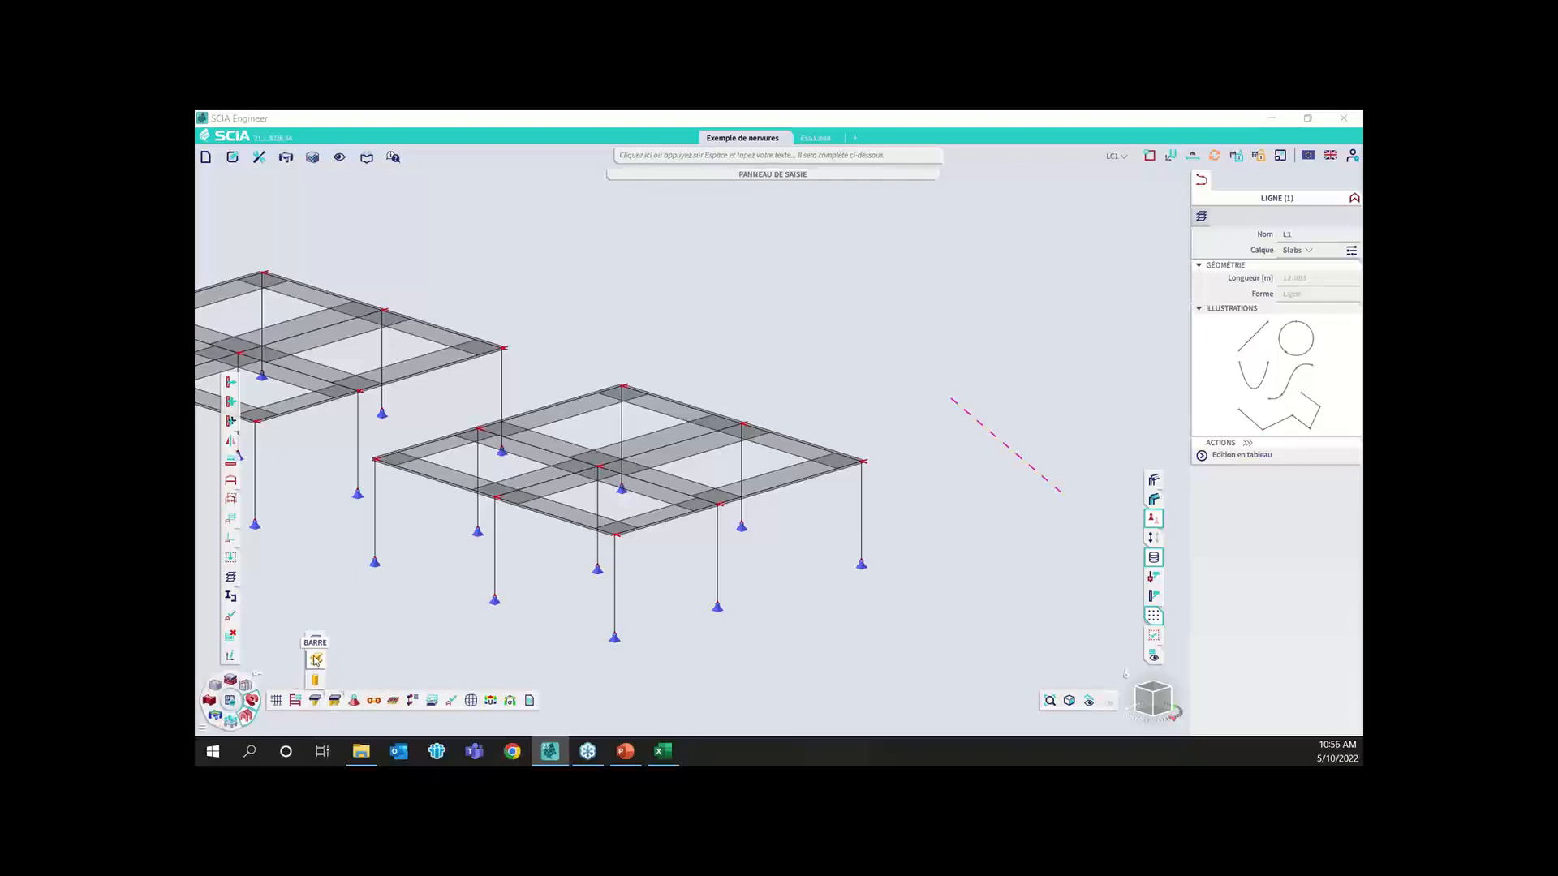
pyautogui.click(315, 659)
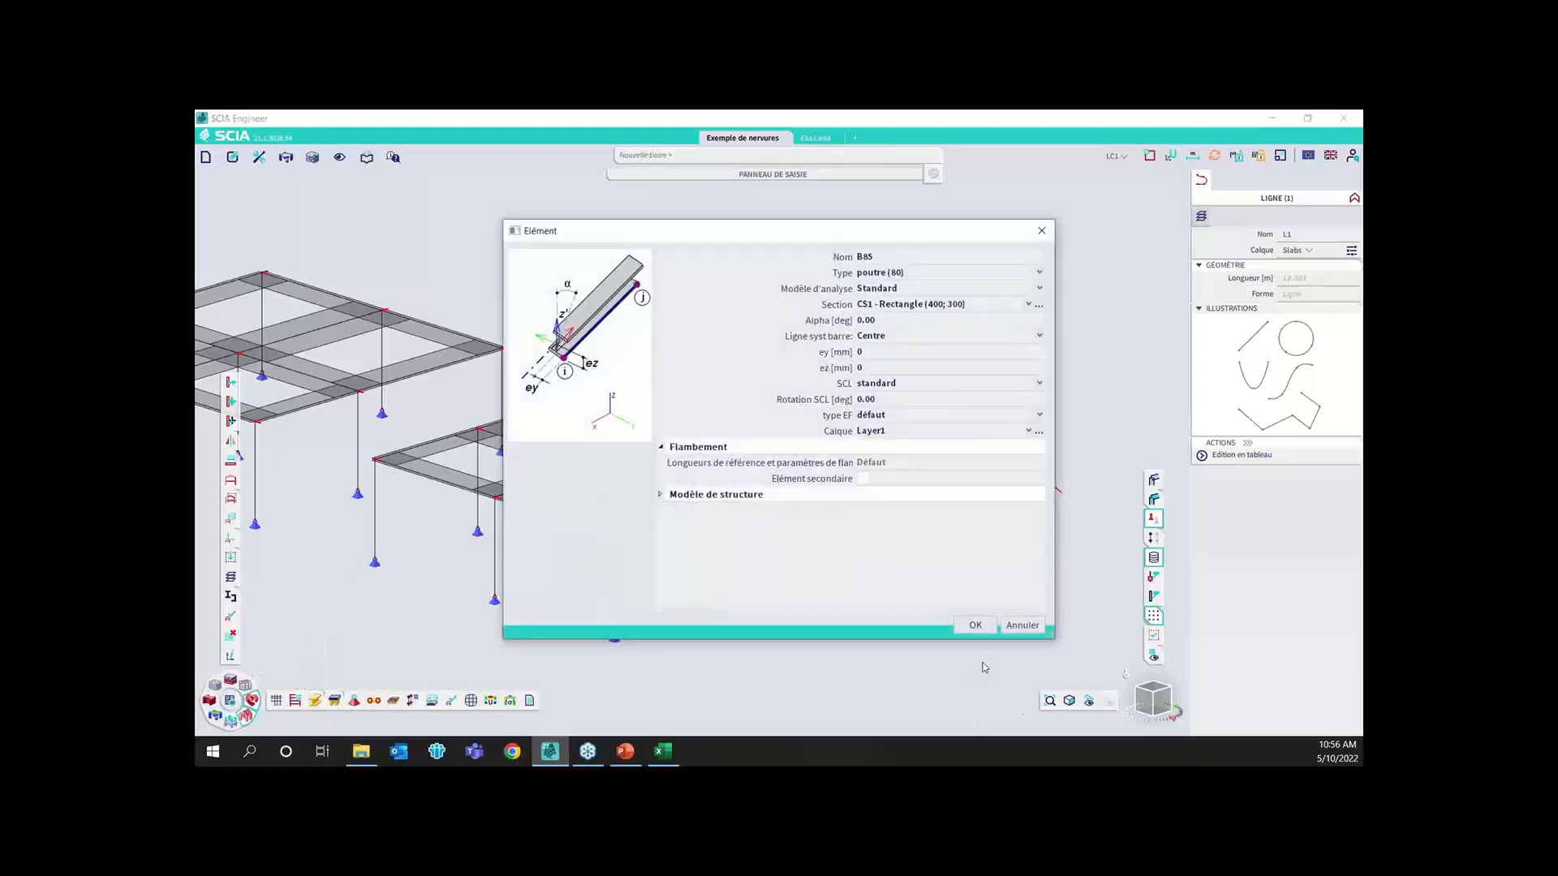
pyautogui.click(975, 625)
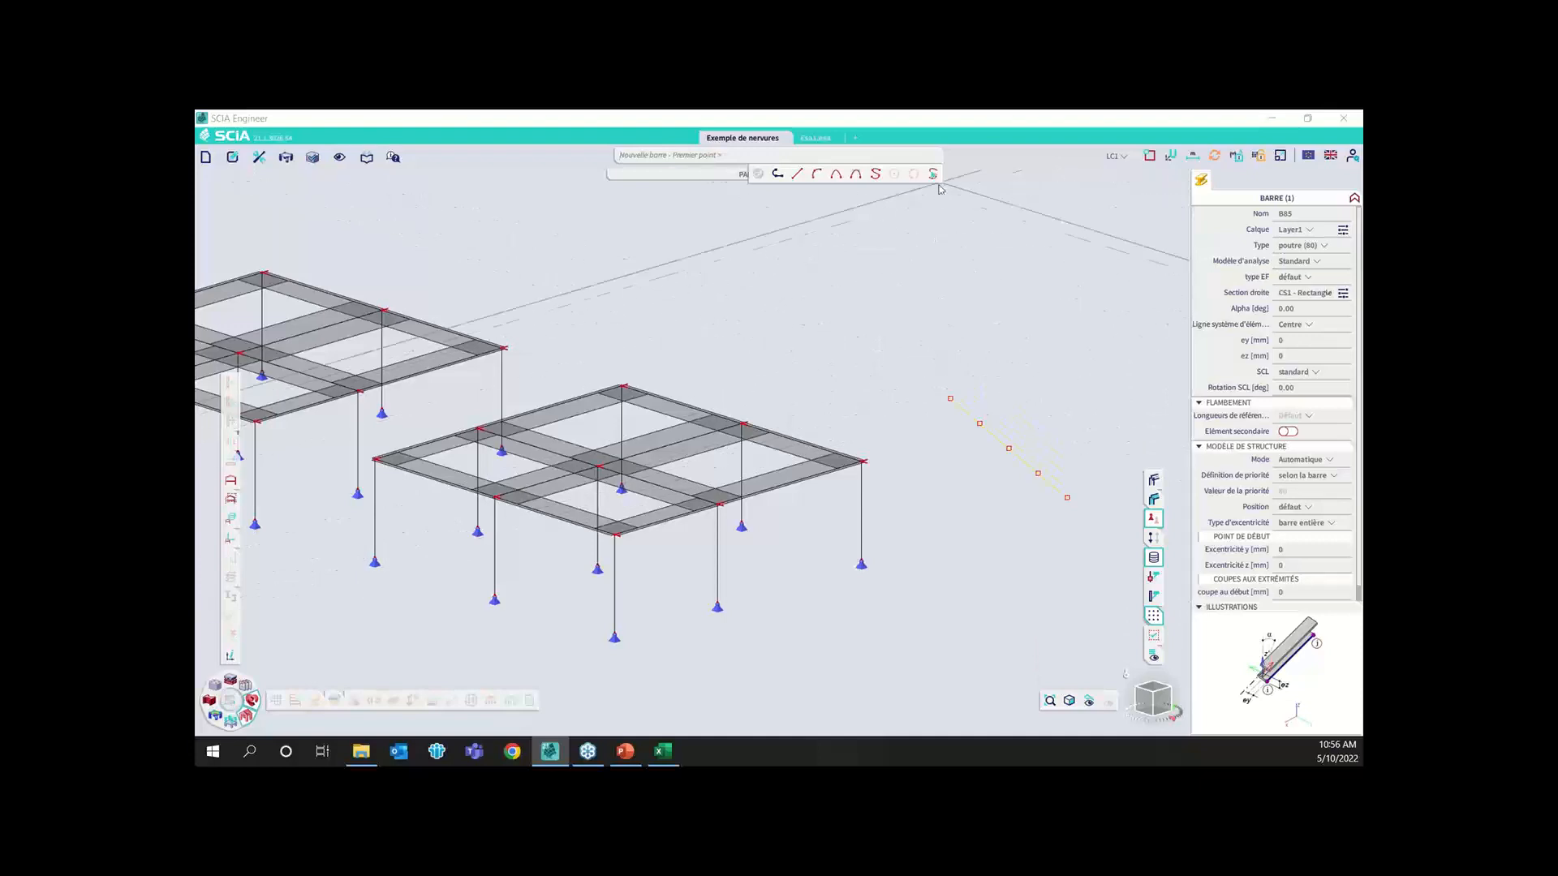
pyautogui.click(934, 173)
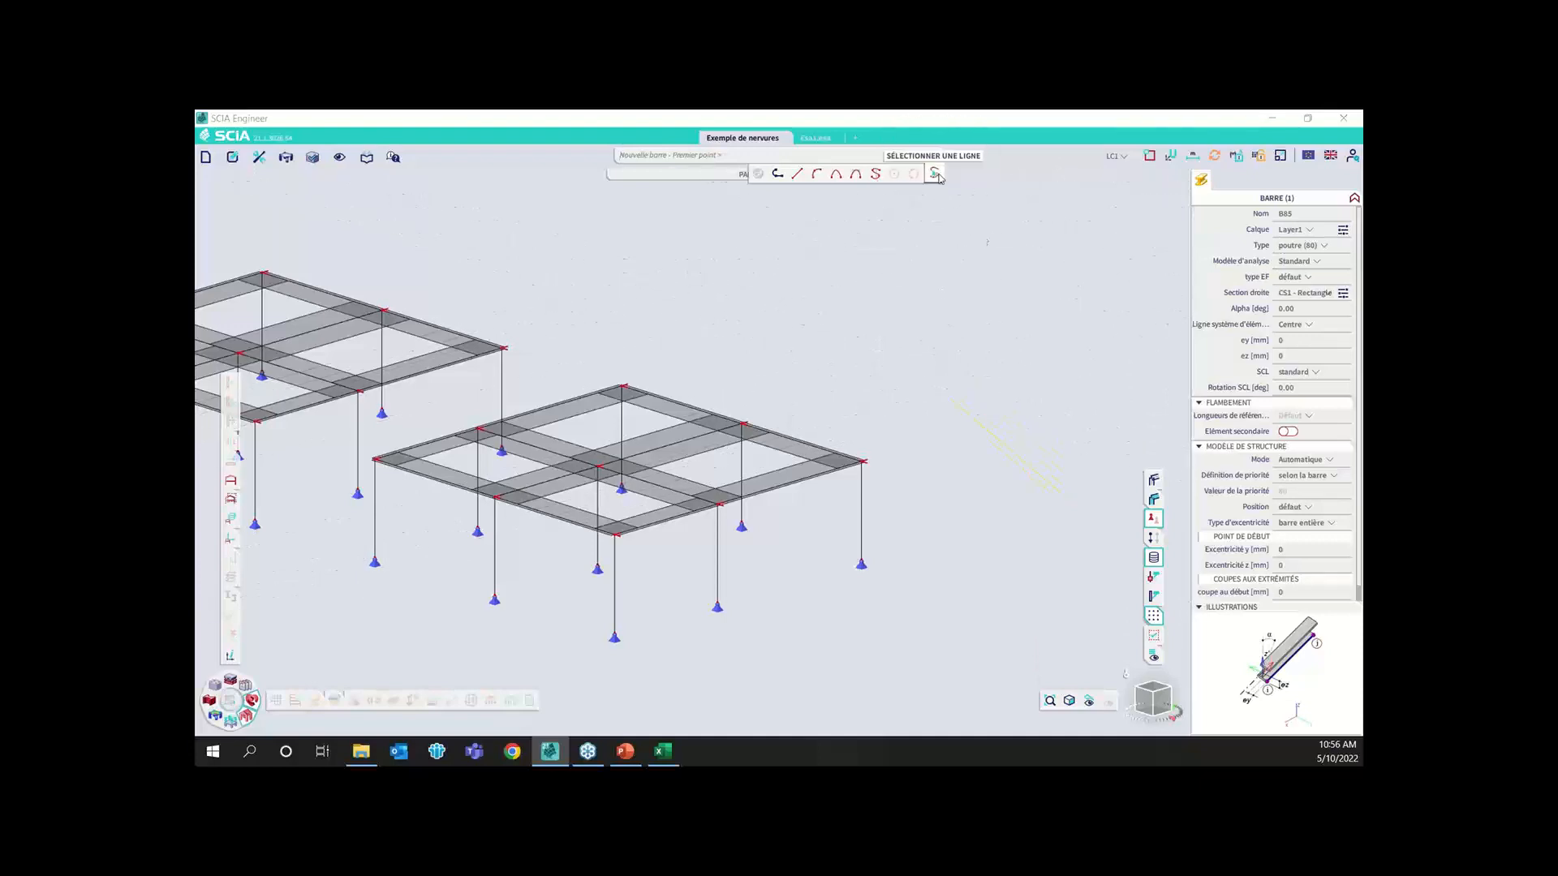
pyautogui.click(995, 445)
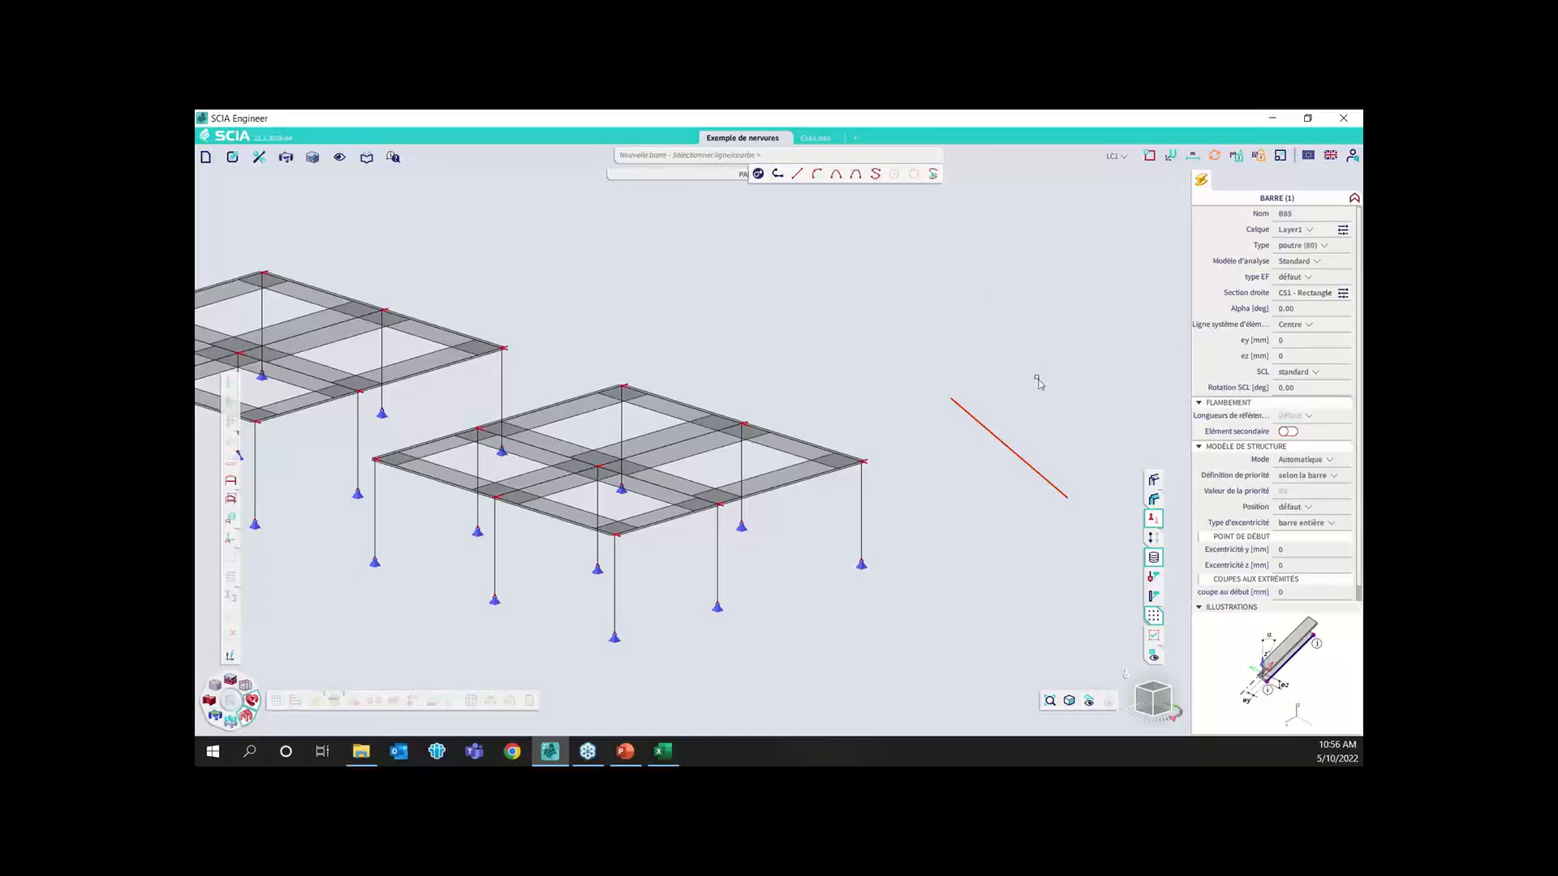
pyautogui.press('Escape')
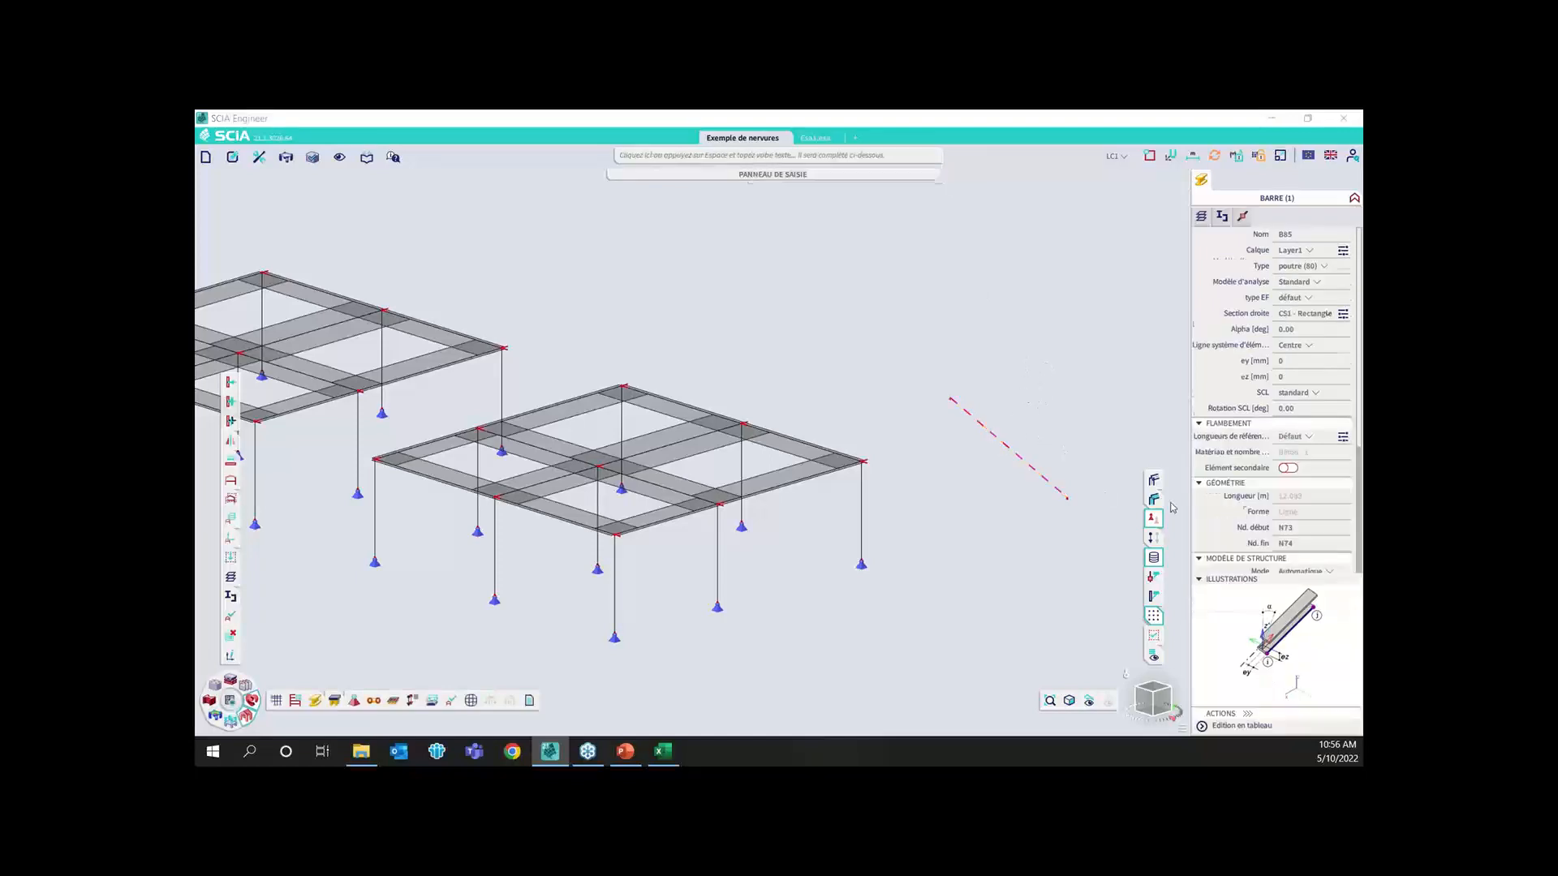
# Display the members' volumes in the model view, inspect the new beam and clear the selection
pyautogui.click(1154, 480)
pyautogui.scroll(2, 1071, 499)
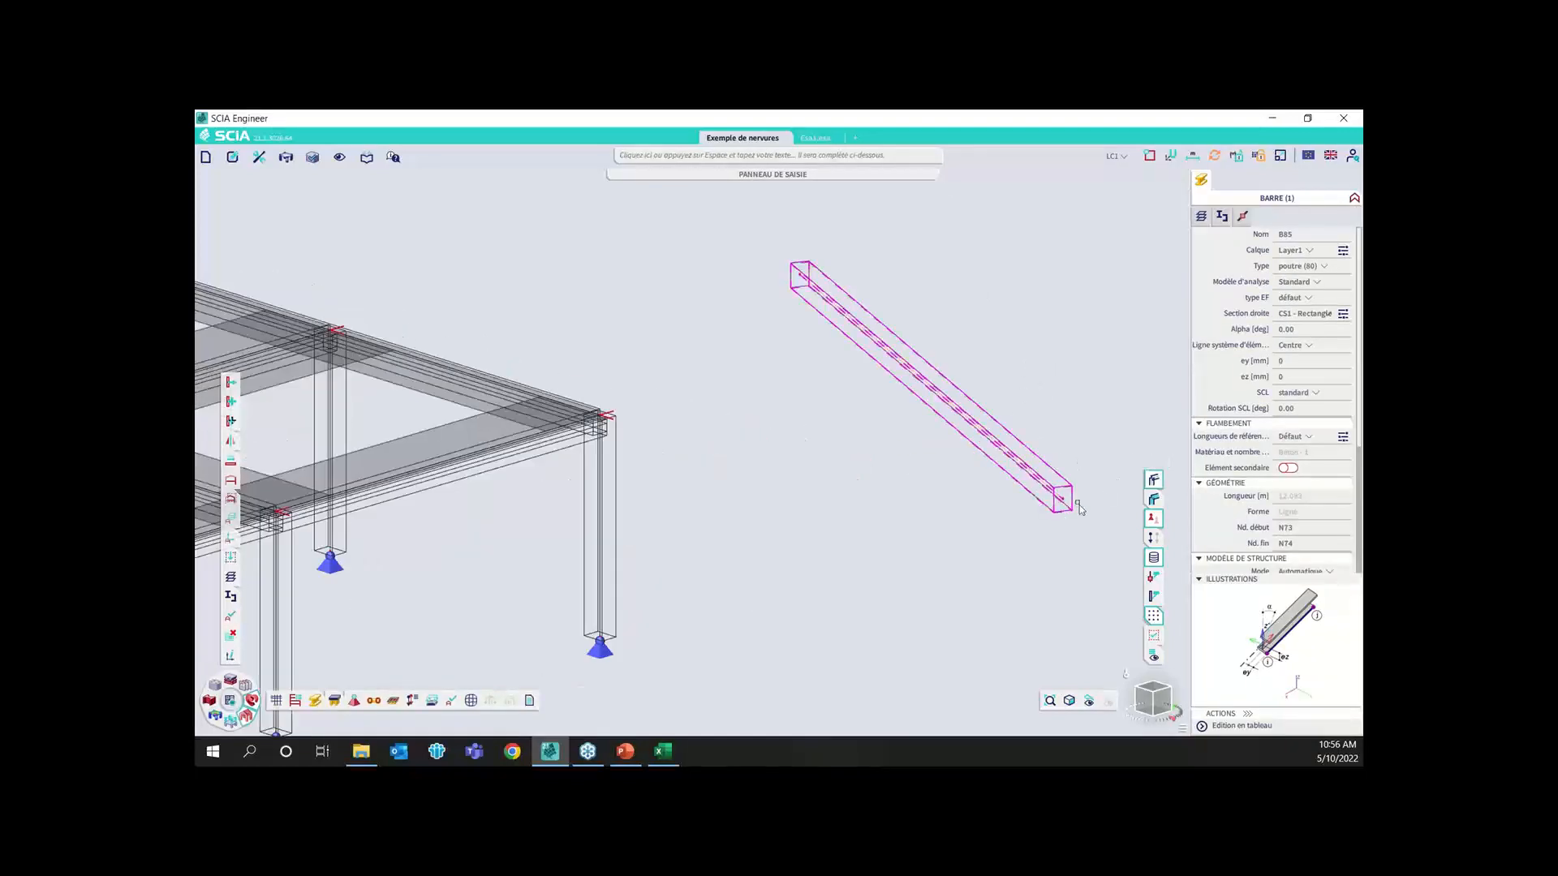
pyautogui.press('Escape')
pyautogui.moveTo(318, 709)
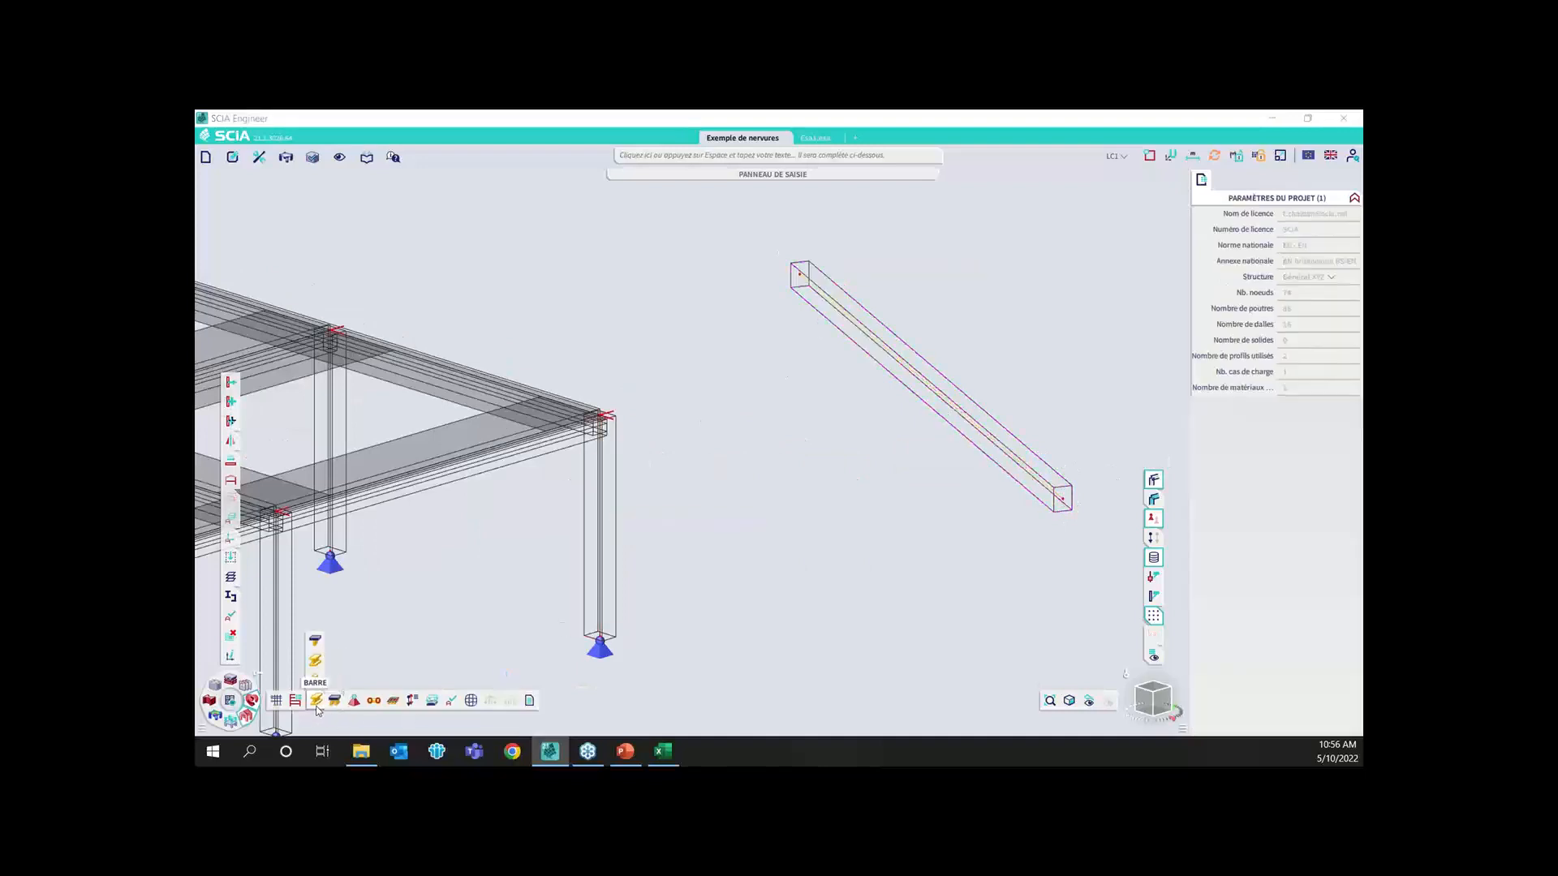
pyautogui.click(317, 663)
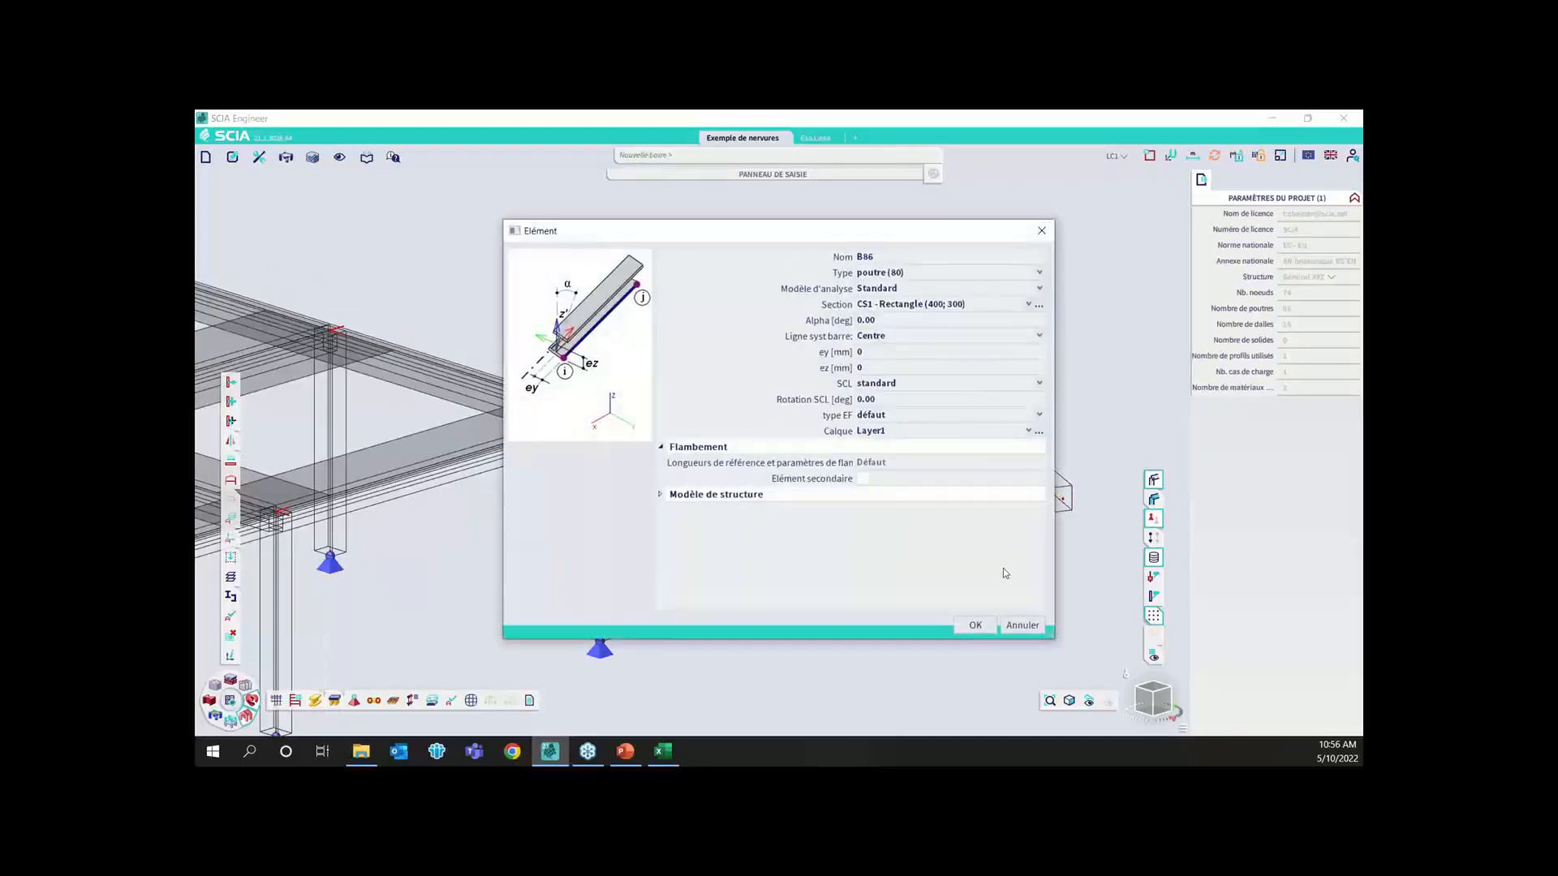
pyautogui.click(975, 624)
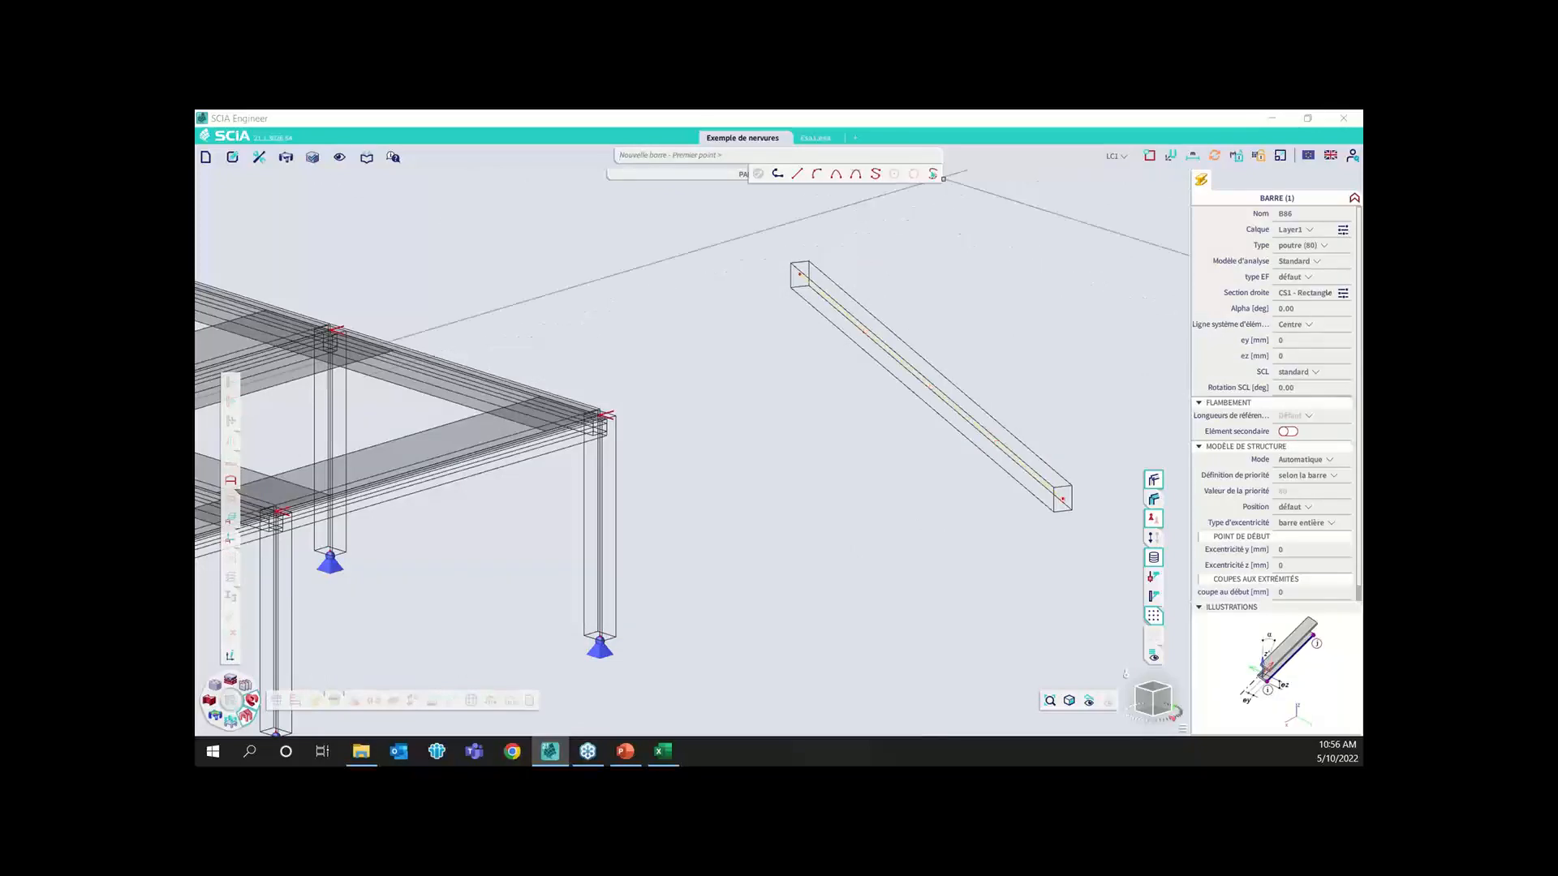
pyautogui.click(935, 174)
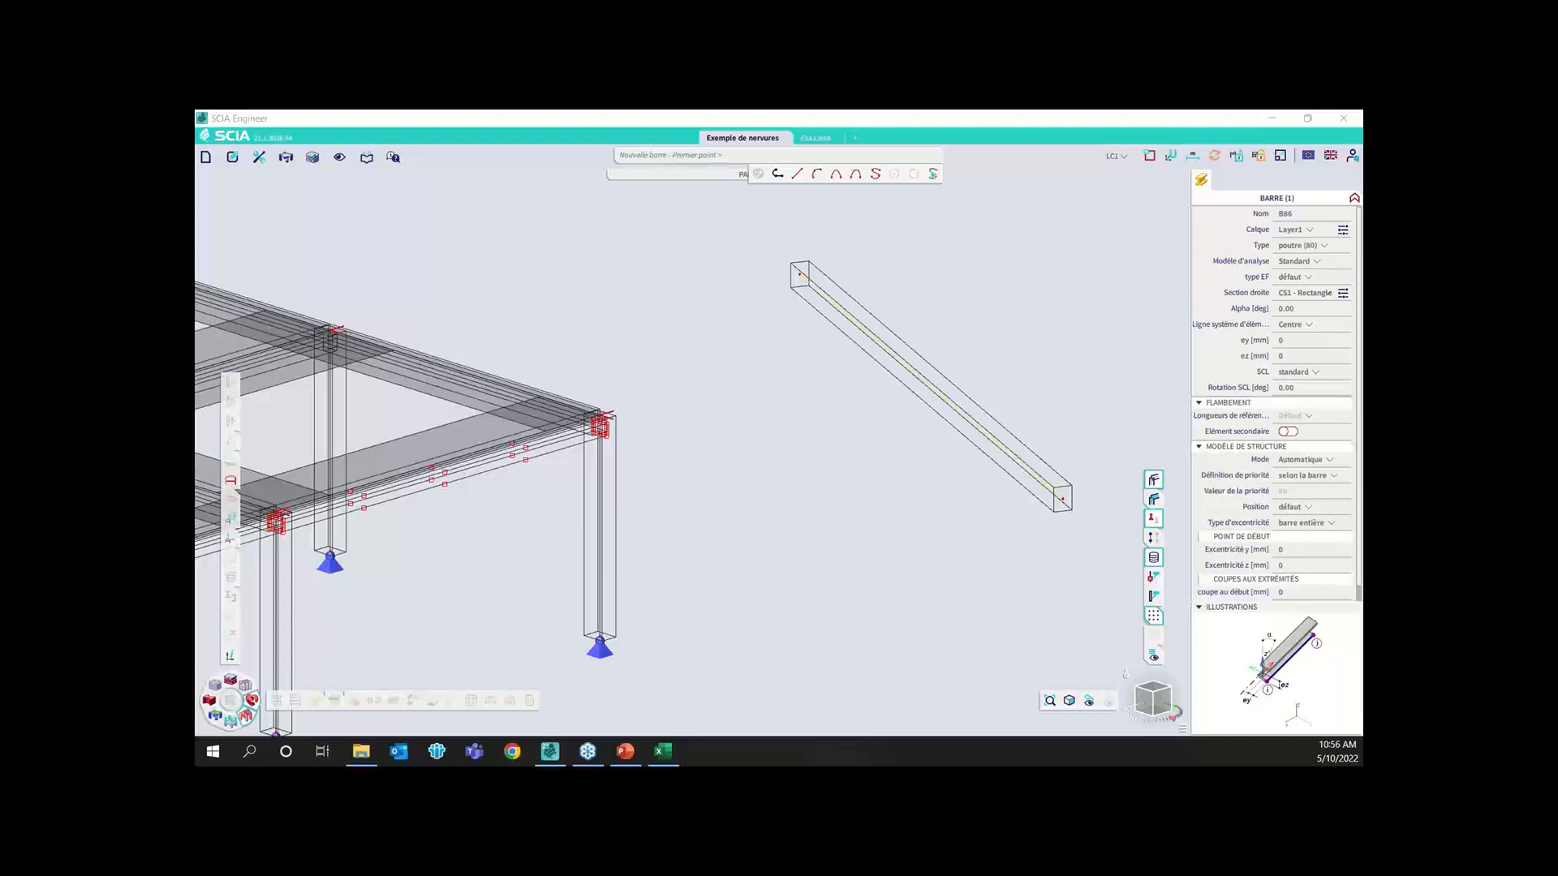
pyautogui.click(789, 464)
pyautogui.scroll(-2, 892, 394)
pyautogui.press('Escape')
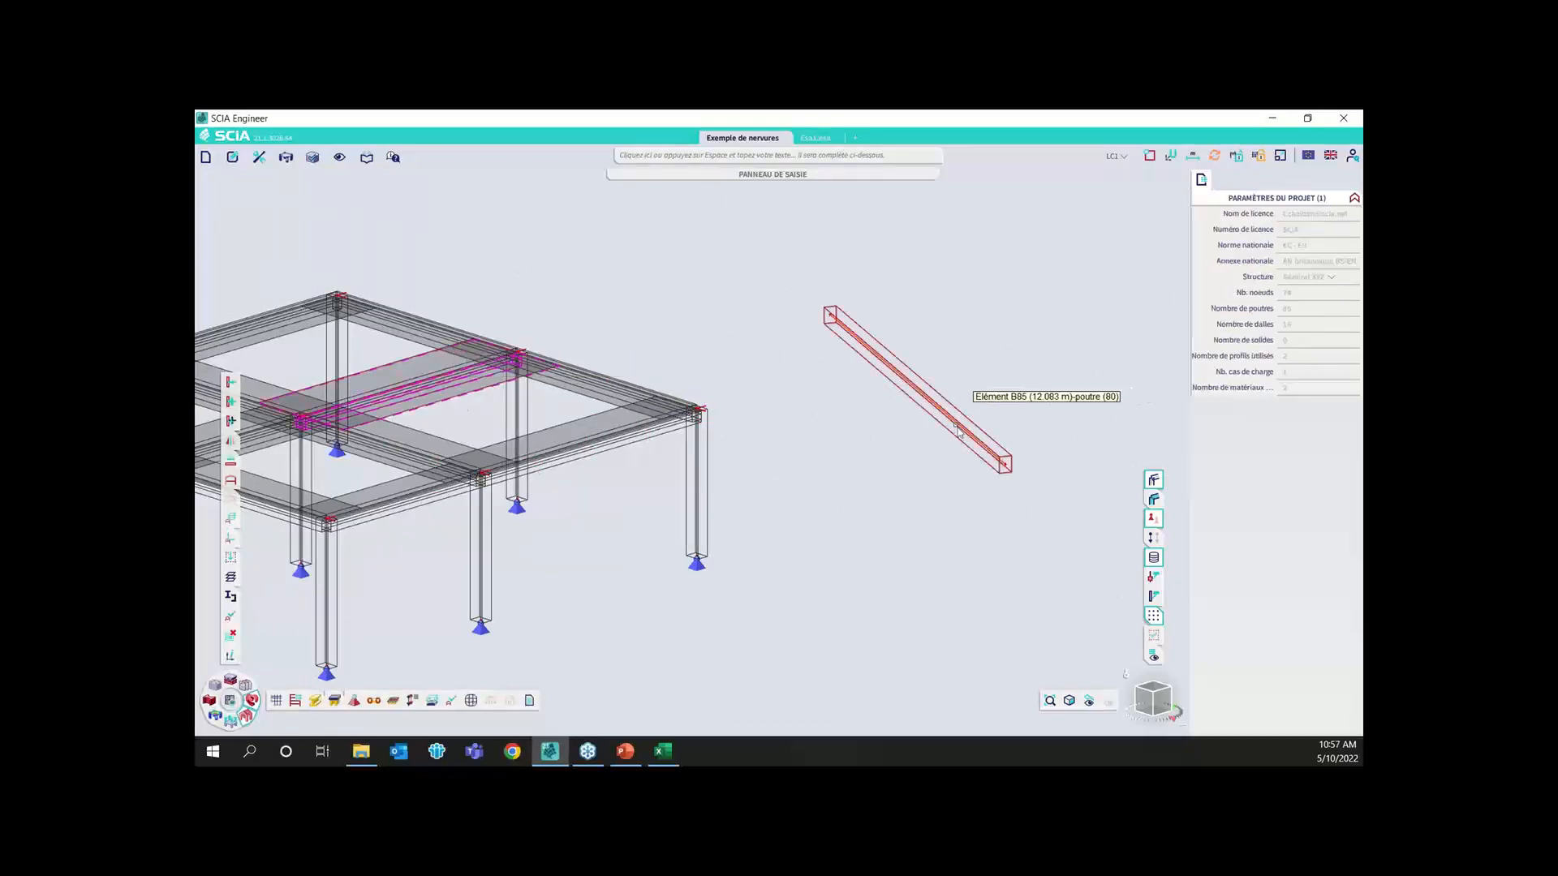
pyautogui.click(922, 426)
pyautogui.scroll(-5, 710, 472)
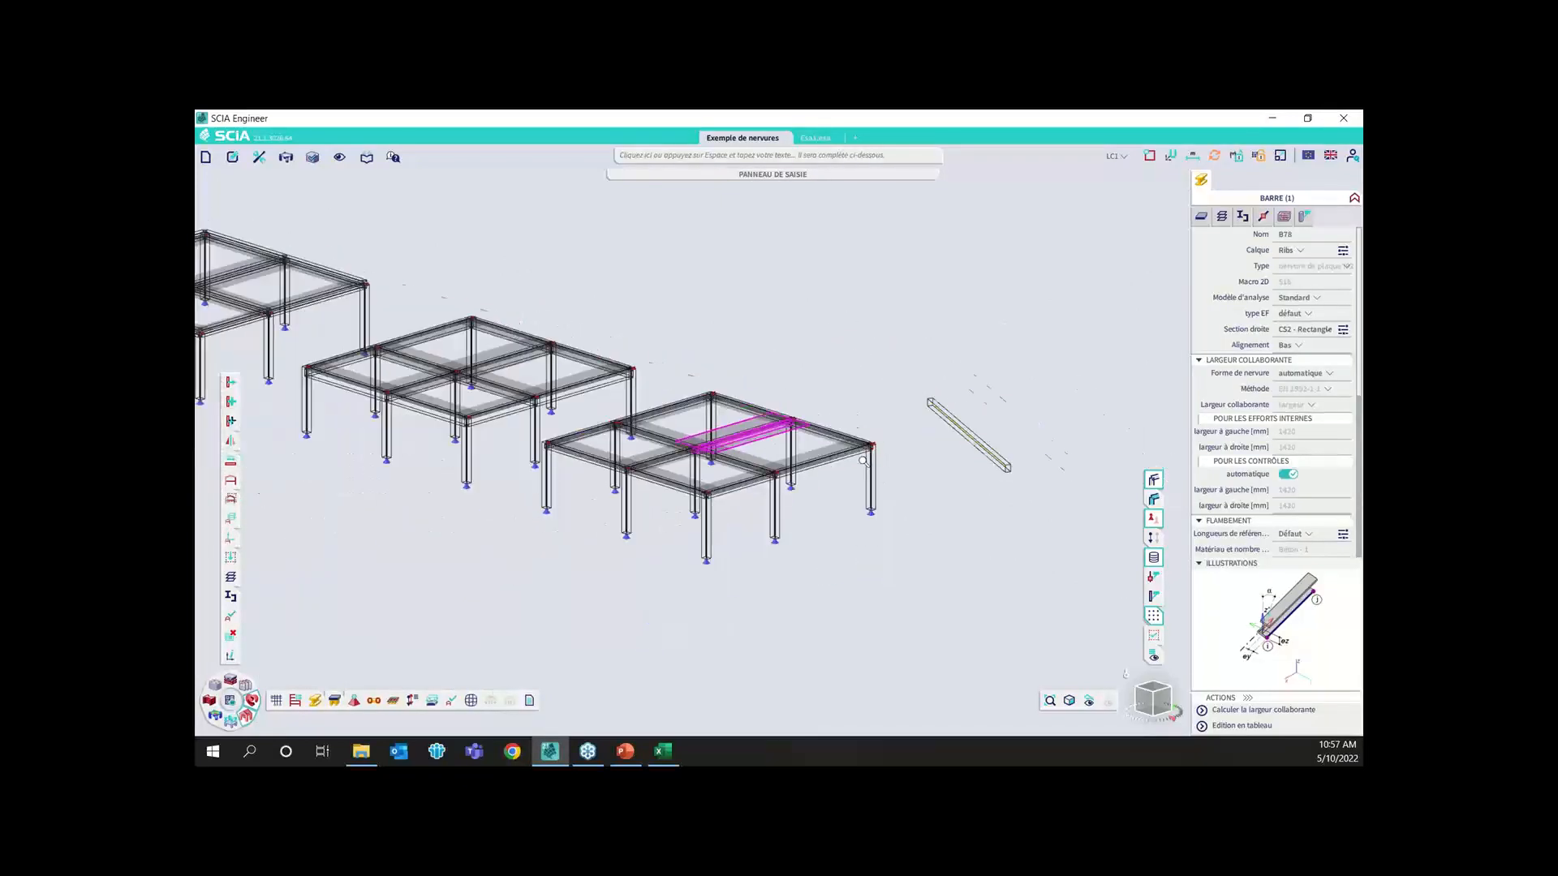
pyautogui.moveTo(1144, 699); pyautogui.dragTo(1161, 716)
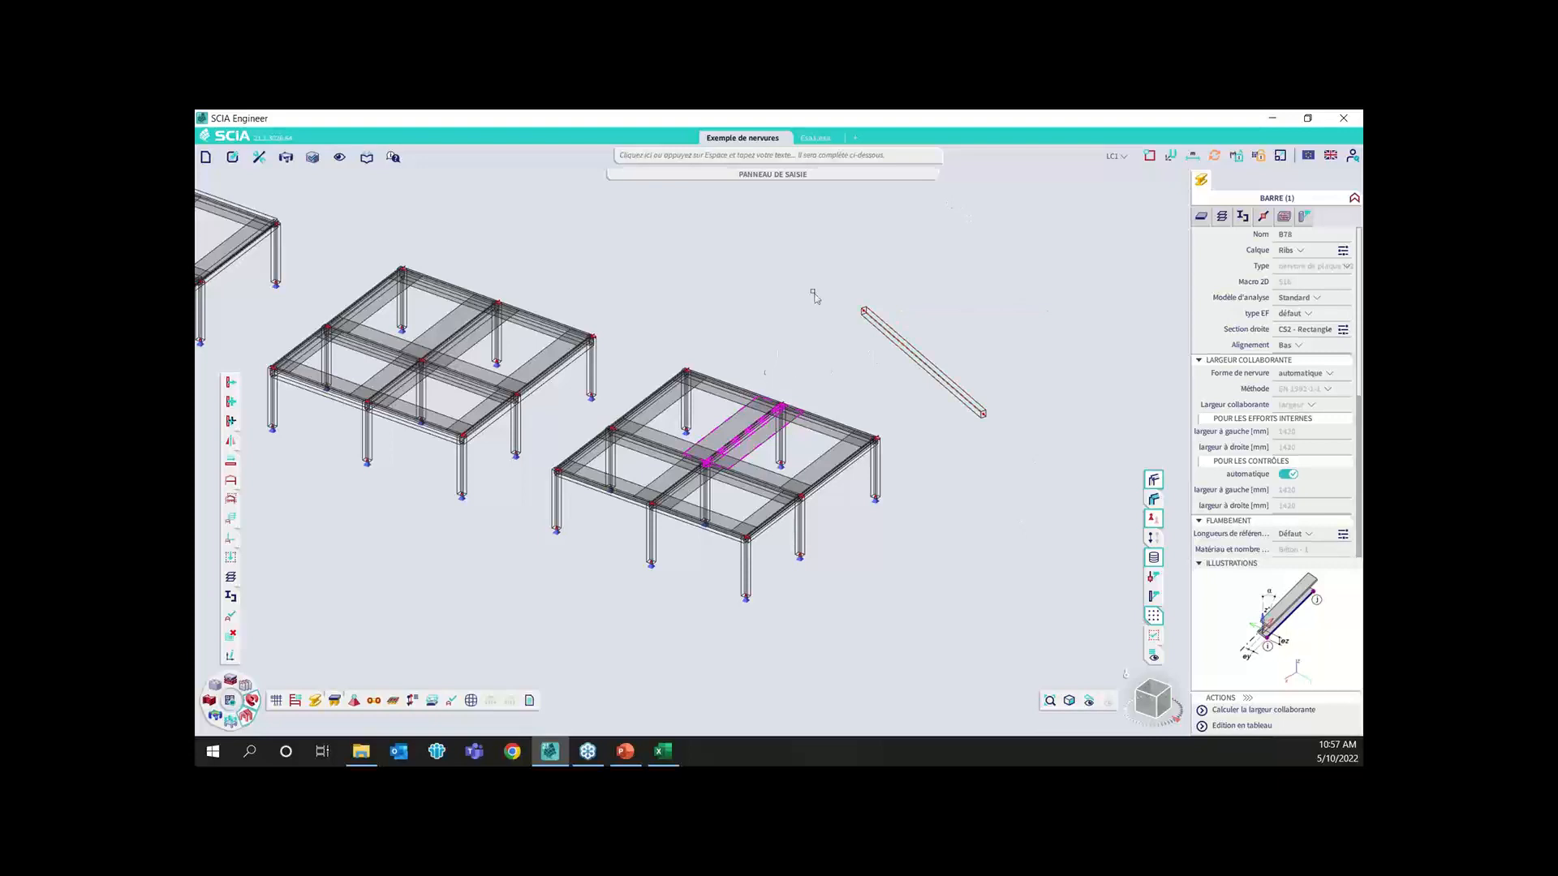
pyautogui.click(748, 173)
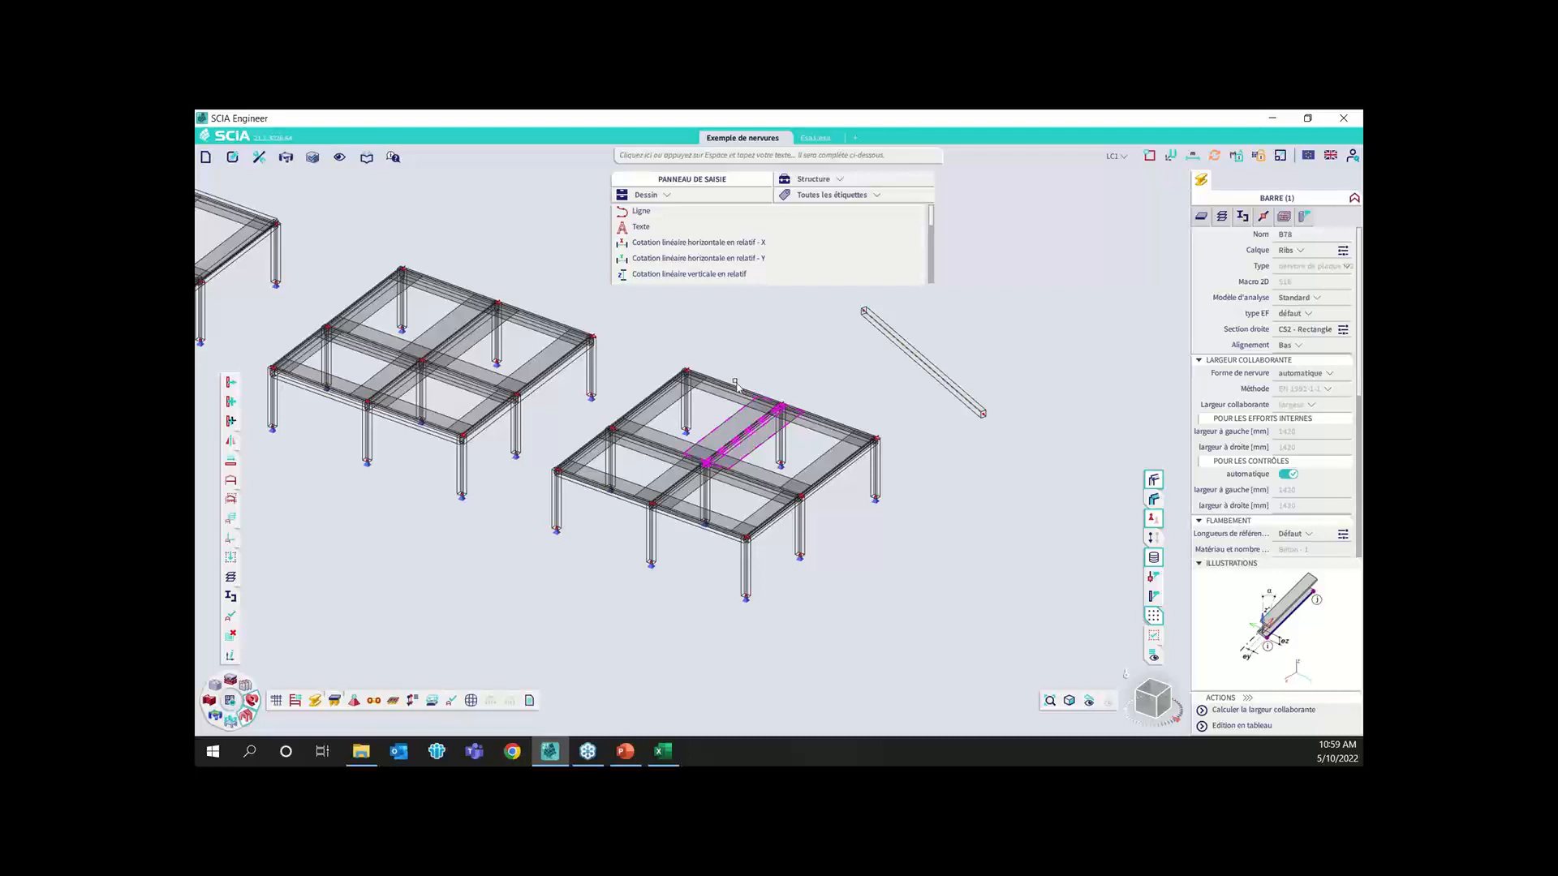
pyautogui.hotkey('alt', 'Tab')
# Delete the standalone beam beside the slab models together with its end nodes and the line beneath it
pyautogui.click(1039, 322)
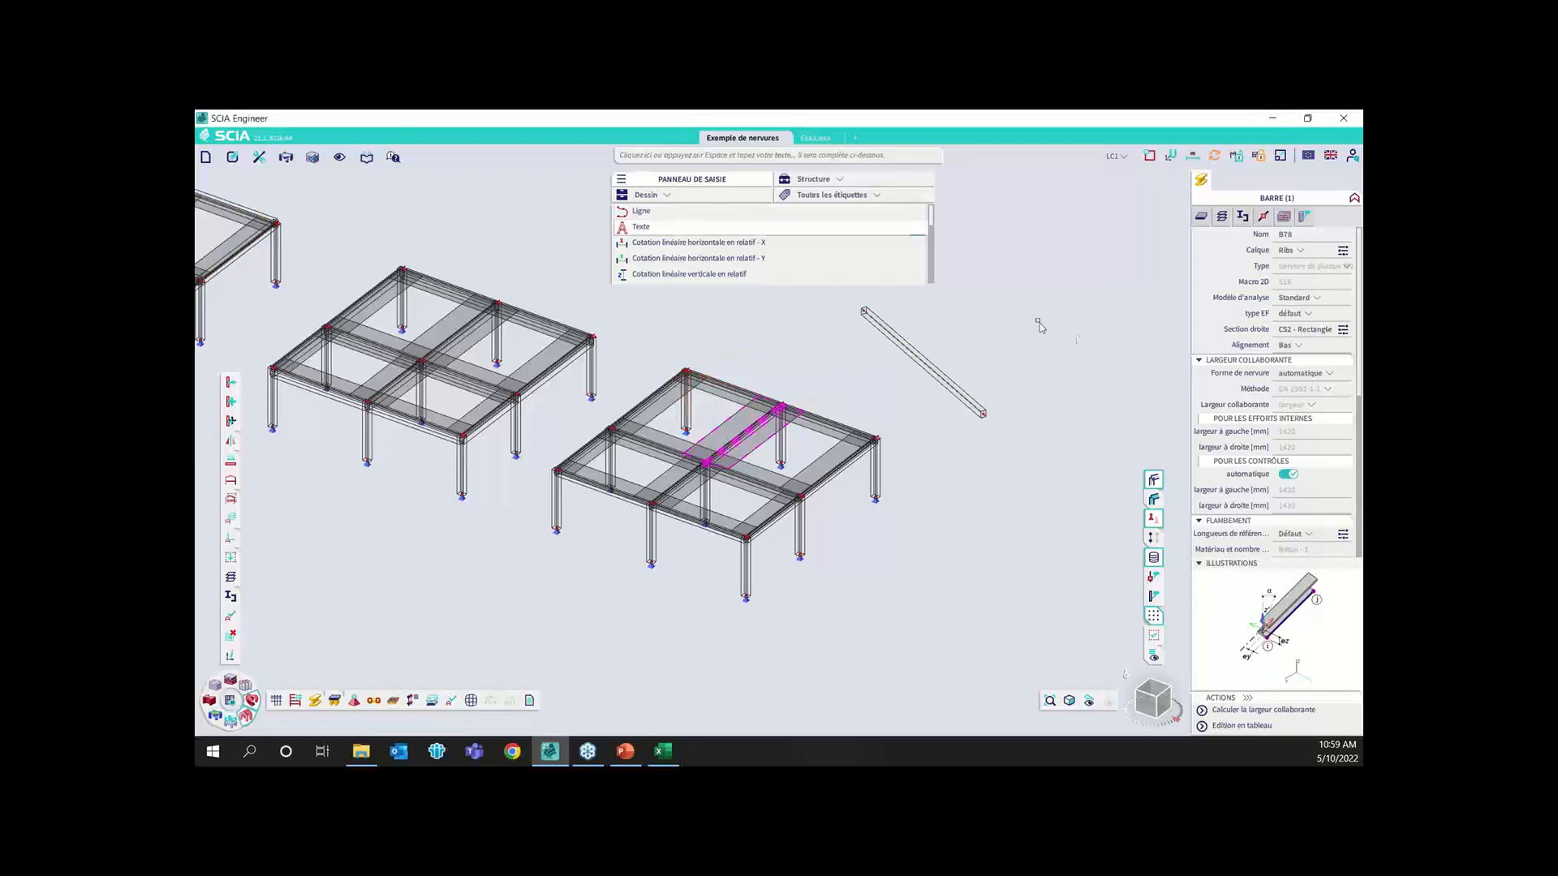
pyautogui.moveTo(1019, 357); pyautogui.dragTo(982, 436)
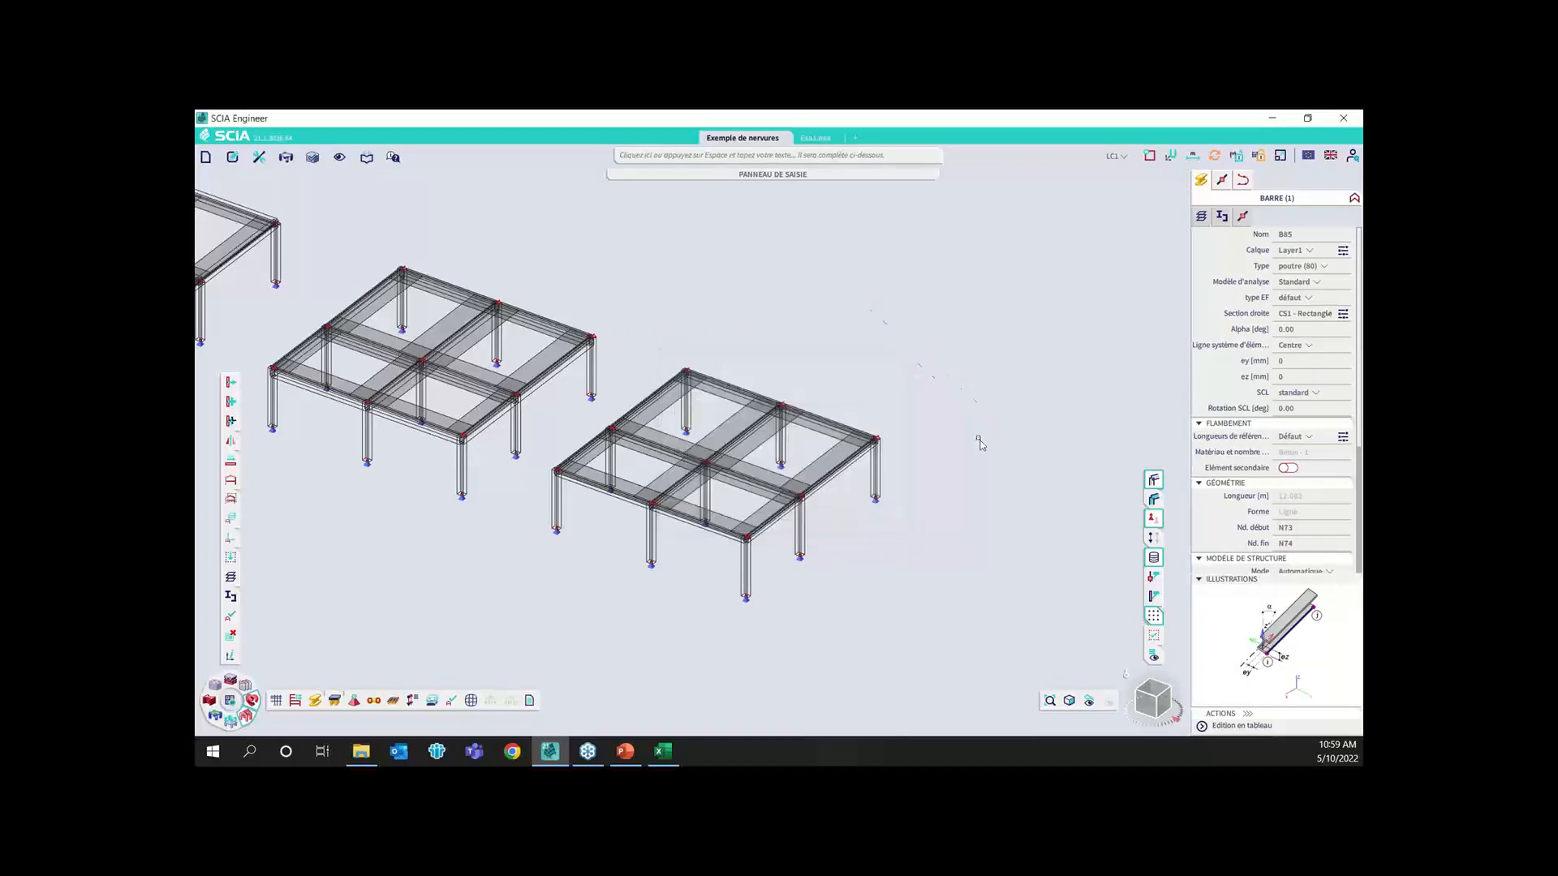
pyautogui.press('Delete')
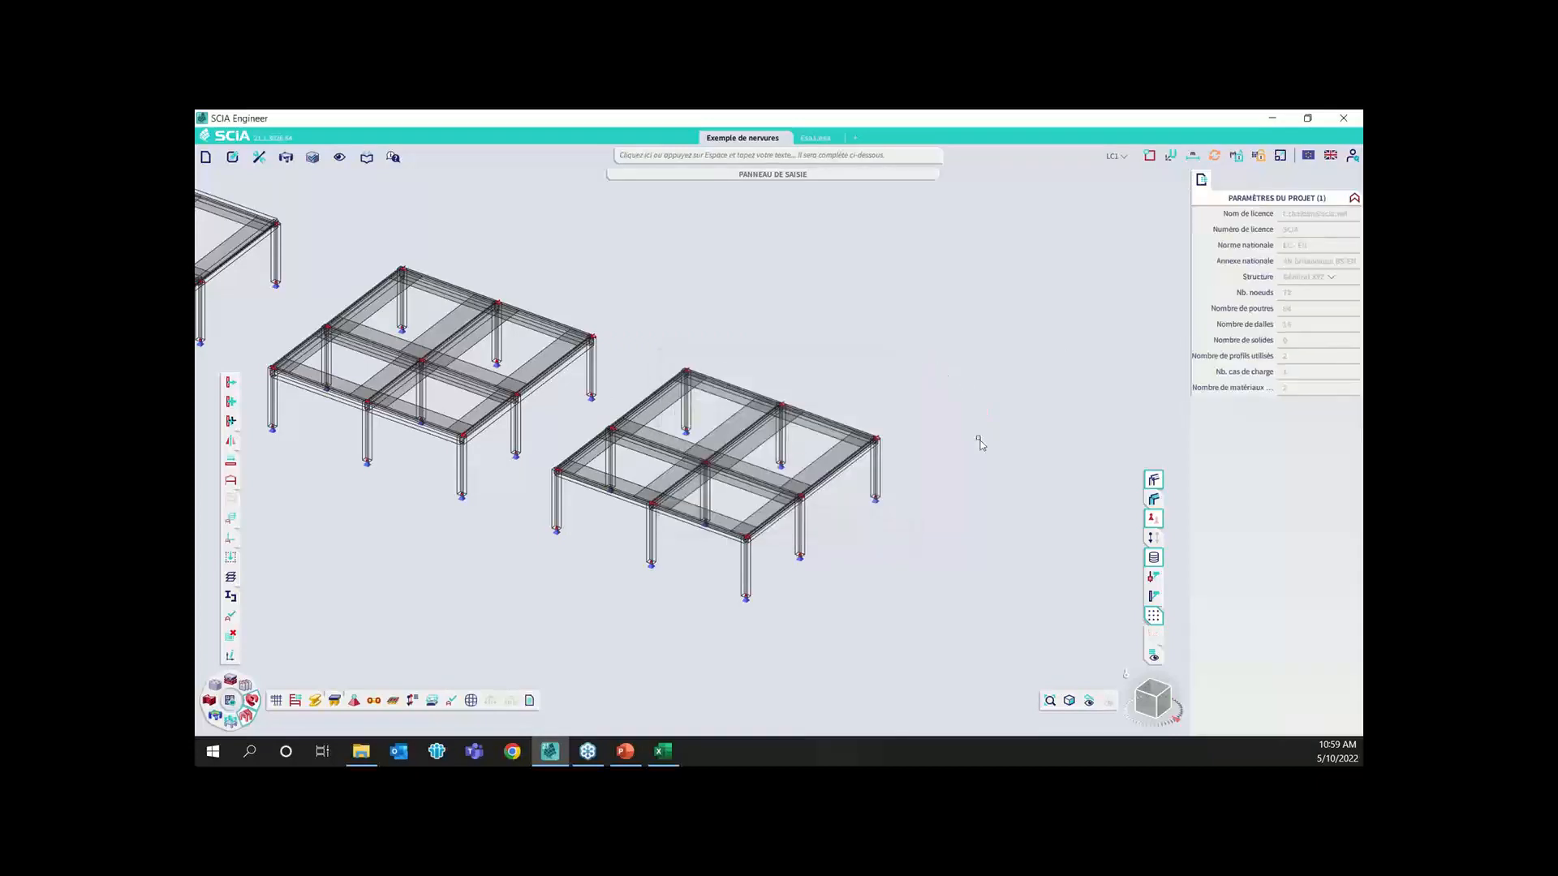
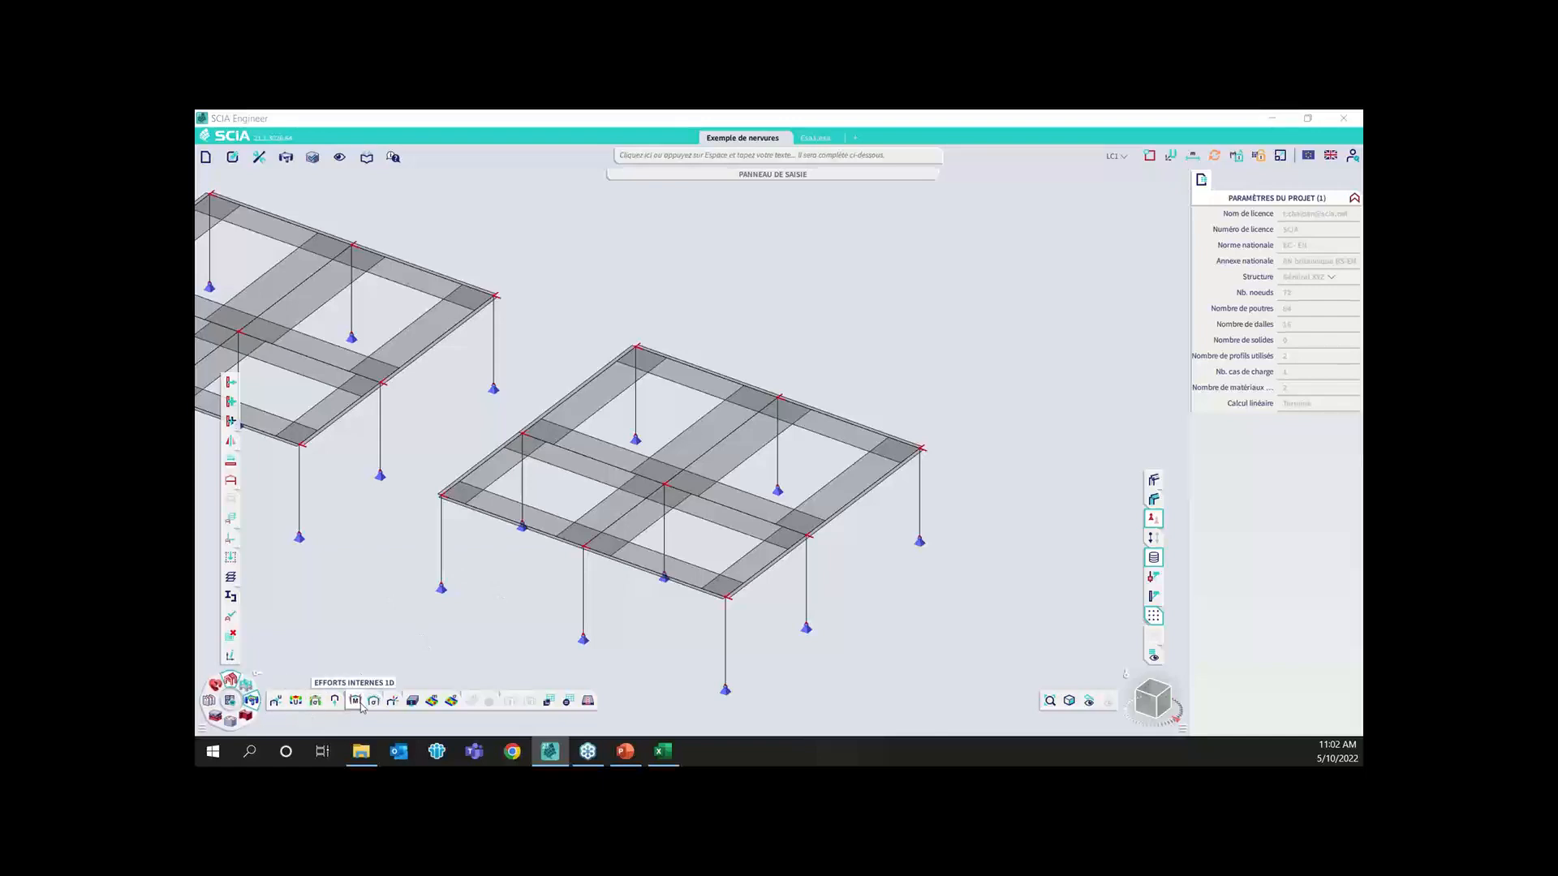
# Display the 1D deformations (Déformations 1D) u_z for the current selection, one upper rib of the last slab model, under load case LC1
pyautogui.click(387, 680)
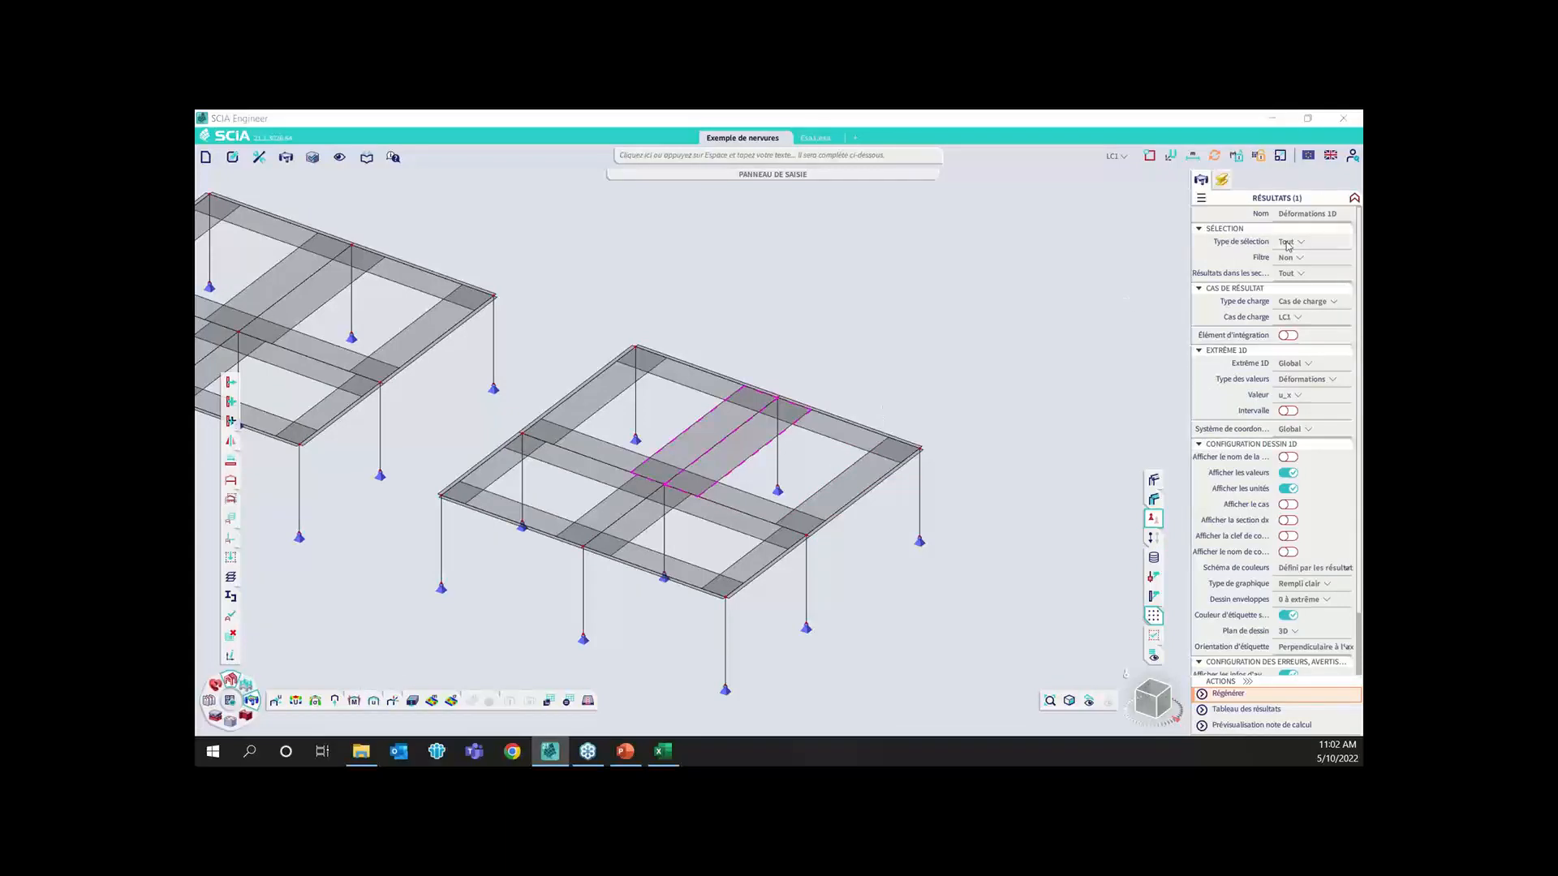
pyautogui.click(1299, 241)
pyautogui.click(1296, 266)
pyautogui.click(1301, 381)
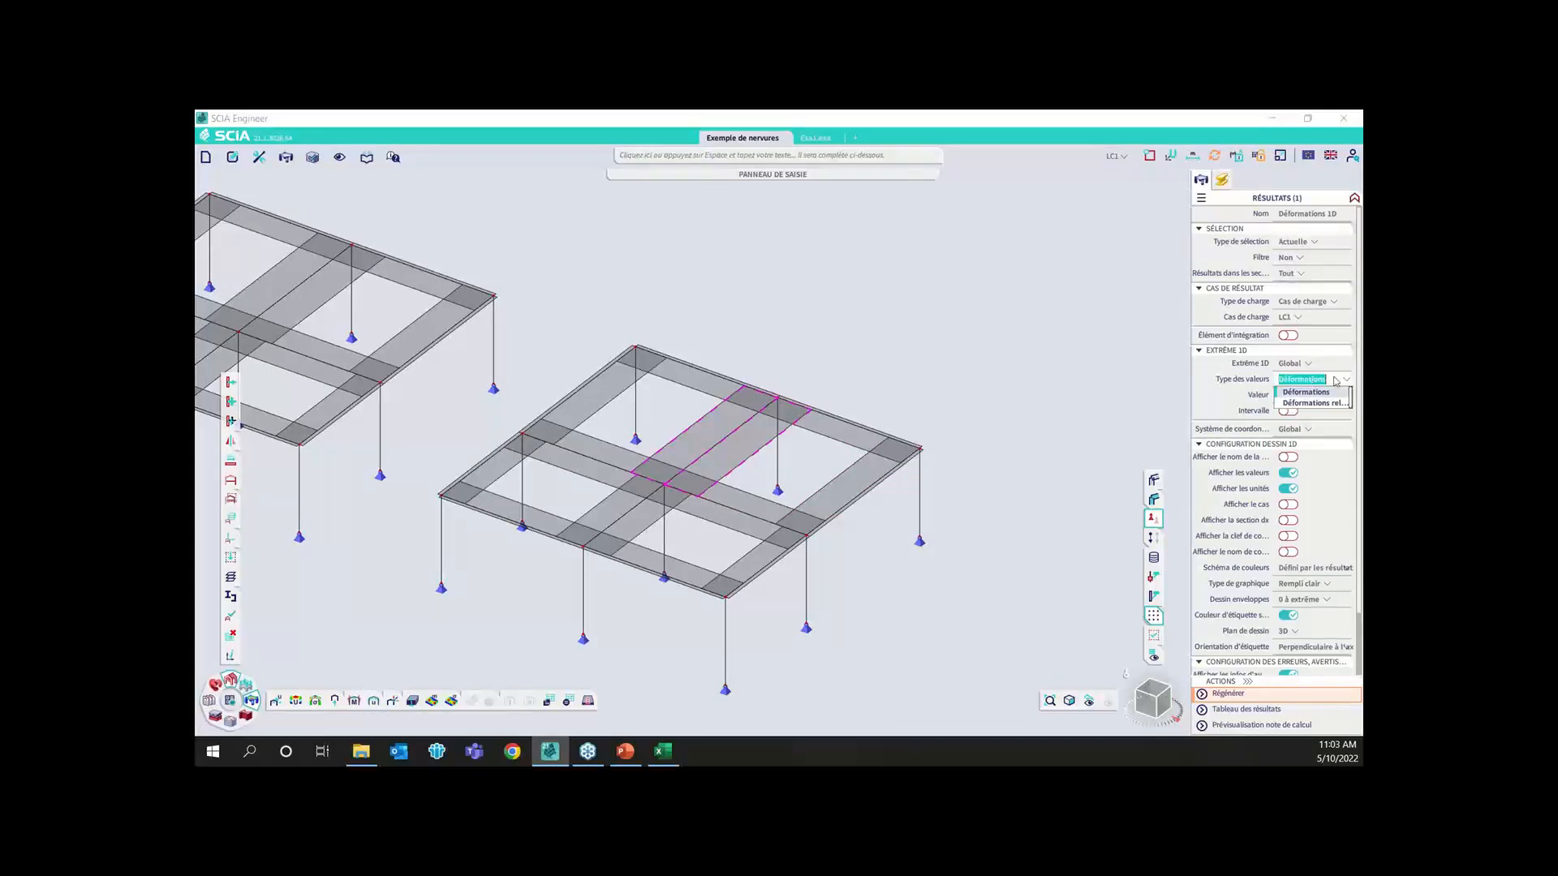
pyautogui.click(1306, 392)
pyautogui.click(1298, 395)
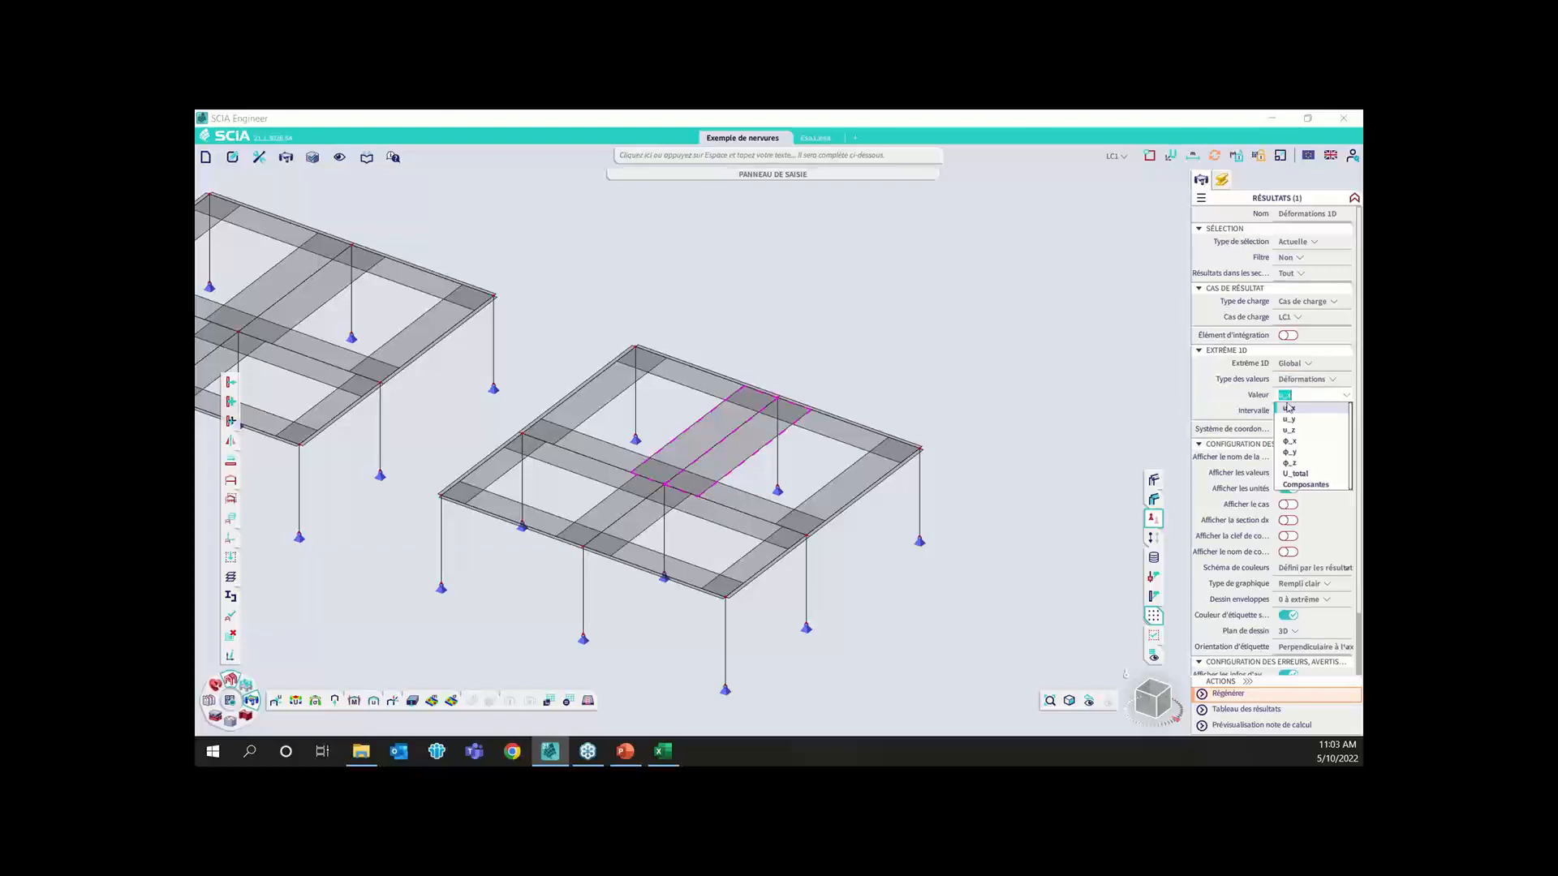
pyautogui.click(1289, 430)
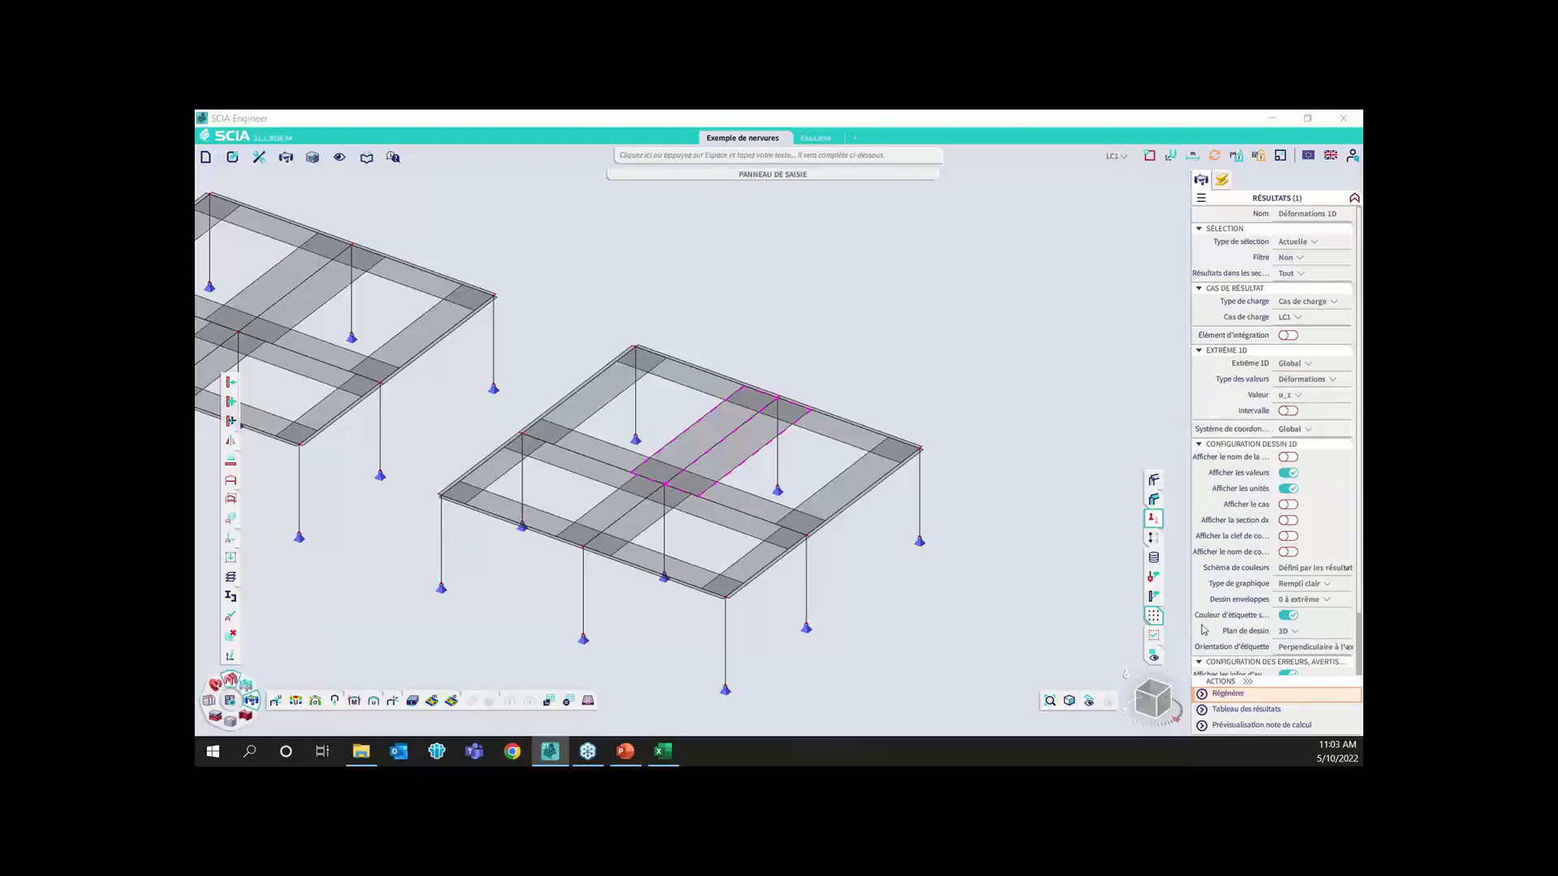
pyautogui.click(1227, 694)
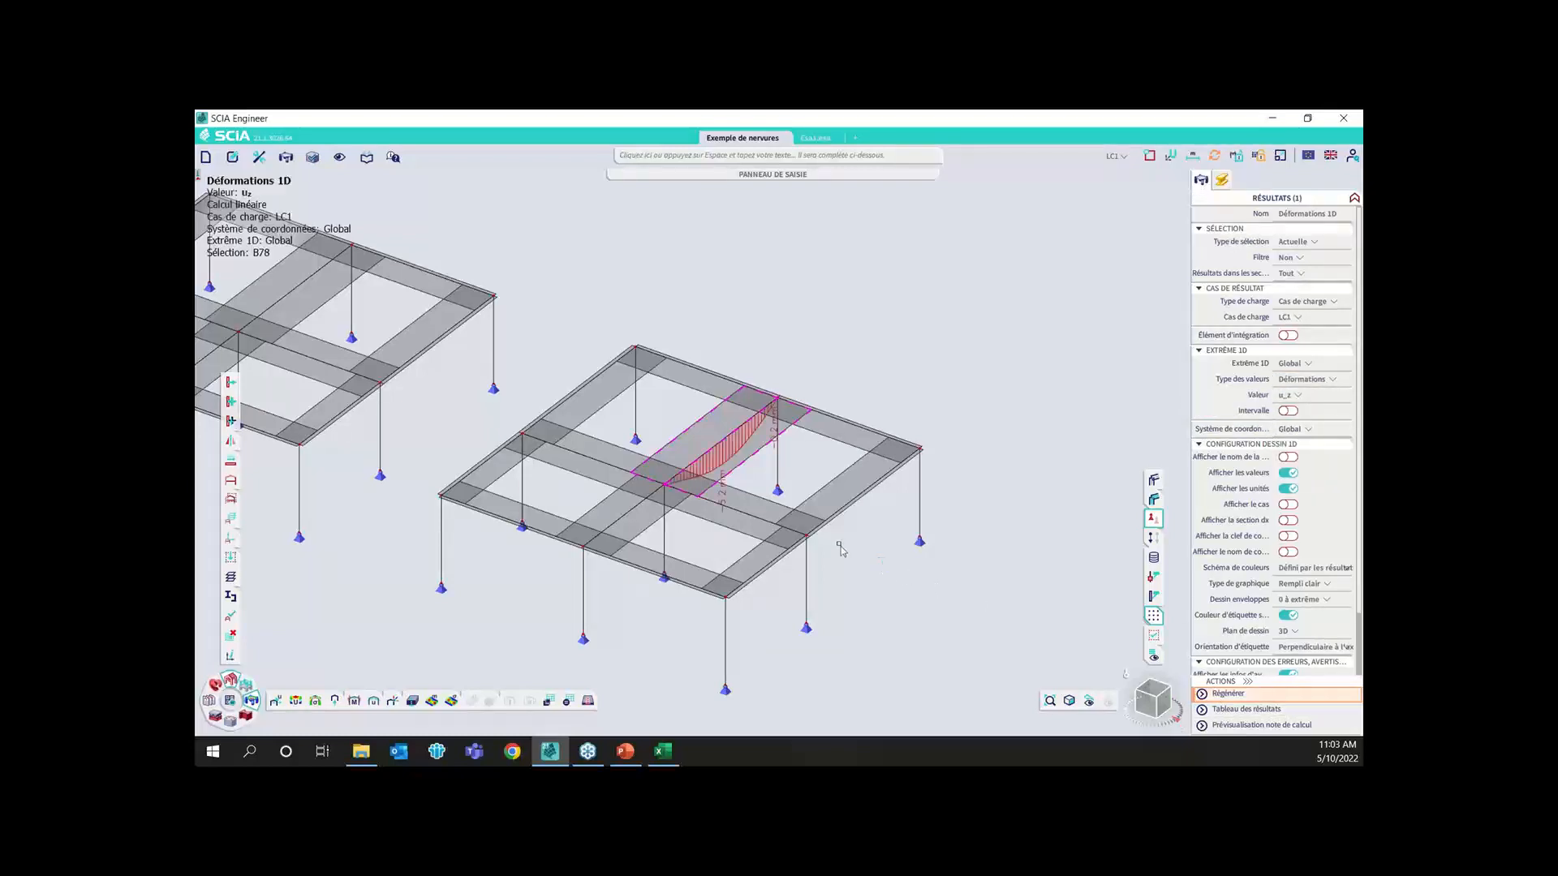
pyautogui.scroll(3, 689, 503)
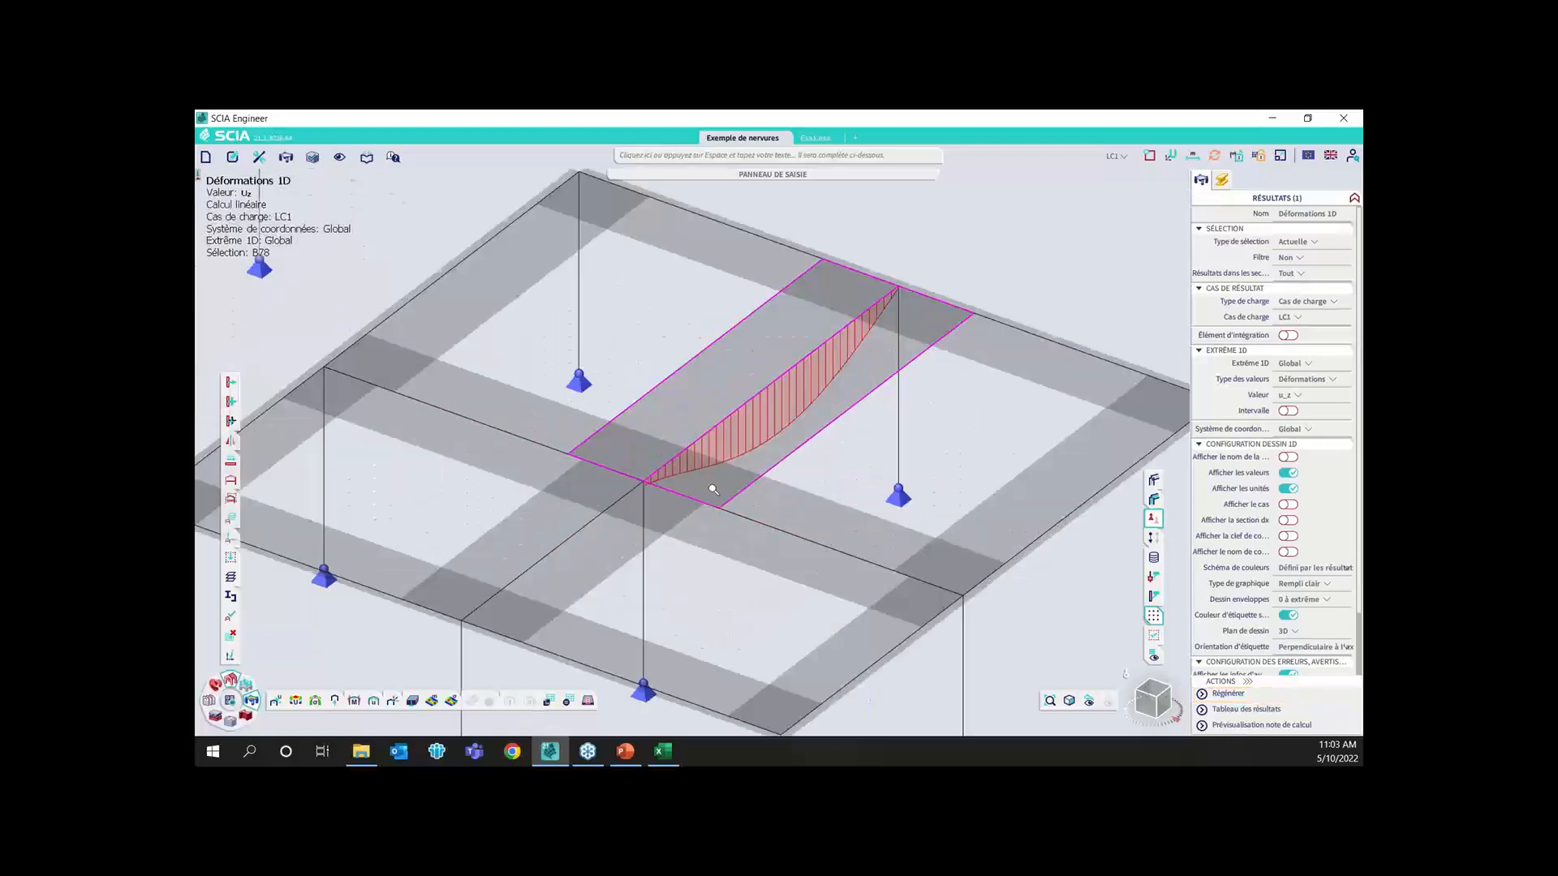
pyautogui.scroll(2, 669, 489)
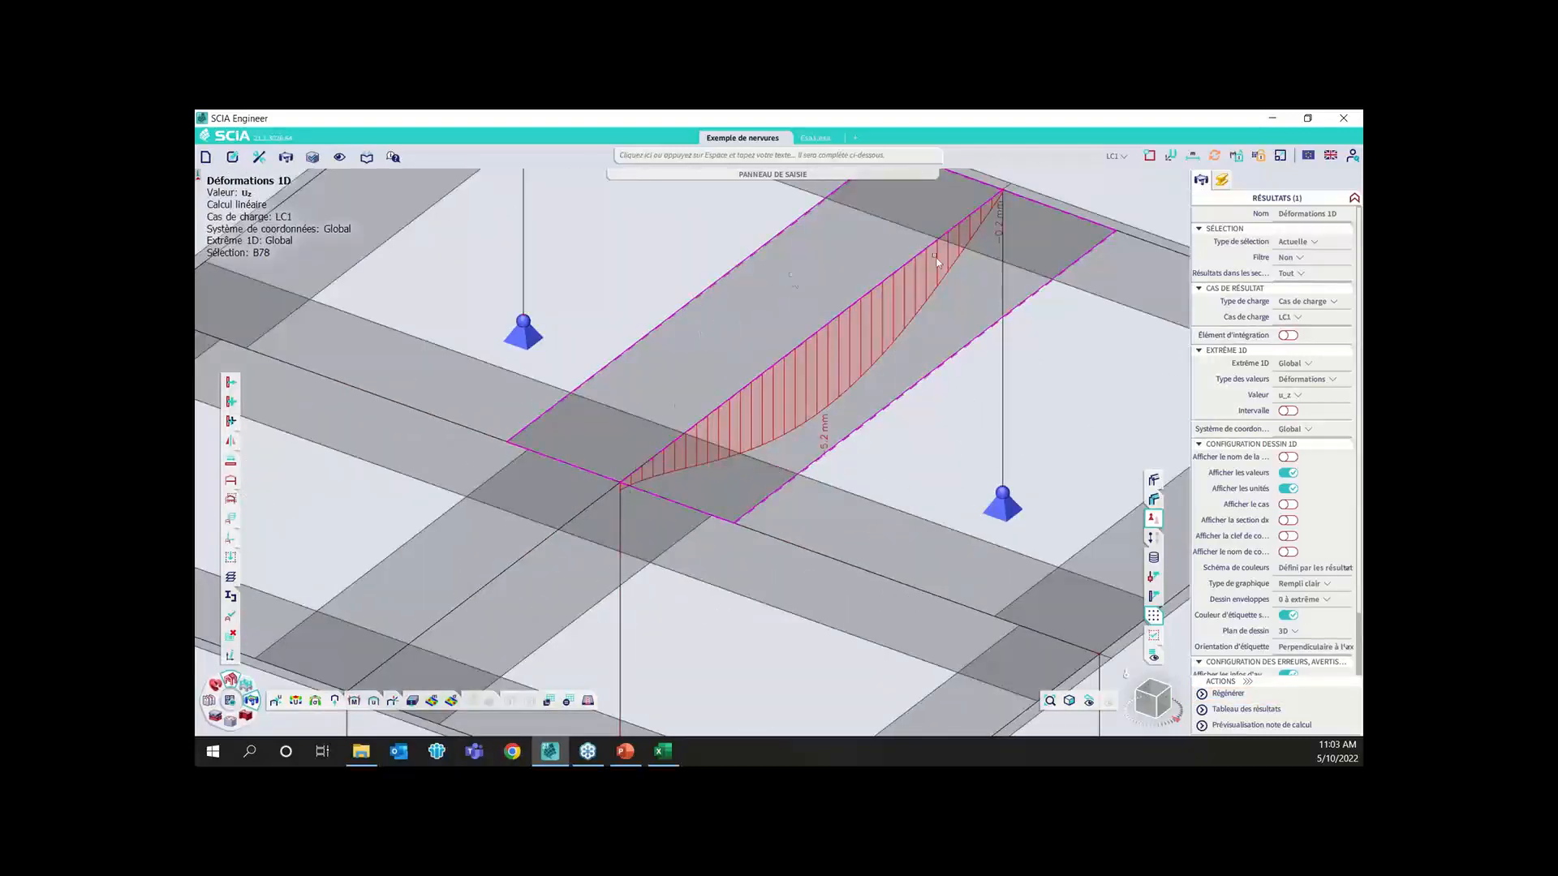
# Set the 1D extreme to Local, regenerate the deformation diagram and examine the values at the rib's ends
pyautogui.click(1303, 363)
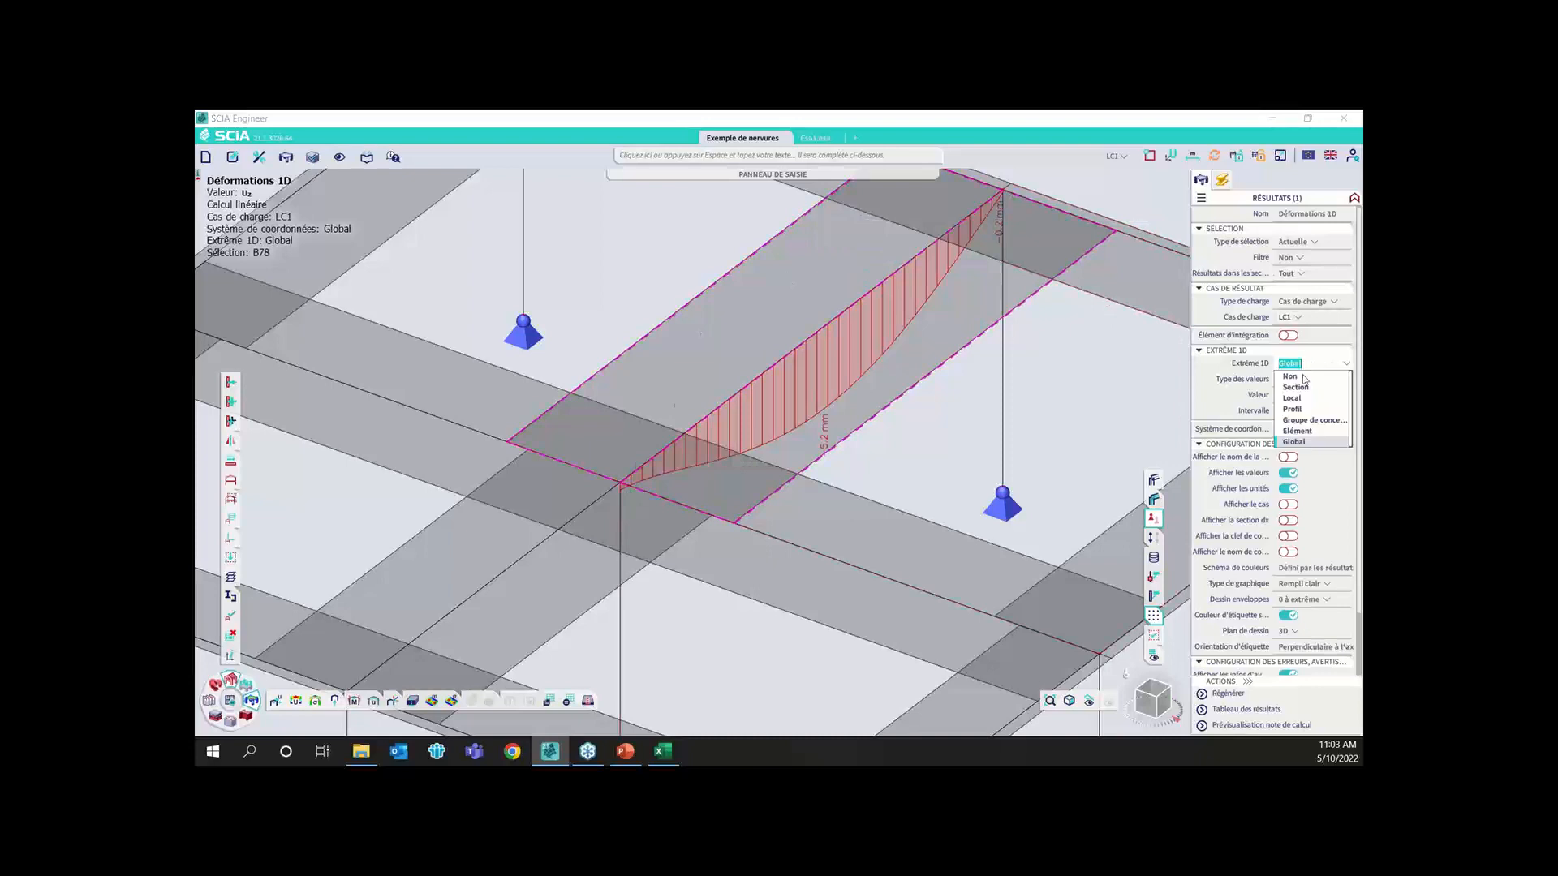
pyautogui.click(1292, 399)
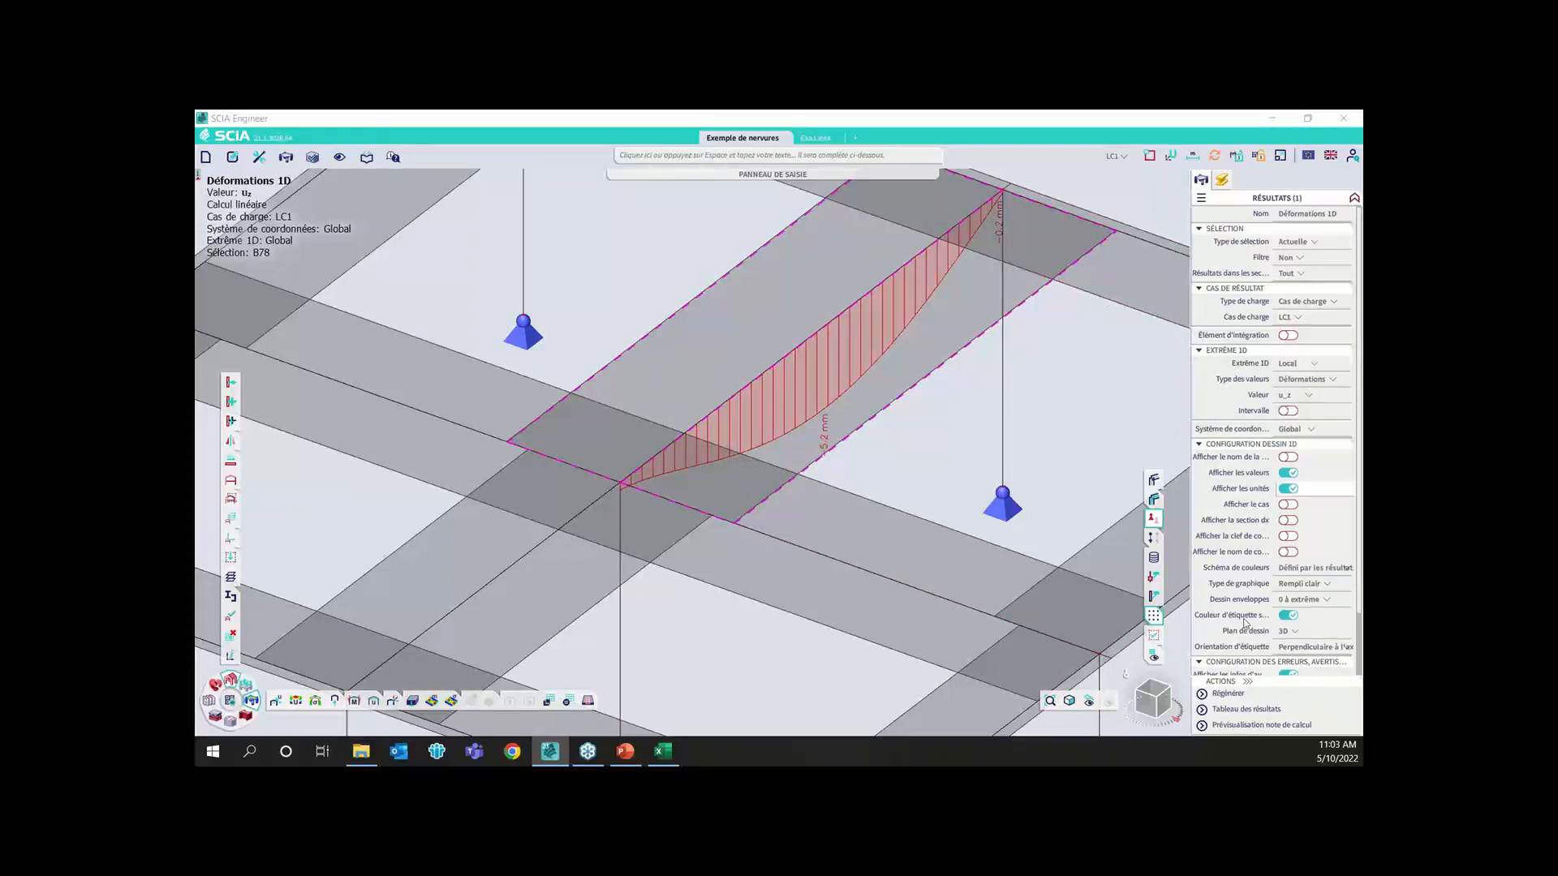
pyautogui.click(1205, 692)
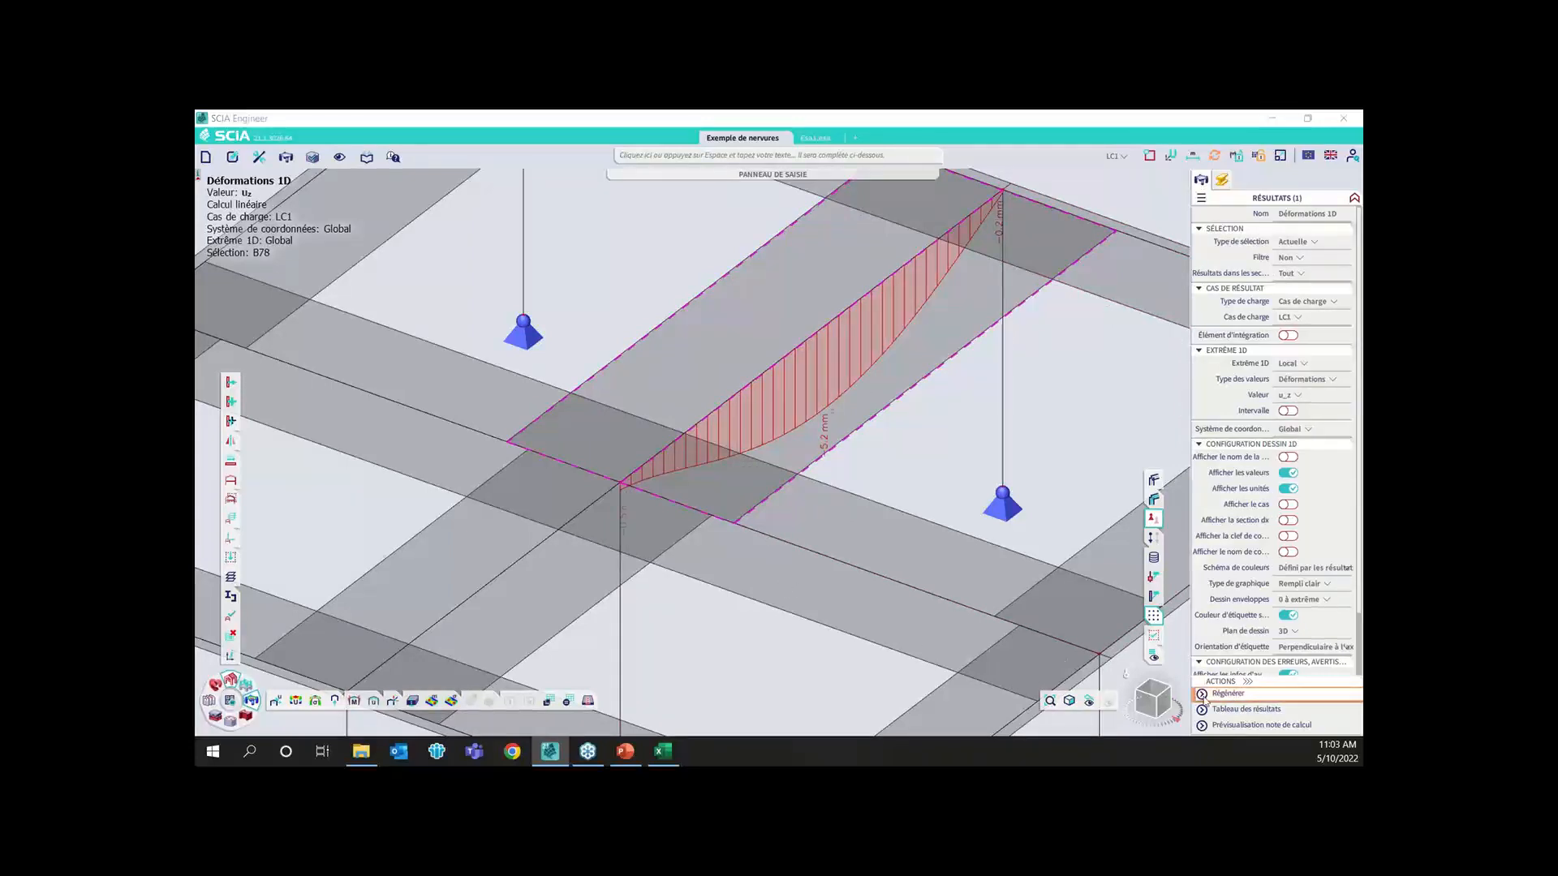
pyautogui.scroll(3, 616, 511)
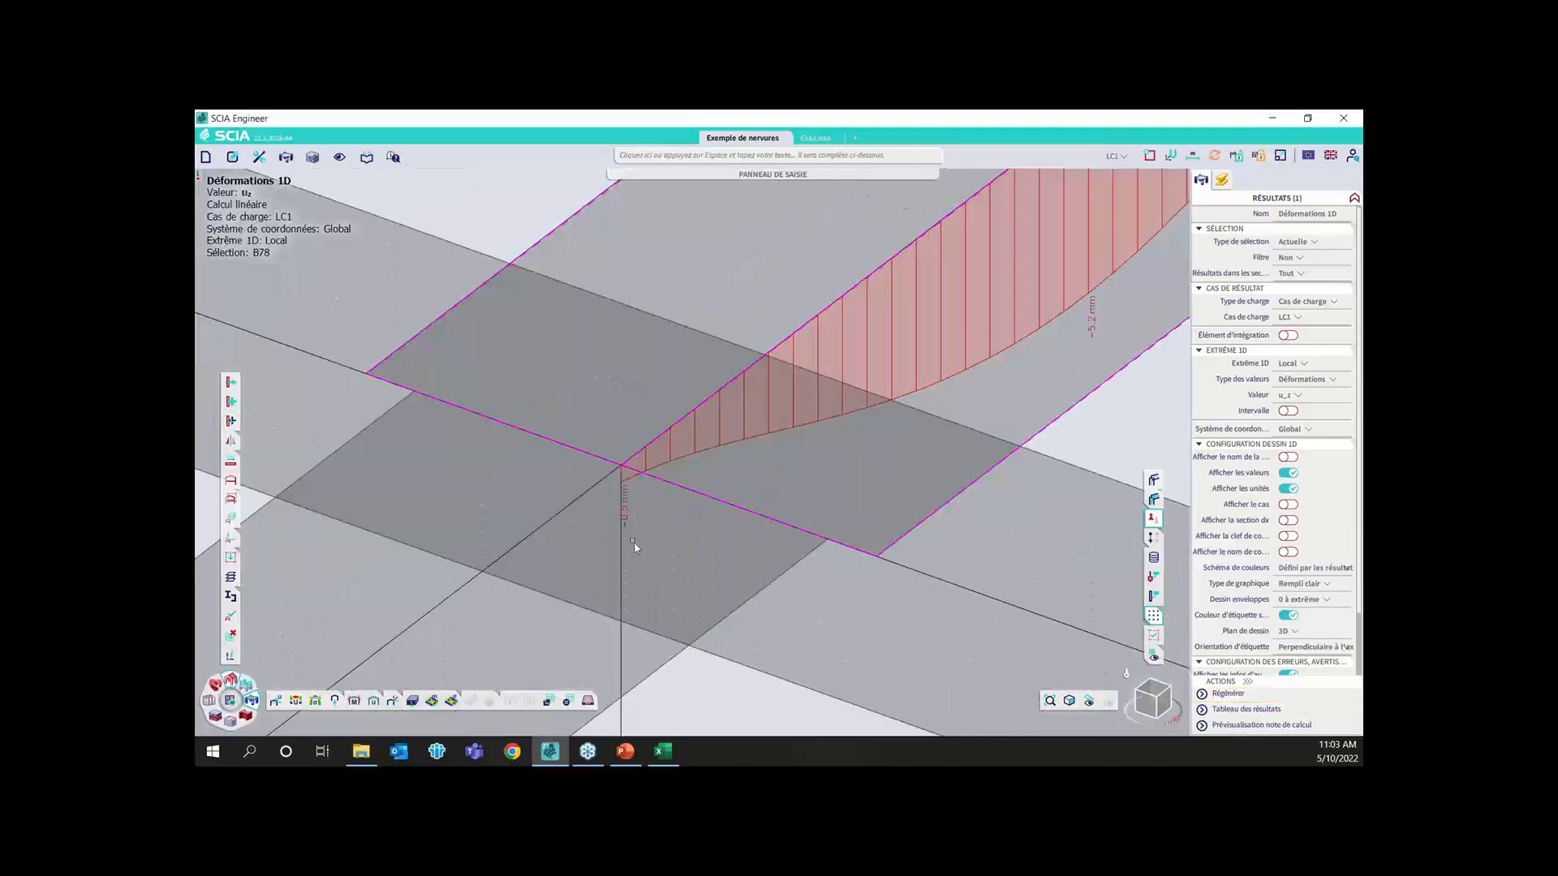
pyautogui.scroll(-3, 629, 522)
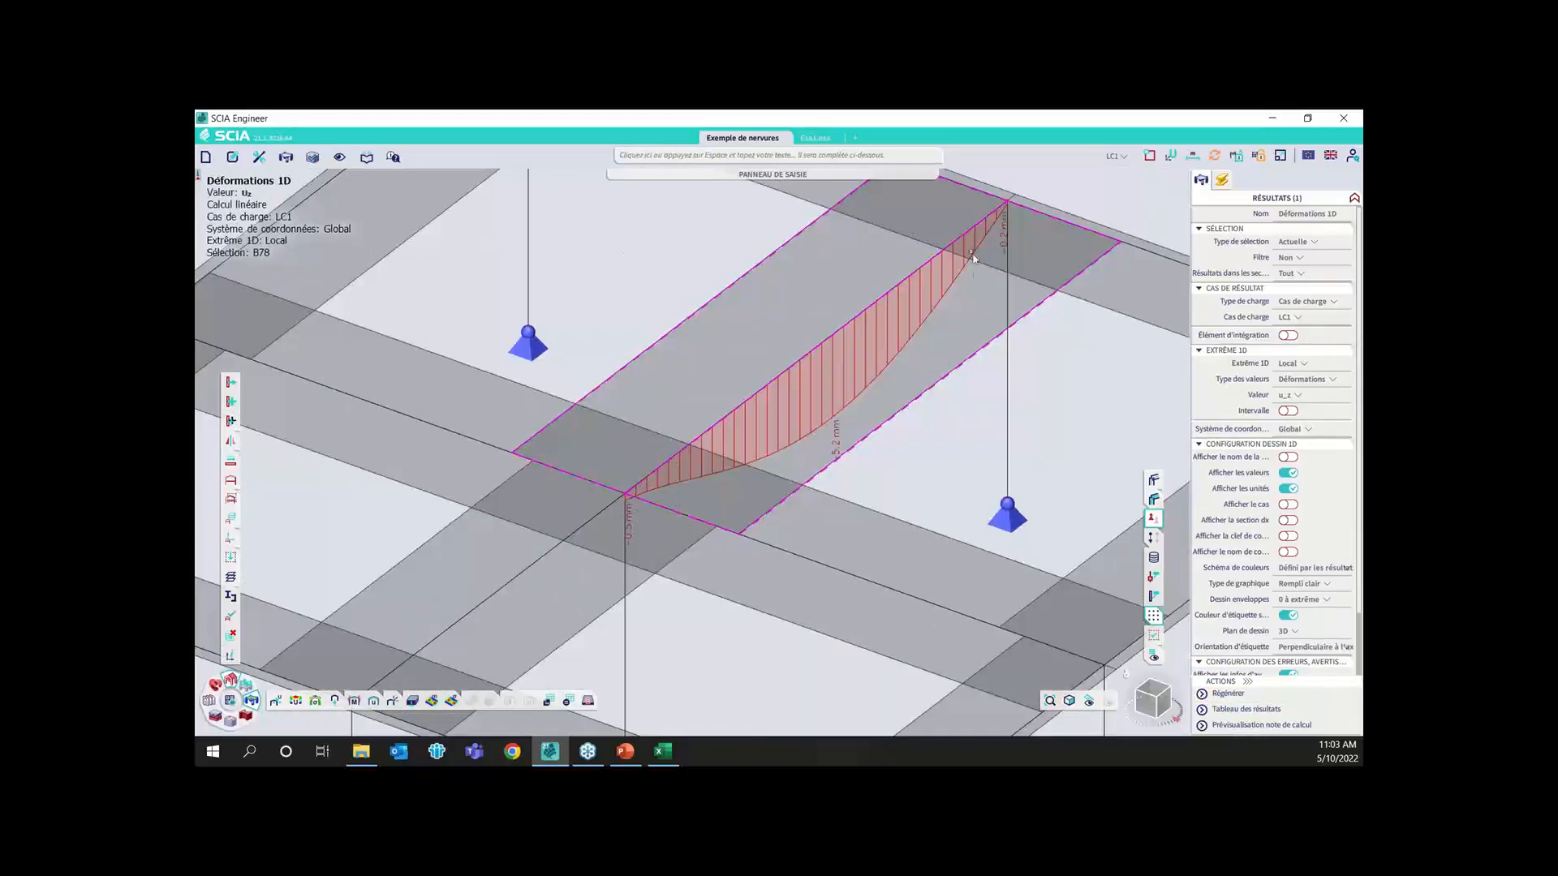
# Switch the result type to relative deformations (Déformations relatives) with value u_z and regenerate the rib's diagram
pyautogui.click(1301, 379)
pyautogui.click(1300, 402)
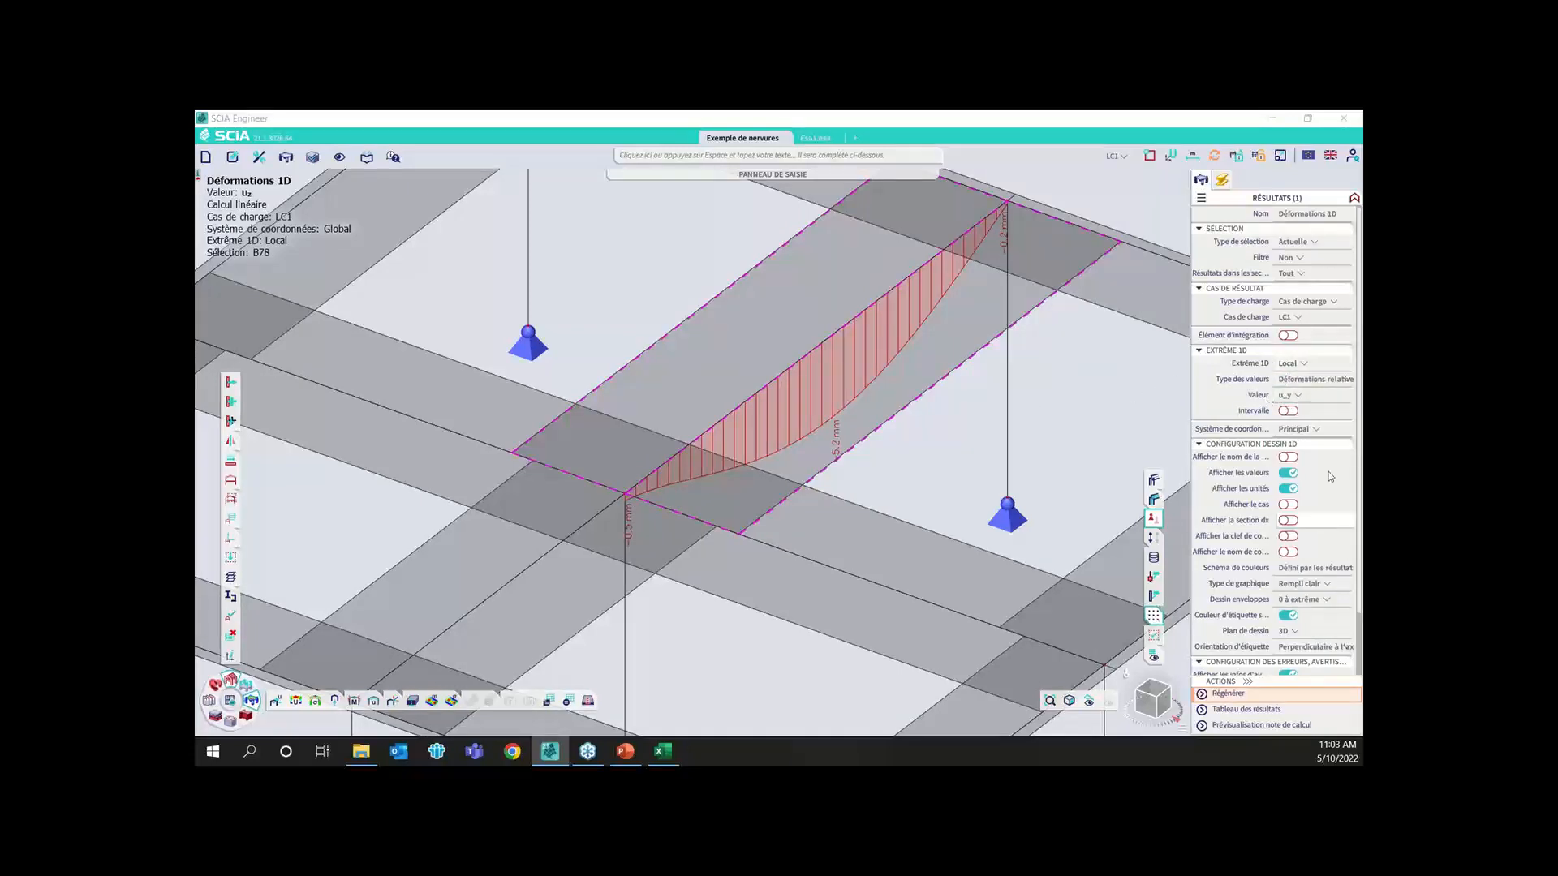
pyautogui.click(1324, 396)
pyautogui.click(1290, 431)
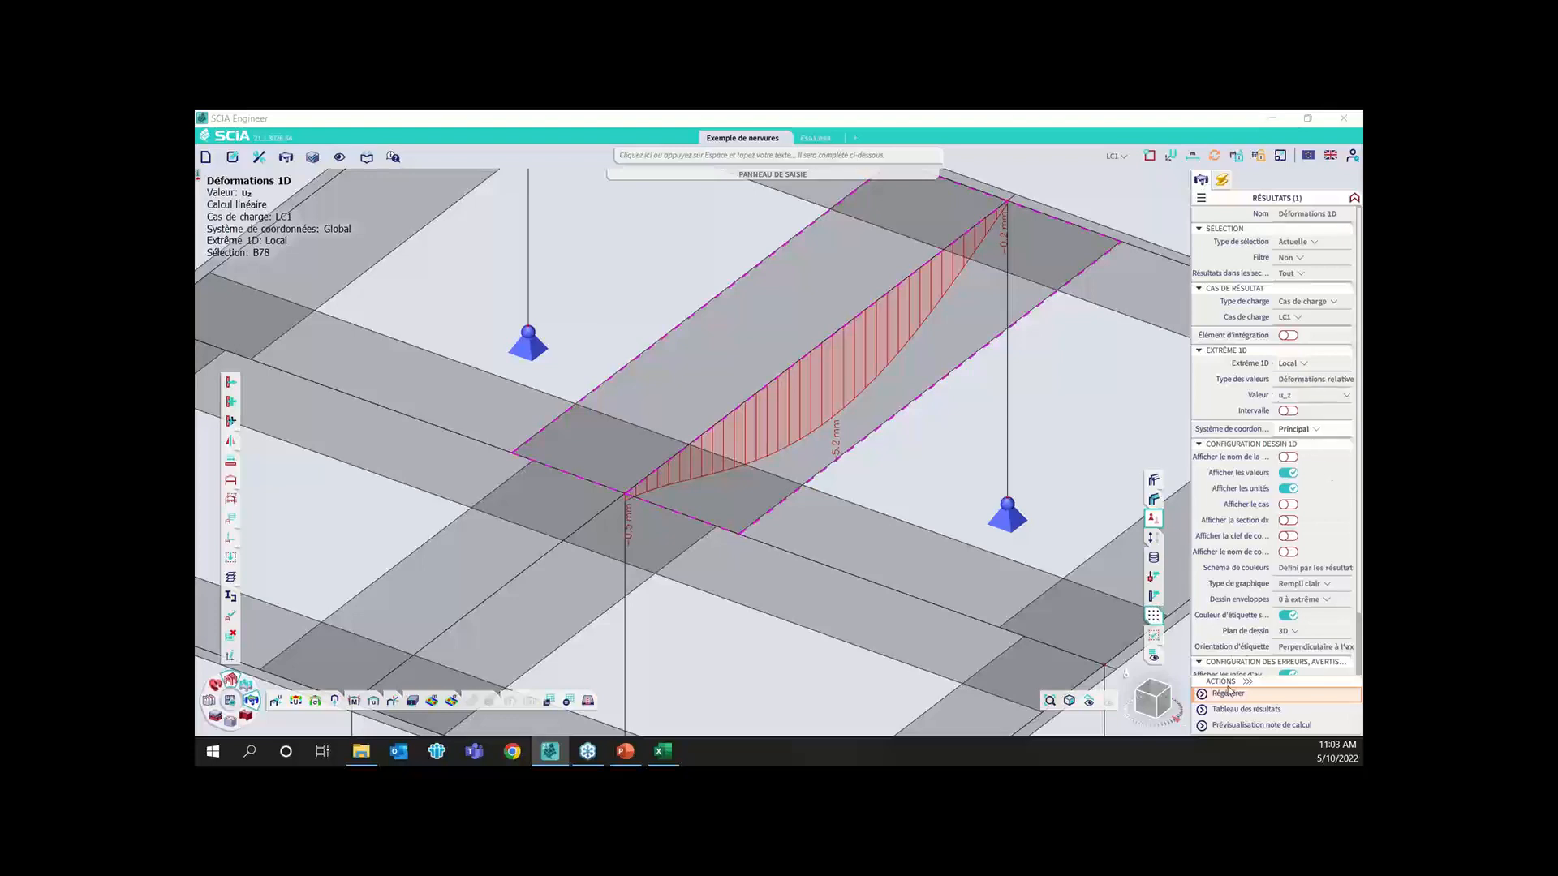
pyautogui.click(1228, 694)
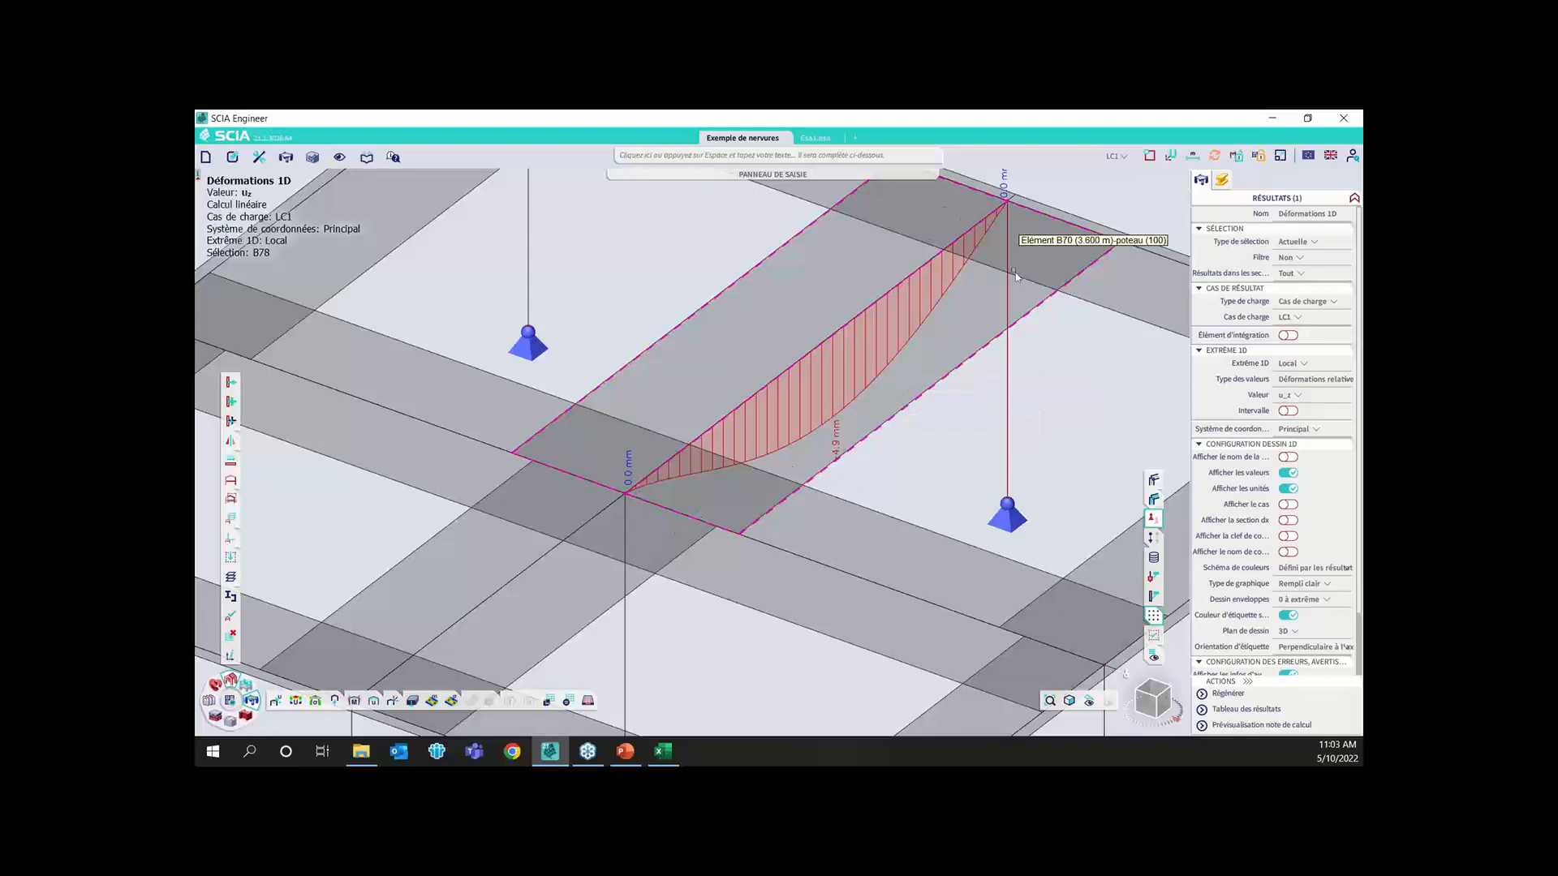
# Display the rib's relative deformation ratio u_z,rel and examine it along the span
pyautogui.click(1314, 394)
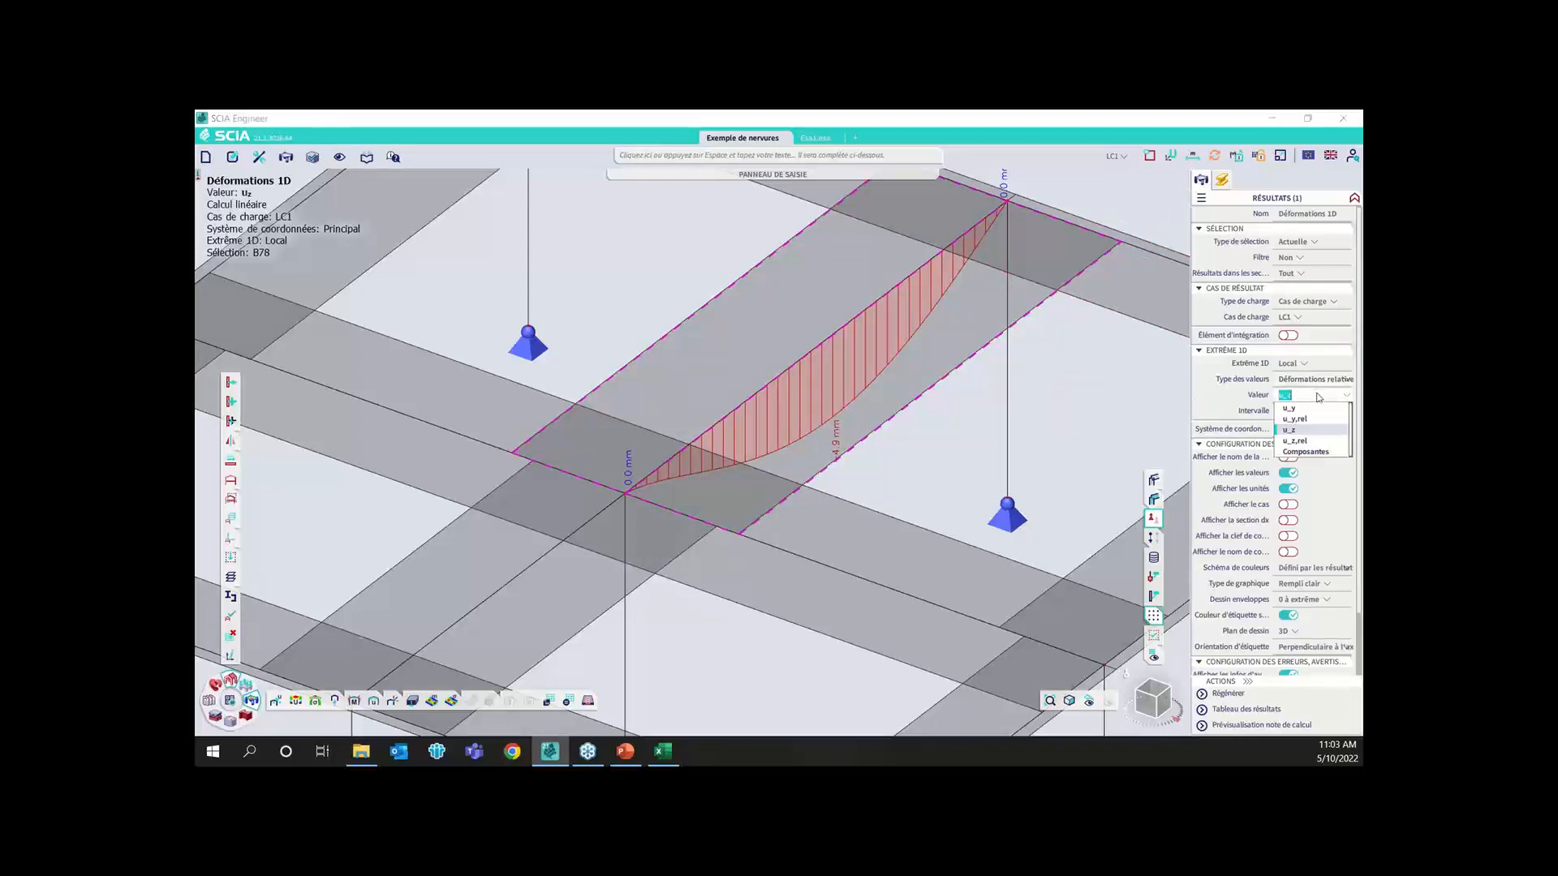
pyautogui.click(1300, 442)
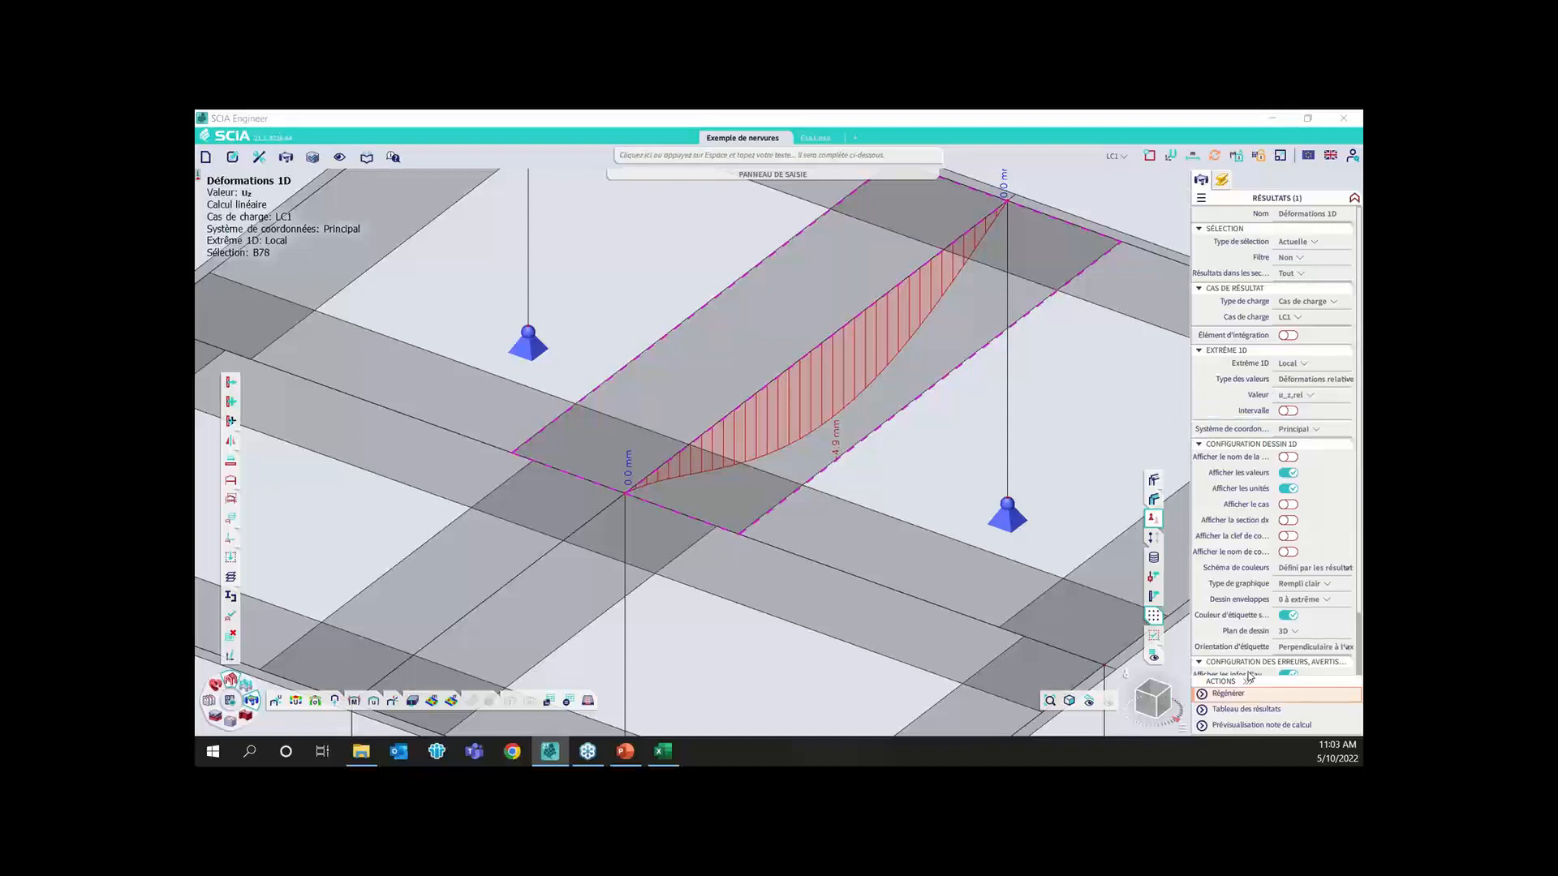
pyautogui.click(1227, 694)
pyautogui.scroll(2, 838, 445)
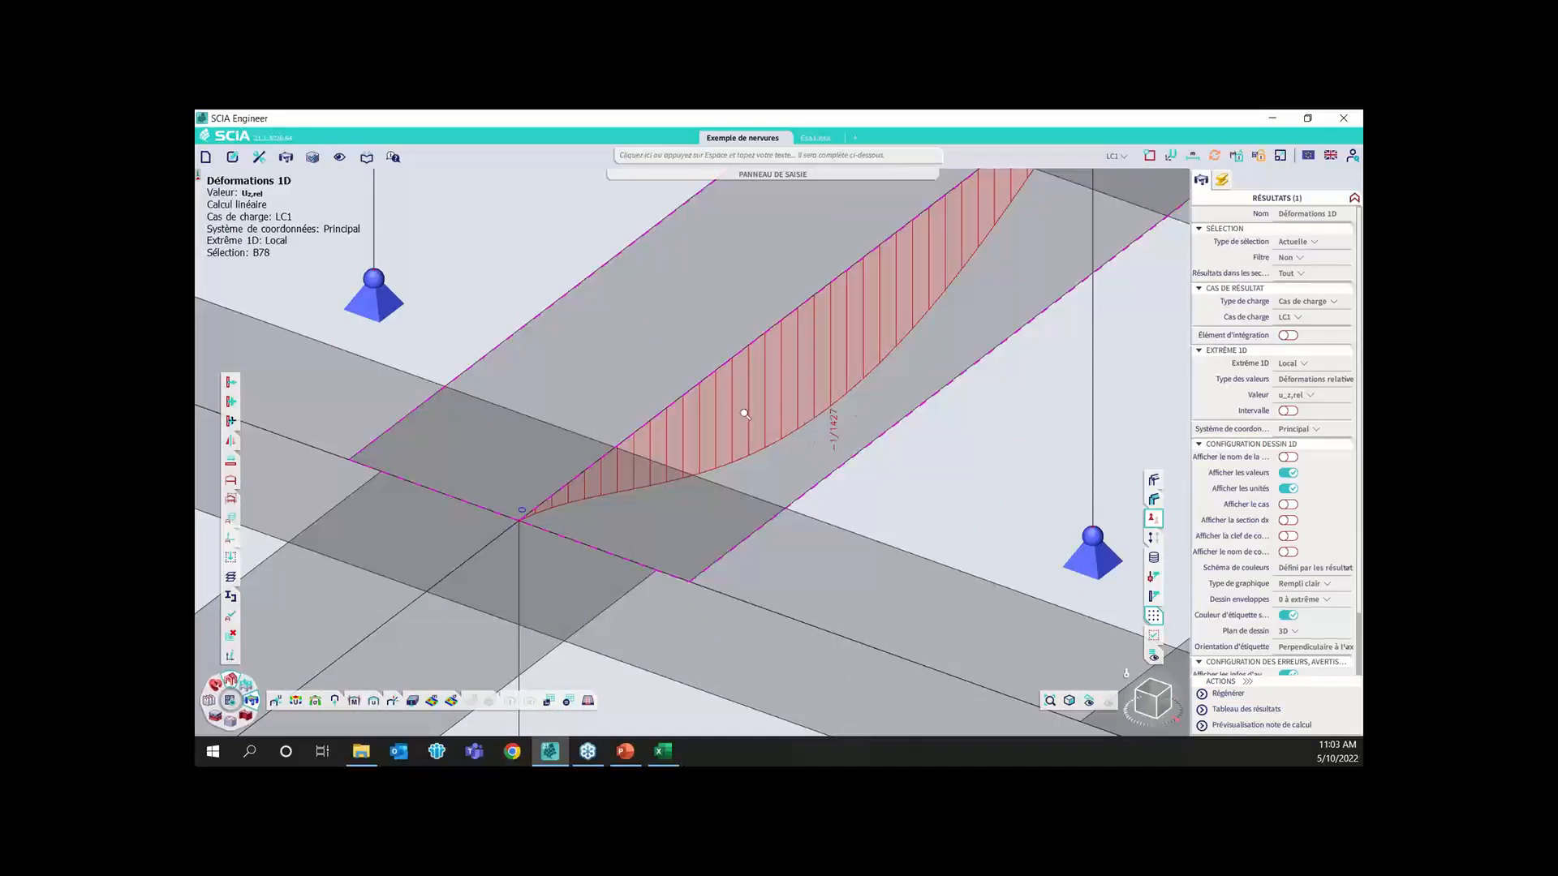
pyautogui.scroll(-2, 831, 410)
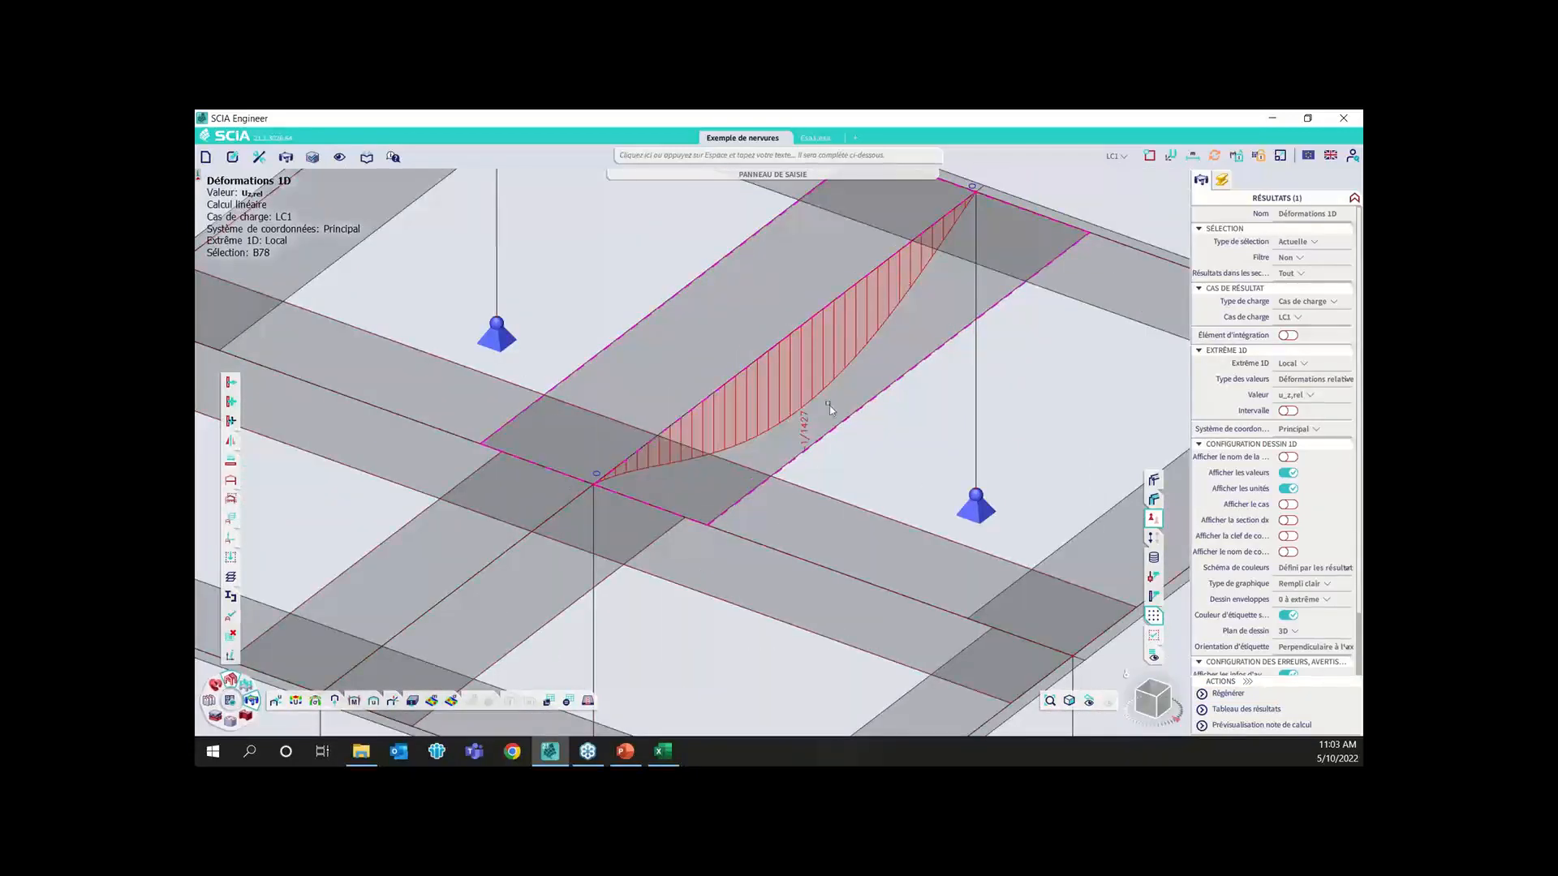
pyautogui.scroll(-3, 771, 387)
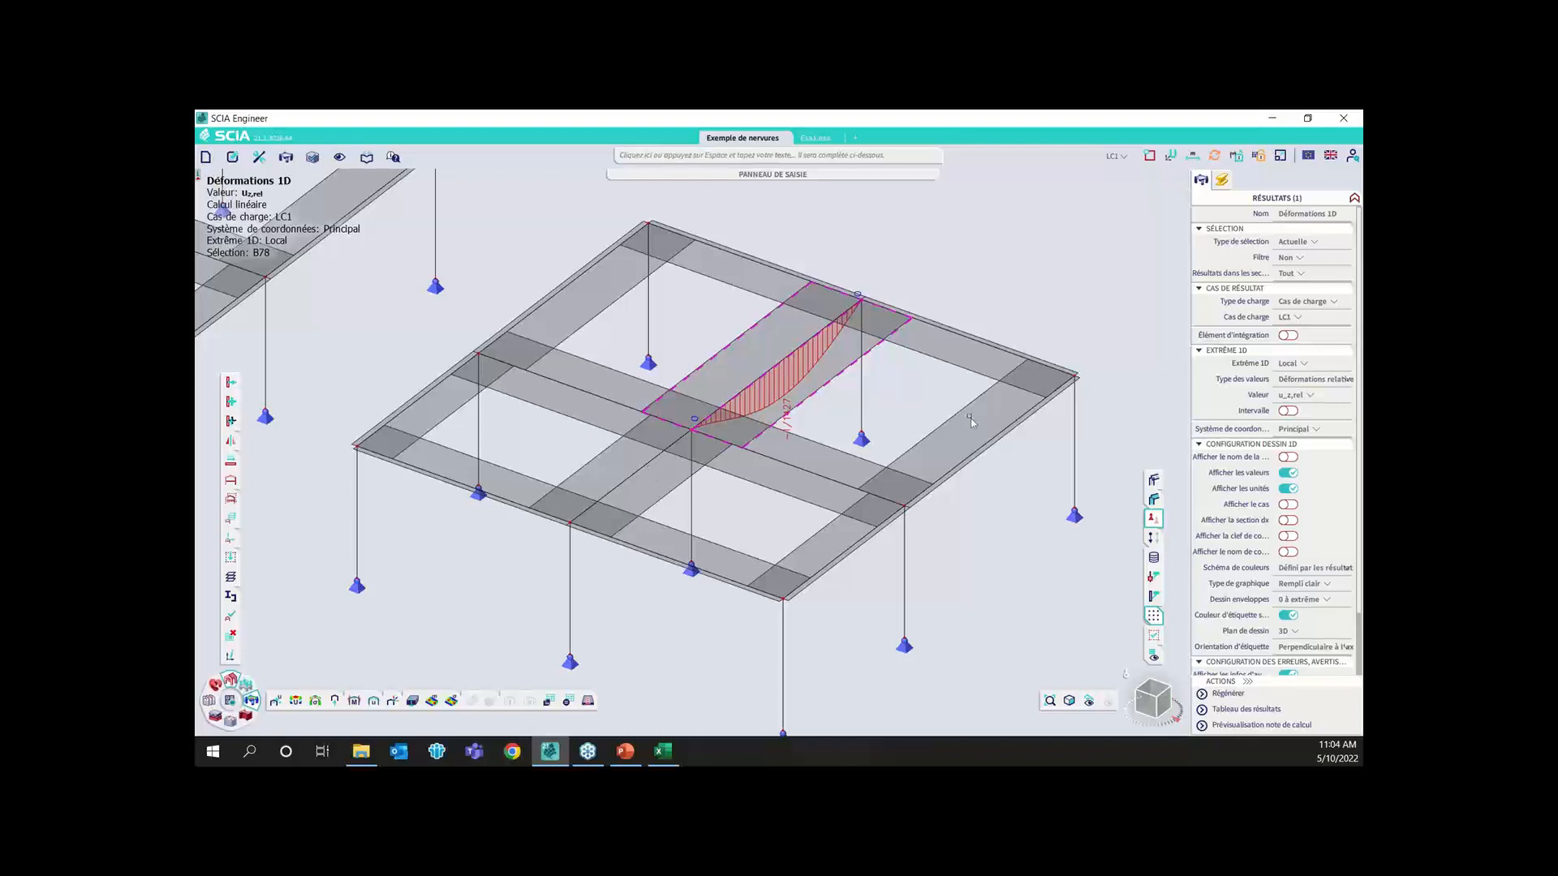
# Clear the rib selection, inspect the first slab models with volumes and surfaces rendered, and restore the wireframe display
pyautogui.scroll(-4, 906, 449)
pyautogui.press('Escape')
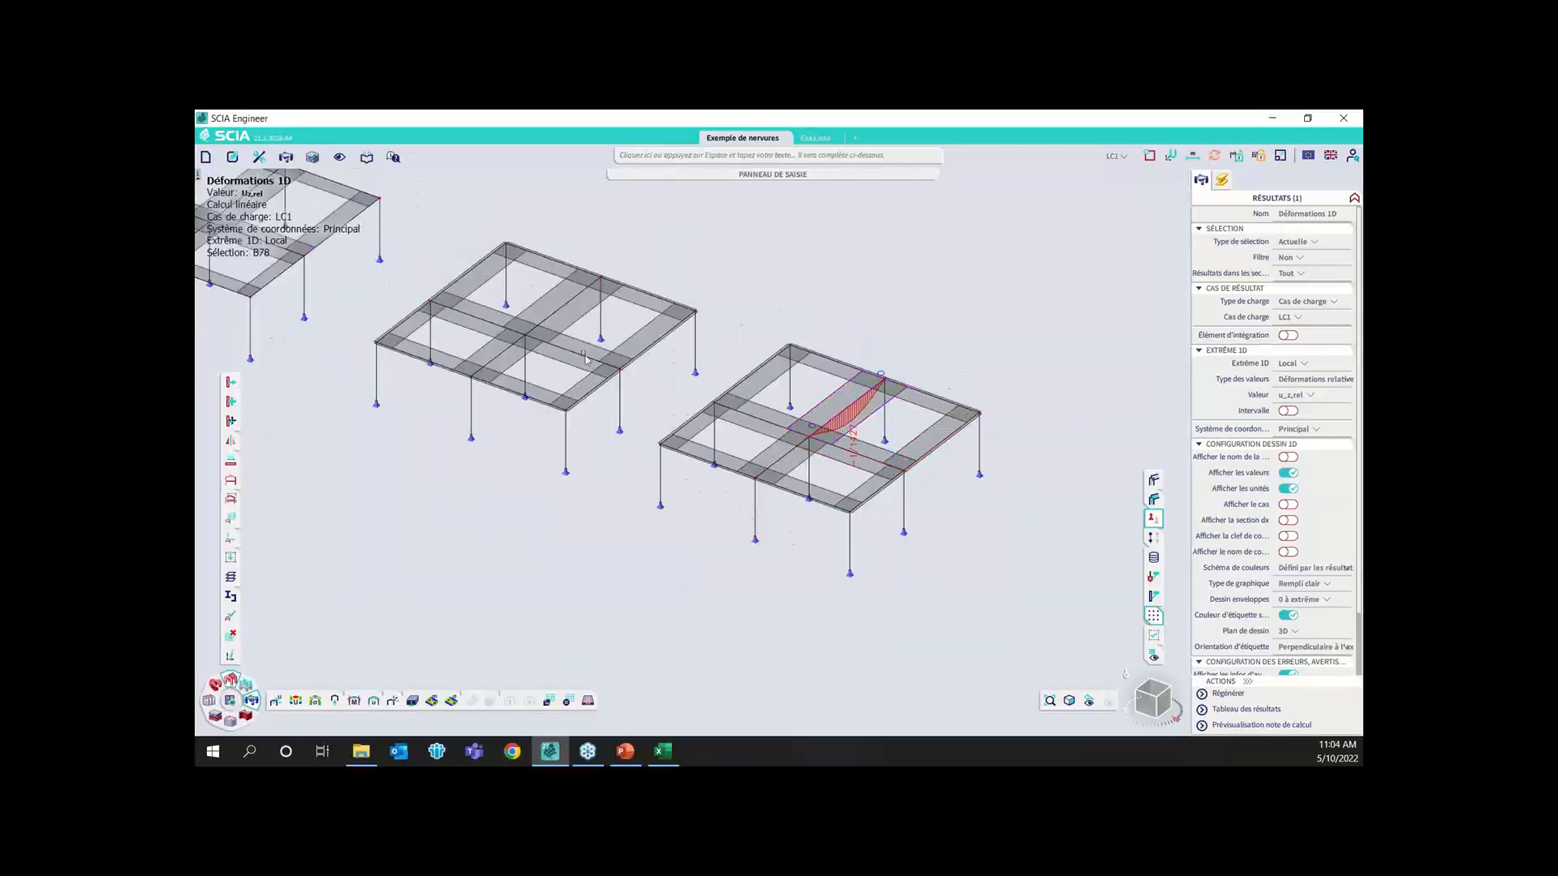
pyautogui.moveTo(690, 379); pyautogui.dragTo(1140, 613, button='middle')
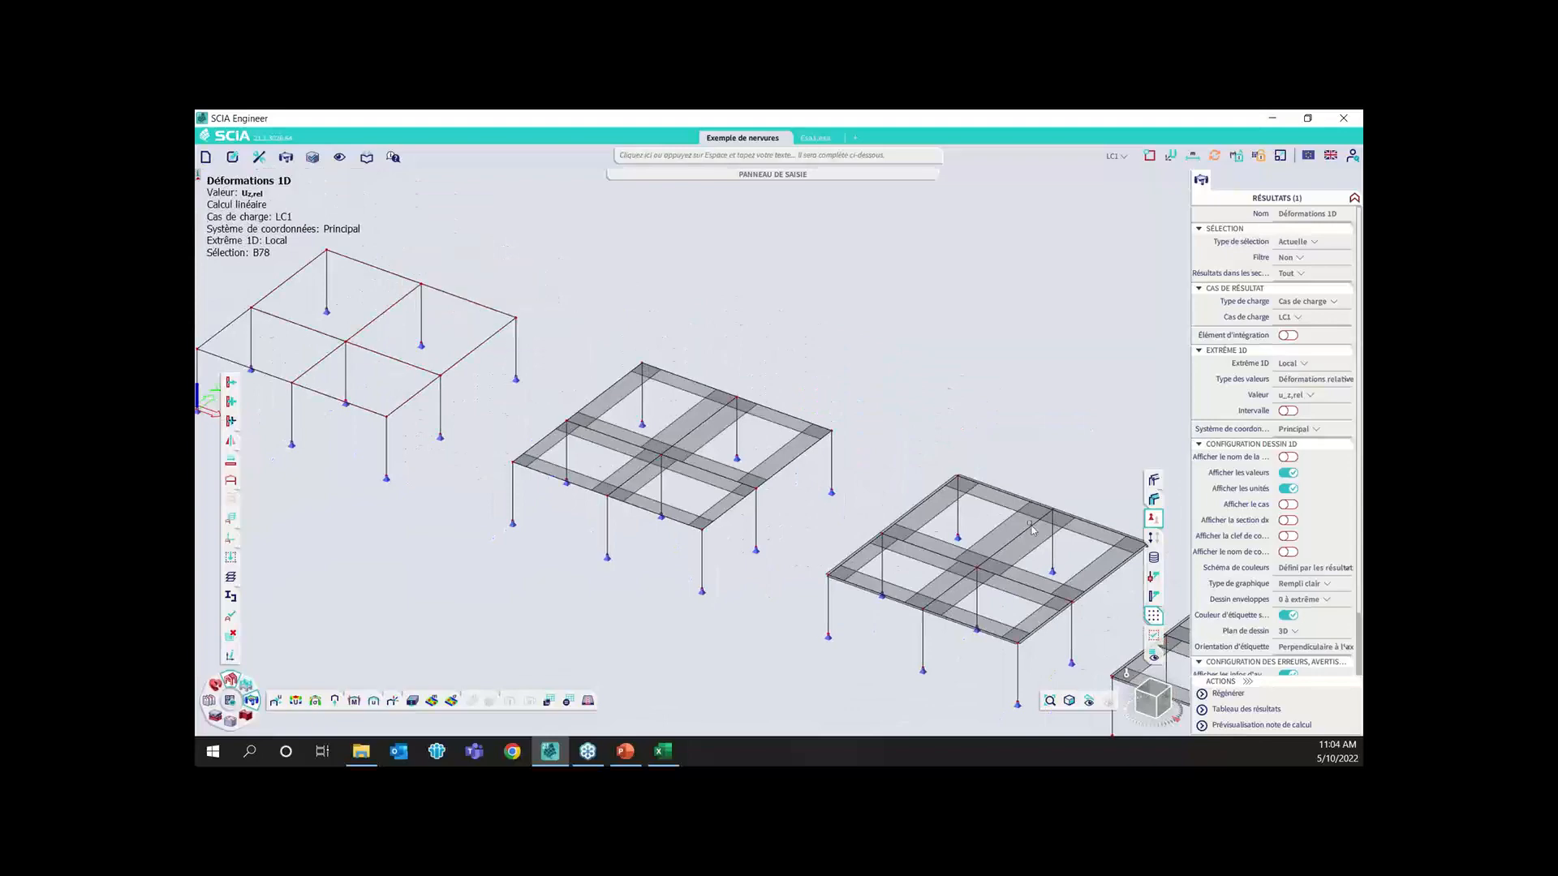
pyautogui.click(1154, 478)
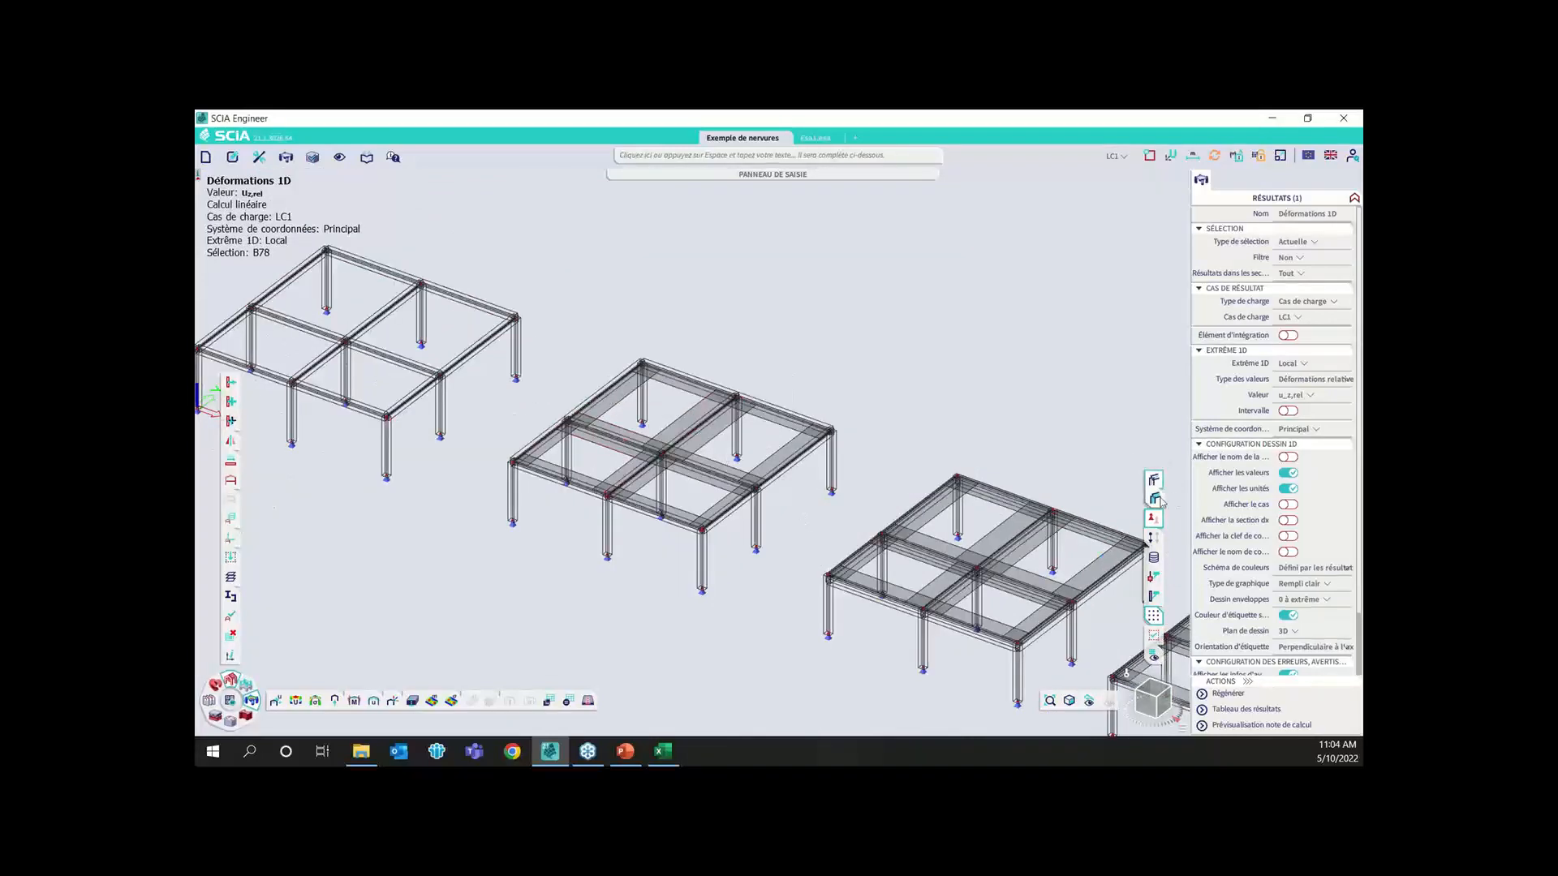
pyautogui.scroll(5, 479, 400)
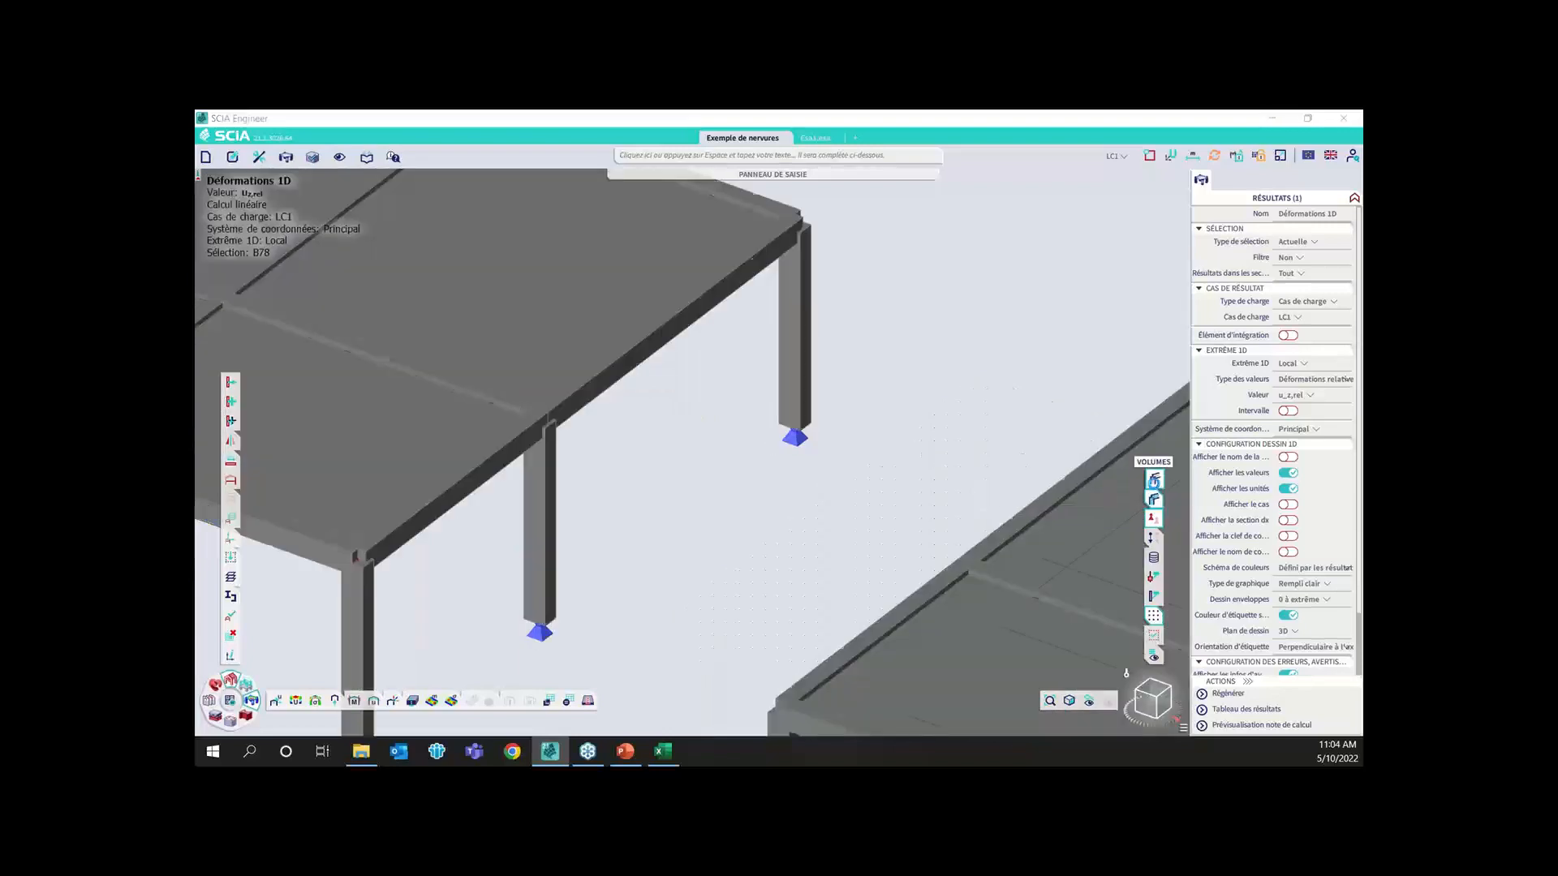
pyautogui.click(1154, 480)
pyautogui.click(1154, 499)
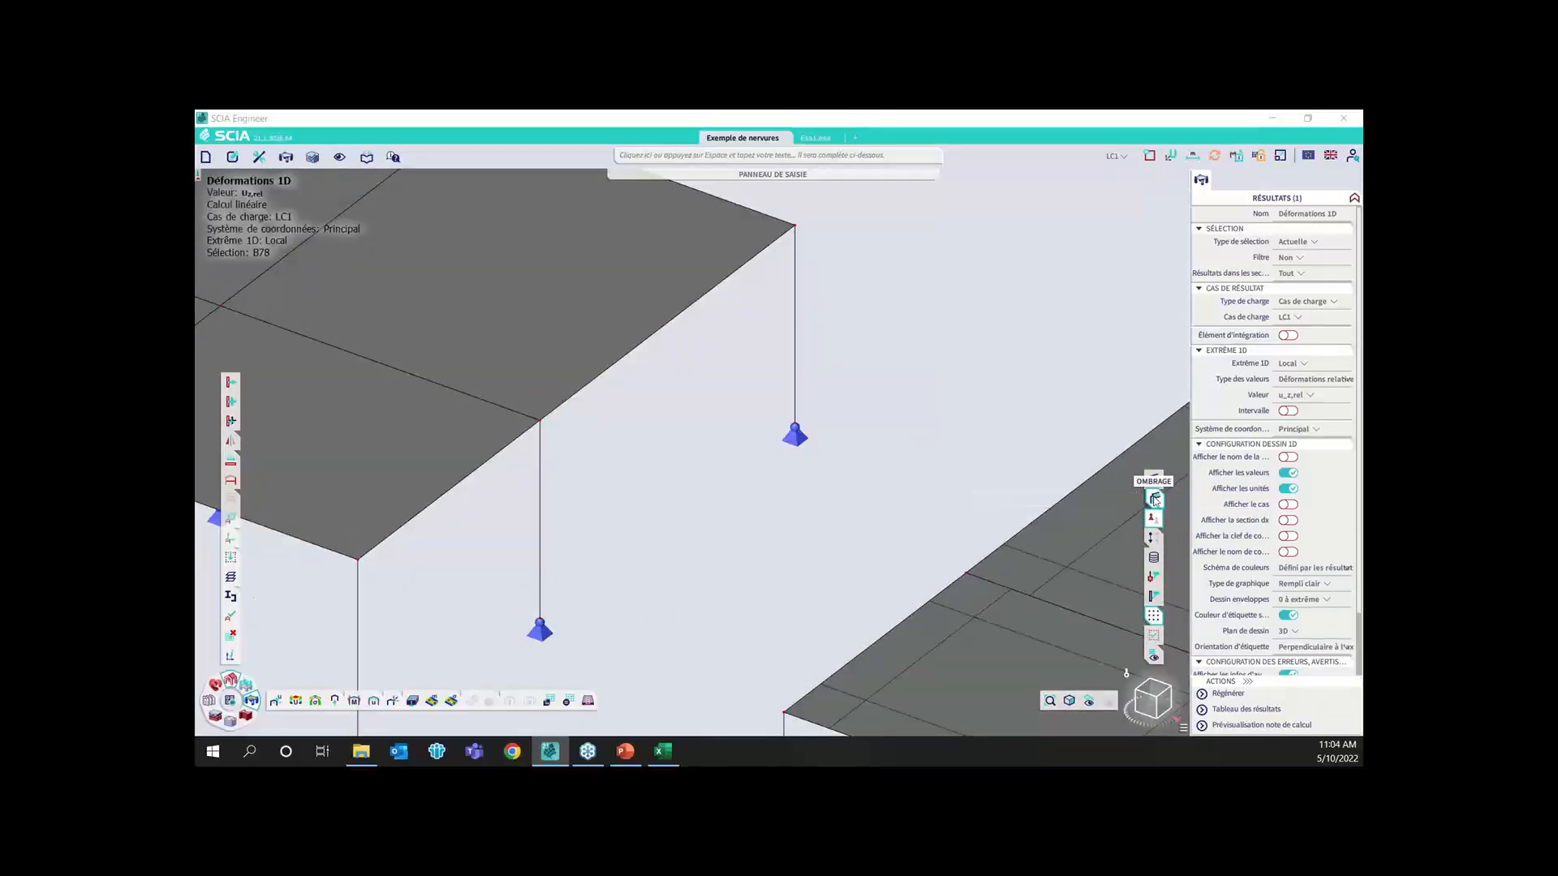
# Connect beam B16 to slab S2 in the first model using Connecter les barres/noeuds, with 1D members connected as ribs
pyautogui.click(491, 402)
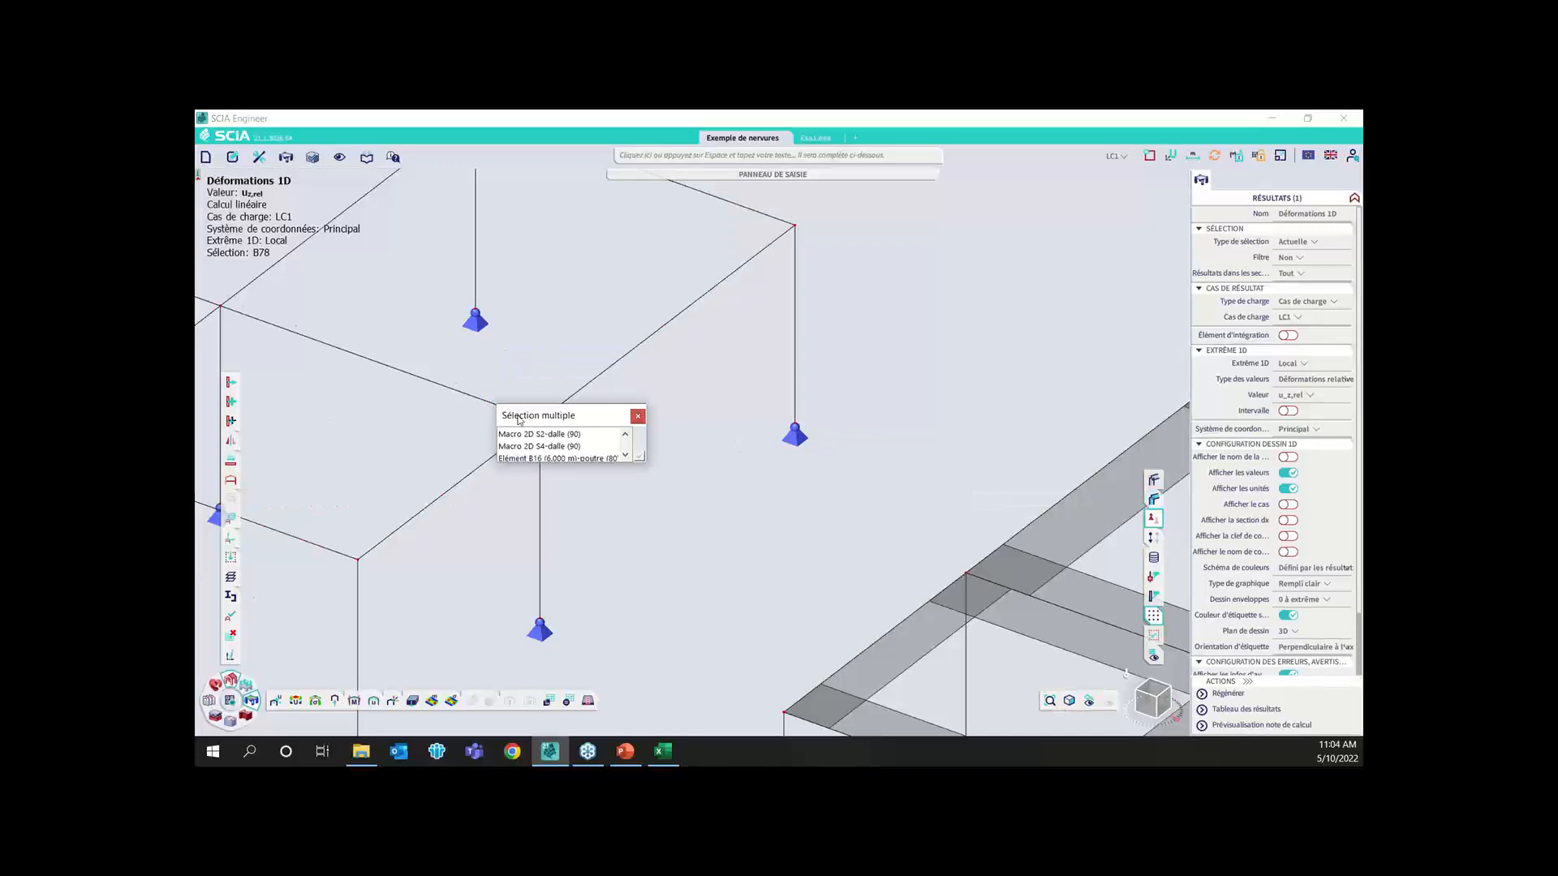
pyautogui.click(528, 458)
pyautogui.click(500, 456)
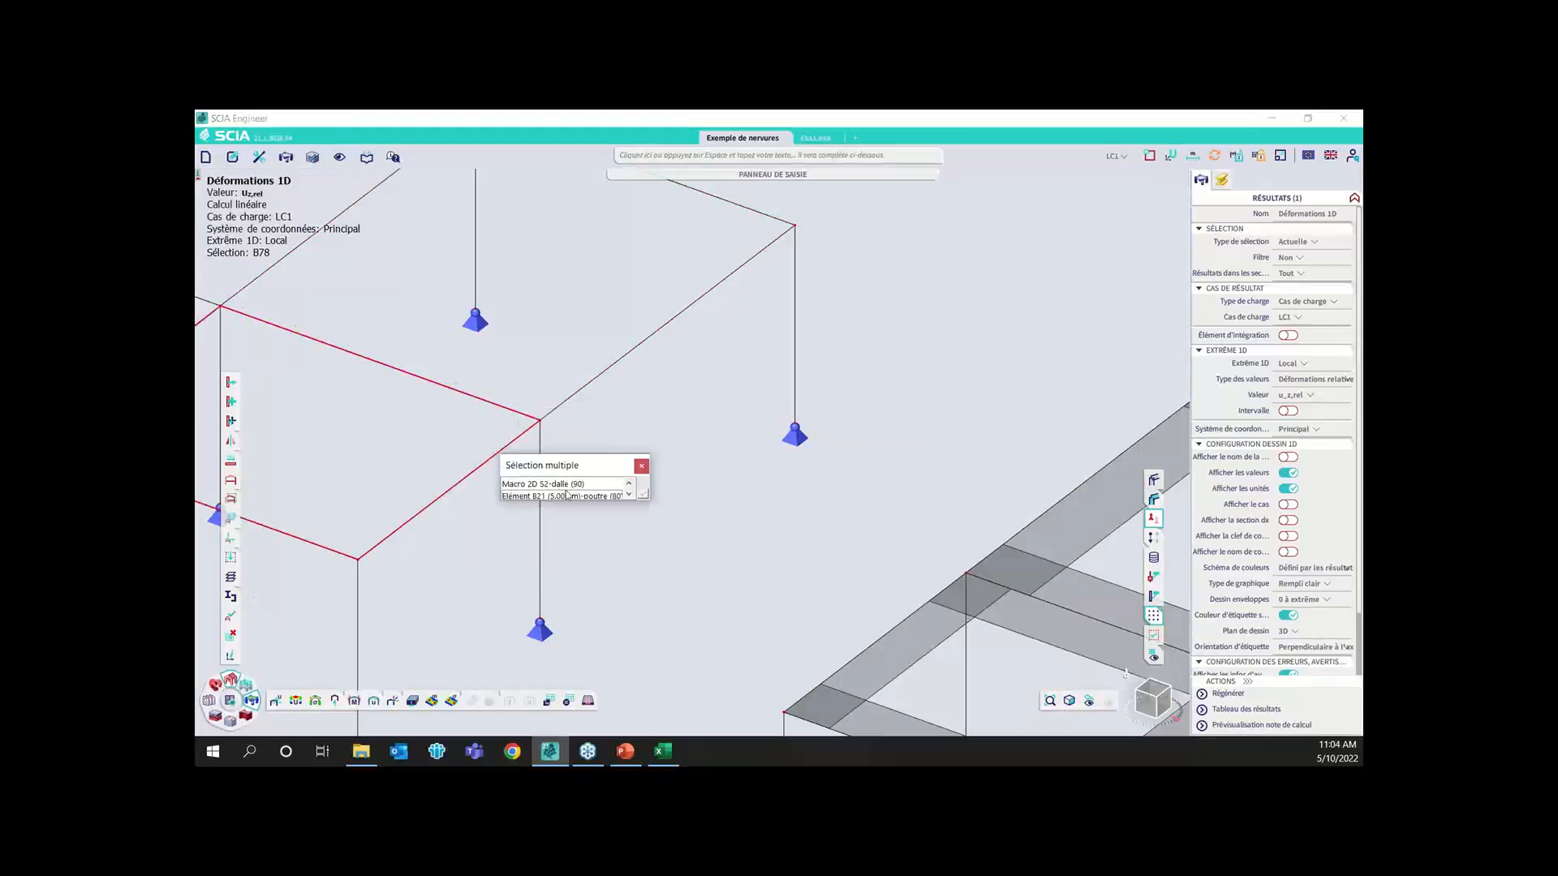
pyautogui.click(565, 485)
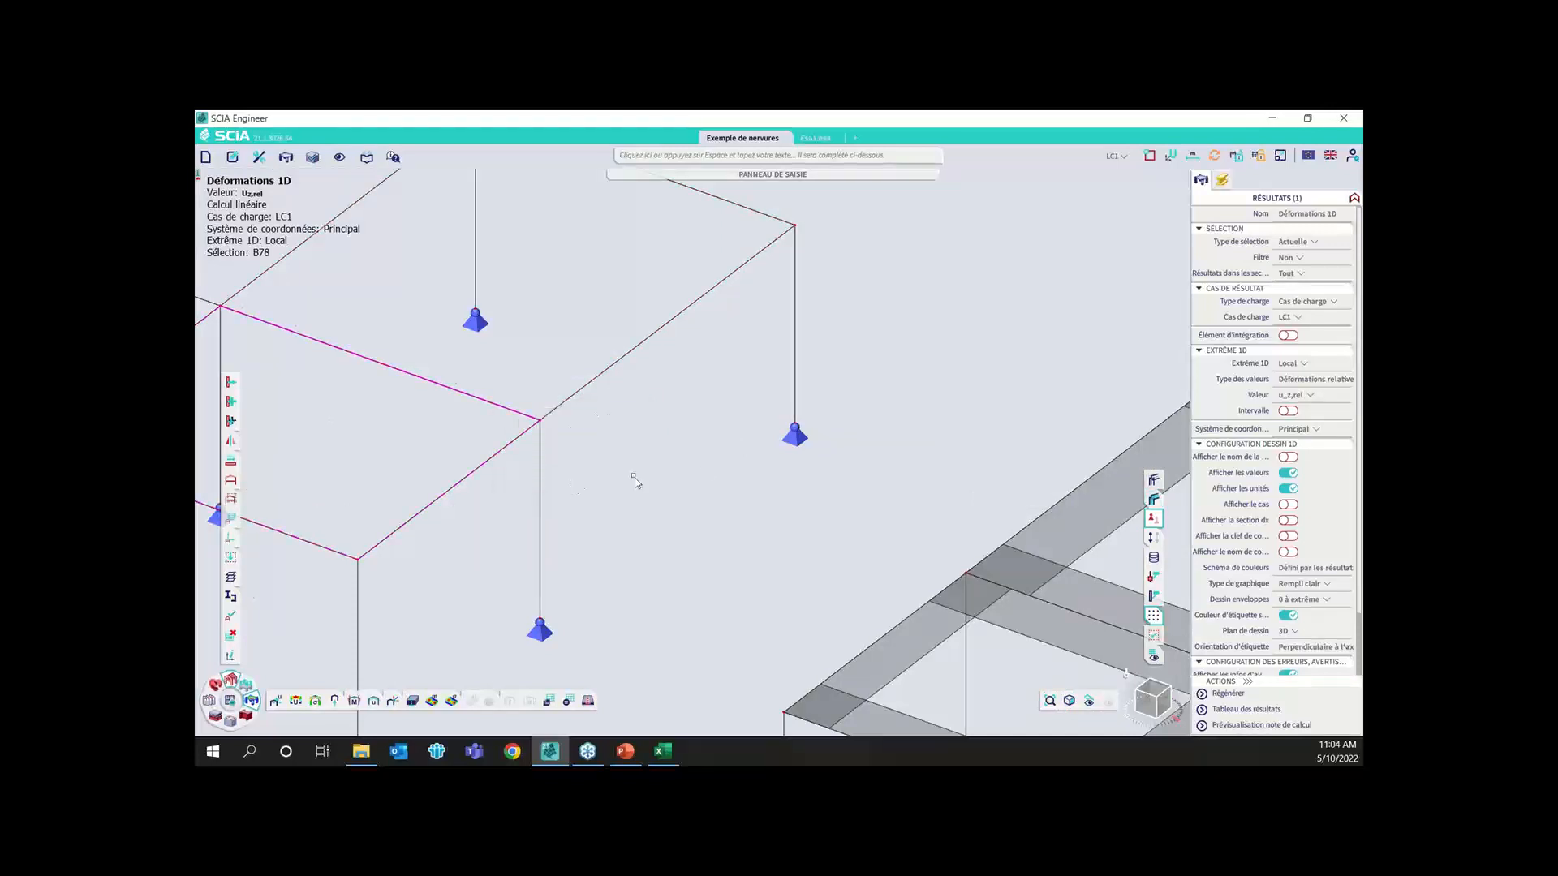
pyautogui.click(679, 158)
pyautogui.write('Connecter les barres/noeuds')
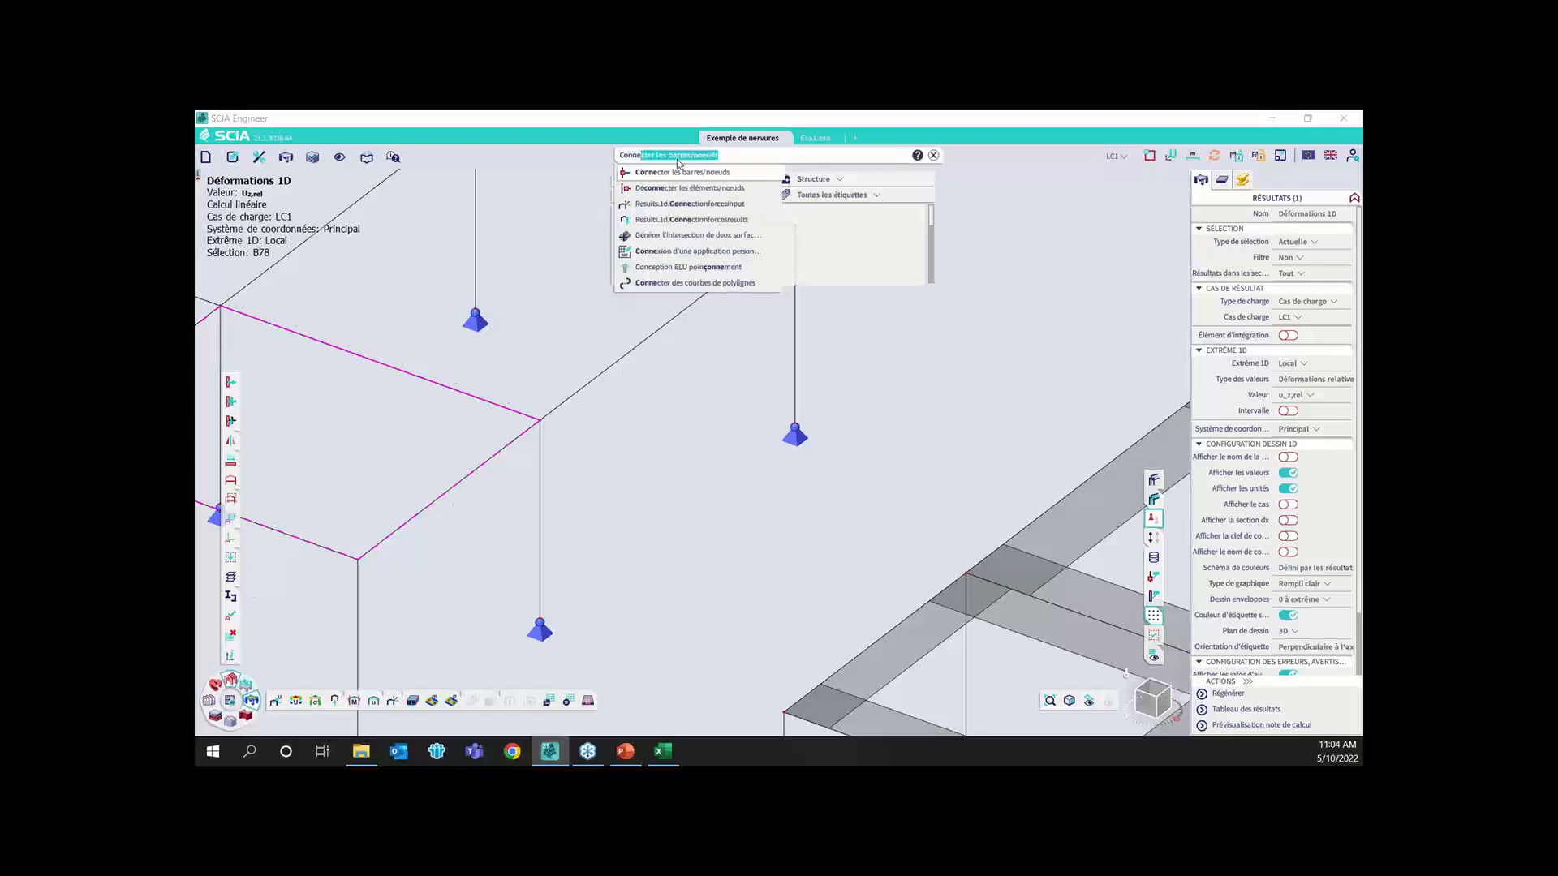
pyautogui.click(667, 176)
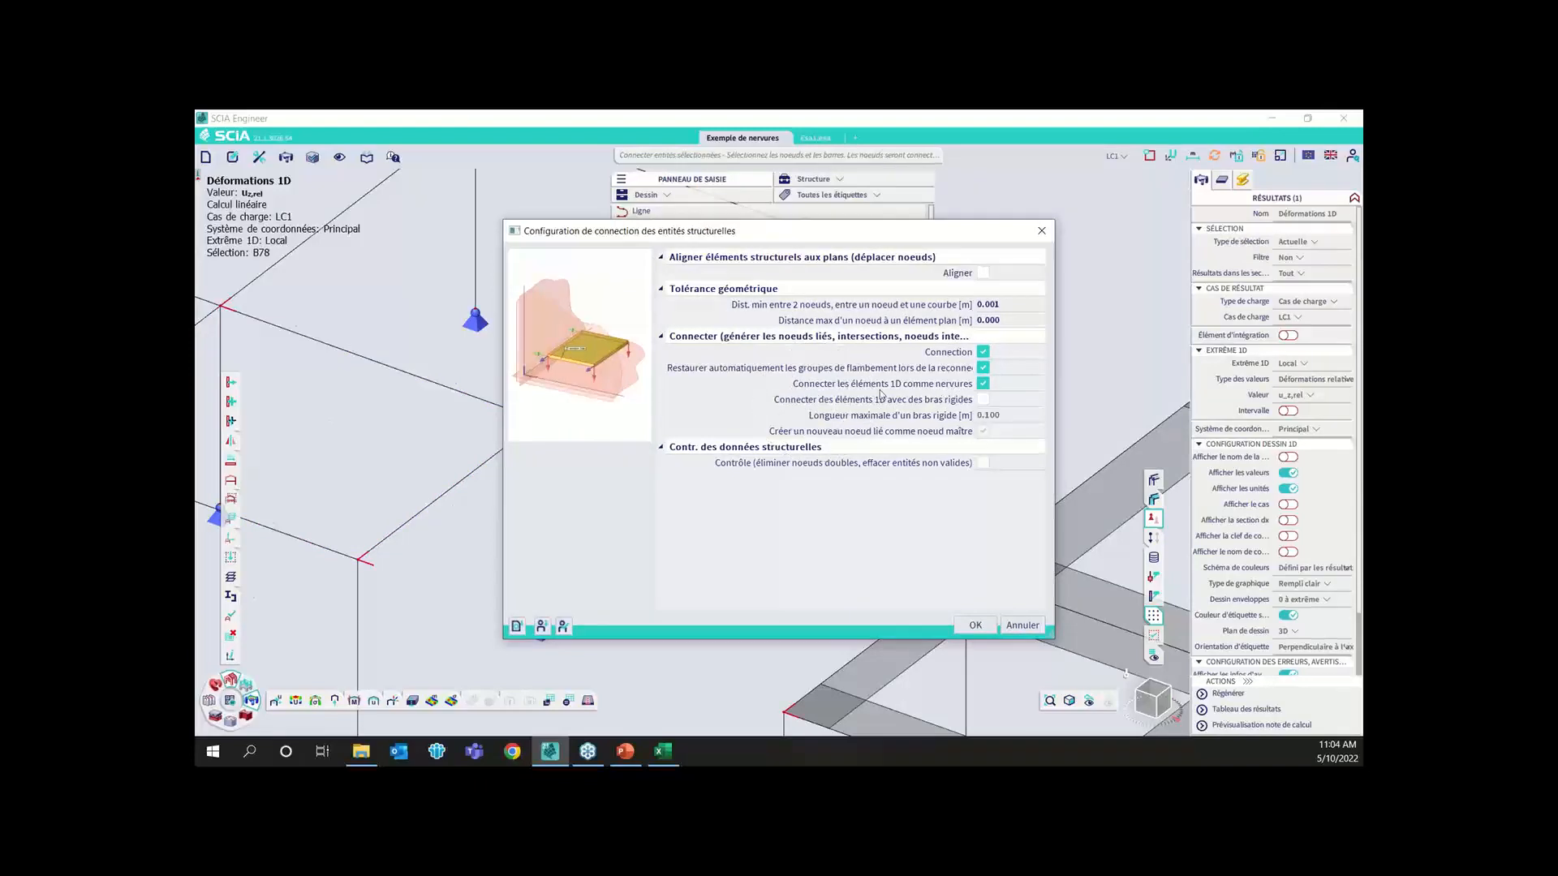
pyautogui.click(975, 625)
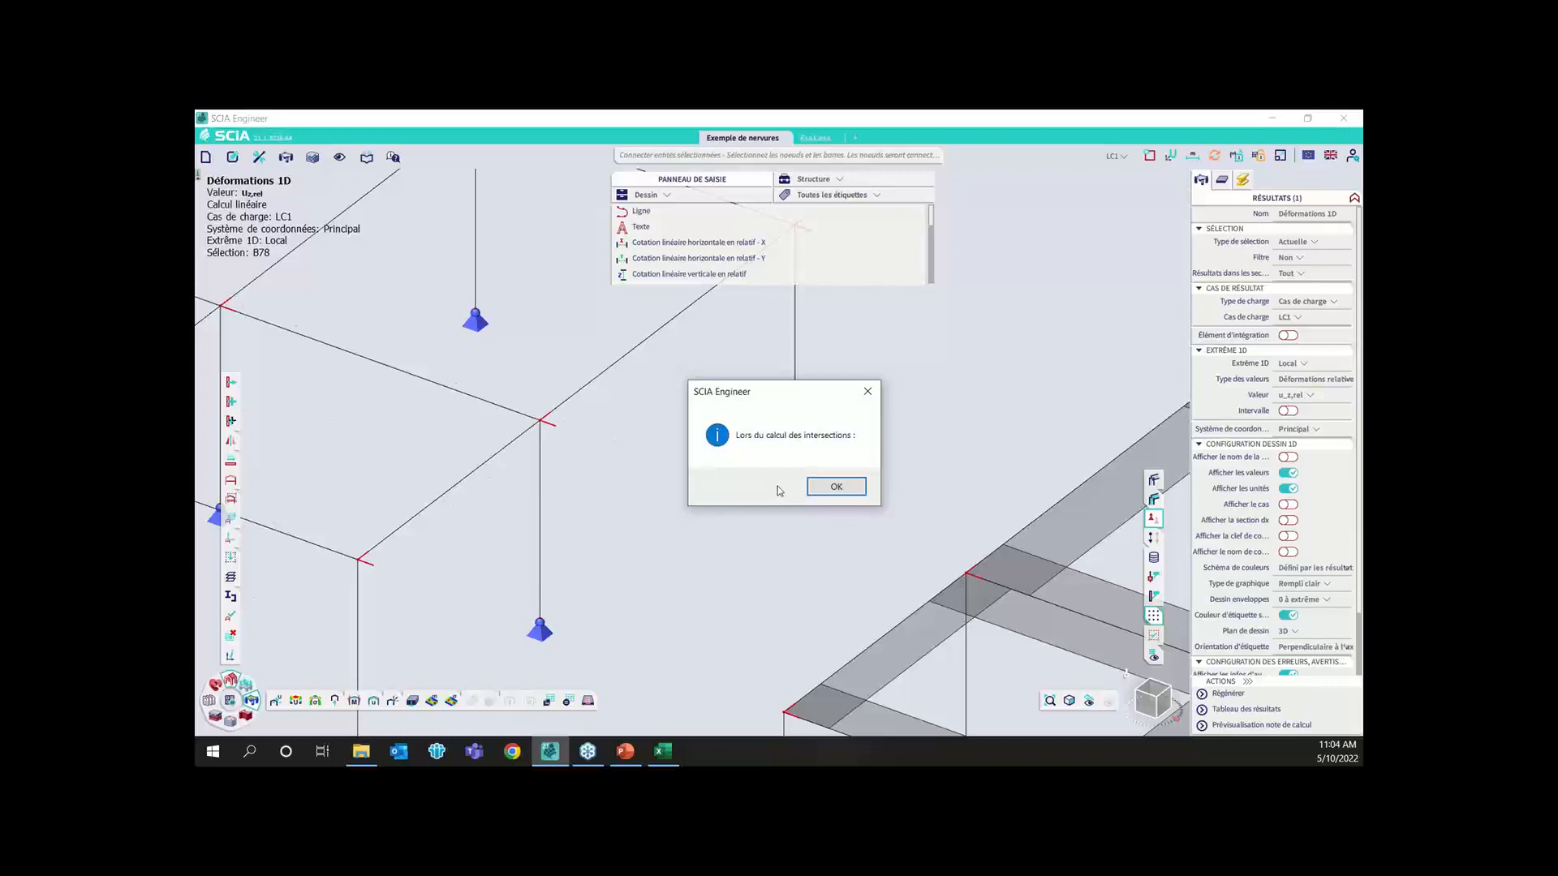
pyautogui.click(836, 487)
pyautogui.click(869, 475)
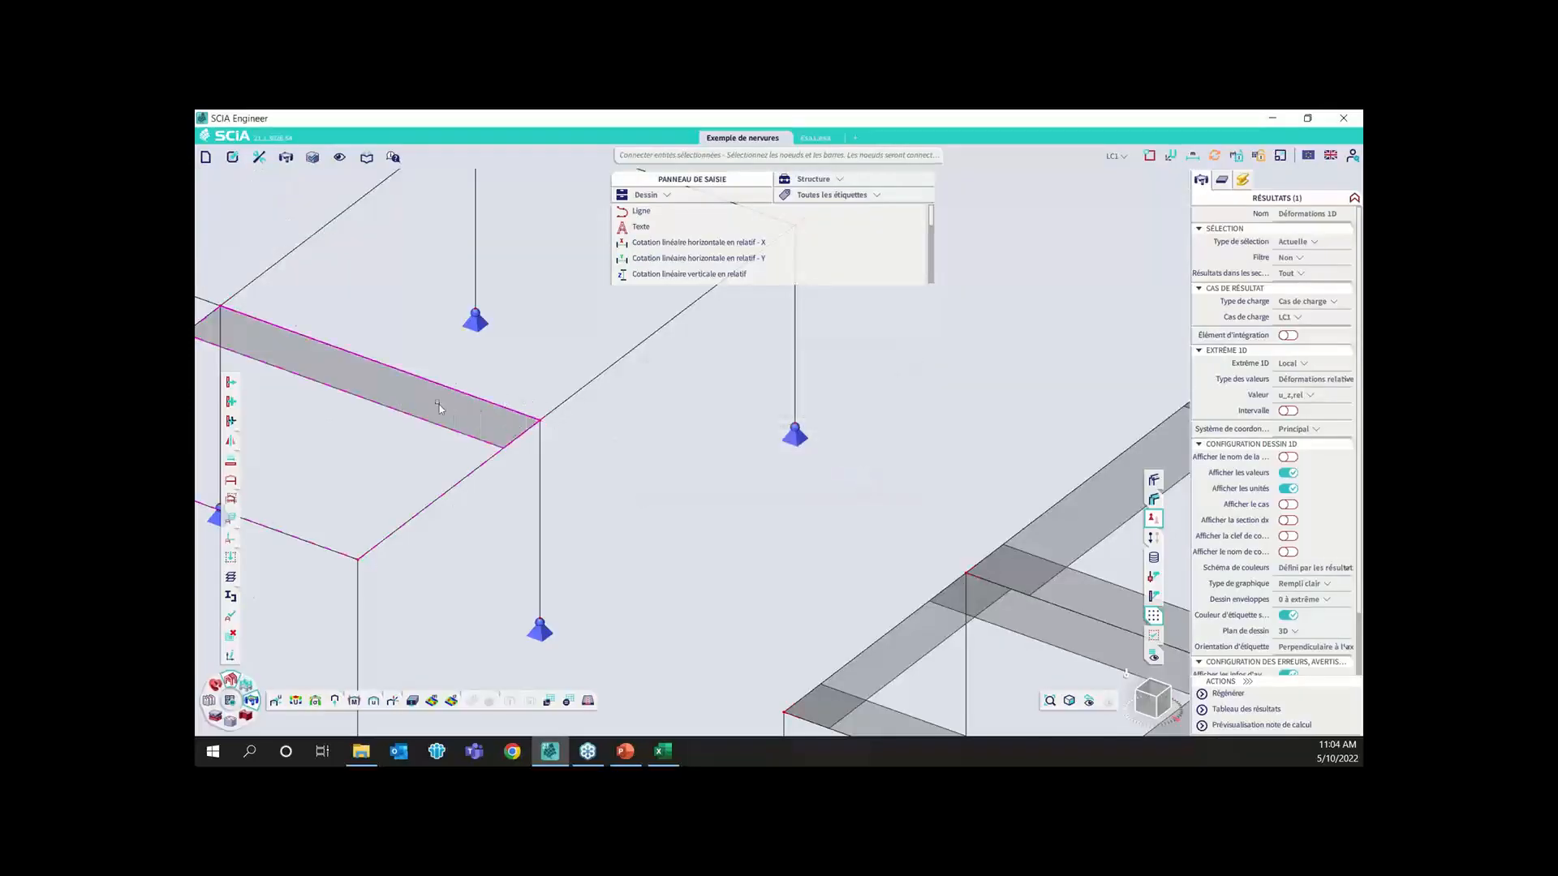
# Review the properties of slab S2 and connected rib B16, and inspect the rib's effective width in the first model
pyautogui.click(1222, 180)
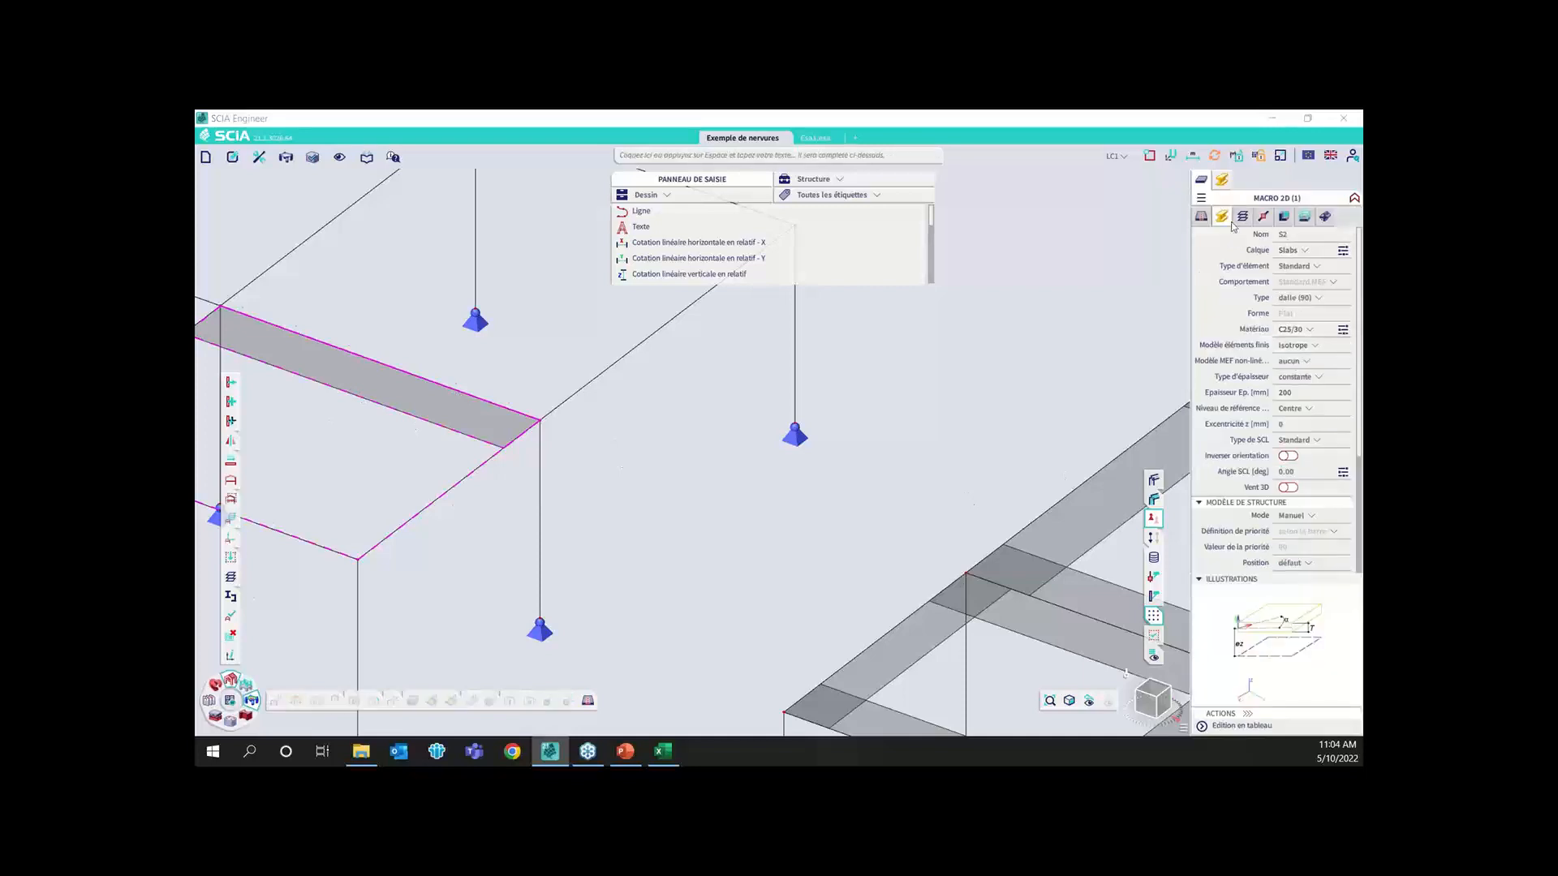
pyautogui.click(1222, 216)
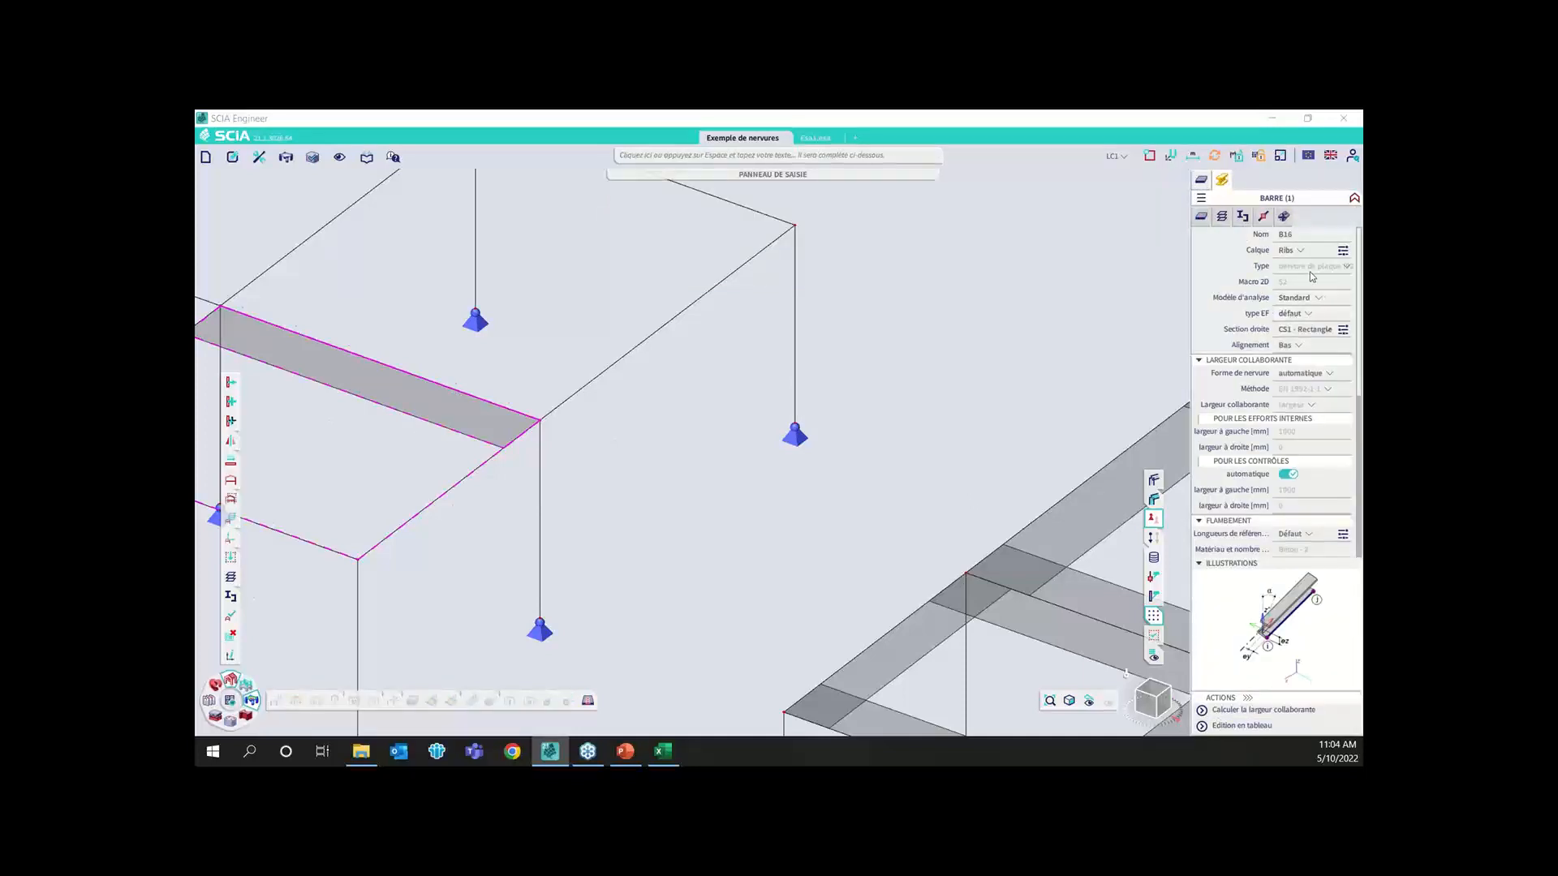
pyautogui.press('ctrl')
pyautogui.press('ctrl')
pyautogui.scroll(-3, 739, 435)
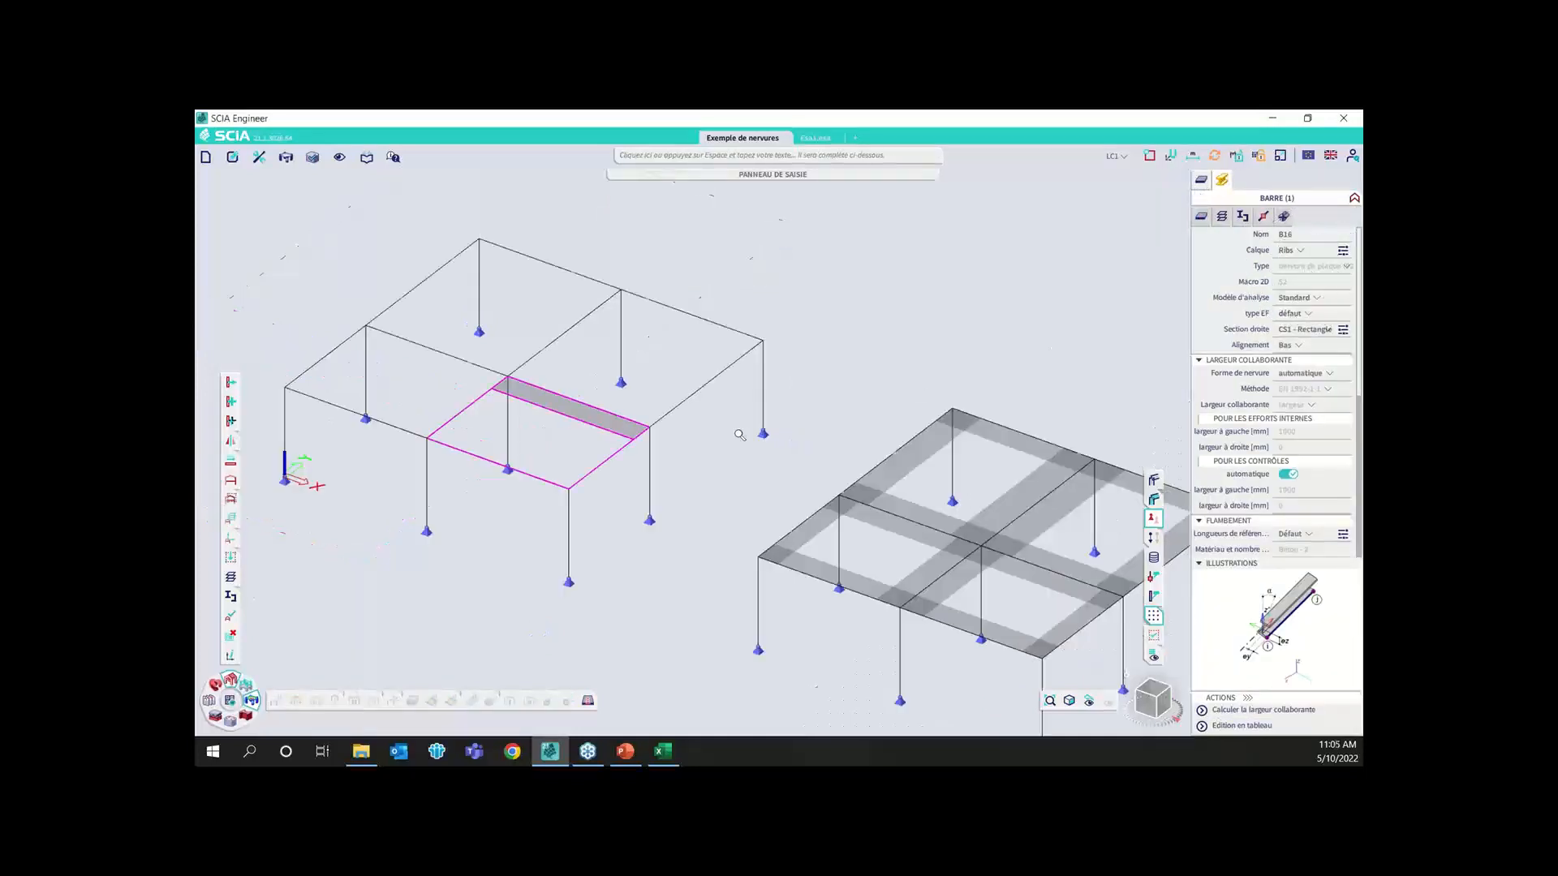
# Clear the beam selection and start a Béton Ferraillage élément 2D on slab S4 in the first model
pyautogui.click(744, 158)
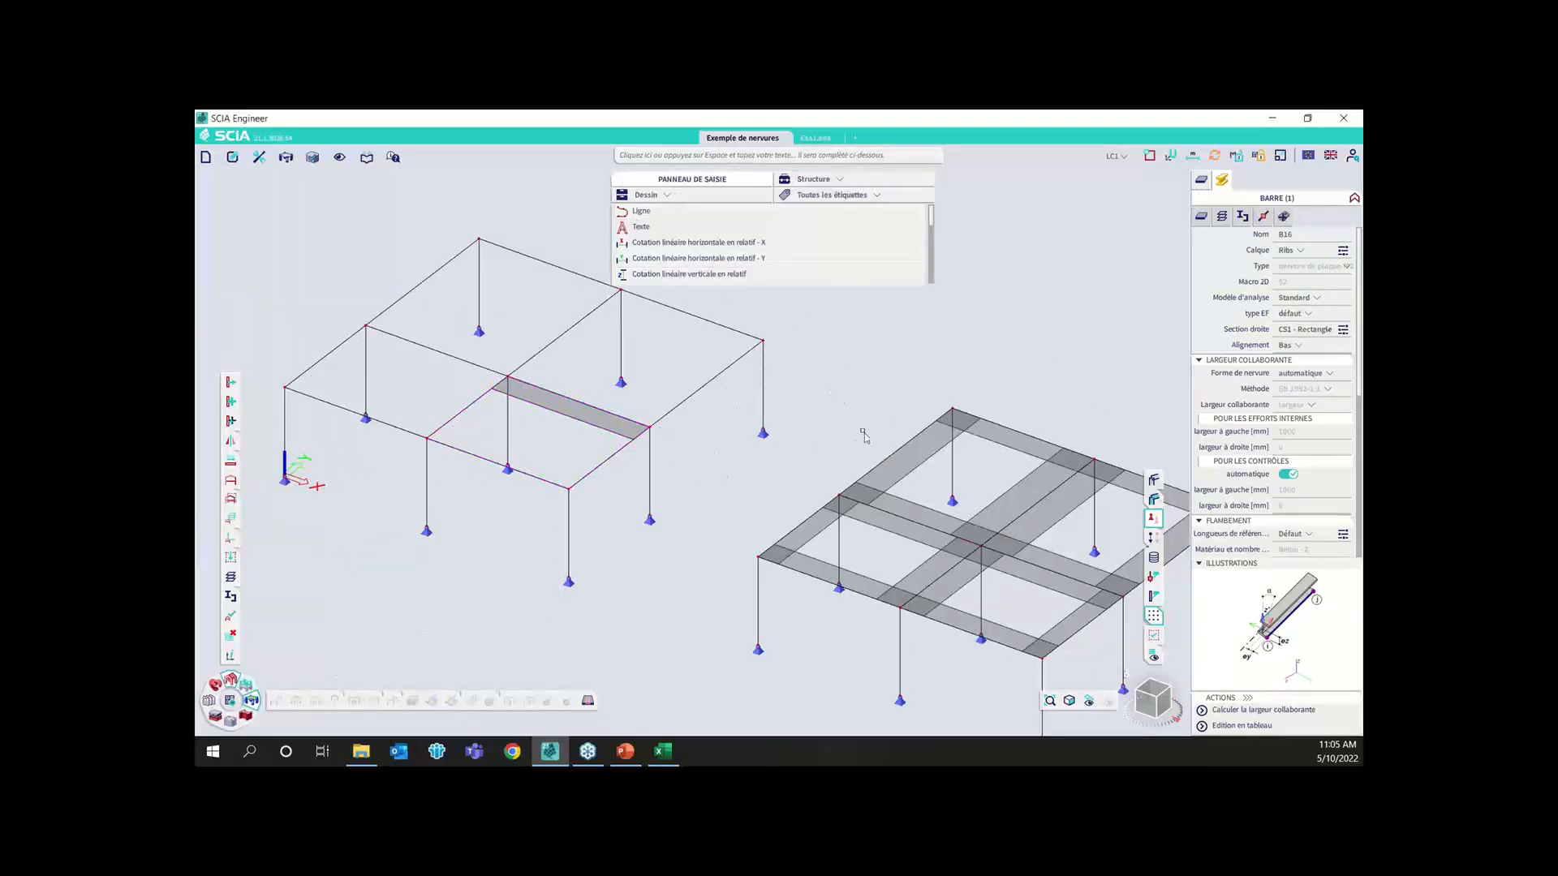
pyautogui.press('Escape')
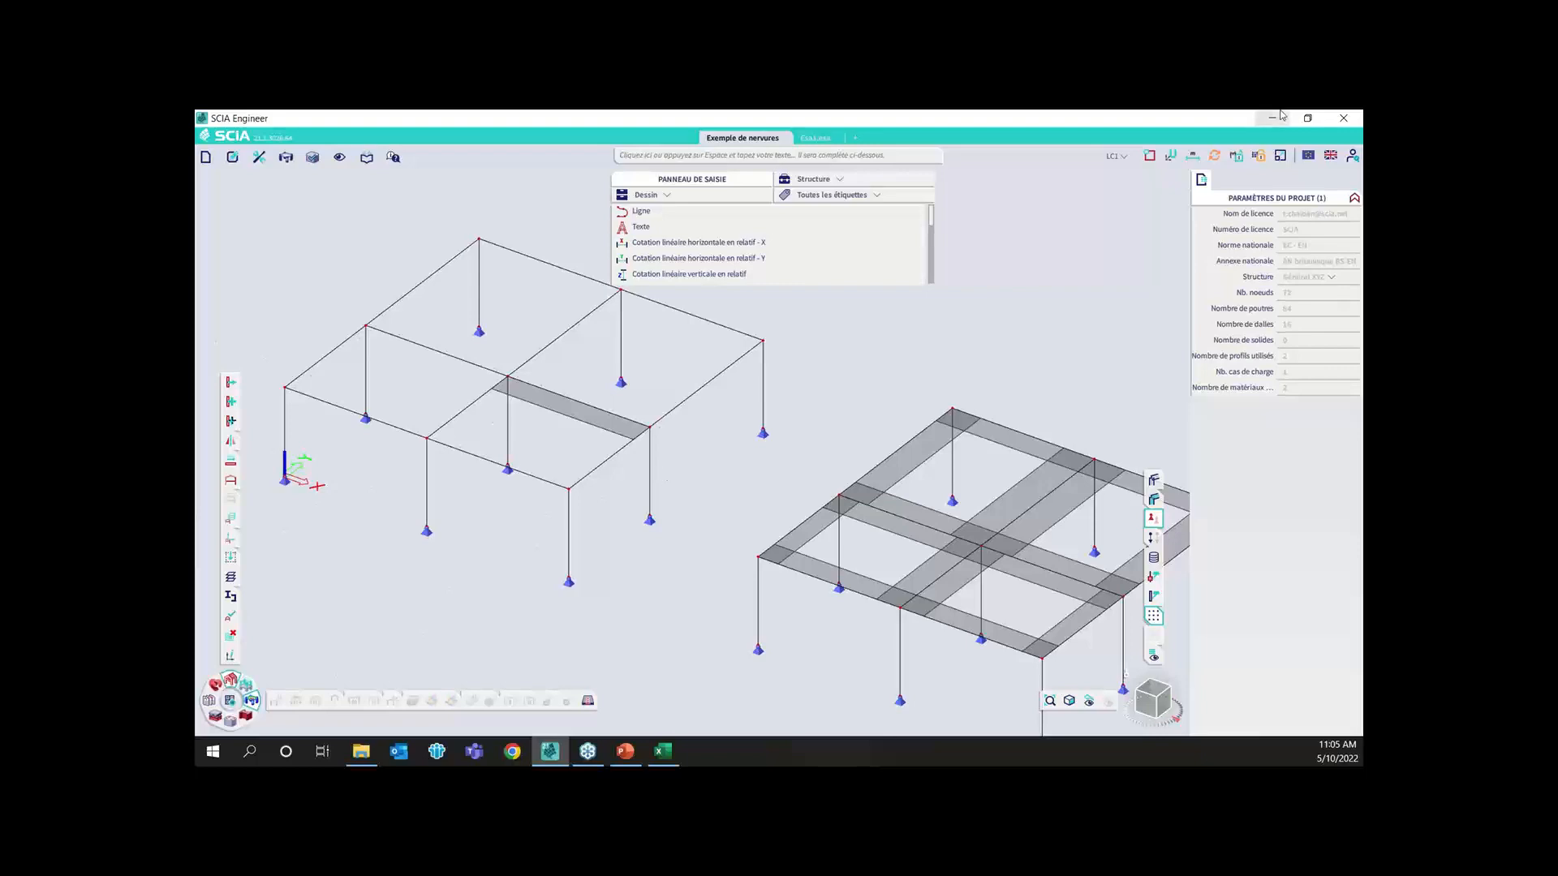
pyautogui.click(815, 179)
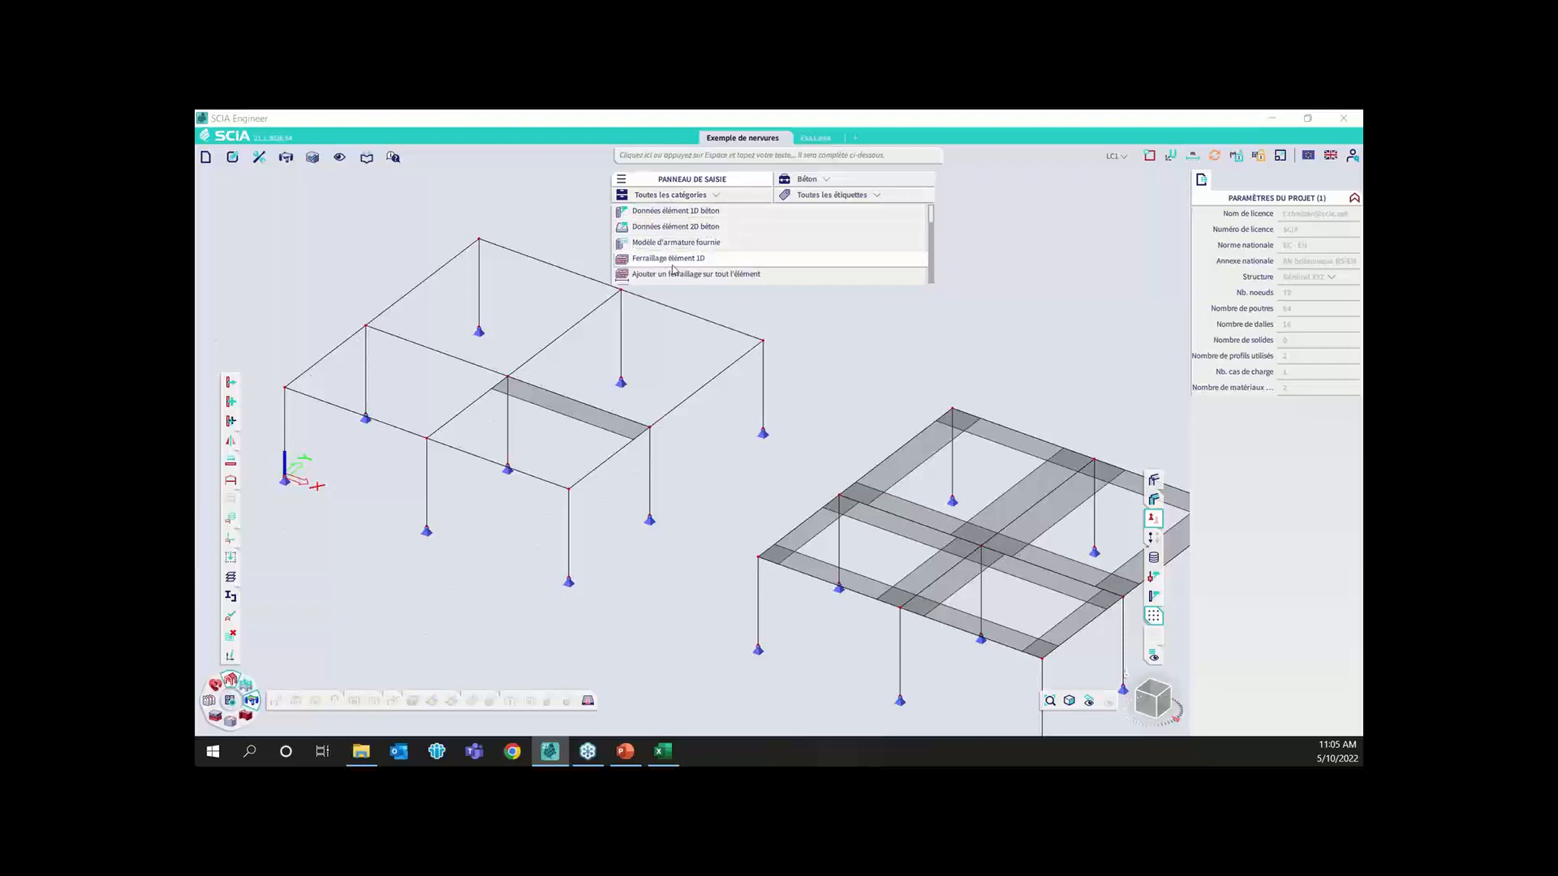
pyautogui.scroll(-3, 681, 268)
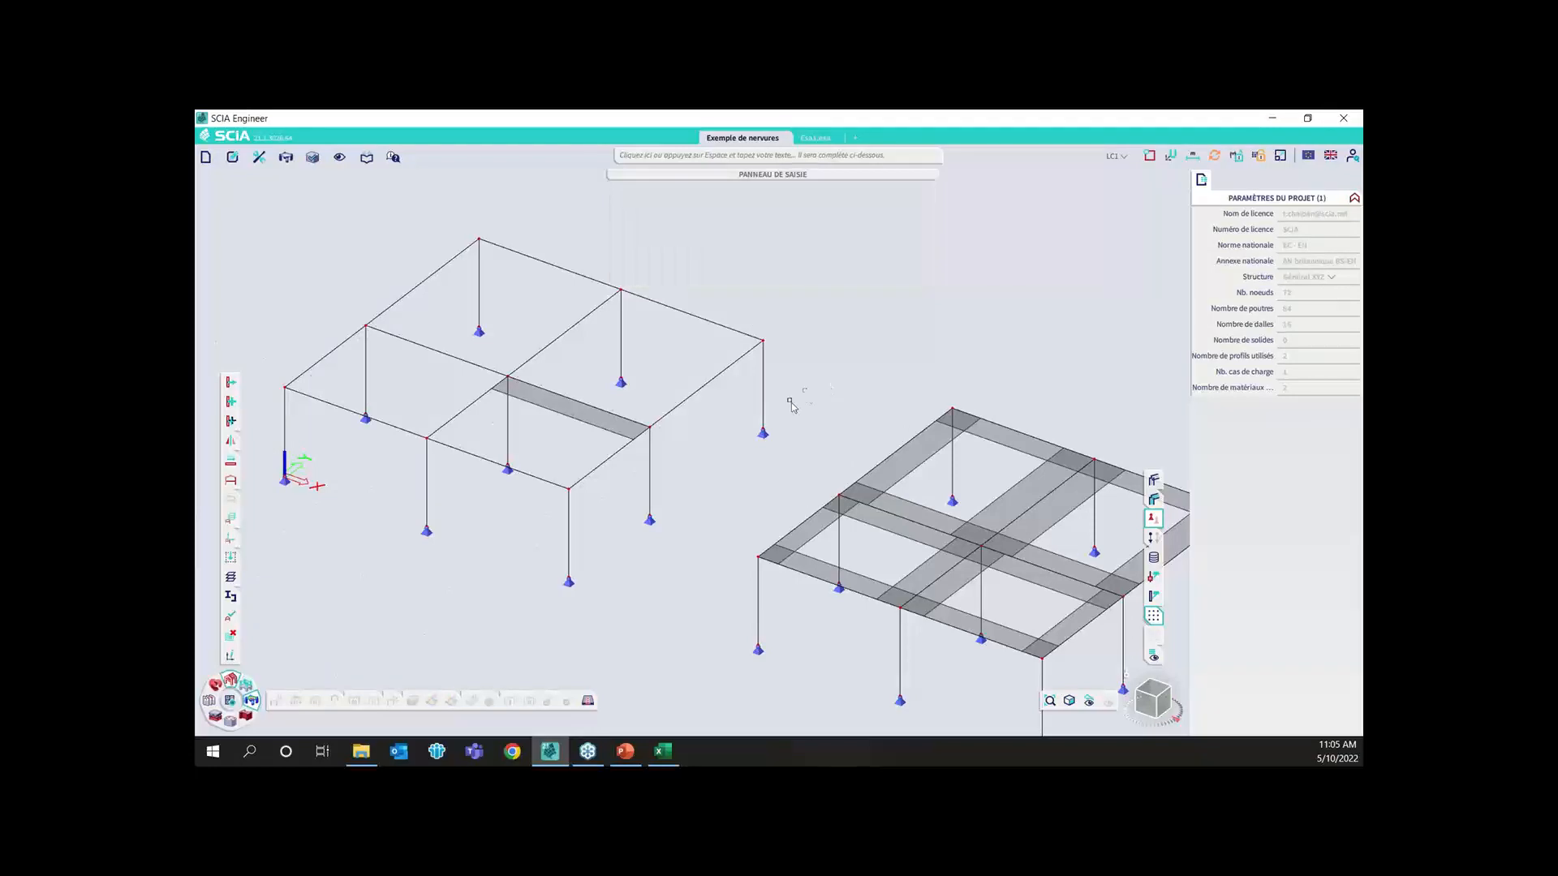
pyautogui.moveTo(868, 177)
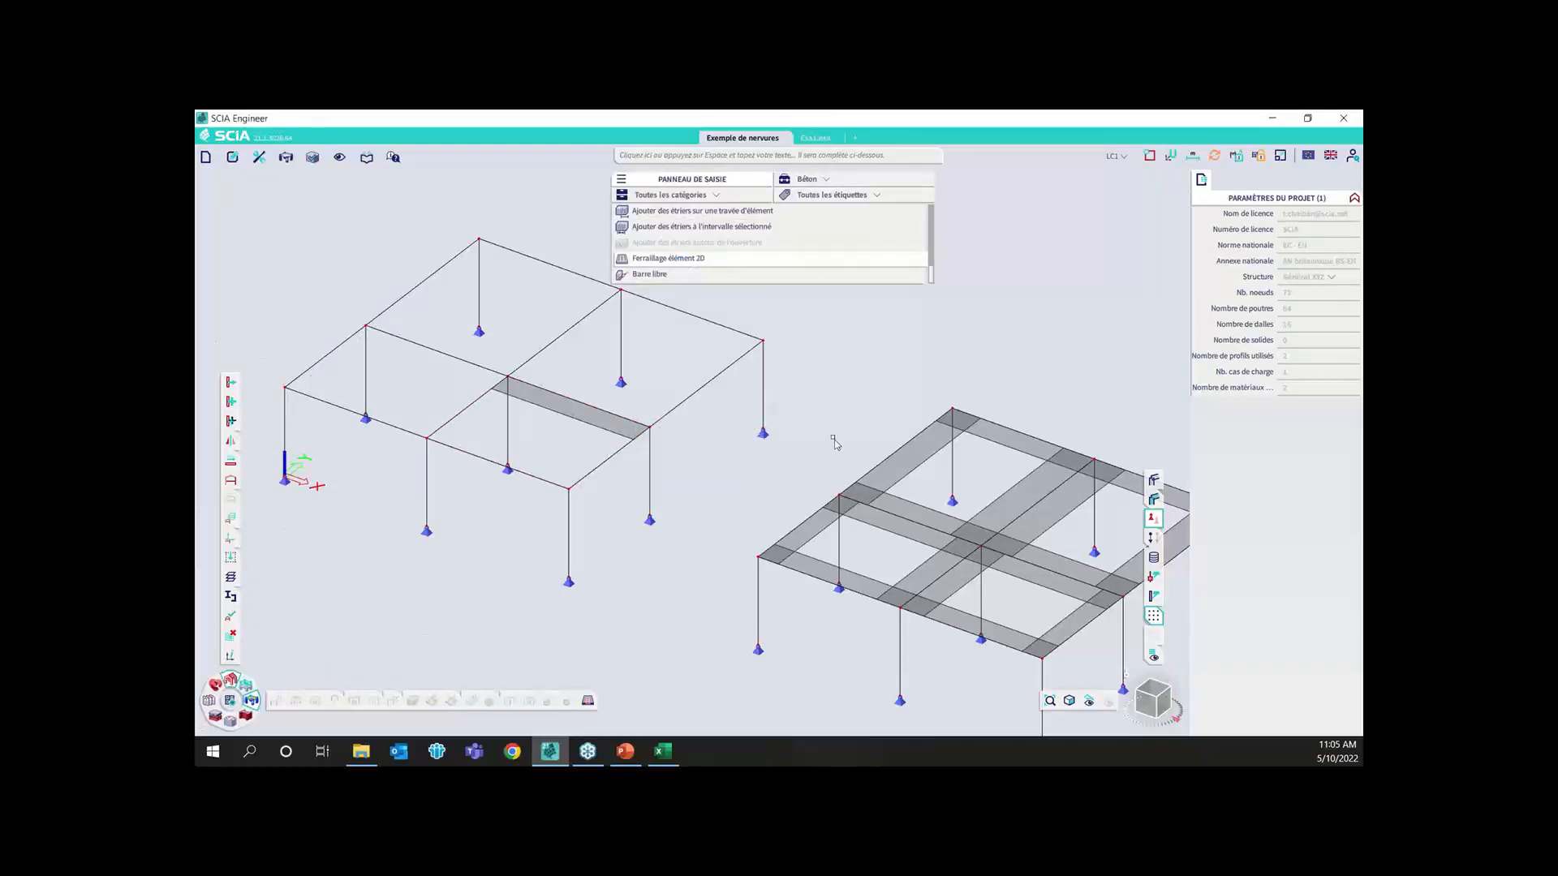
pyautogui.click(699, 391)
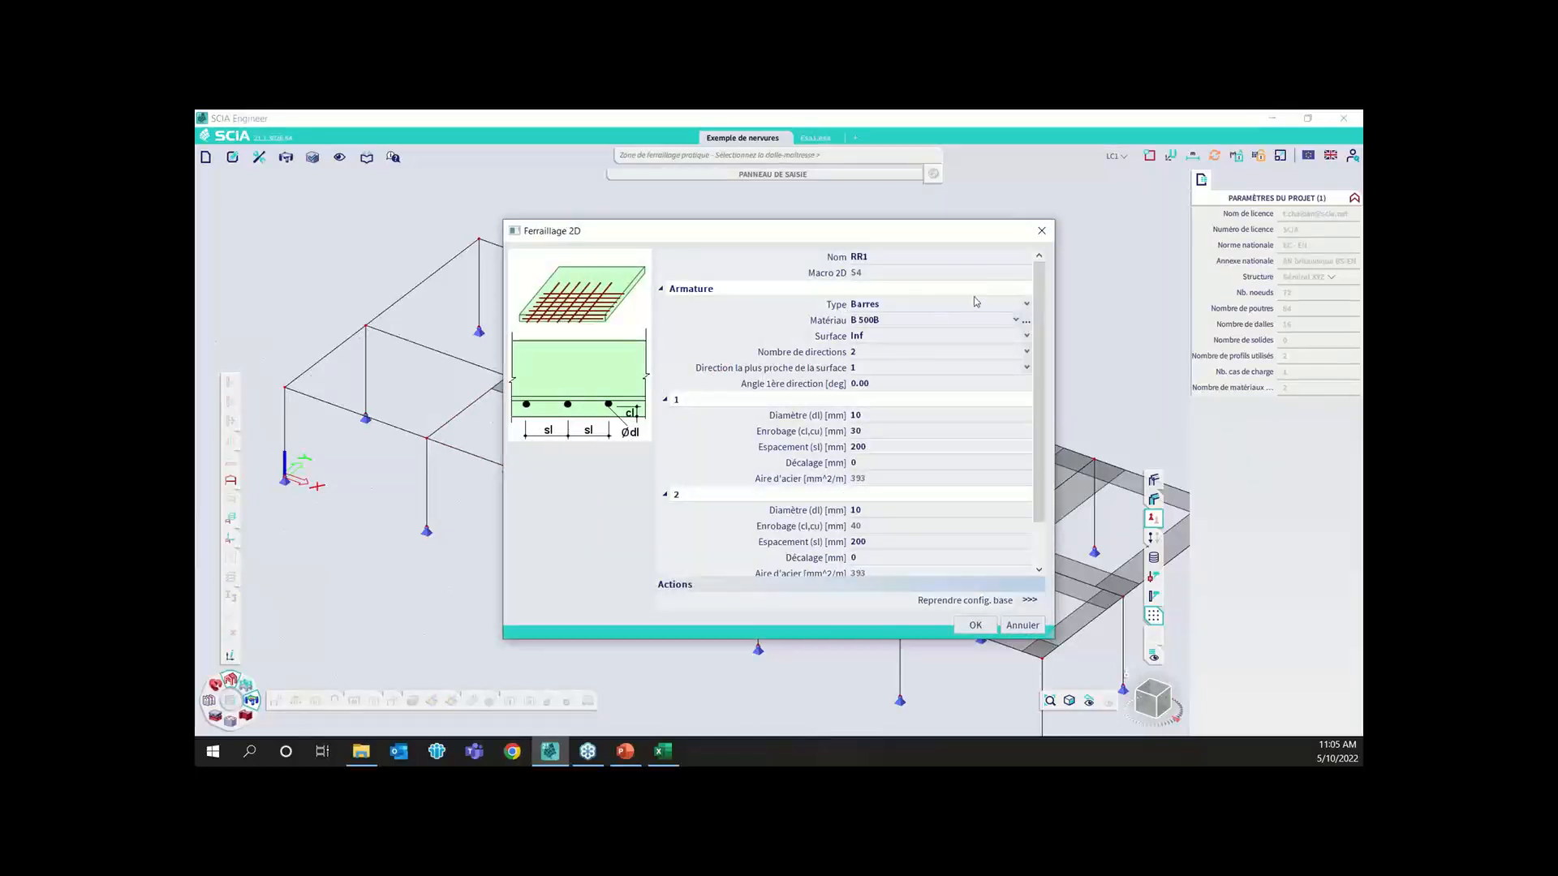
# Set the 2D reinforcement type to Maillage and copy all system database meshes to the project
pyautogui.click(1027, 303)
pyautogui.click(1026, 318)
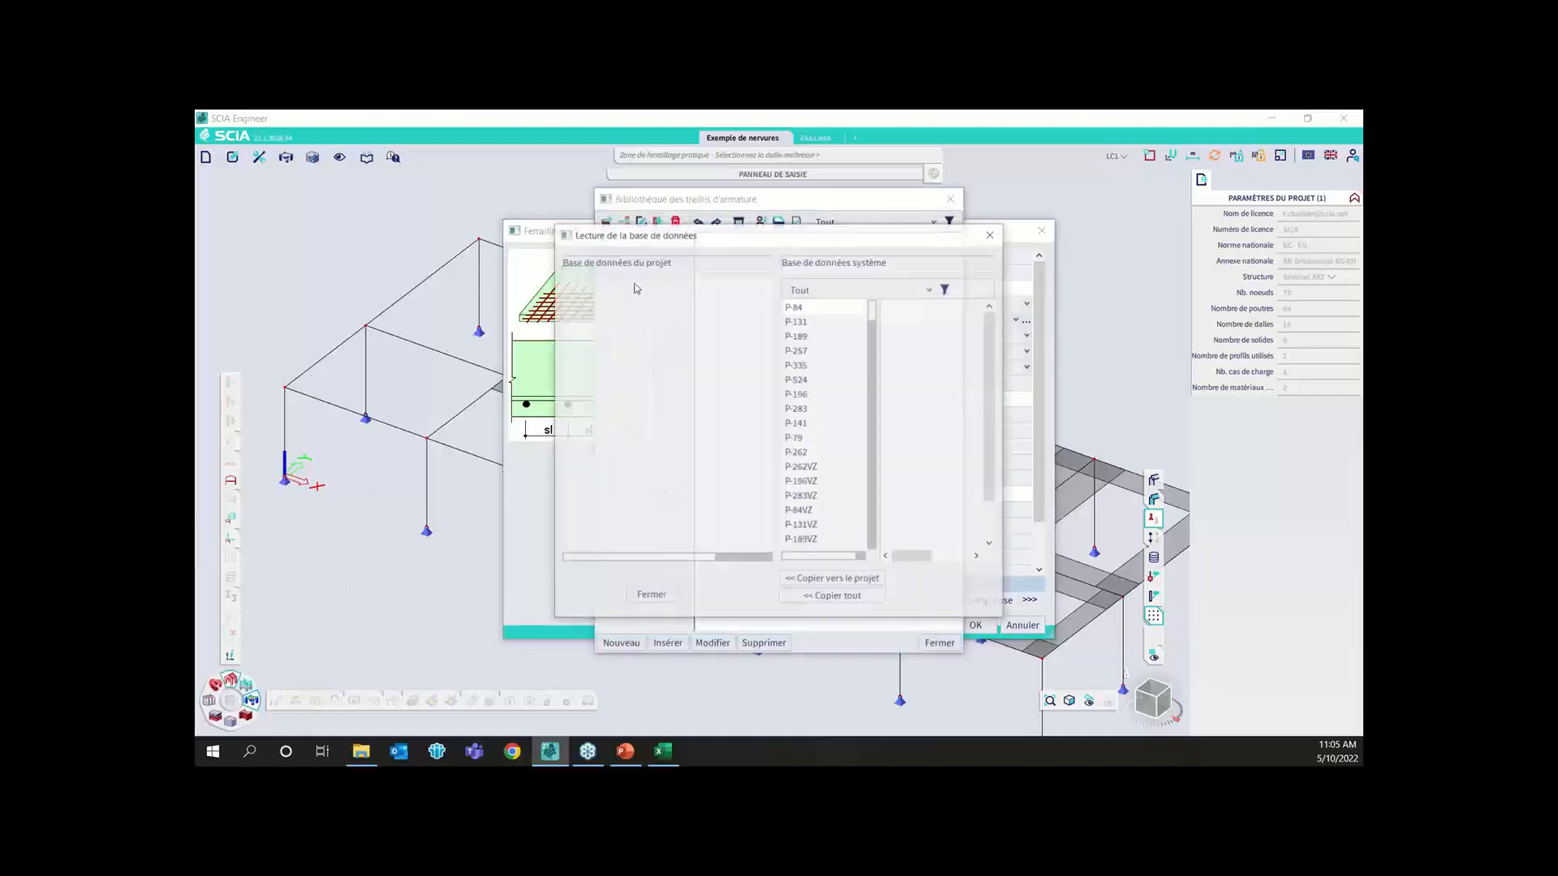
pyautogui.scroll(-1, 823, 425)
pyautogui.click(818, 597)
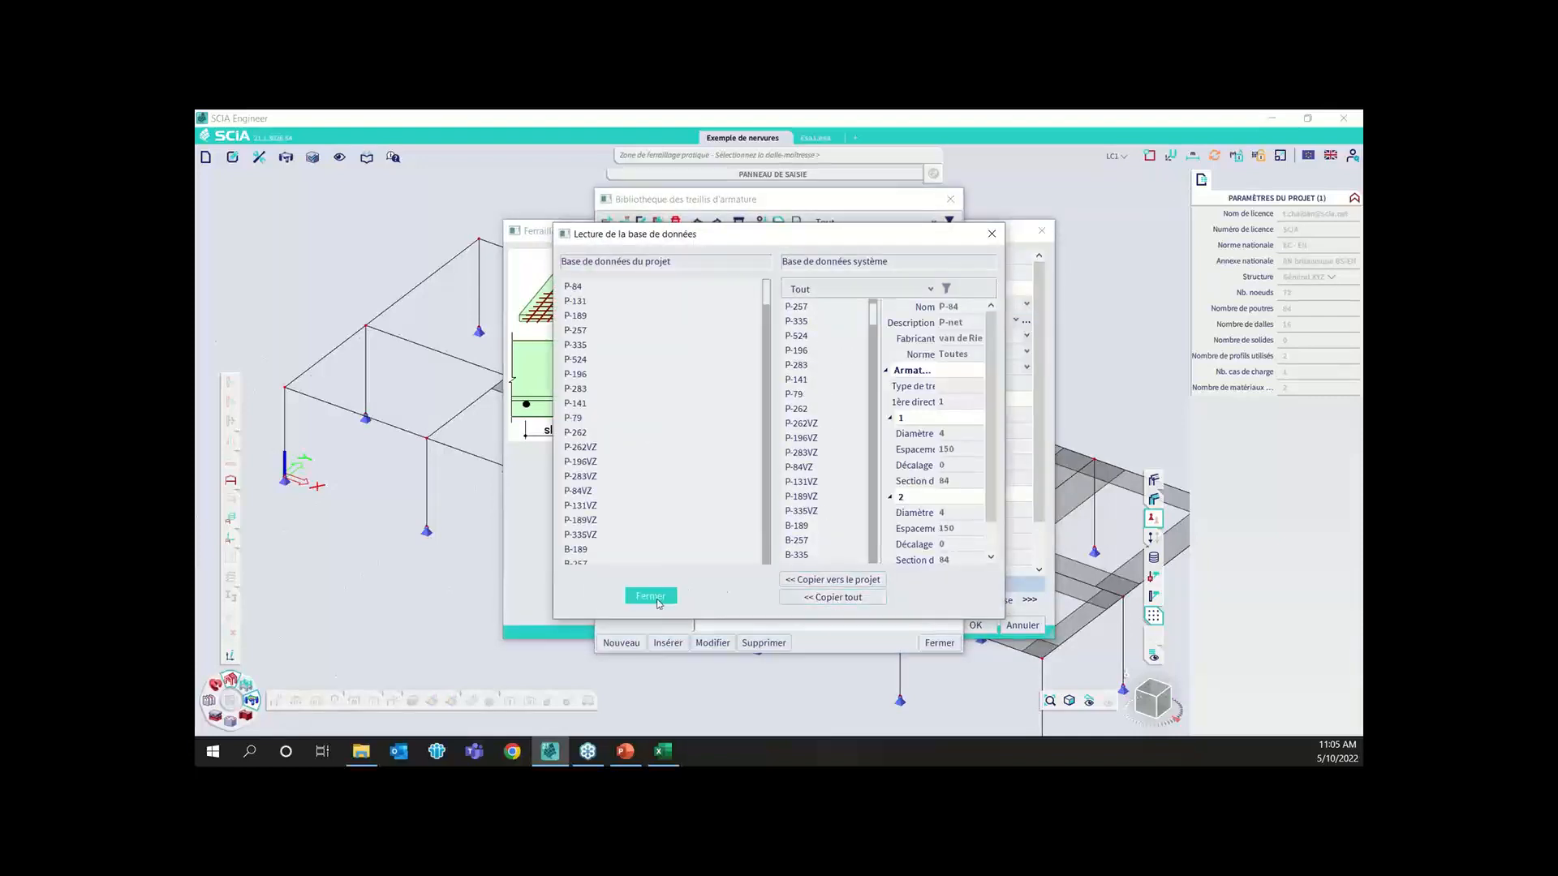
pyautogui.click(650, 595)
# Choose mesh ST 60 from the reinforcement mesh library for the slab reinforcement
pyautogui.scroll(-5, 641, 276)
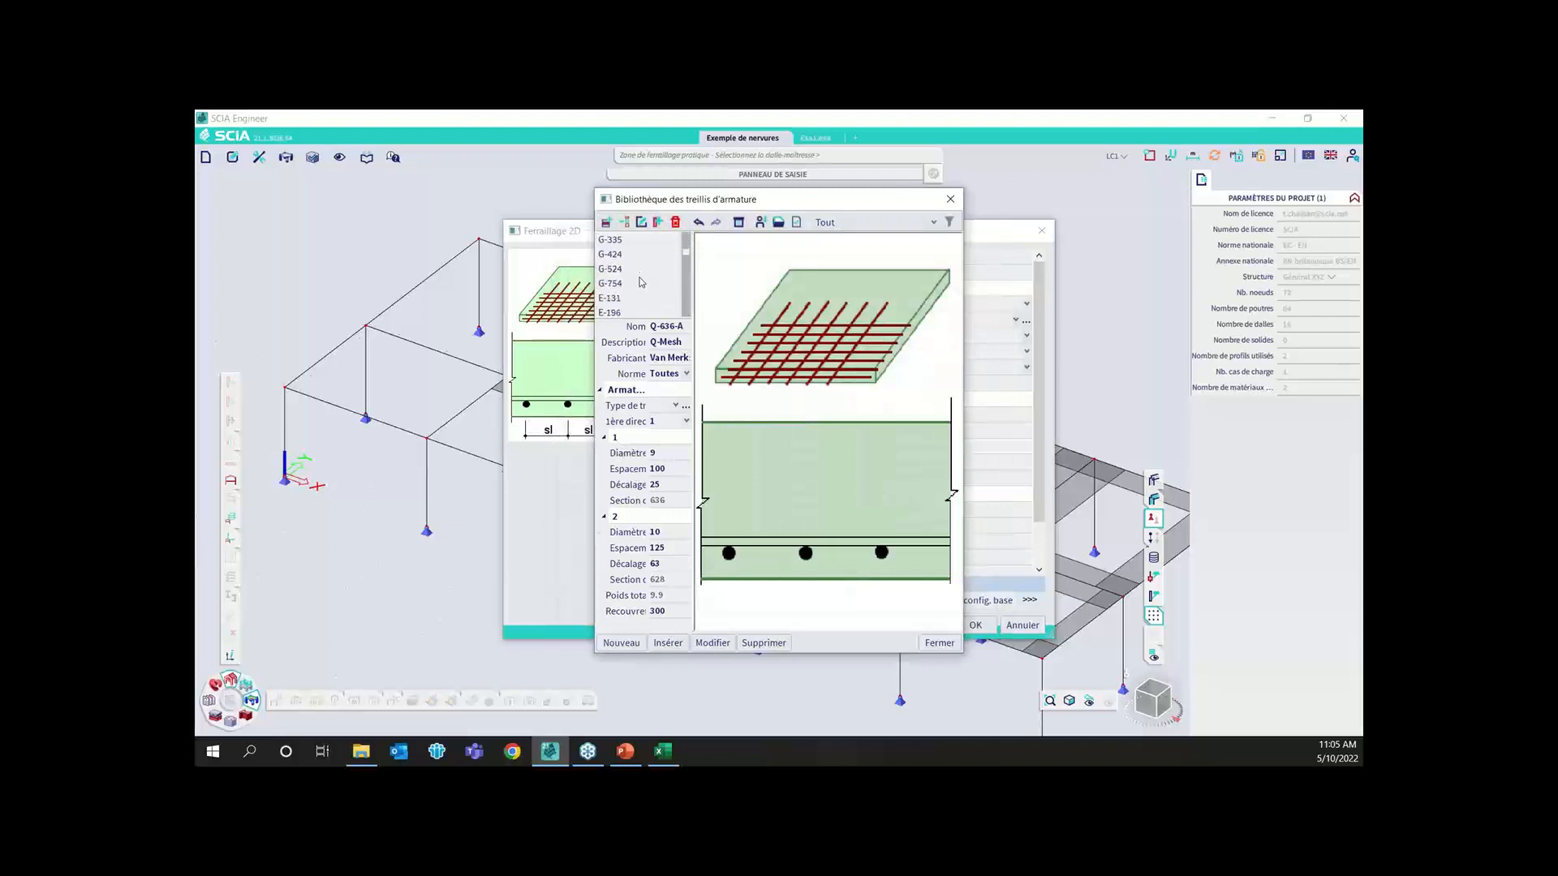
pyautogui.scroll(-10, 625, 298)
pyautogui.scroll(-10, 622, 301)
pyautogui.scroll(8, 625, 289)
pyautogui.scroll(4, 626, 290)
pyautogui.click(613, 313)
pyautogui.click(956, 642)
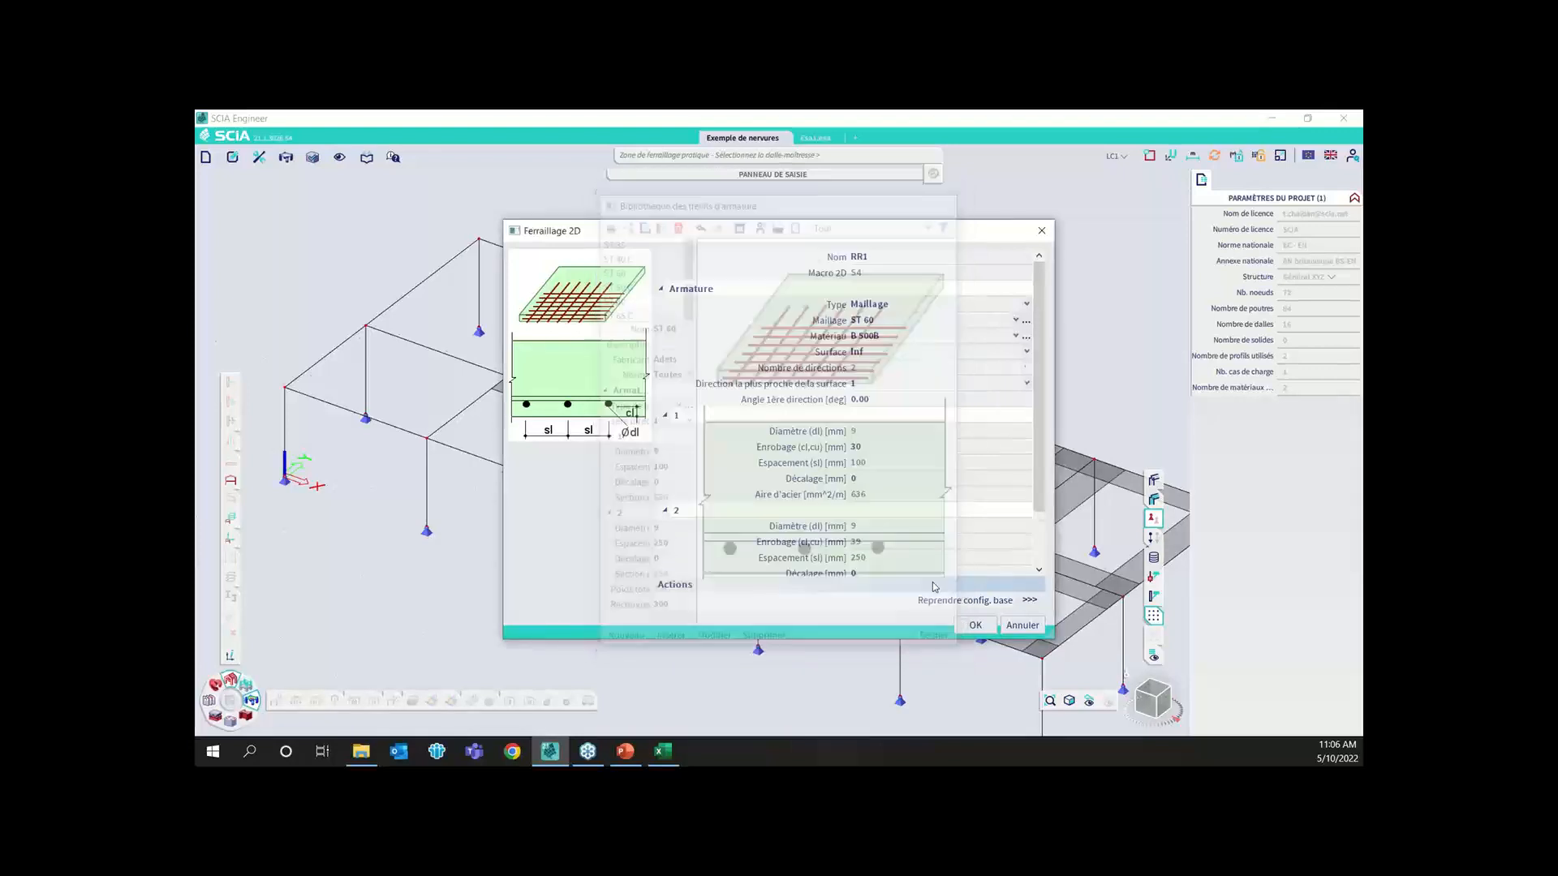
# Confirm the mesh on the Inf surface and outline its polygon through the four corners of slab S4
pyautogui.click(872, 354)
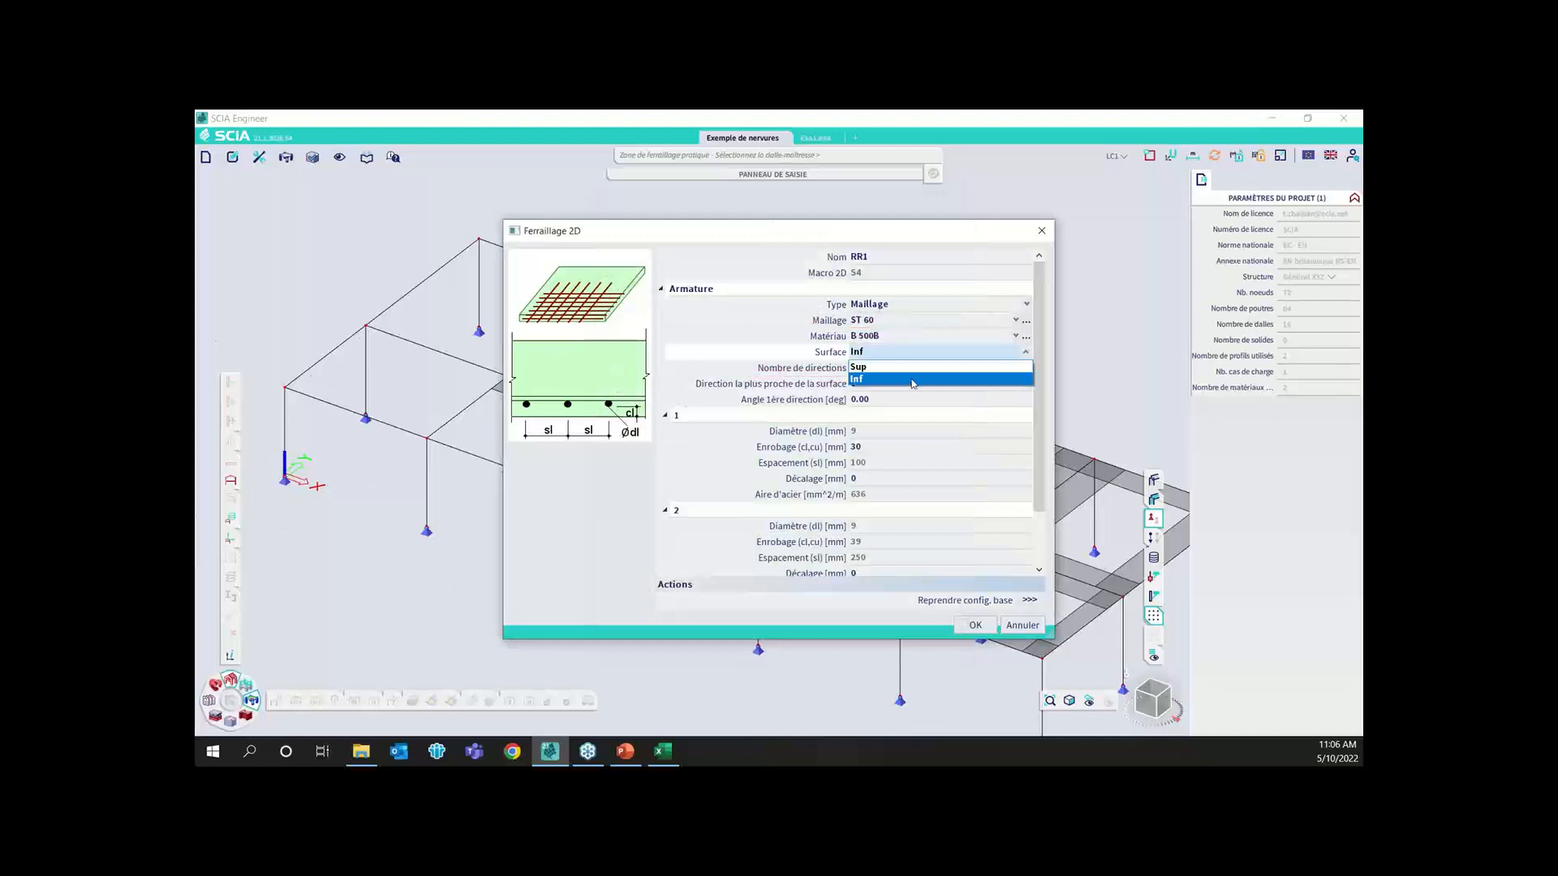
pyautogui.click(983, 639)
pyautogui.click(973, 631)
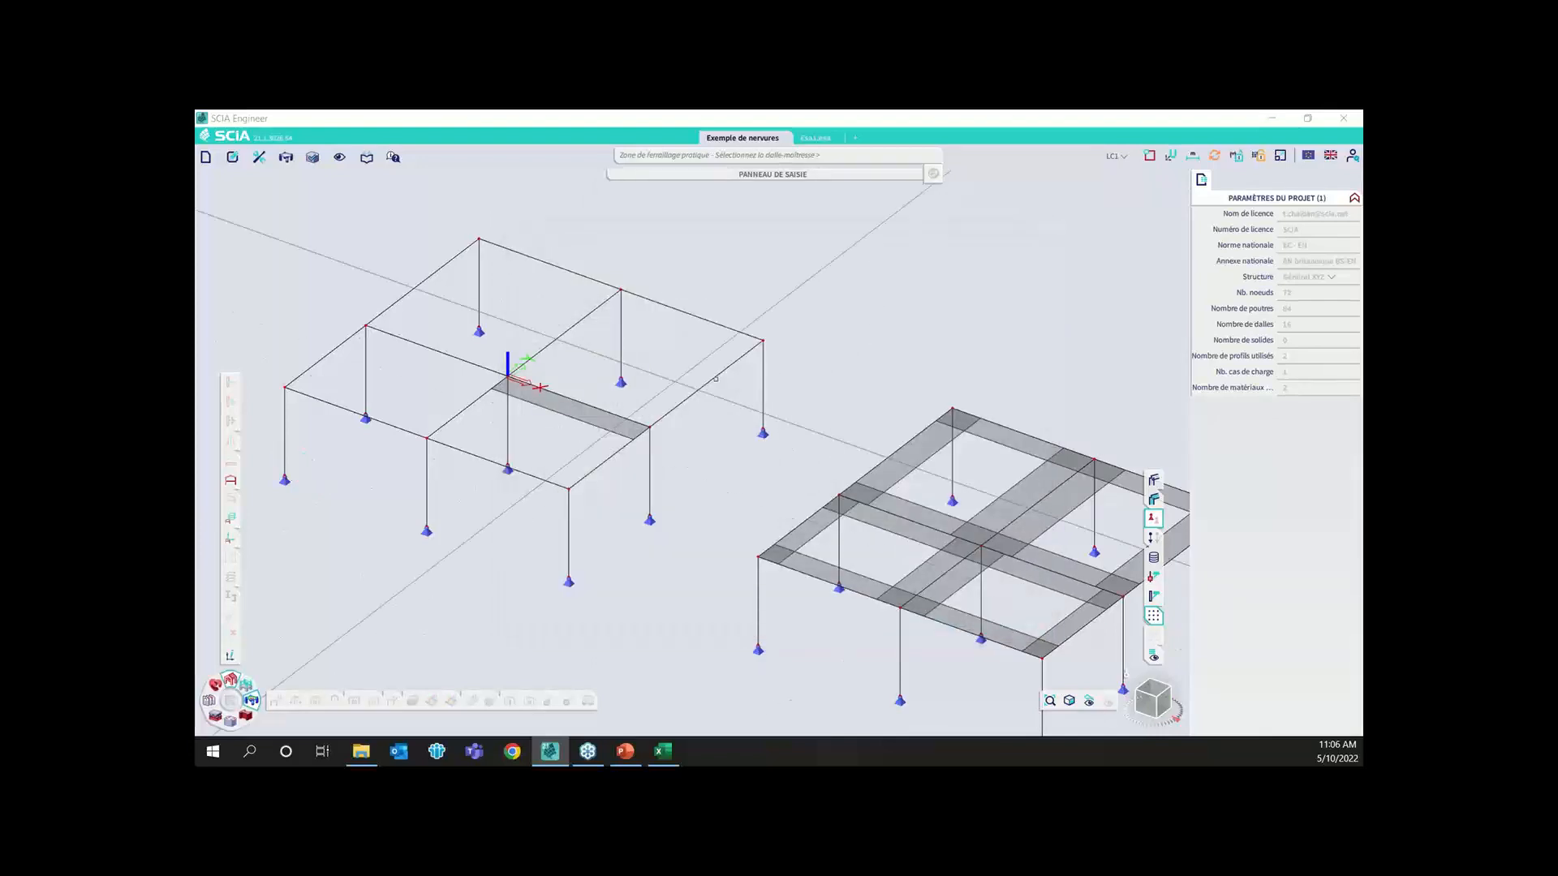
pyautogui.click(621, 288)
pyautogui.click(763, 340)
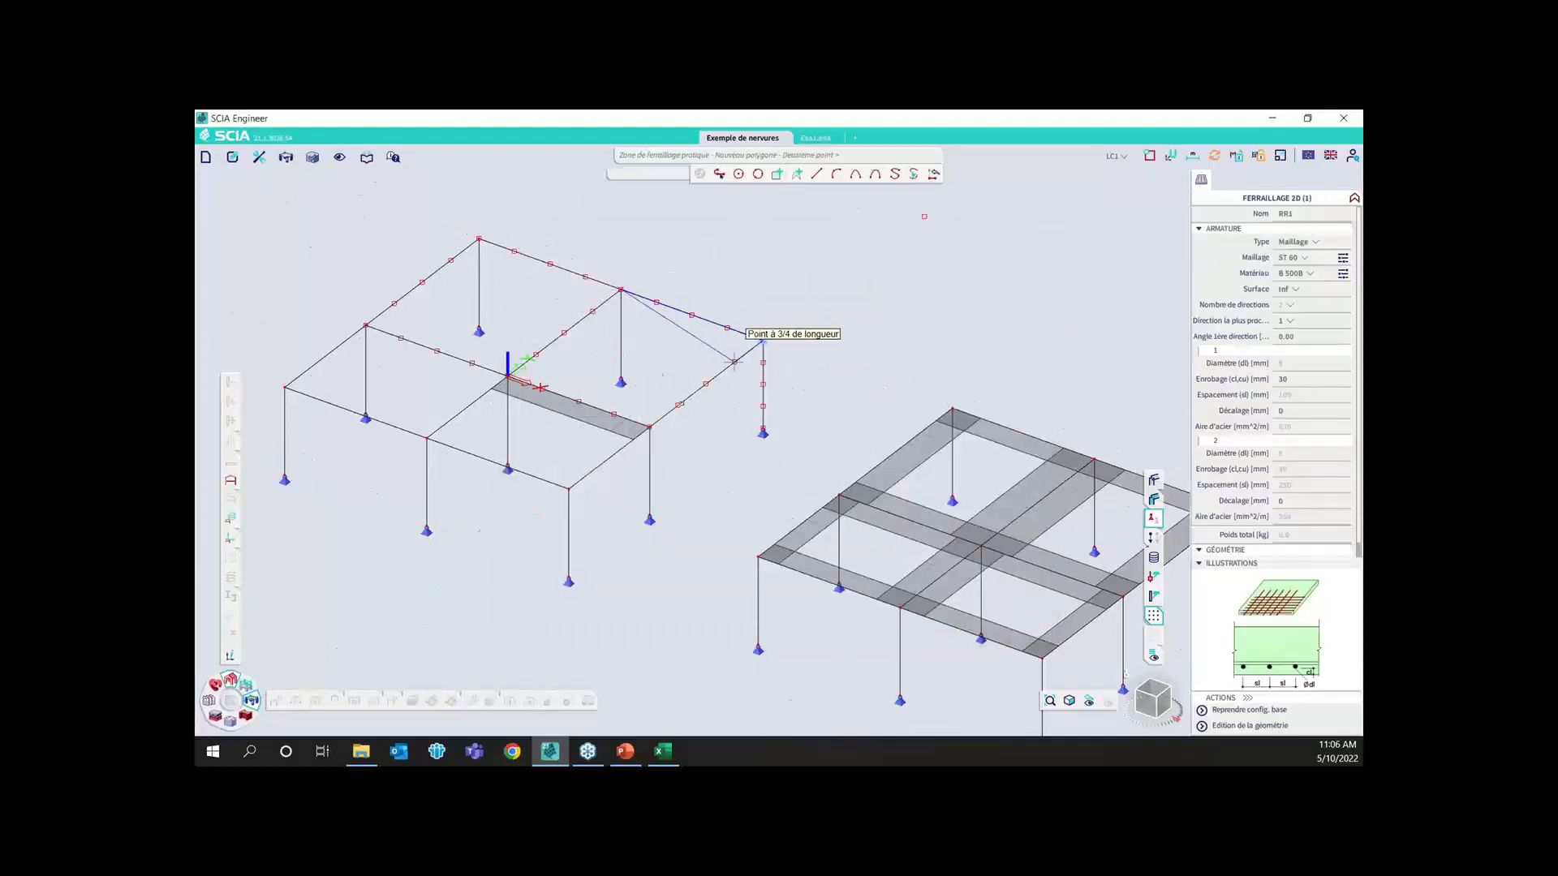
pyautogui.click(649, 426)
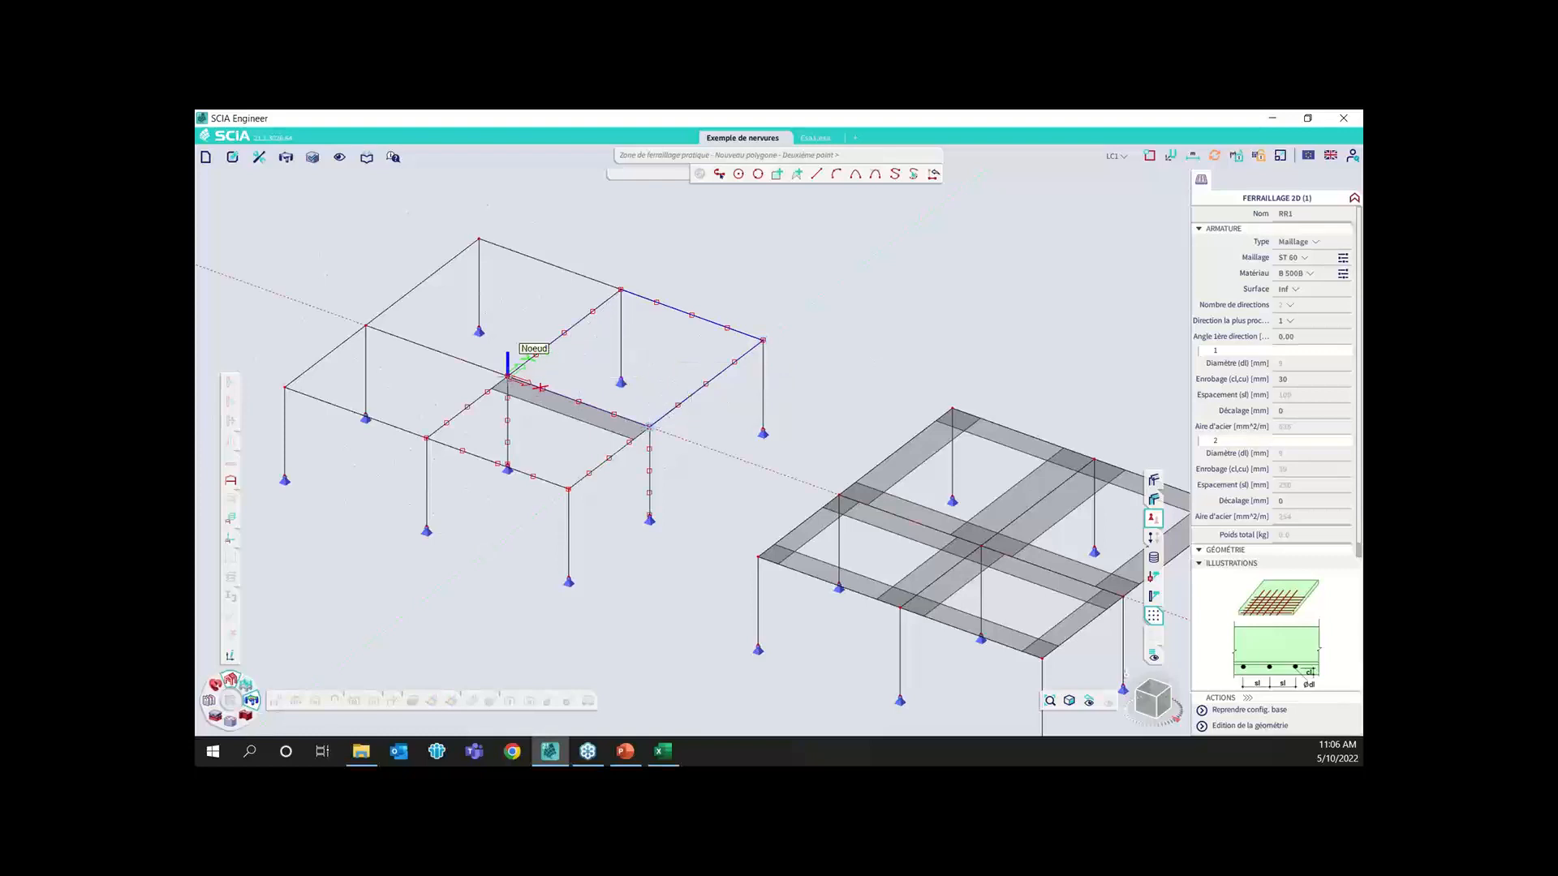
pyautogui.click(508, 376)
pyautogui.press('Escape')
pyautogui.press('Escape')
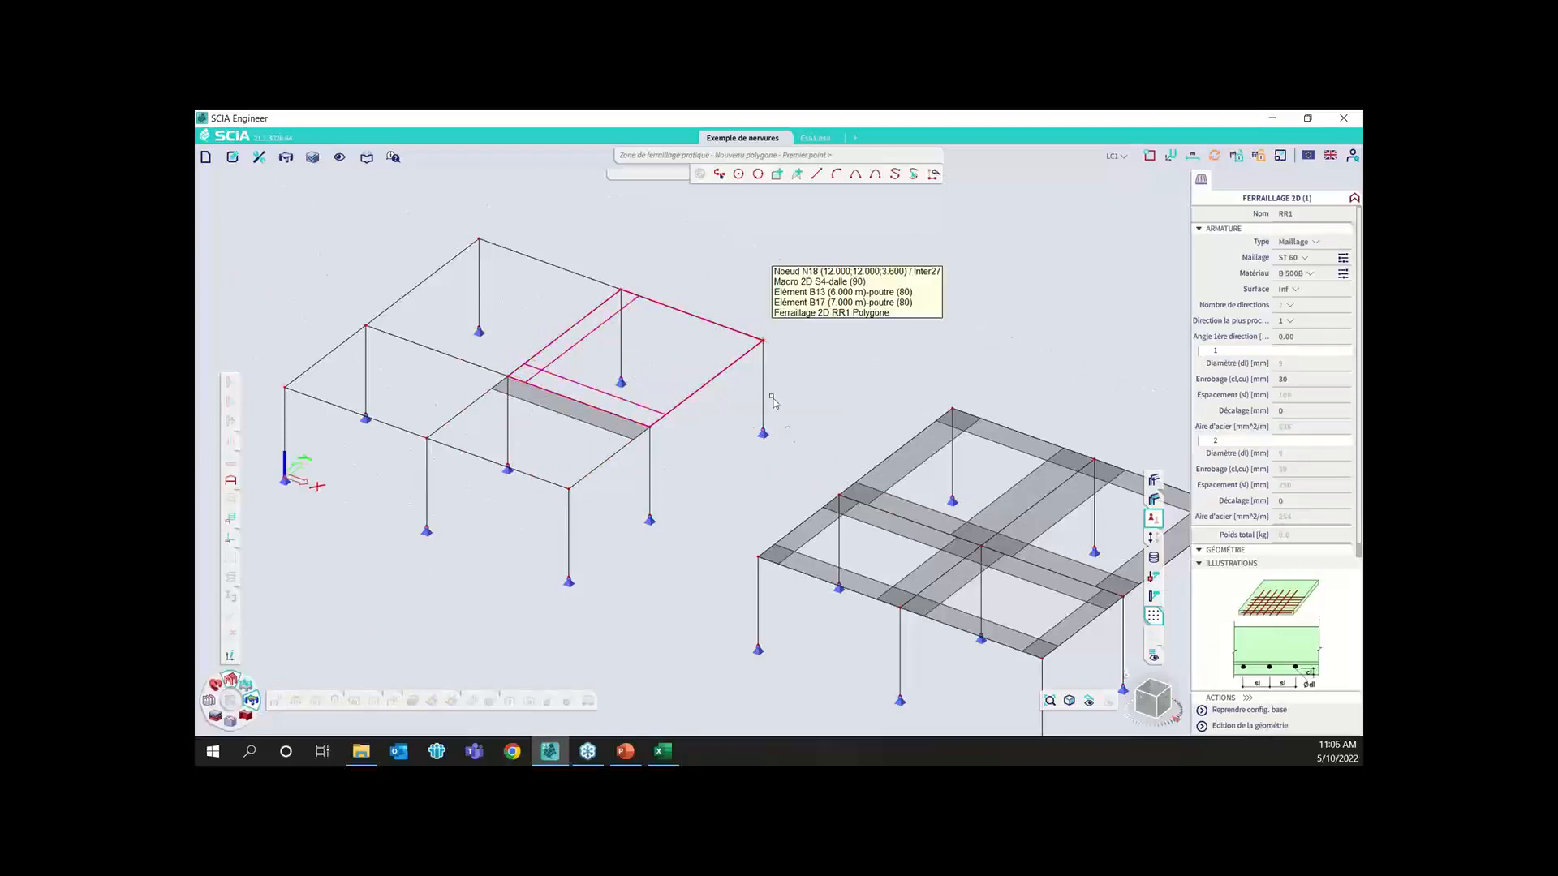
# Run the linear analysis of the whole project, continuing with the current effective width settings
pyautogui.click(233, 703)
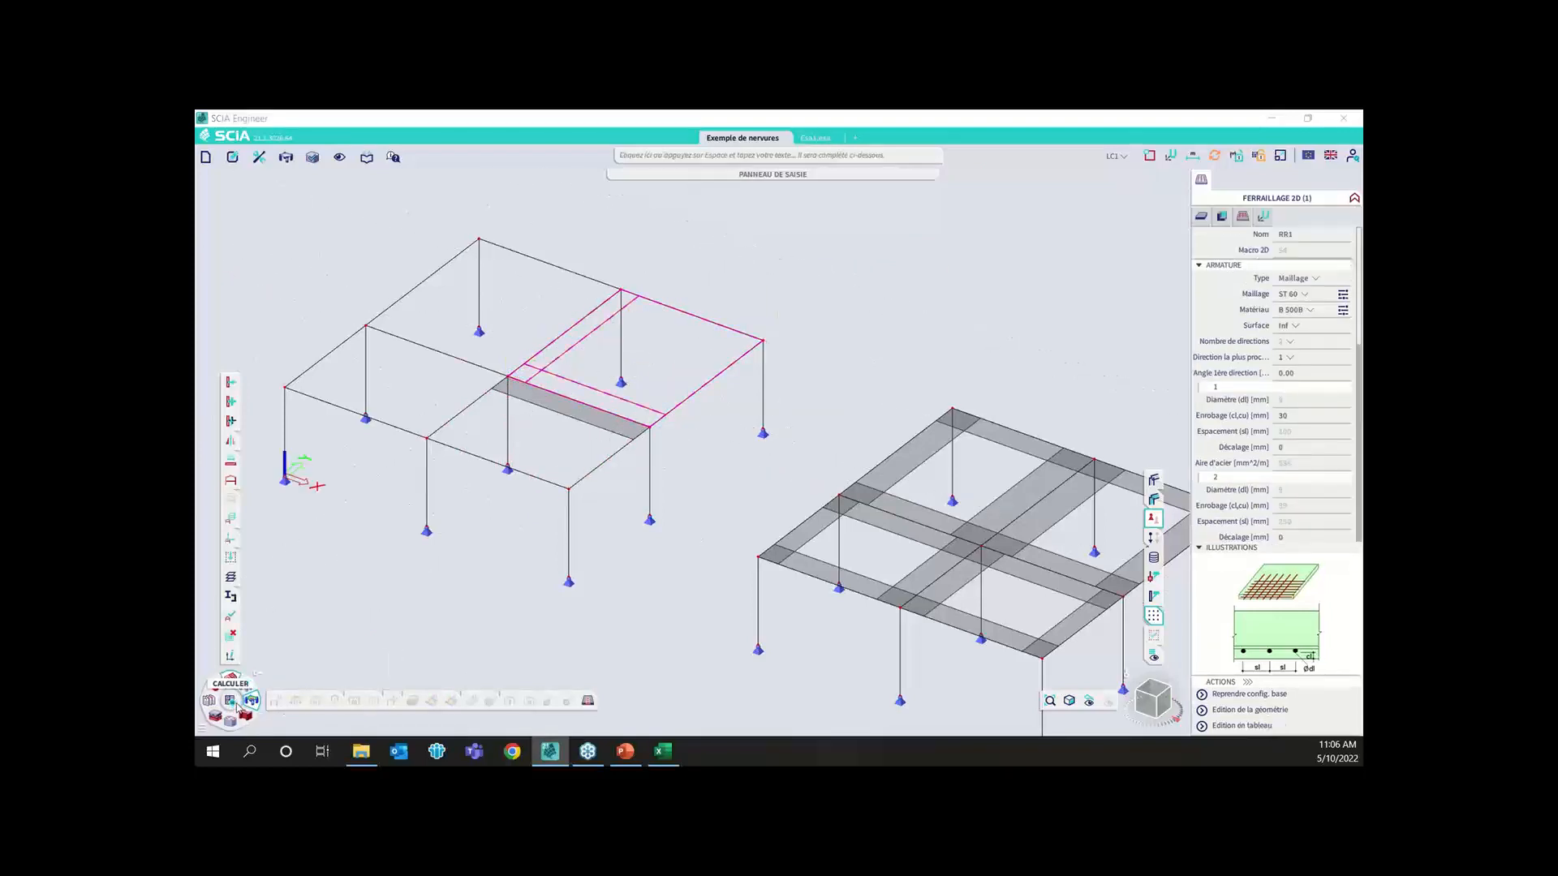
pyautogui.click(621, 617)
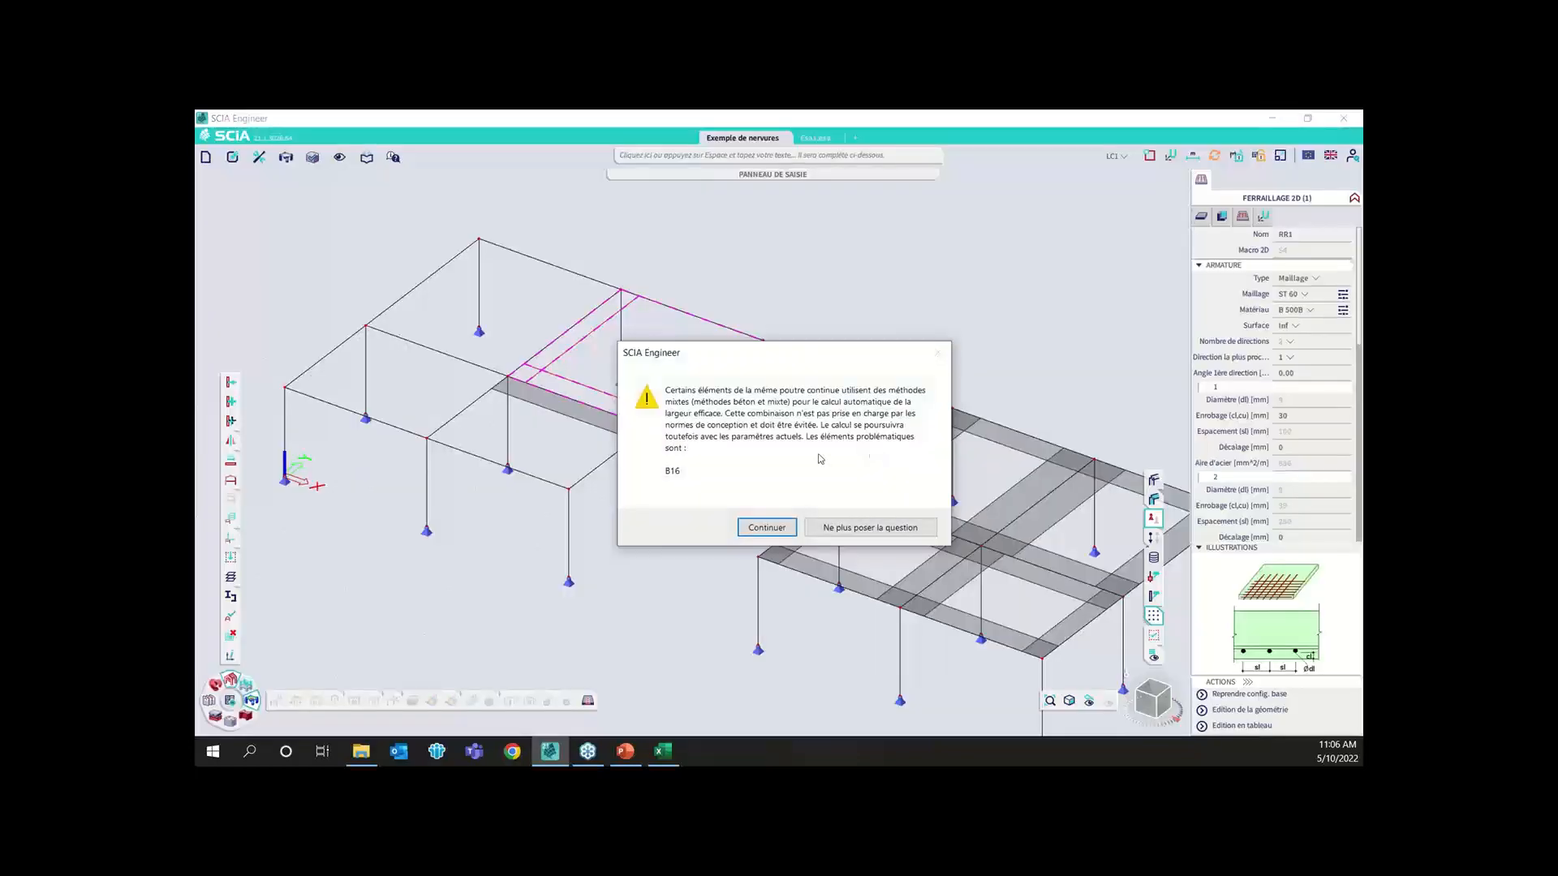
pyautogui.click(767, 527)
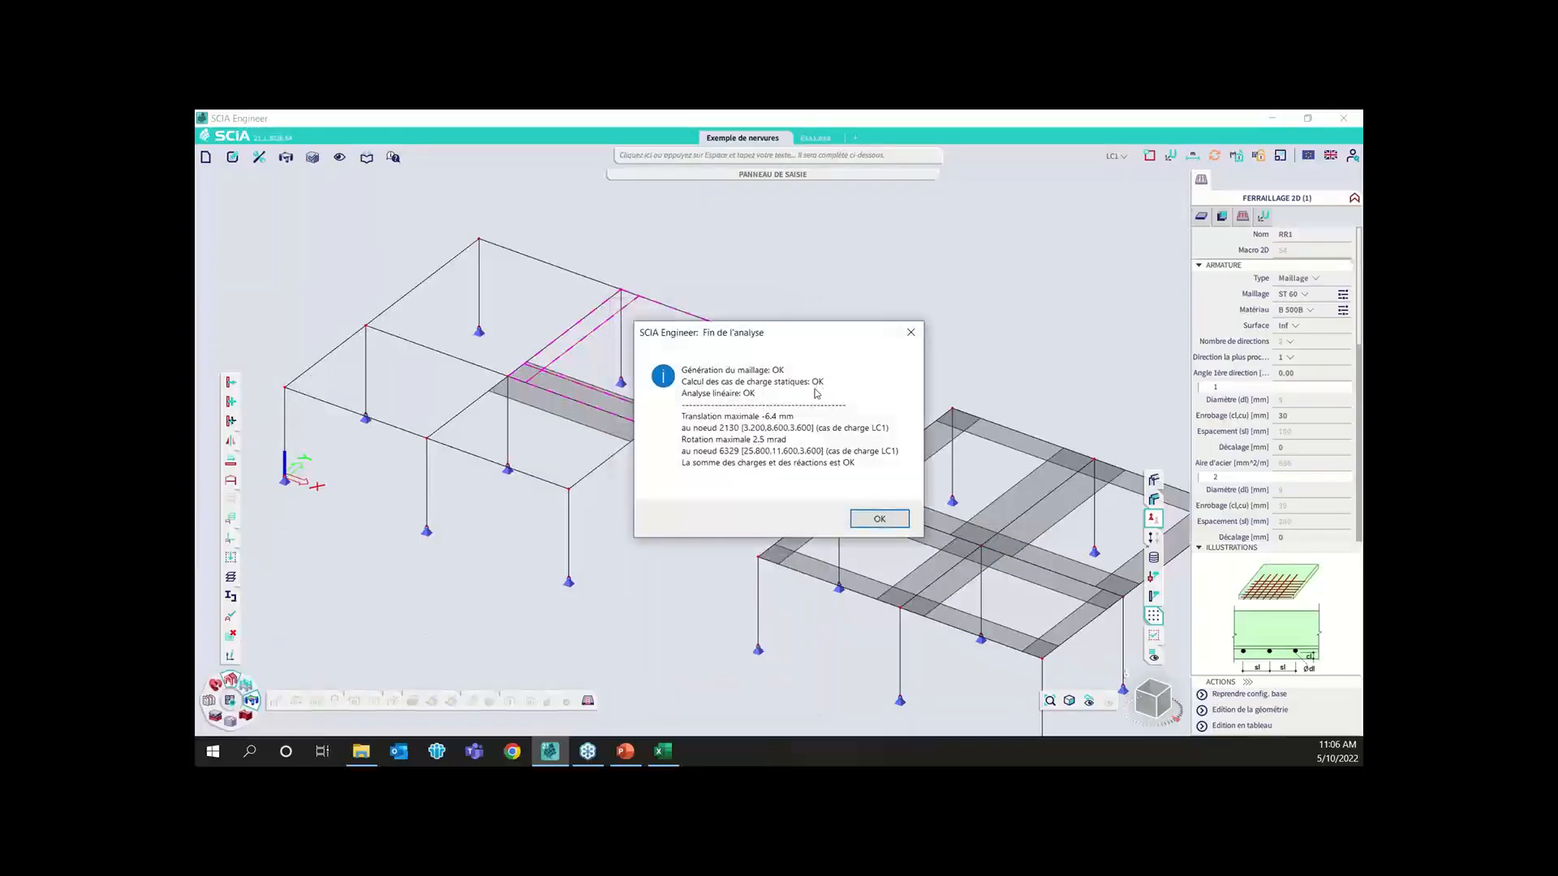
pyautogui.click(880, 514)
# Open the Conception ELU+ELS du ferraillage des éléments 2D results for the concrete slabs
pyautogui.click(231, 720)
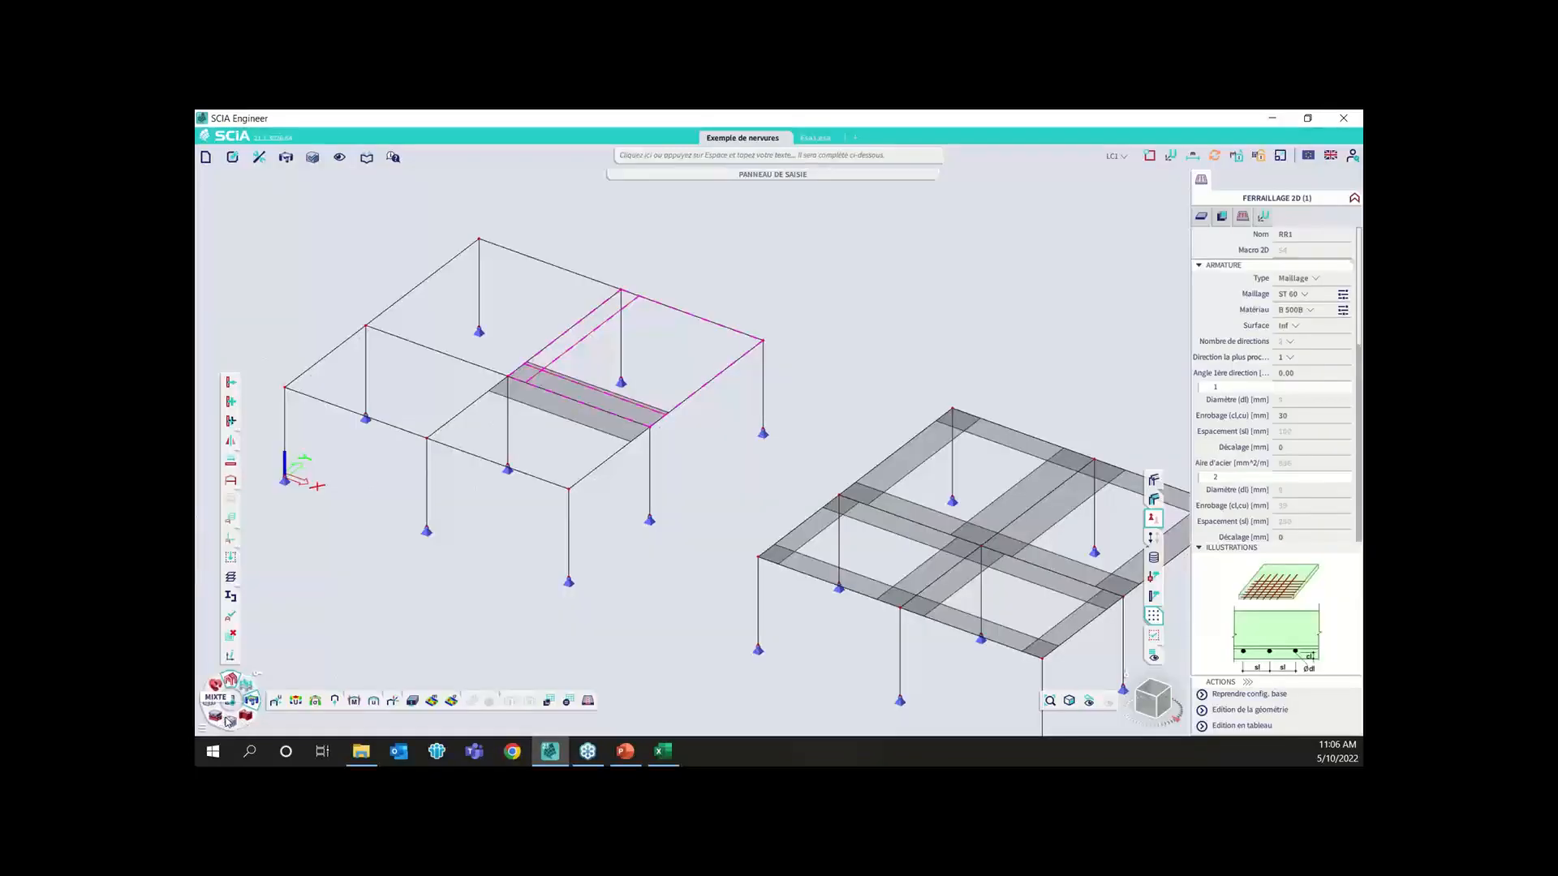
pyautogui.click(231, 725)
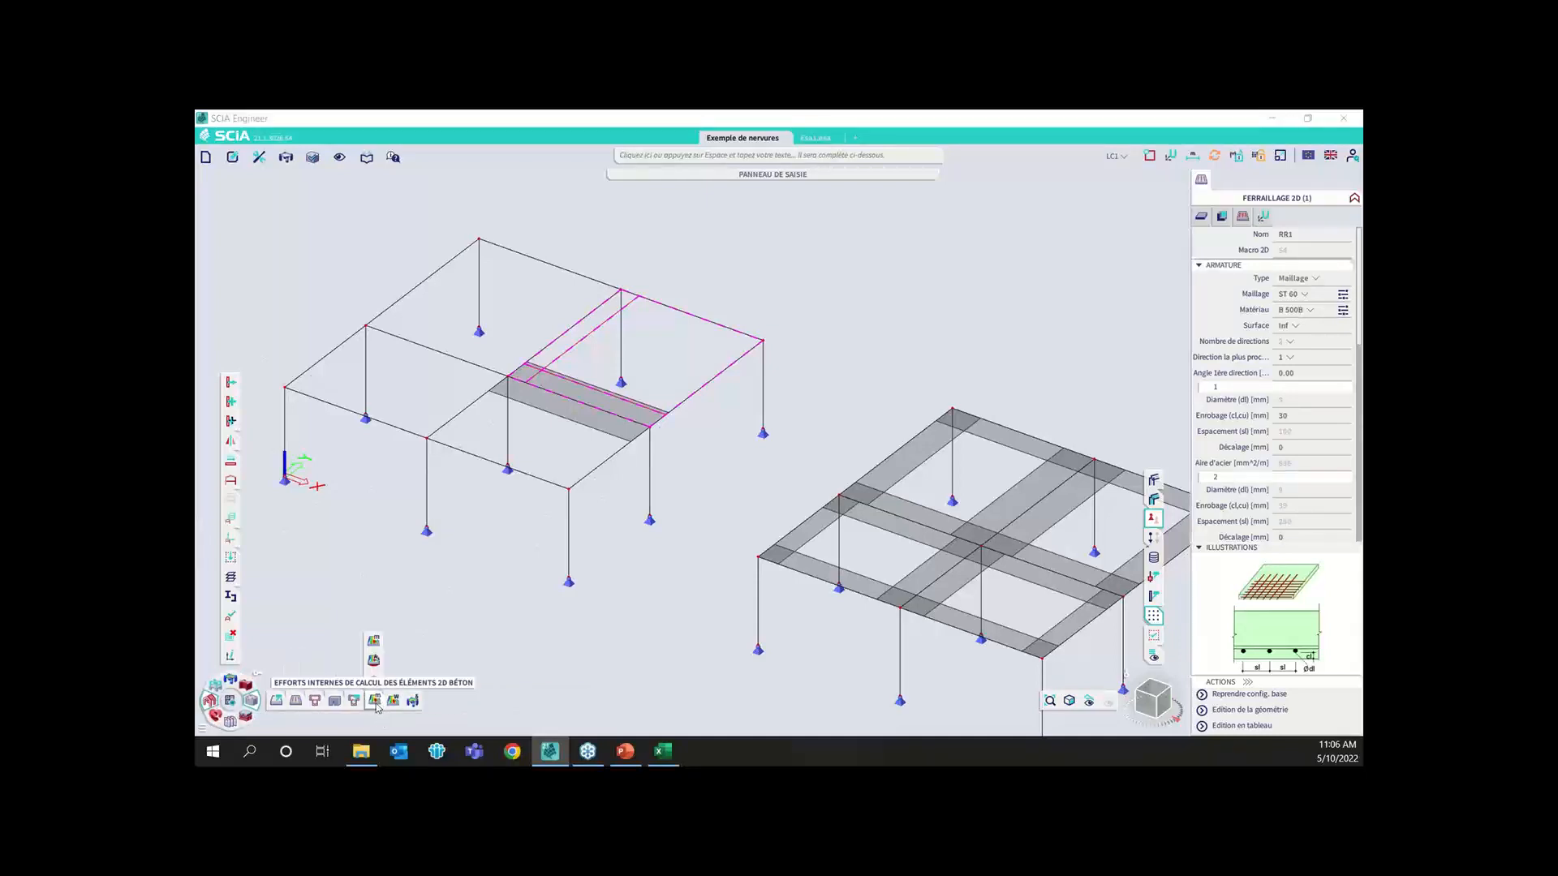
pyautogui.moveTo(374, 685)
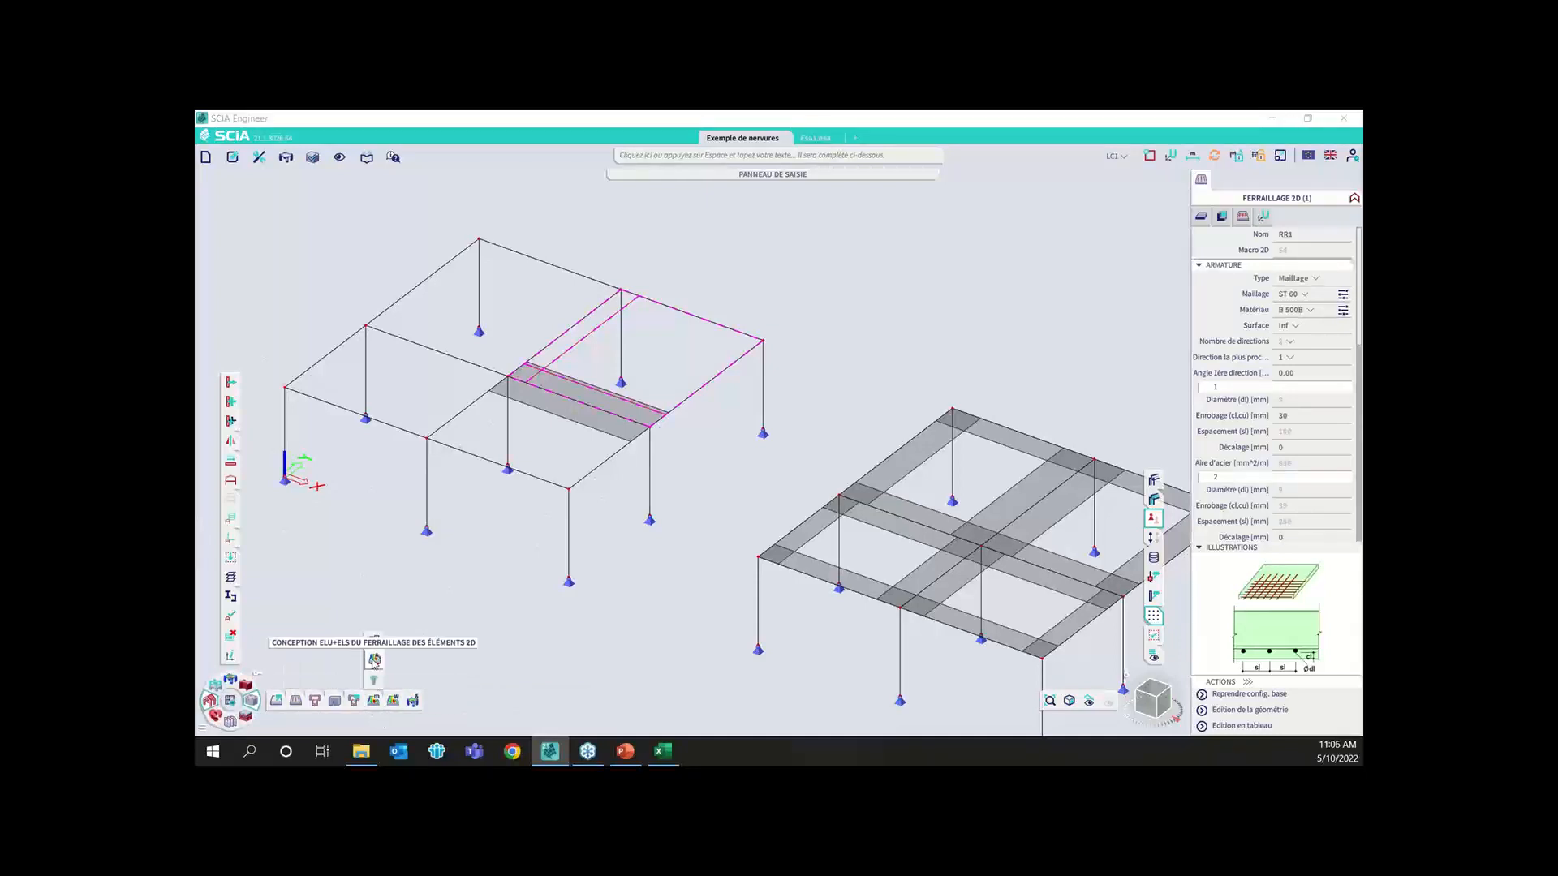
pyautogui.click(374, 661)
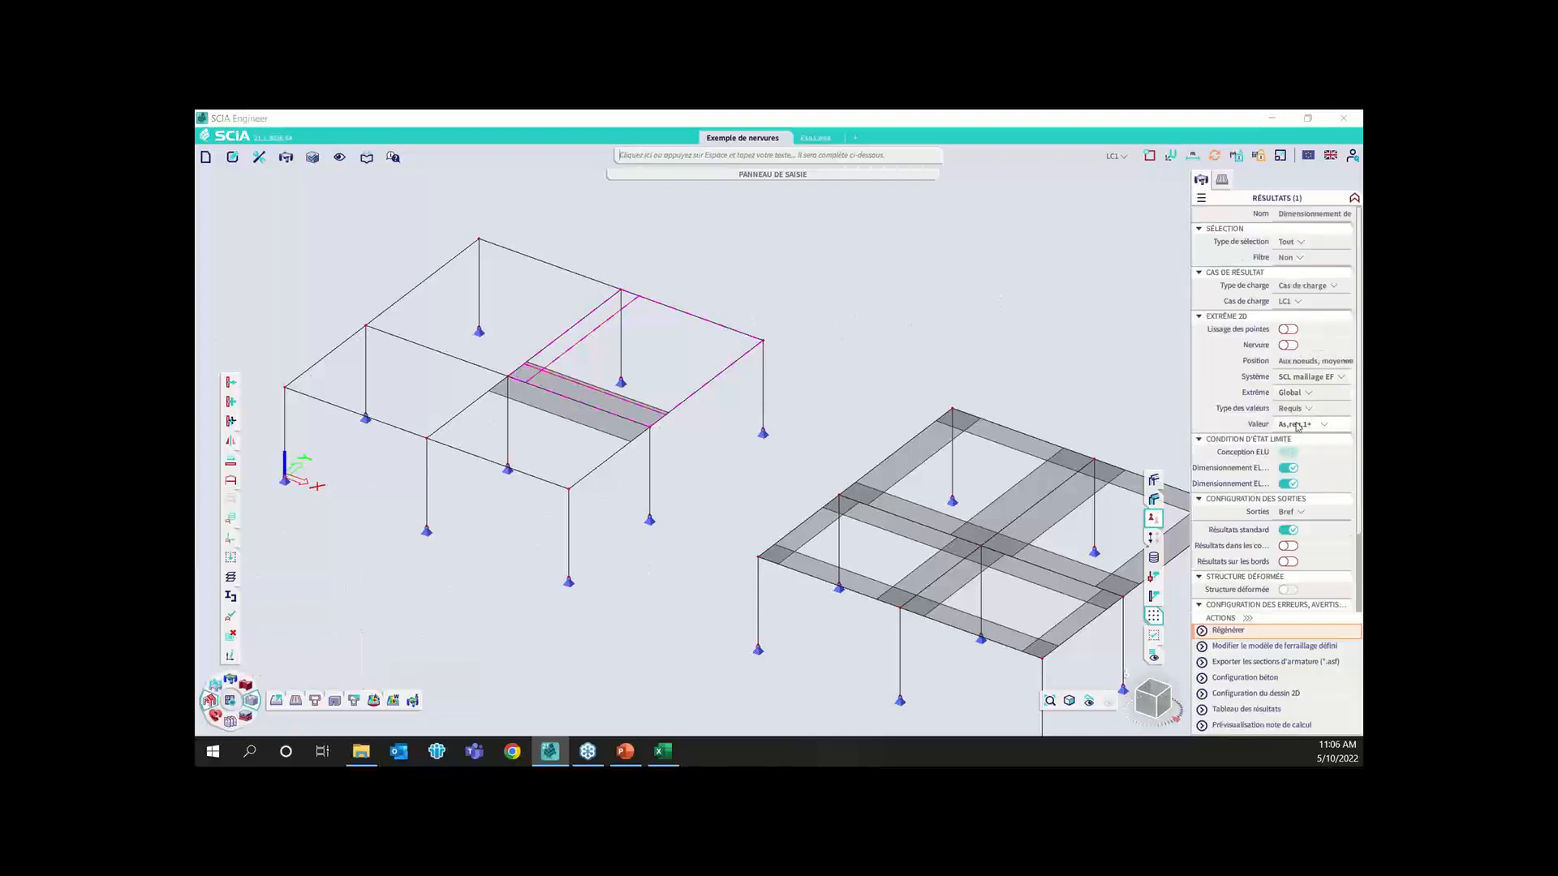
# Set the result value type to Fourni & Utilisateur and enable taking user reinforcement into account
pyautogui.click(1294, 421)
pyautogui.click(1293, 412)
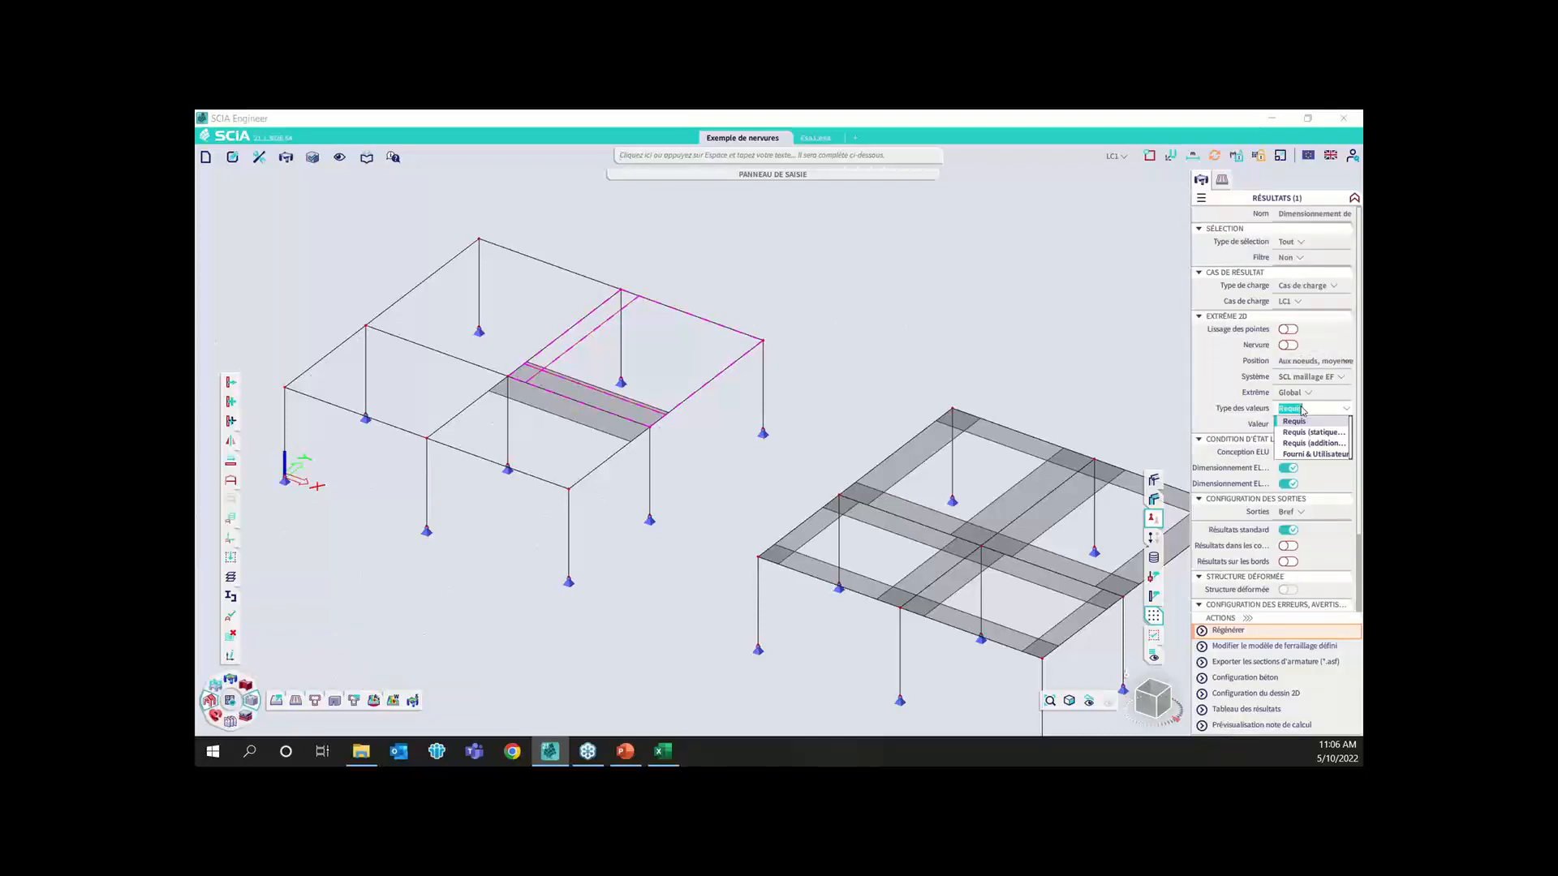
pyautogui.click(1311, 447)
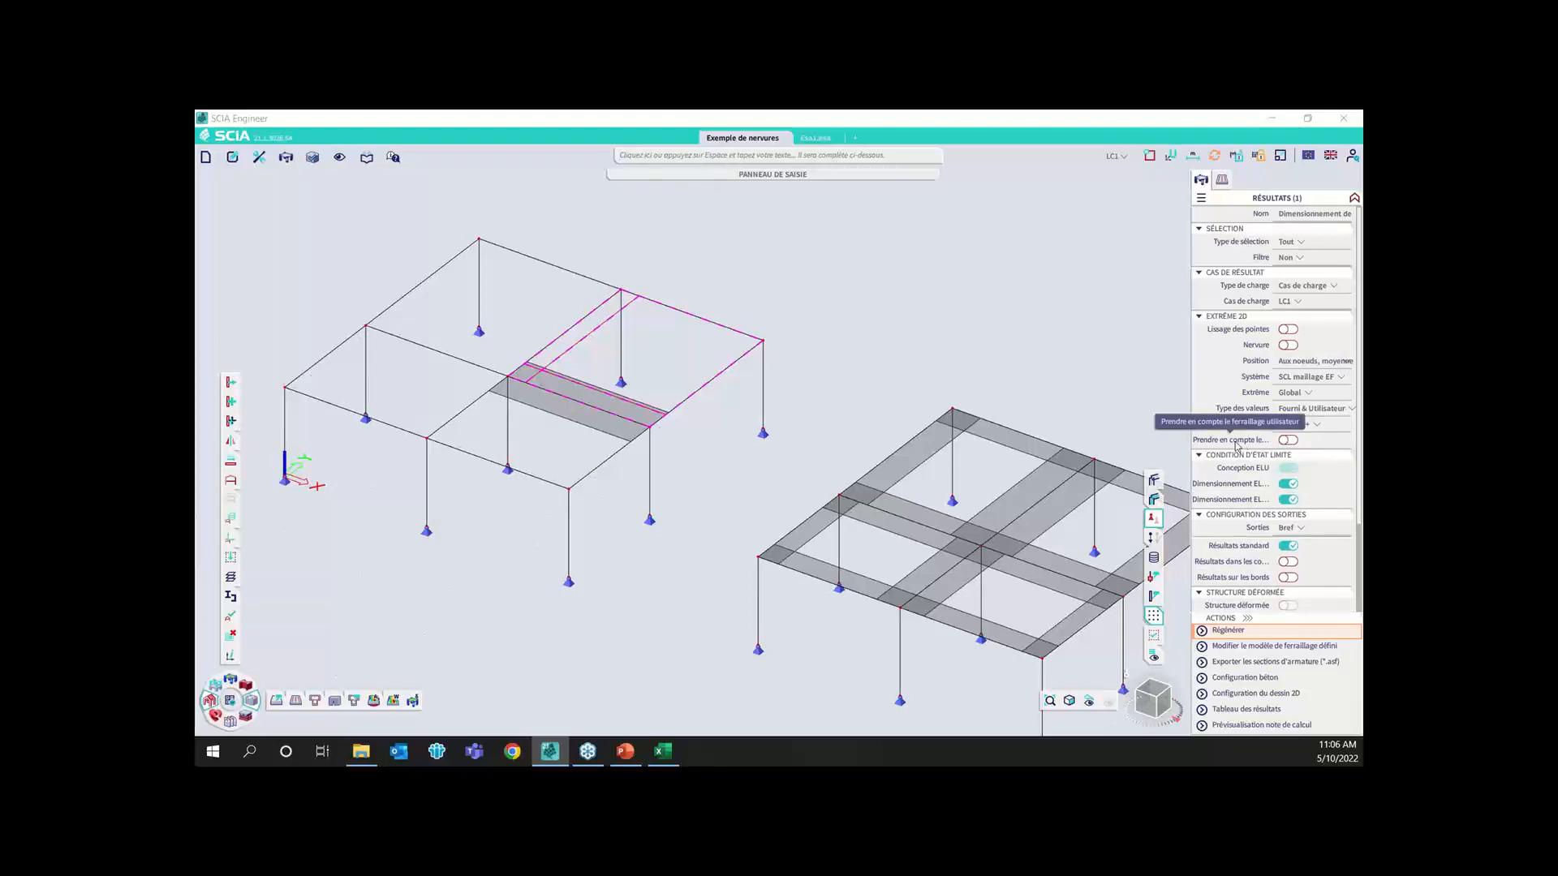
pyautogui.press('ctrl')
pyautogui.click(1287, 440)
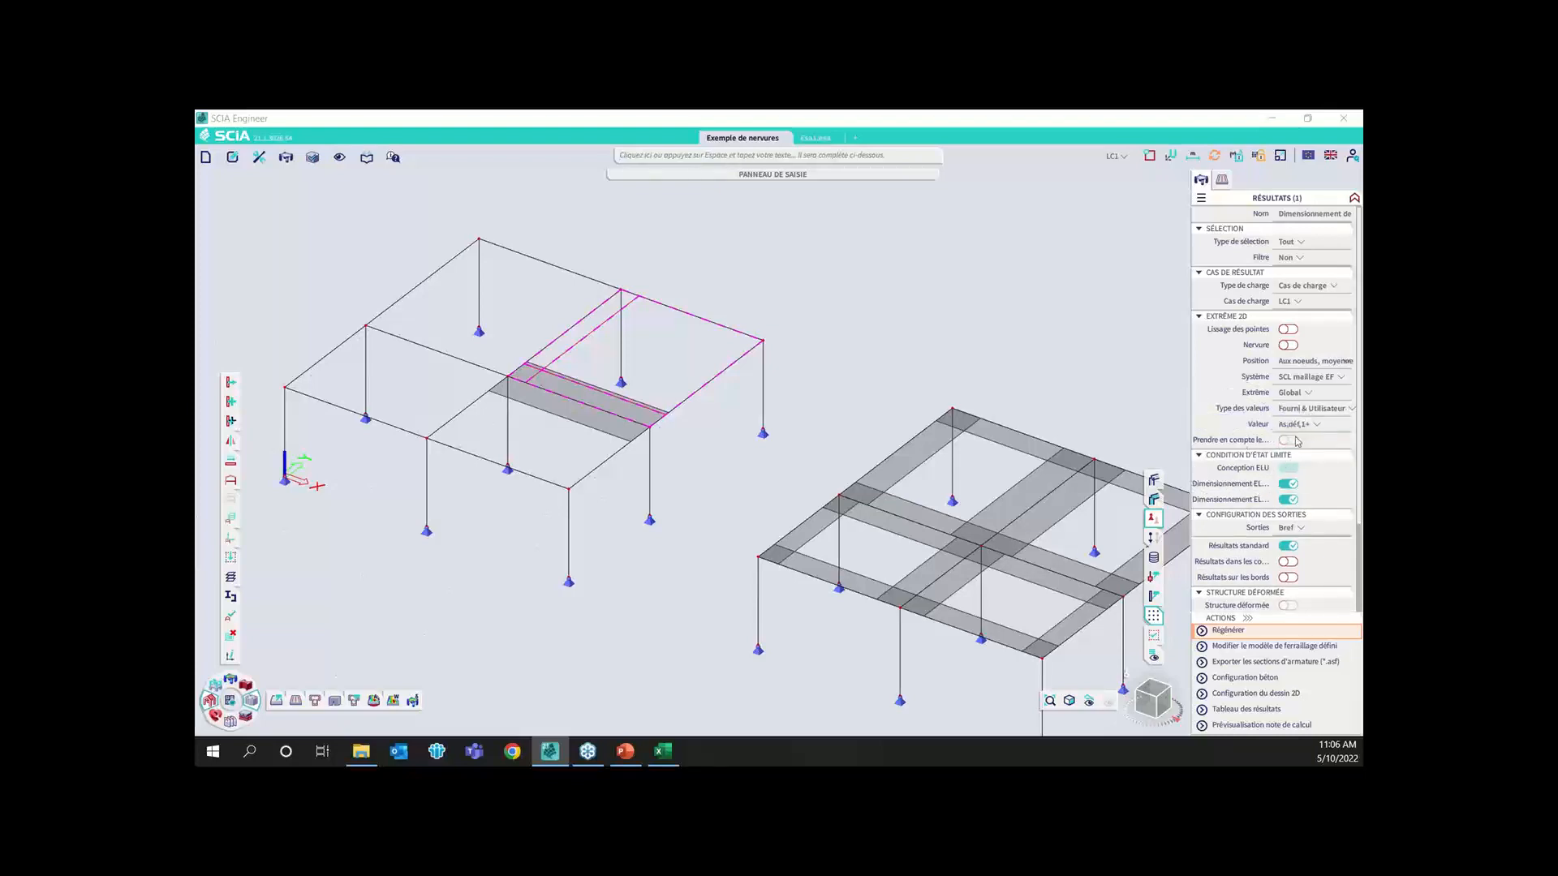
# Restrict the results to the Actuelle selection, choose value As,déf,1-, and display them on slab S4
pyautogui.click(1301, 243)
pyautogui.click(1295, 264)
pyautogui.click(1318, 425)
pyautogui.click(1296, 459)
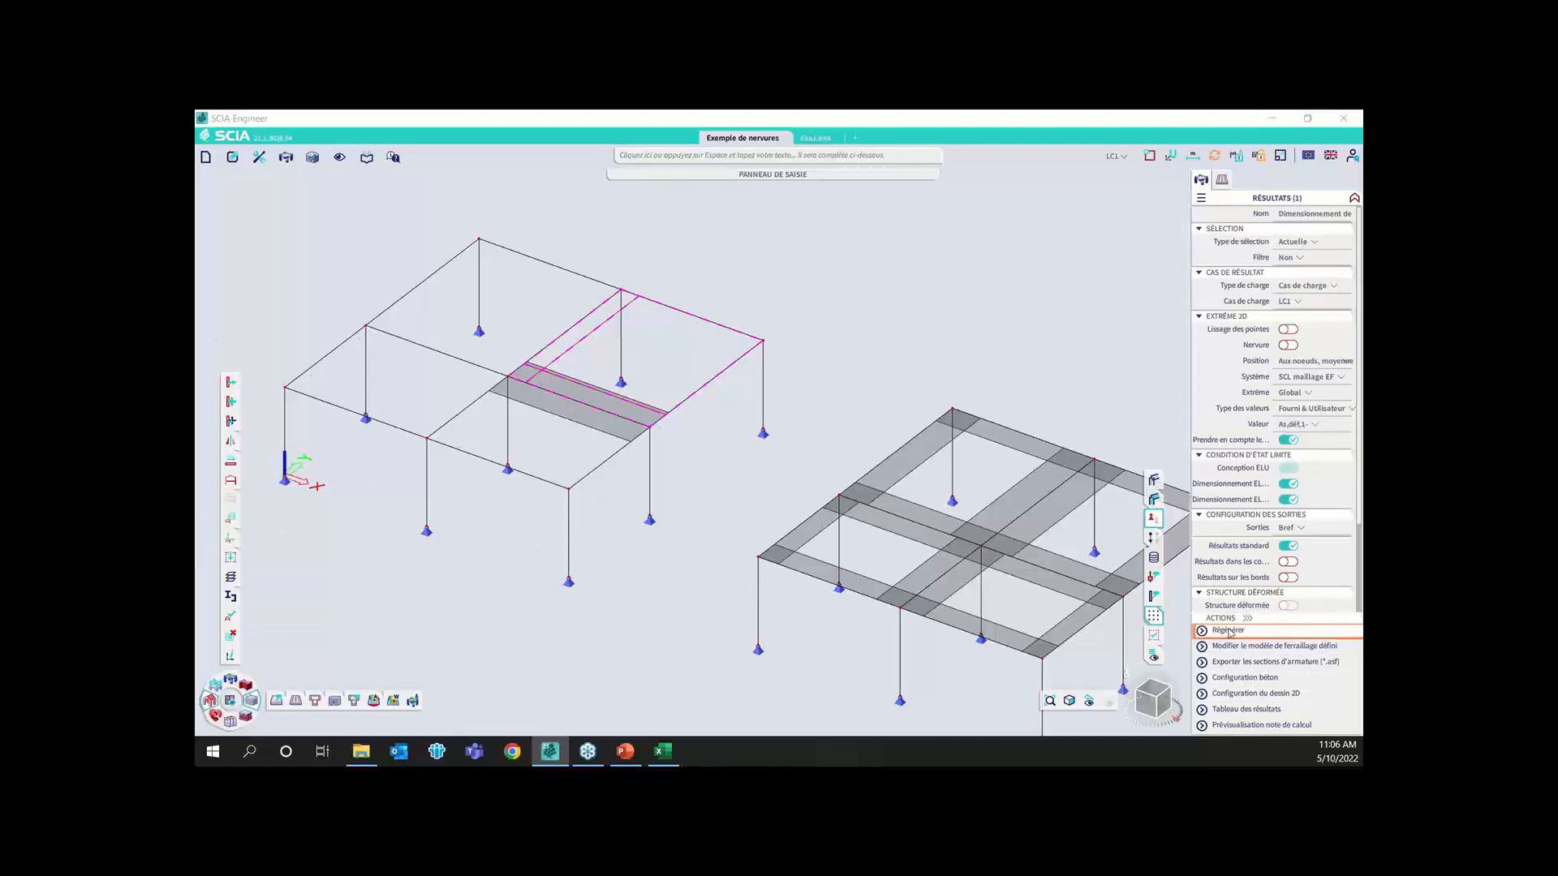
pyautogui.click(651, 434)
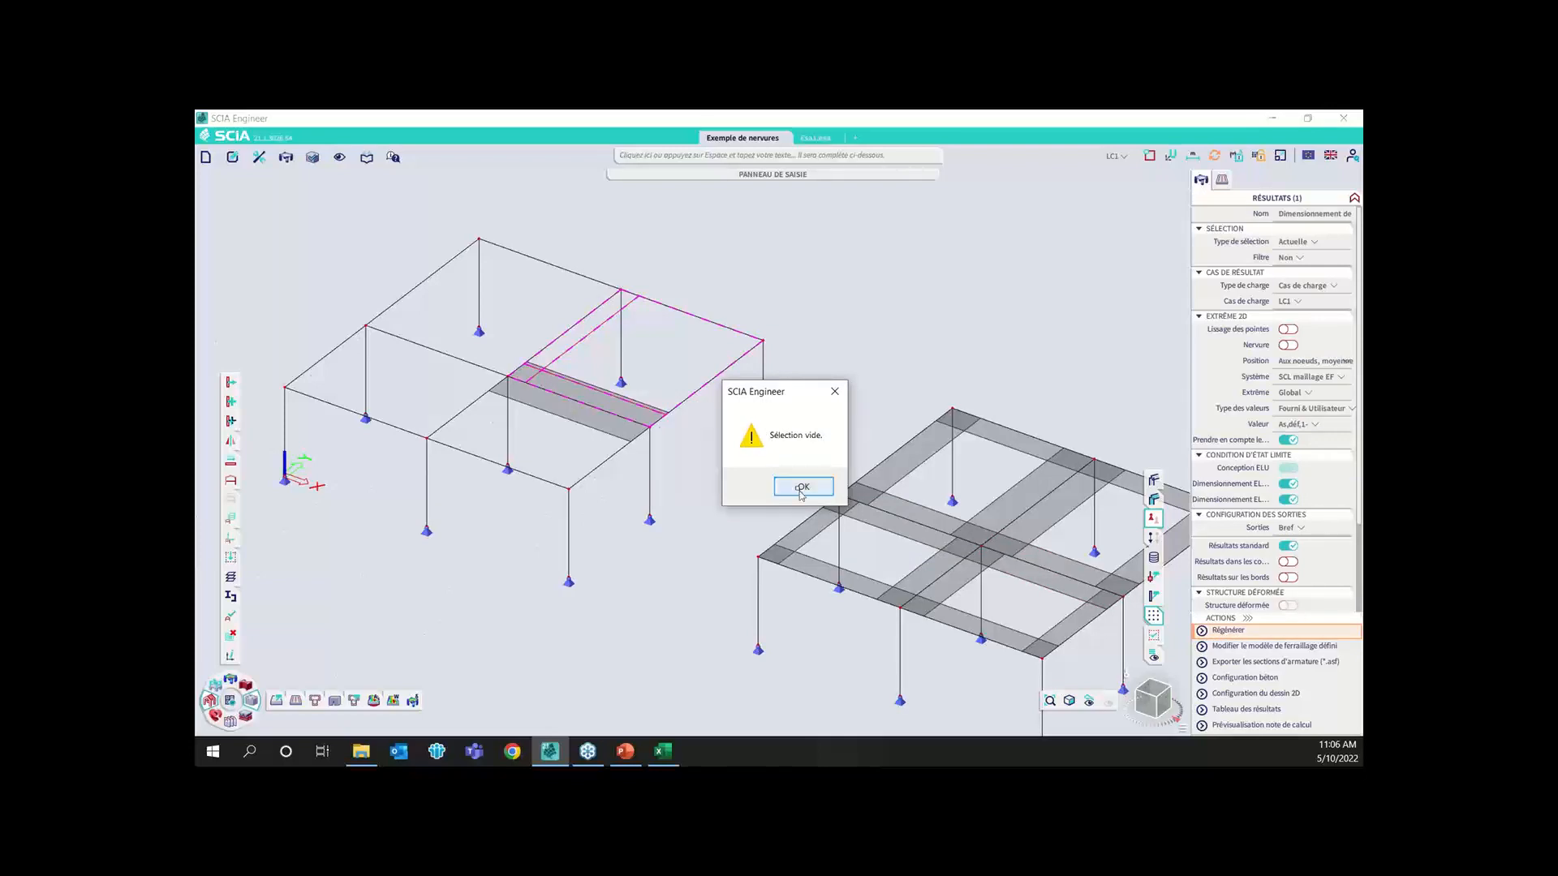
pyautogui.click(800, 488)
pyautogui.click(678, 311)
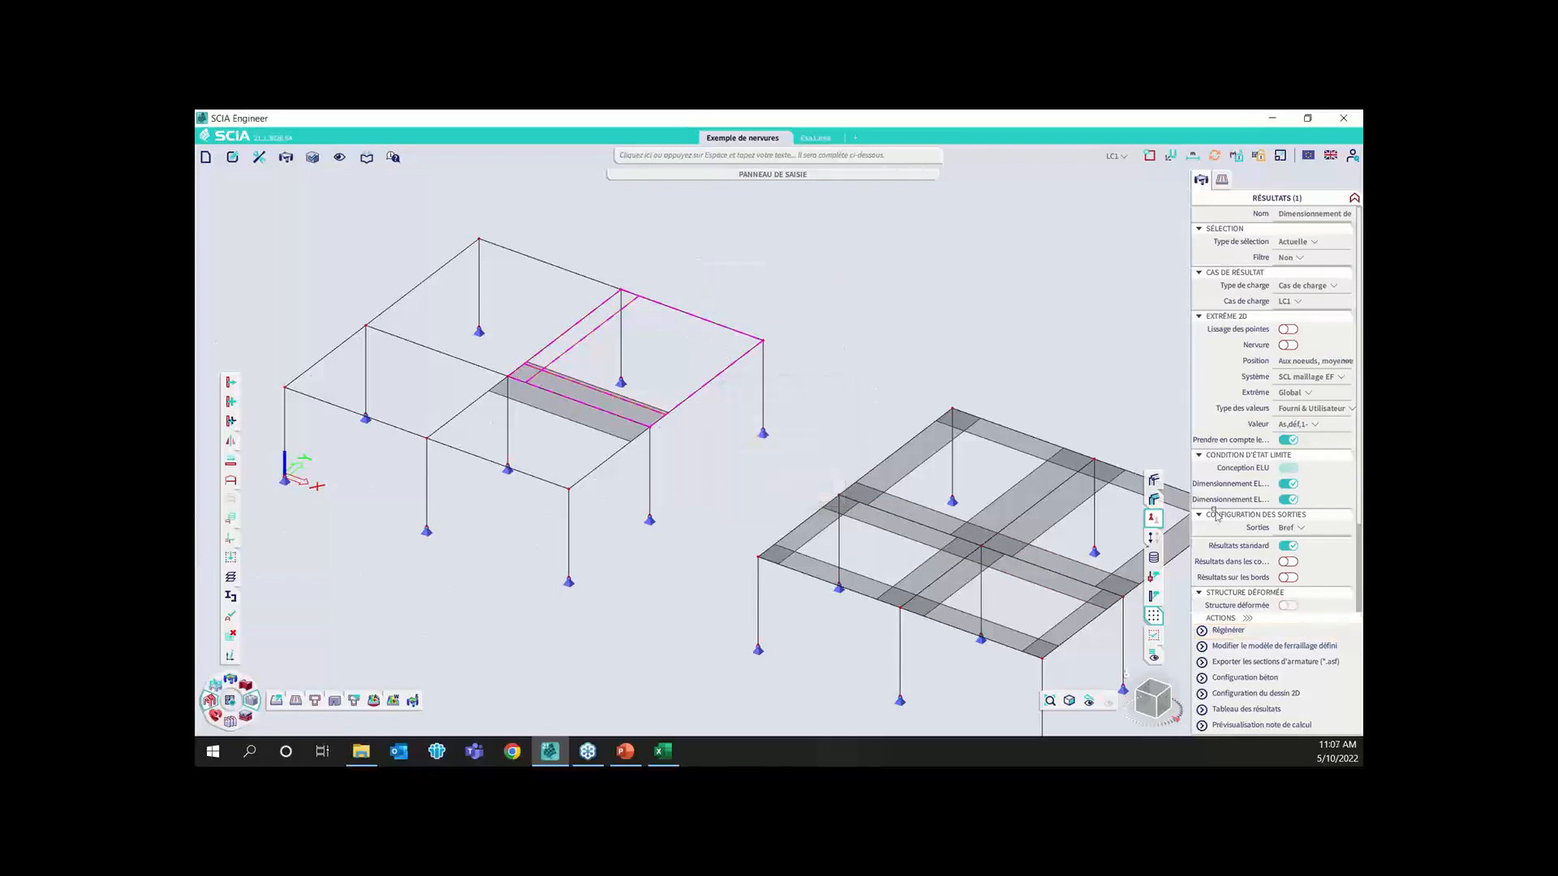
pyautogui.click(1243, 634)
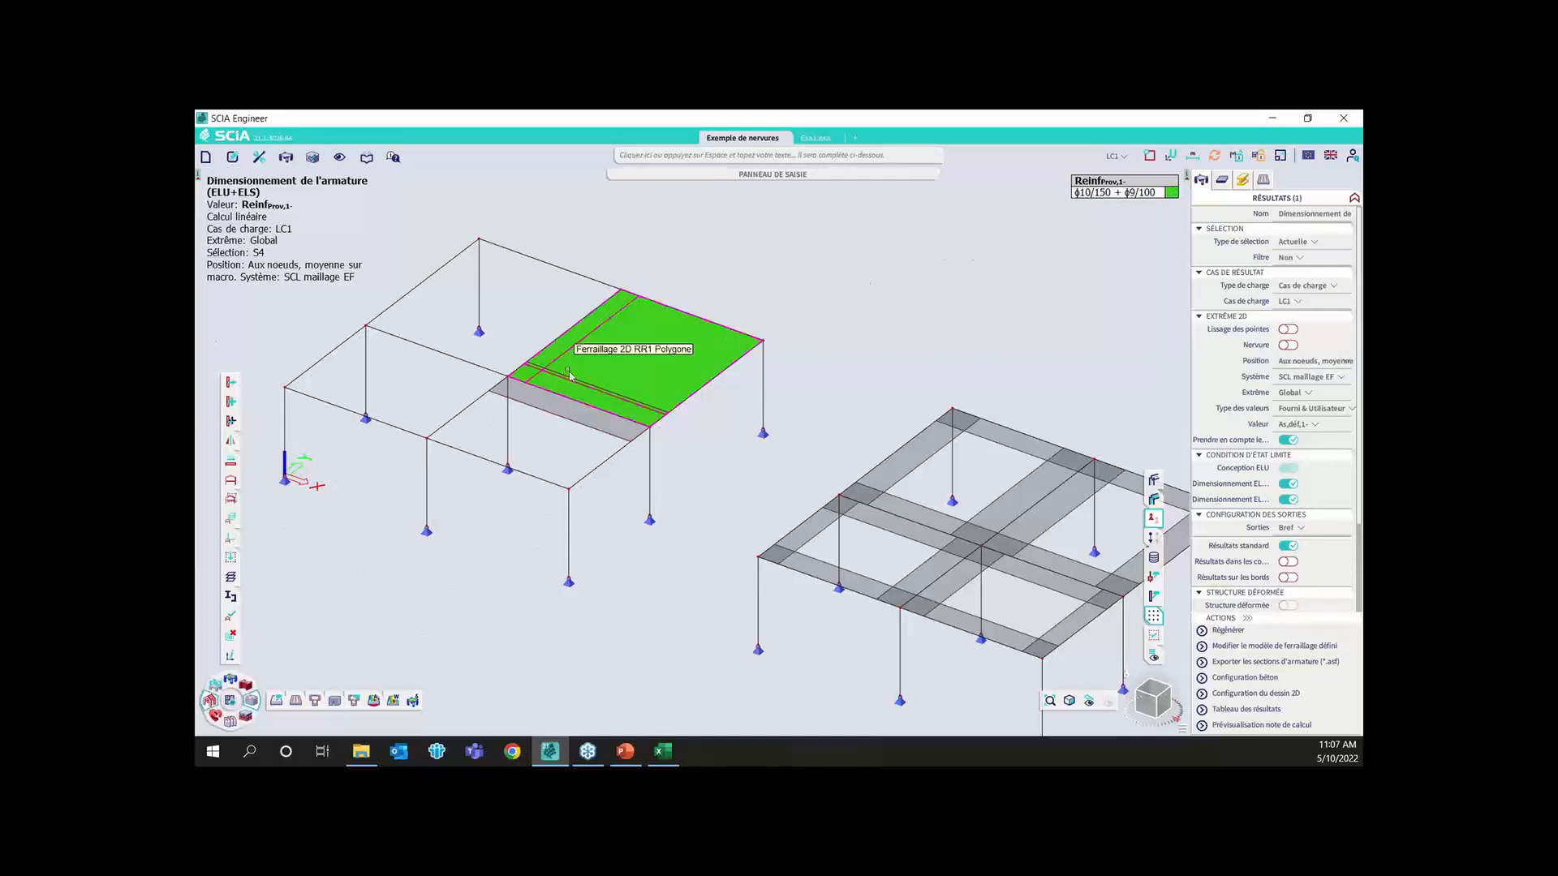
pyautogui.scroll(2, 570, 375)
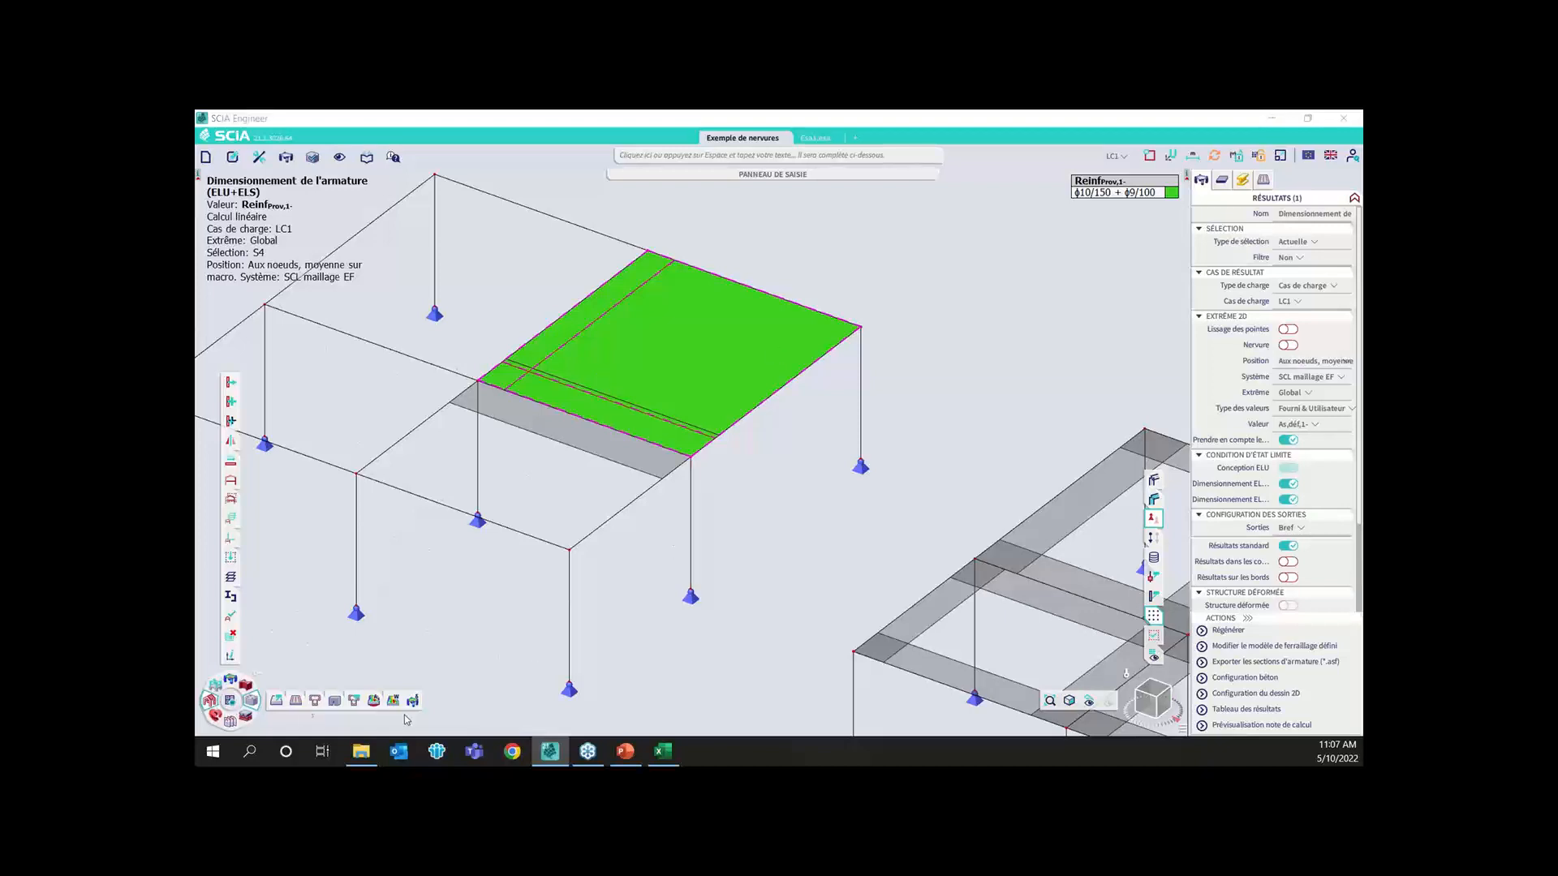
# Open Configuration béton, expand Efforts internes and Général, and review the creep coefficient input type options under Fluage et retrait
pyautogui.click(276, 681)
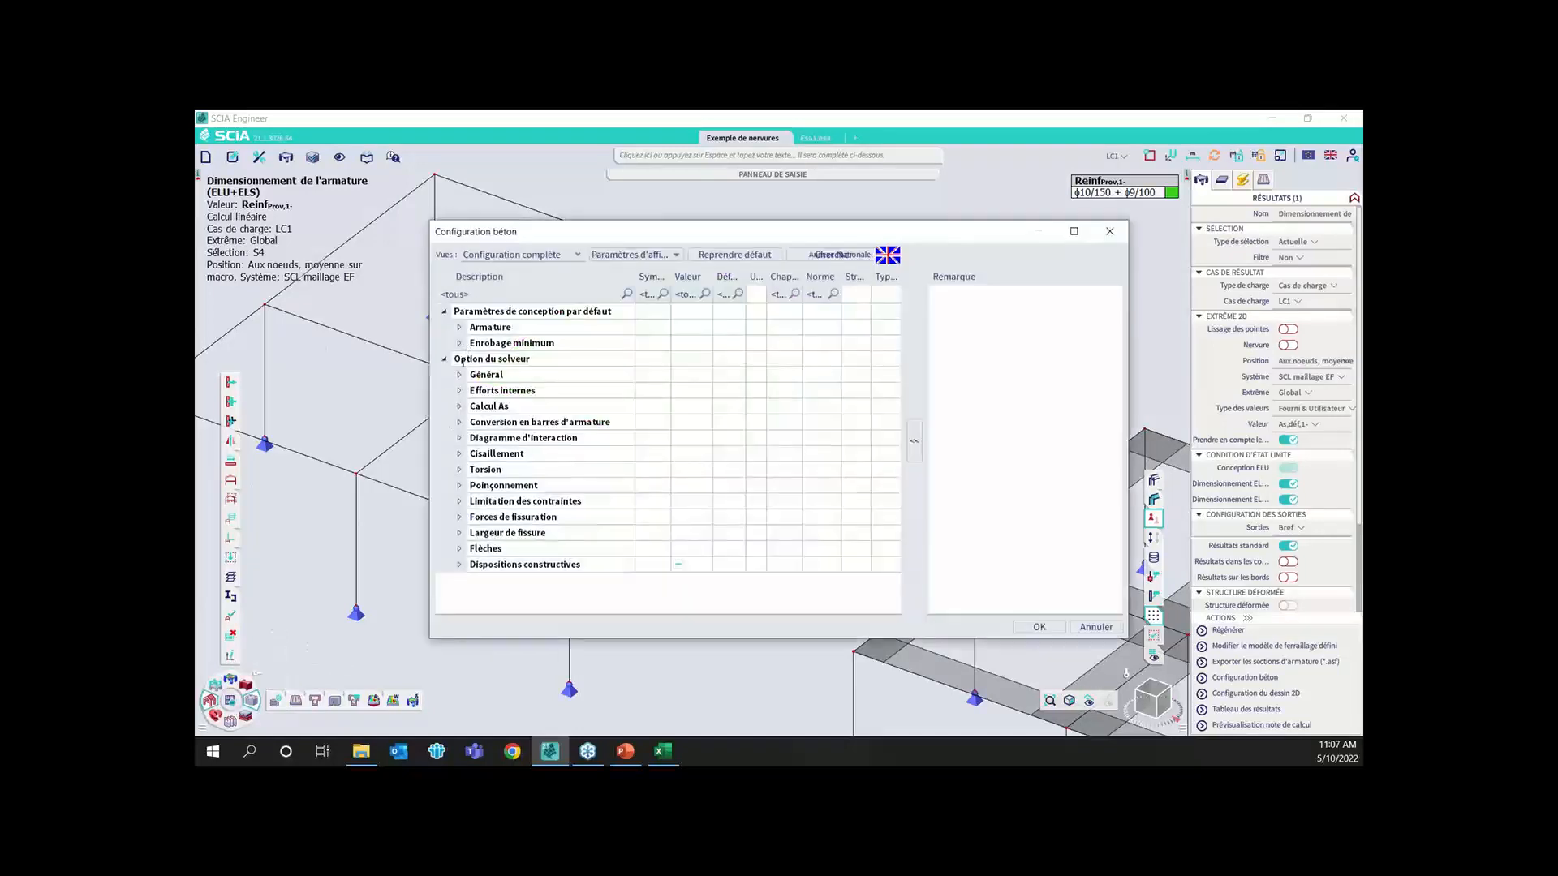
pyautogui.click(460, 390)
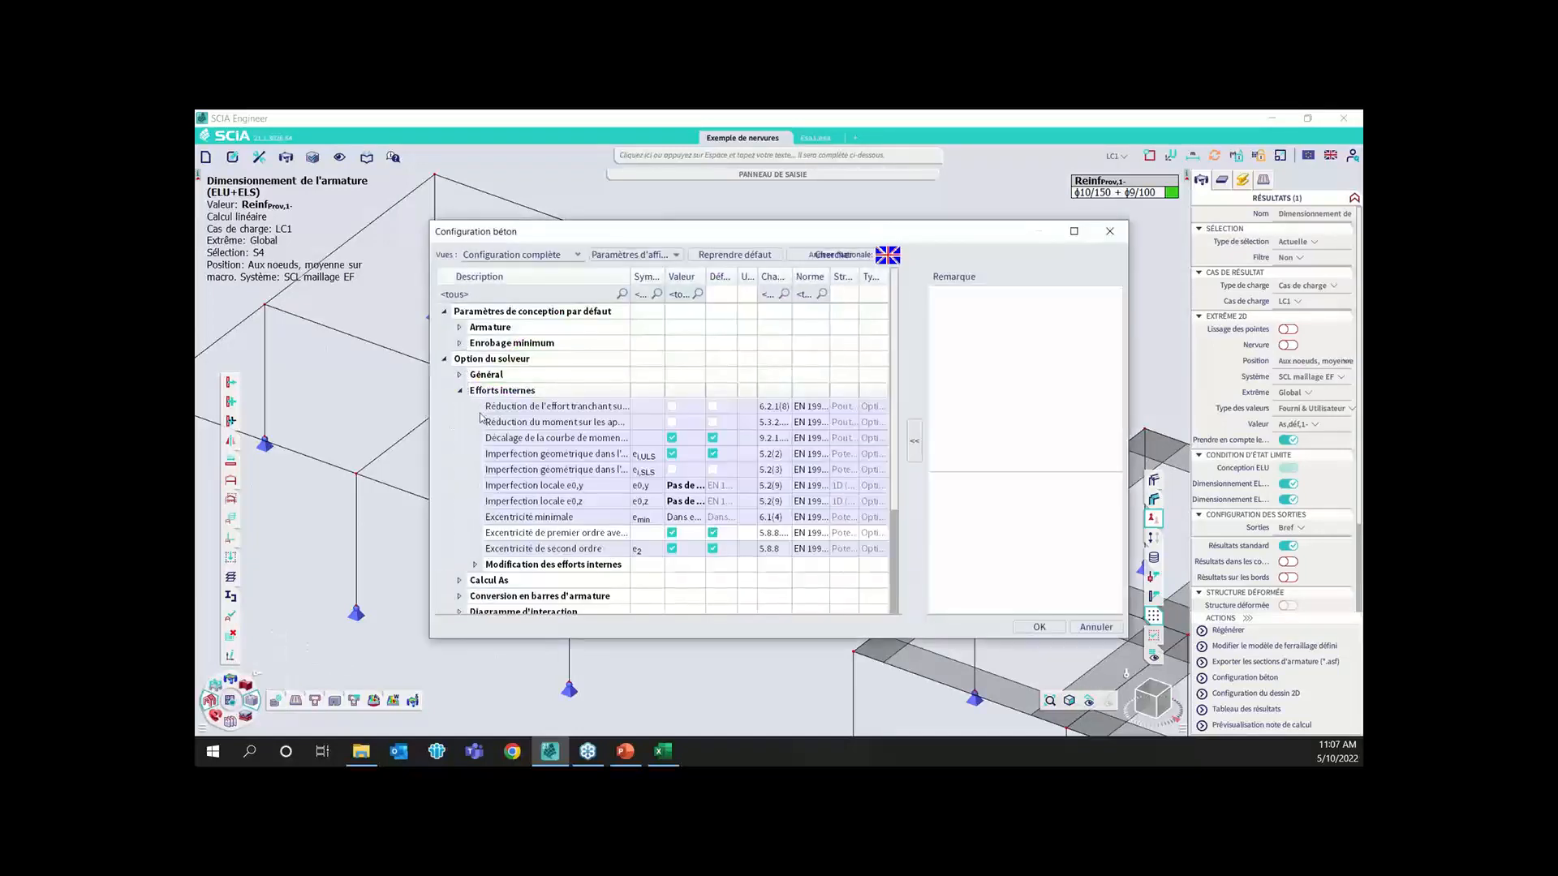
pyautogui.click(460, 375)
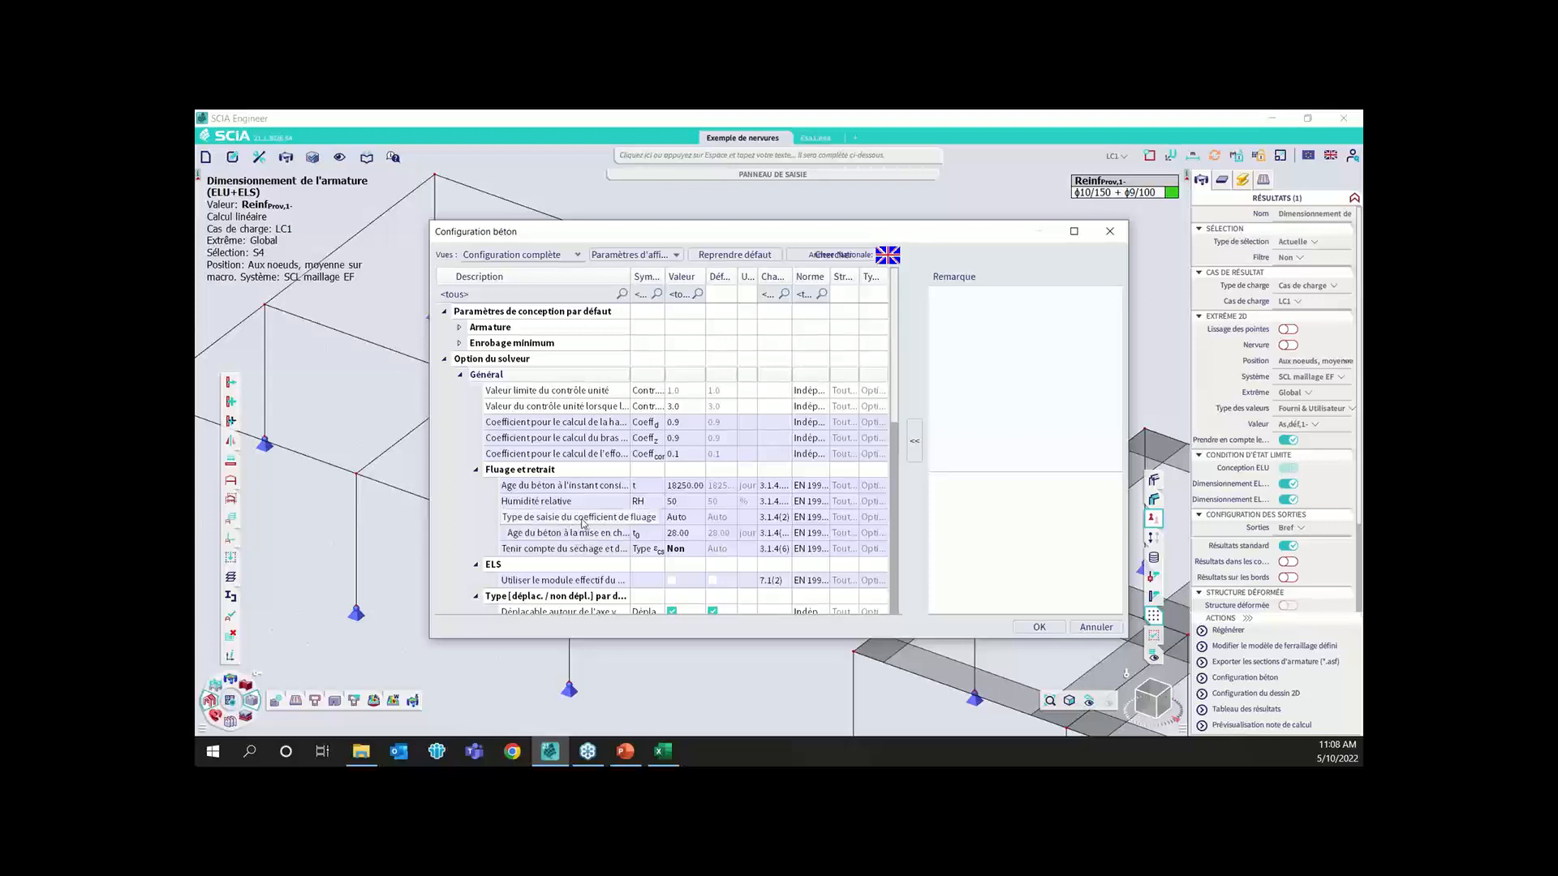
pyautogui.click(698, 519)
pyautogui.click(698, 519)
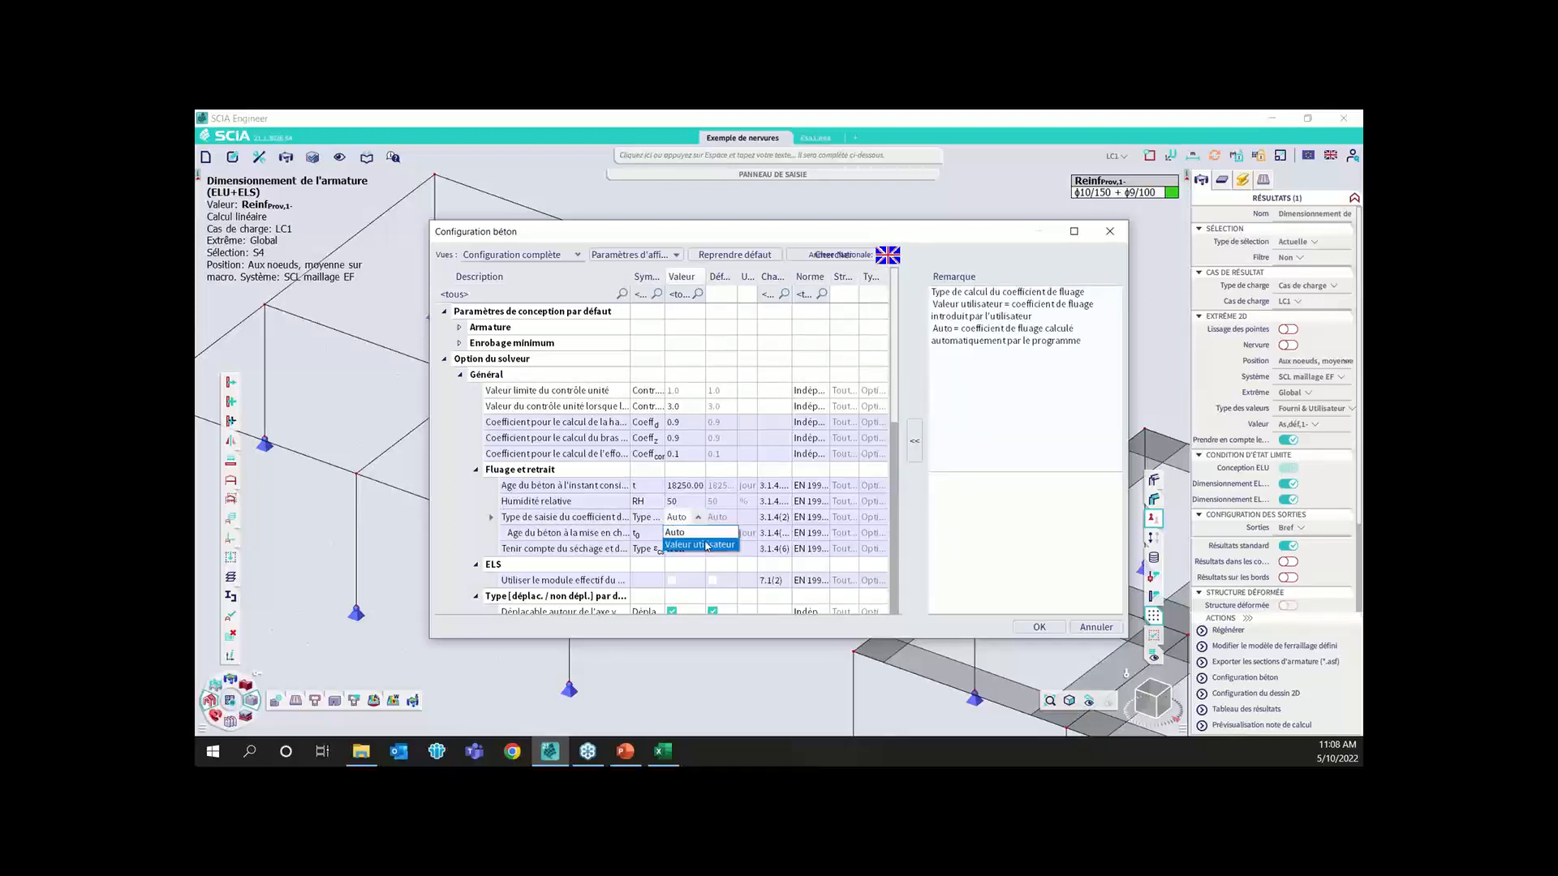
pyautogui.click(438, 501)
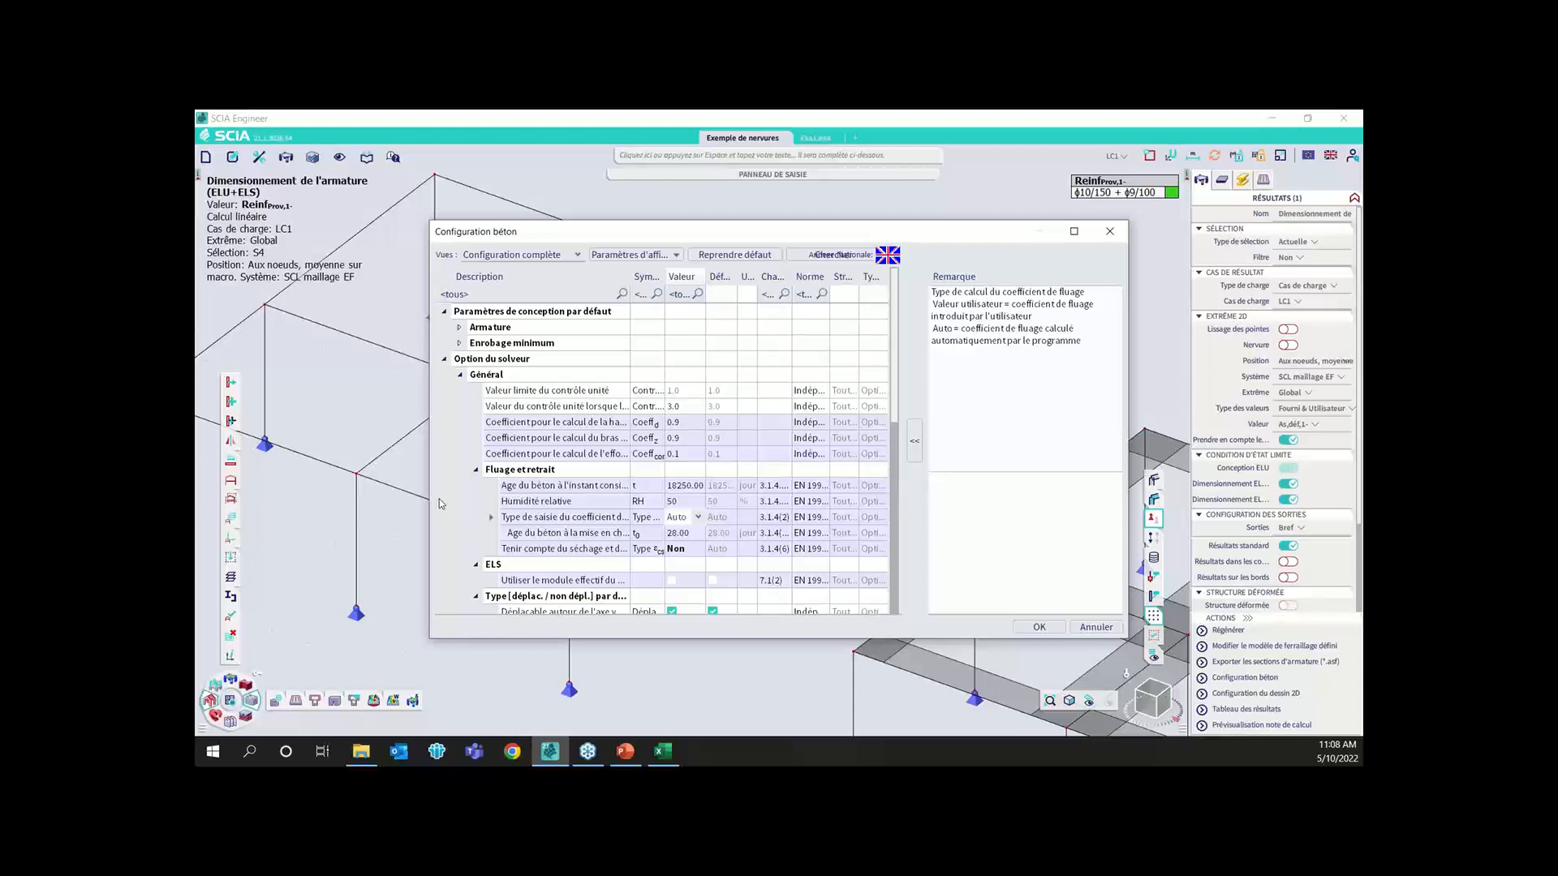
# Close the concrete configuration, add slab S6 to the selection, and set the selected slabs' thickness to 300 mm
pyautogui.click(1119, 232)
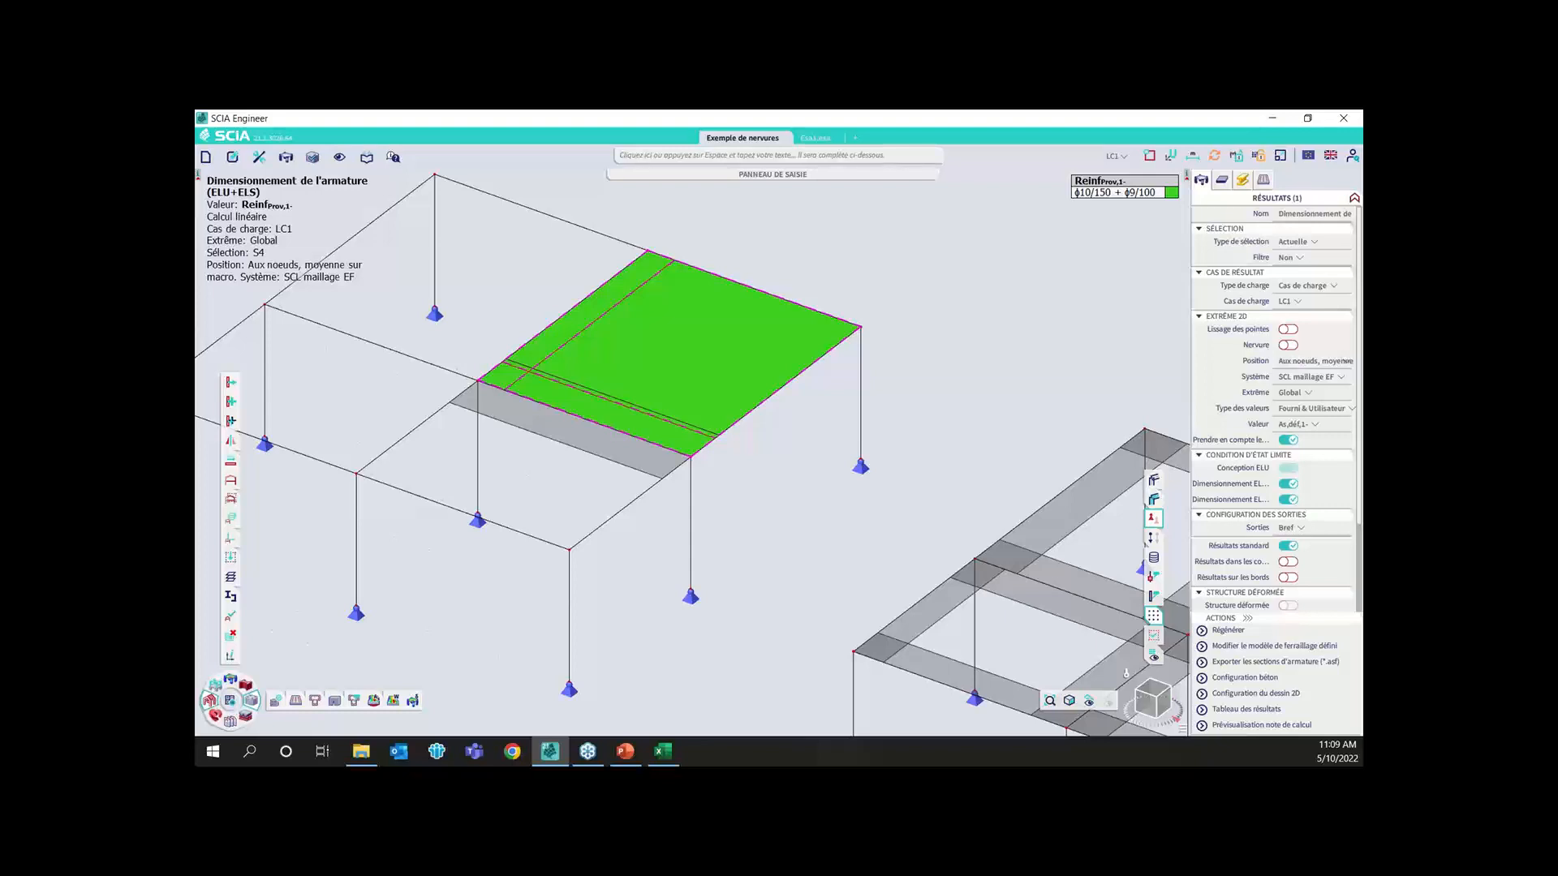
pyautogui.scroll(-6, 577, 671)
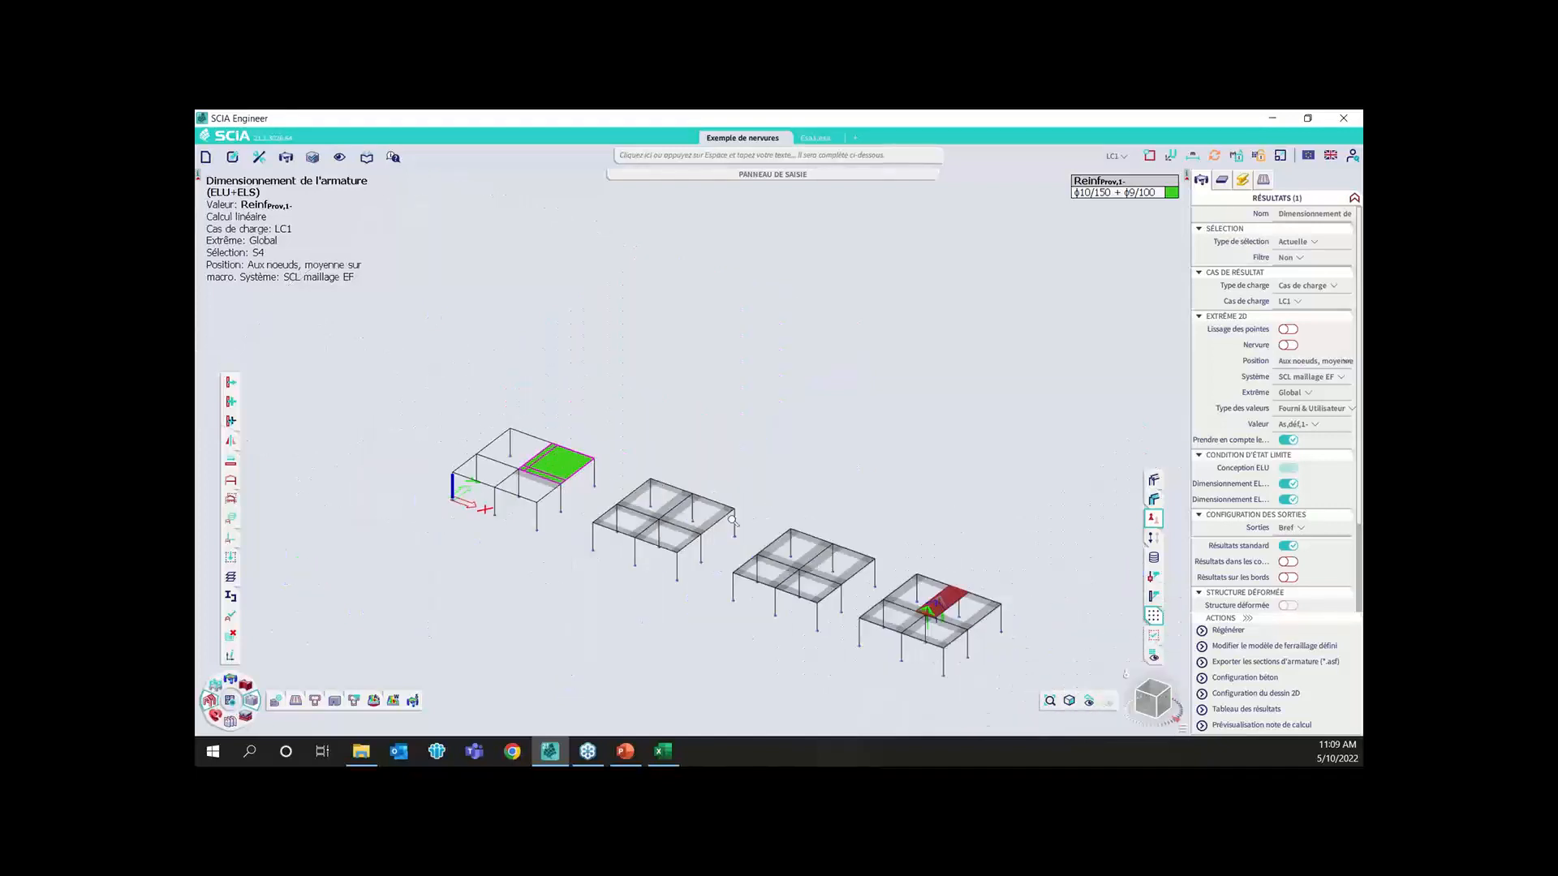
pyautogui.scroll(8, 637, 545)
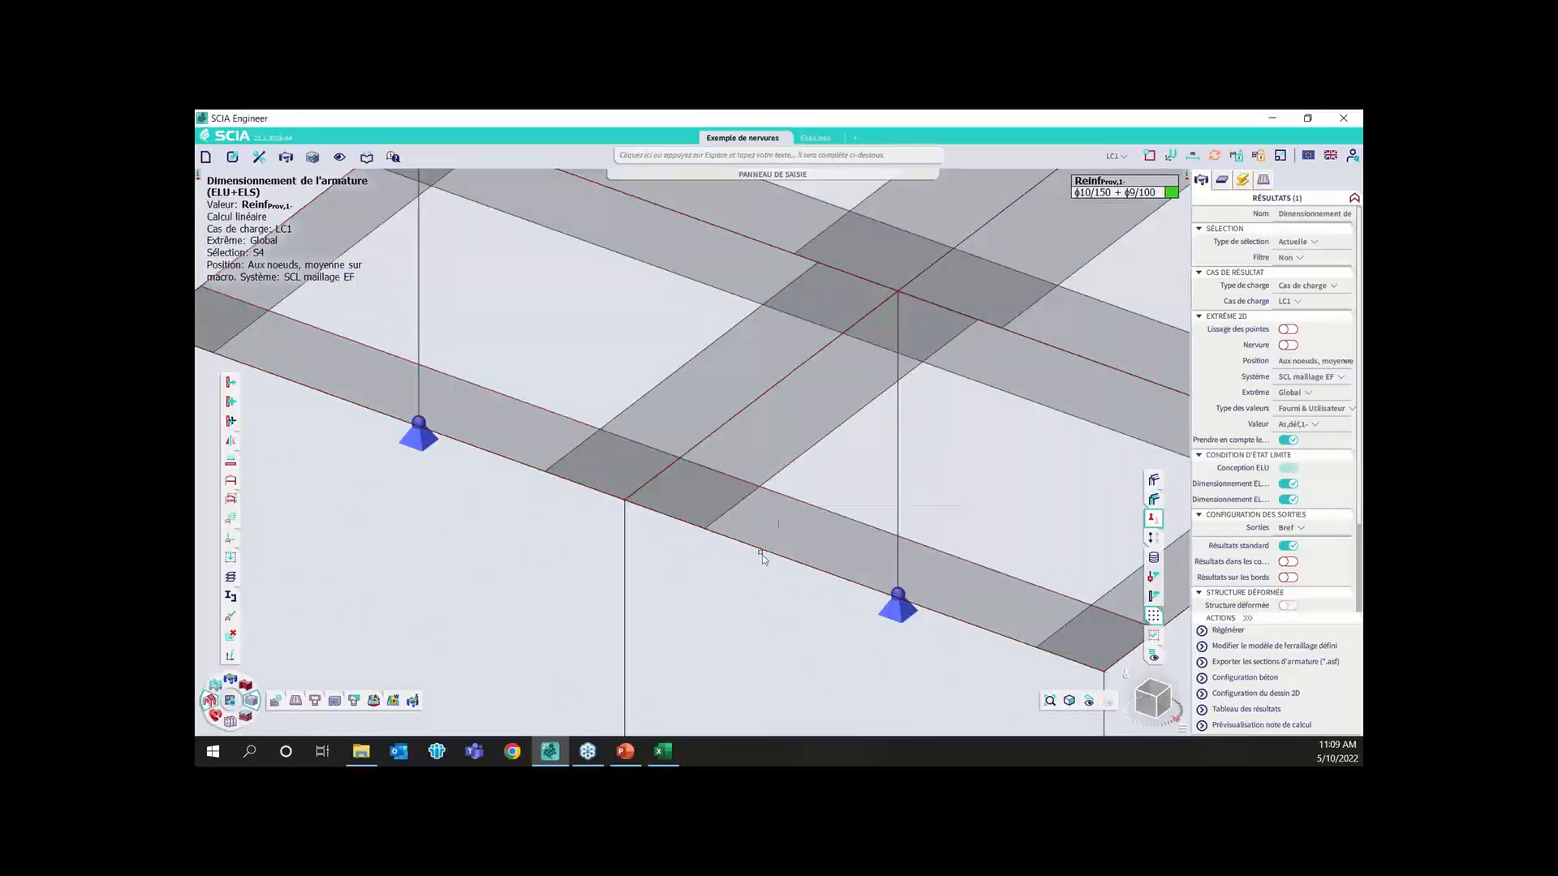
pyautogui.click(763, 554)
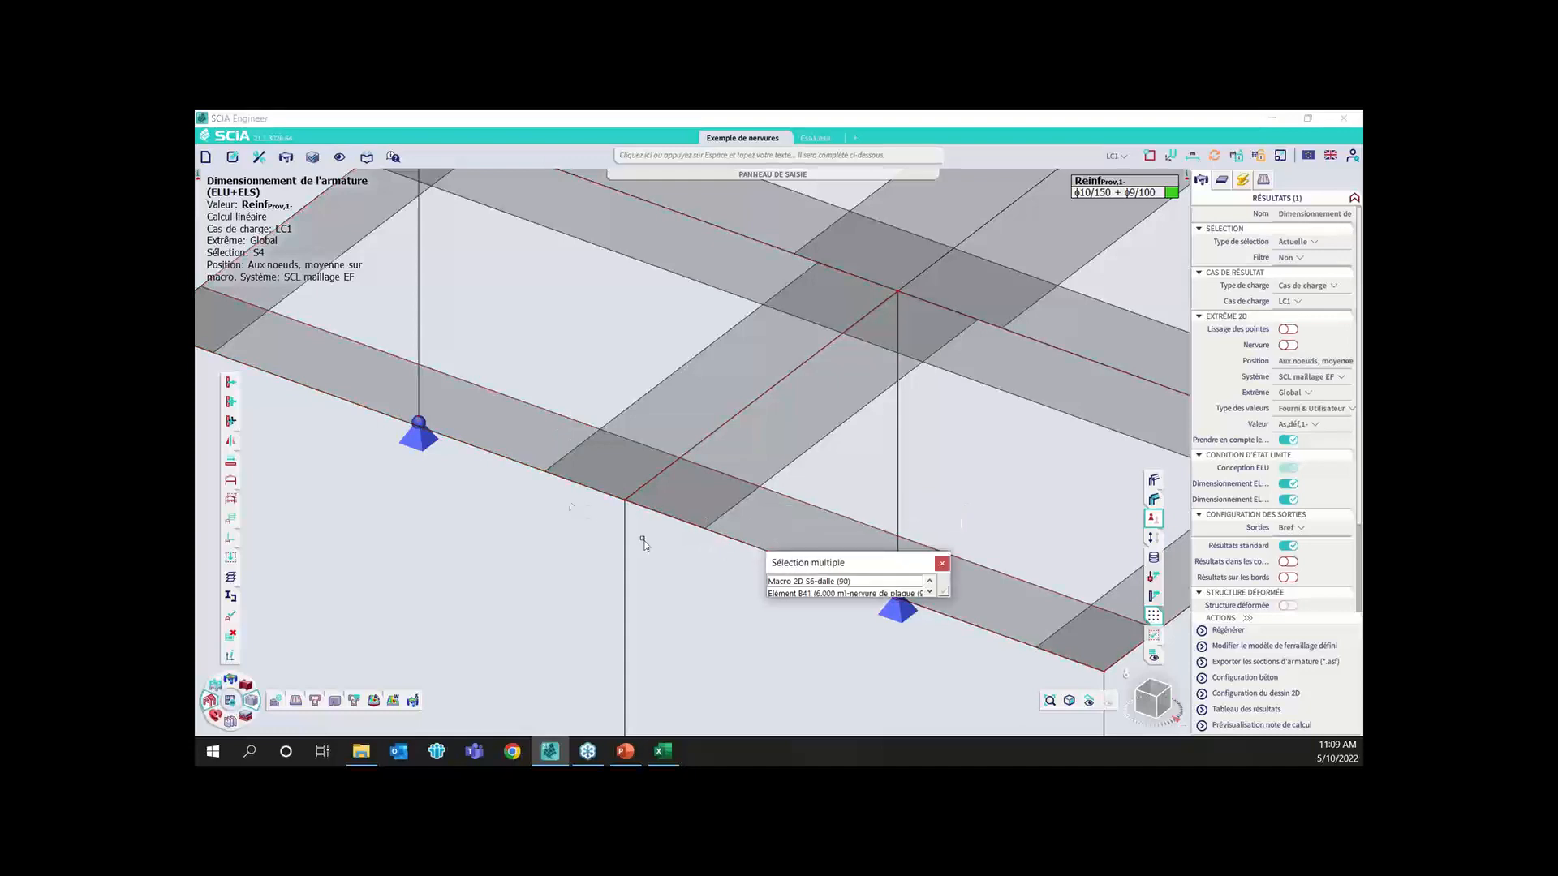
pyautogui.click(844, 582)
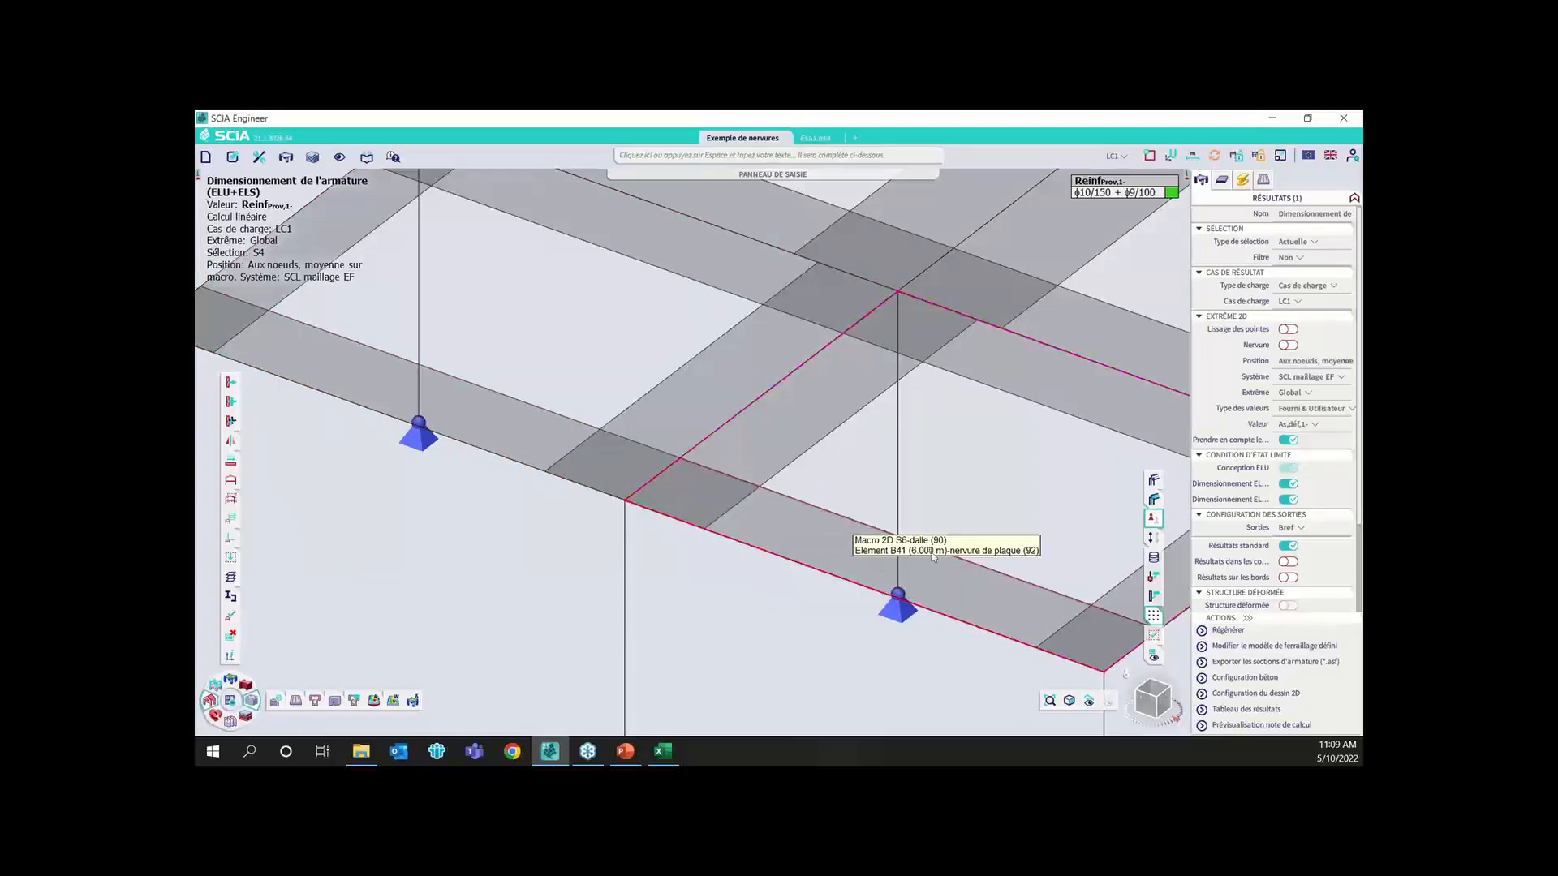
pyautogui.click(1222, 179)
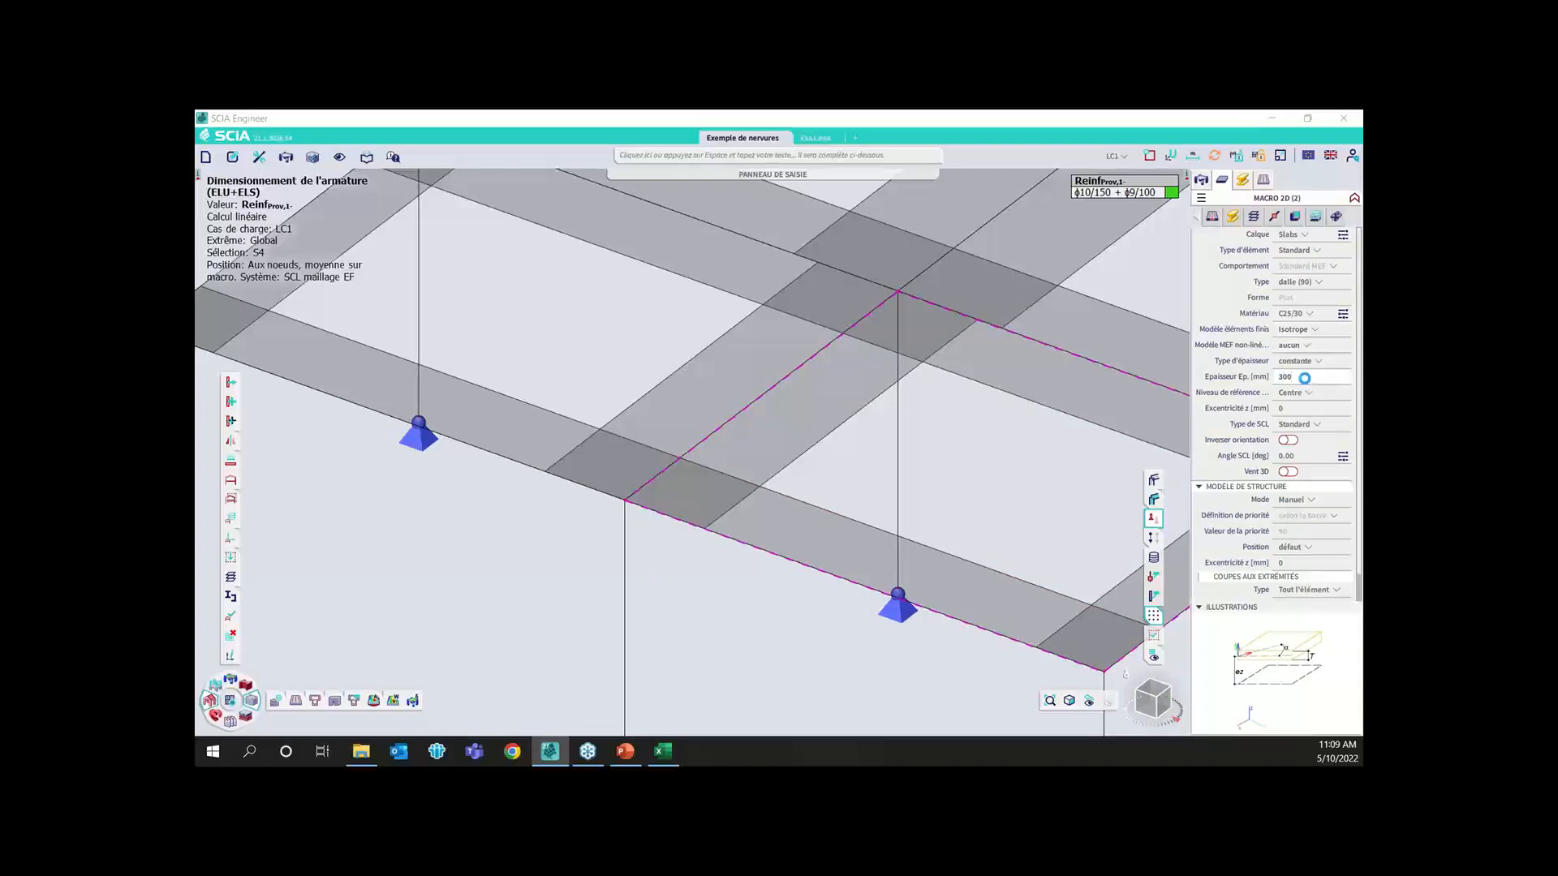
pyautogui.press('Return')
# Switch to the PowerPoint presentation and show slide 13, on internal forces in the equivalent section, as a full-screen slide show
pyautogui.click(631, 756)
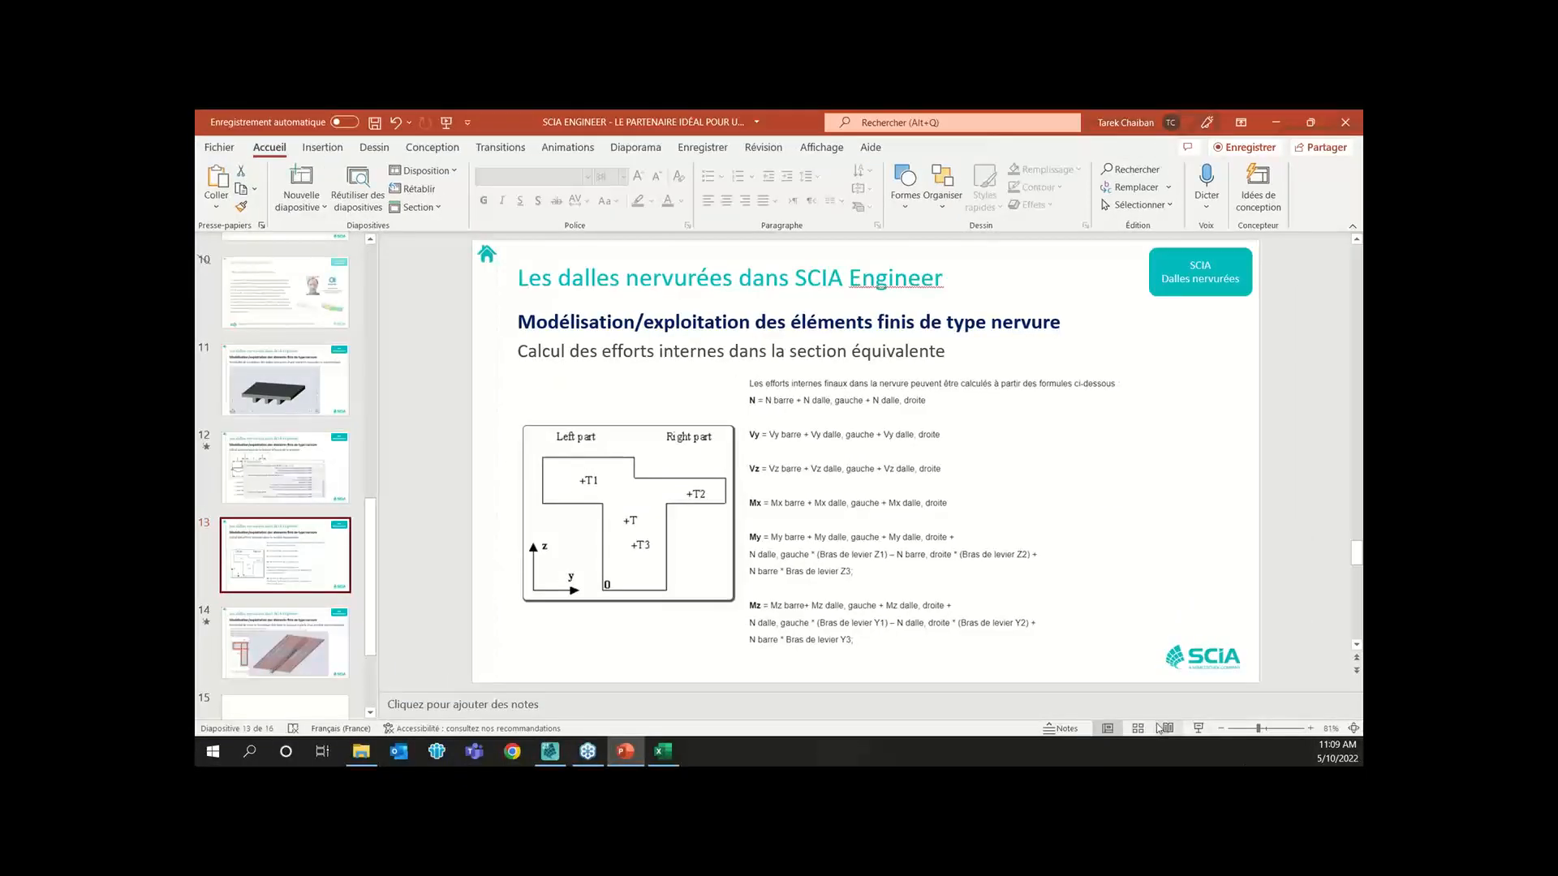
pyautogui.click(1198, 728)
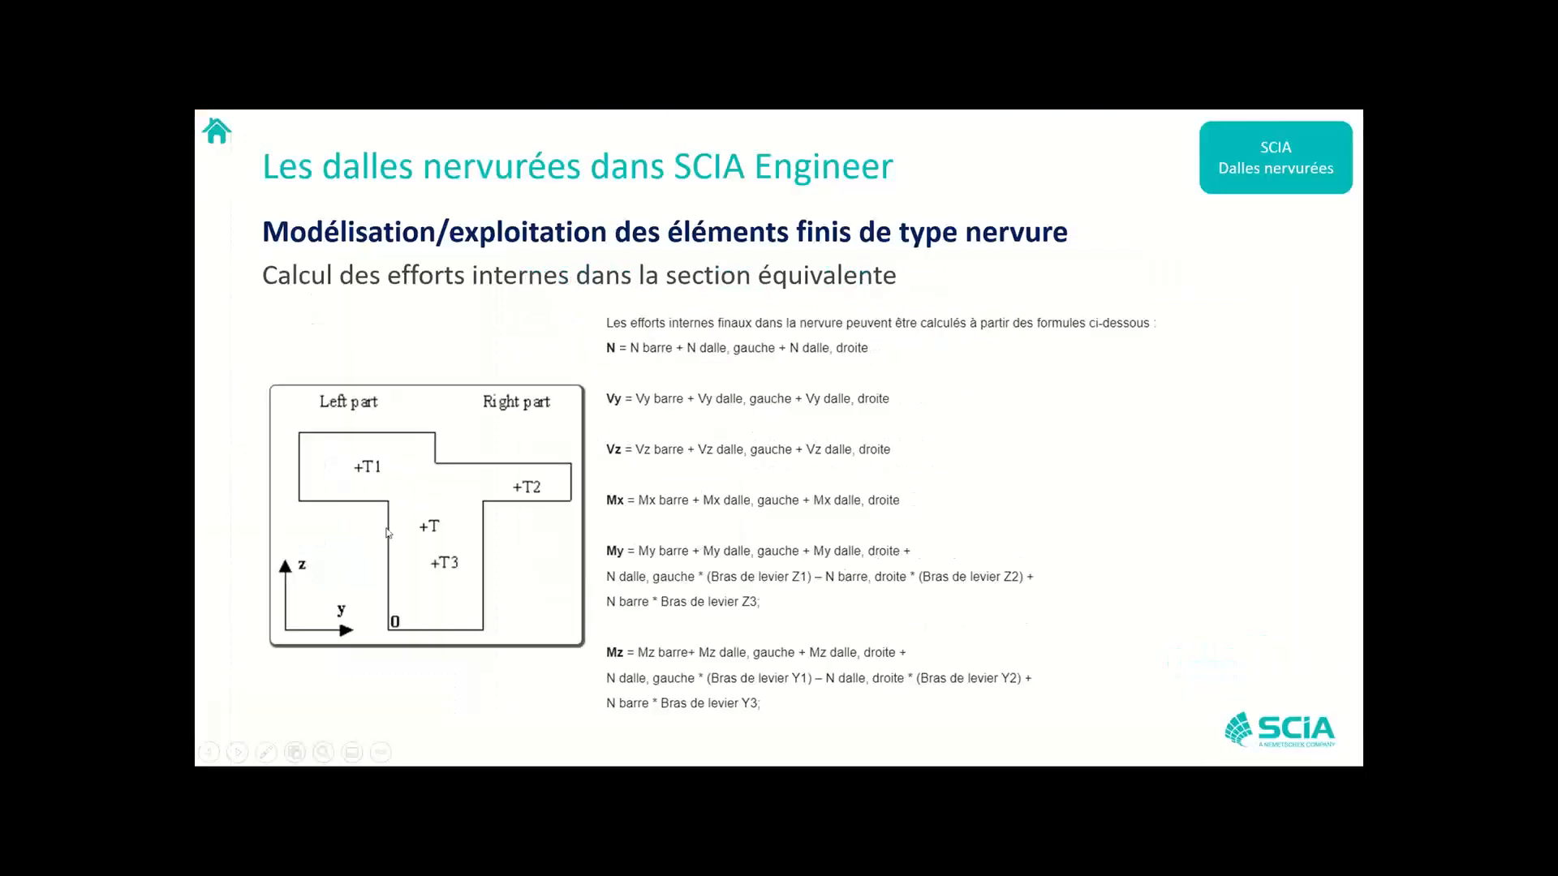